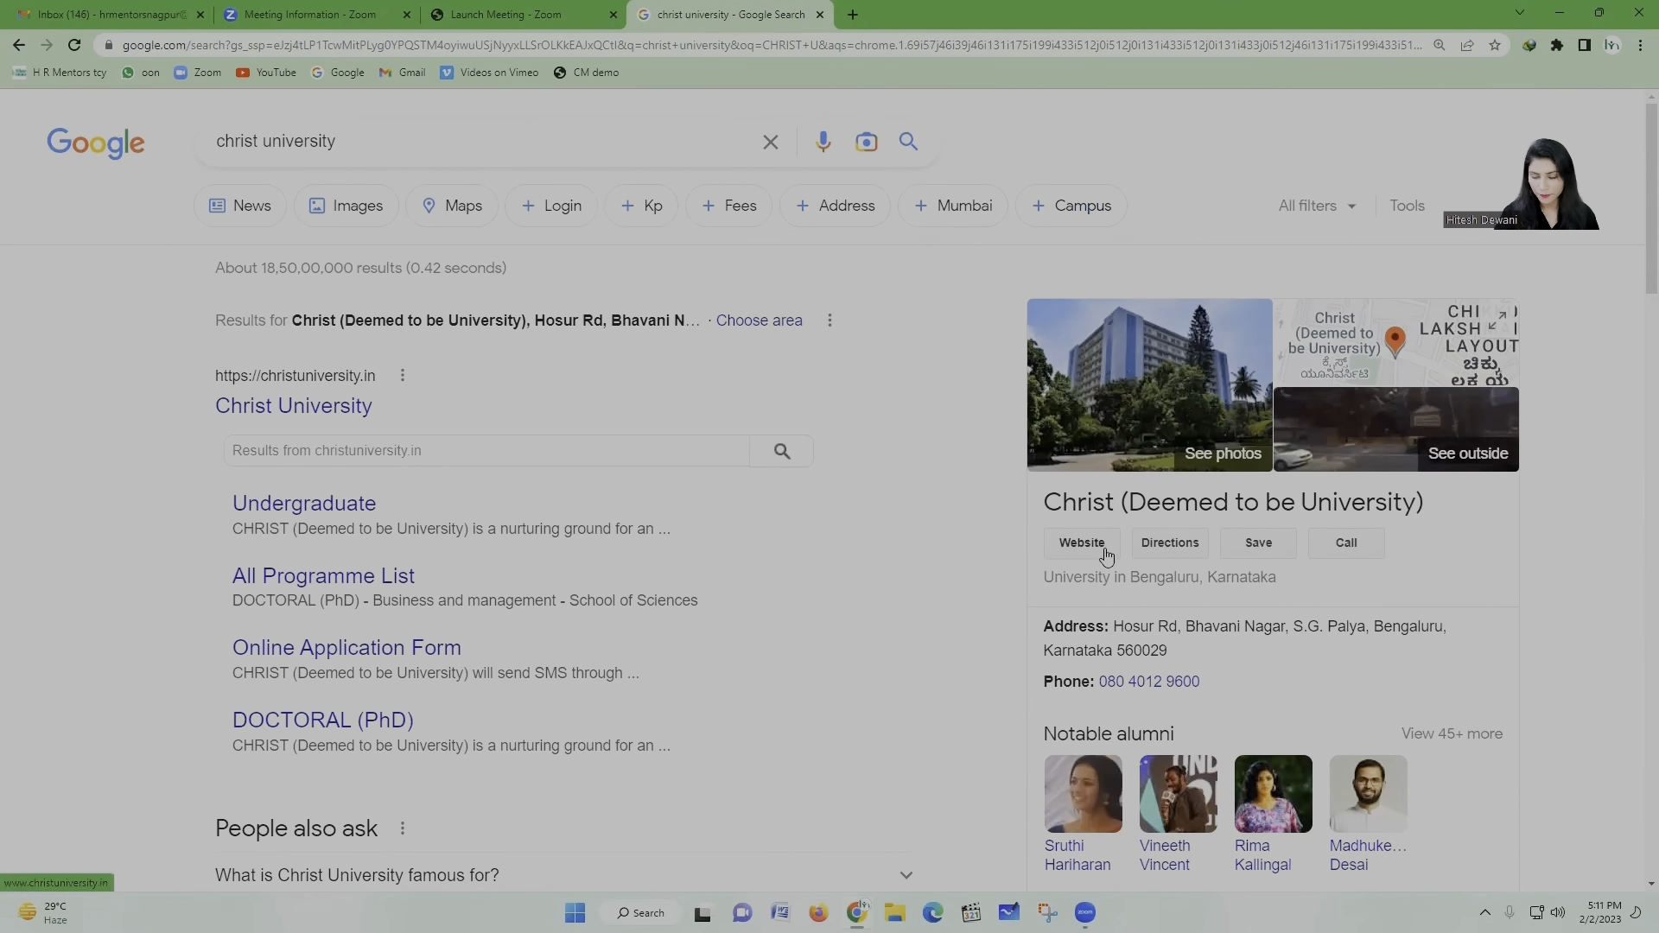
Step: Open the Christ University official website from the Google knowledge panel
click(1082, 543)
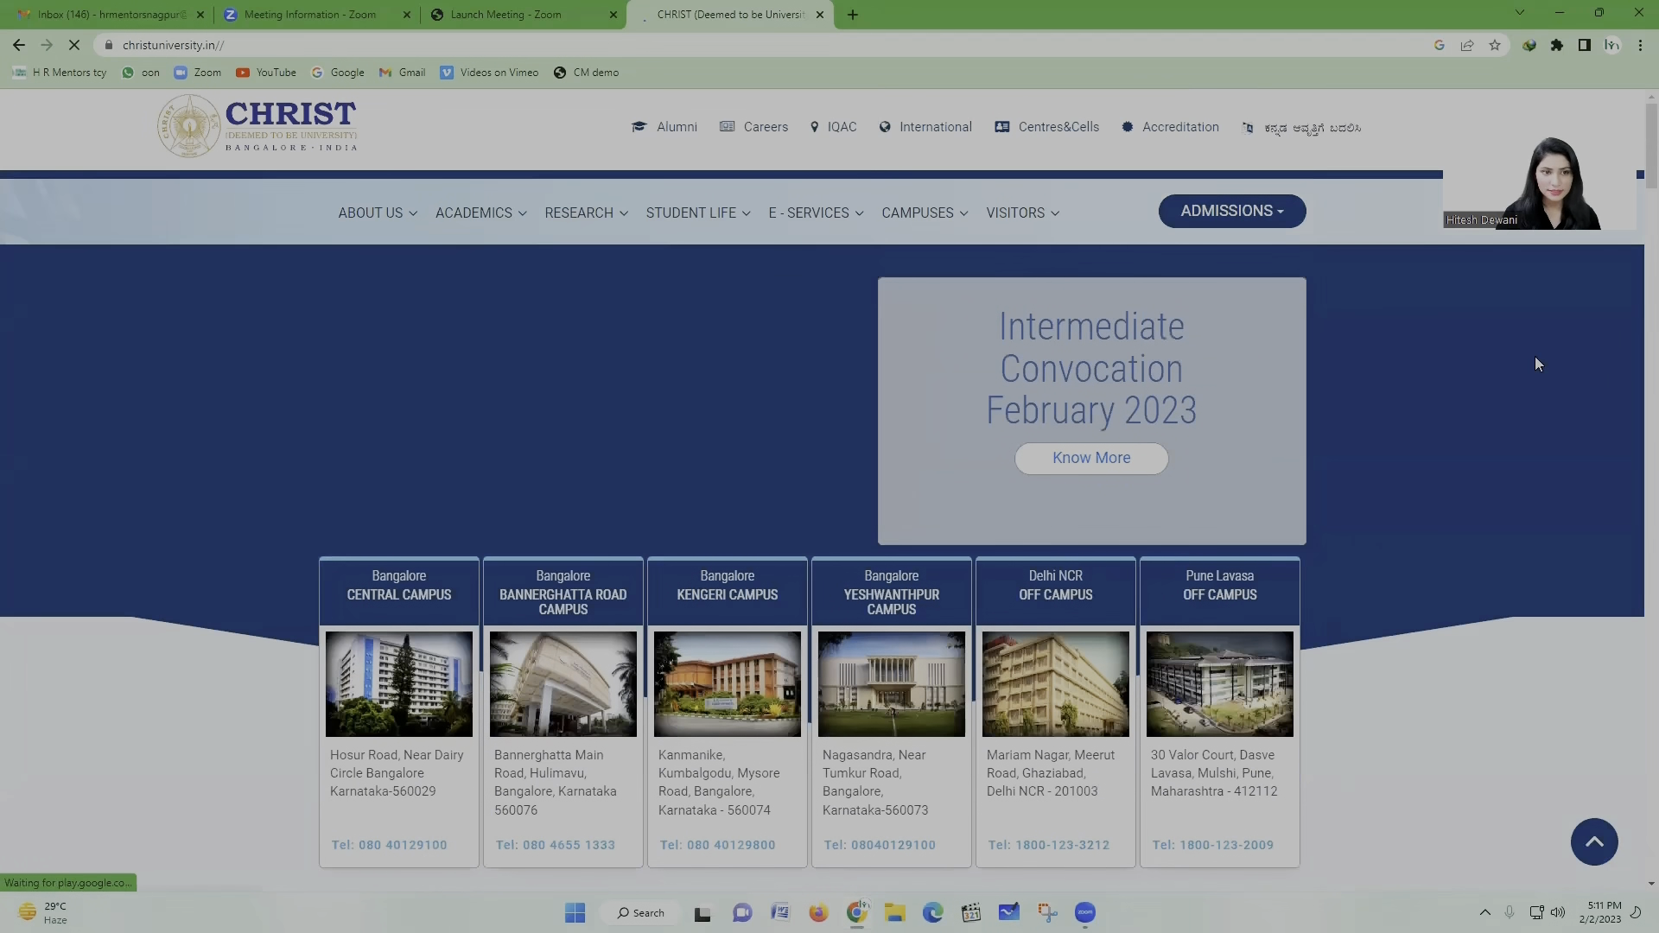
Step: Go to ADMISSIONS > Undergraduate & Postgraduate Programmes
click(356, 232)
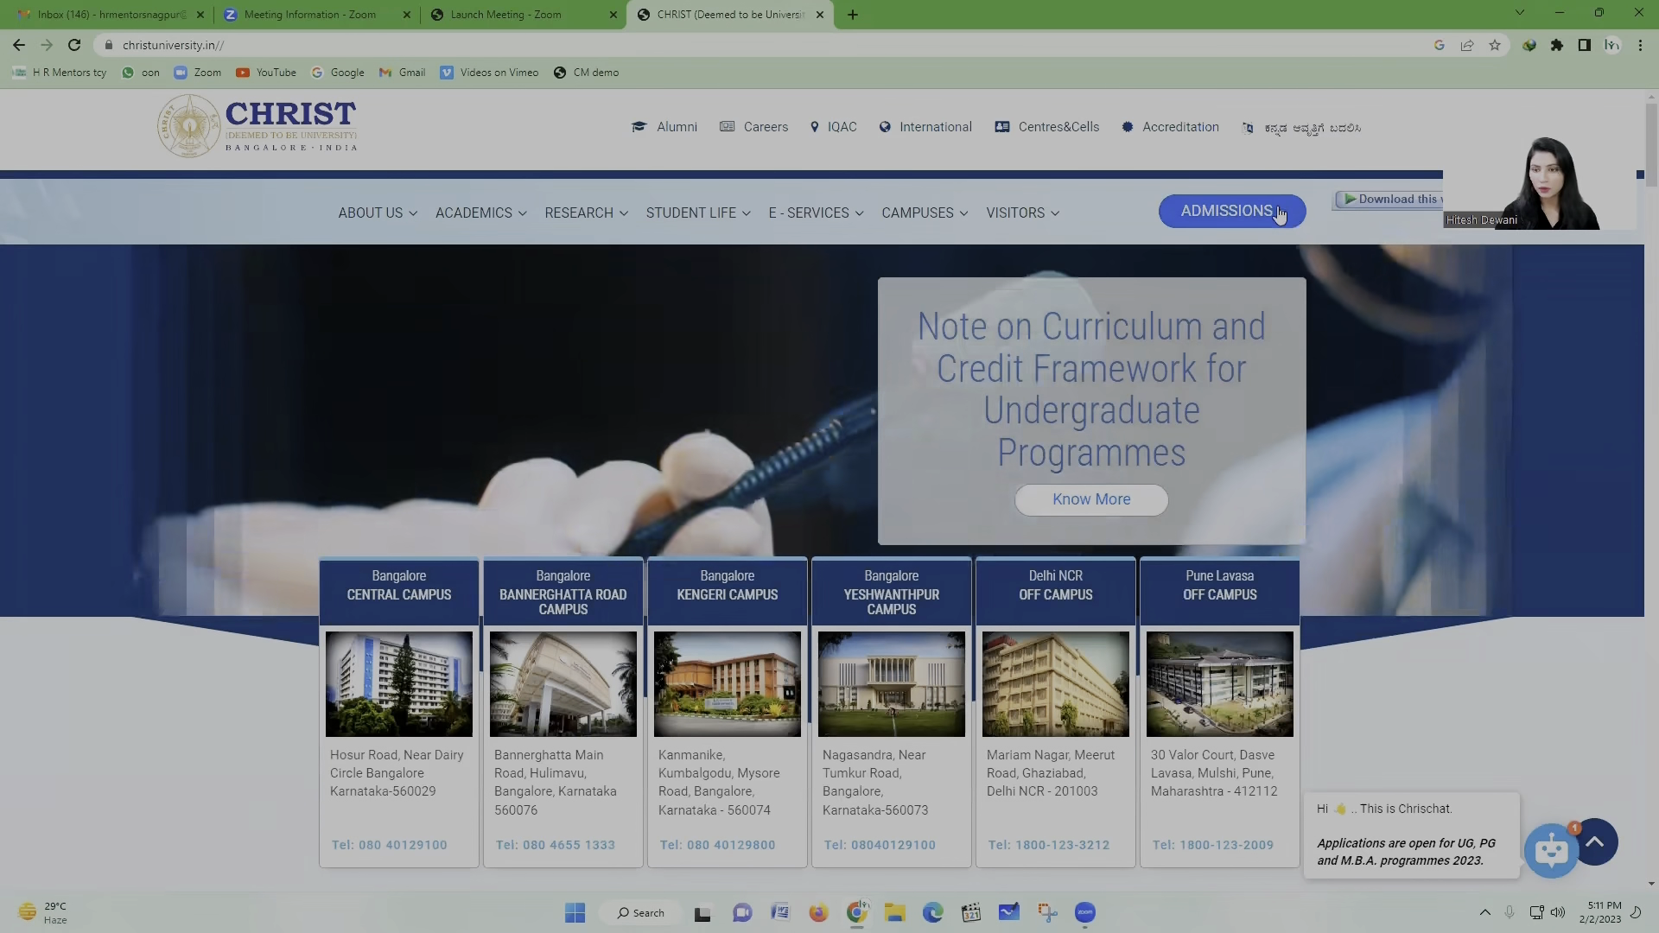
click(1281, 216)
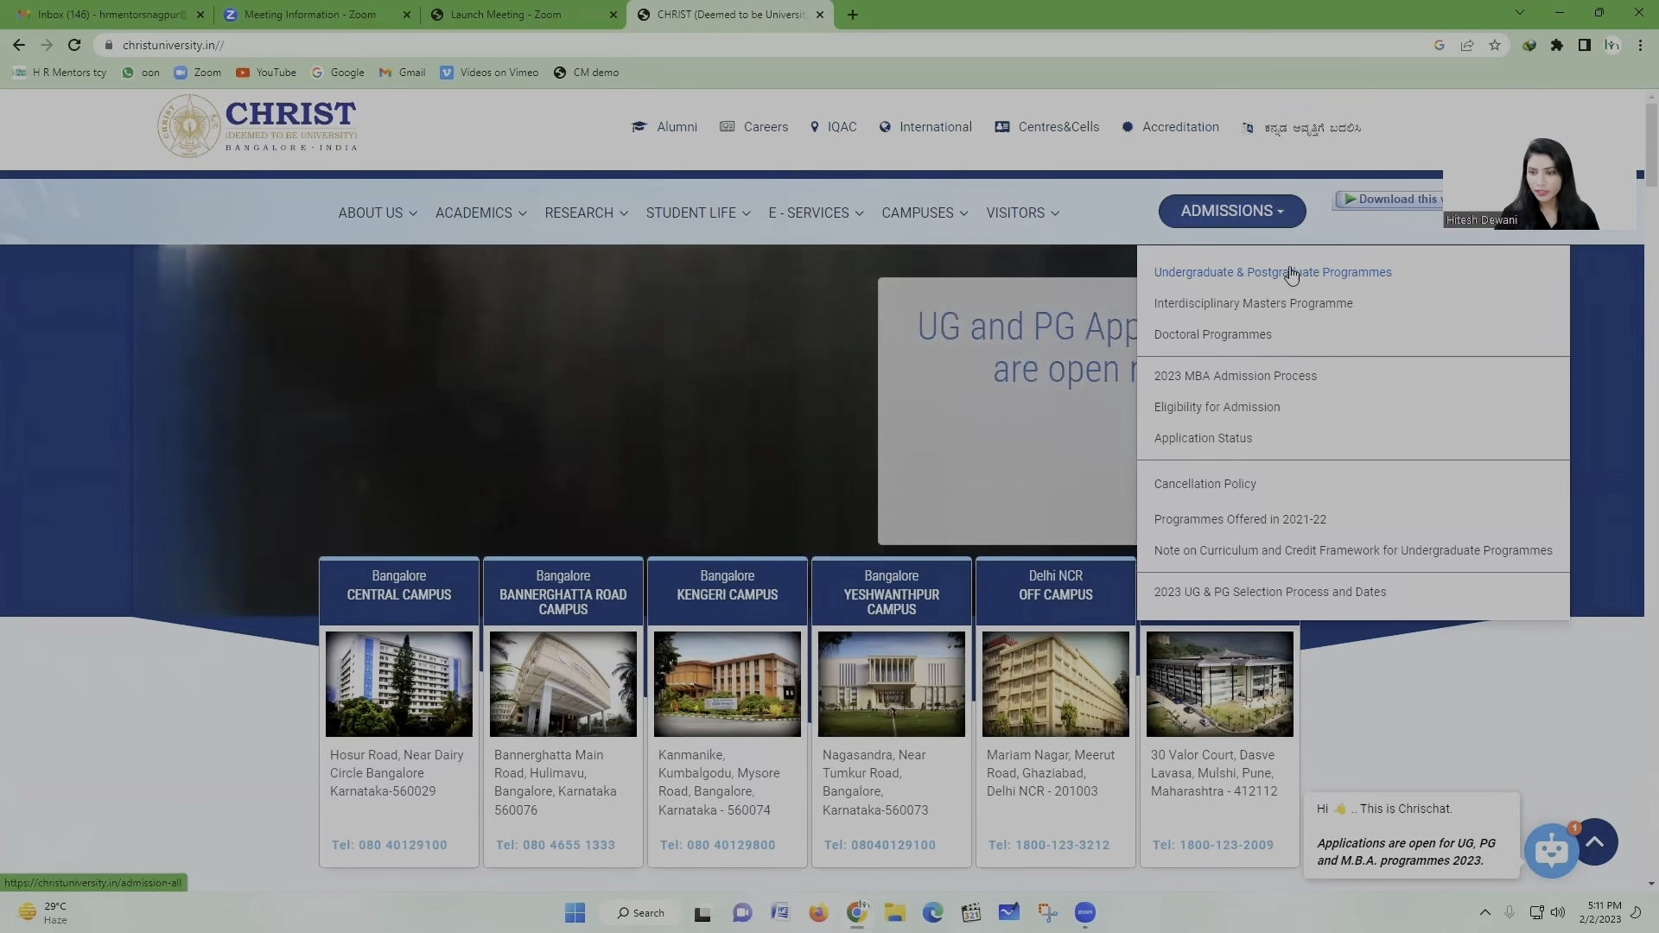
click(1291, 272)
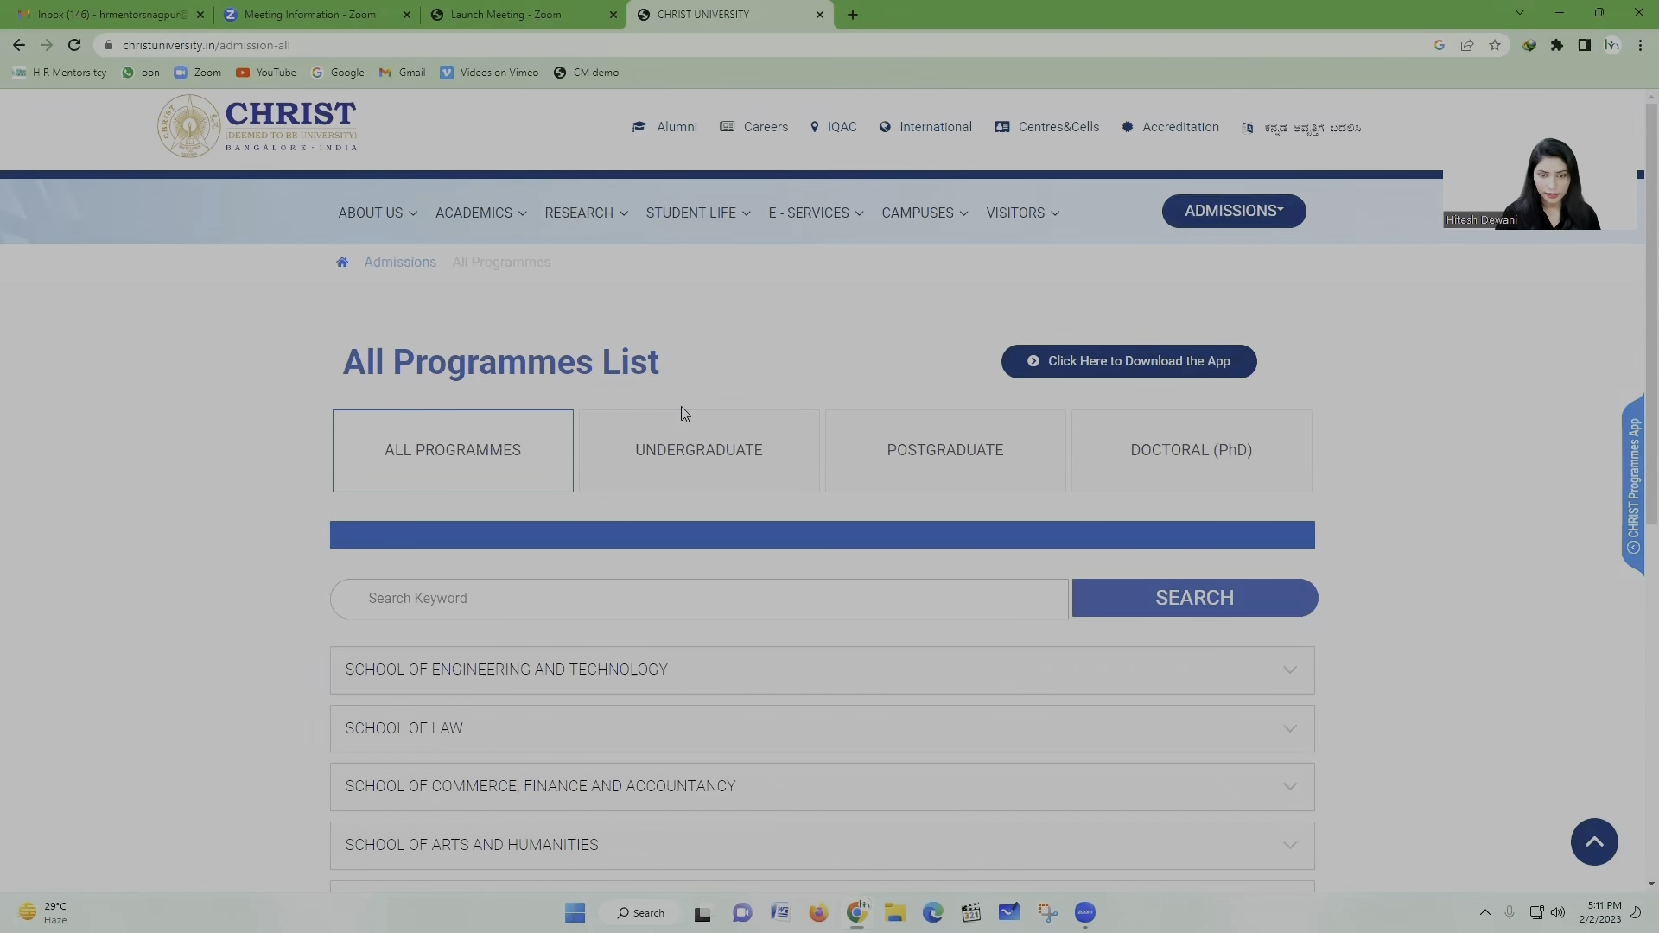
scroll(682, 405, down, 3)
scroll(680, 403, up, 3)
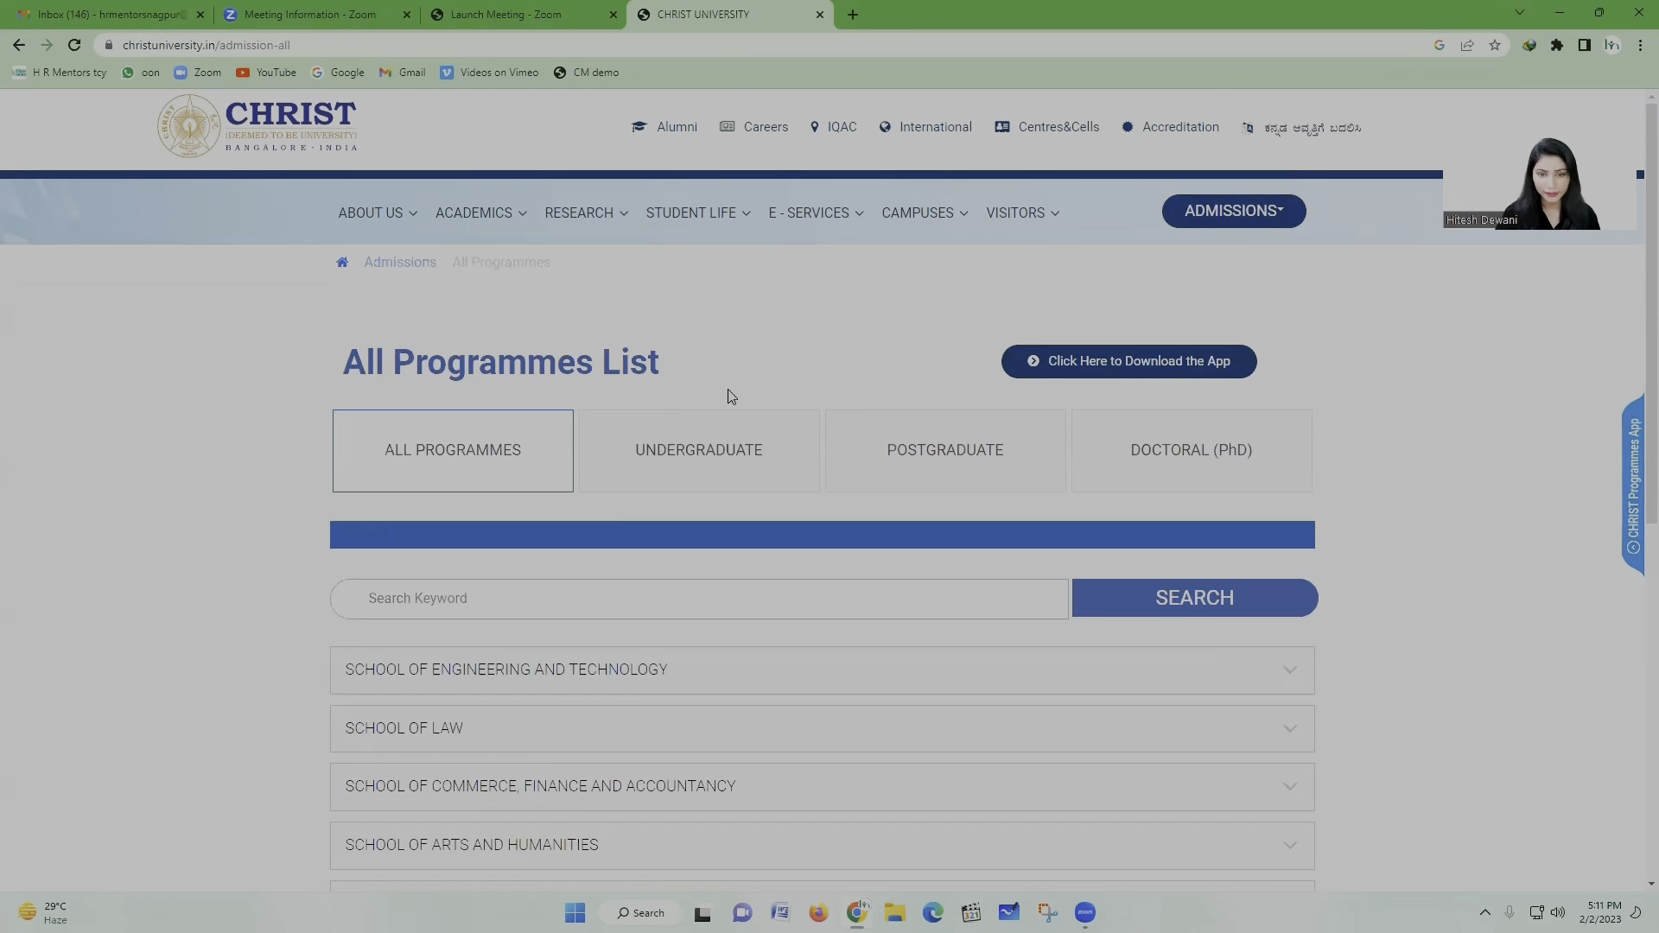
Step: Show only undergraduate programmes and expand the School of Law card
click(738, 461)
scroll(720, 483, down, 3)
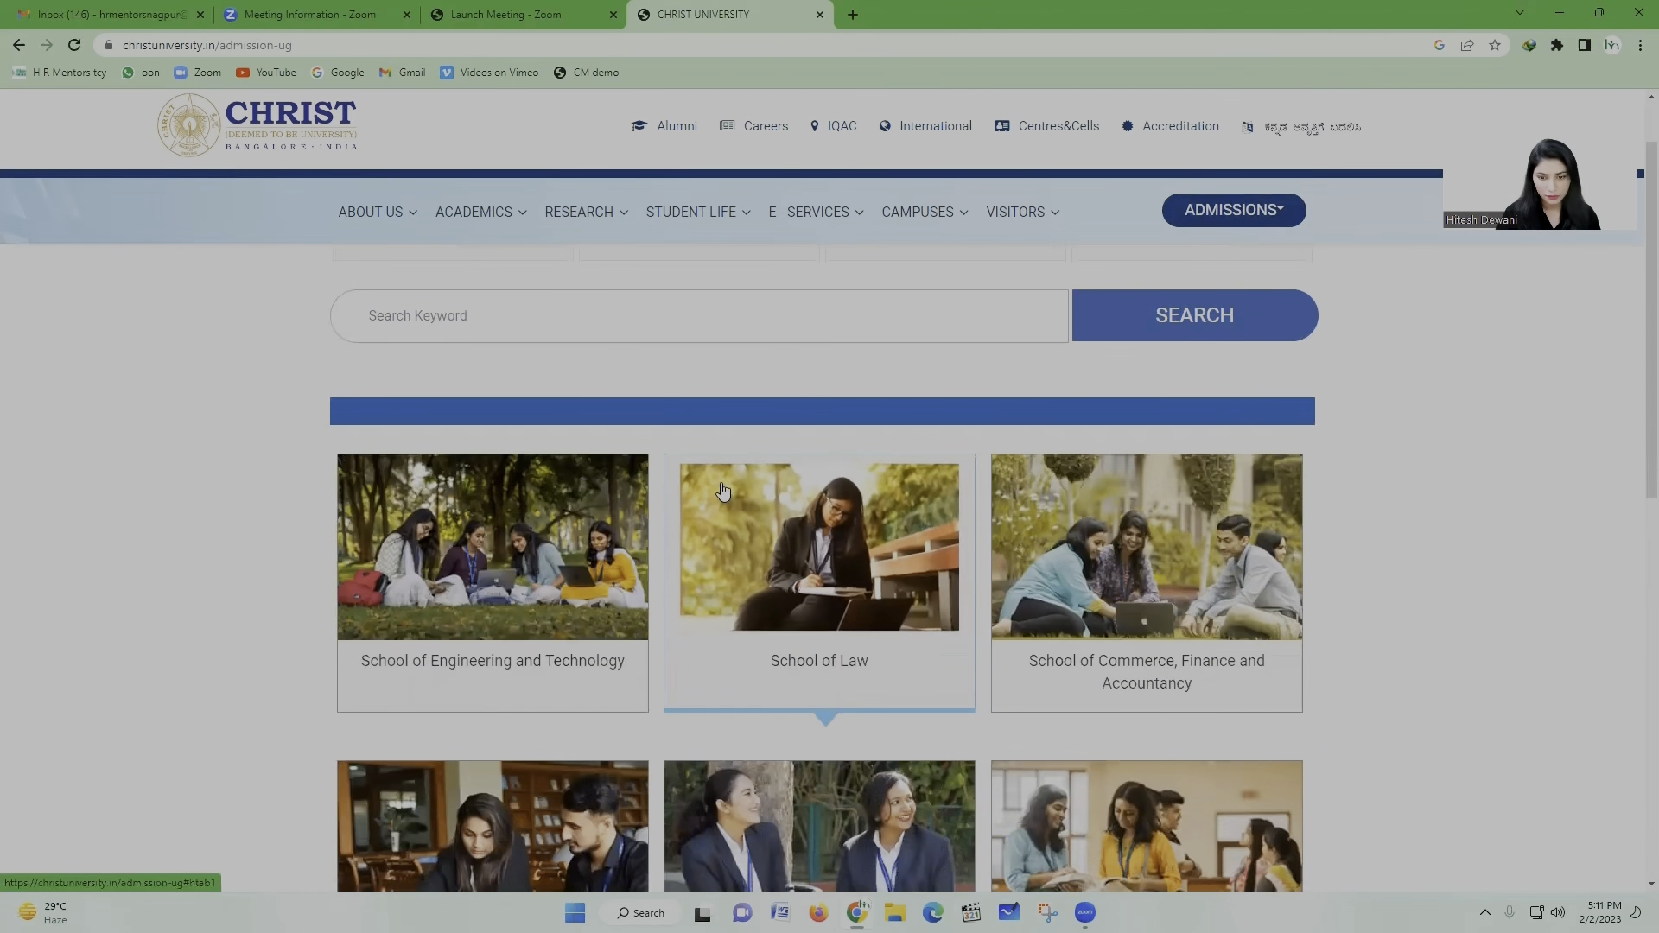
scroll(743, 655, down, 1)
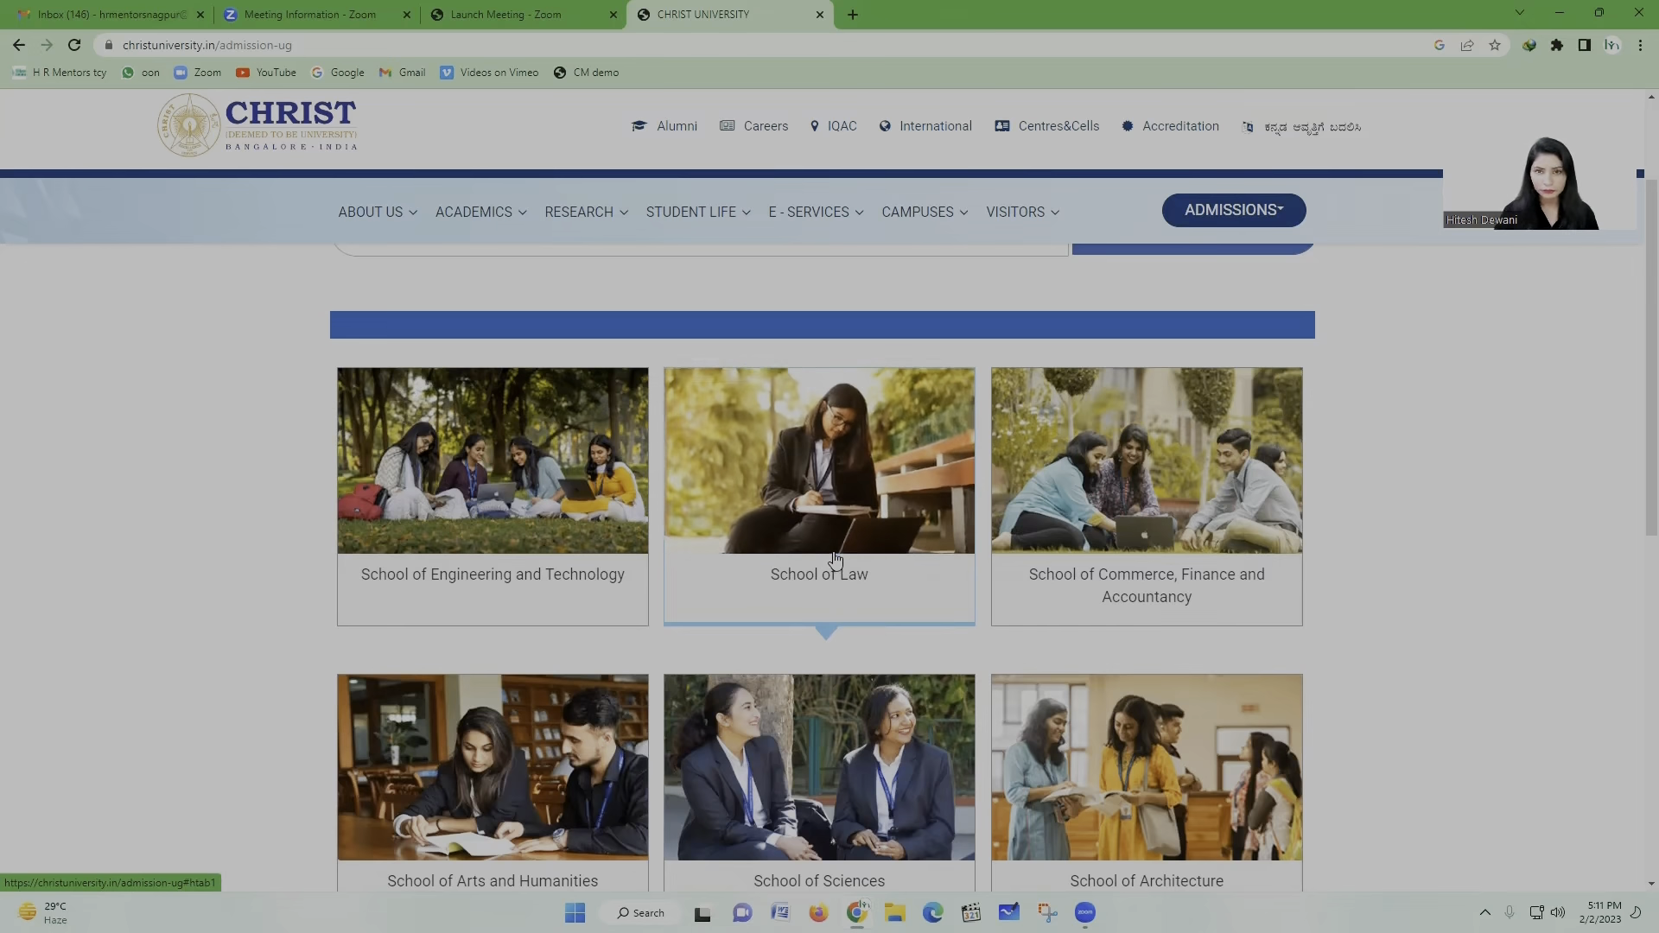
scroll(834, 560, down, 5)
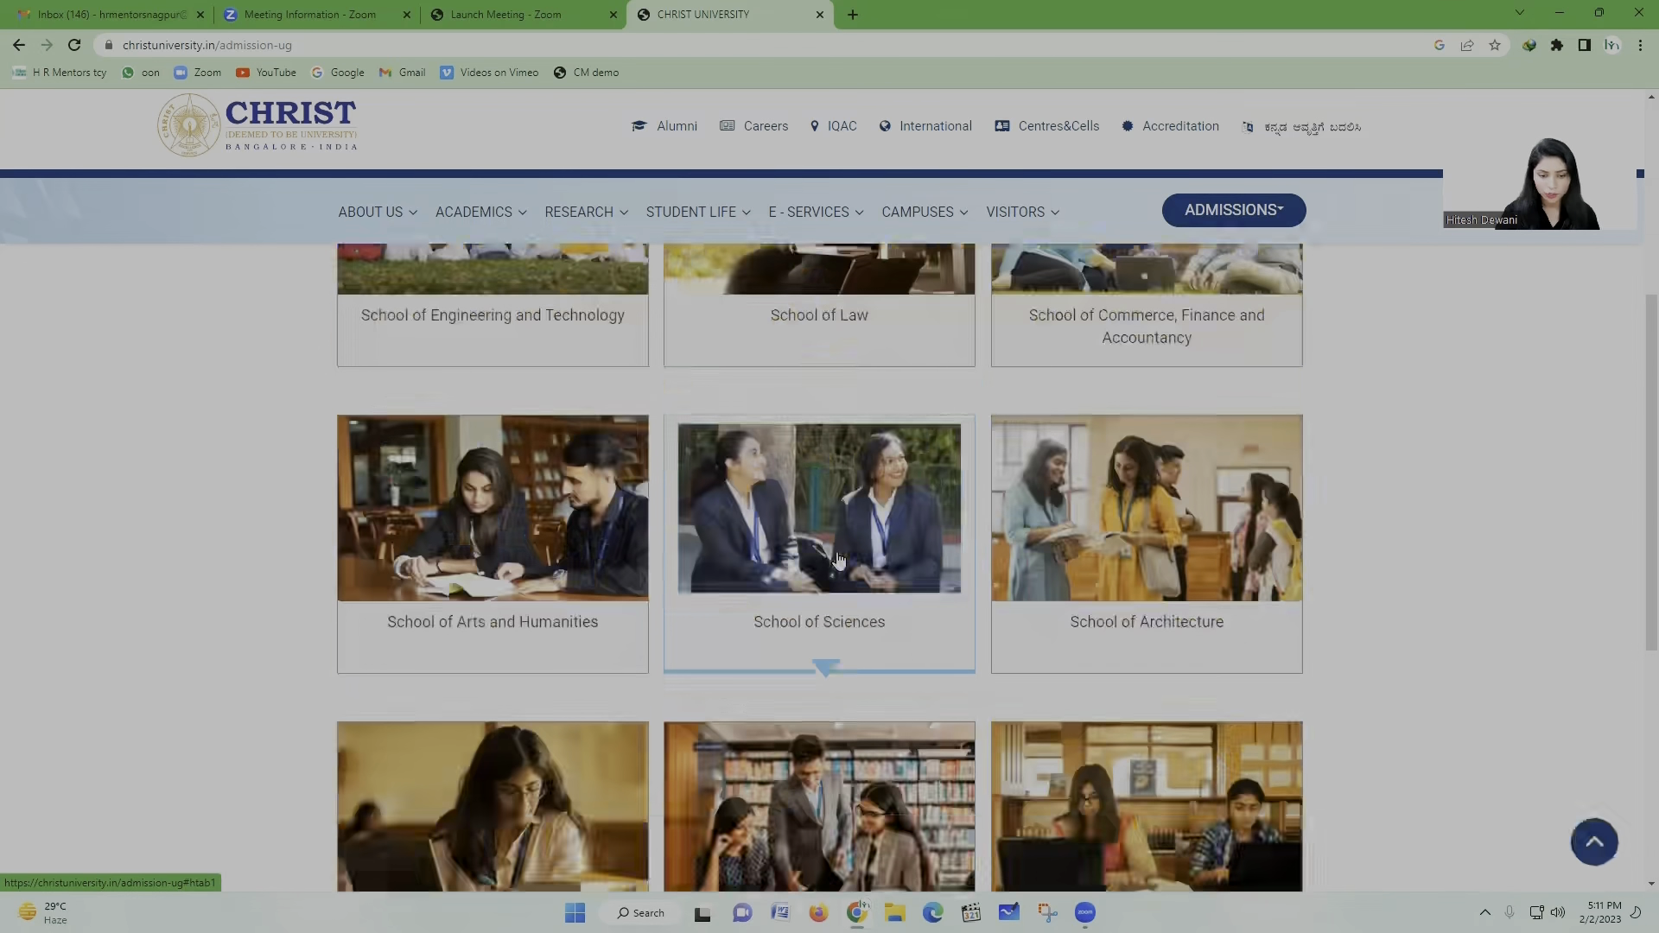
scroll(839, 560, down, 1)
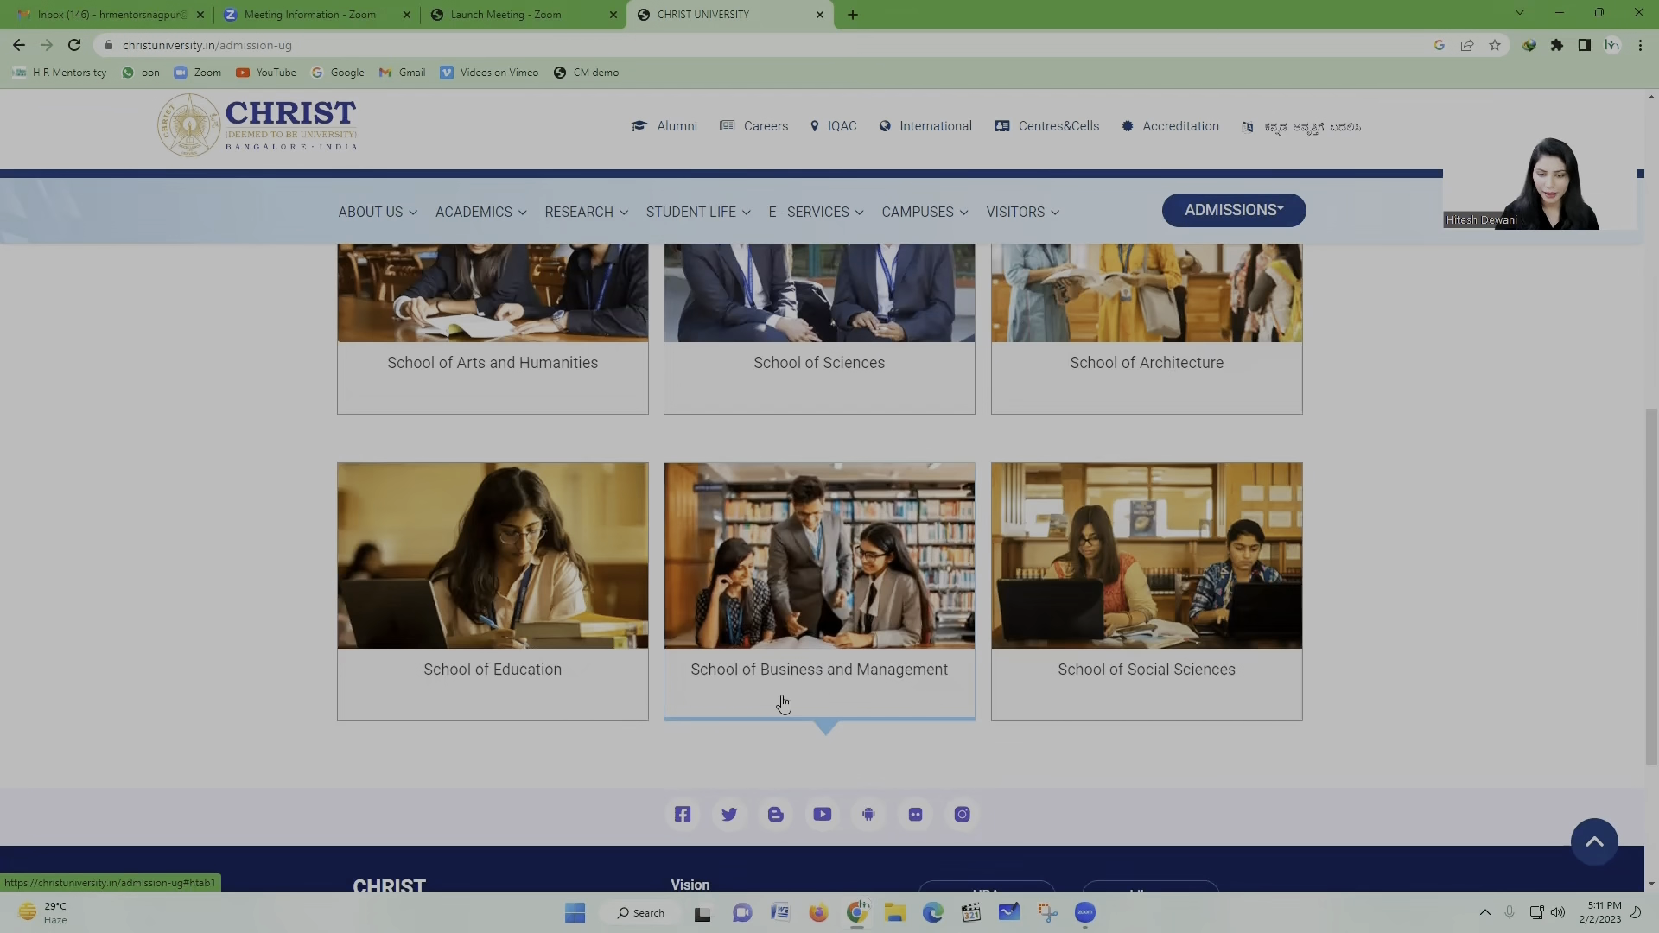
scroll(783, 704, up, 6)
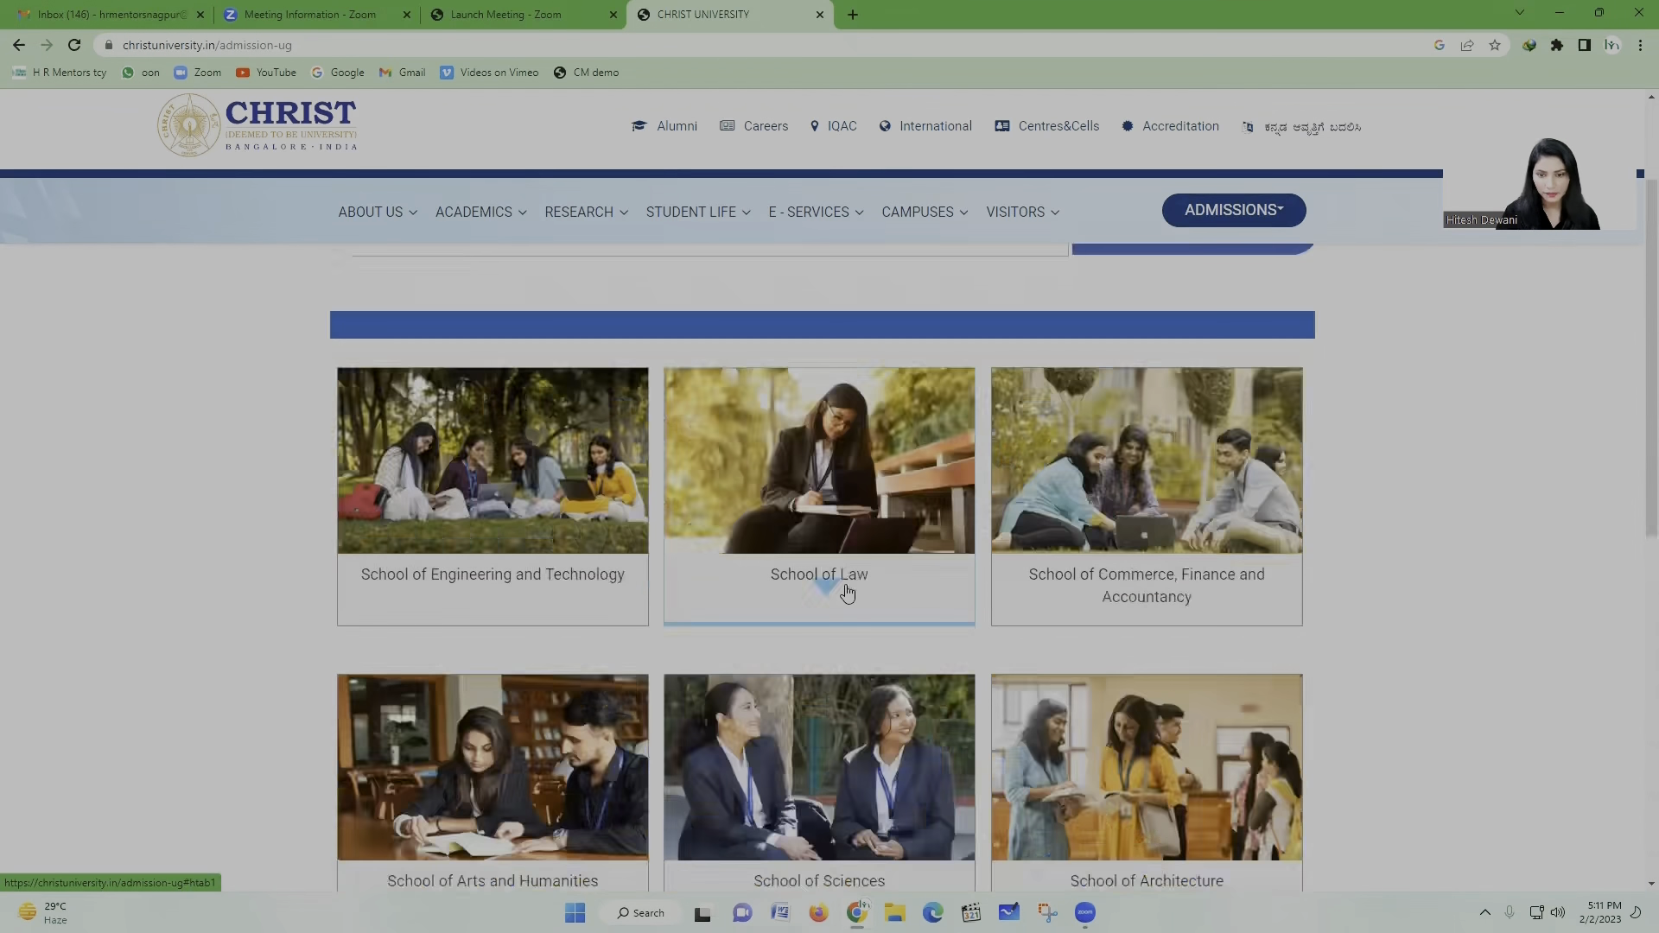
click(846, 591)
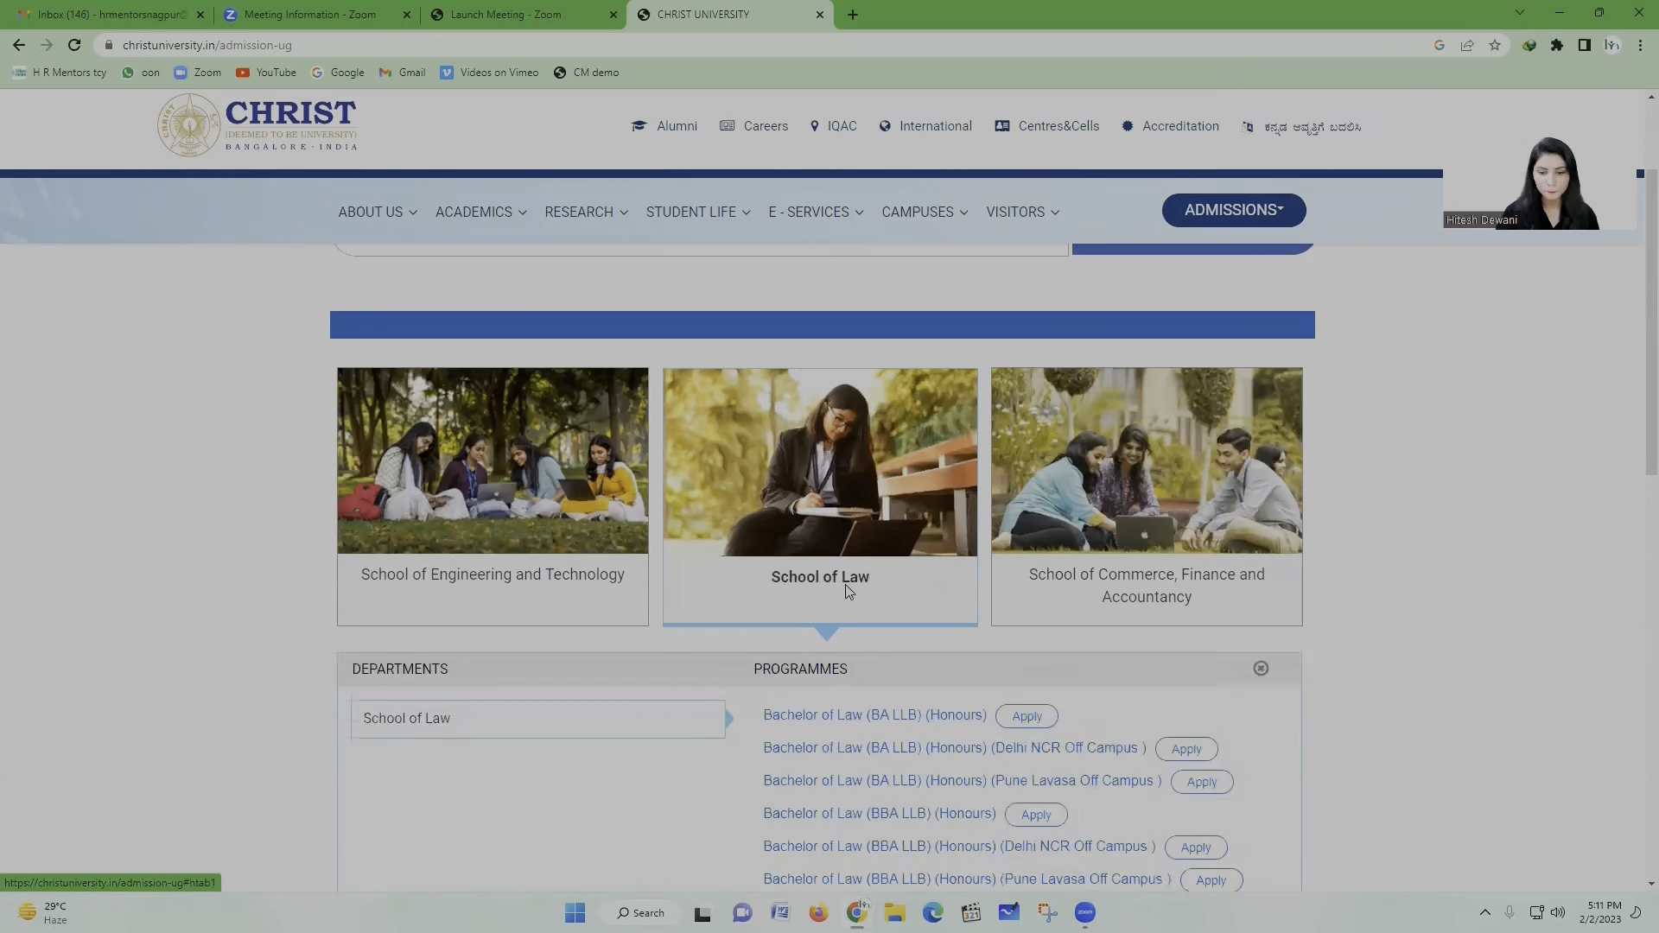
Step: Apply for Bachelor of Law (BBA LLB) (Honours), opening the application form in a new tab
scroll(800, 571, down, 2)
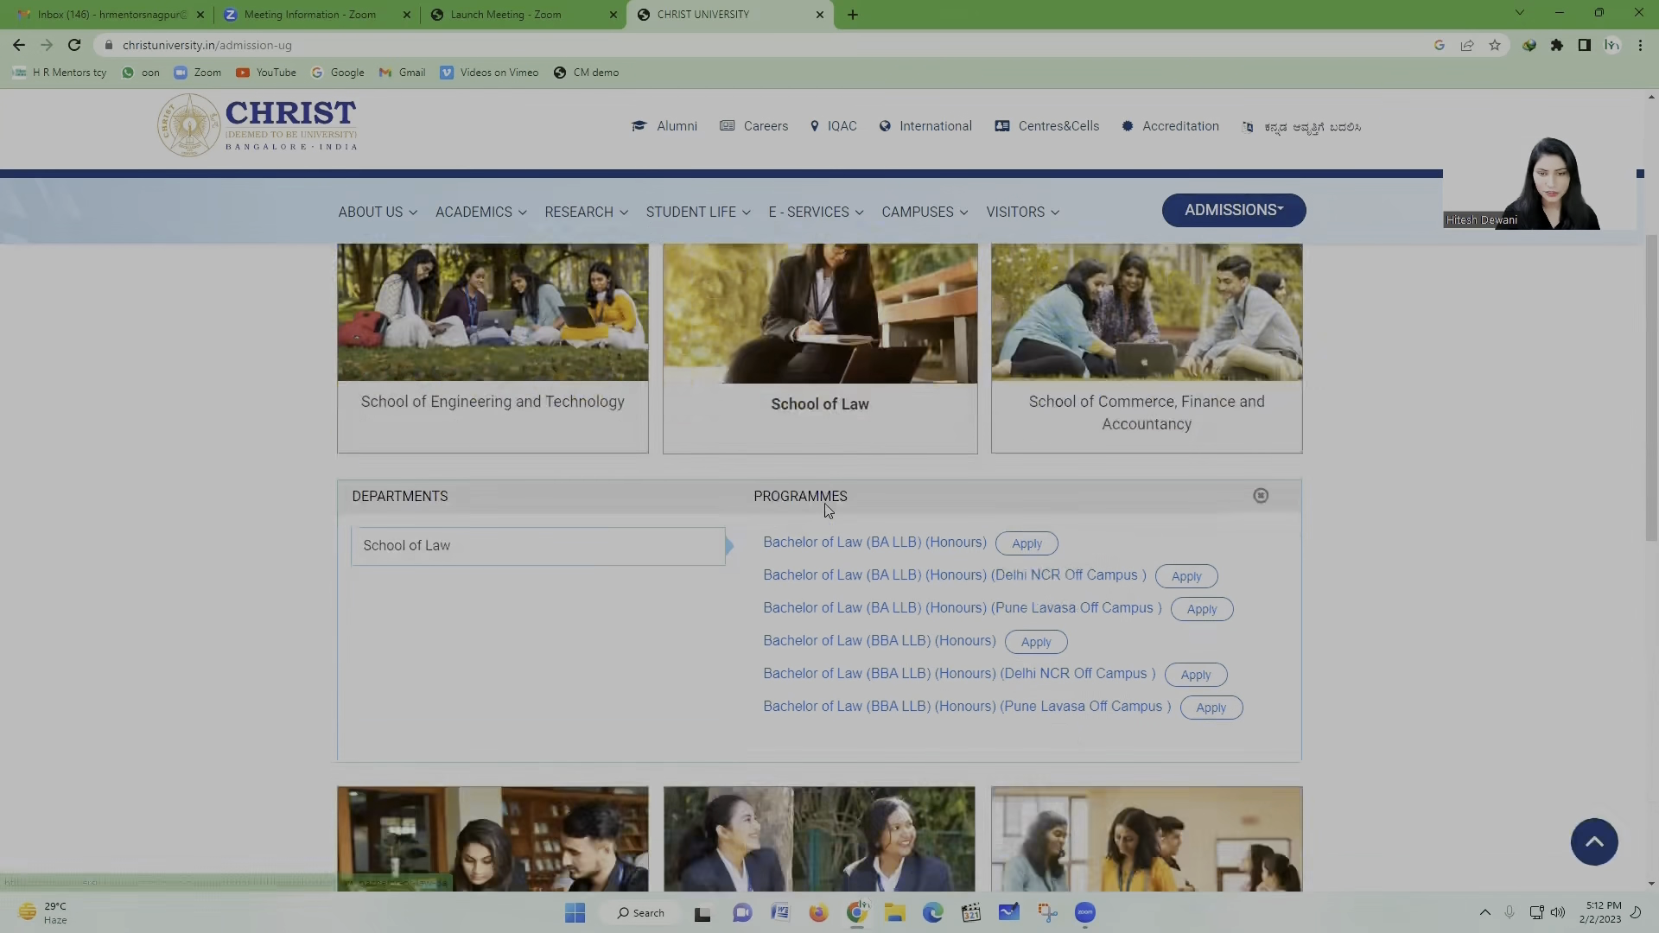
scroll(834, 482, down, 1)
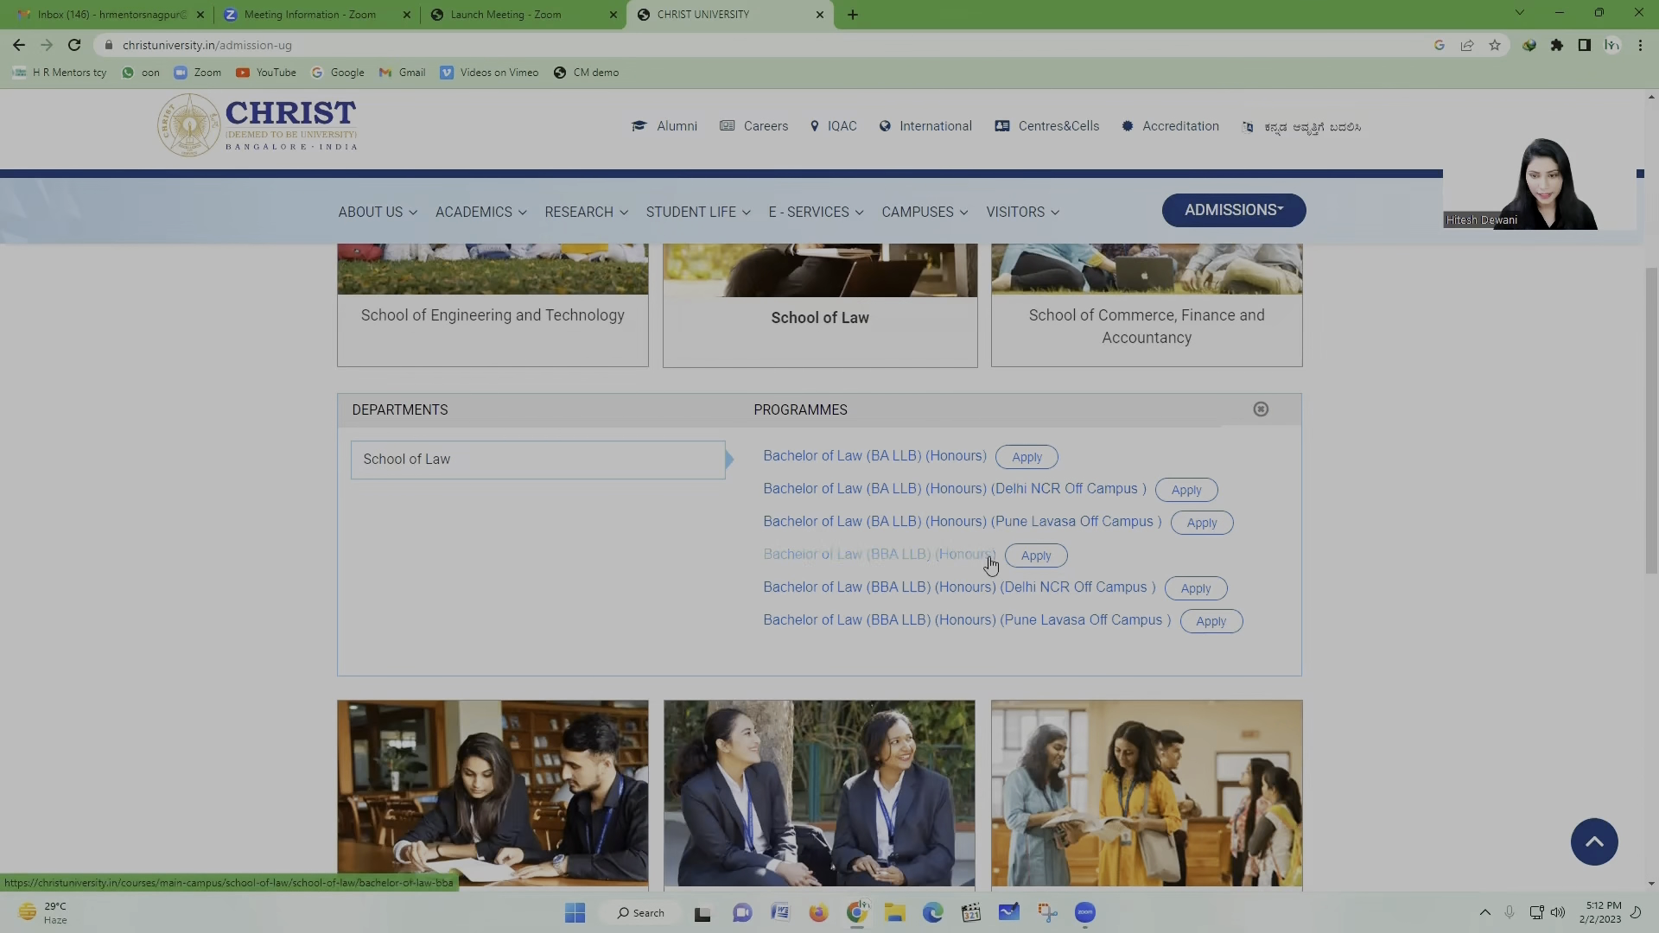
click(1034, 560)
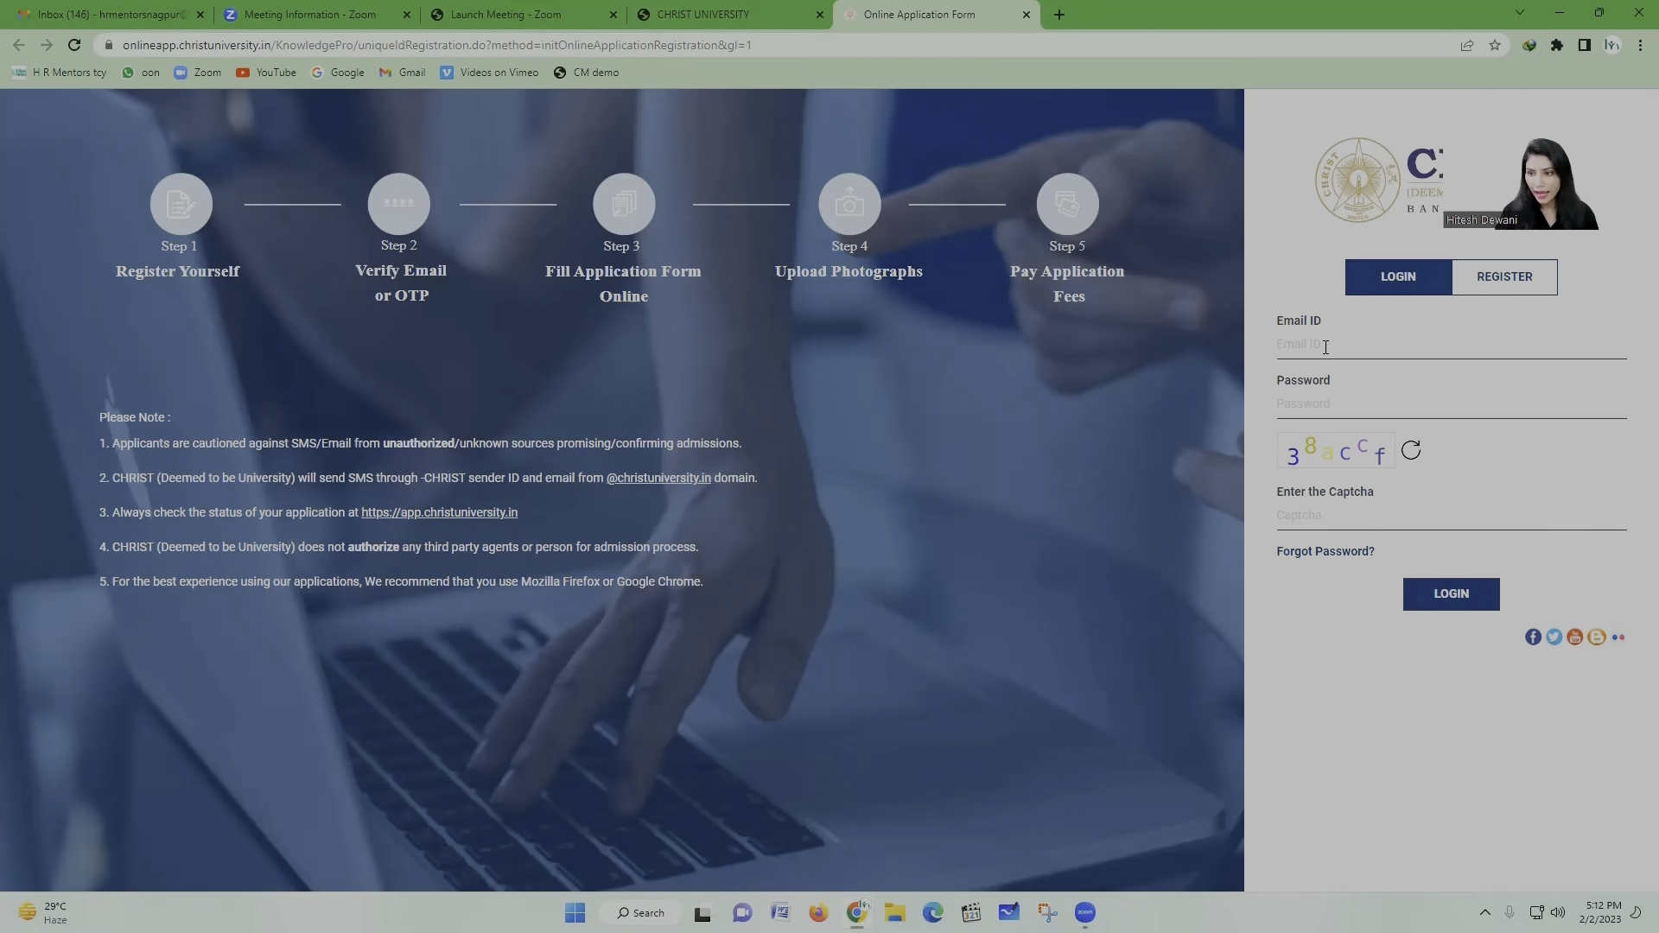
Step: On the REGISTER tab, enter the applicant's full name as per Class 10 records
click(1479, 290)
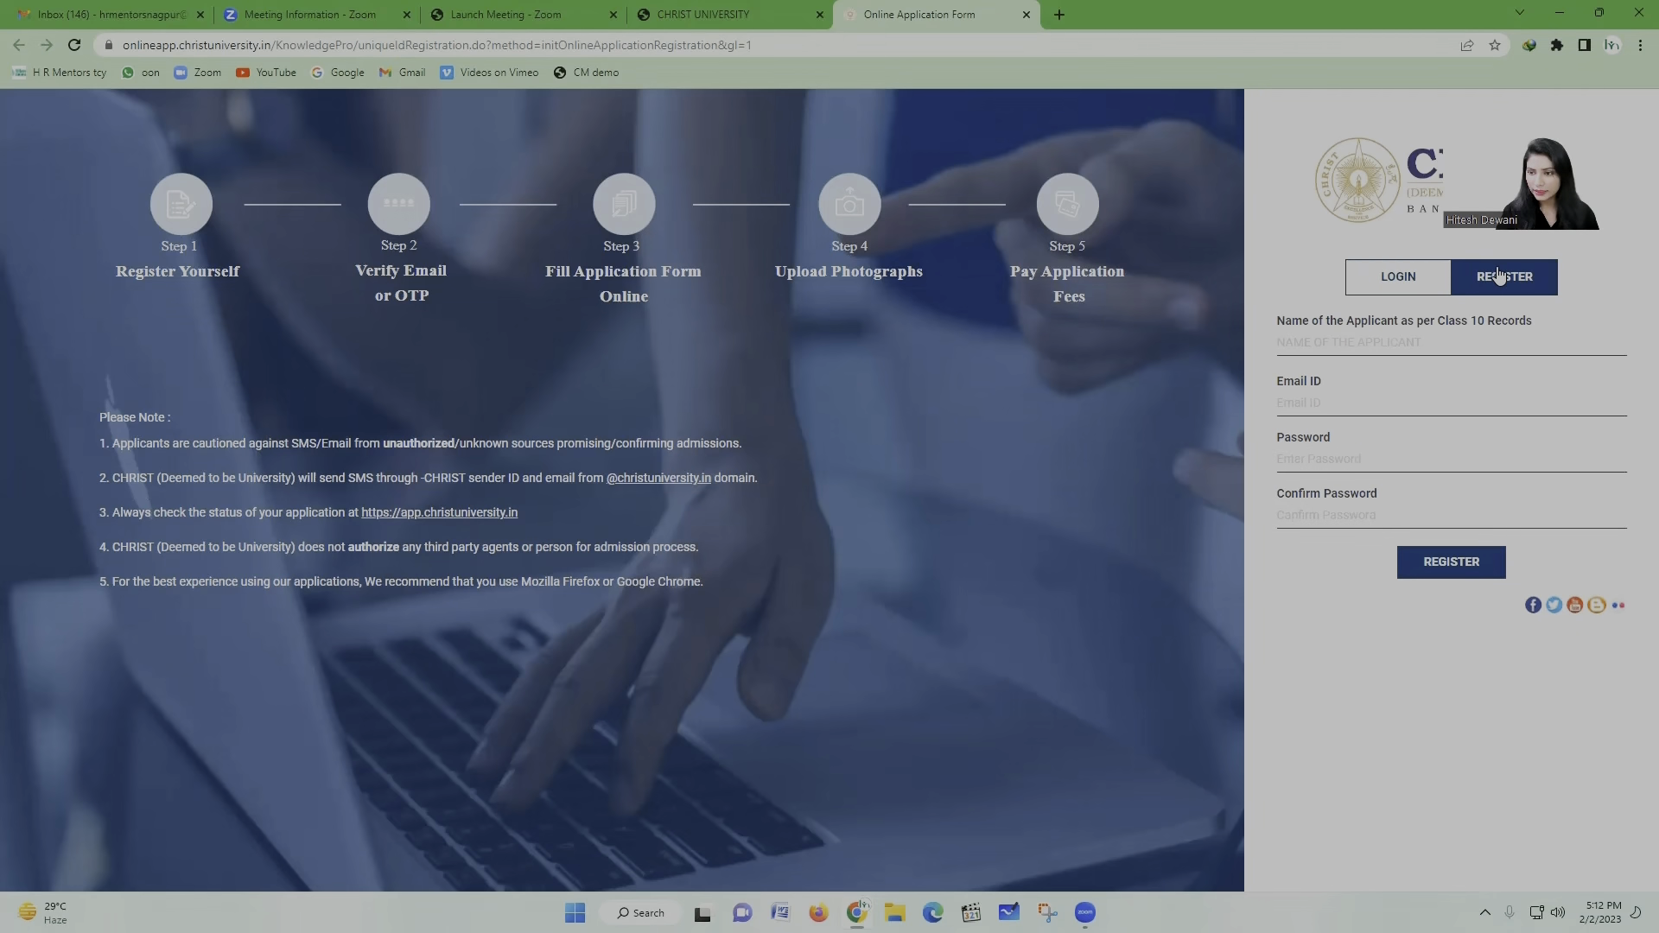
click(1352, 346)
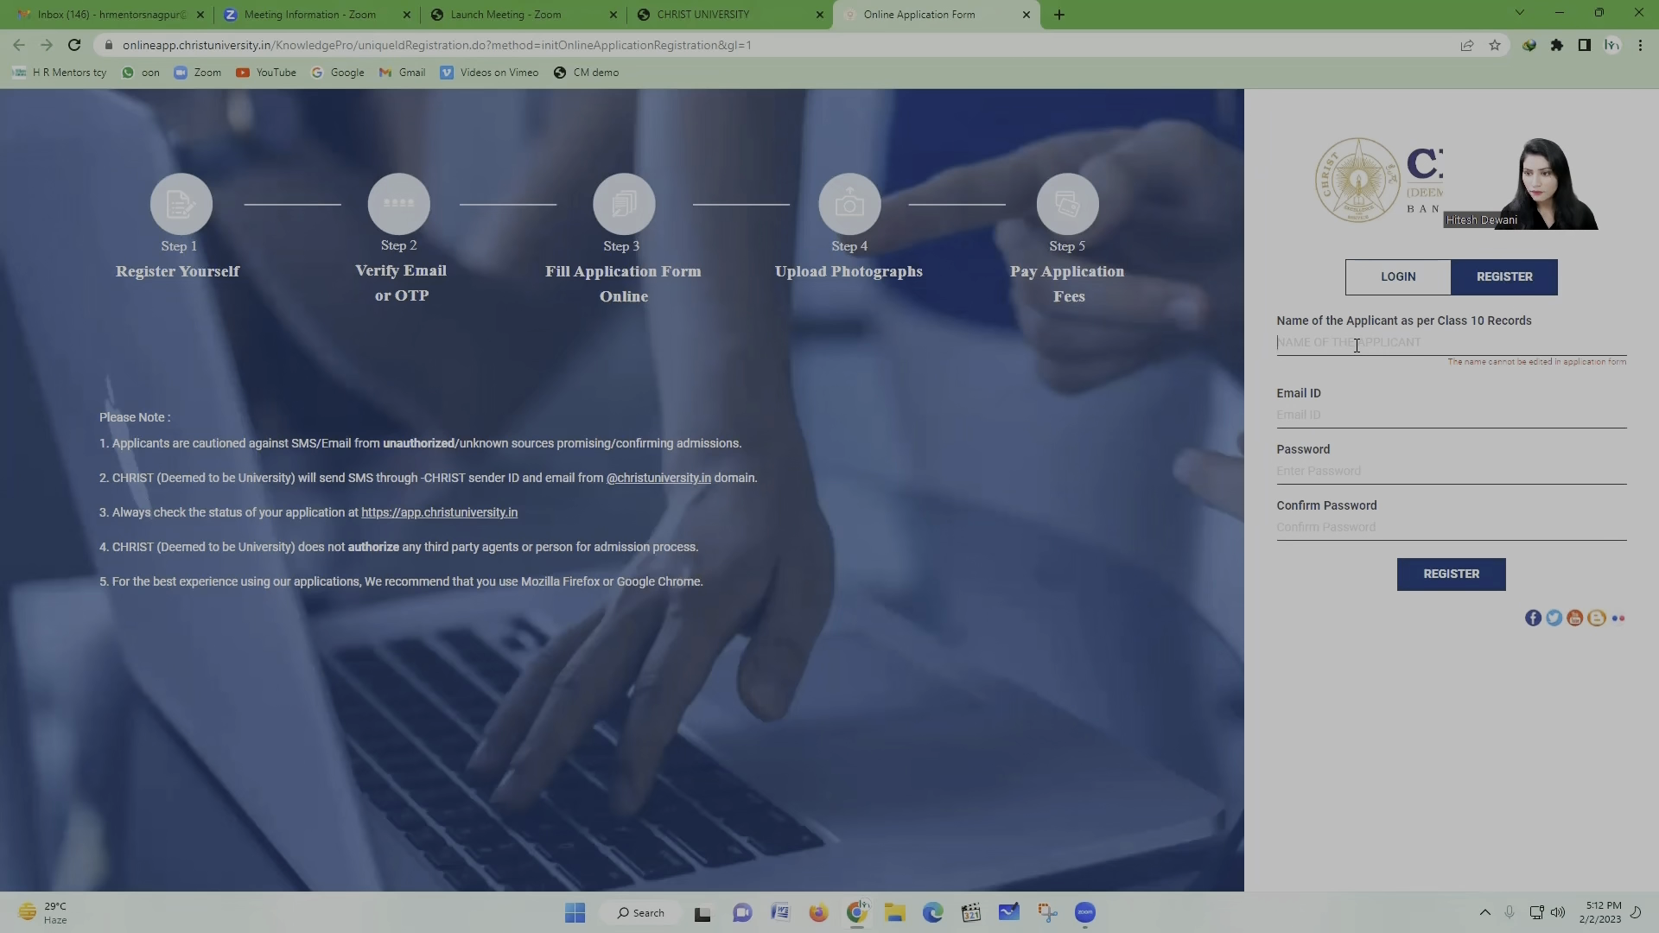
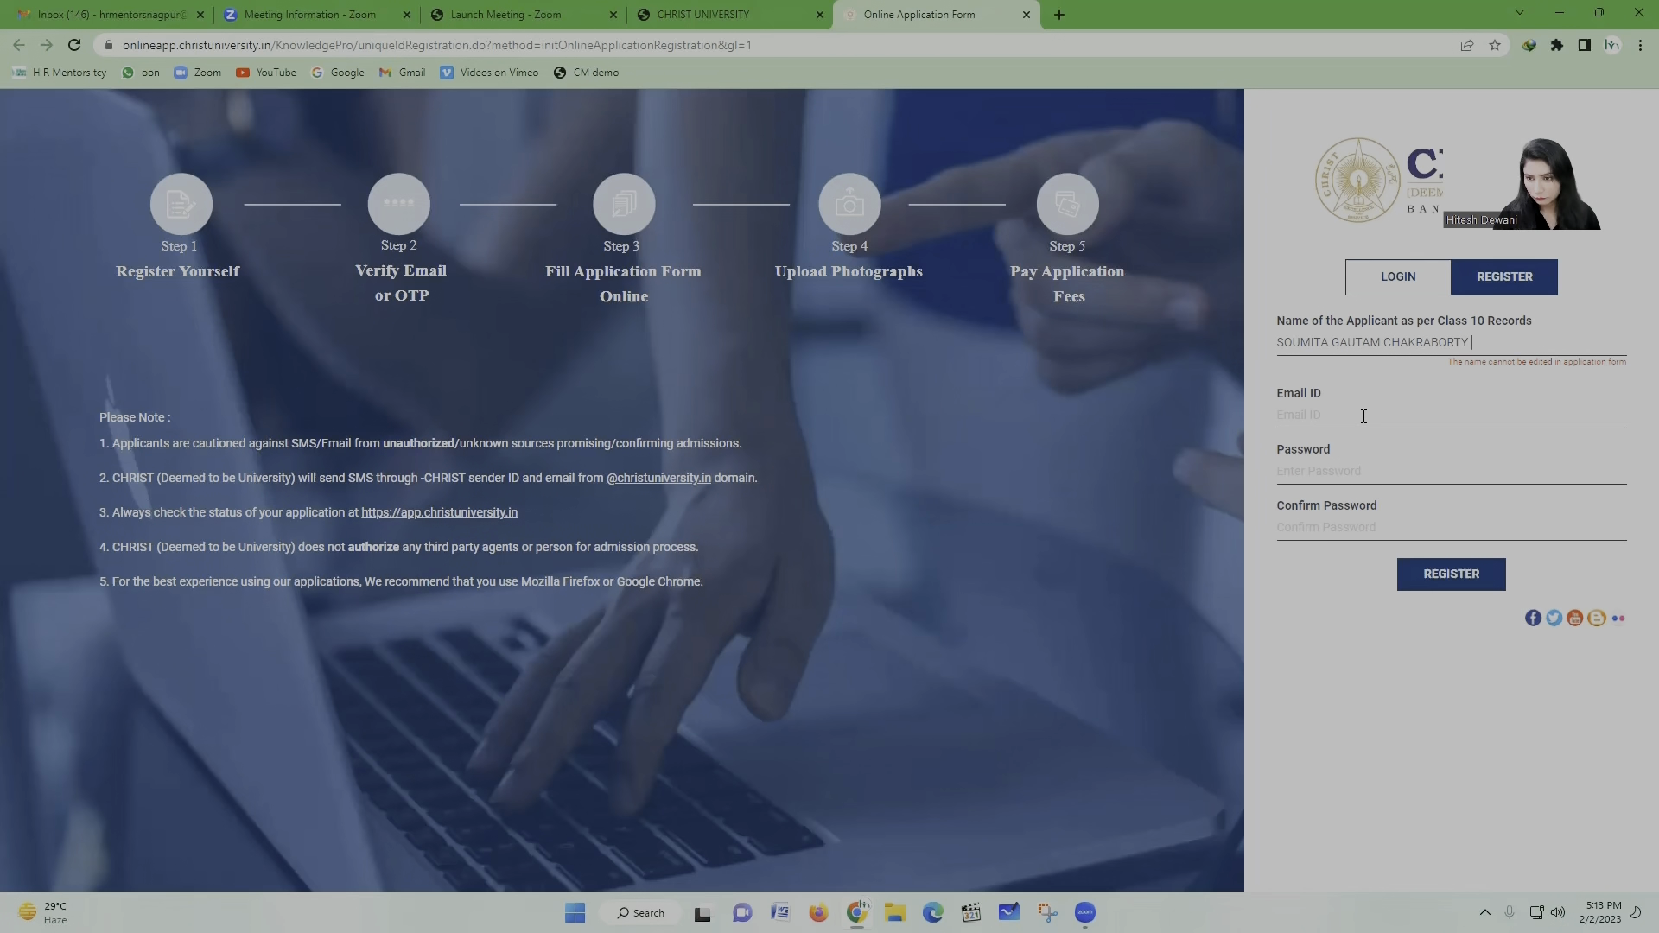
click(1367, 413)
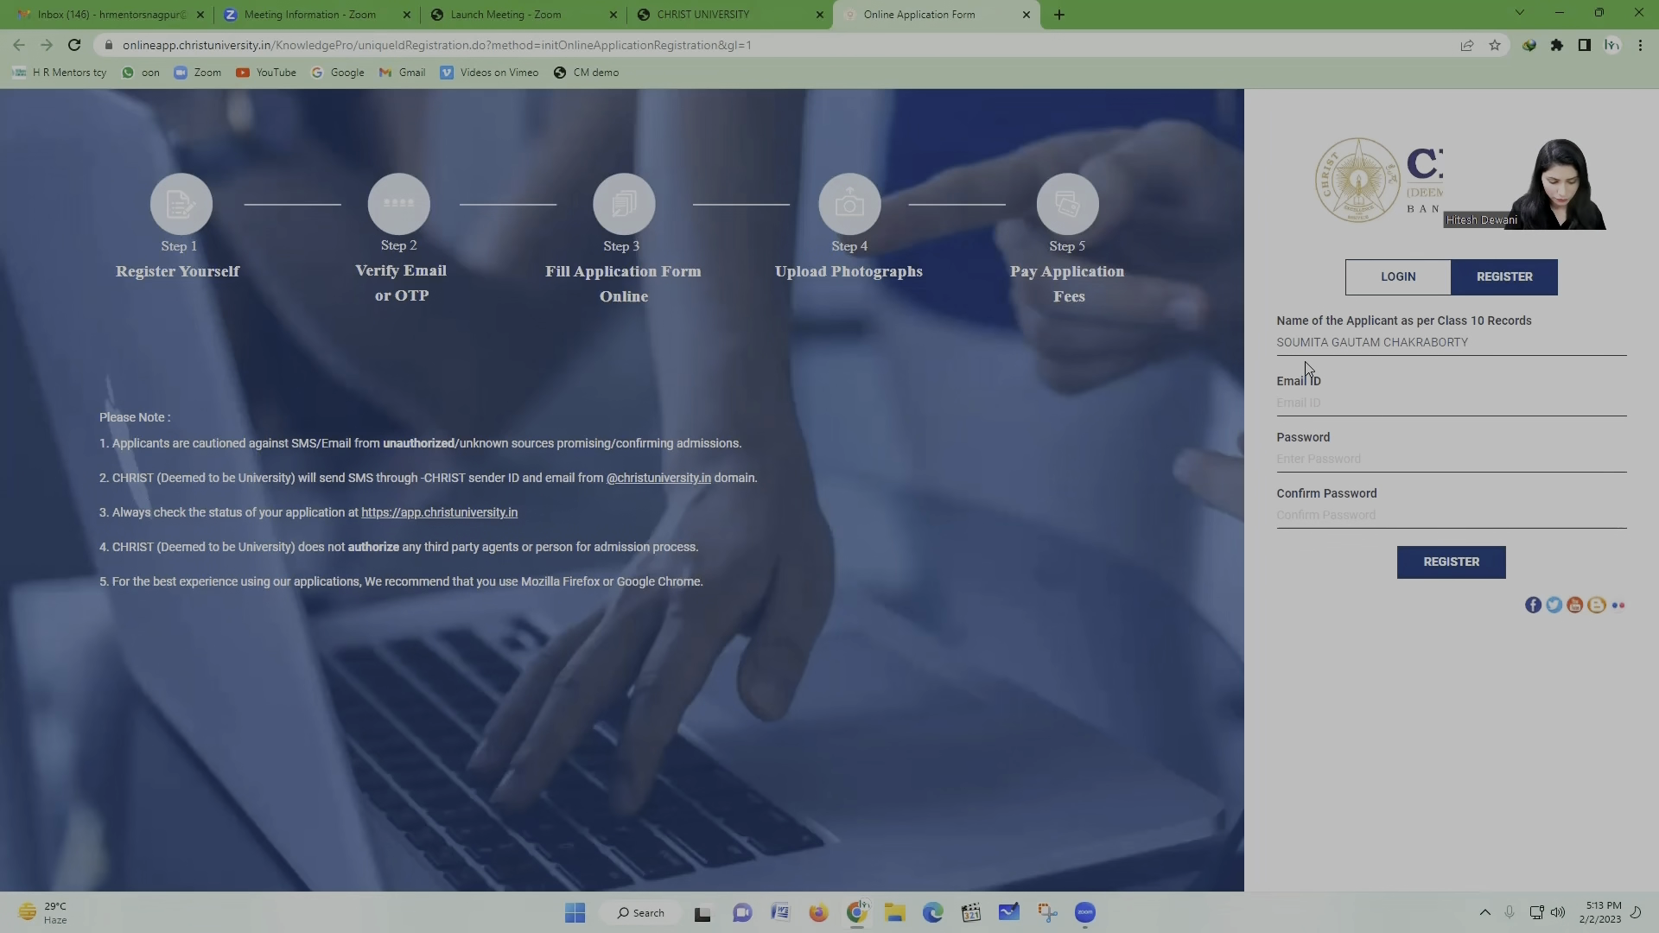
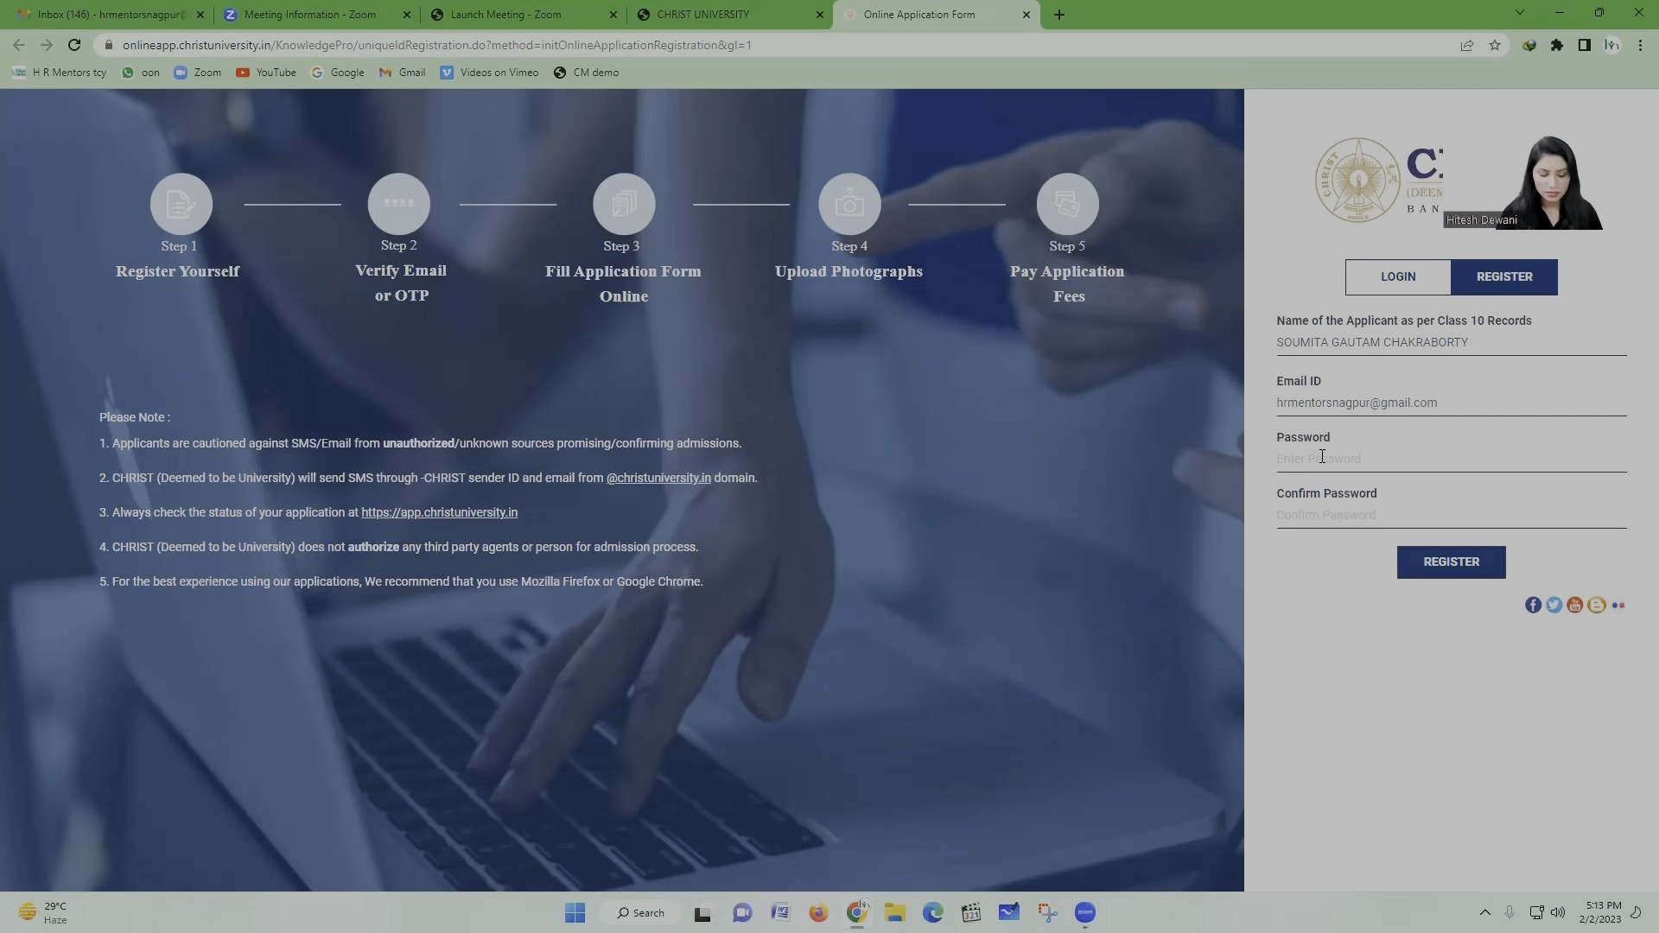
Step: Enter the applicant's e-mail ID and a password, then repeat the password to confirm it
text(•)
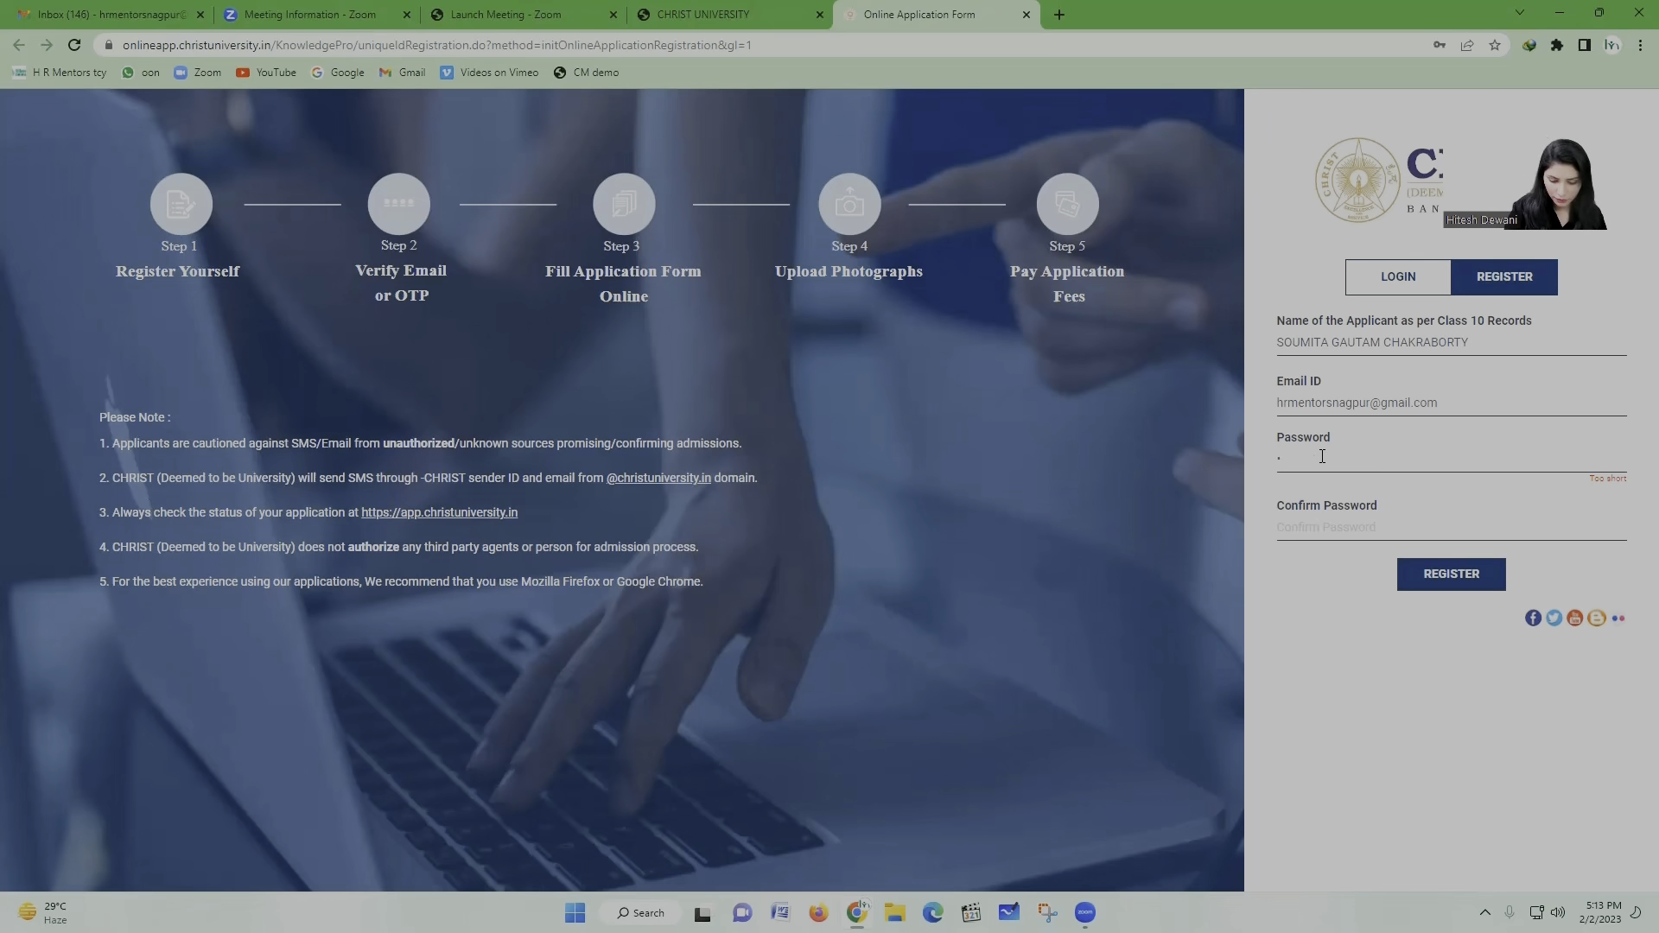
text(••••)
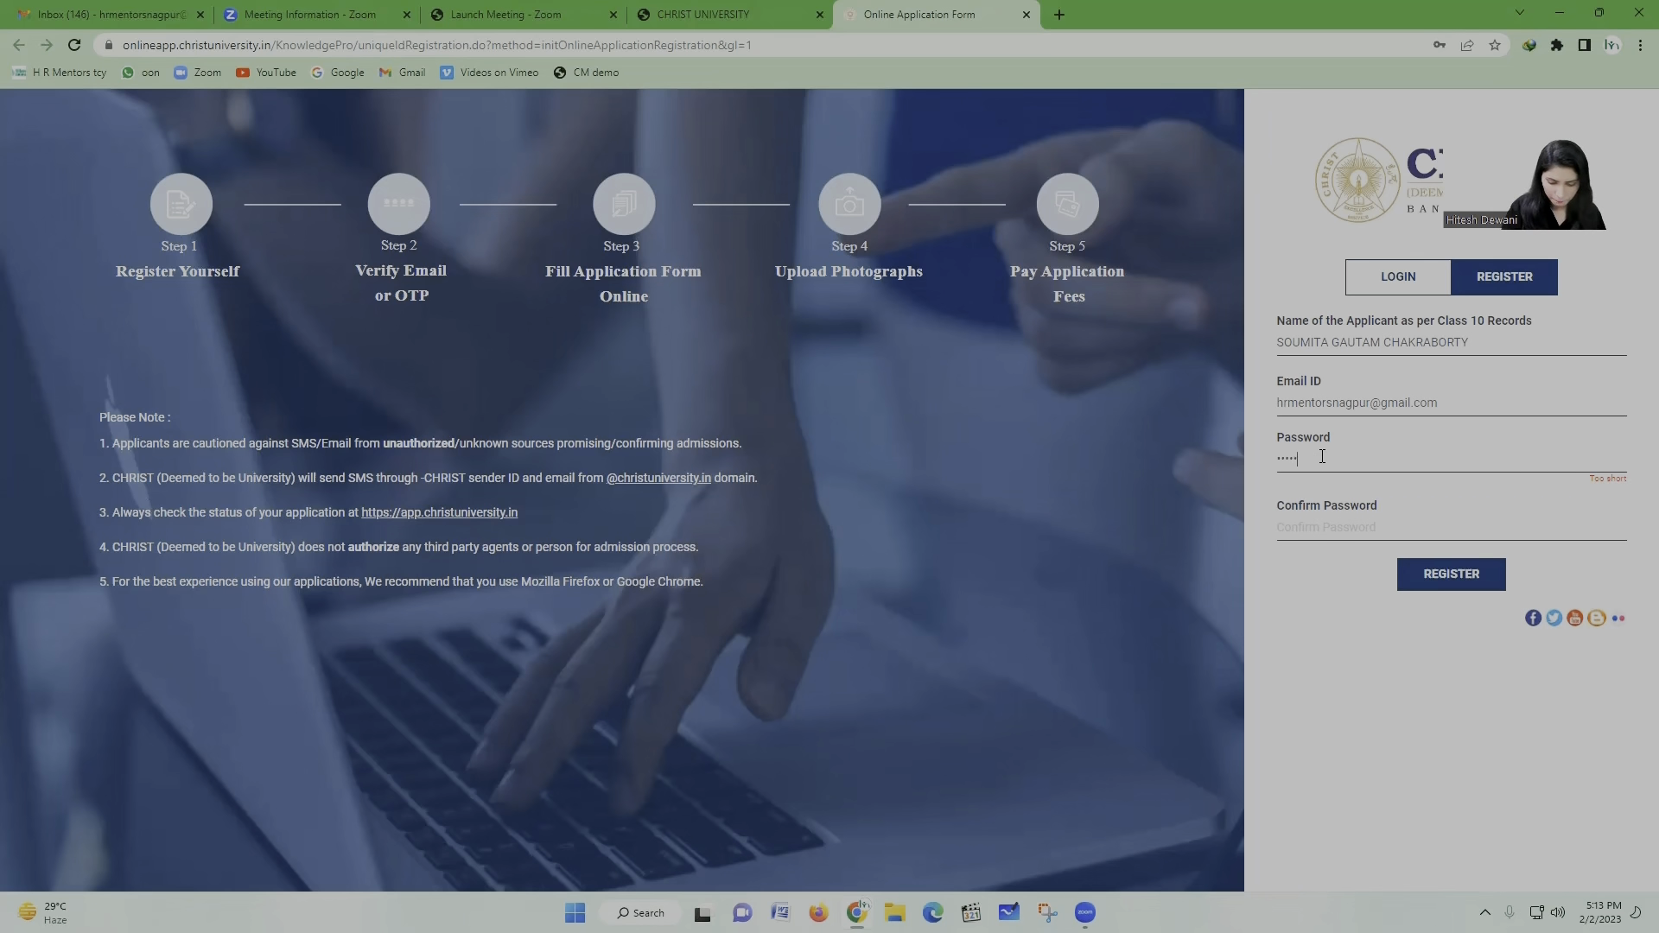
text(•)
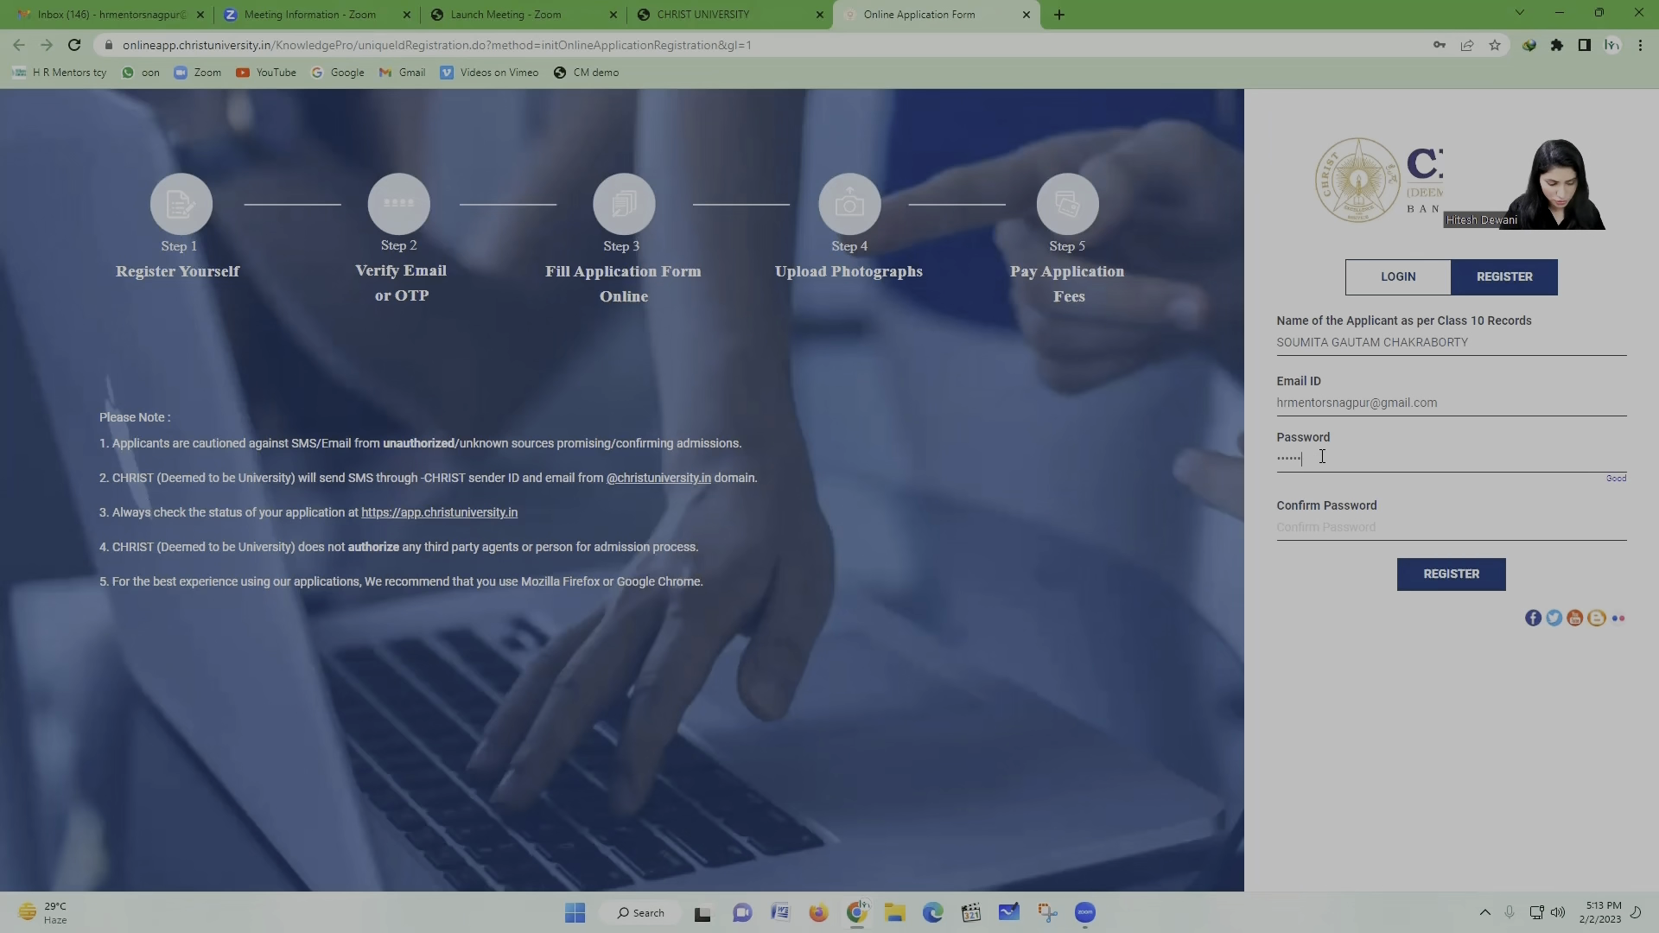
text(••••)
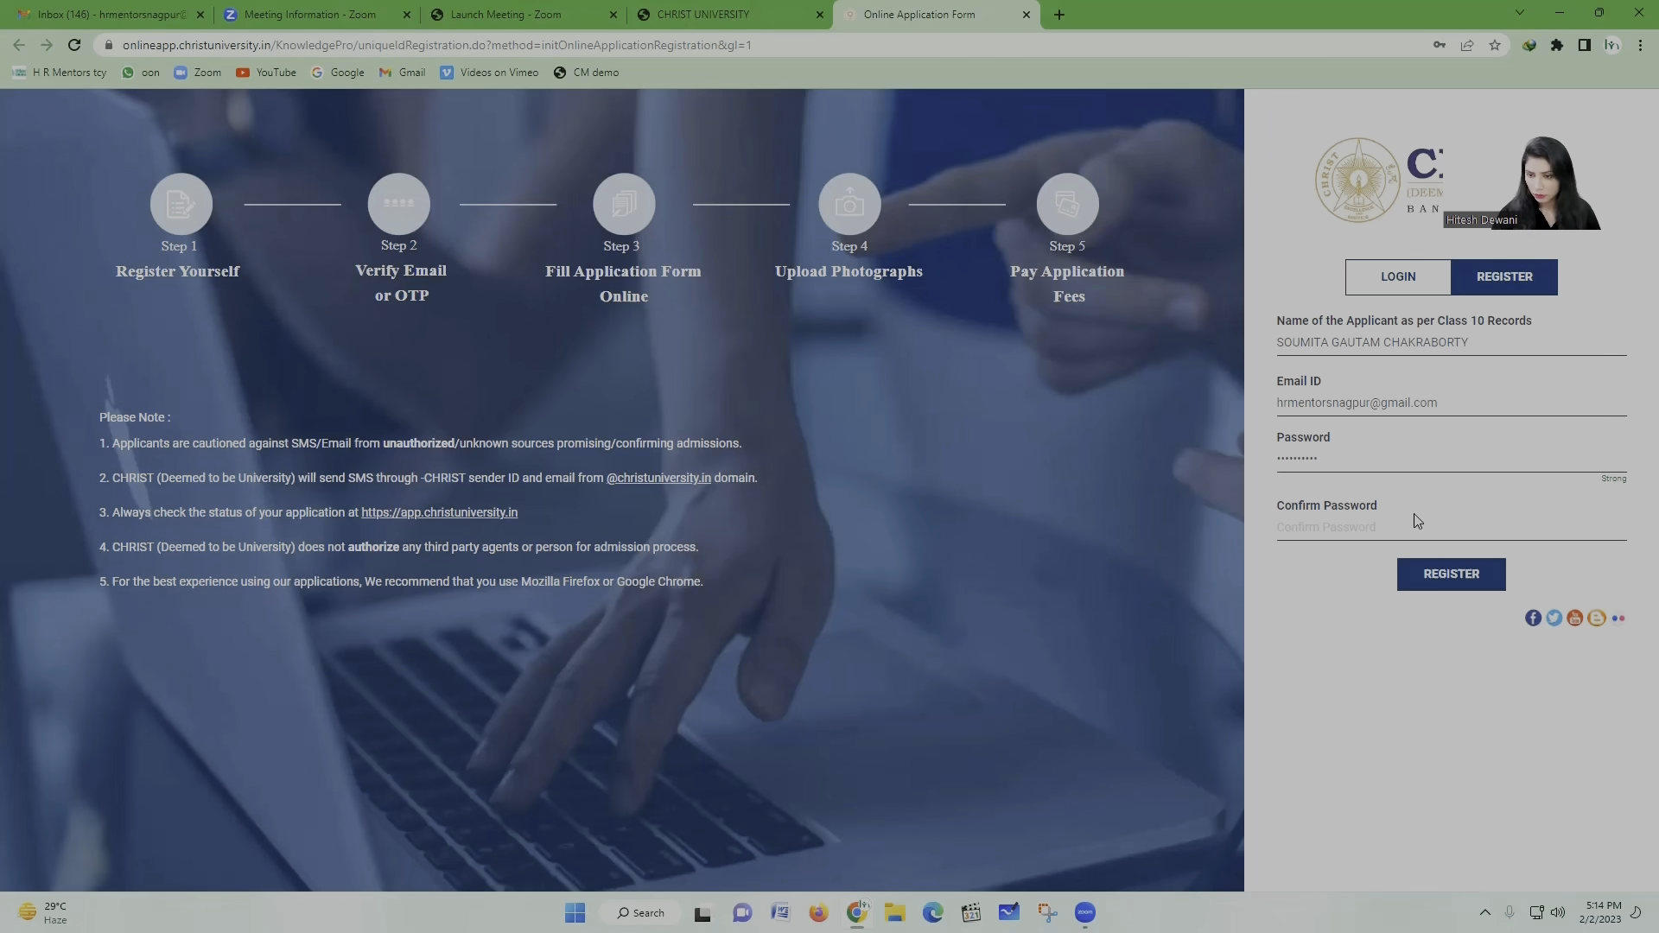
click(1280, 520)
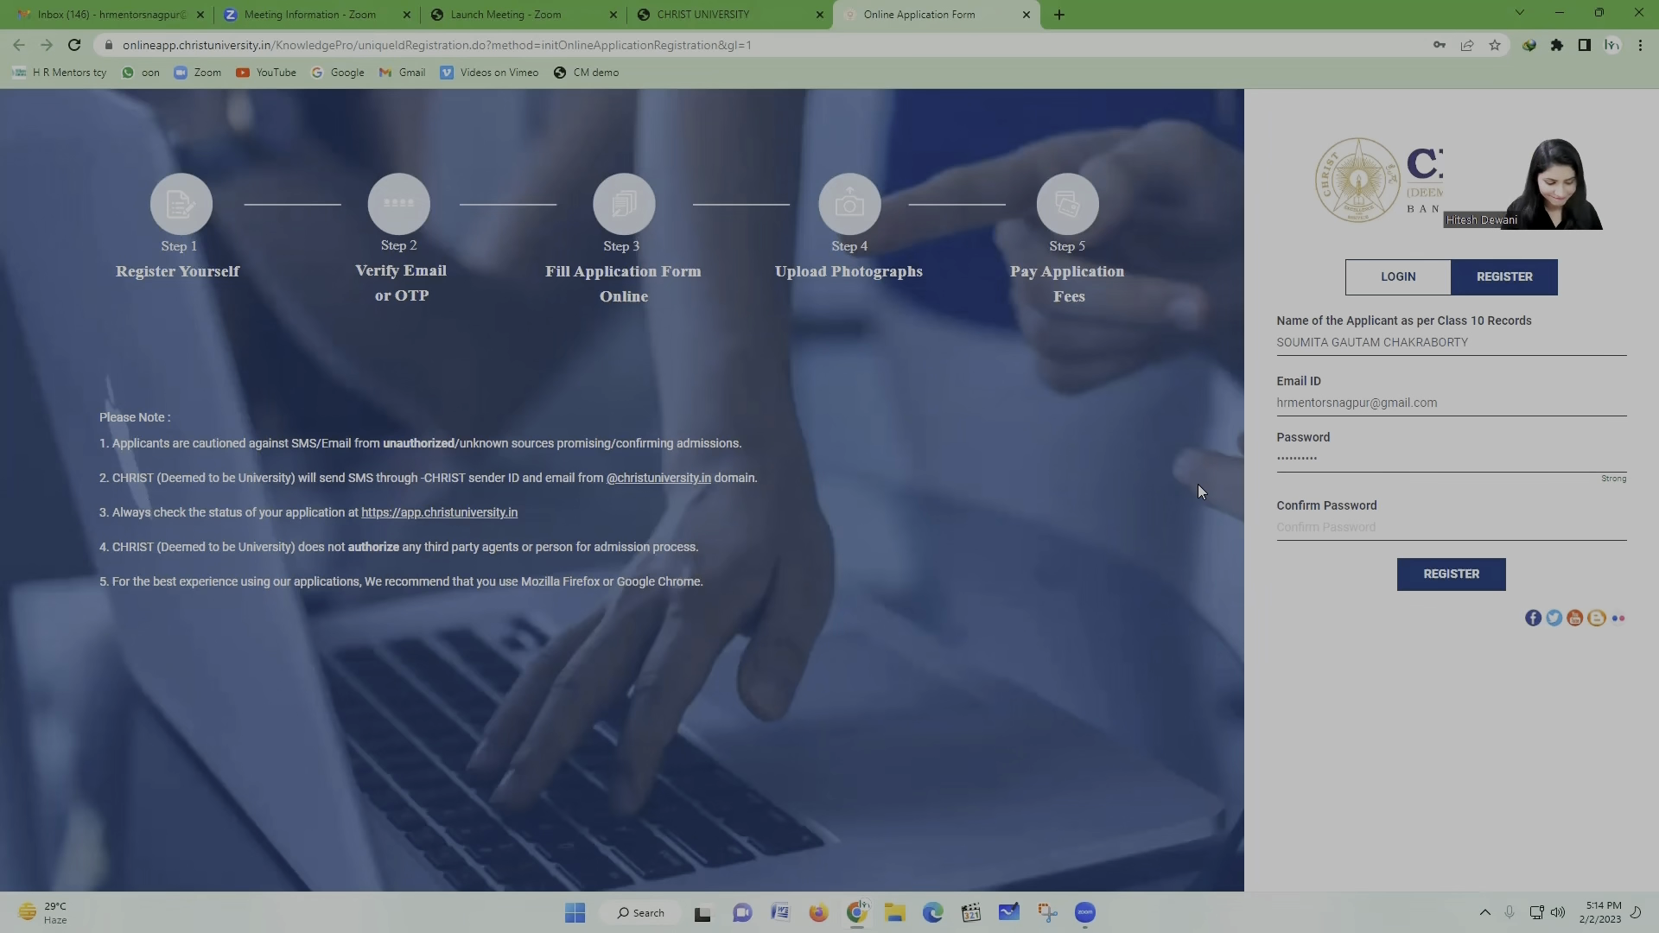
text(•••••)
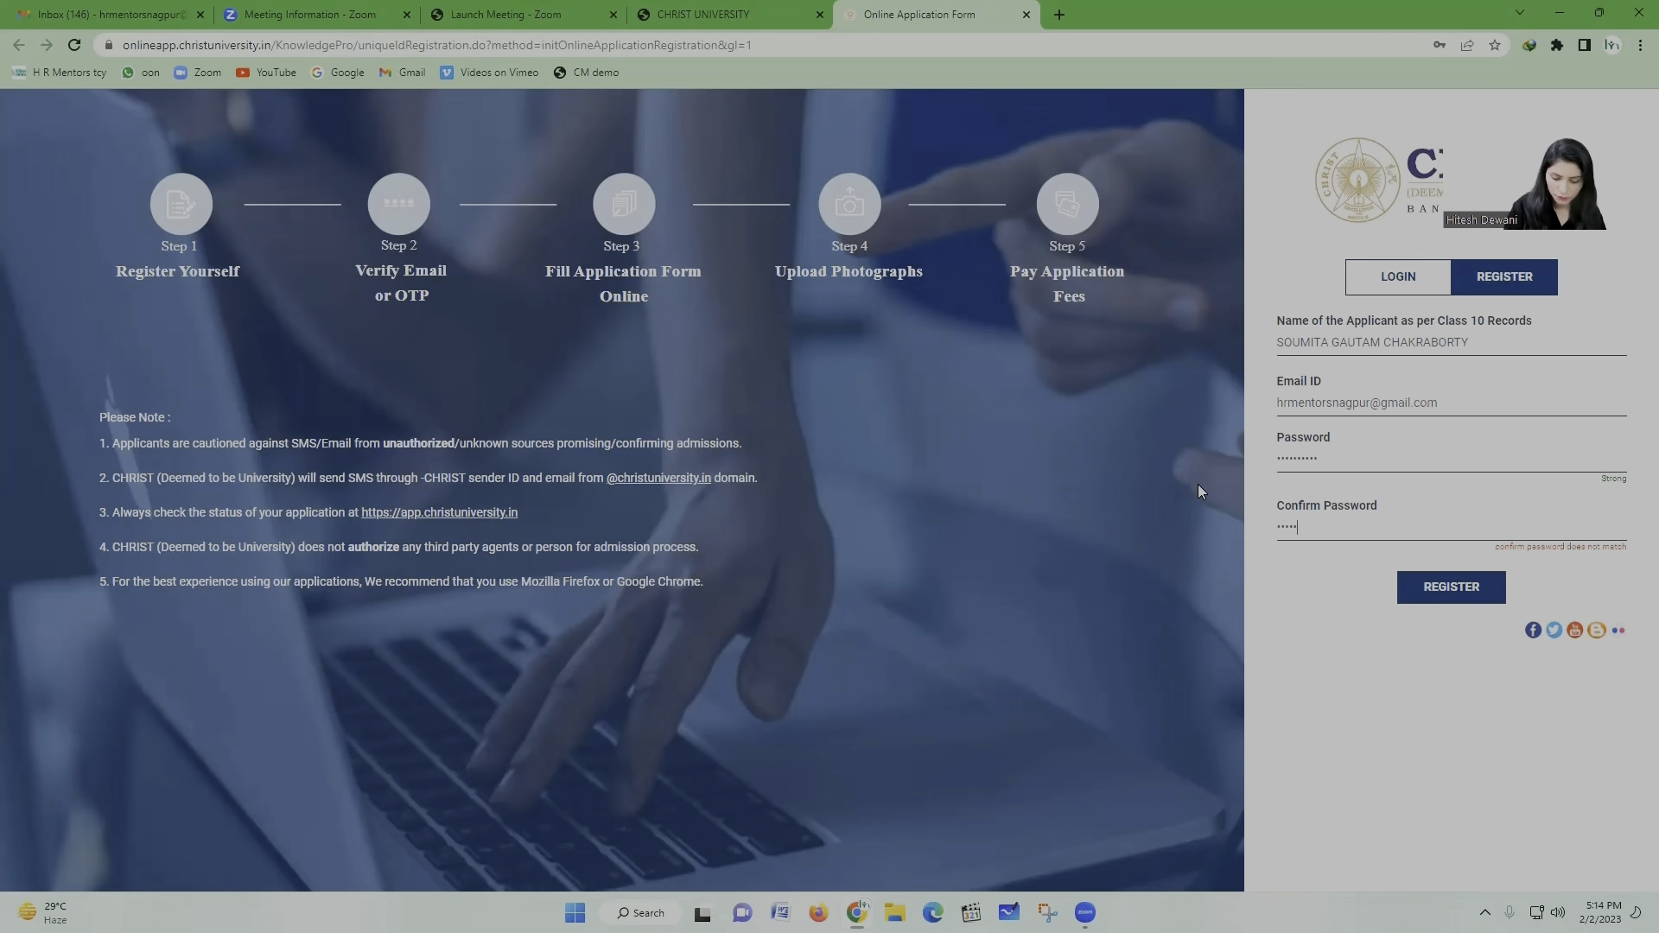
text(•••)
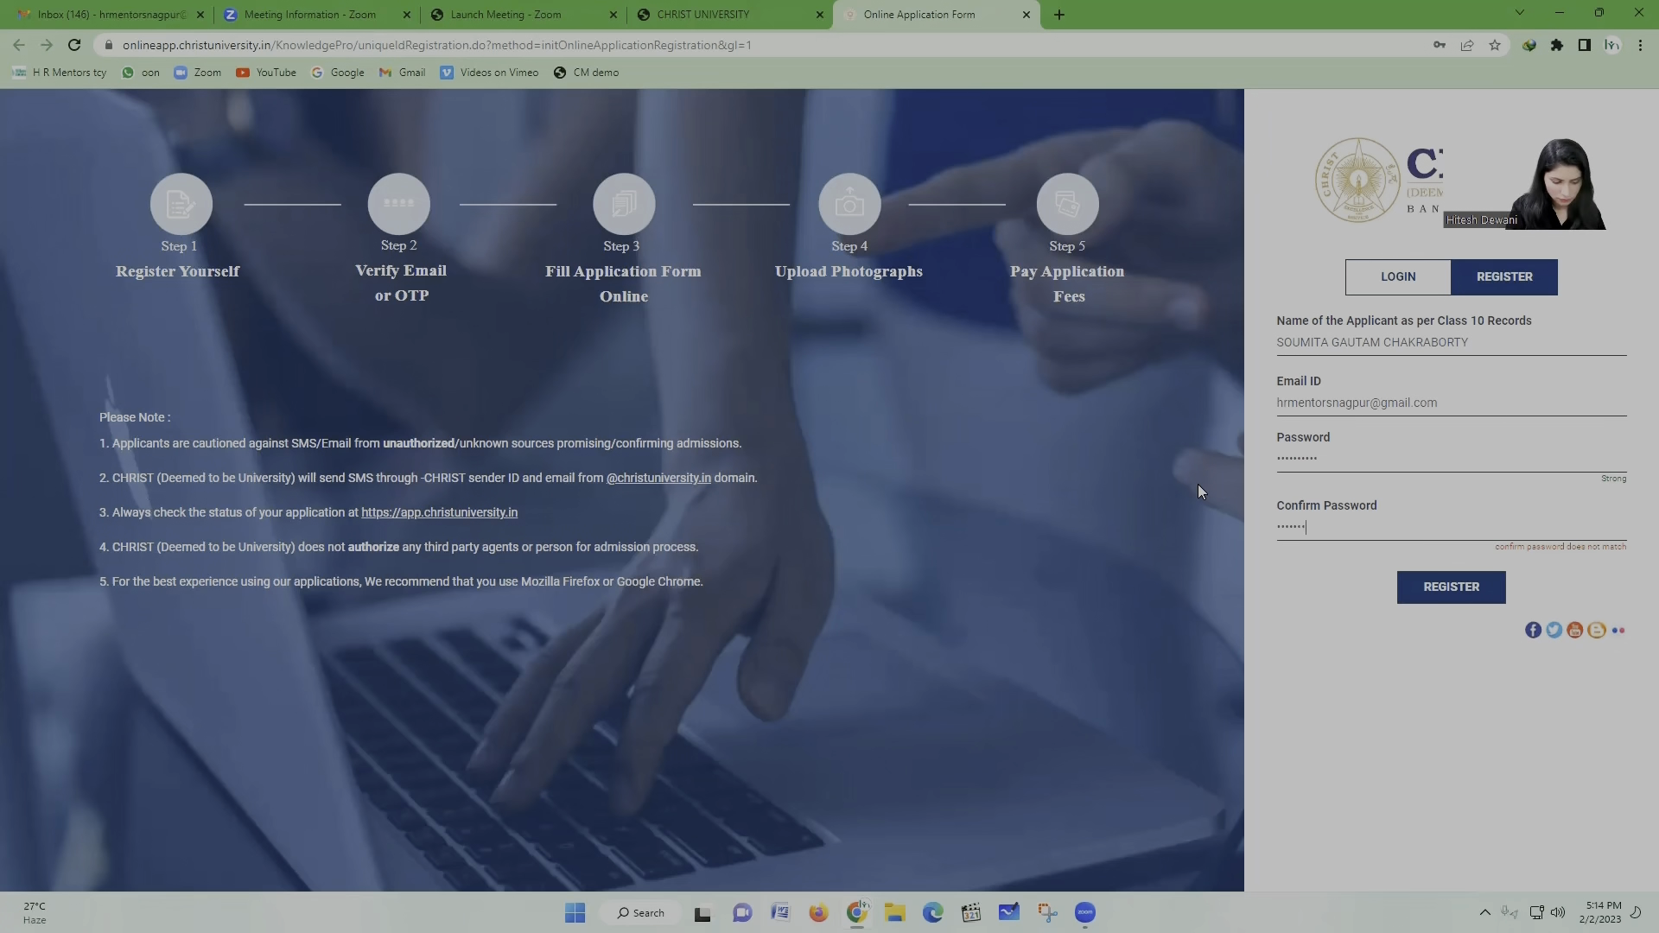
text(••)
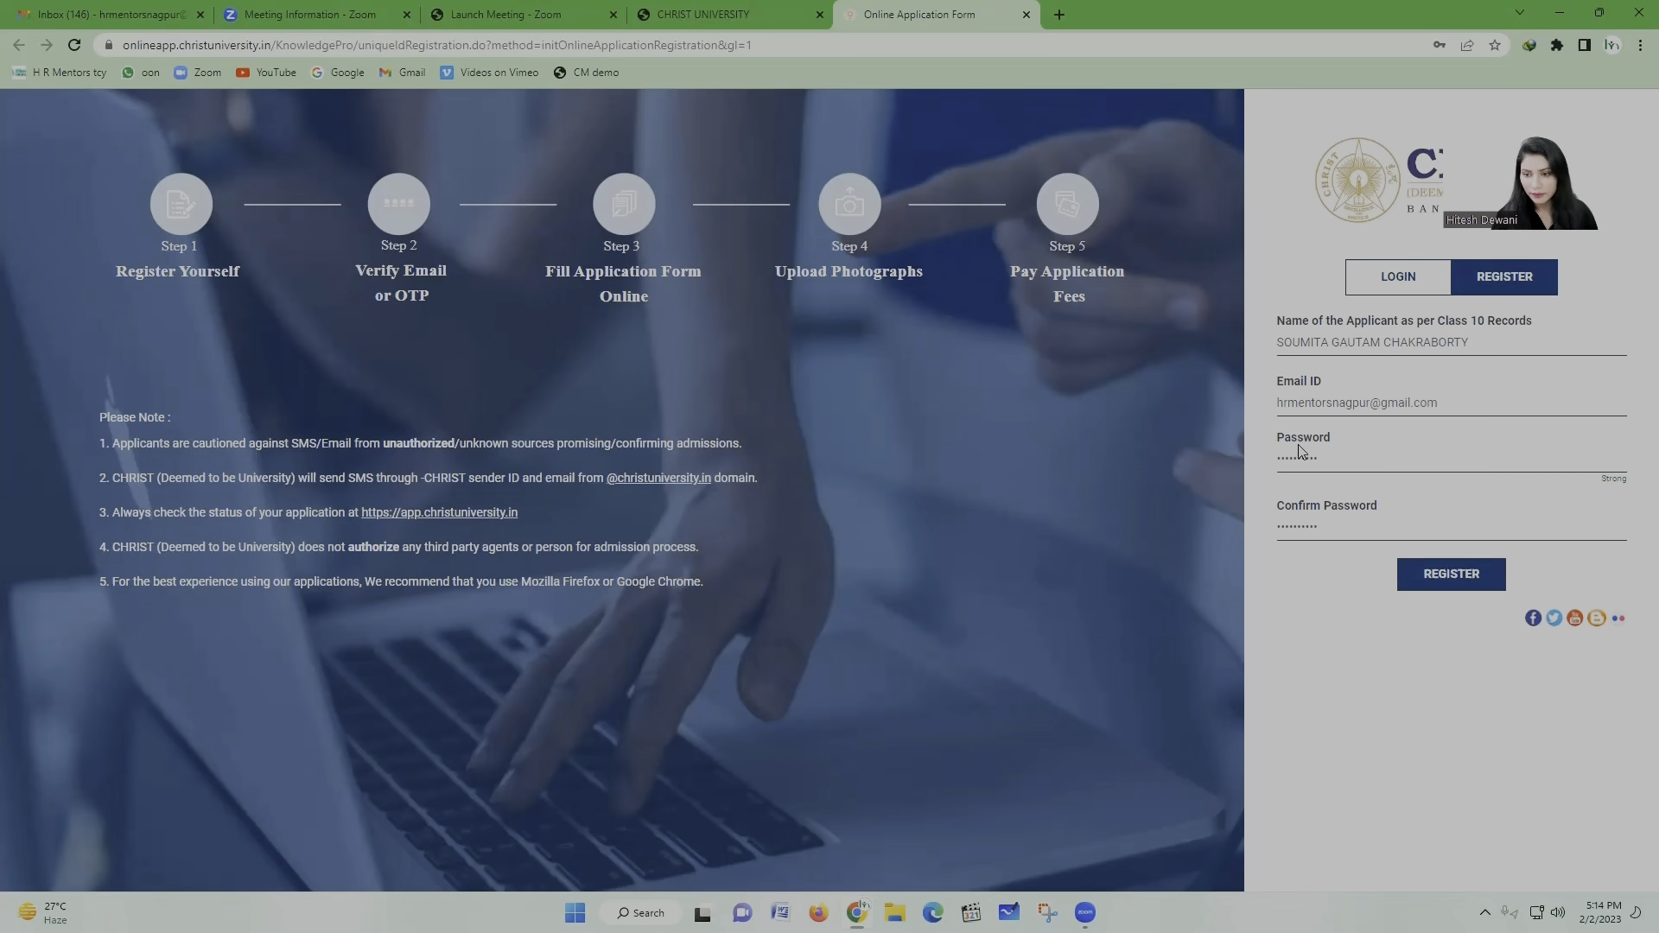
Step: Submit the registration, confirm the name, and switch to the inbox for the code
click(1436, 571)
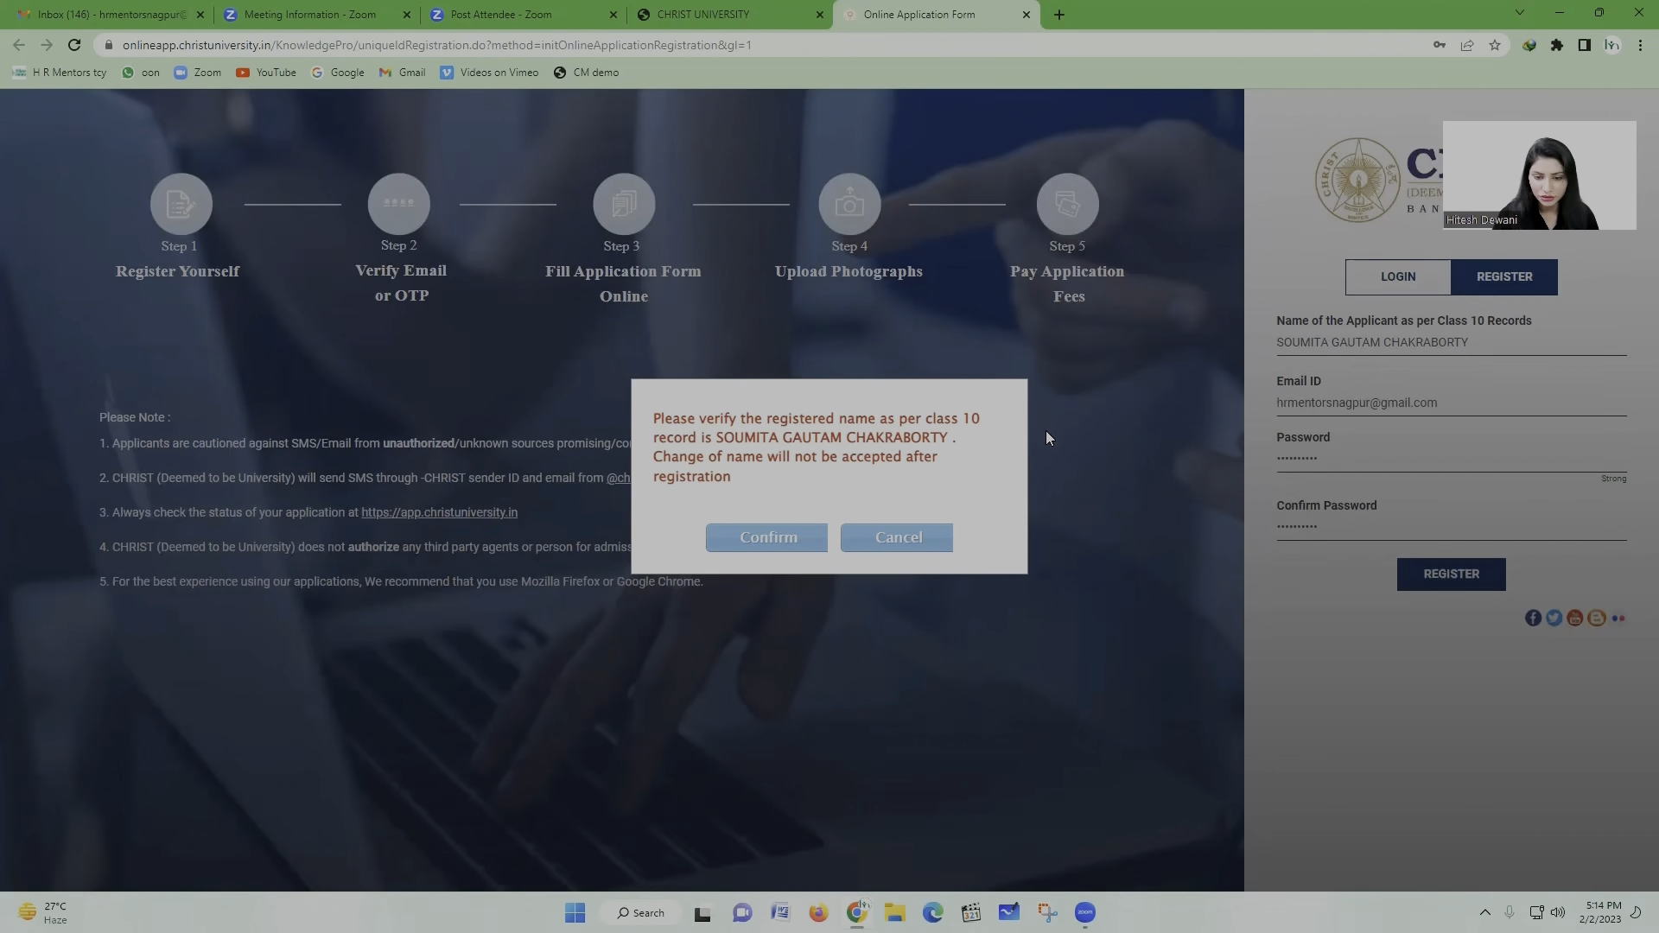
click(784, 531)
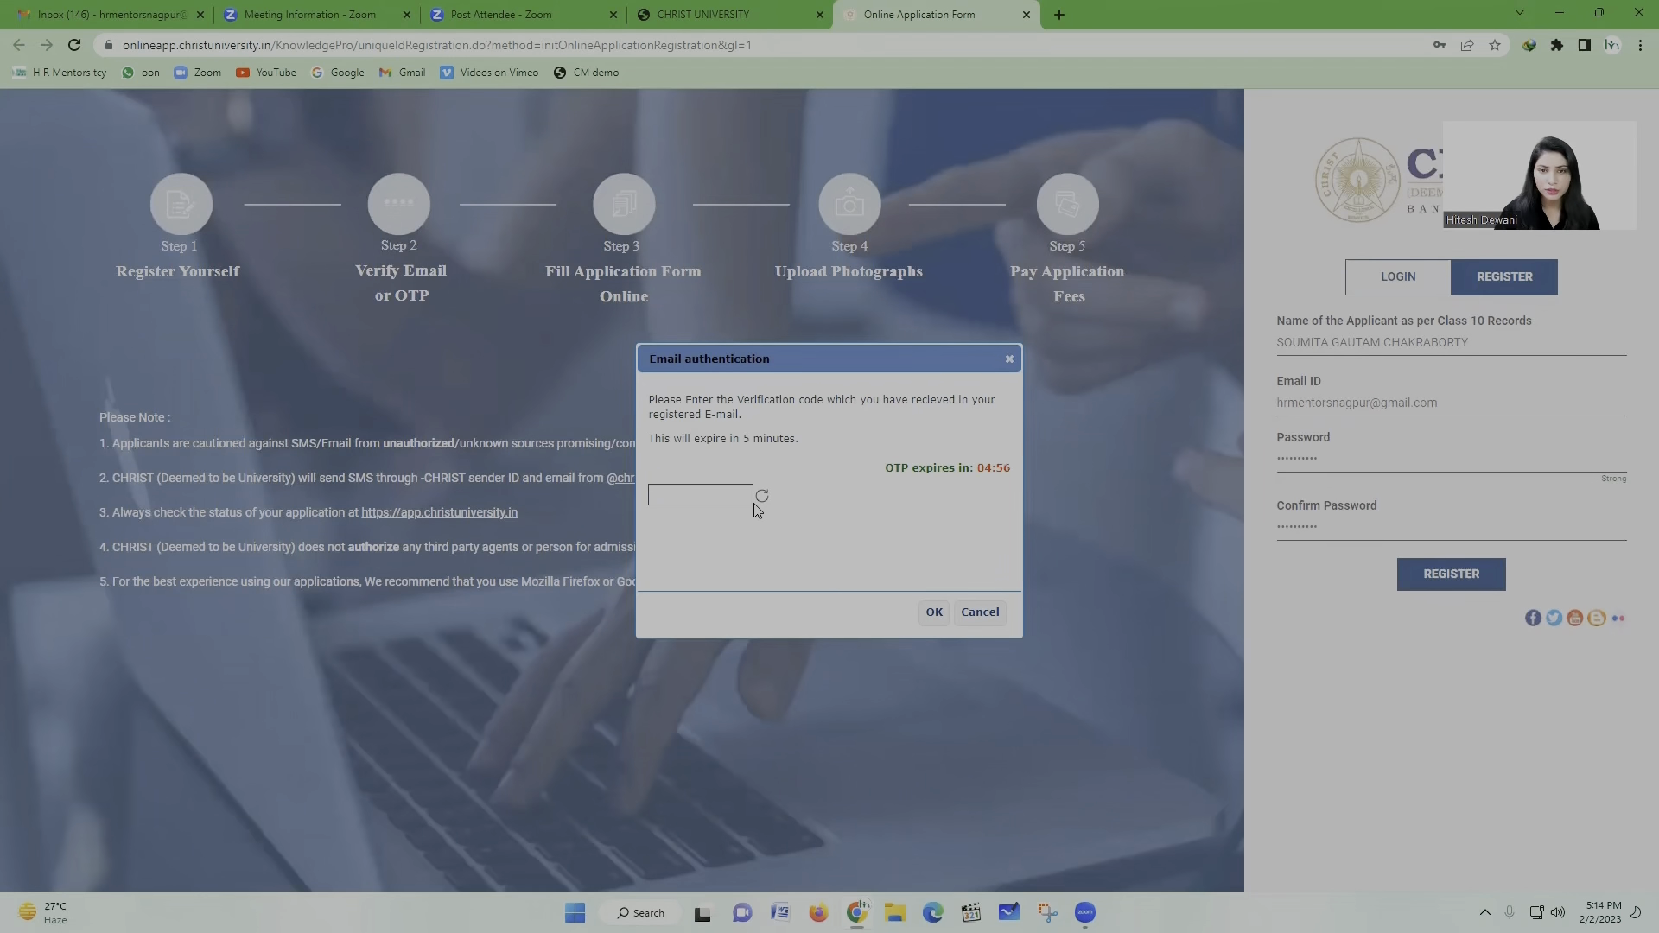
click(110, 26)
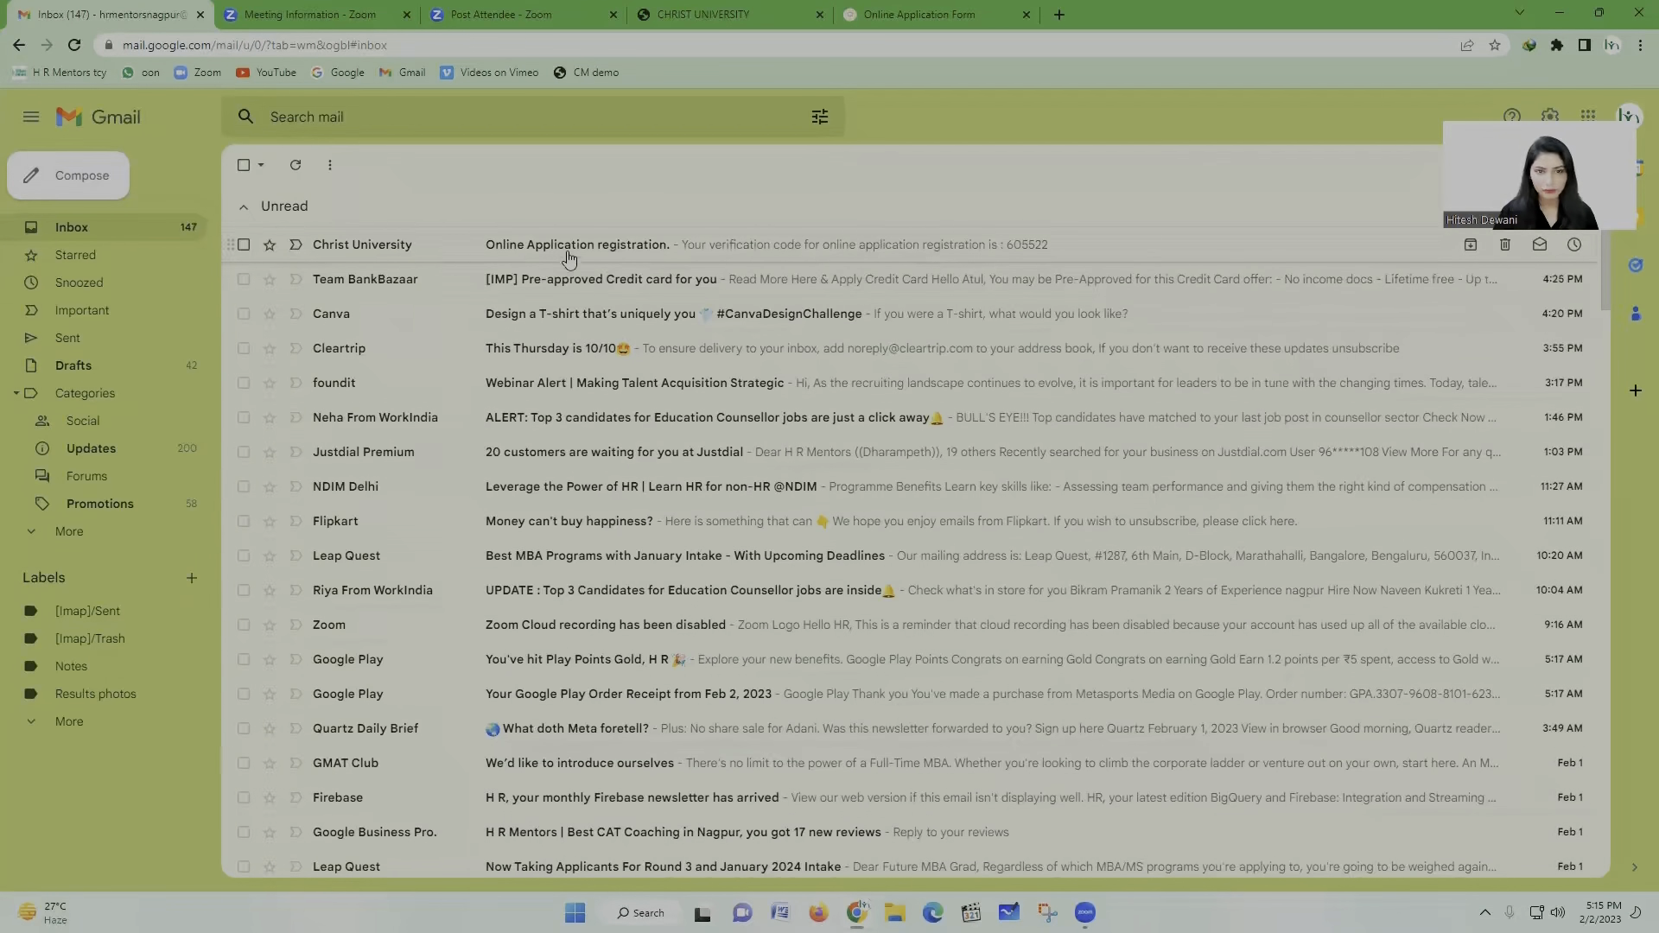
Step: Read the Christ University verification e-mail in Gmail, then return to the portal's OTP box
click(448, 245)
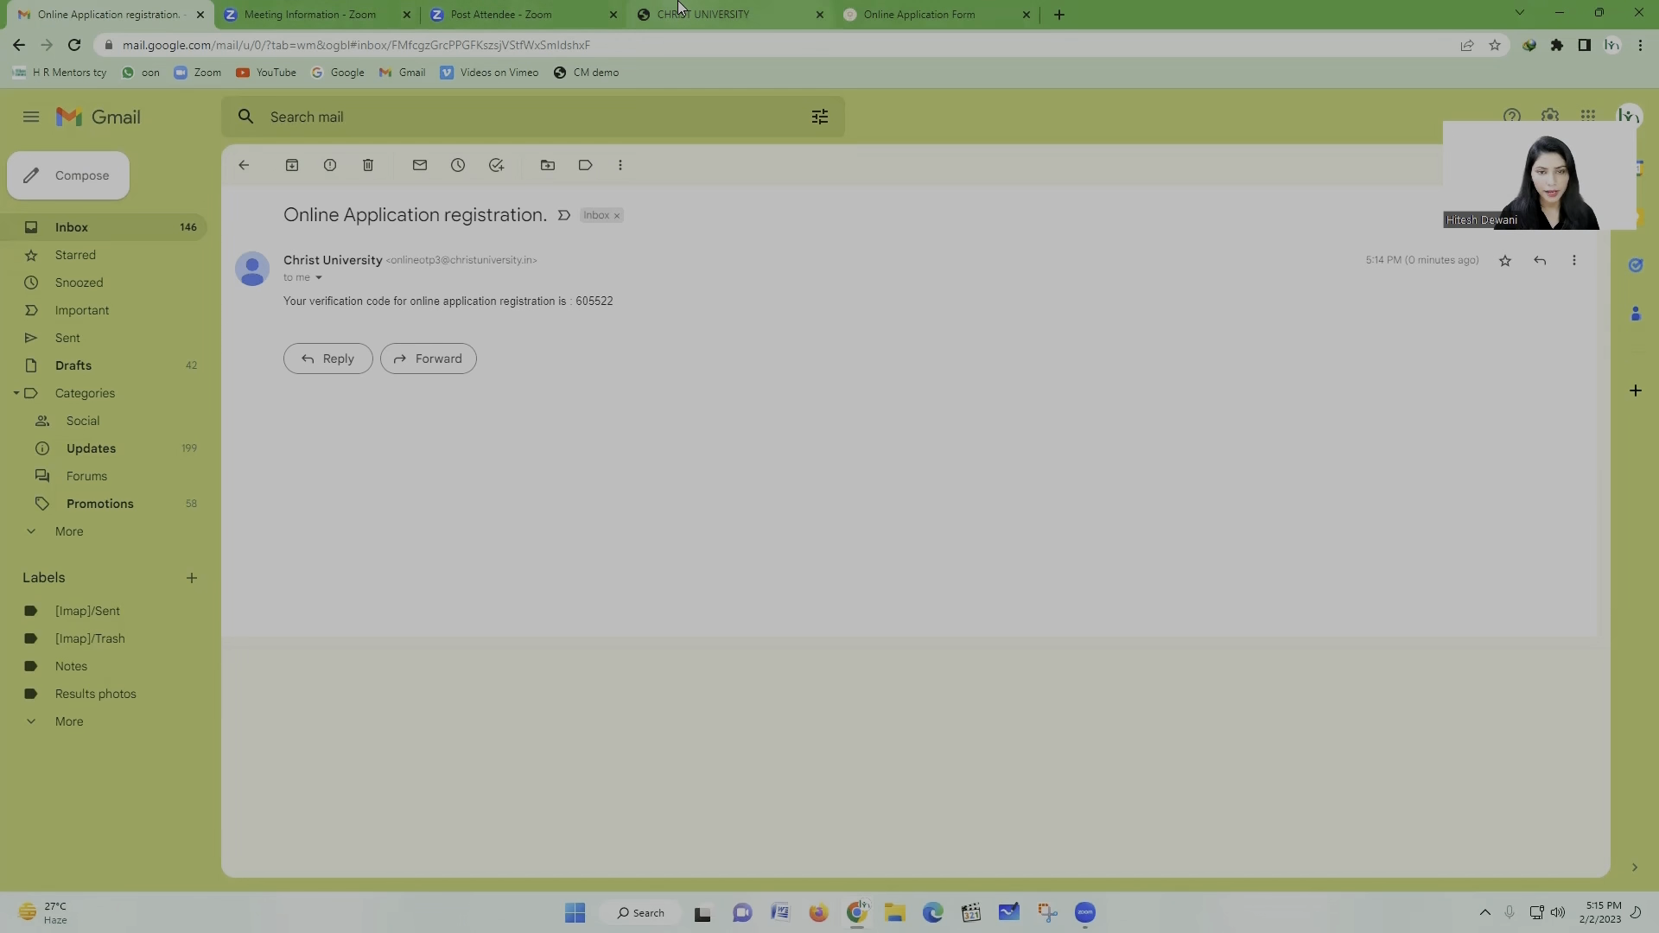
click(918, 14)
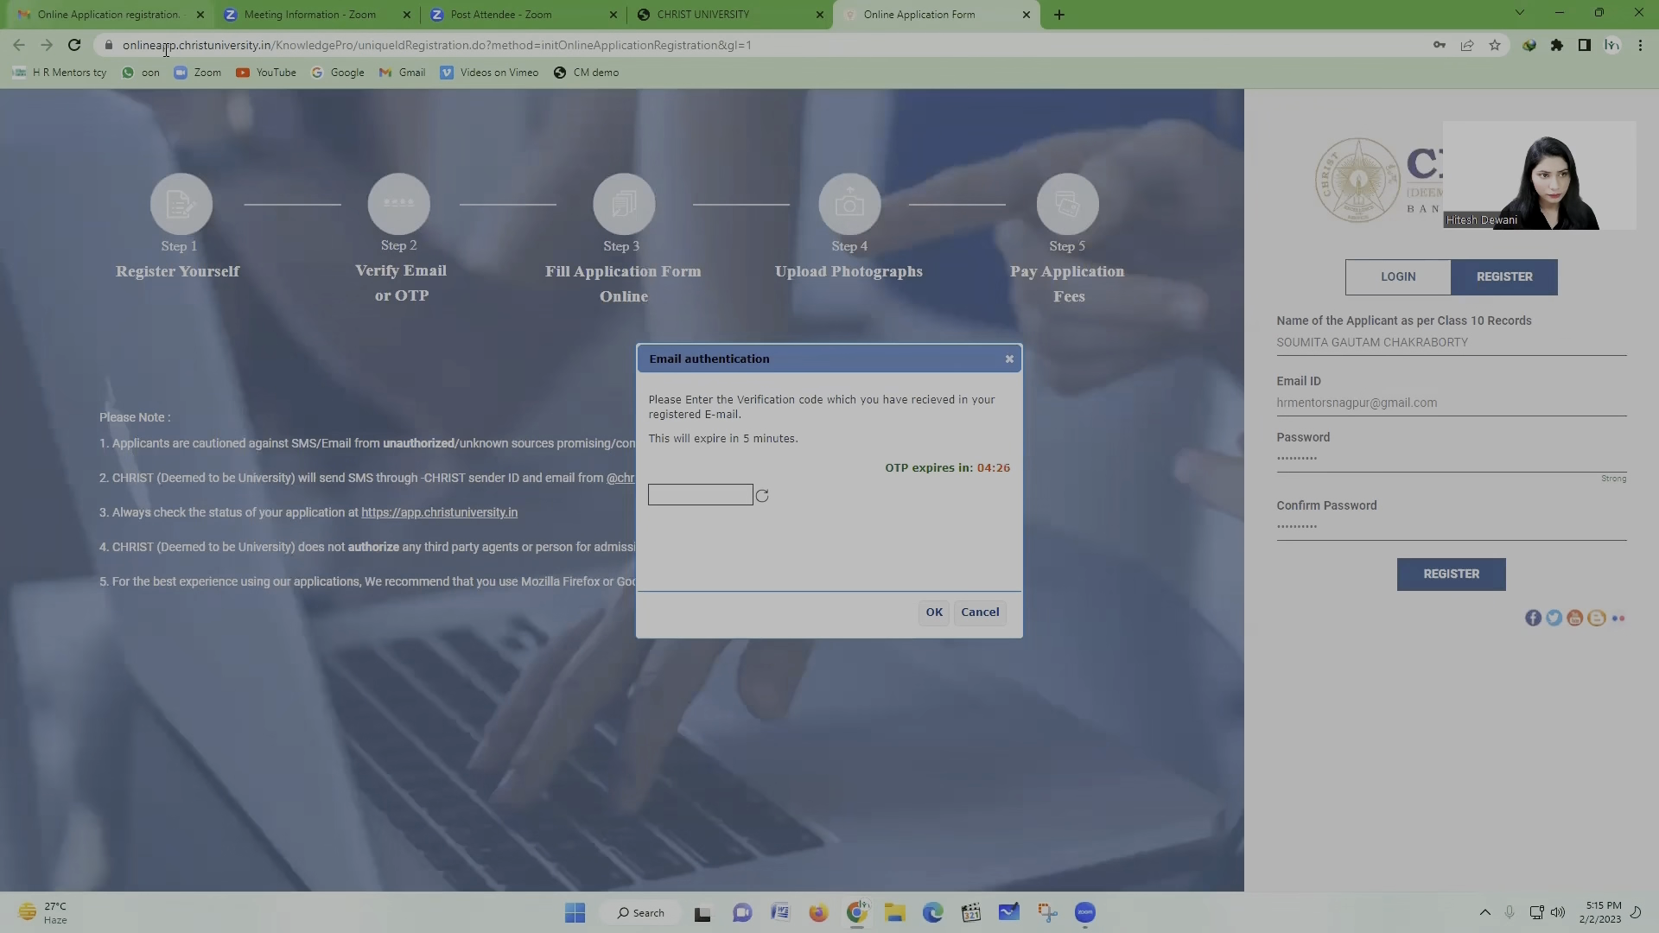
click(97, 14)
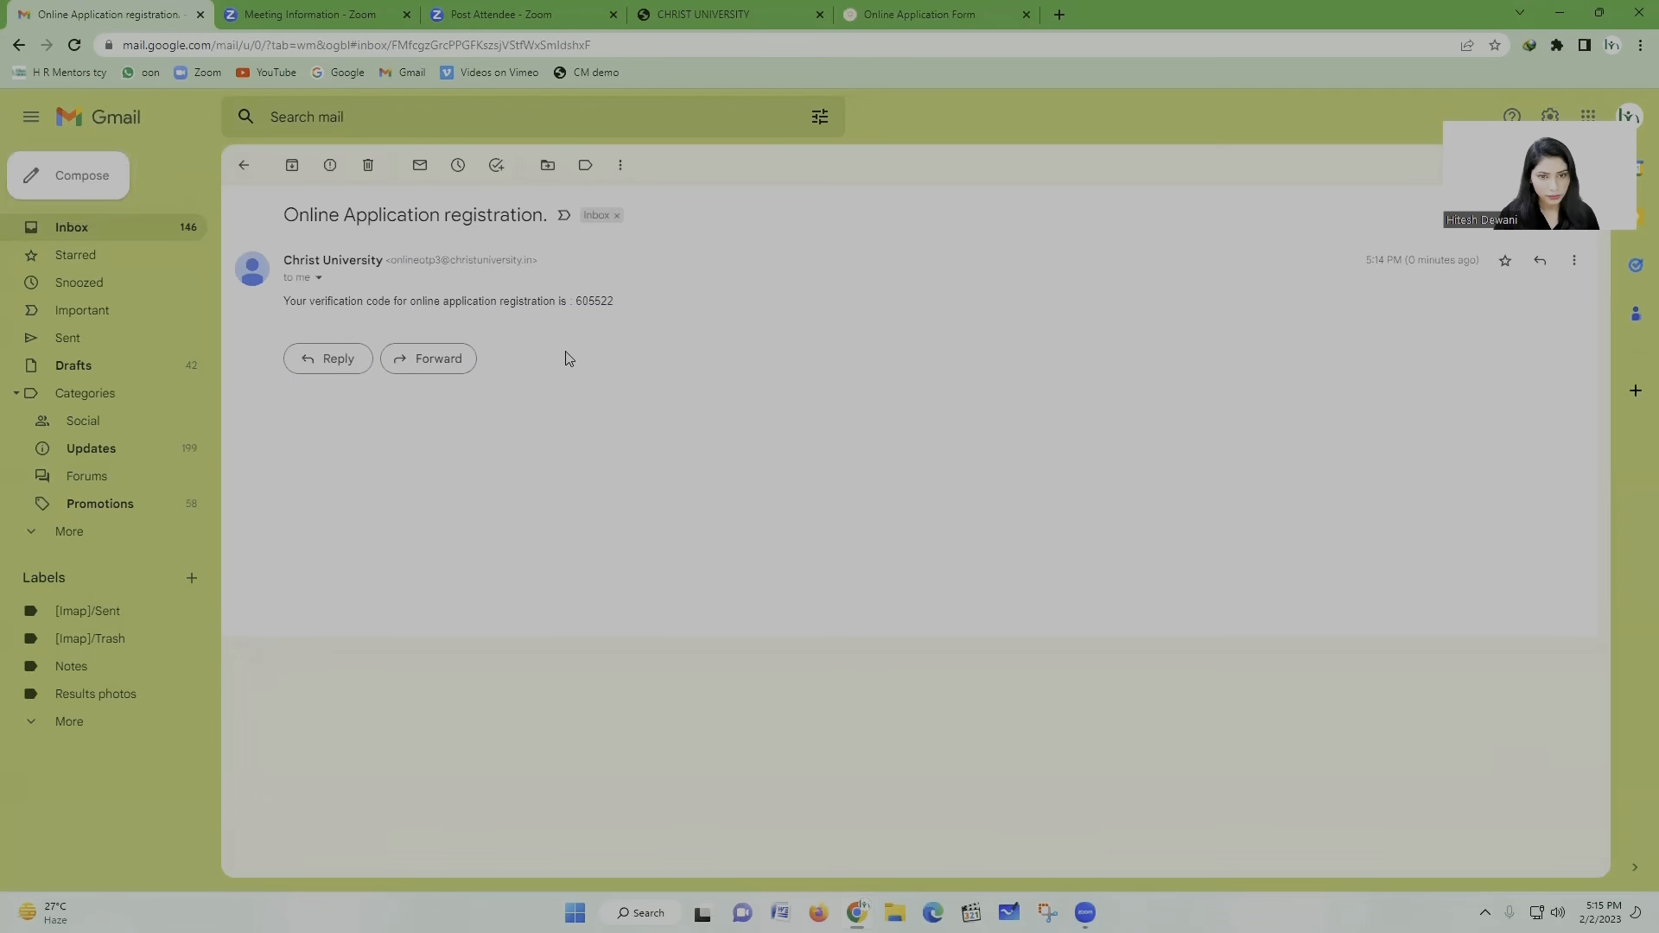
click(913, 23)
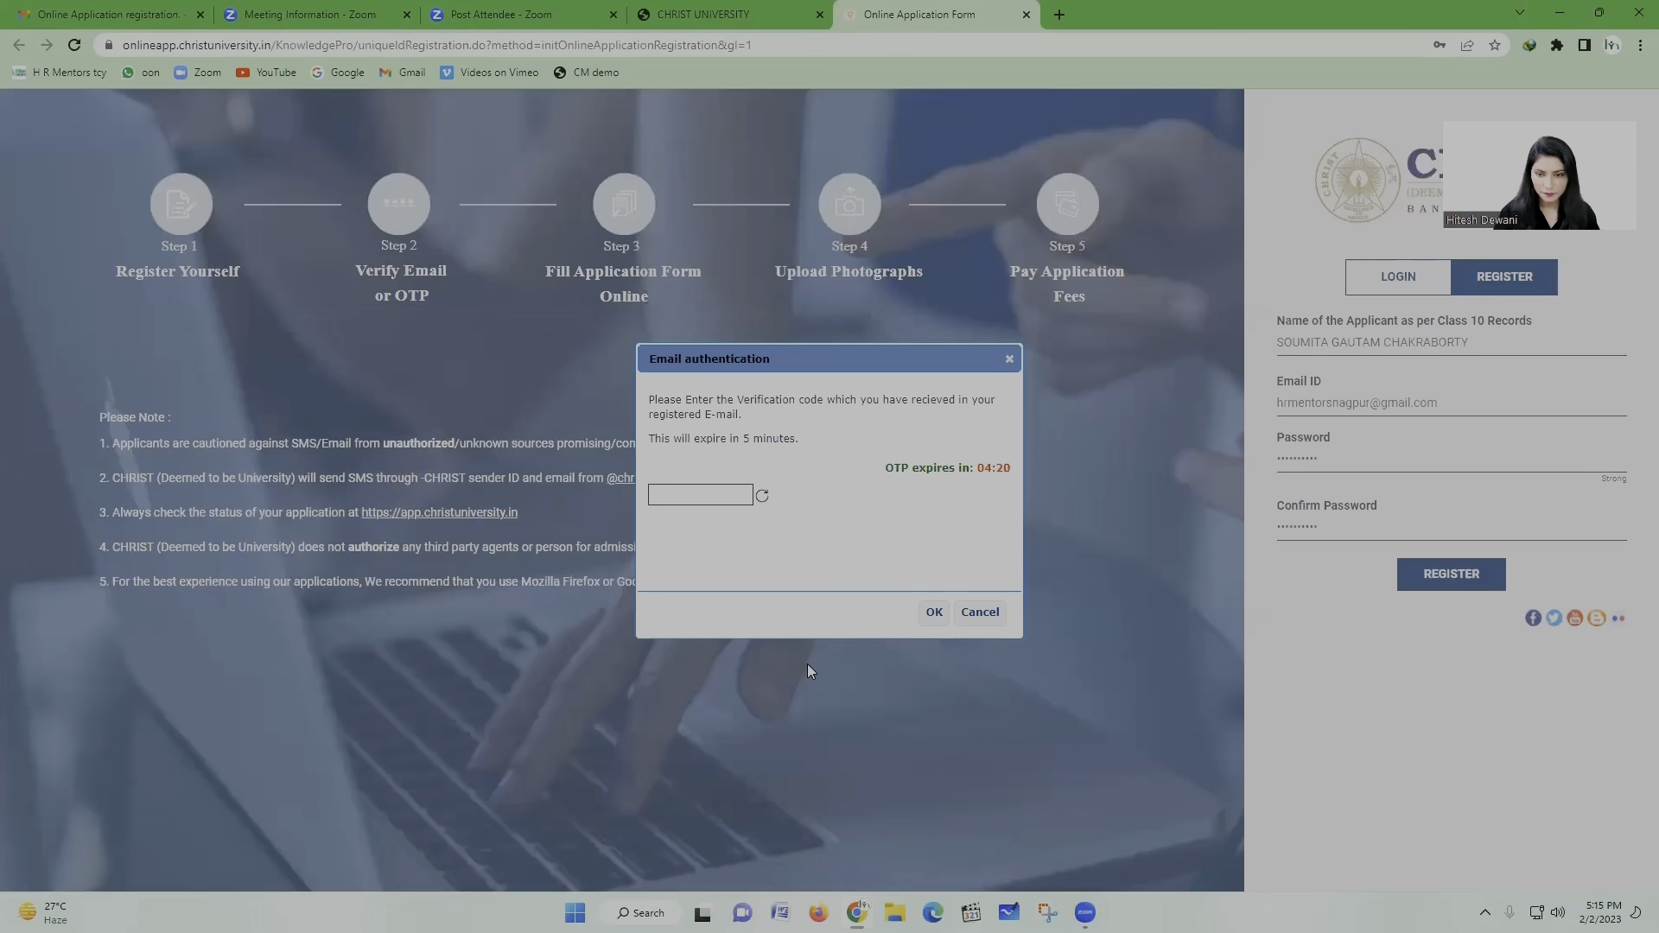
click(733, 497)
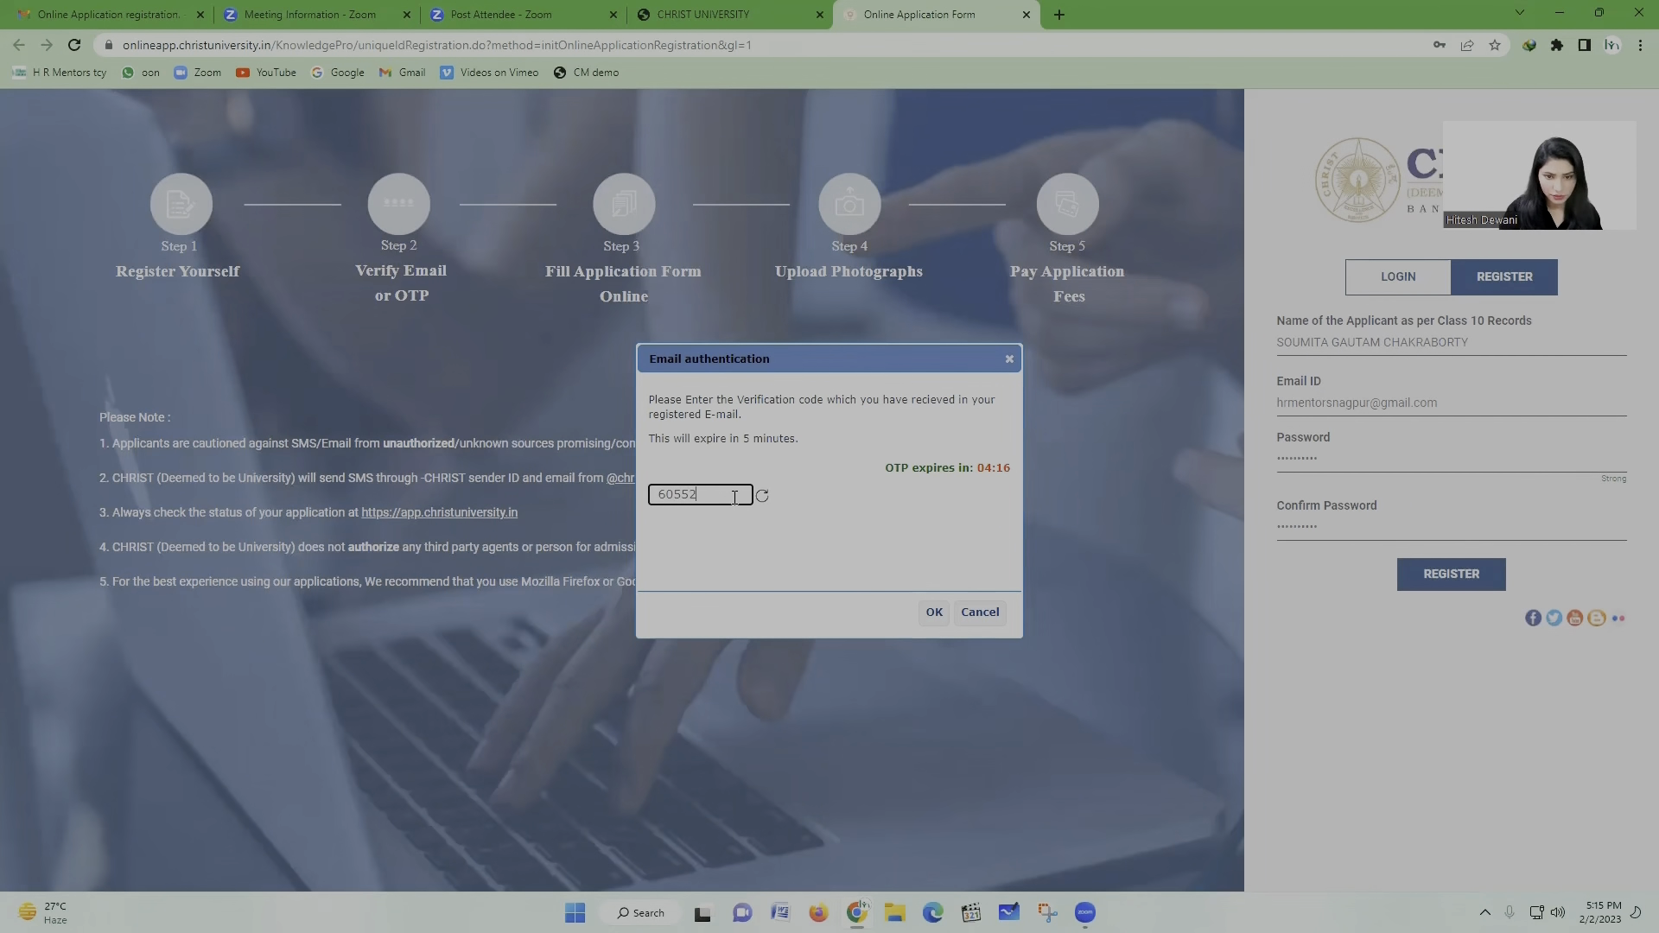
Step: Submit the e-mailed verification code to complete e-mail authentication
click(939, 613)
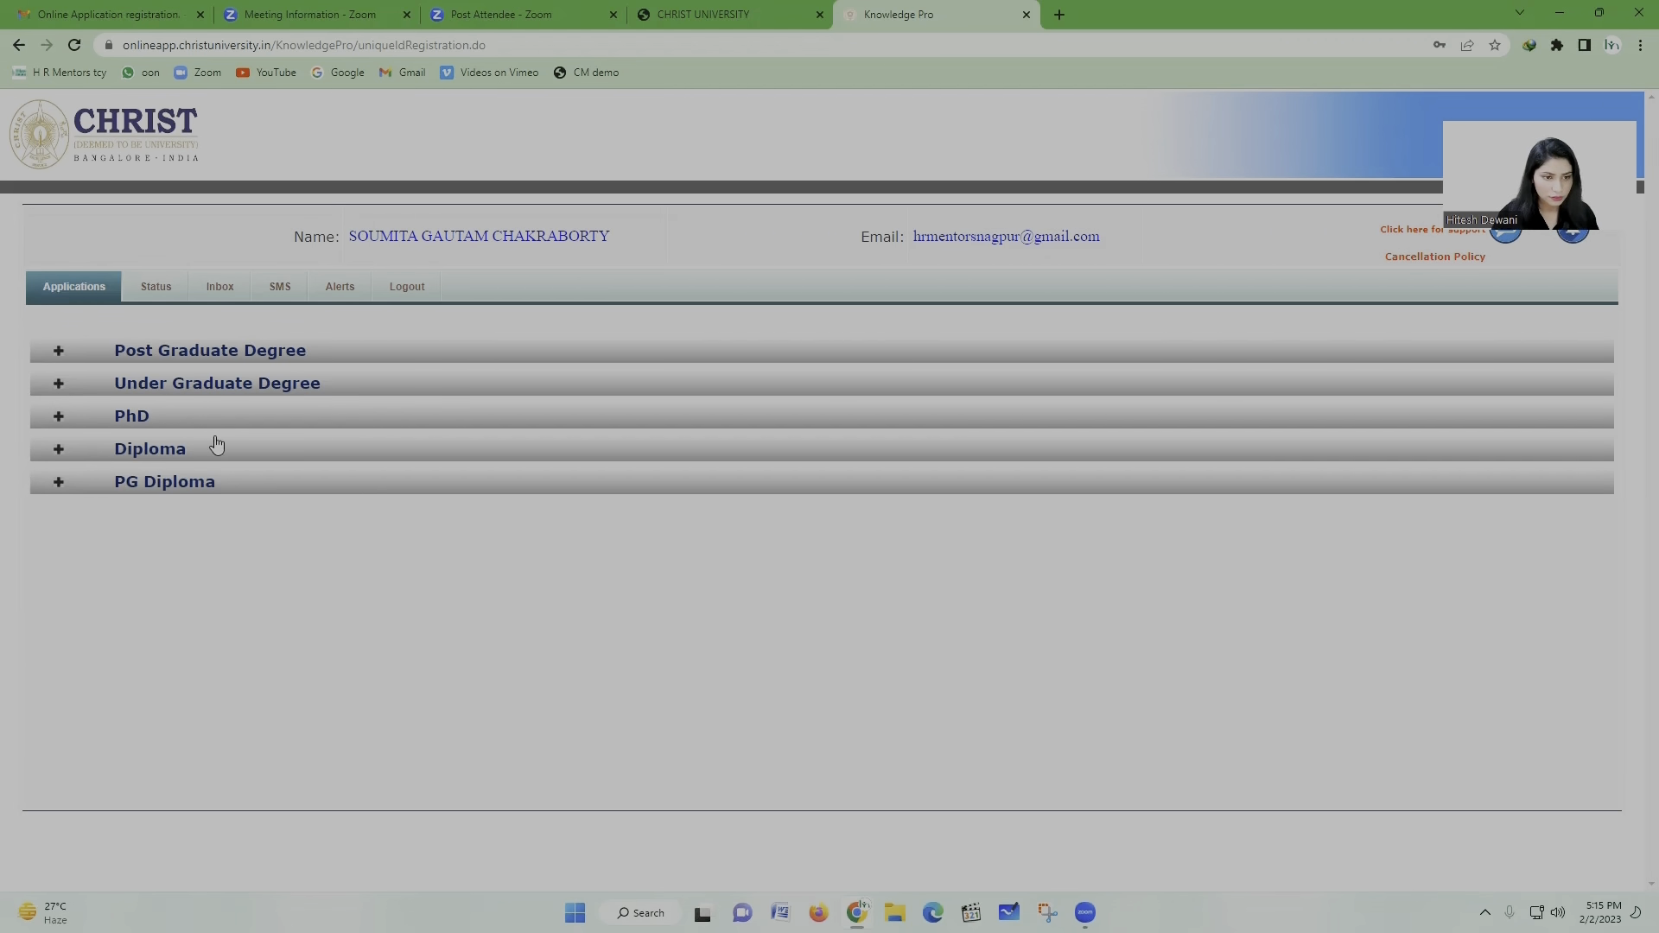
Step: Expand Under Graduate Degree and scroll to the School of Law BBA LLB and BA LLB programmes
click(147, 386)
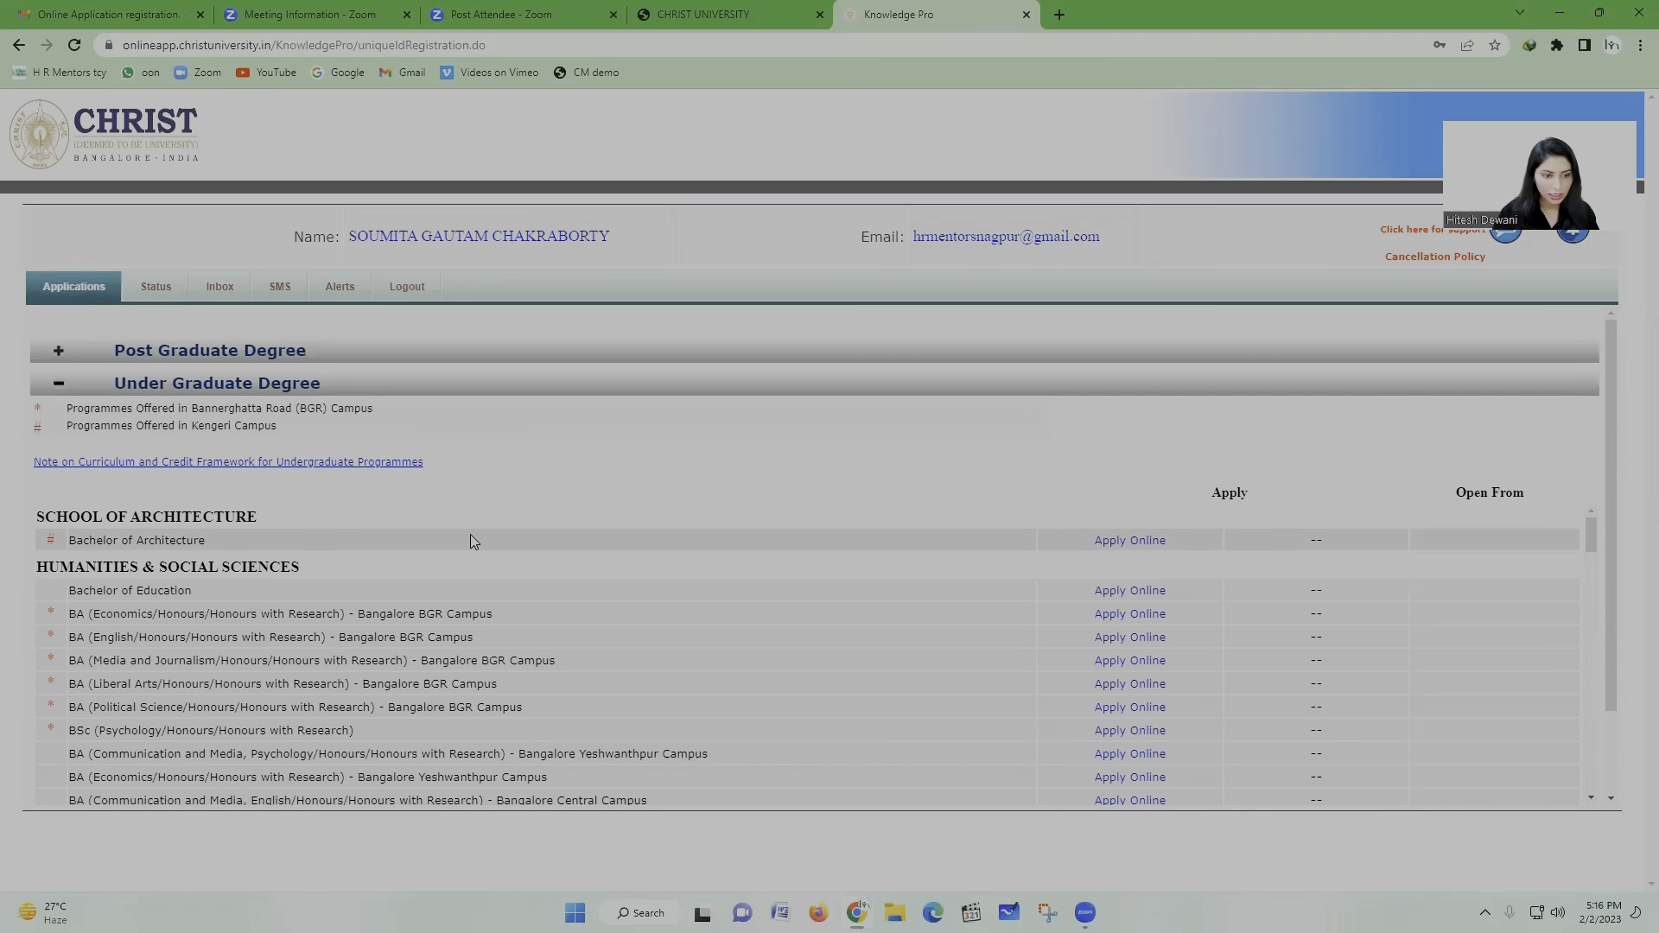
scroll(319, 560, down, 2)
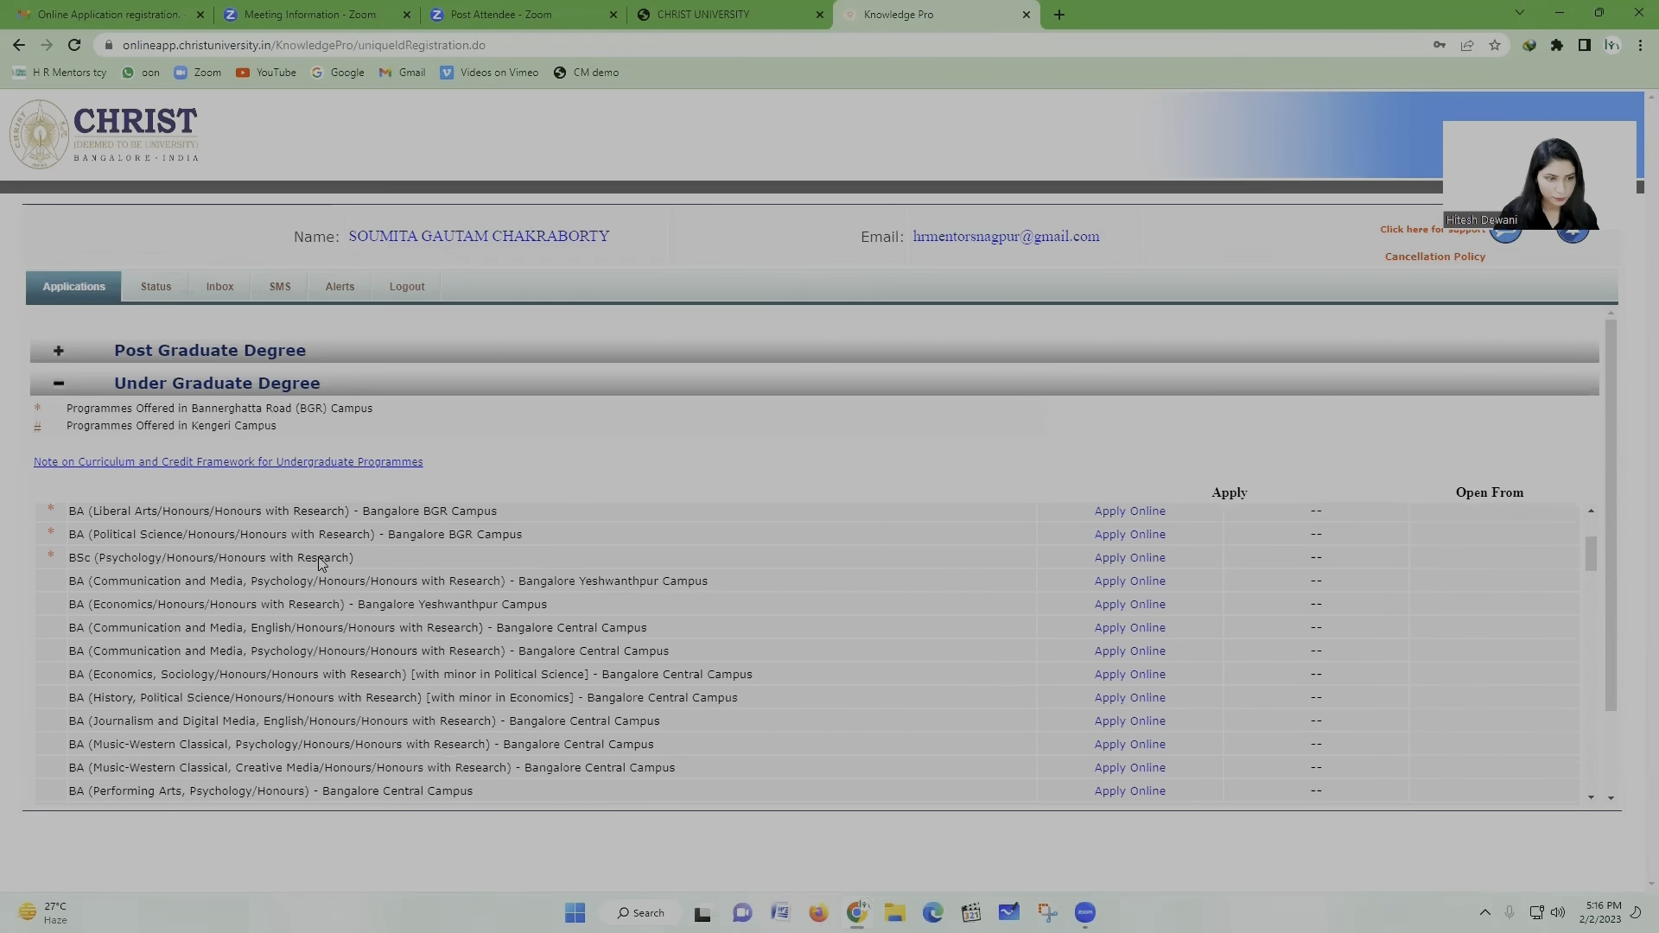
scroll(320, 560, up, 2)
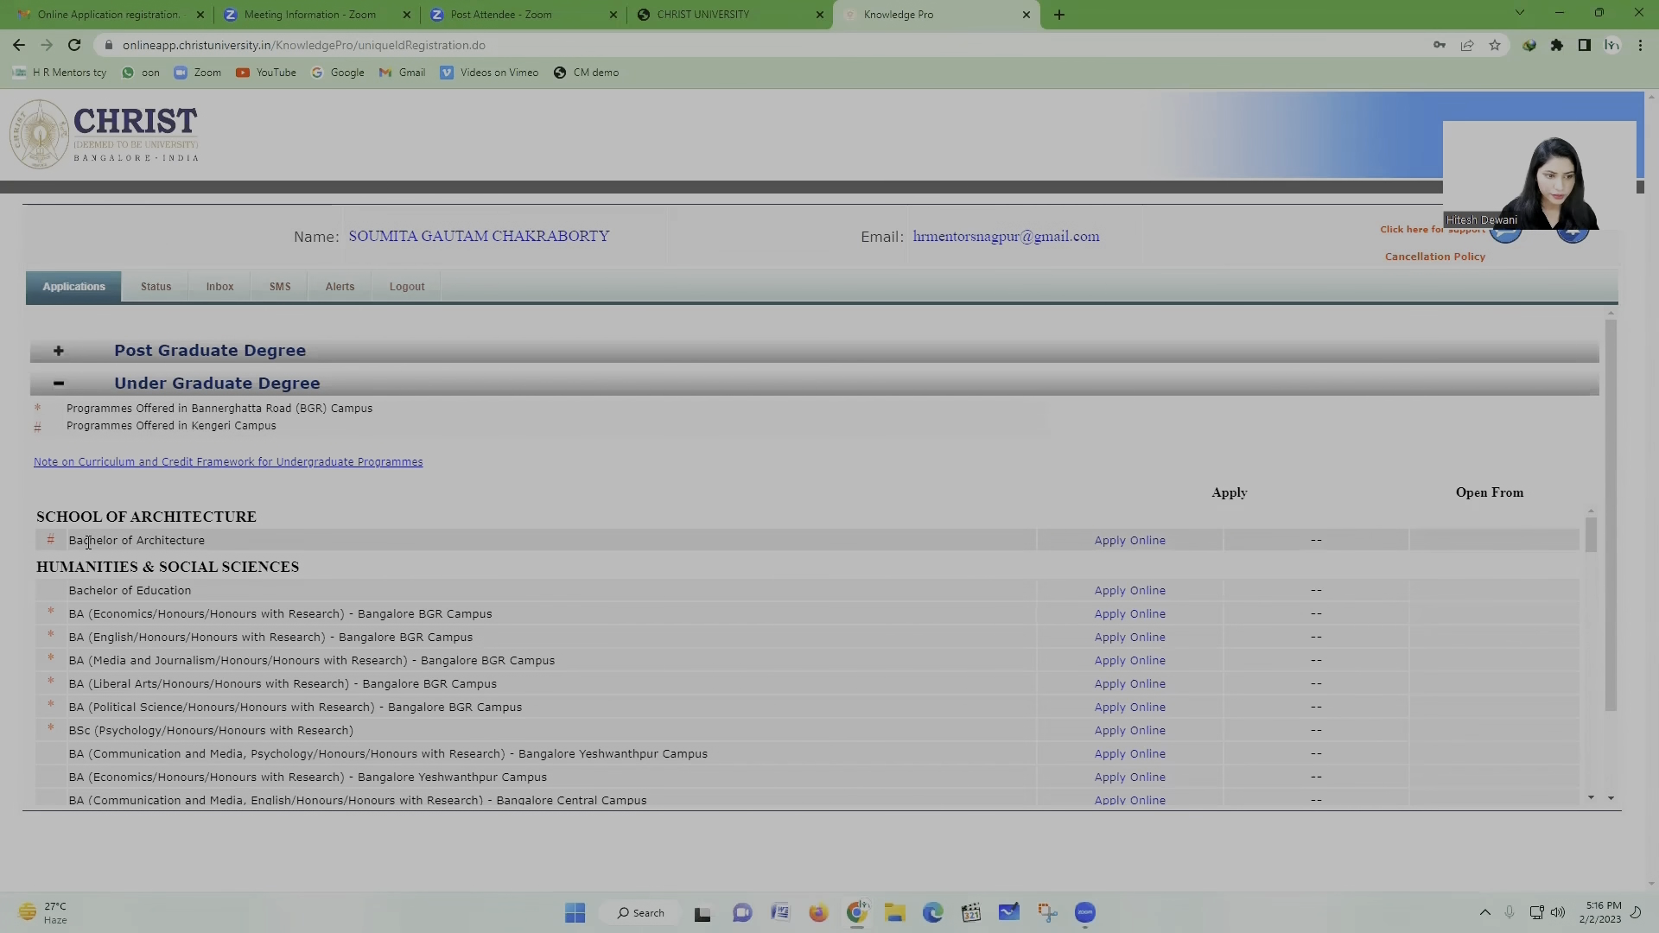
scroll(235, 596, down, 10)
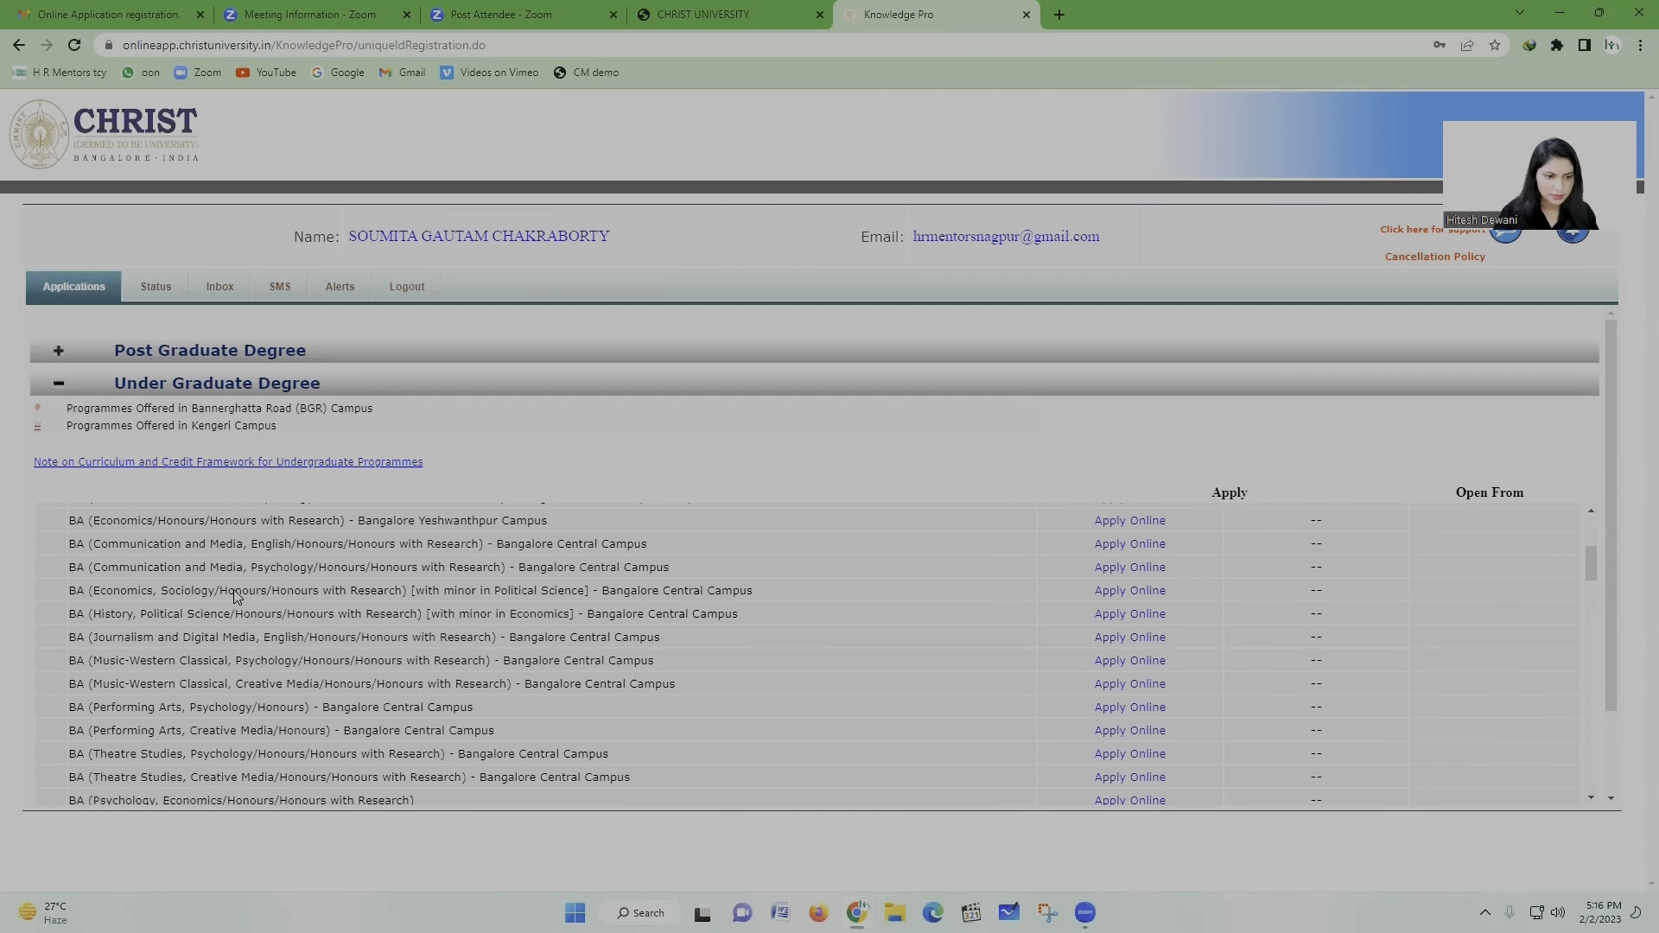
scroll(235, 596, down, 1)
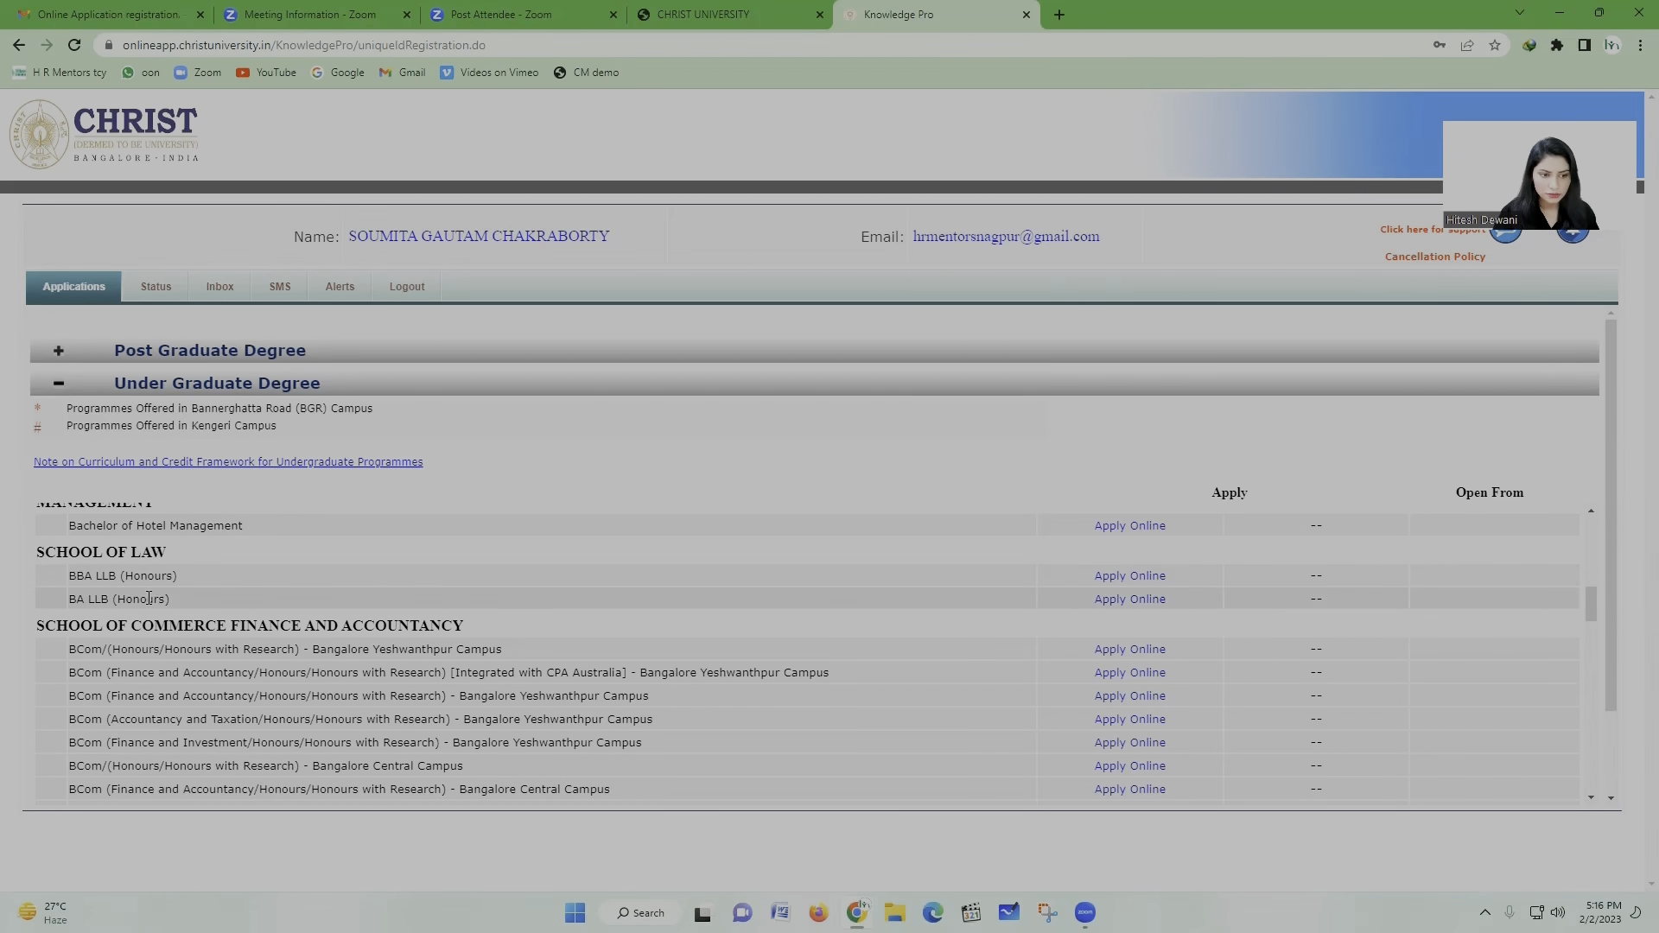
scroll(148, 598, down, 8)
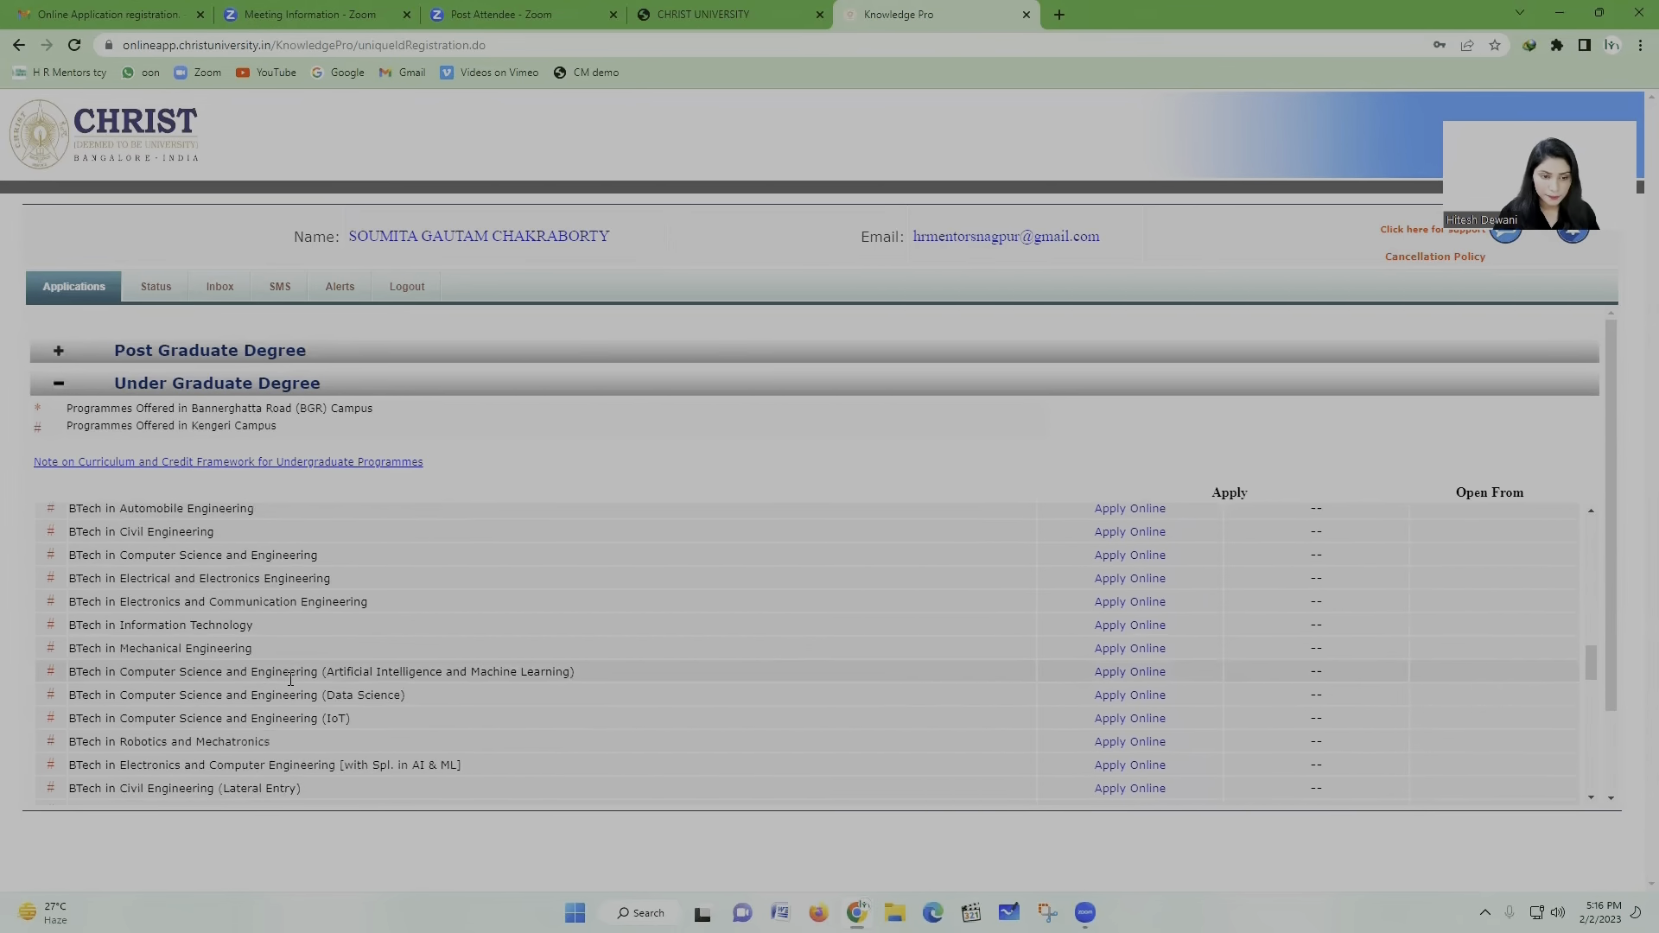
scroll(290, 679, down, 10)
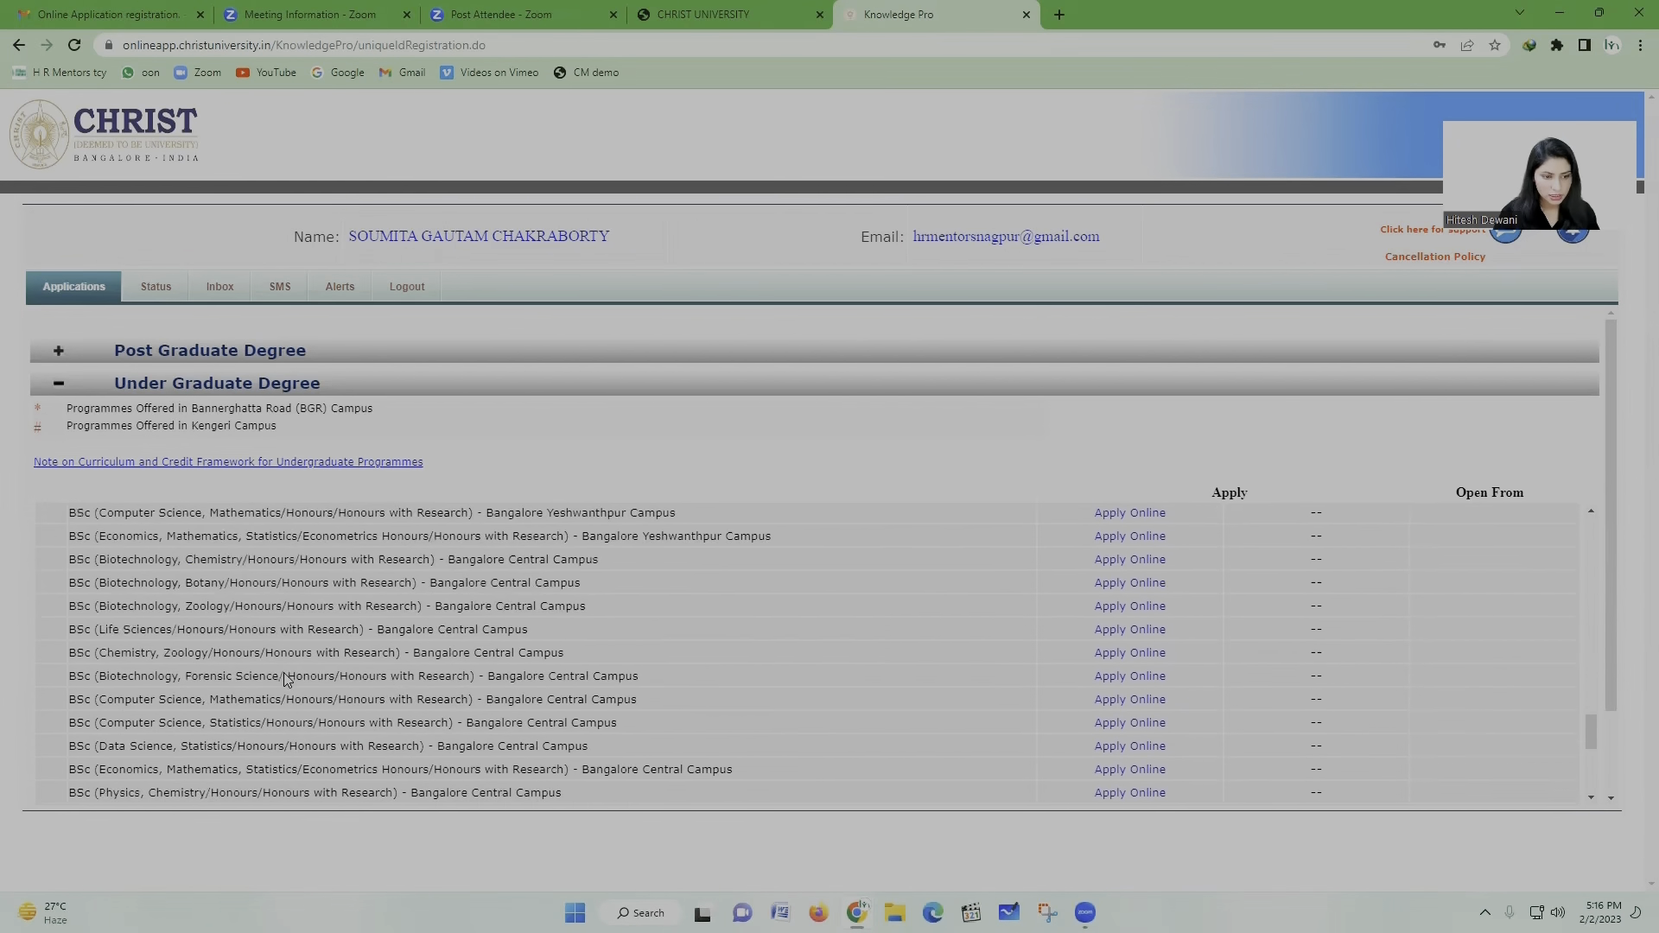
scroll(286, 680, down, 5)
scroll(311, 728, down, 1)
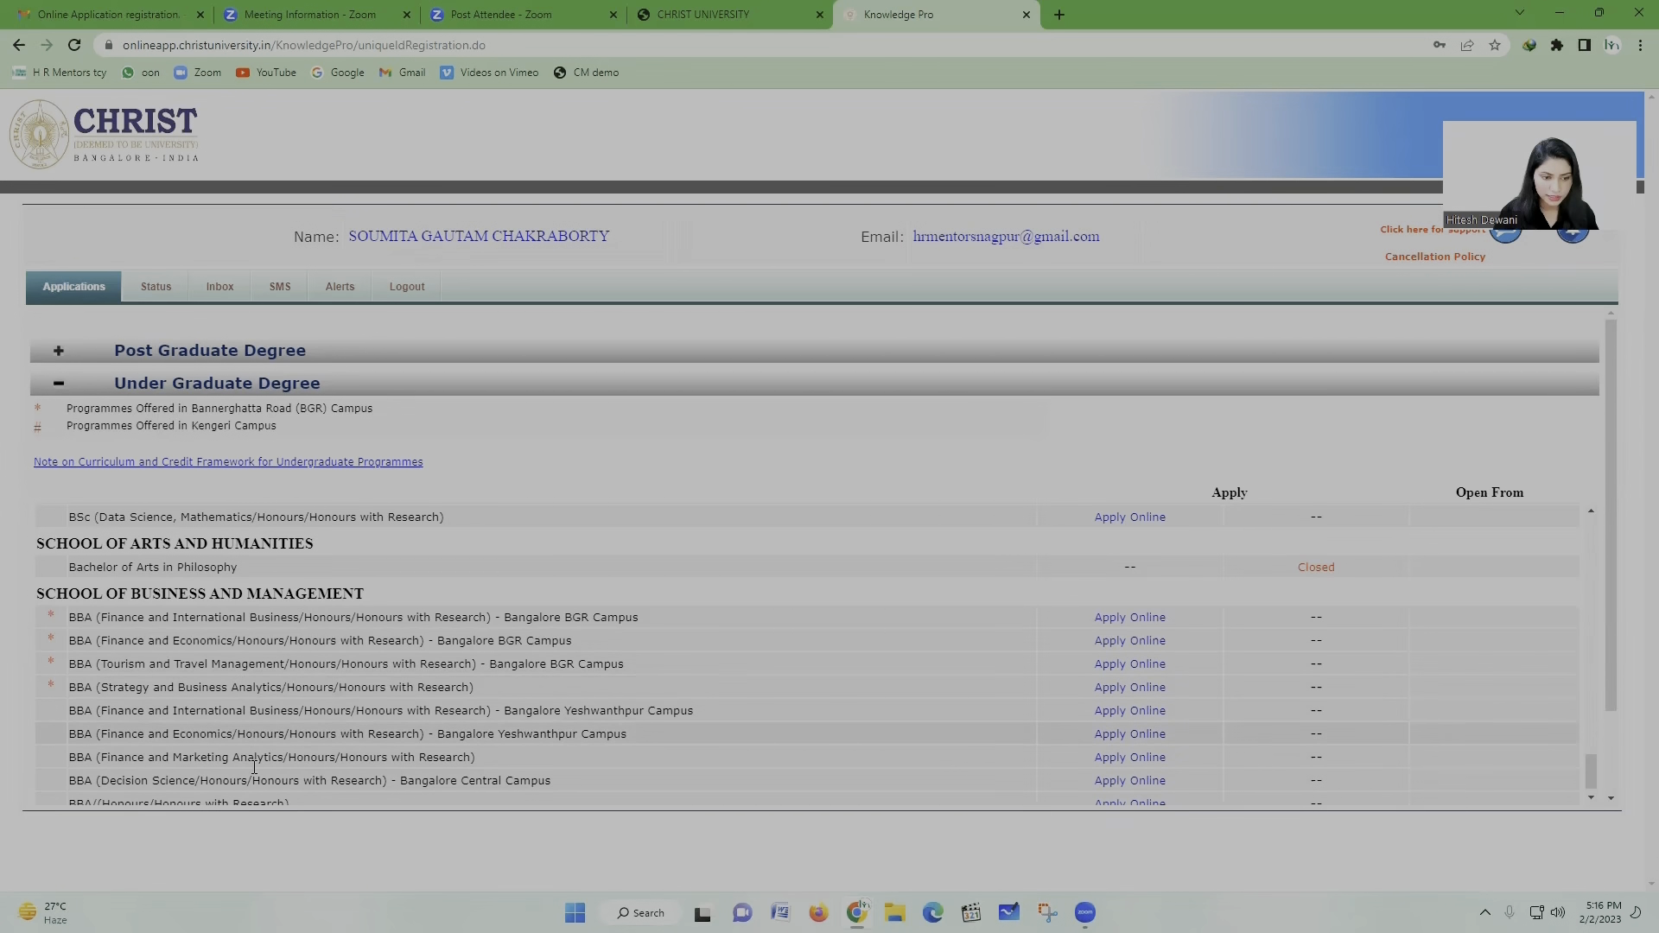
scroll(254, 766, down, 1)
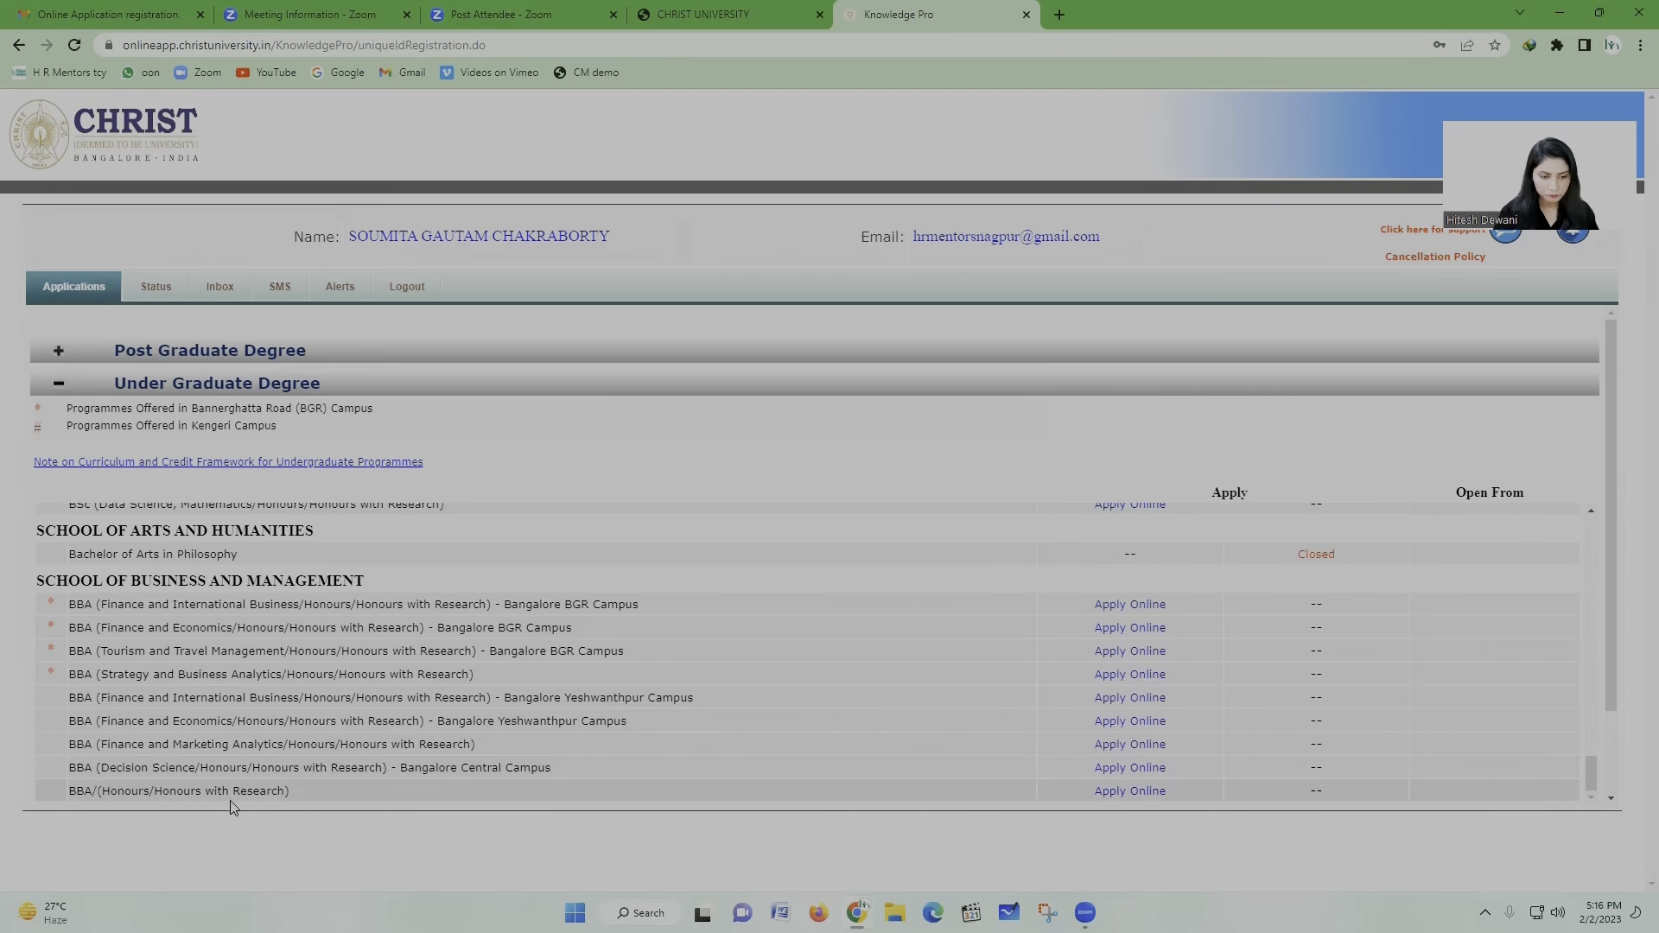
scroll(287, 788, up, 10)
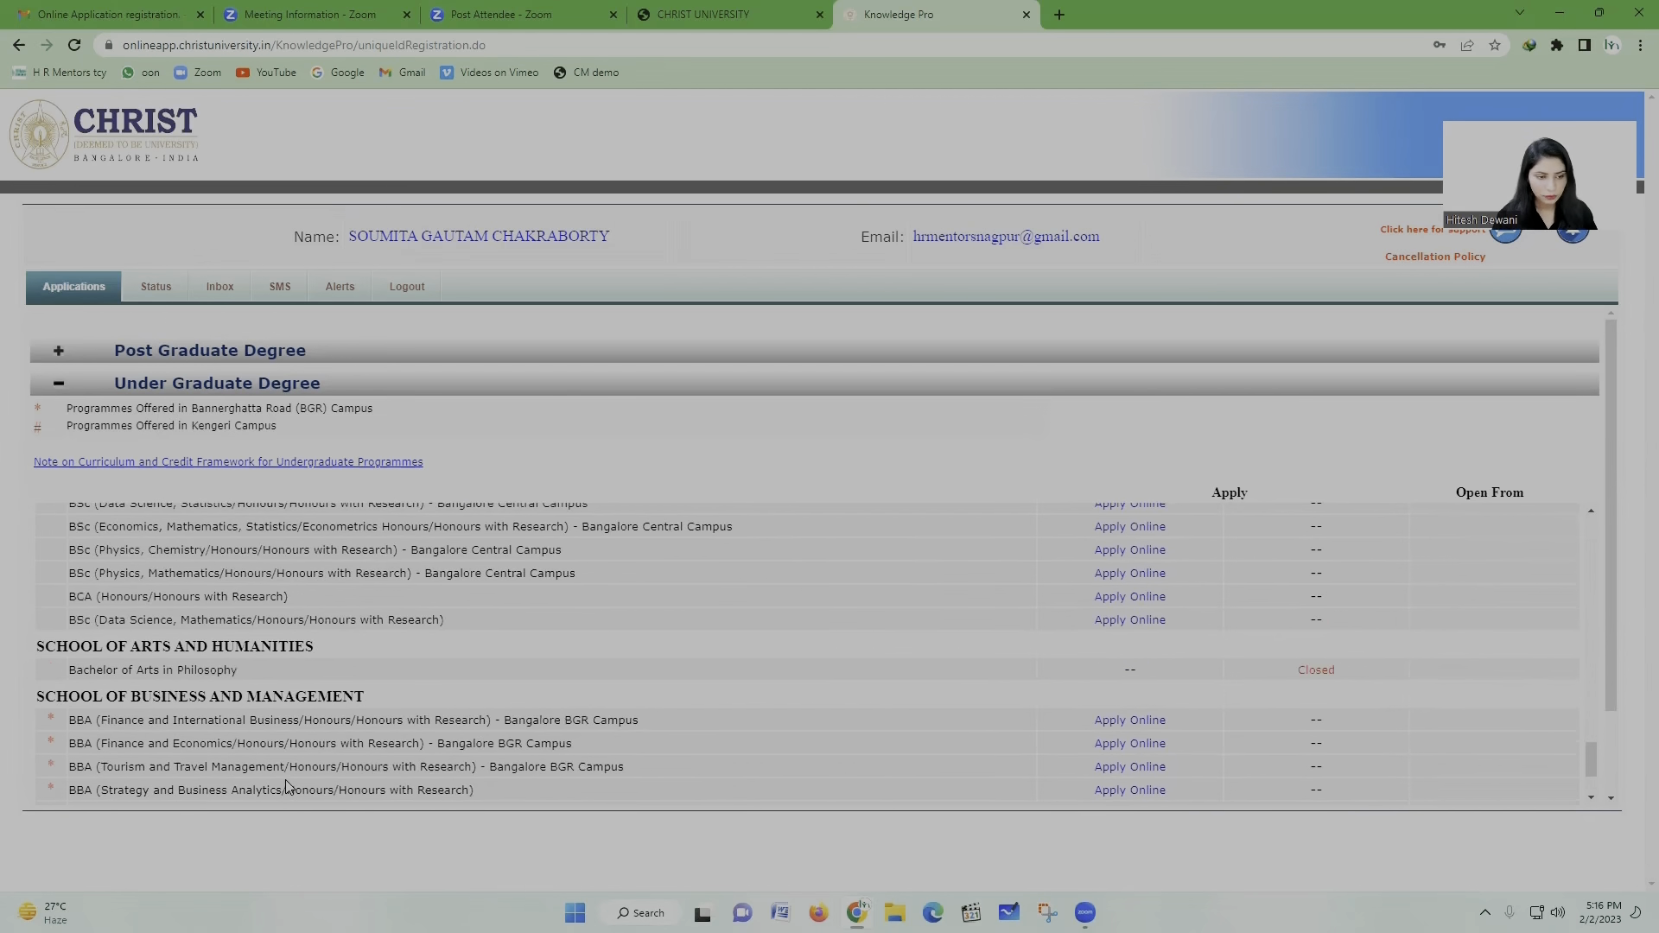
scroll(286, 778, up, 15)
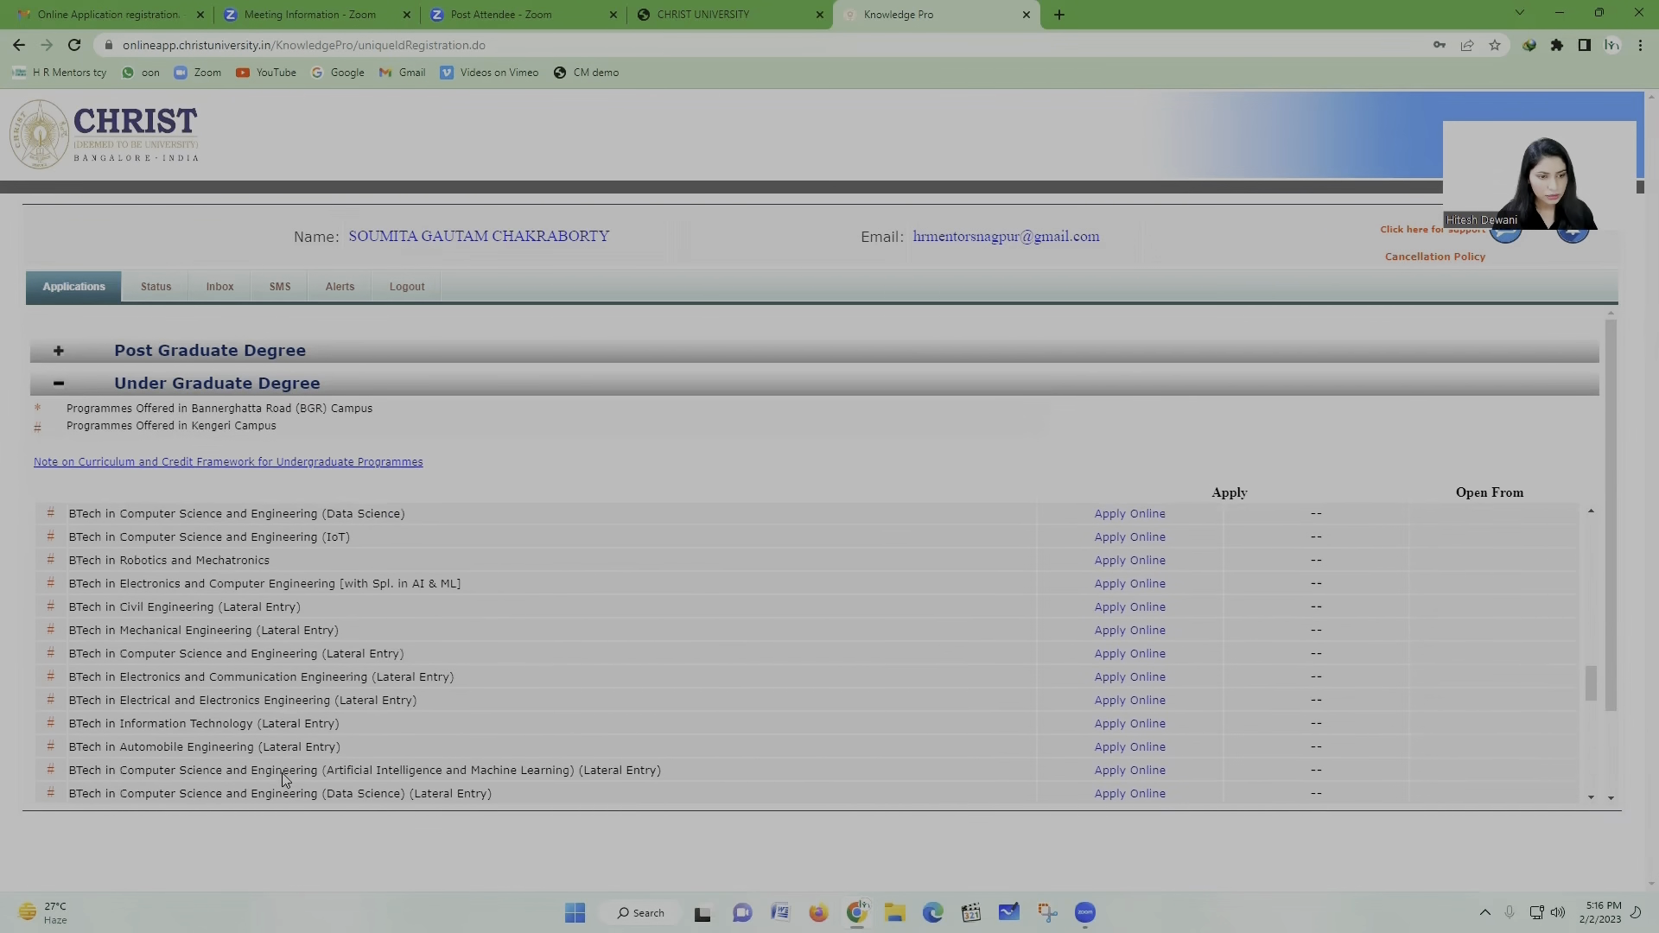
scroll(285, 780, up, 4)
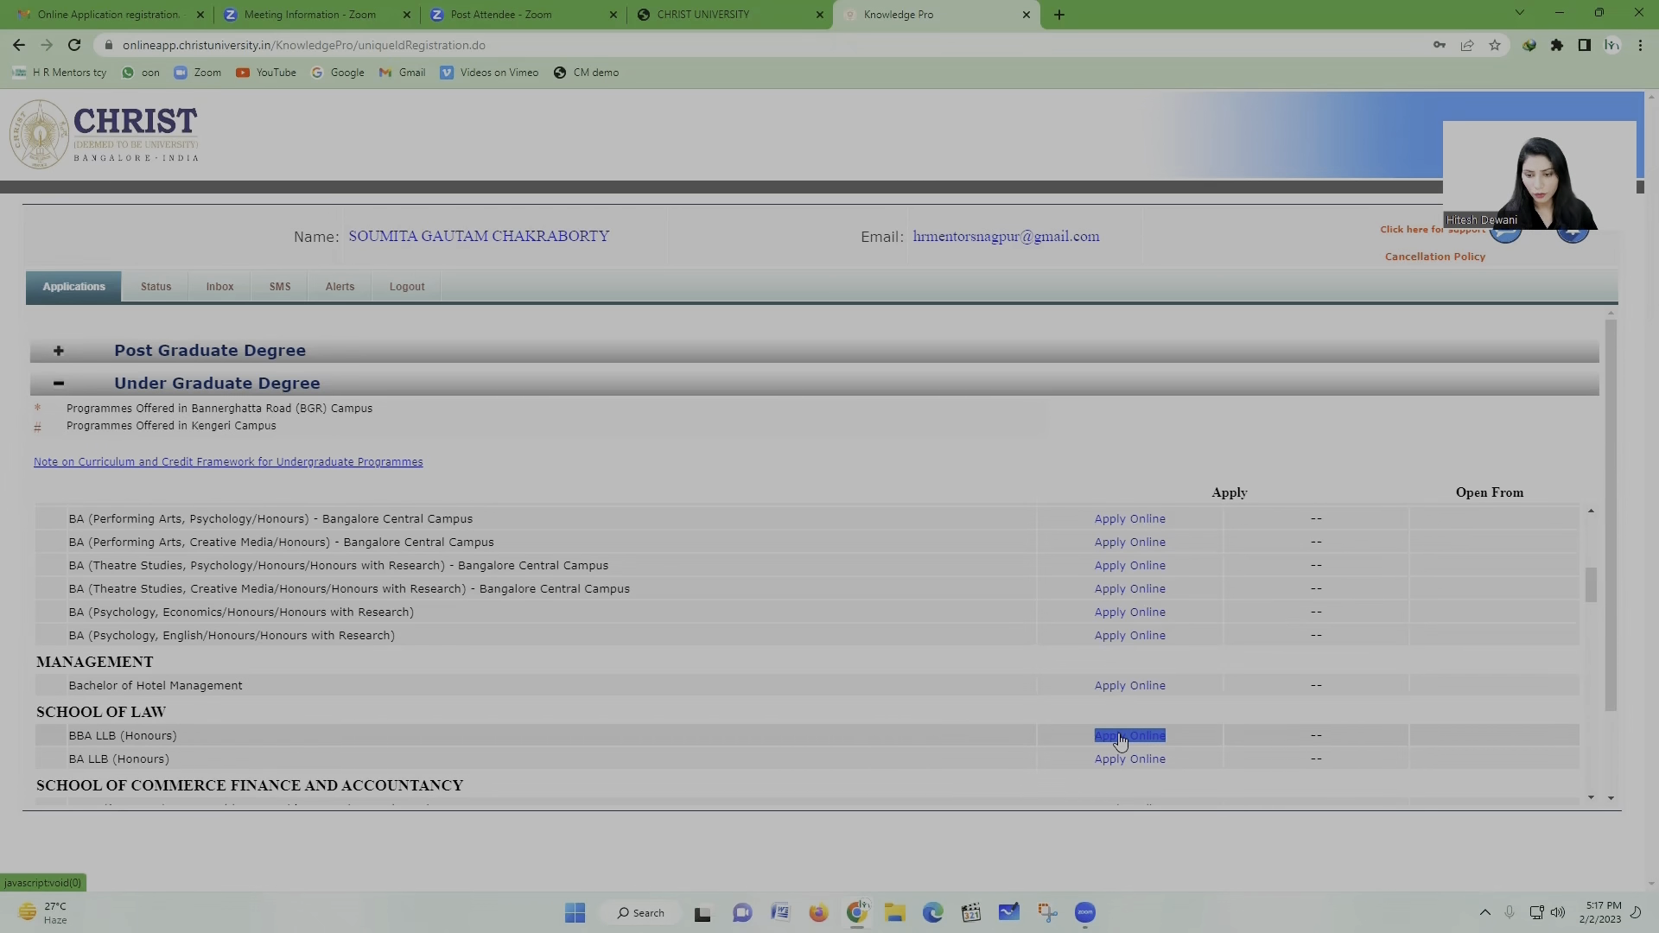
Step: Start the BBA LLB (Honours) application with preferences Bangalore Central, Lavasa Pune, then Delhi NCR campus
click(1119, 736)
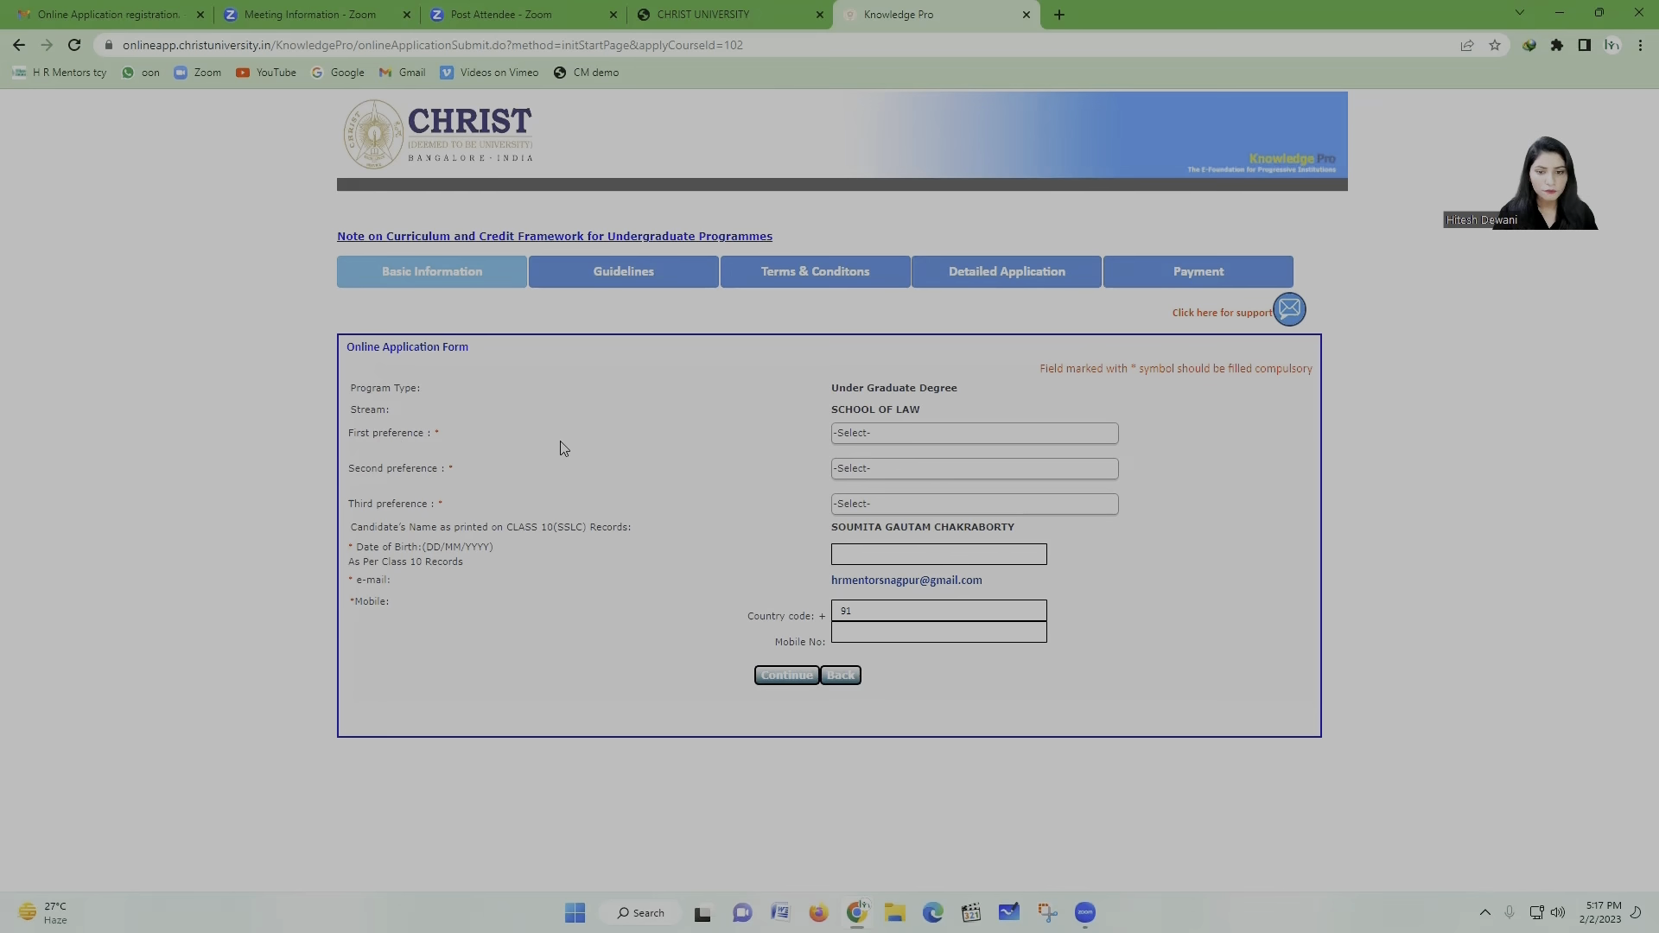
click(905, 432)
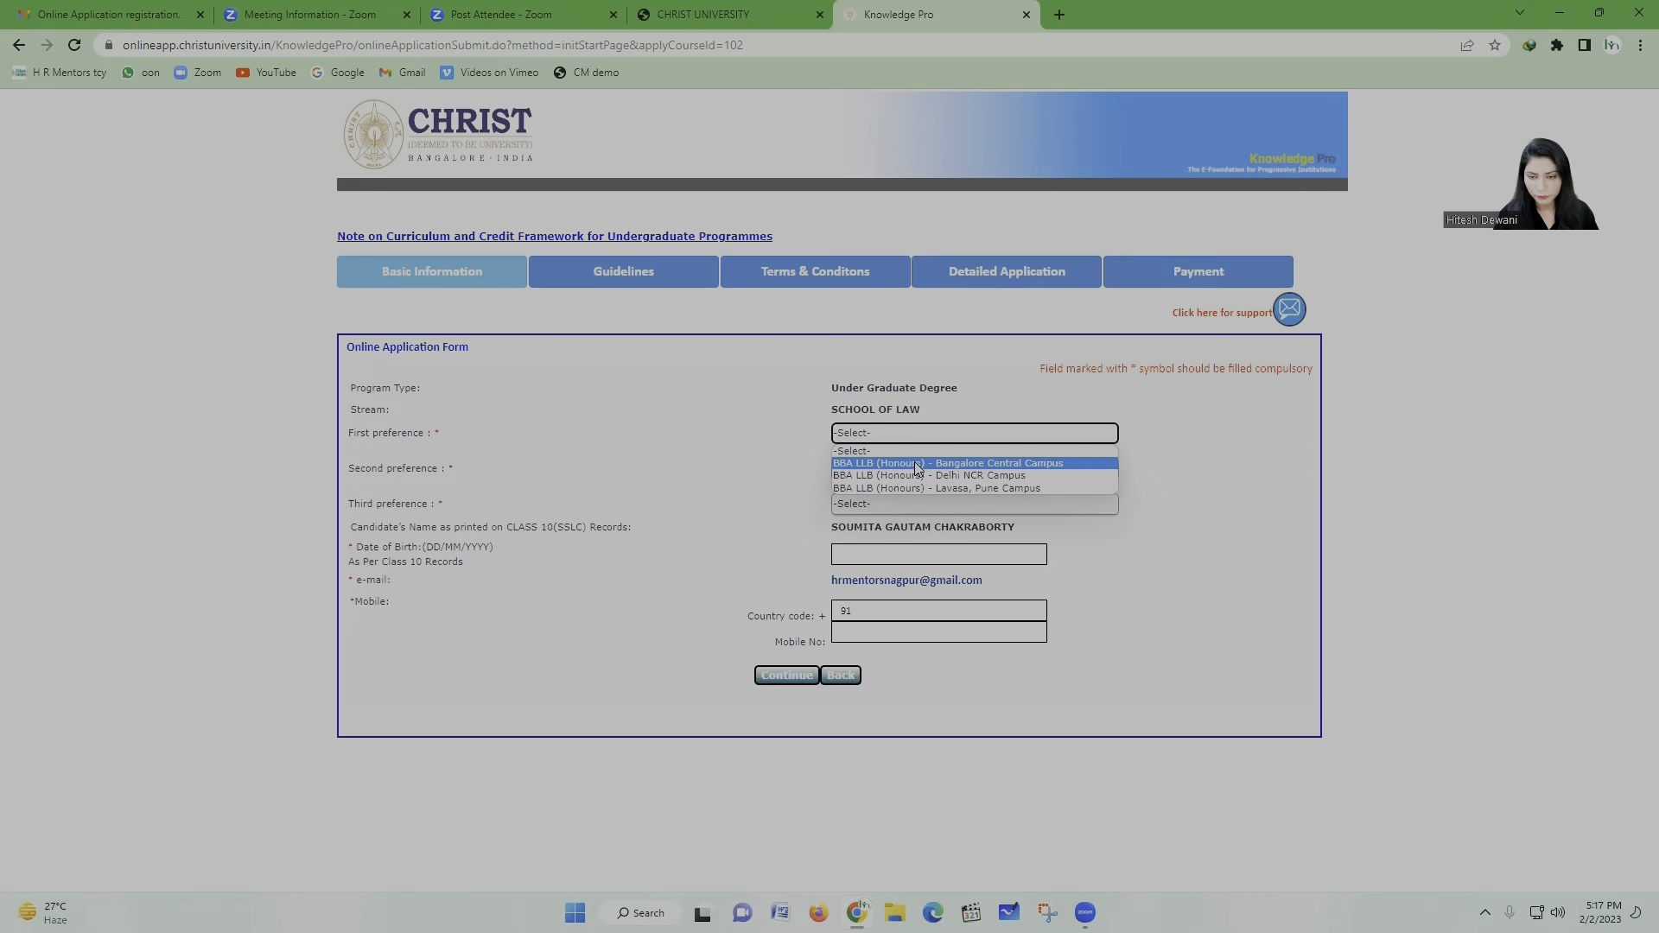
click(916, 465)
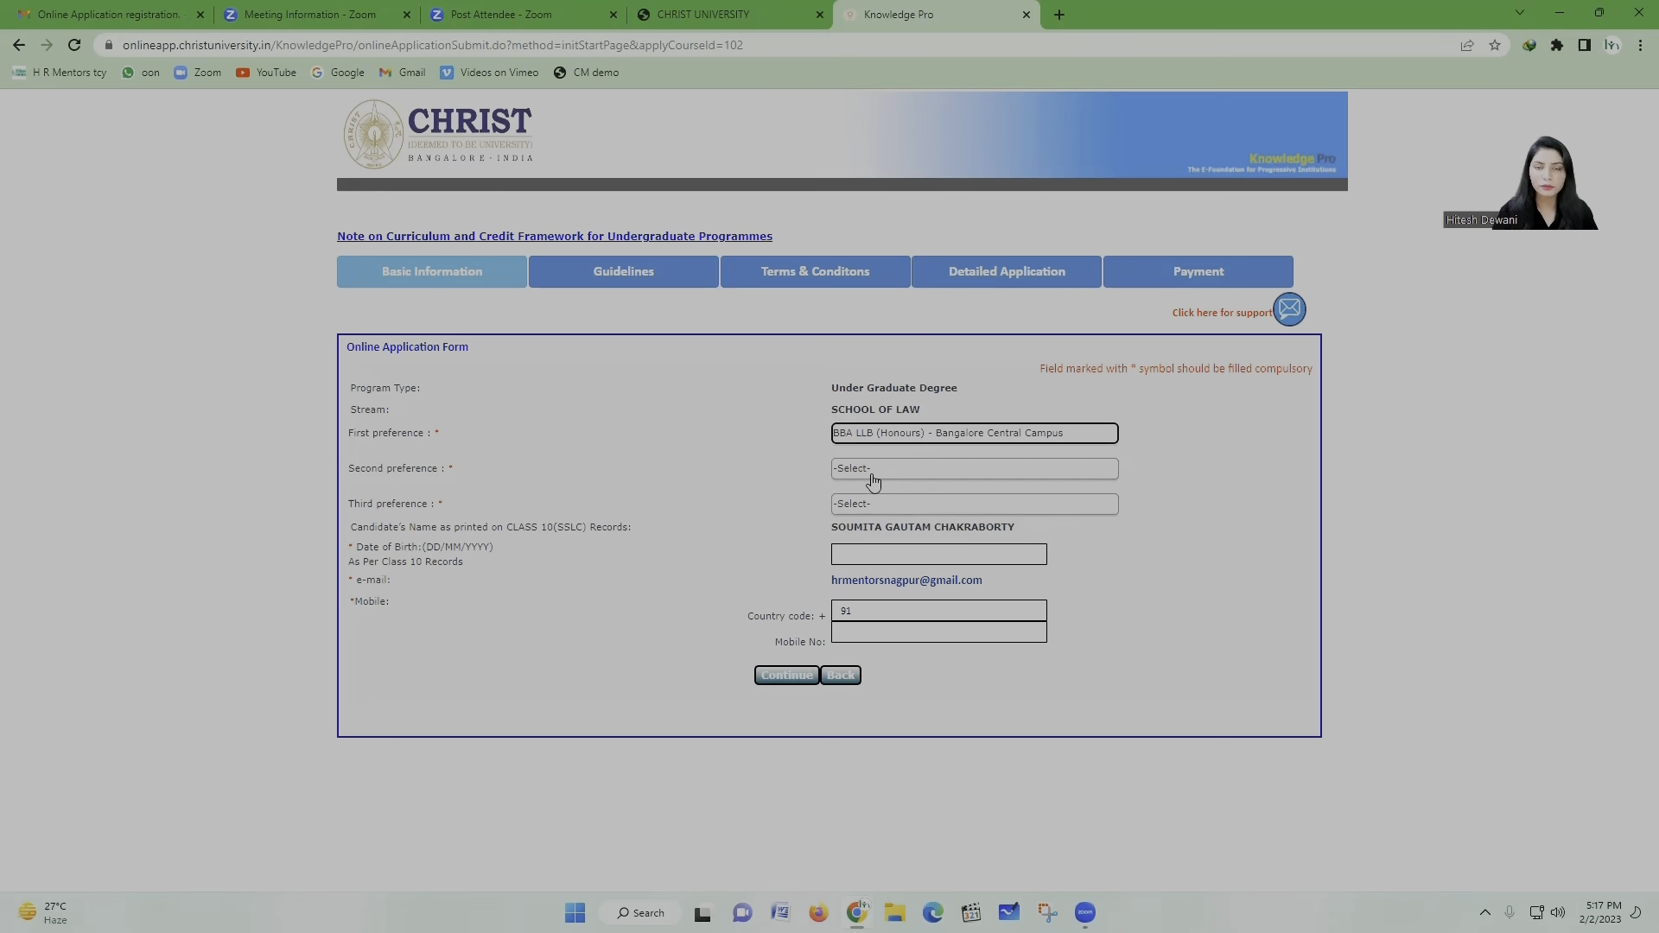
click(874, 473)
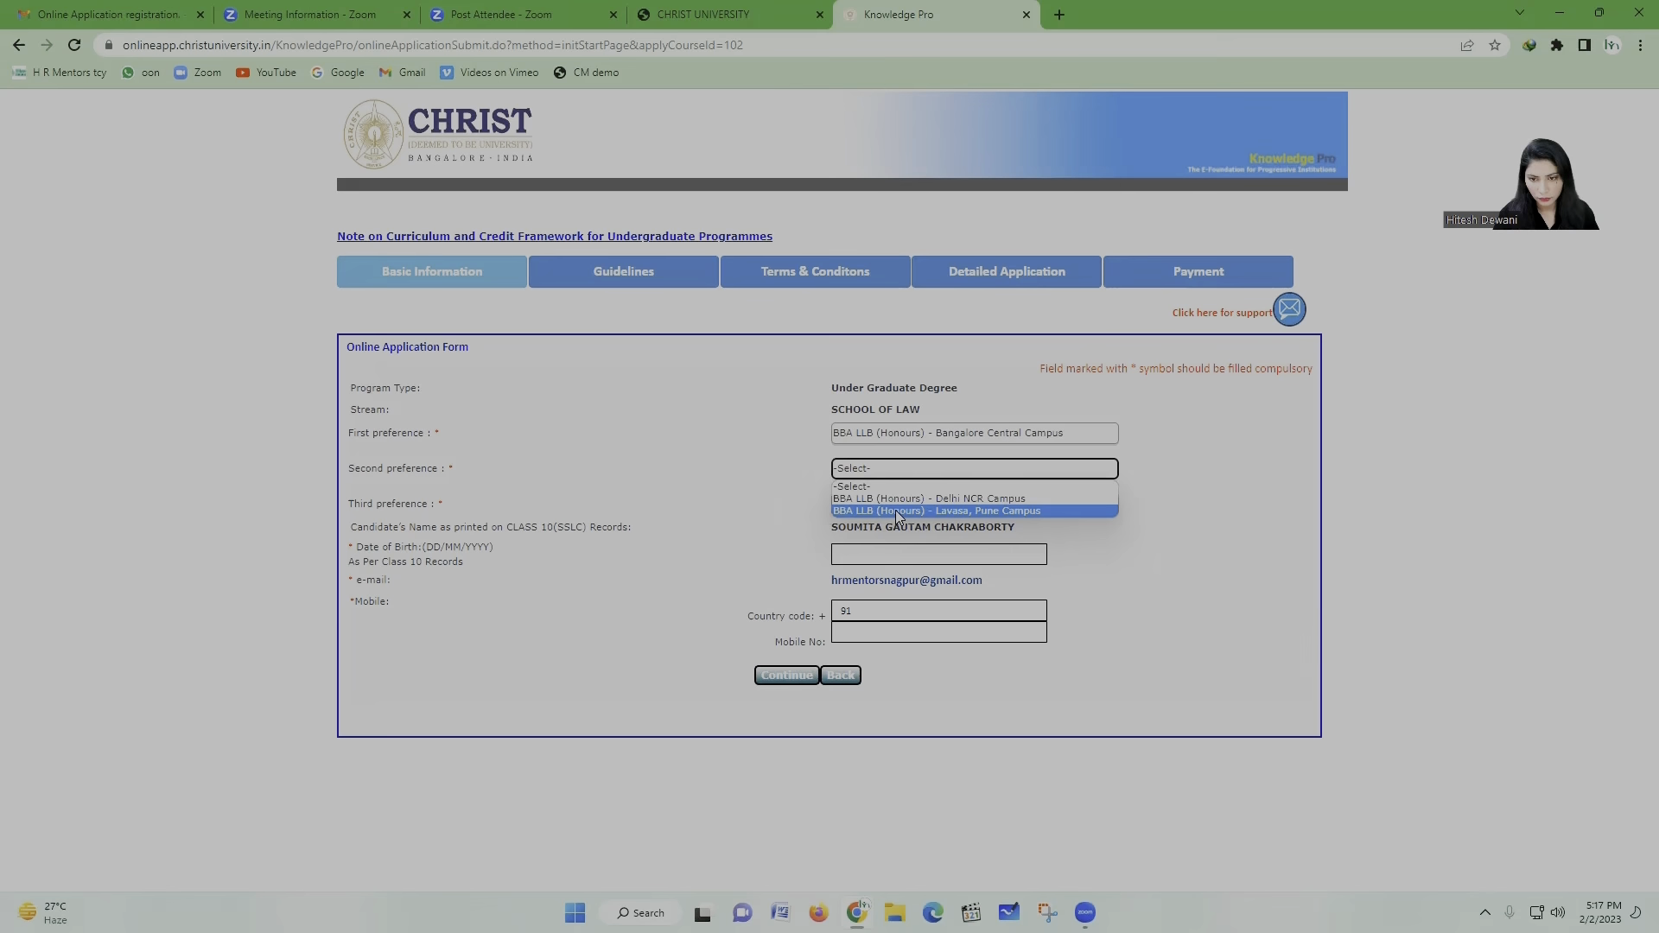
click(895, 509)
click(873, 504)
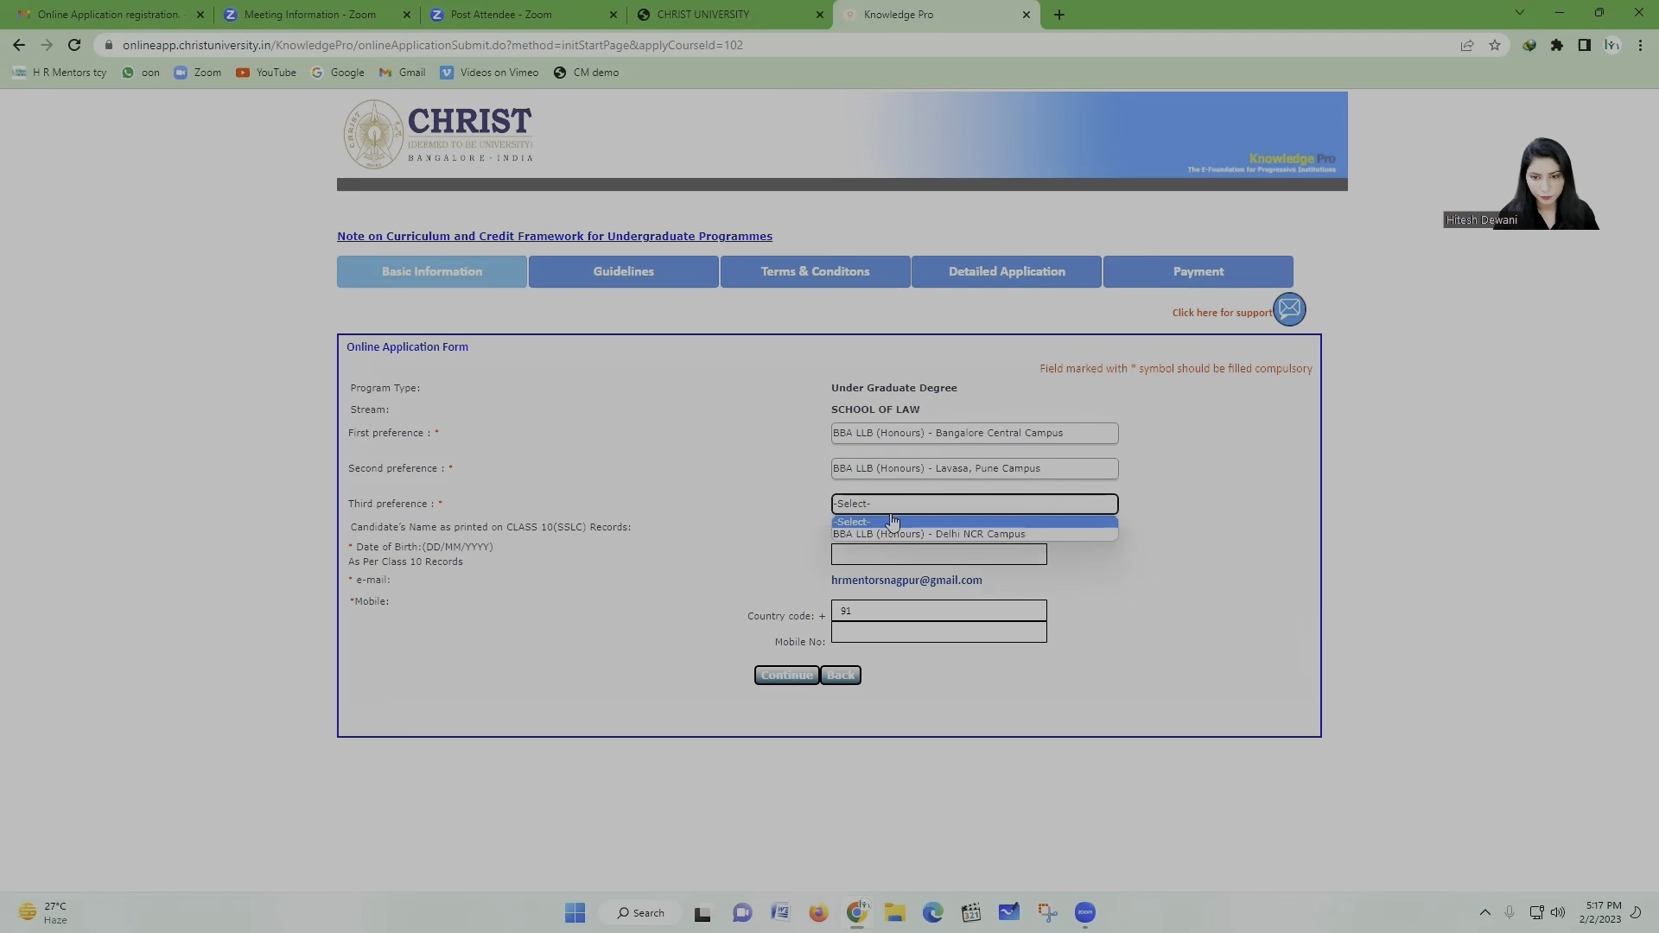
click(893, 533)
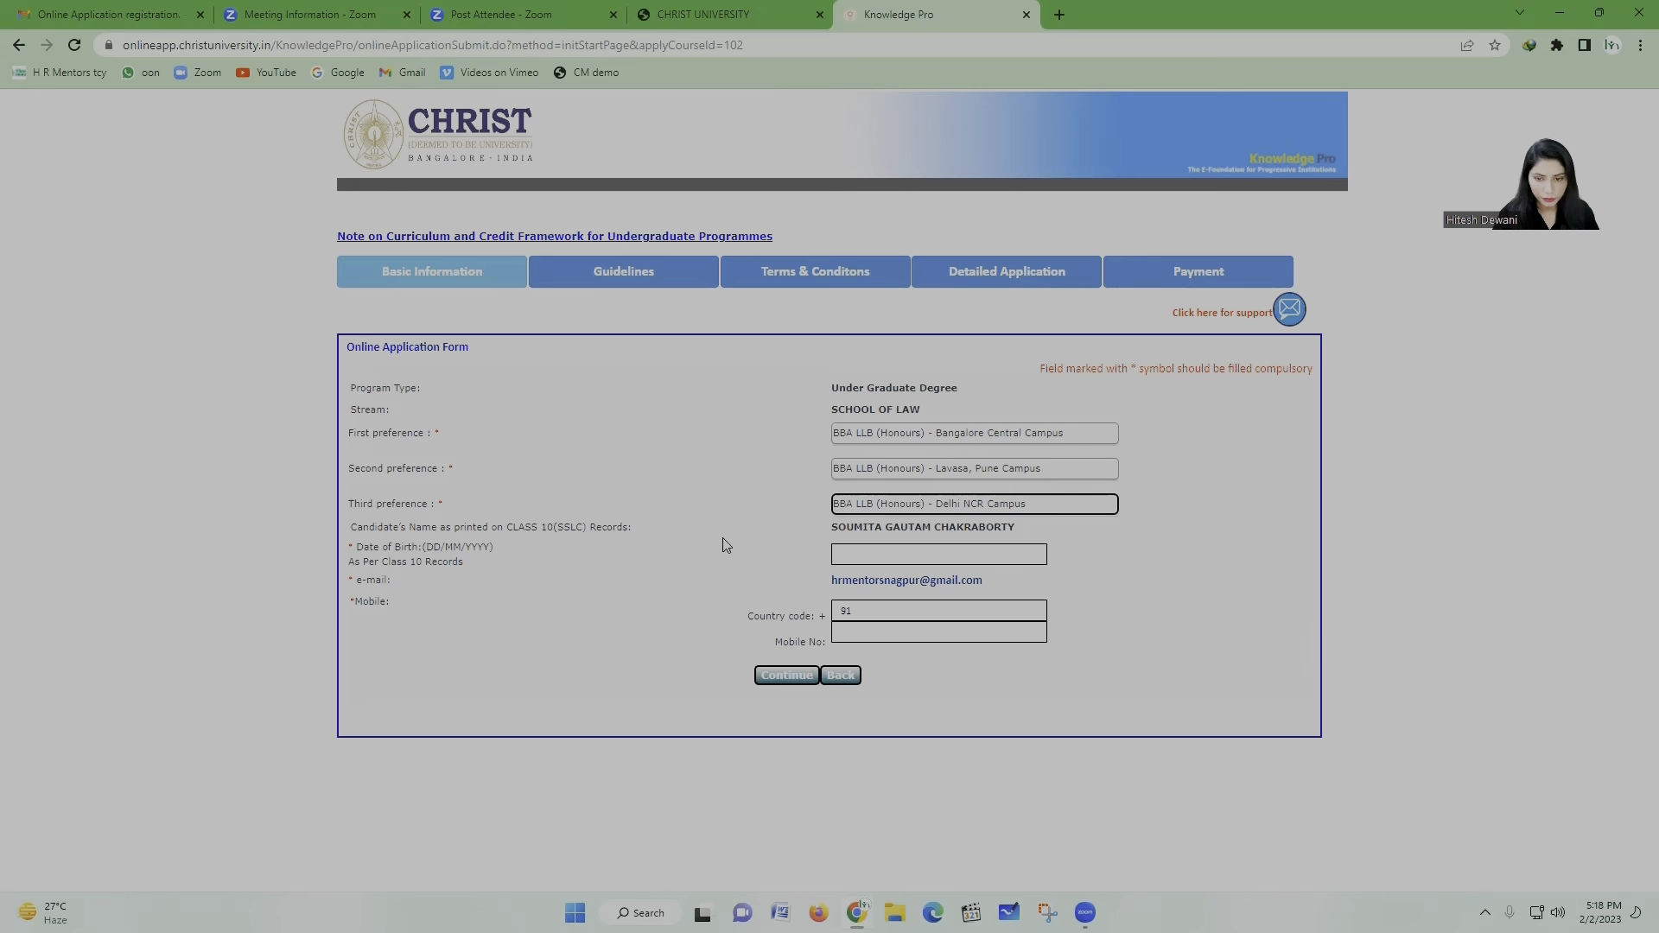
click(860, 557)
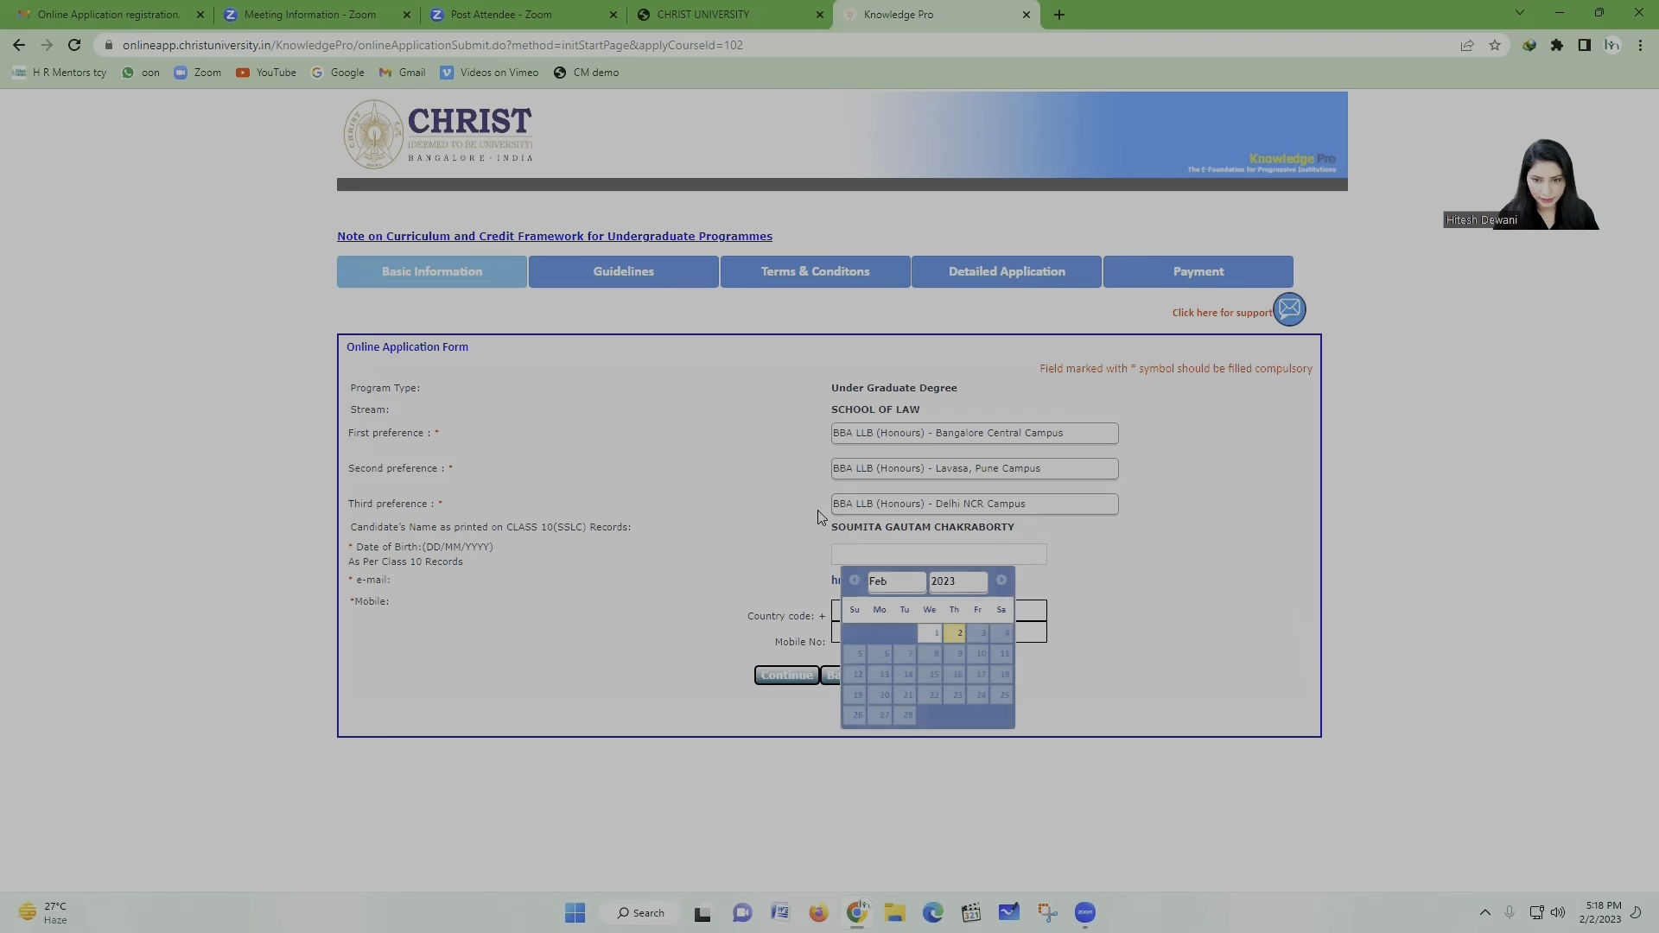
click(971, 586)
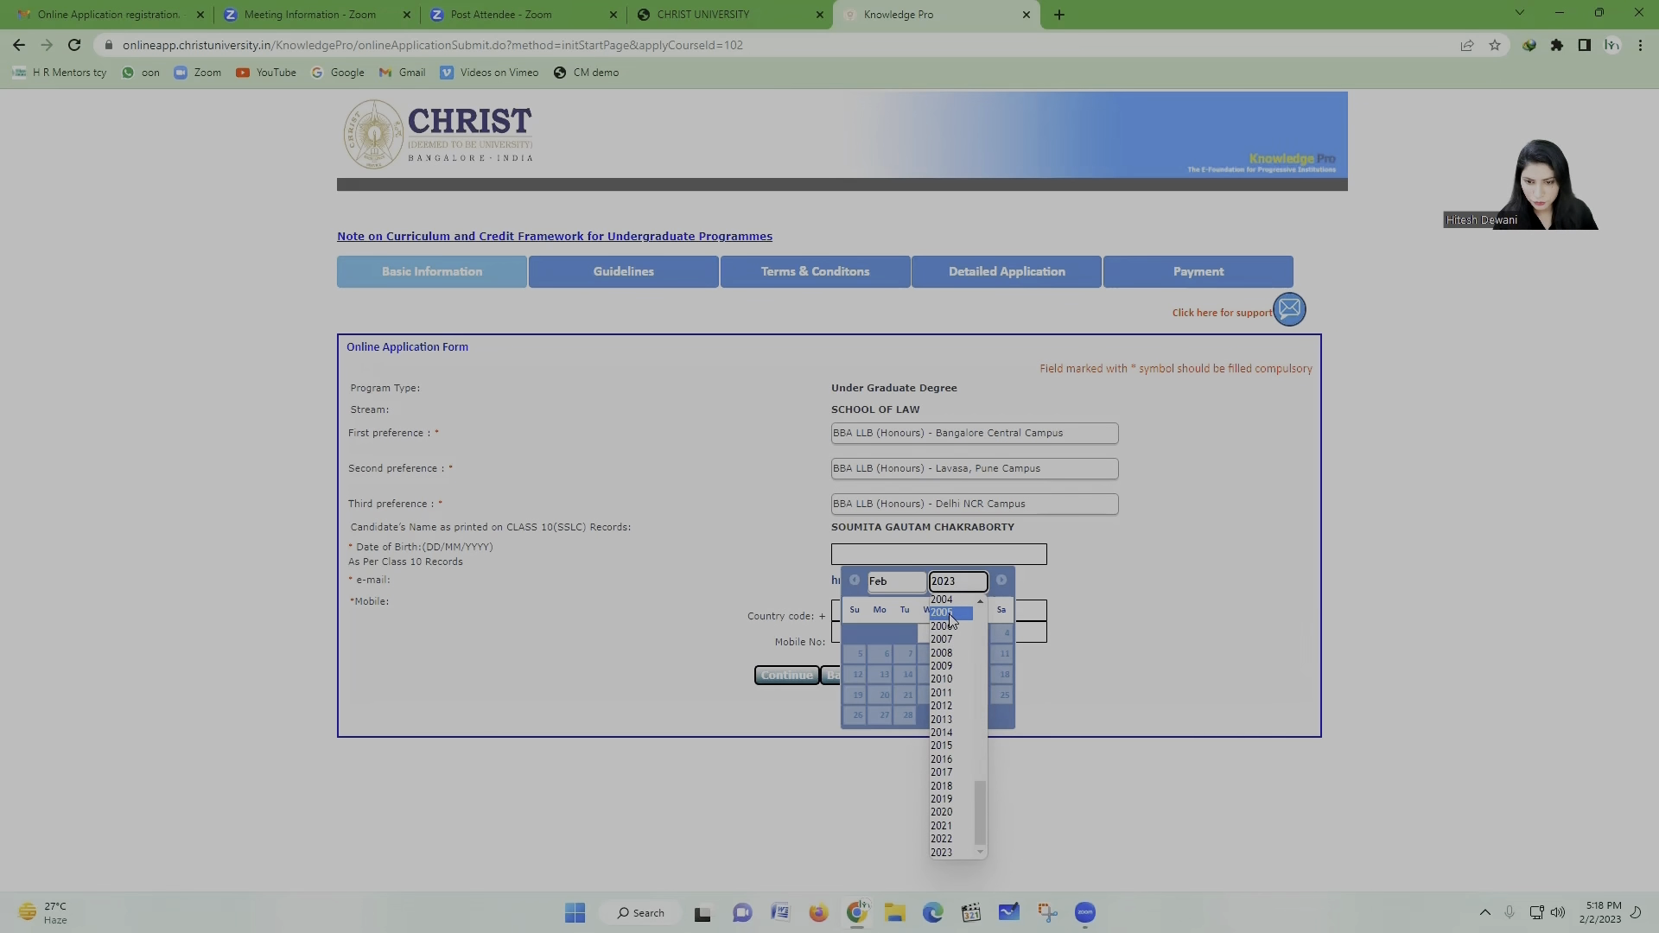
click(950, 613)
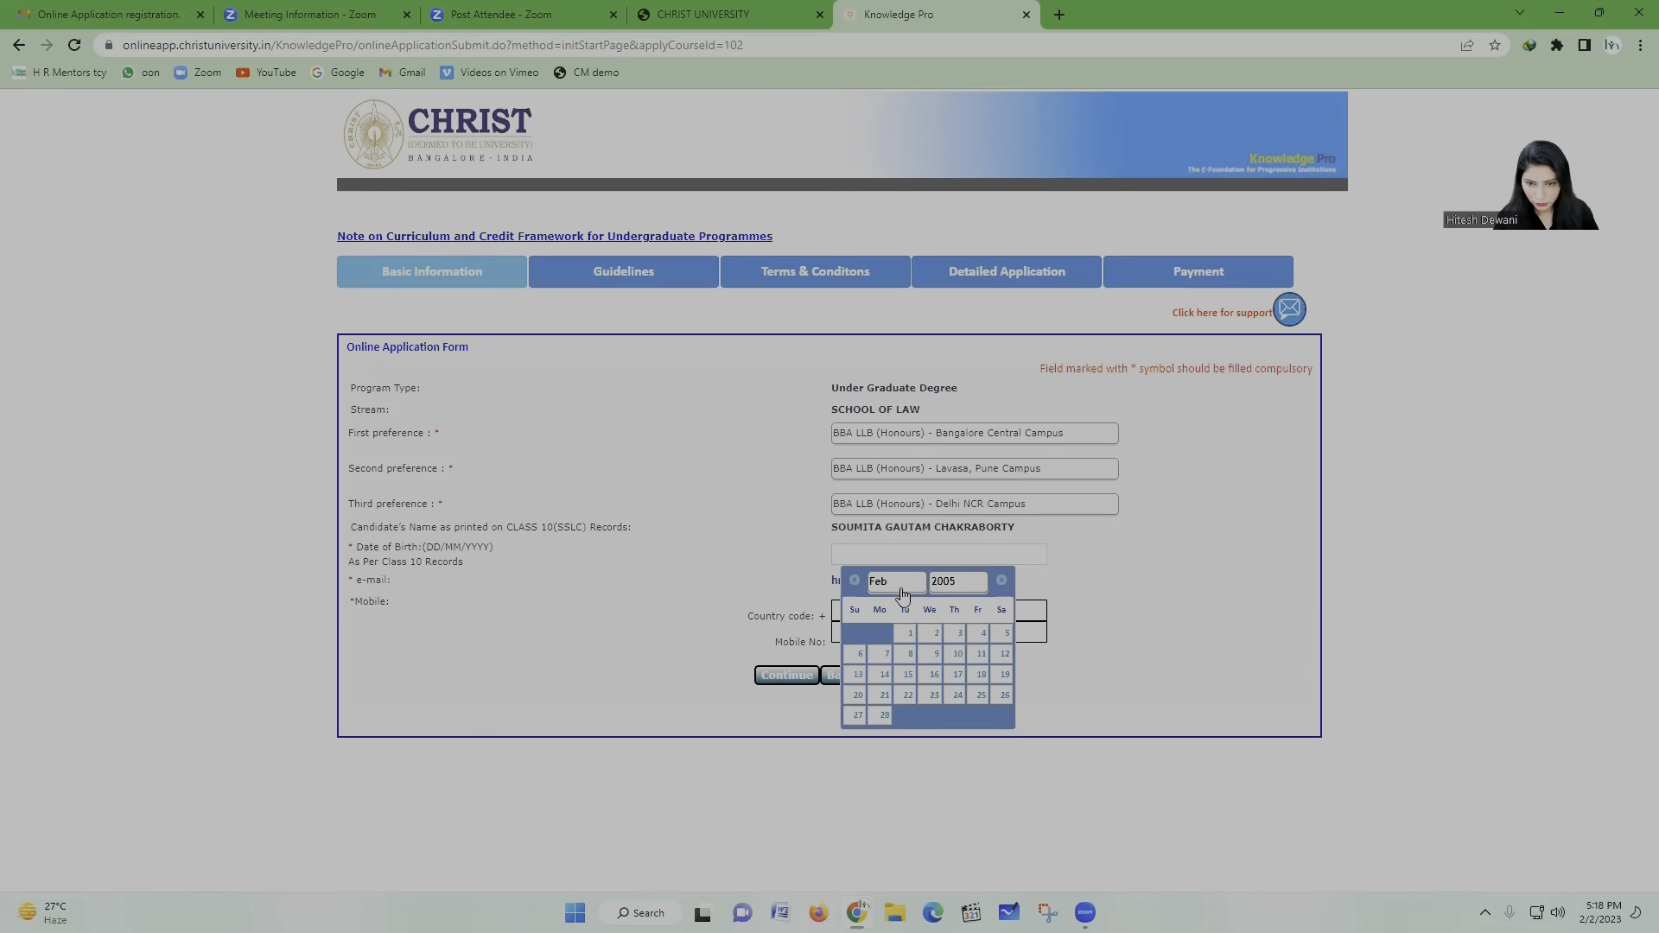
click(931, 680)
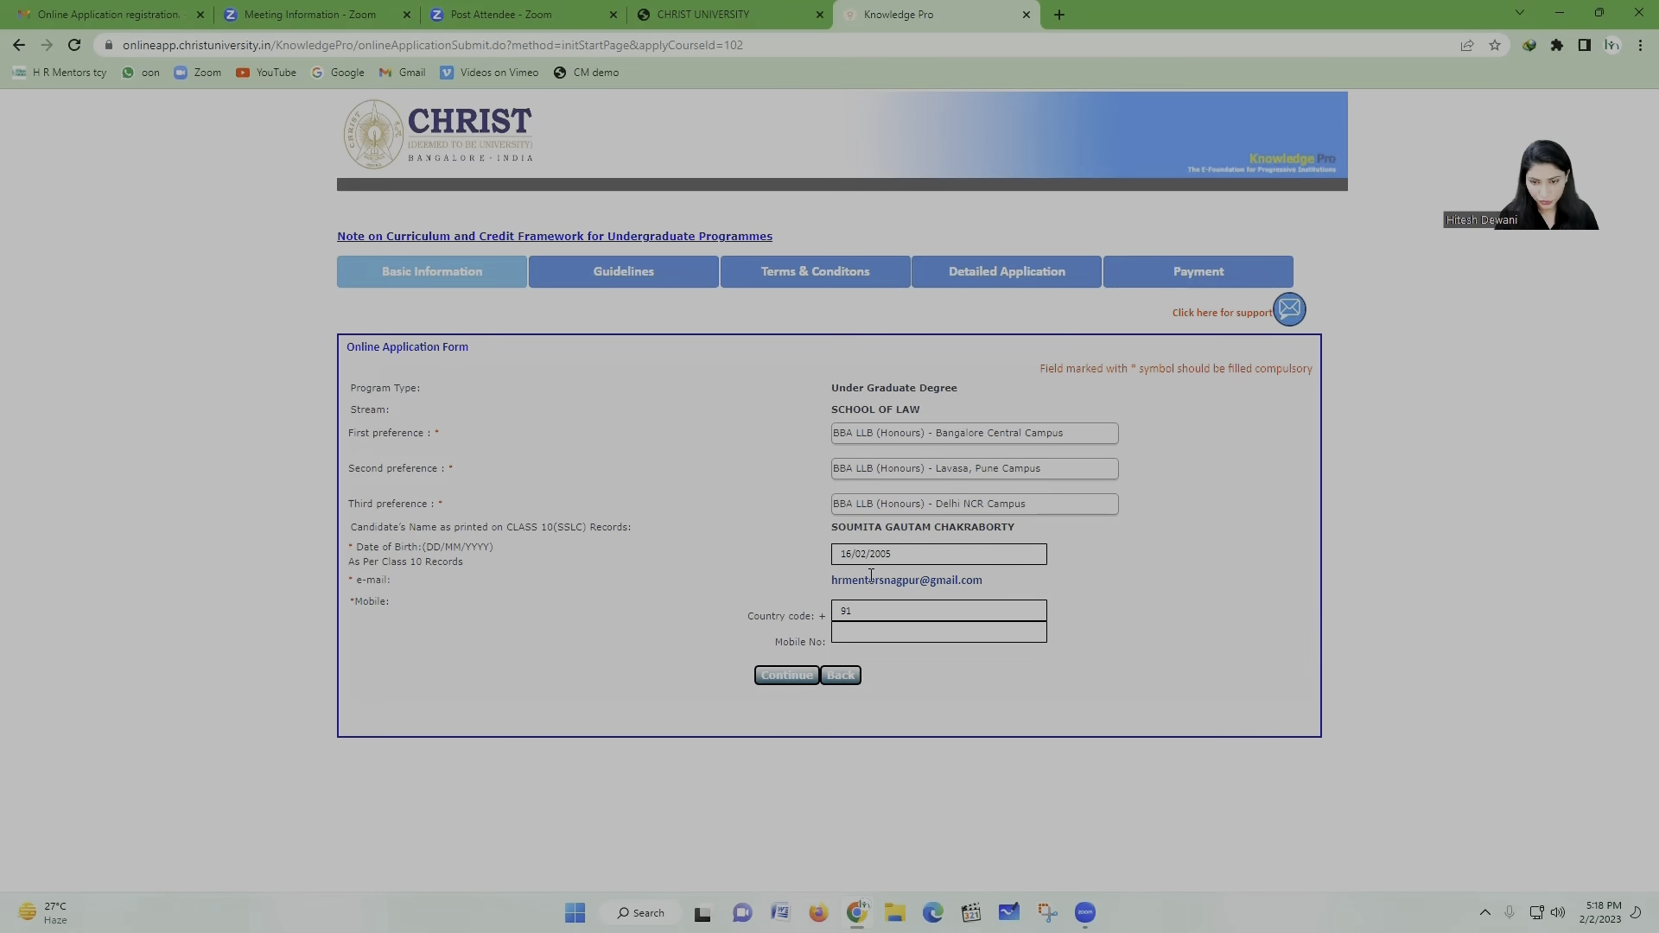
click(871, 635)
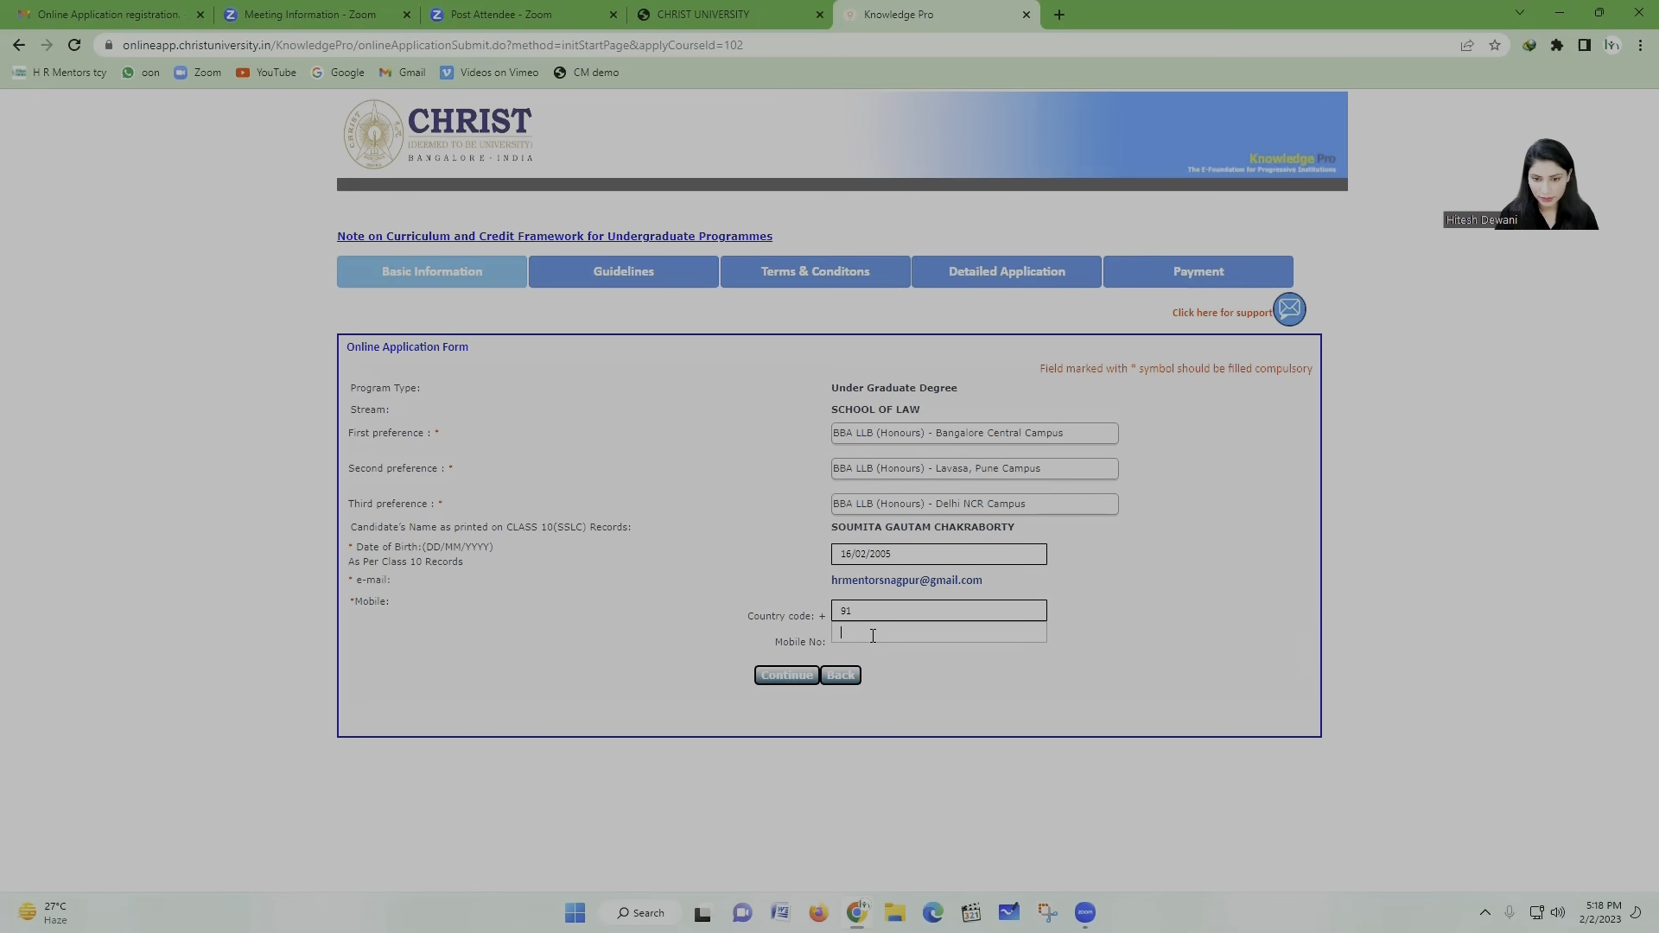
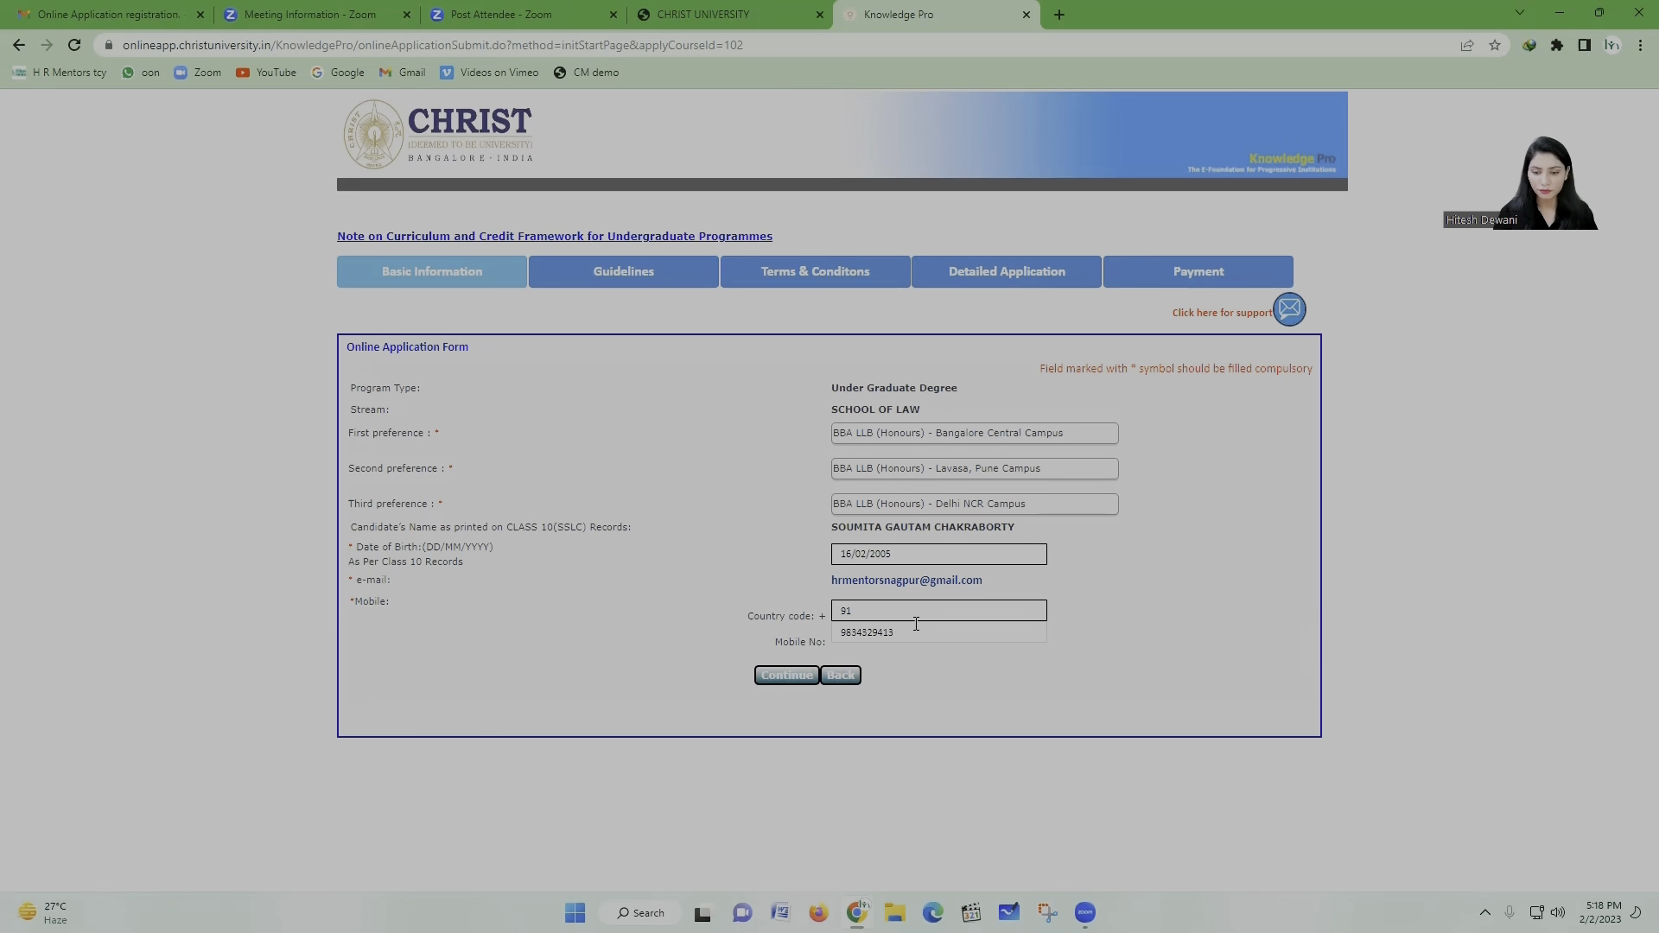
Step: Submit the basic information, then acknowledge and accept the application fee guideline
click(794, 683)
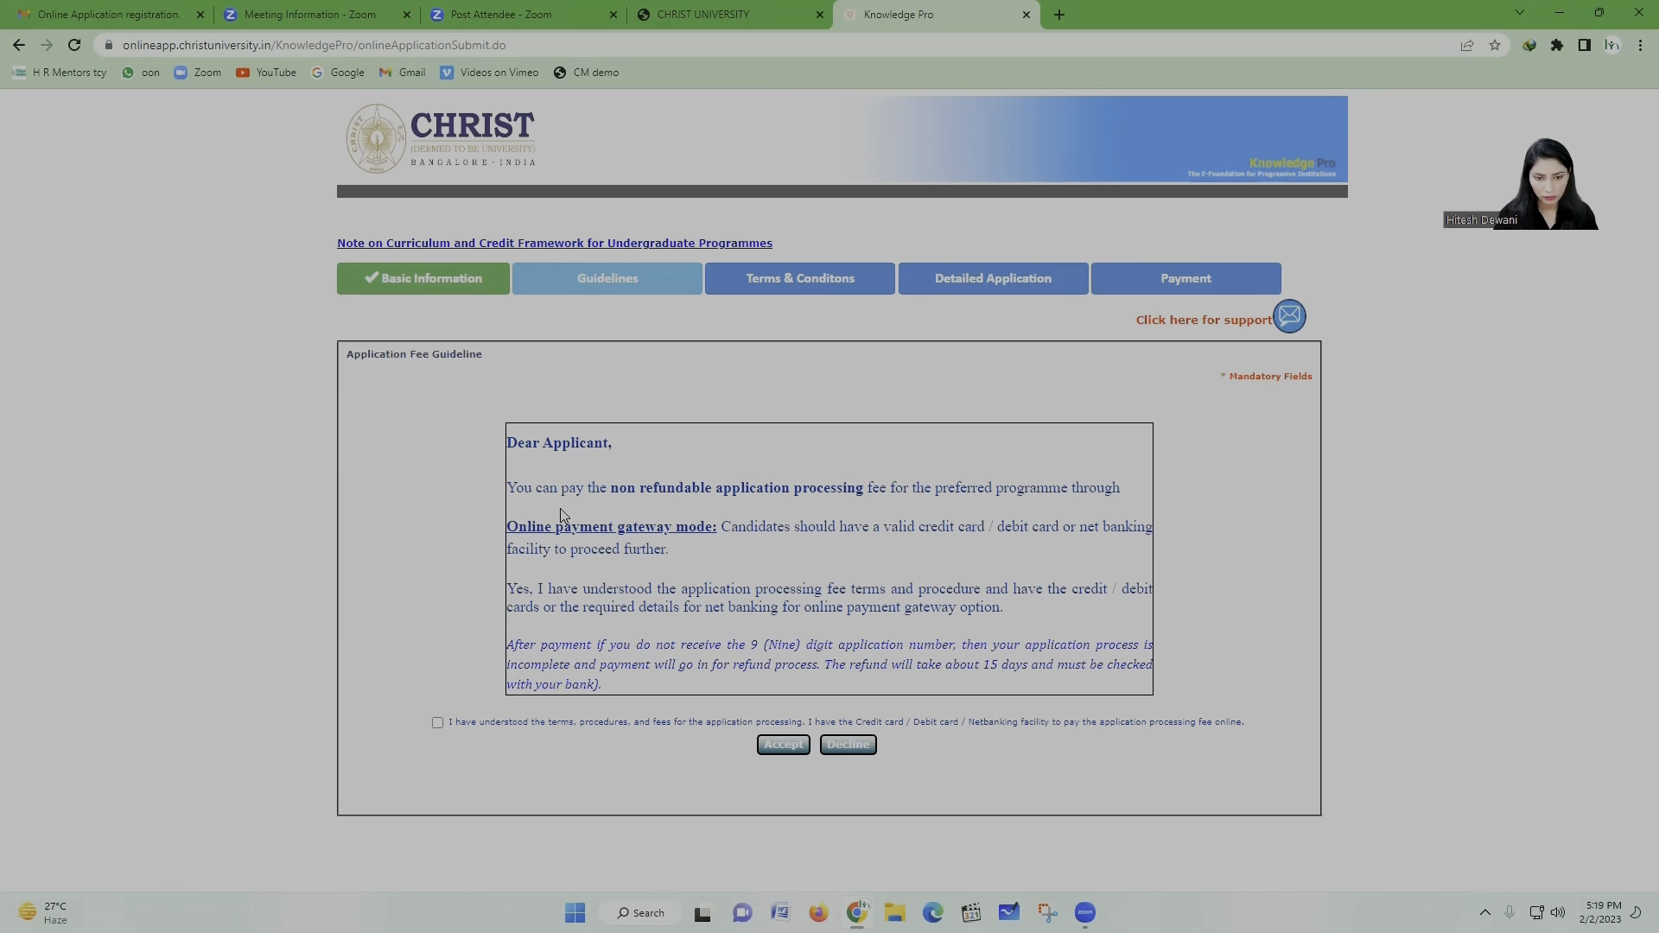
click(437, 724)
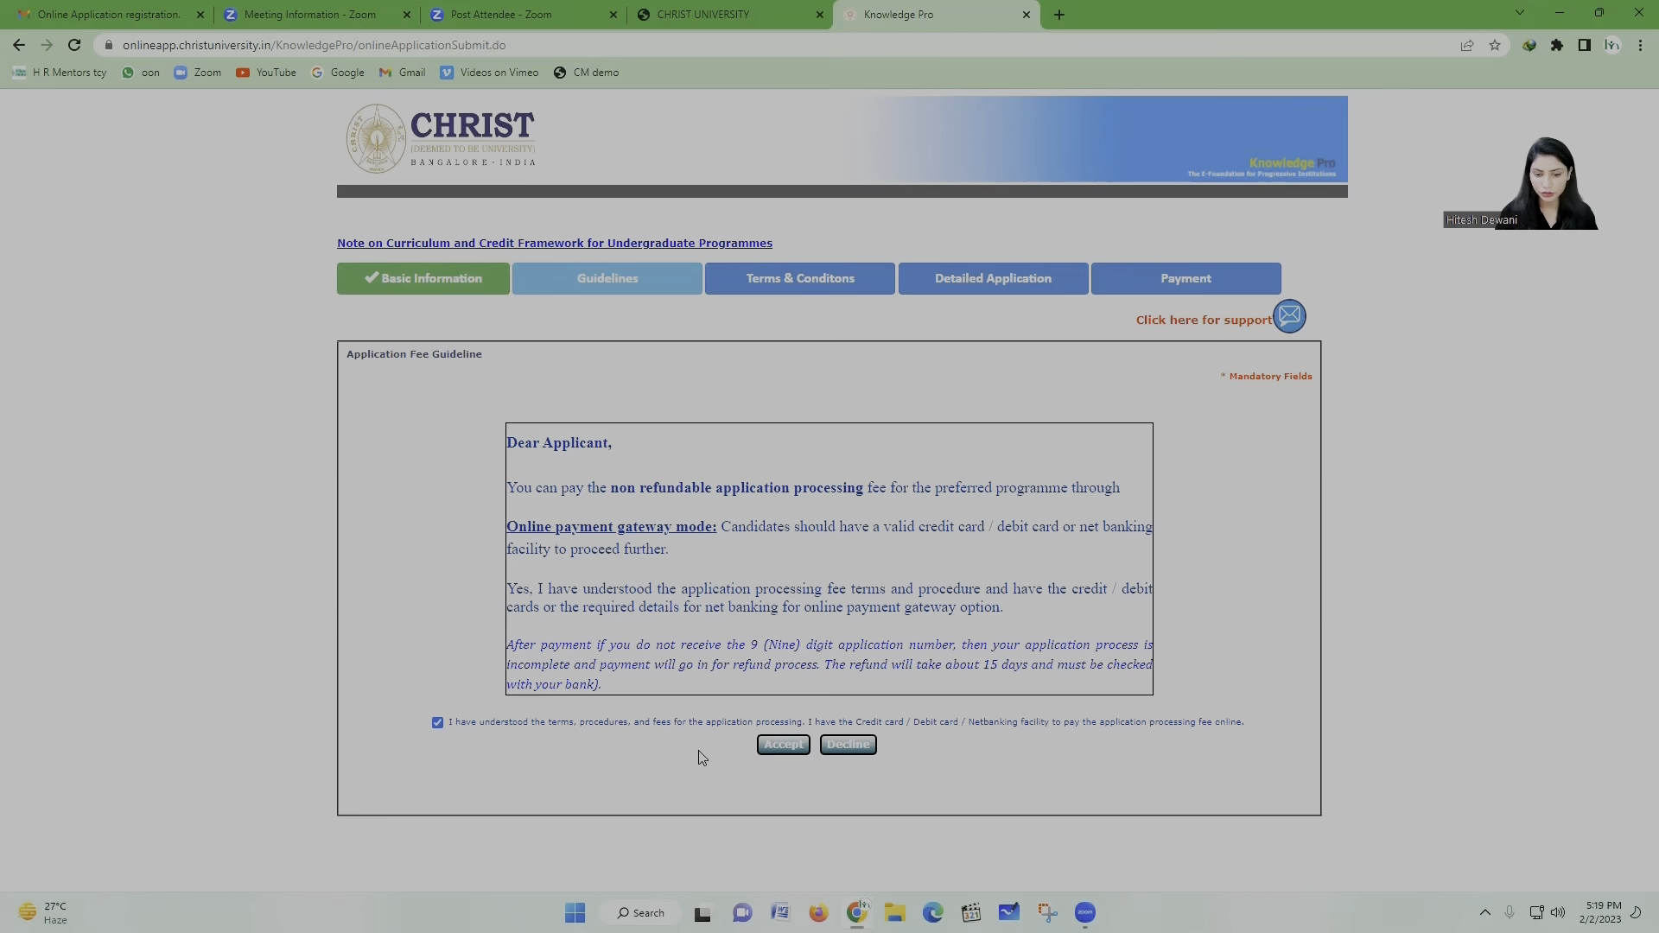
click(796, 749)
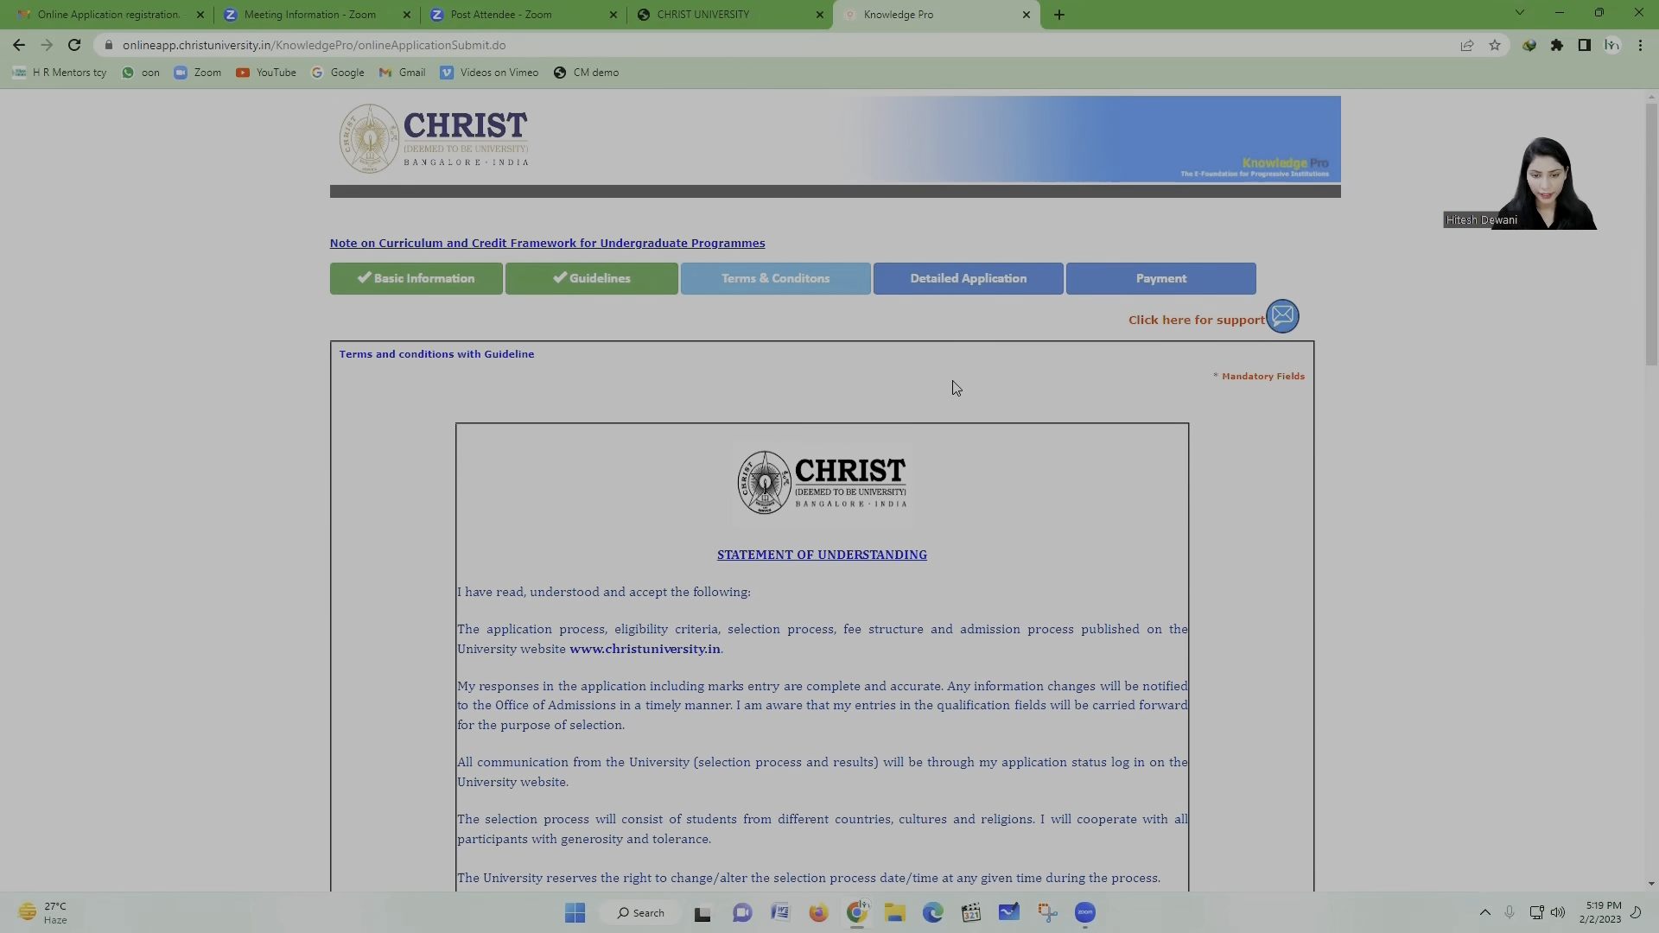
Step: Tick the card/net banking, marks statements and guidelines declarations, then accept the terms
scroll(955, 388, down, 3)
scroll(955, 388, down, 1)
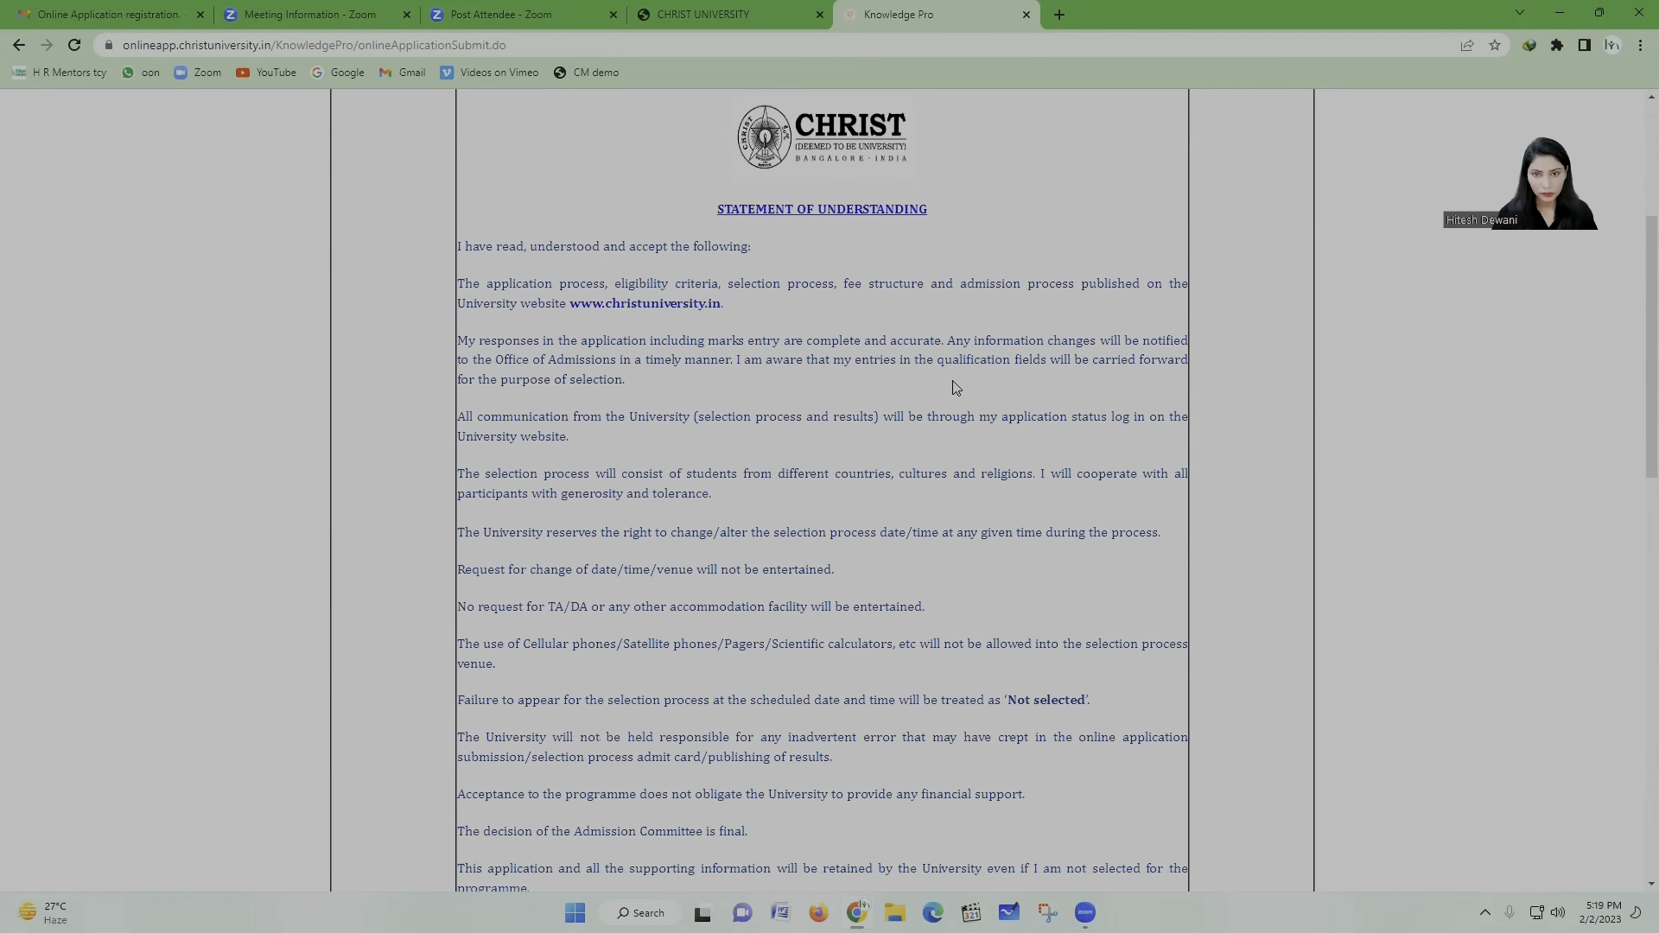
scroll(955, 388, up, 3)
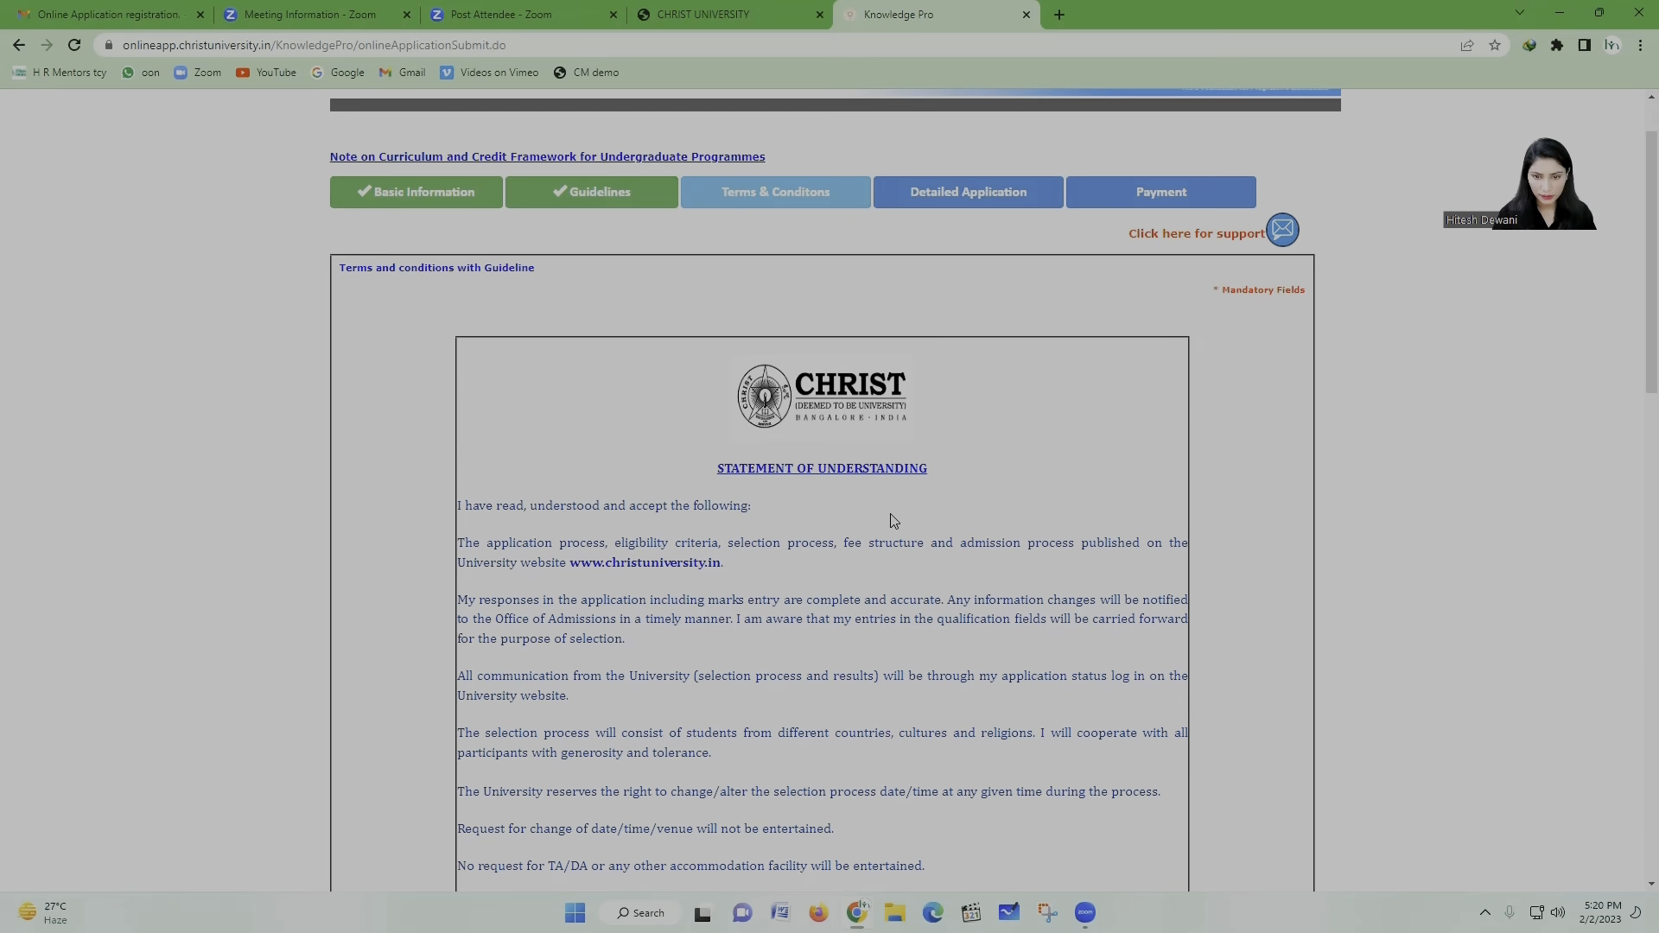
scroll(893, 521, down, 5)
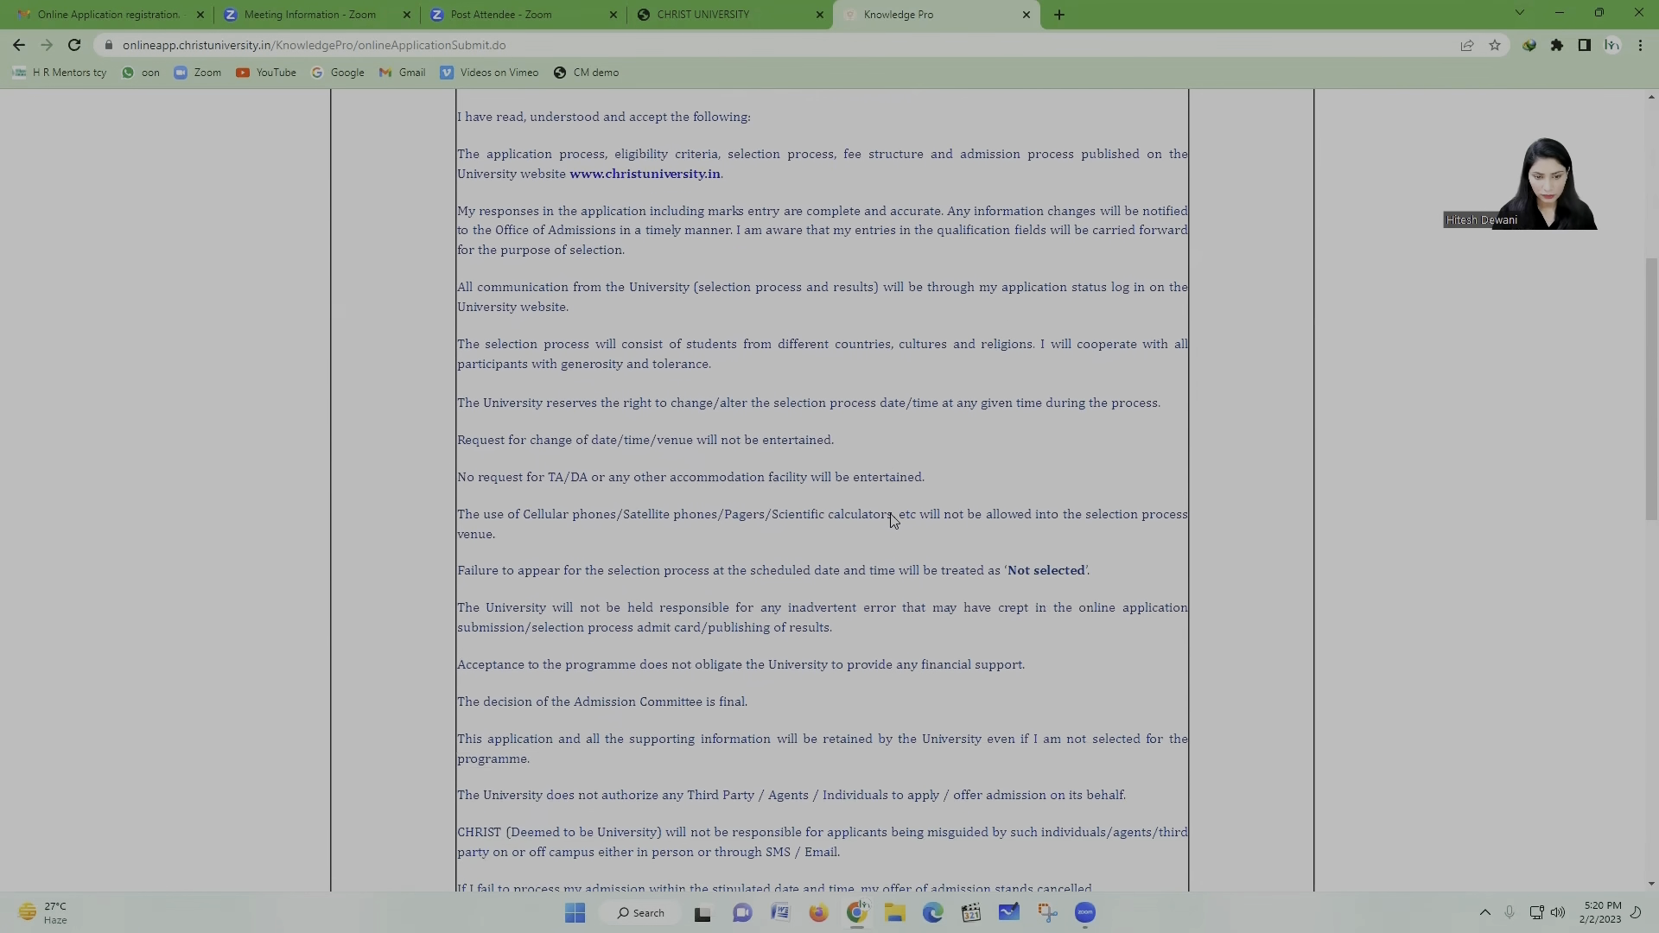
scroll(893, 520, down, 6)
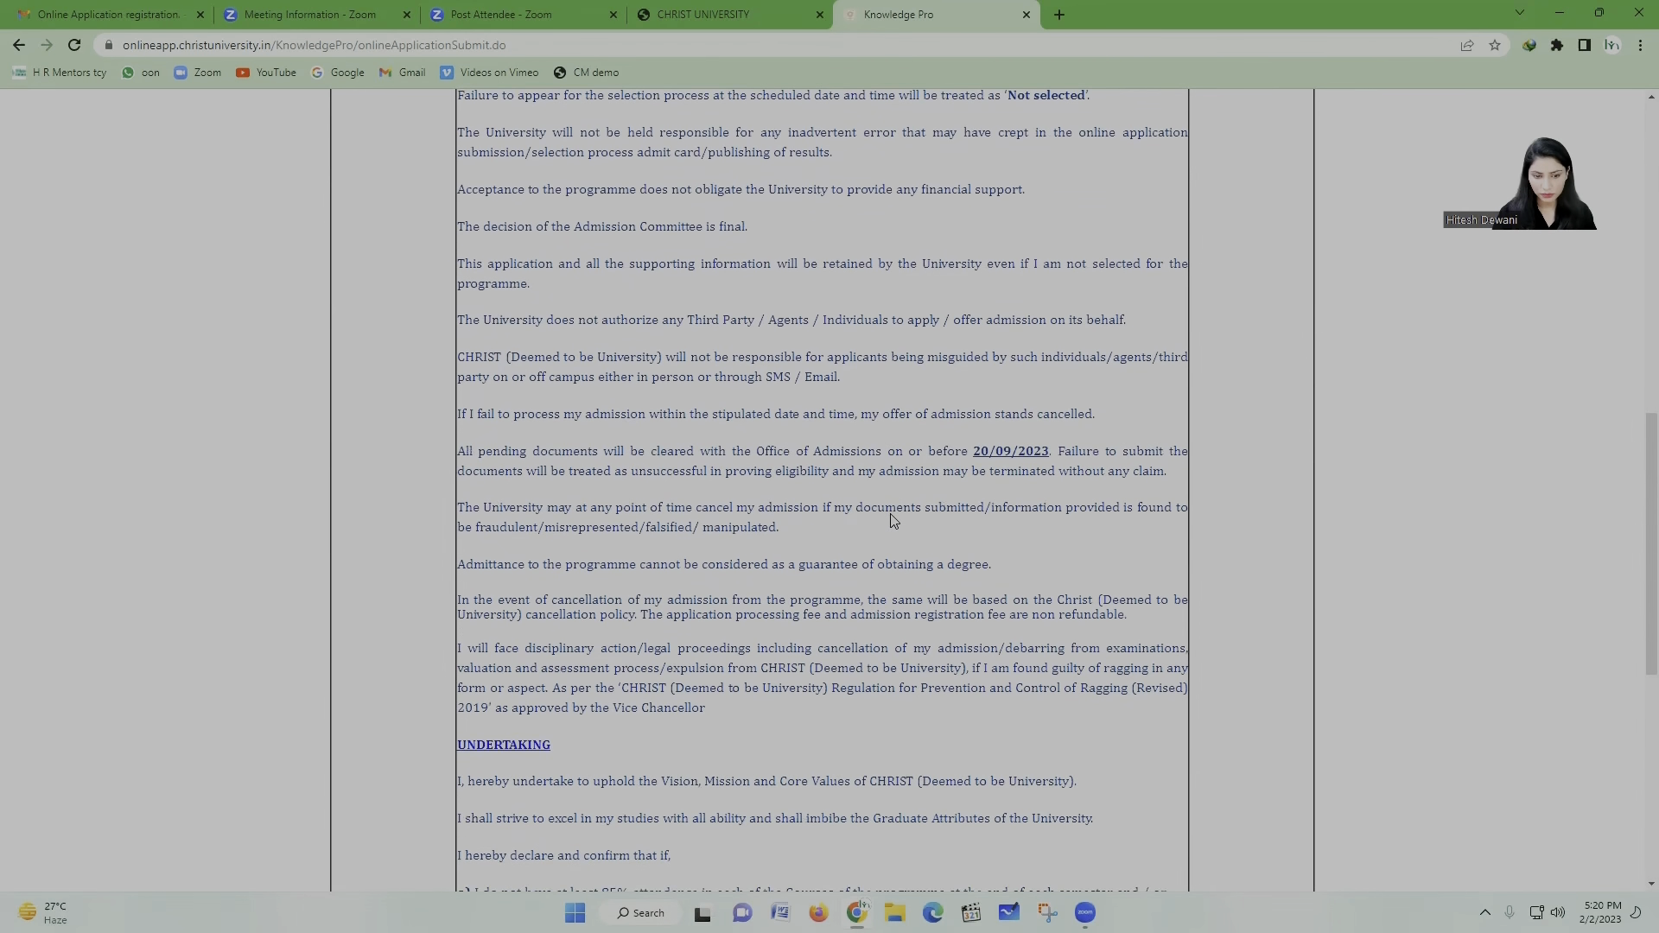
scroll(893, 520, down, 7)
scroll(893, 518, down, 1)
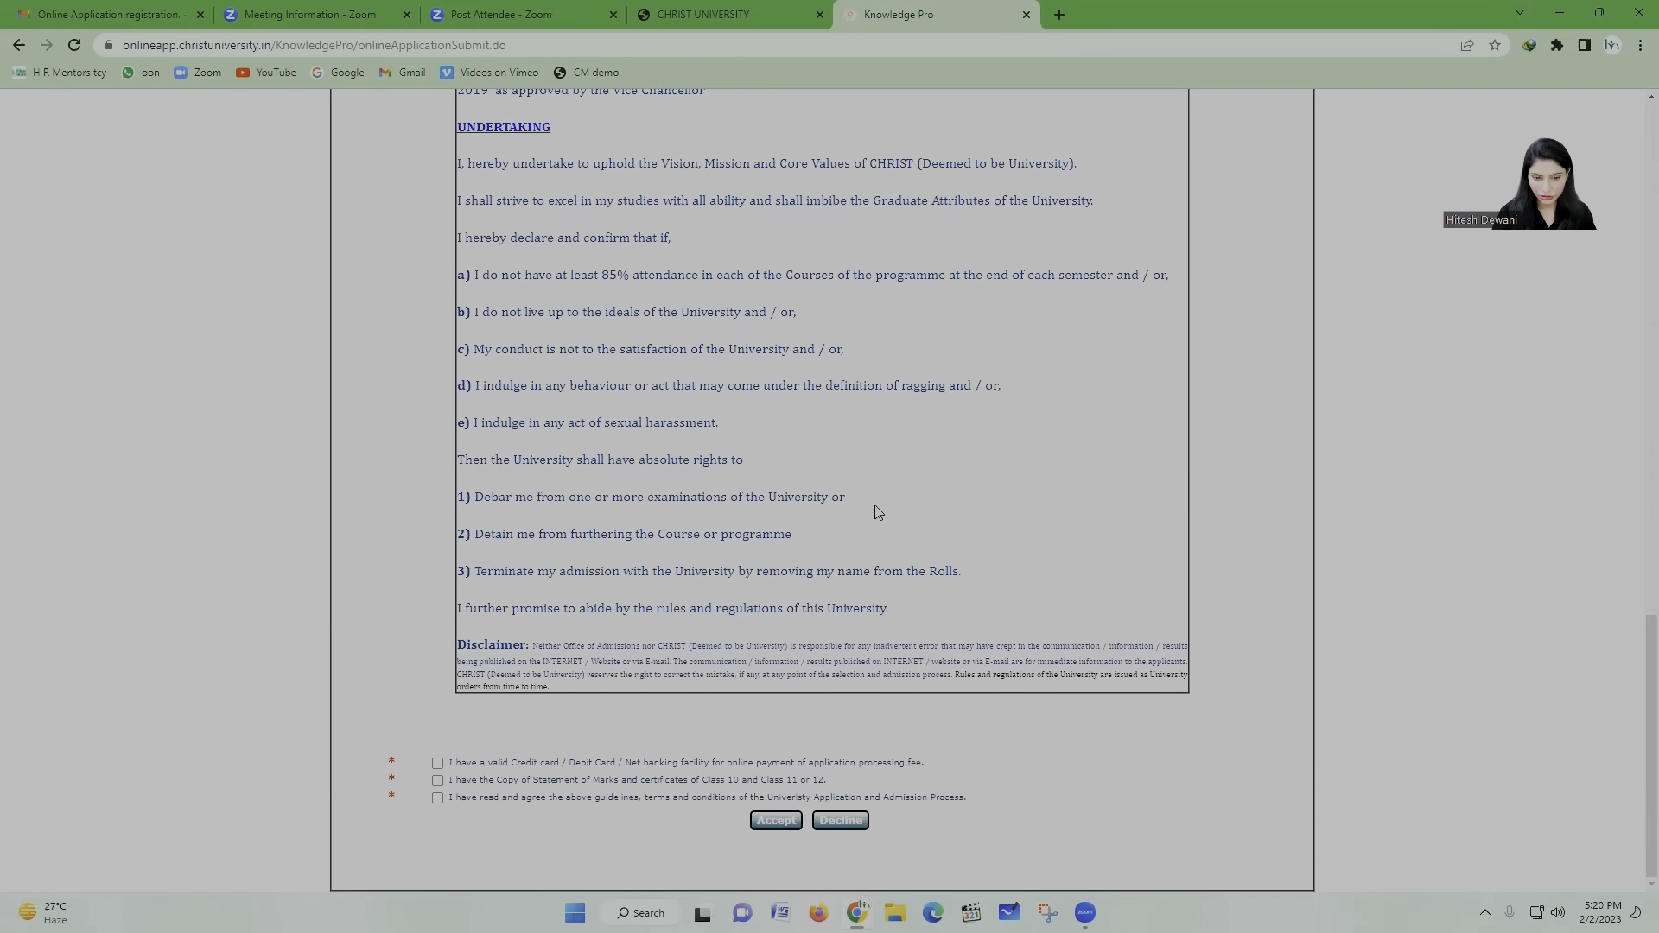
click(437, 764)
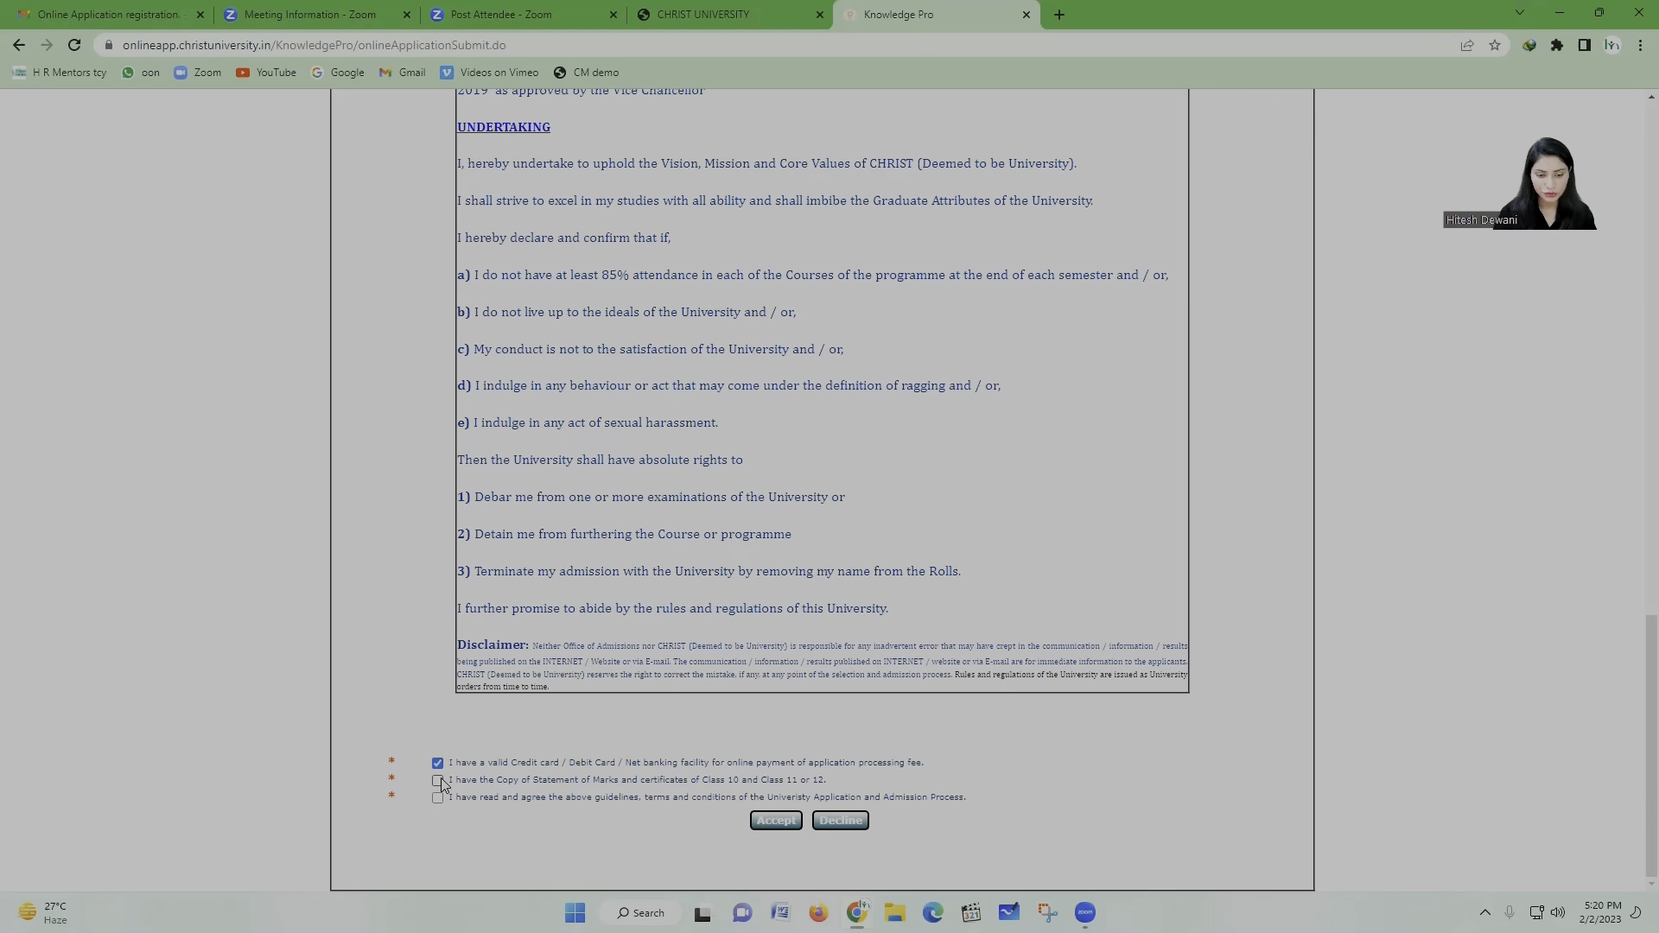
click(438, 780)
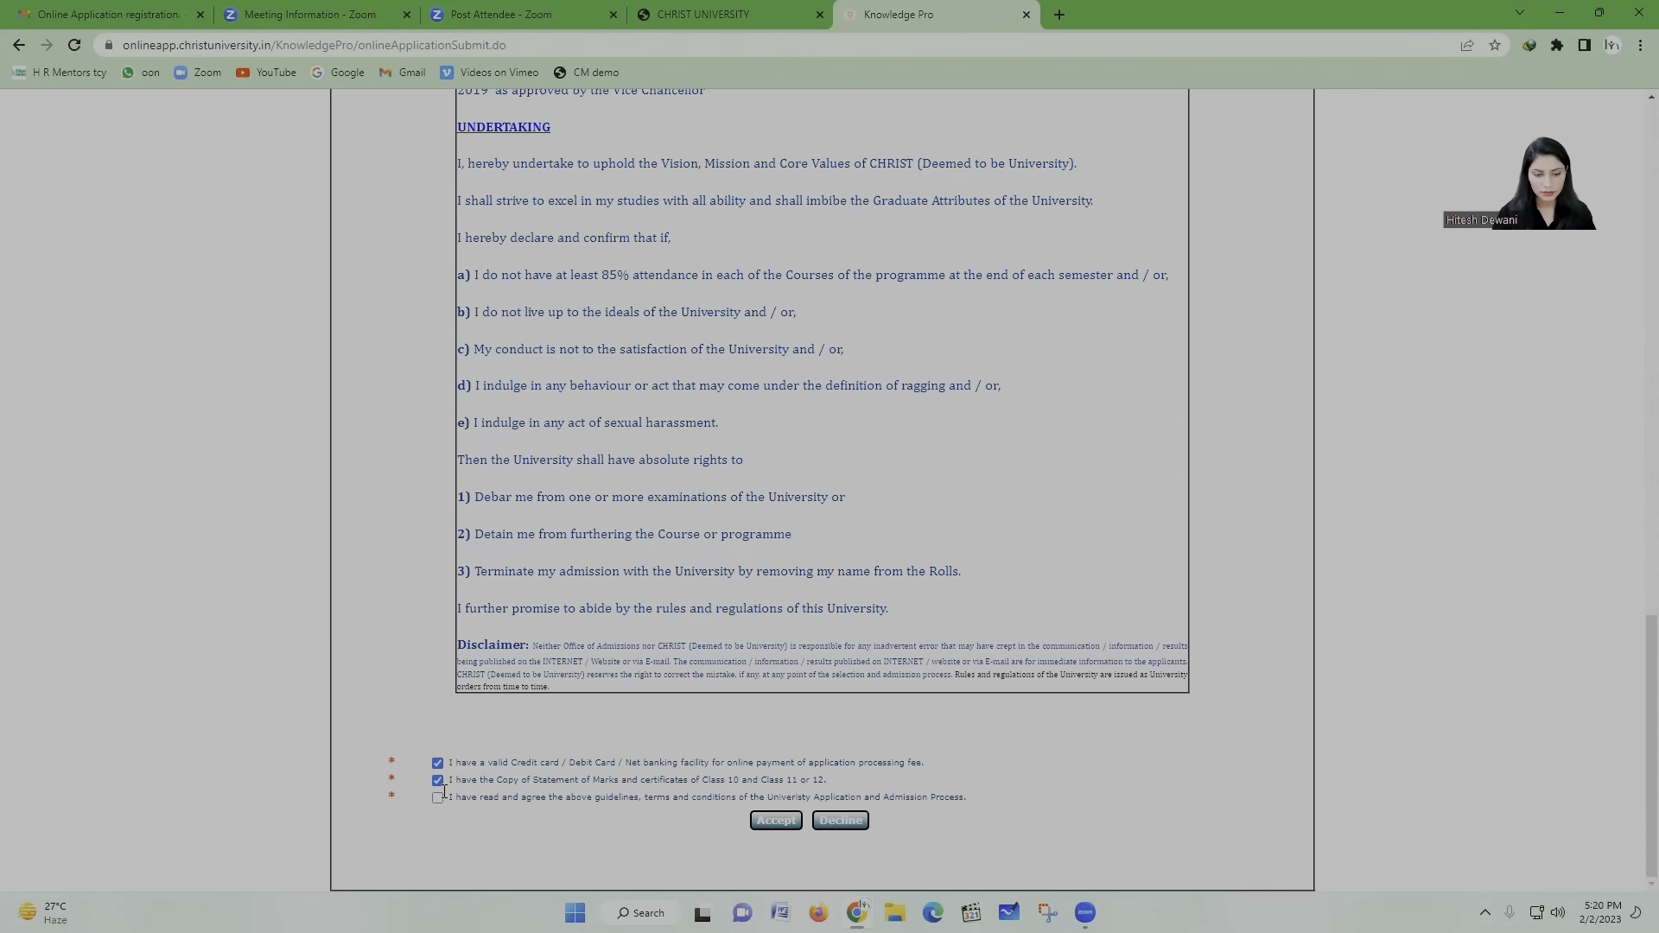
click(438, 797)
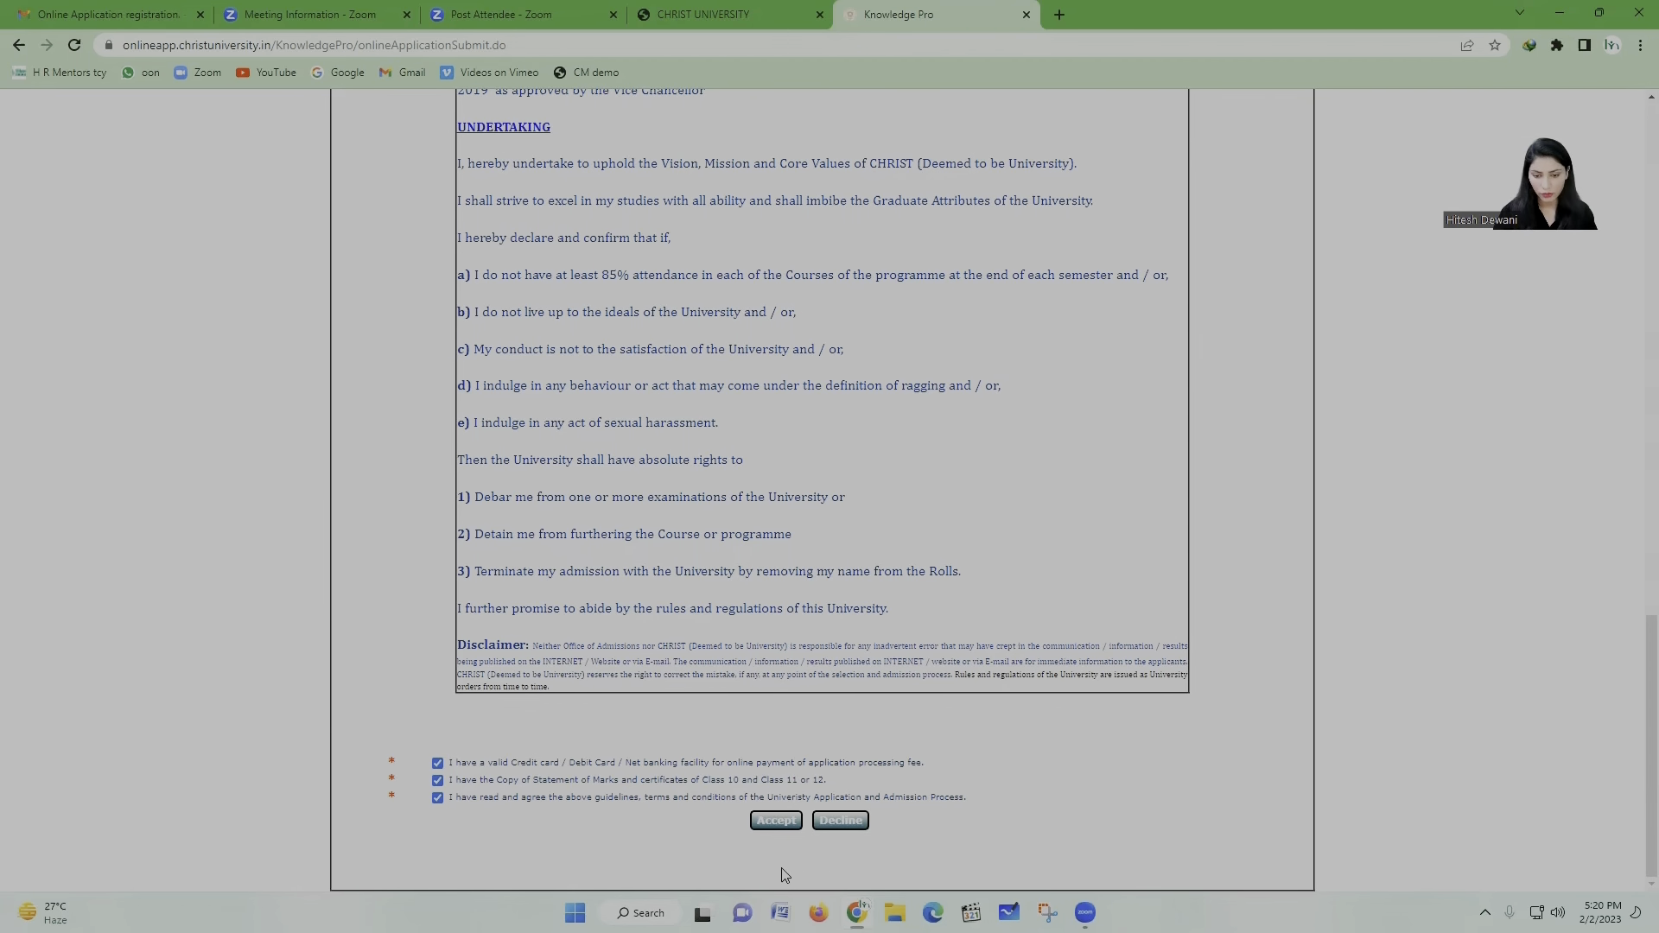
click(775, 822)
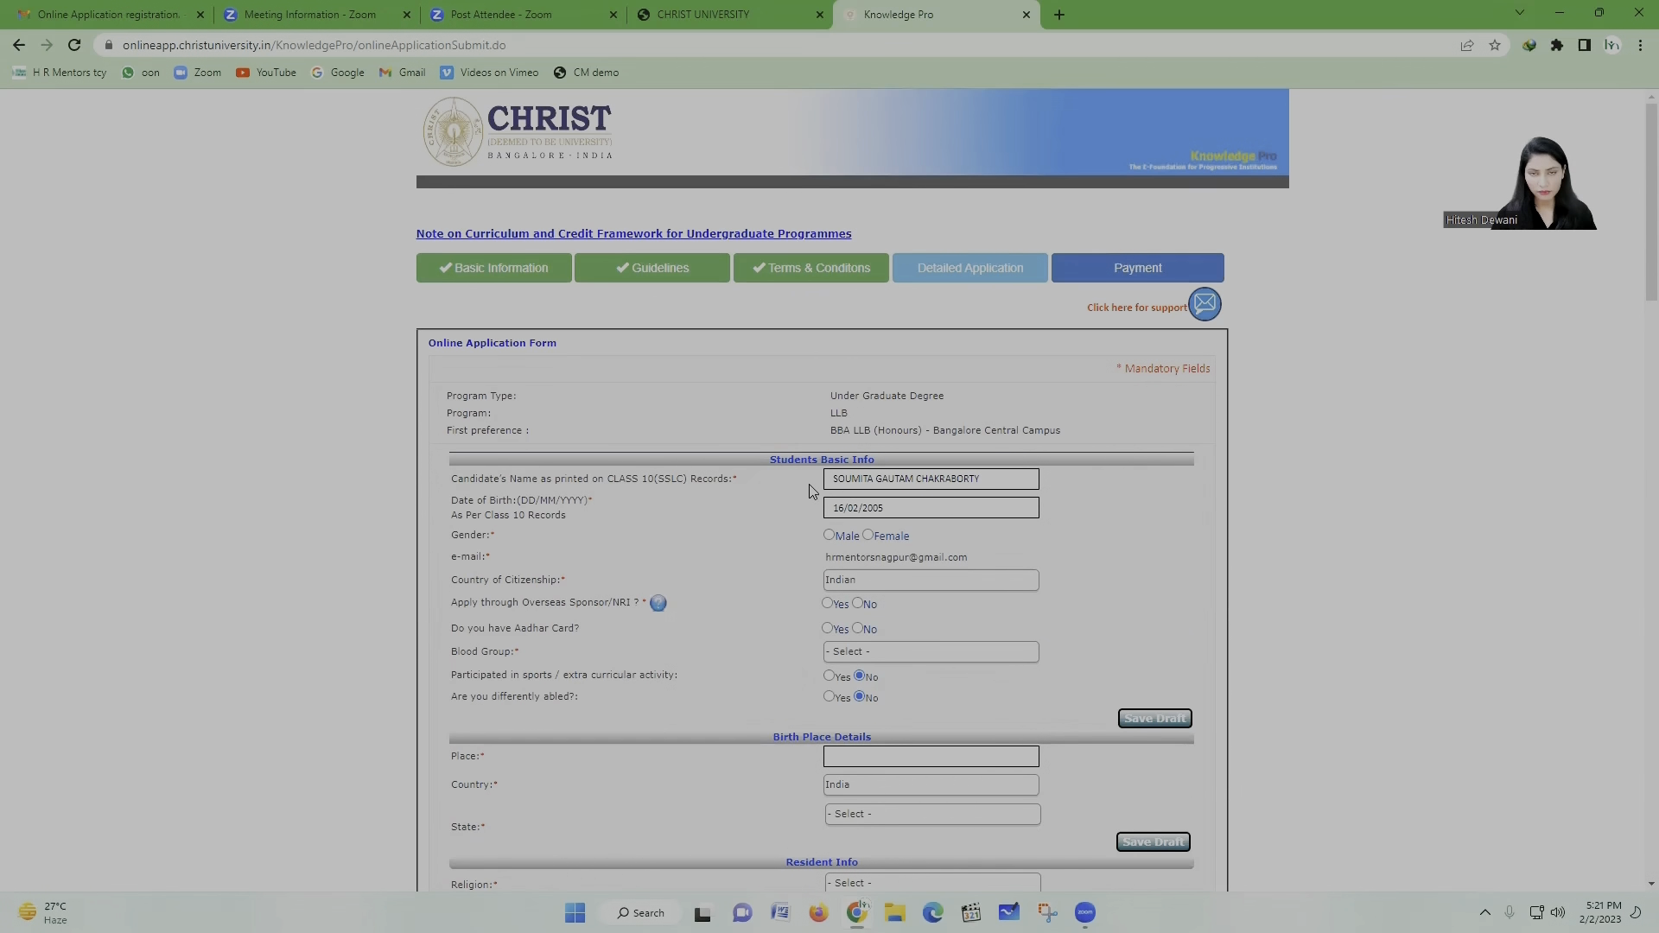
Step: Mark gender Female, NRI sponsorship No and Aadhar card Yes
scroll(812, 490, down, 1)
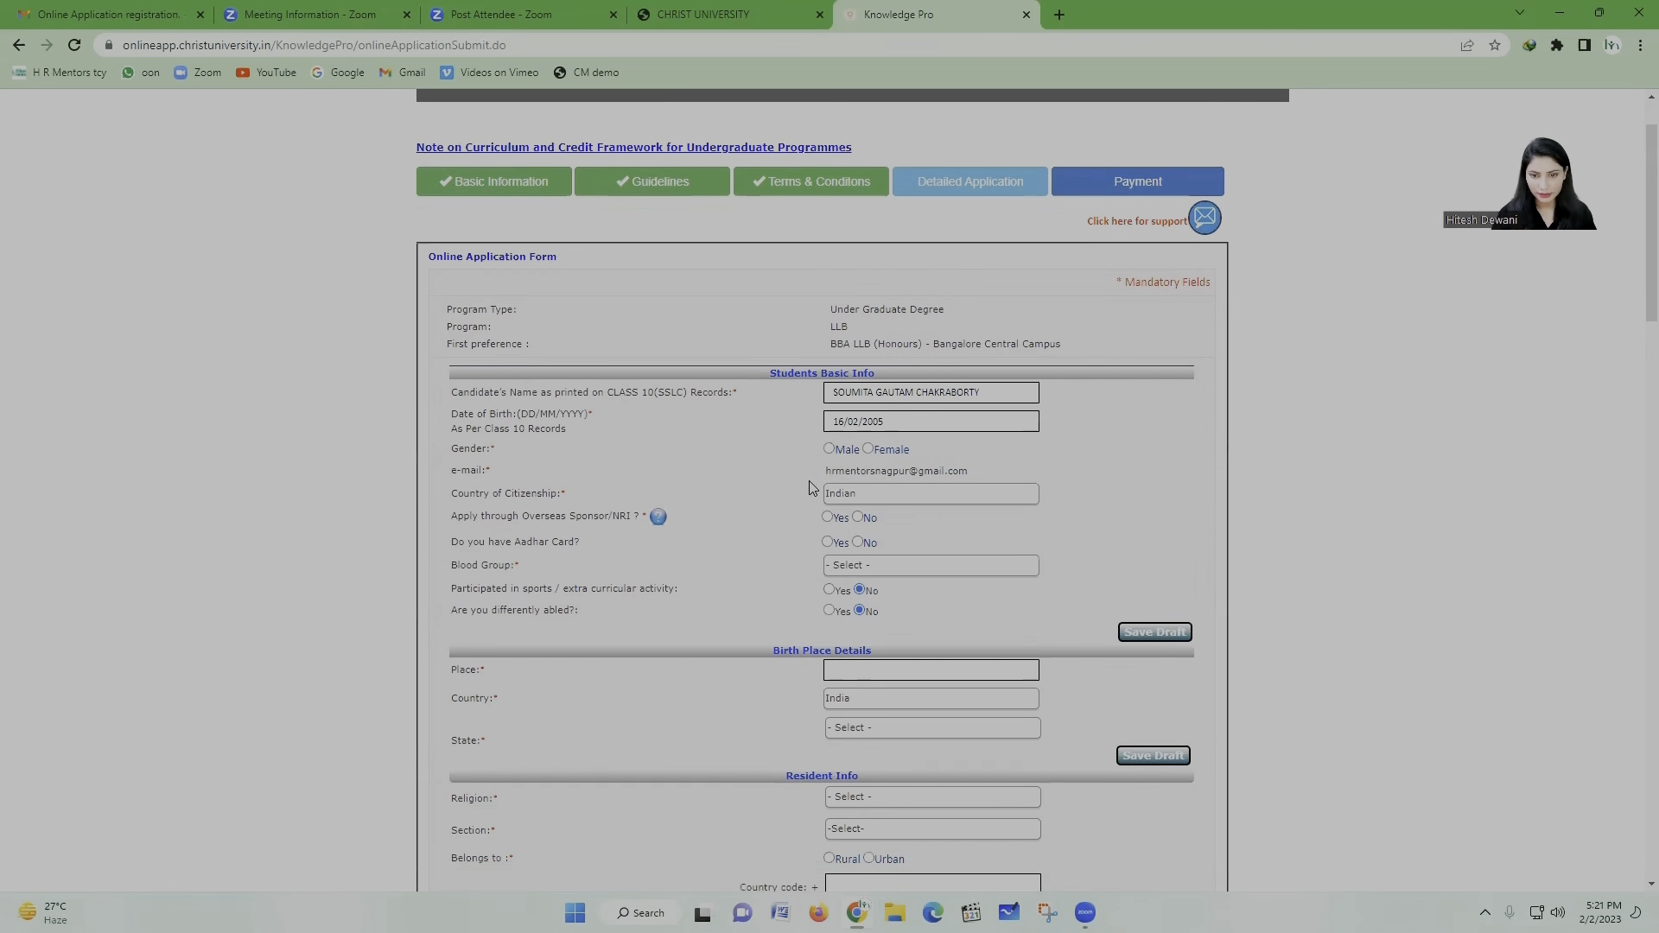
scroll(812, 488, down, 1)
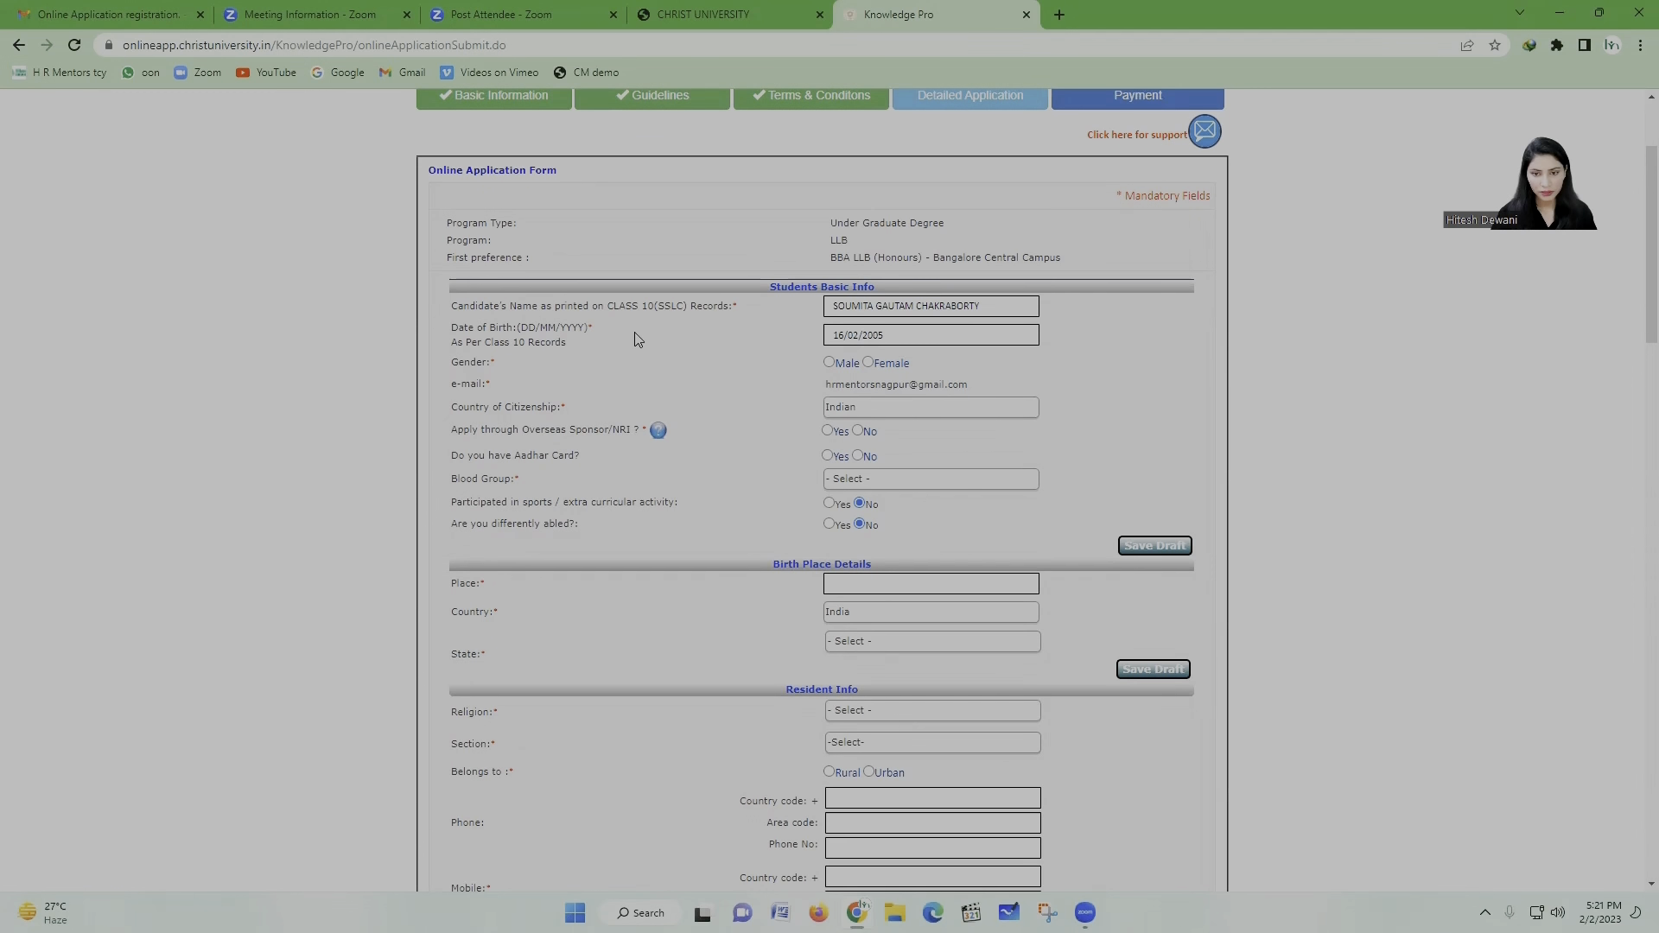
scroll(760, 346, down, 2)
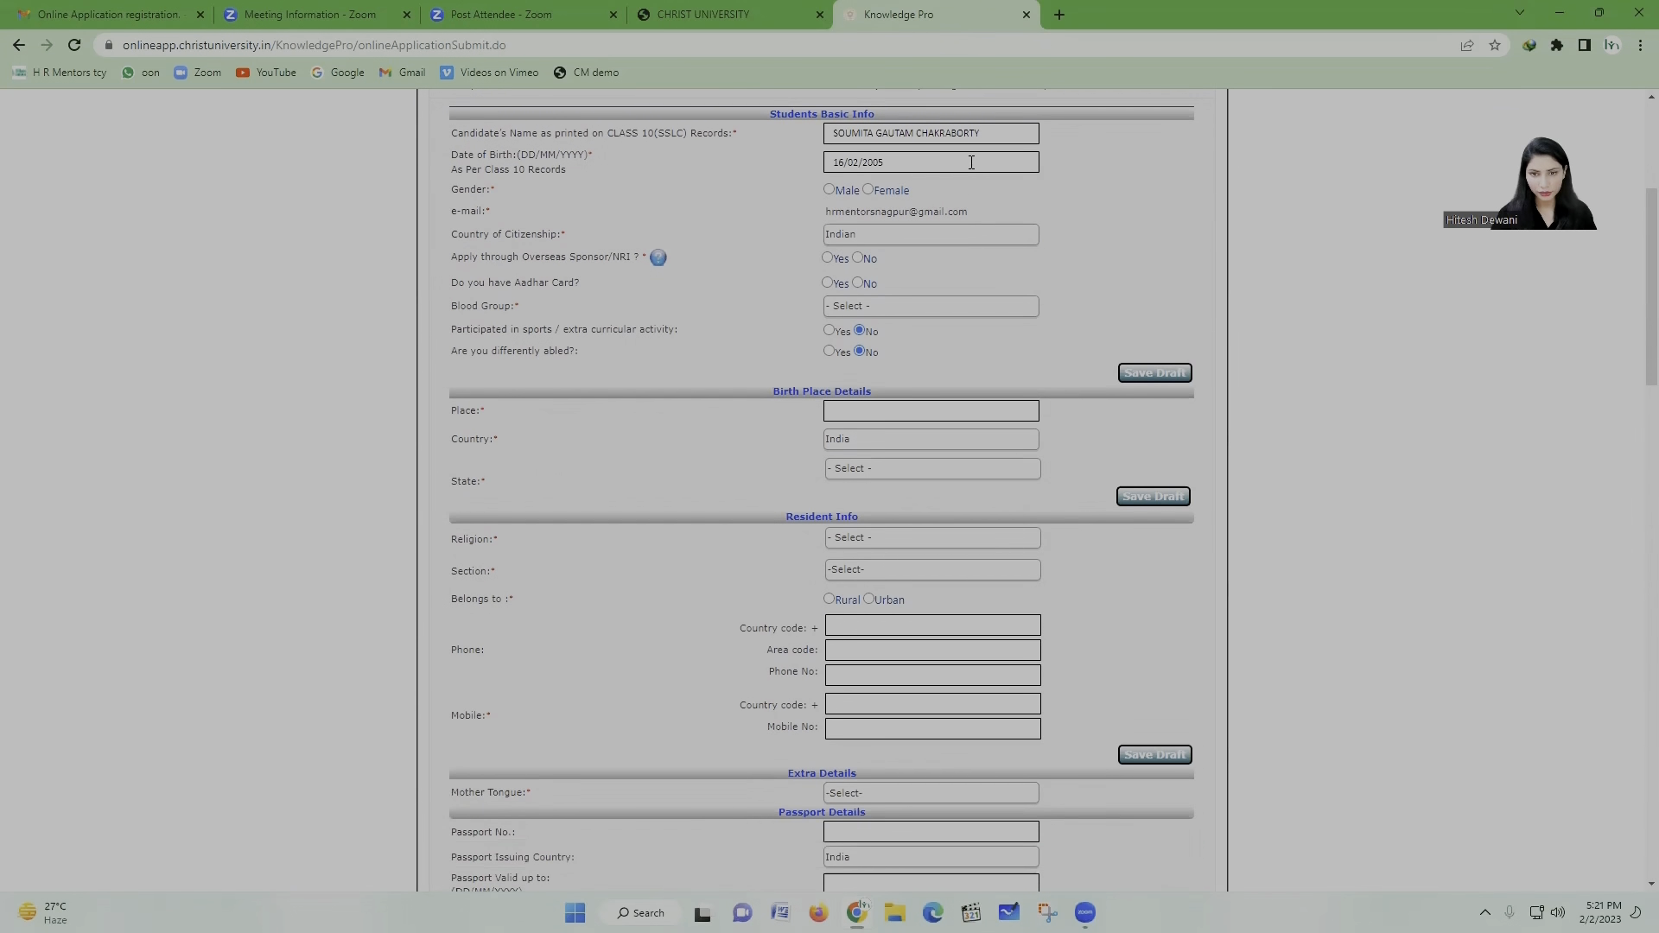
click(868, 189)
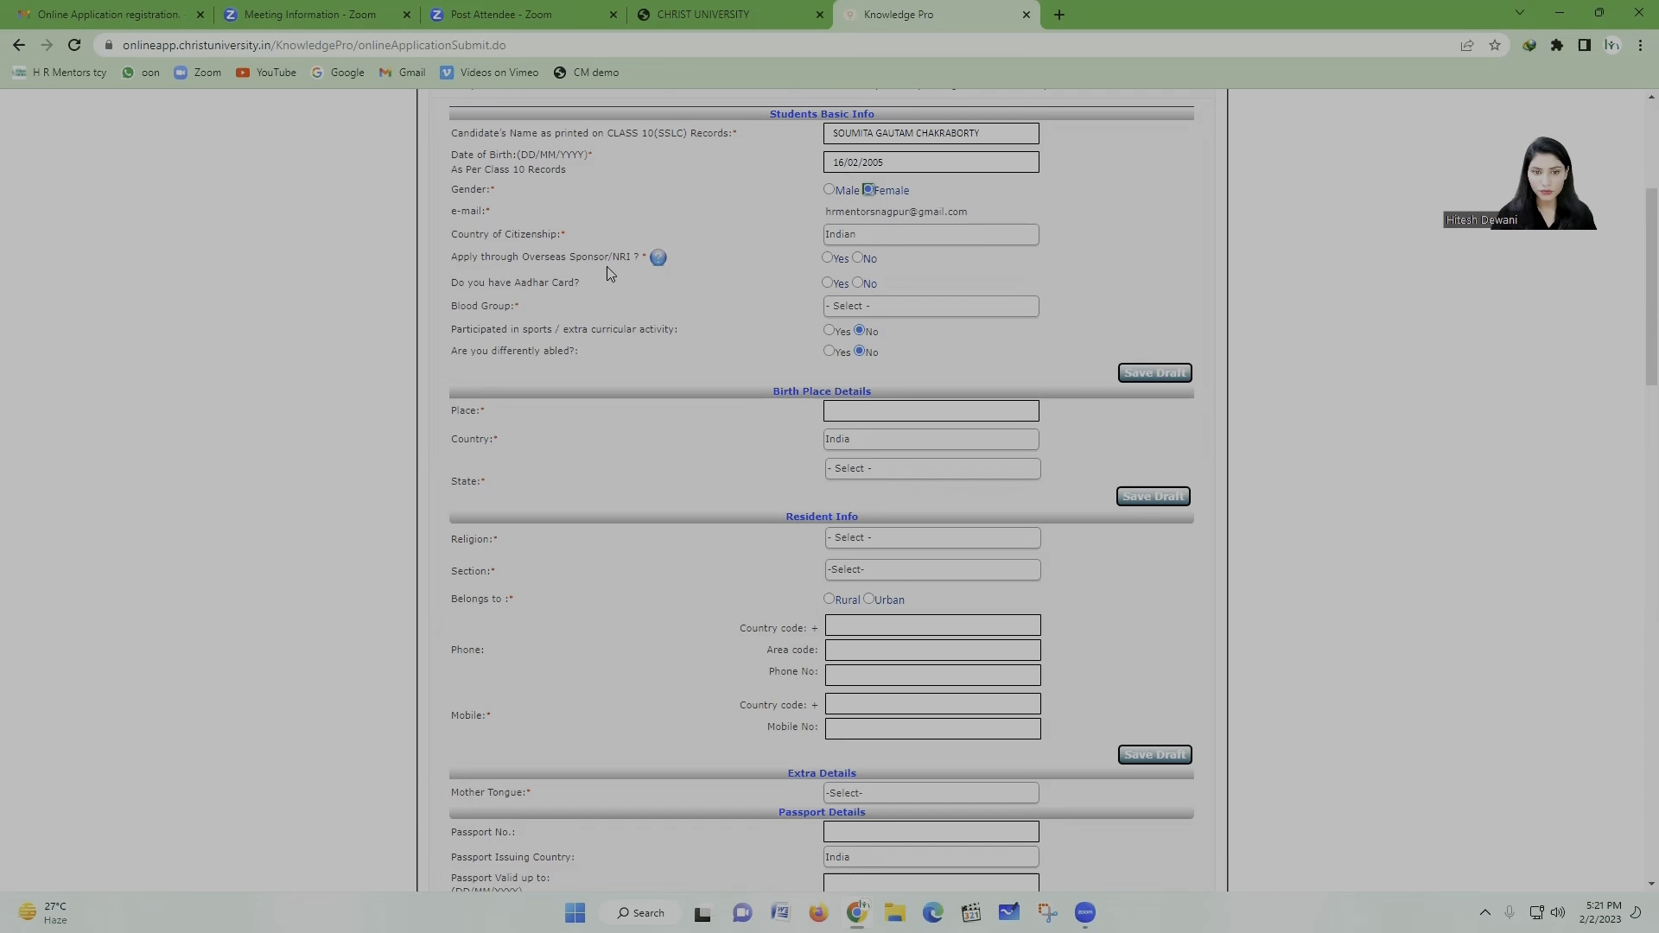
click(858, 260)
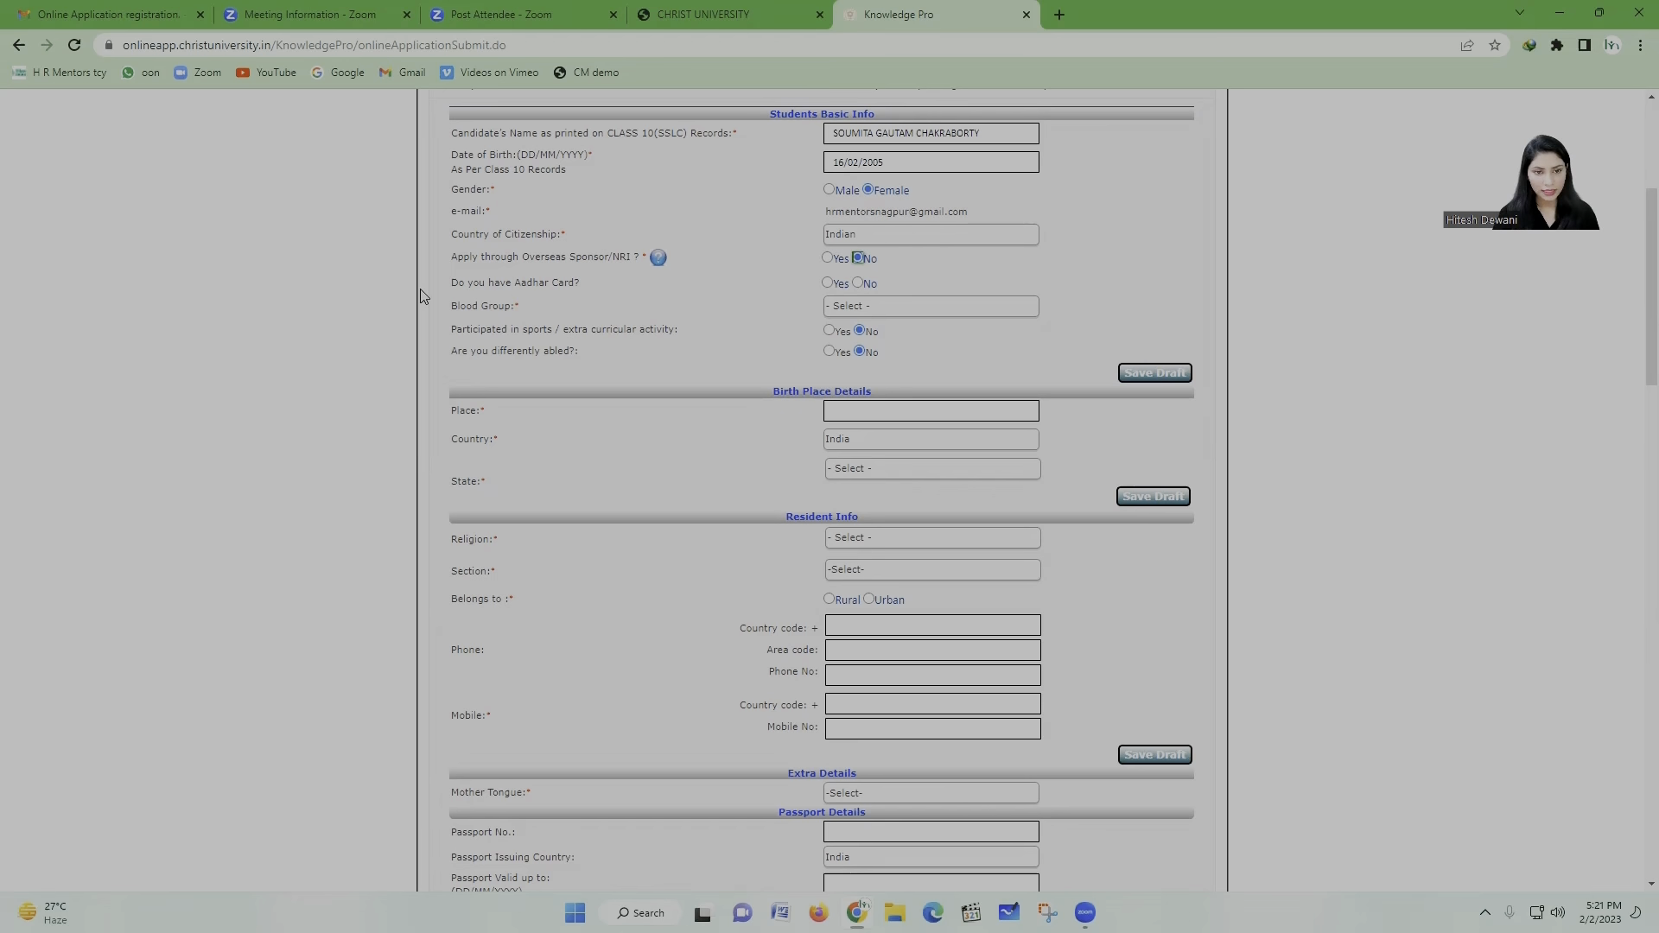
click(829, 283)
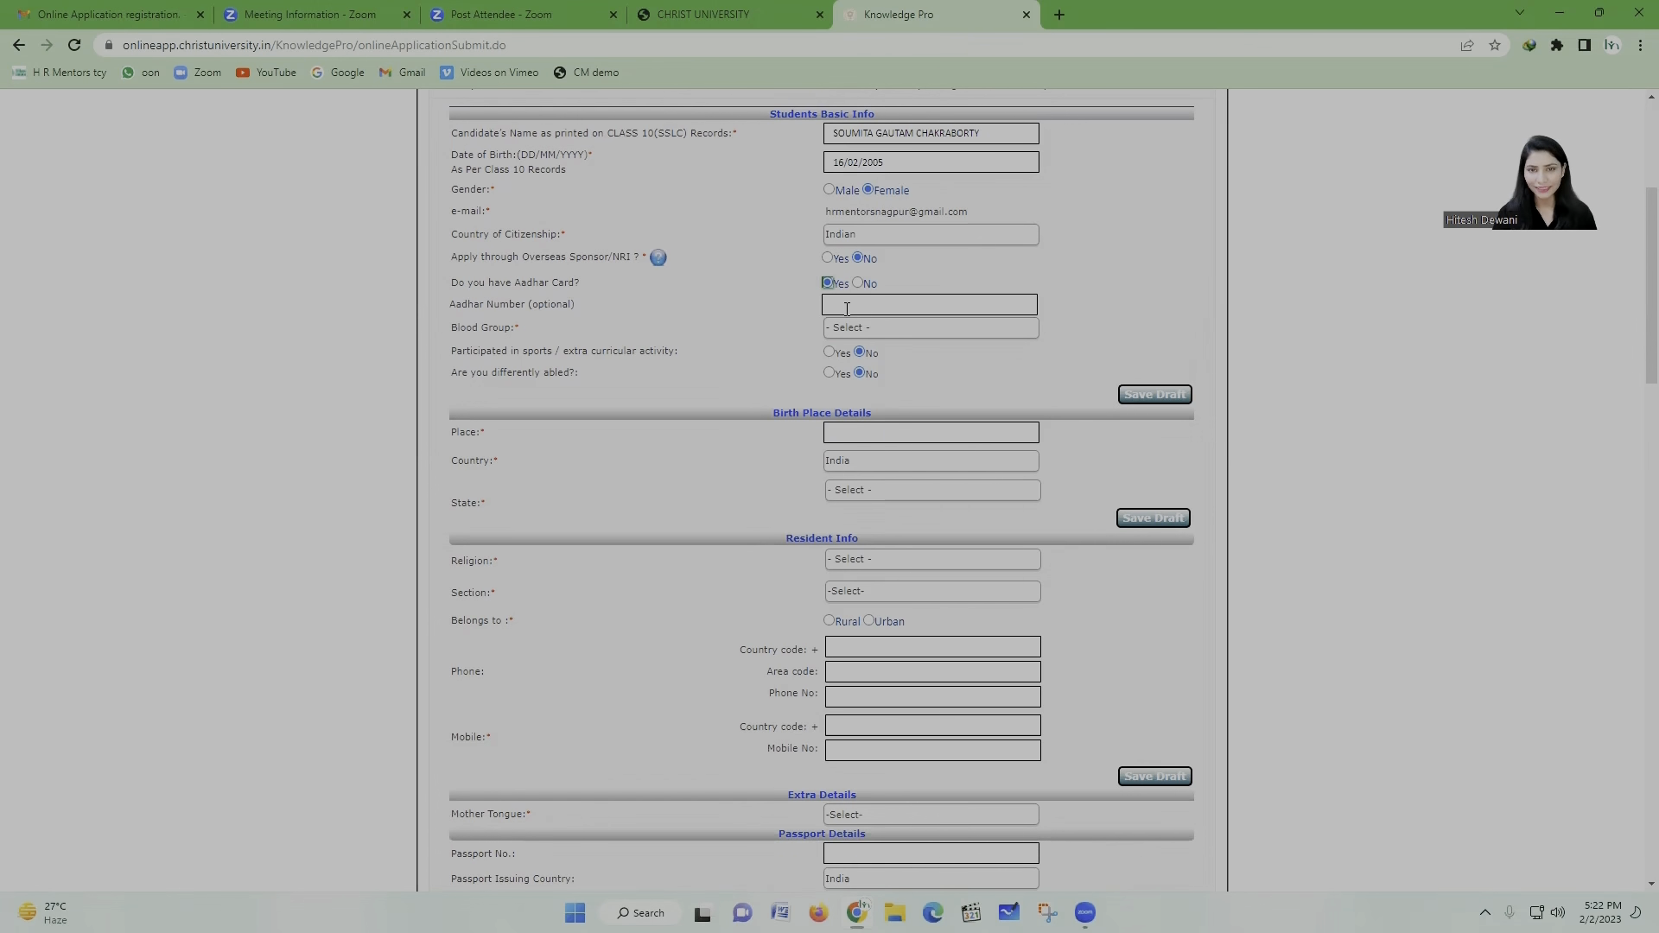
Step: Set the blood group to O+ve
scroll(550, 331, down, 1)
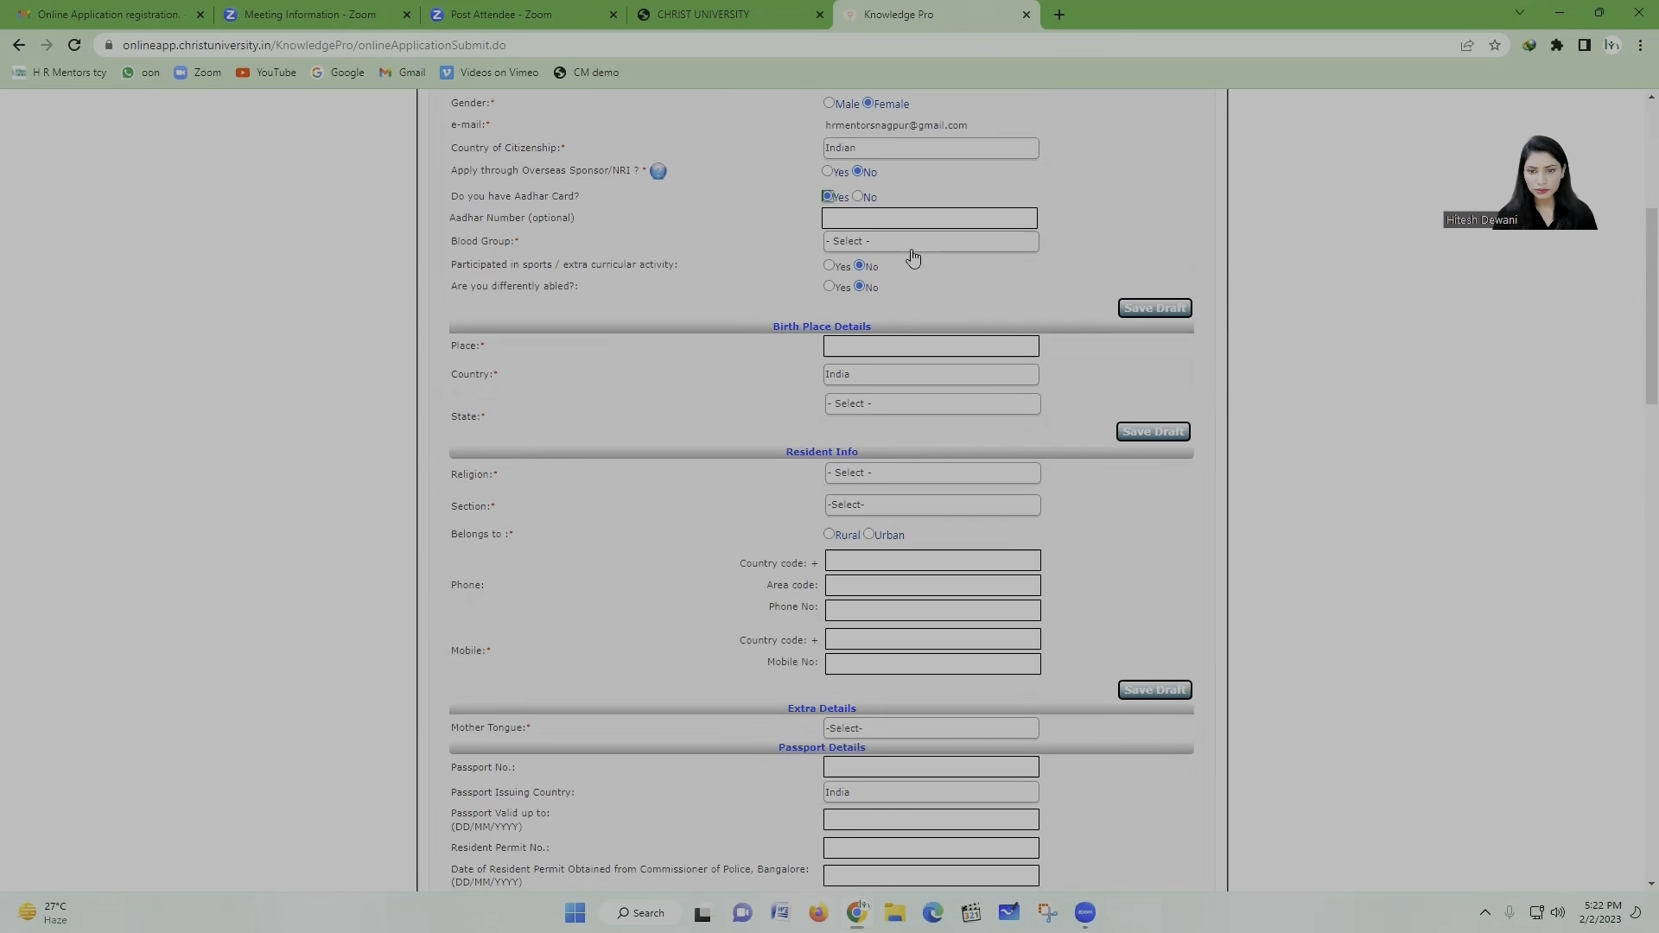
click(911, 244)
click(847, 273)
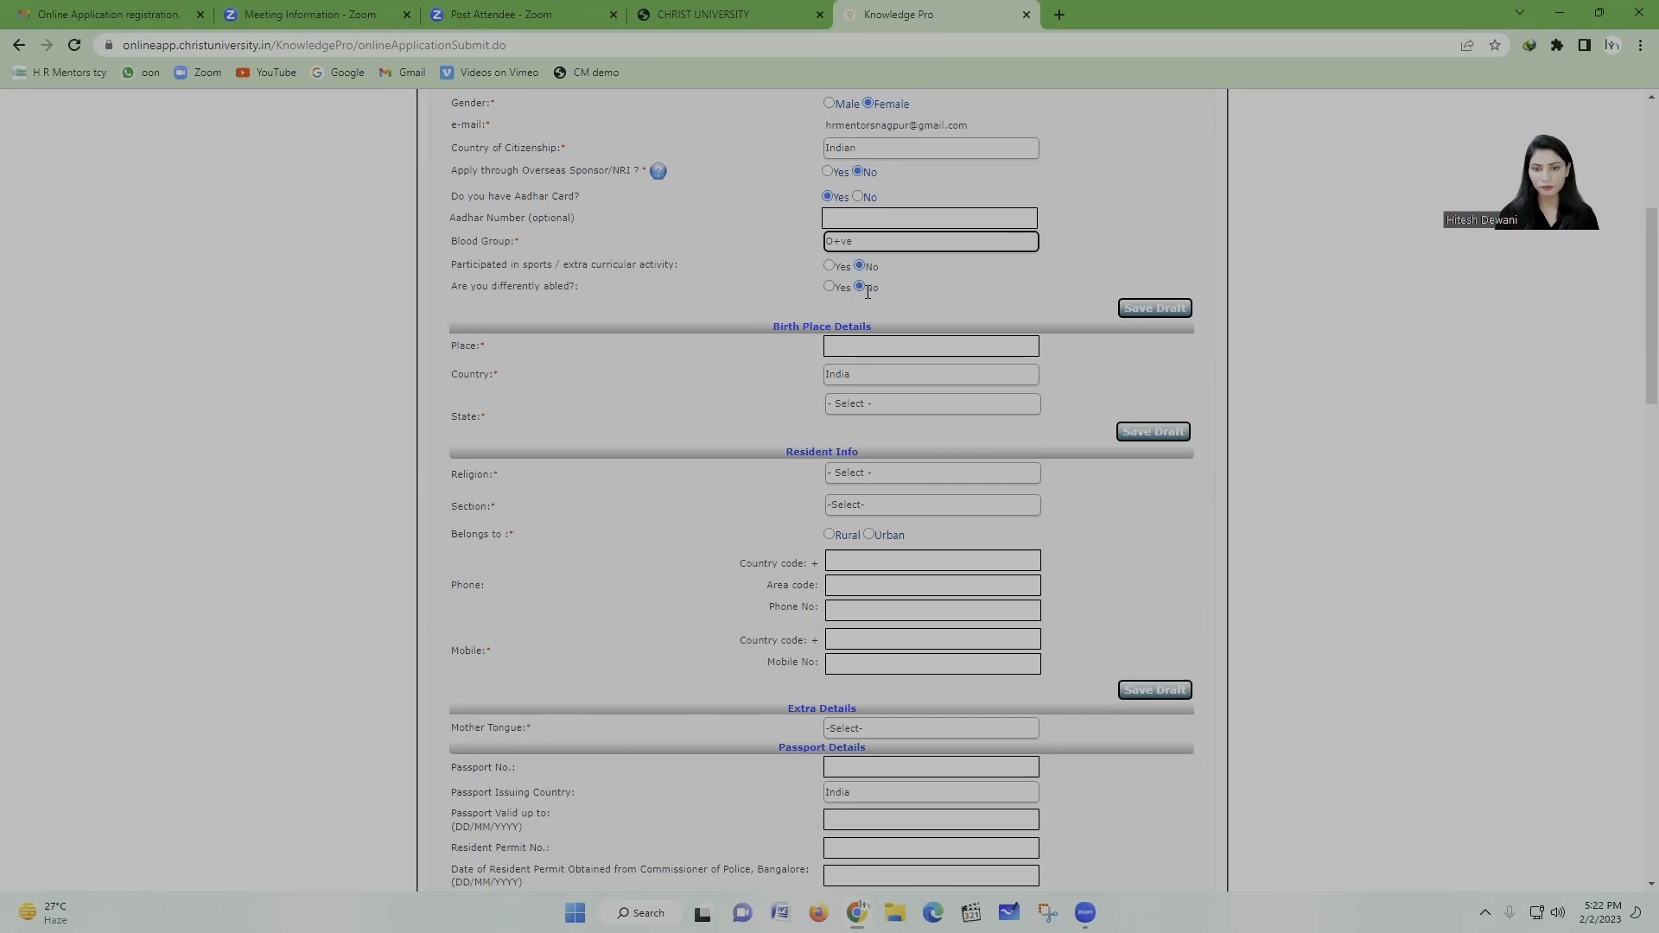
Step: Select West Bengal as the birth-place state, then return to the Place field to fix its spelling
scroll(708, 445, down, 2)
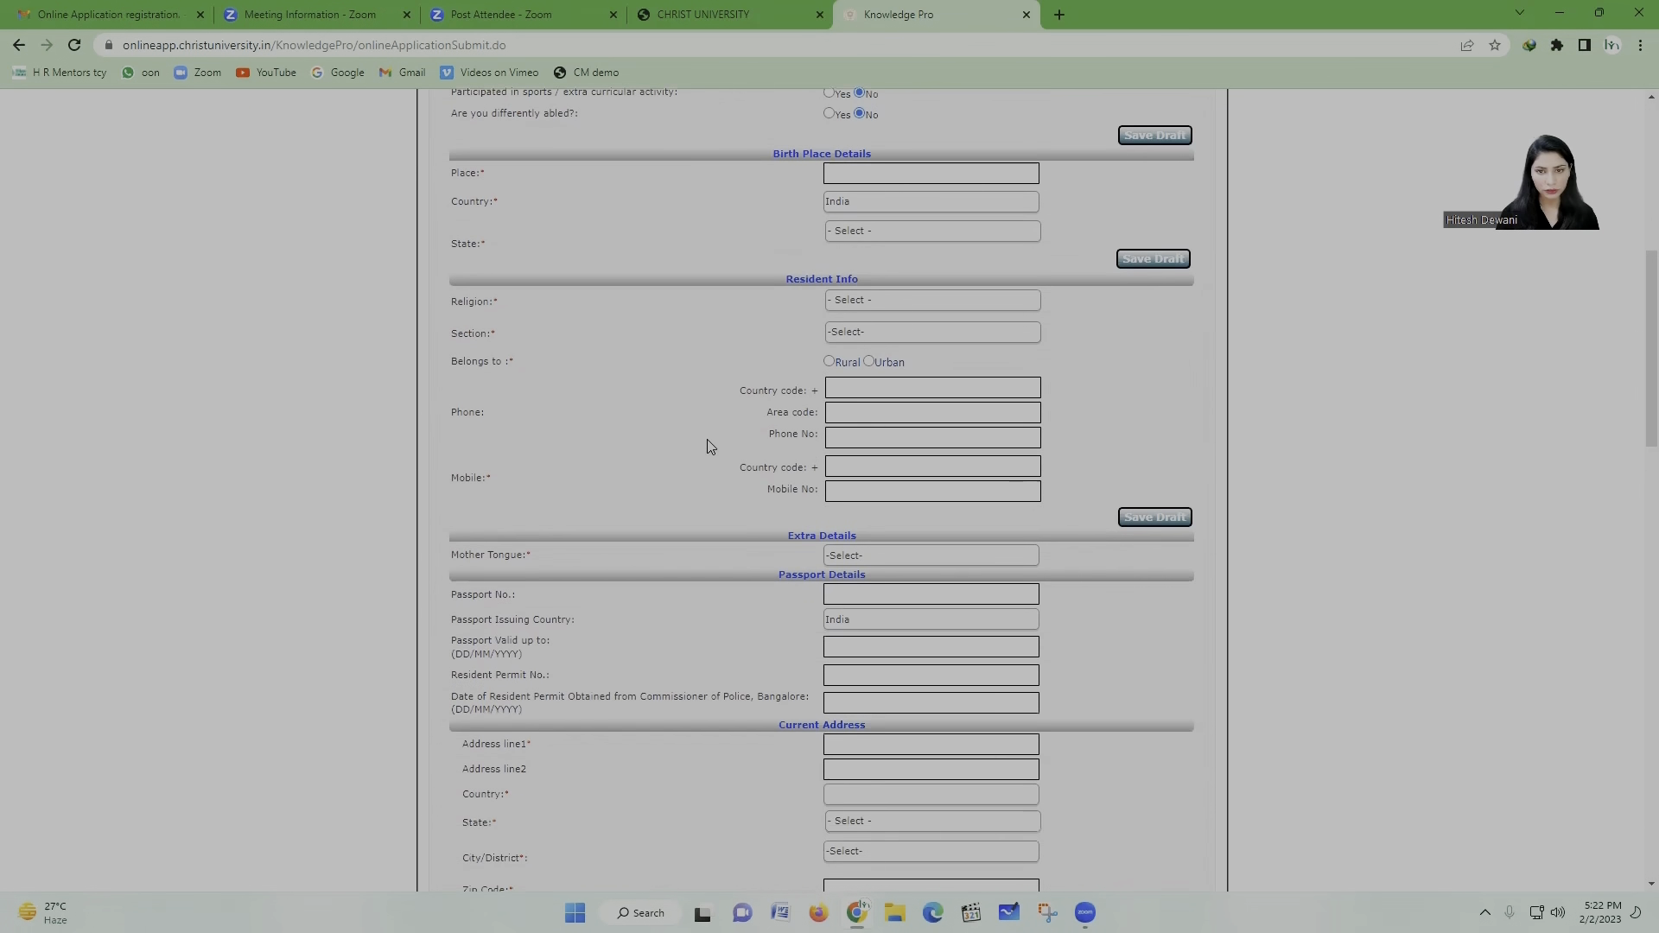
scroll(722, 432, up, 1)
click(885, 260)
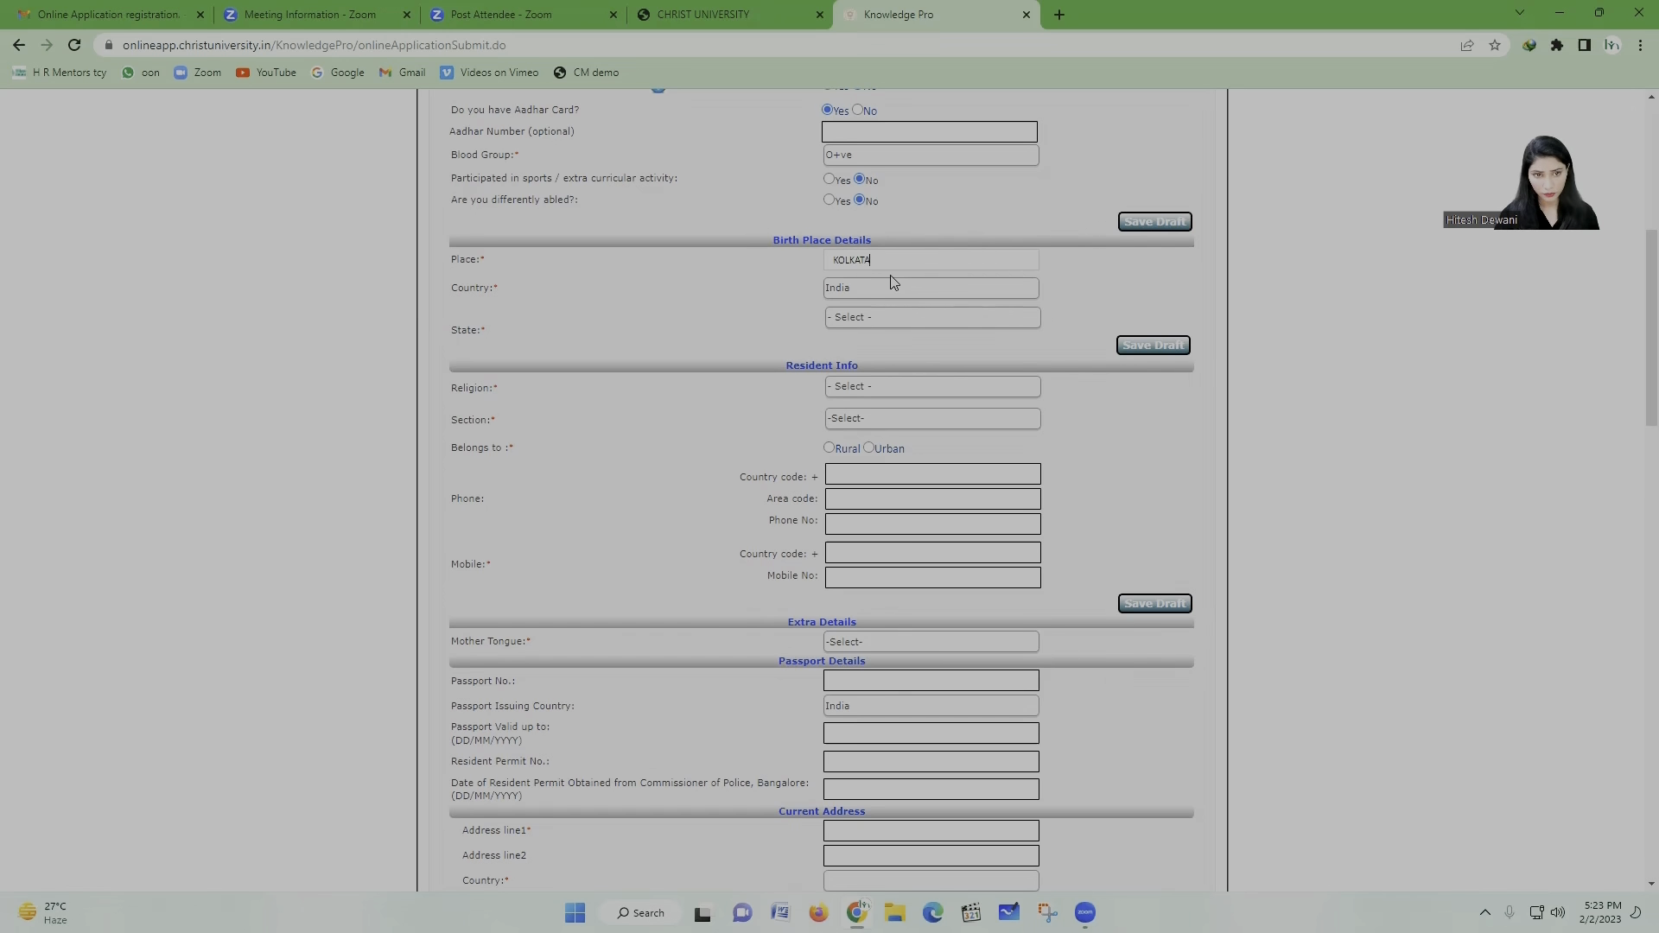
click(882, 324)
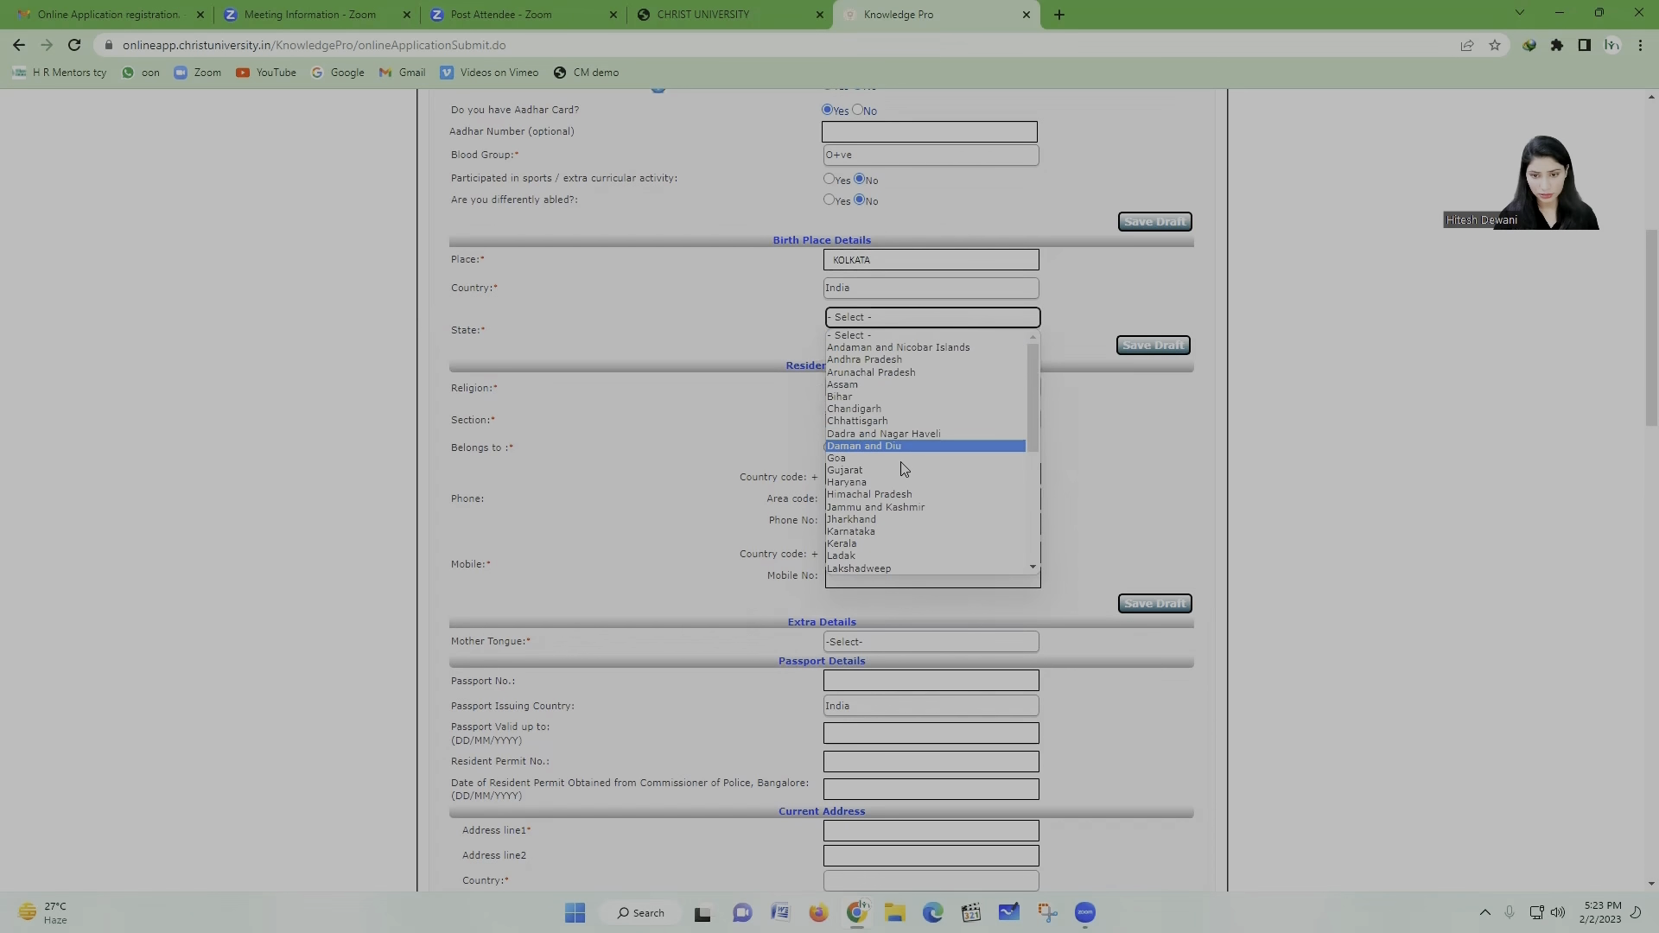
scroll(926, 519, down, 6)
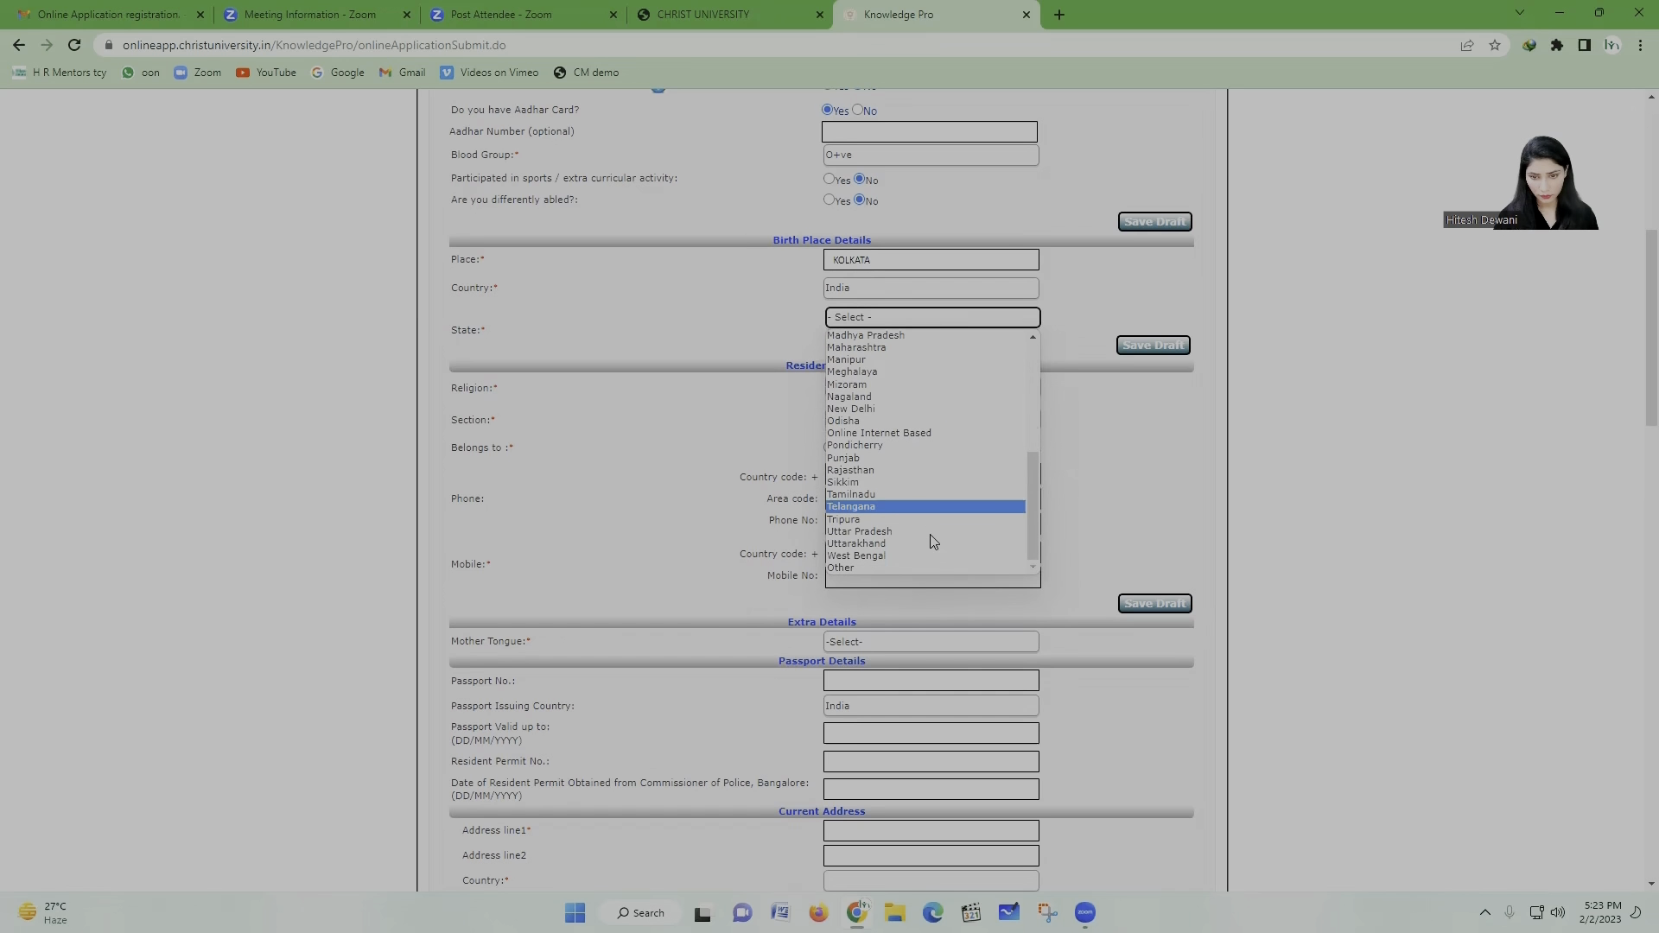
click(920, 557)
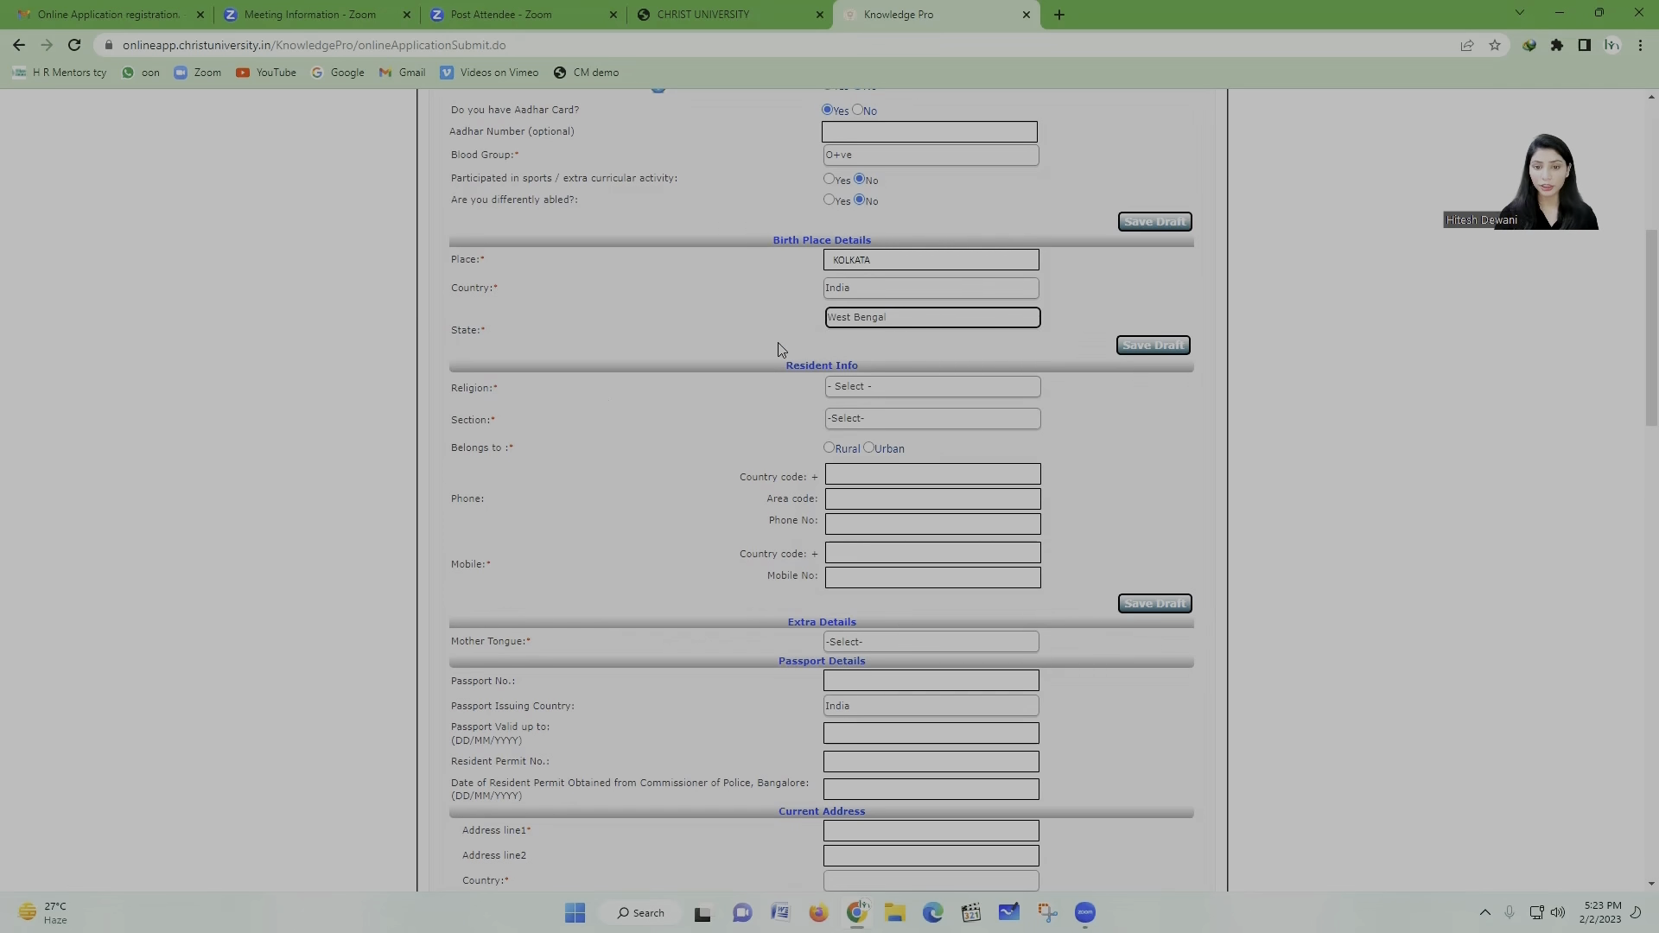
click(839, 260)
Step: Correct the birth place to KOLKATA and set religion to Hinduism
text(O)
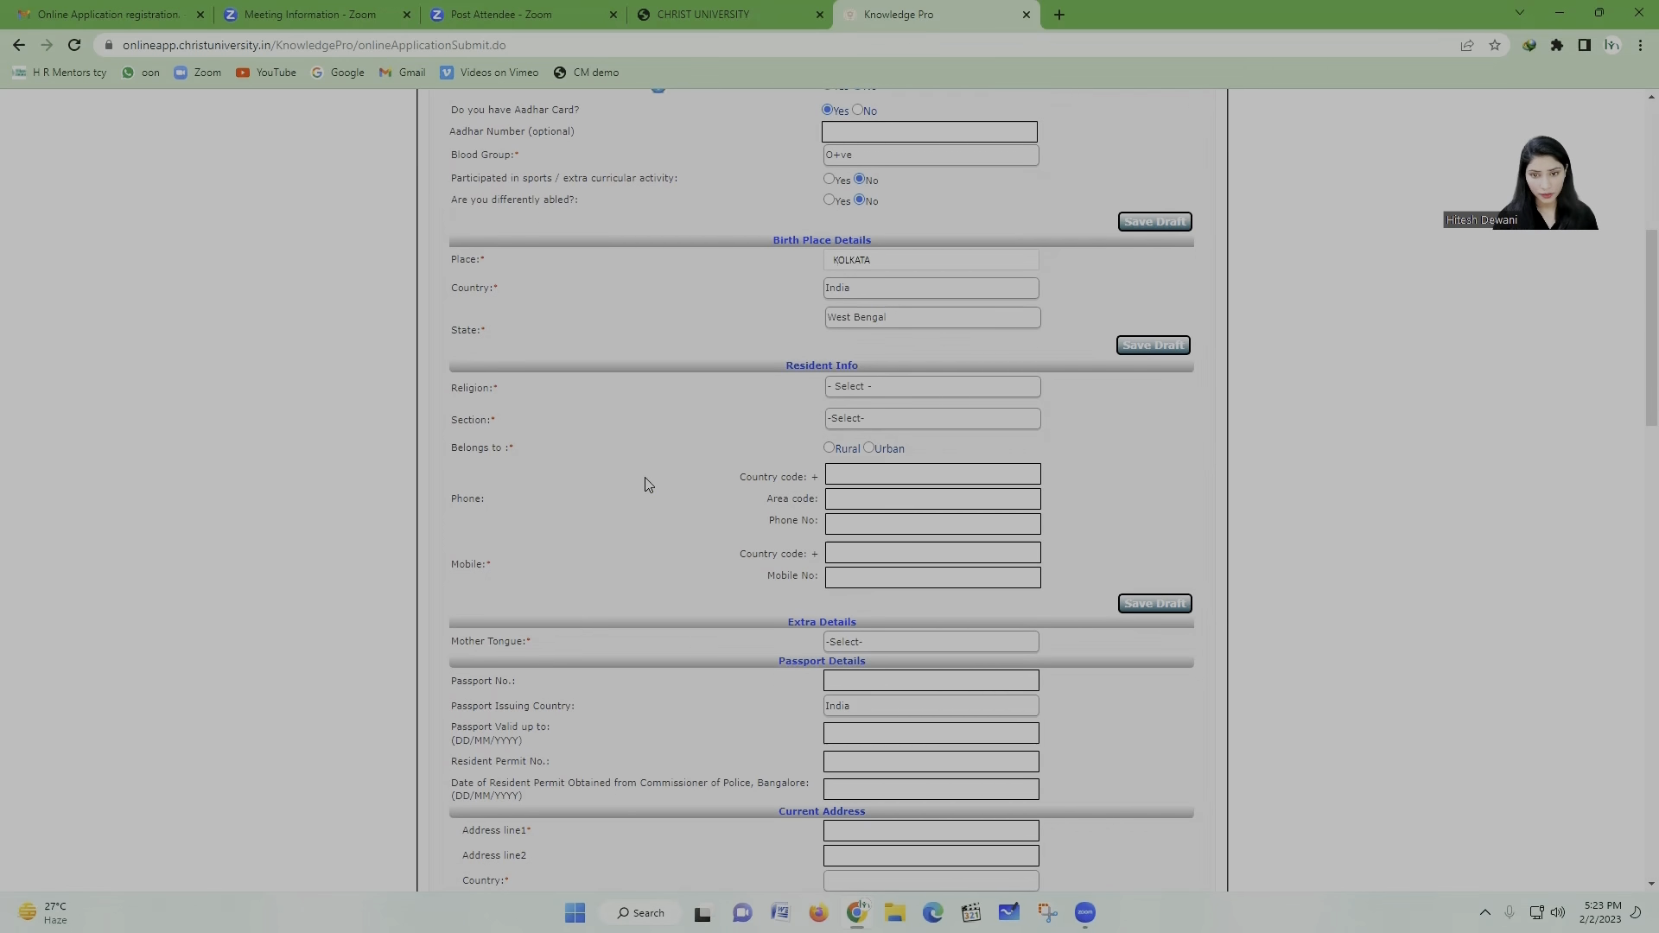
scroll(646, 482, down, 1)
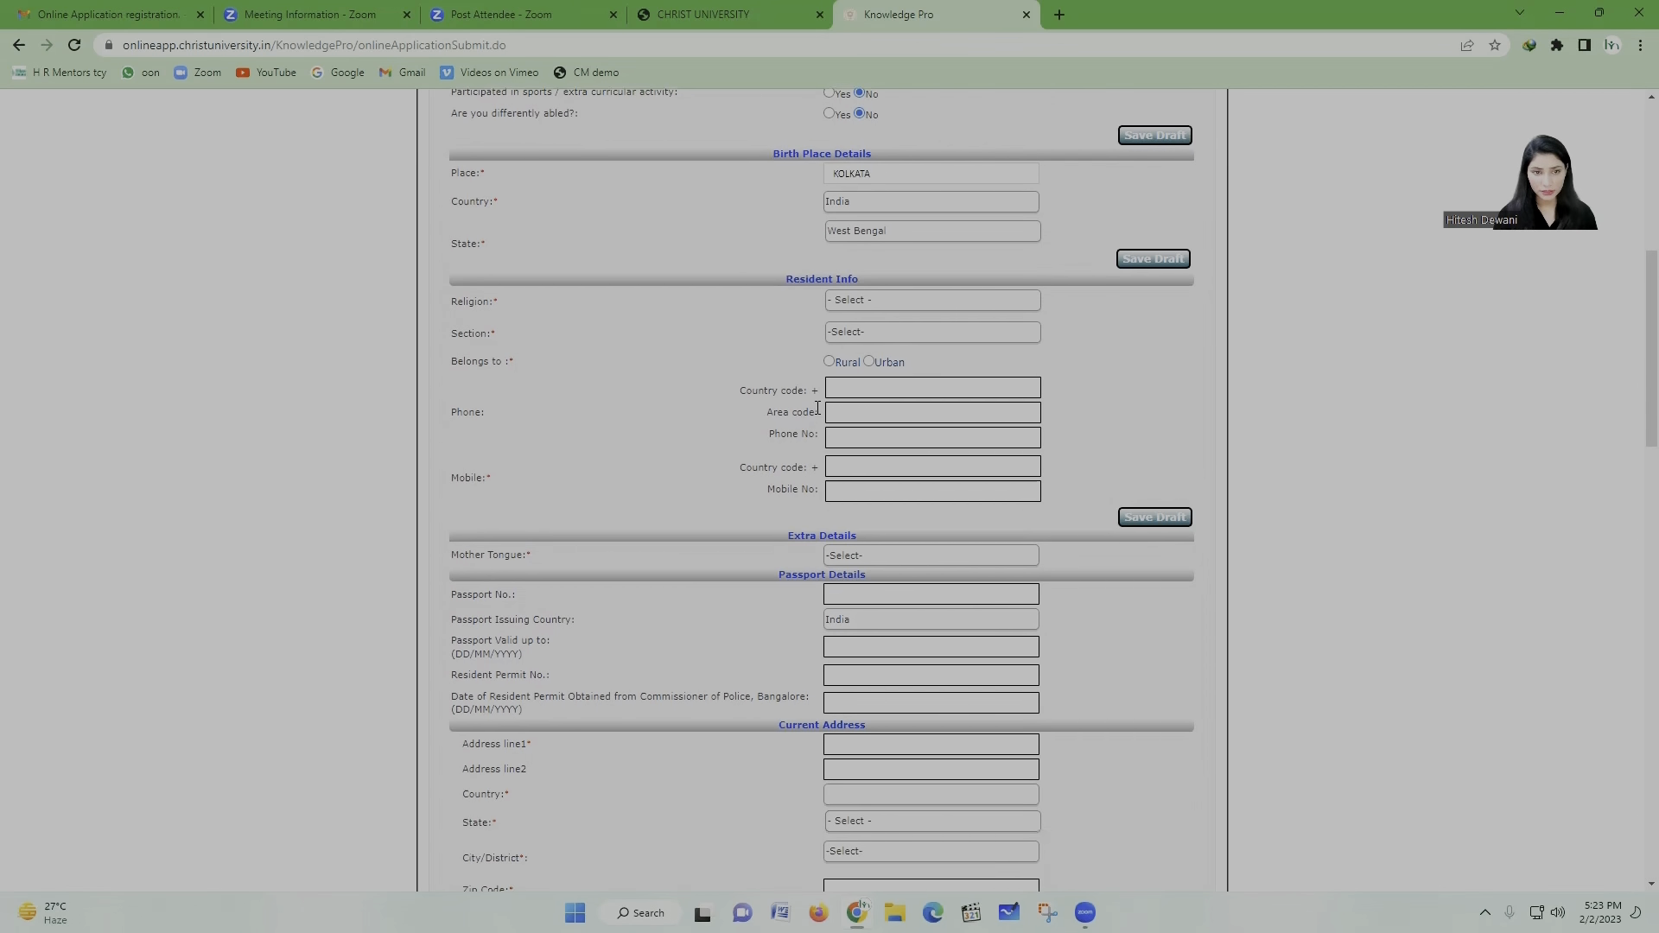
click(913, 308)
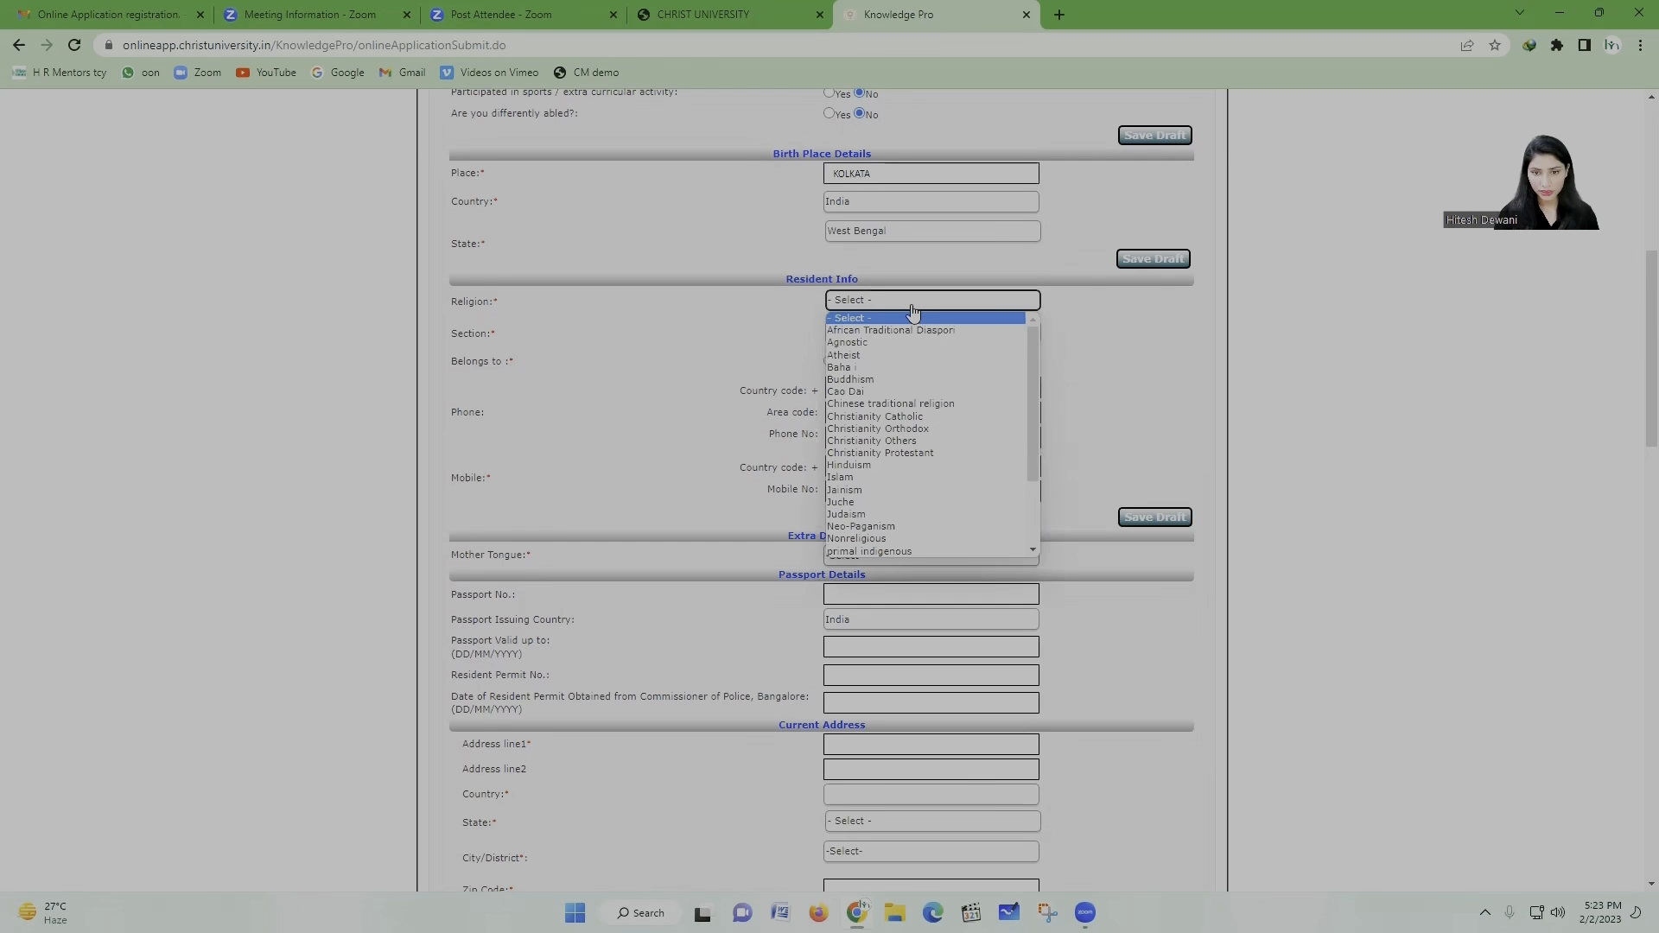
click(876, 470)
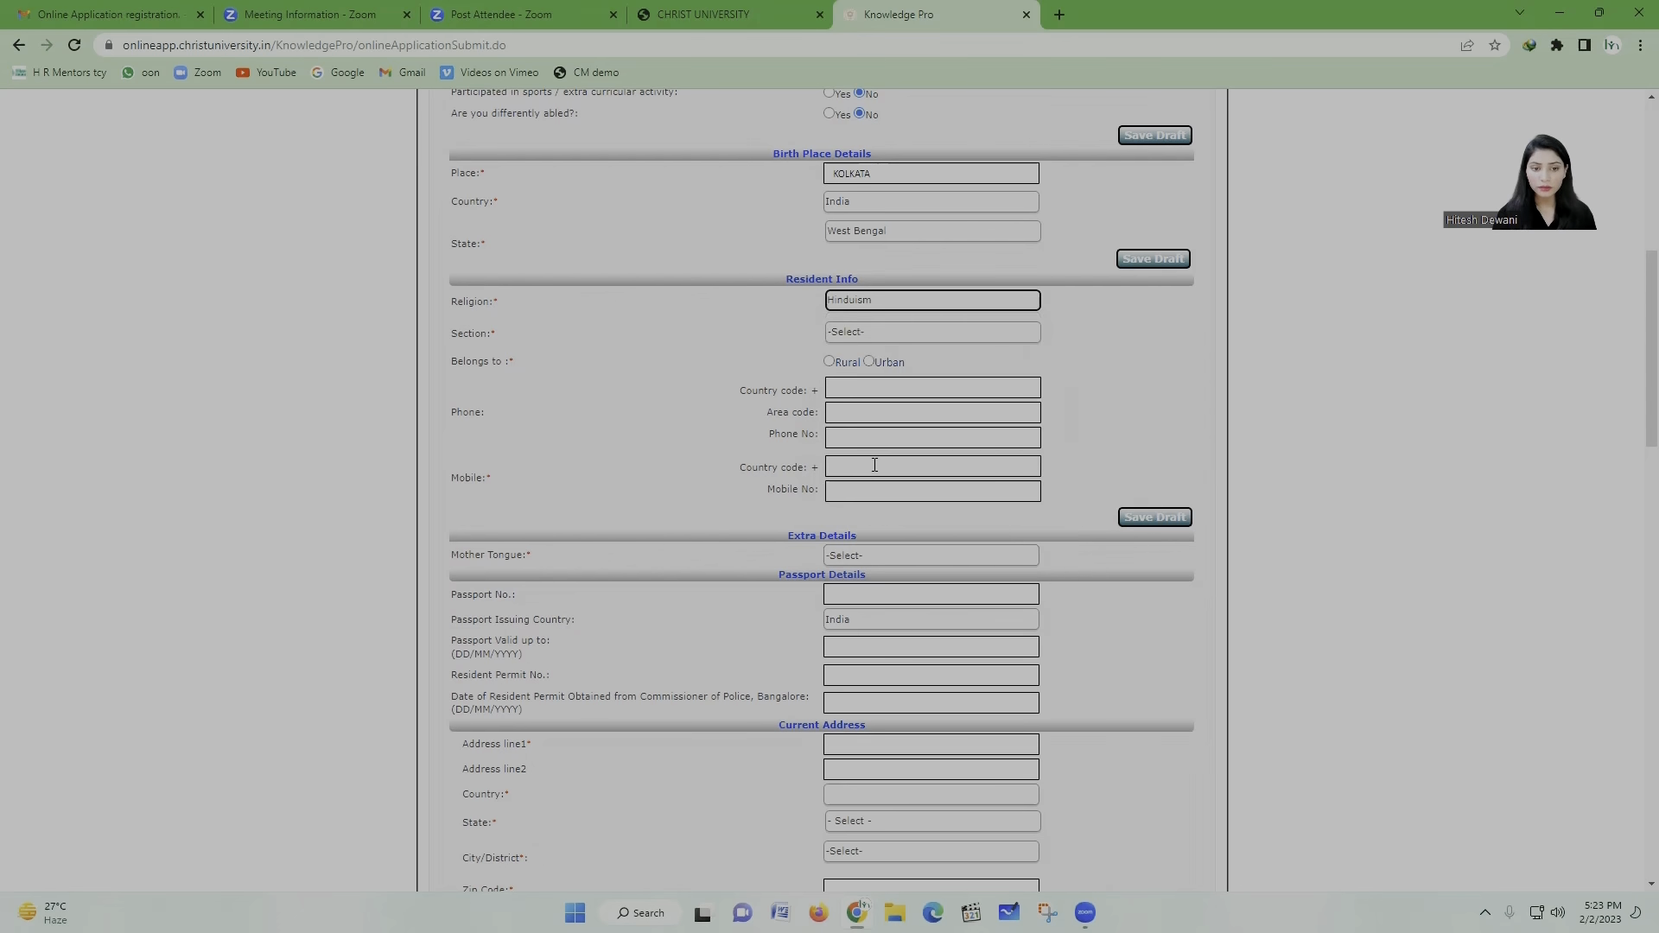
Step: Set the section to General and mark residence as Urban
click(890, 333)
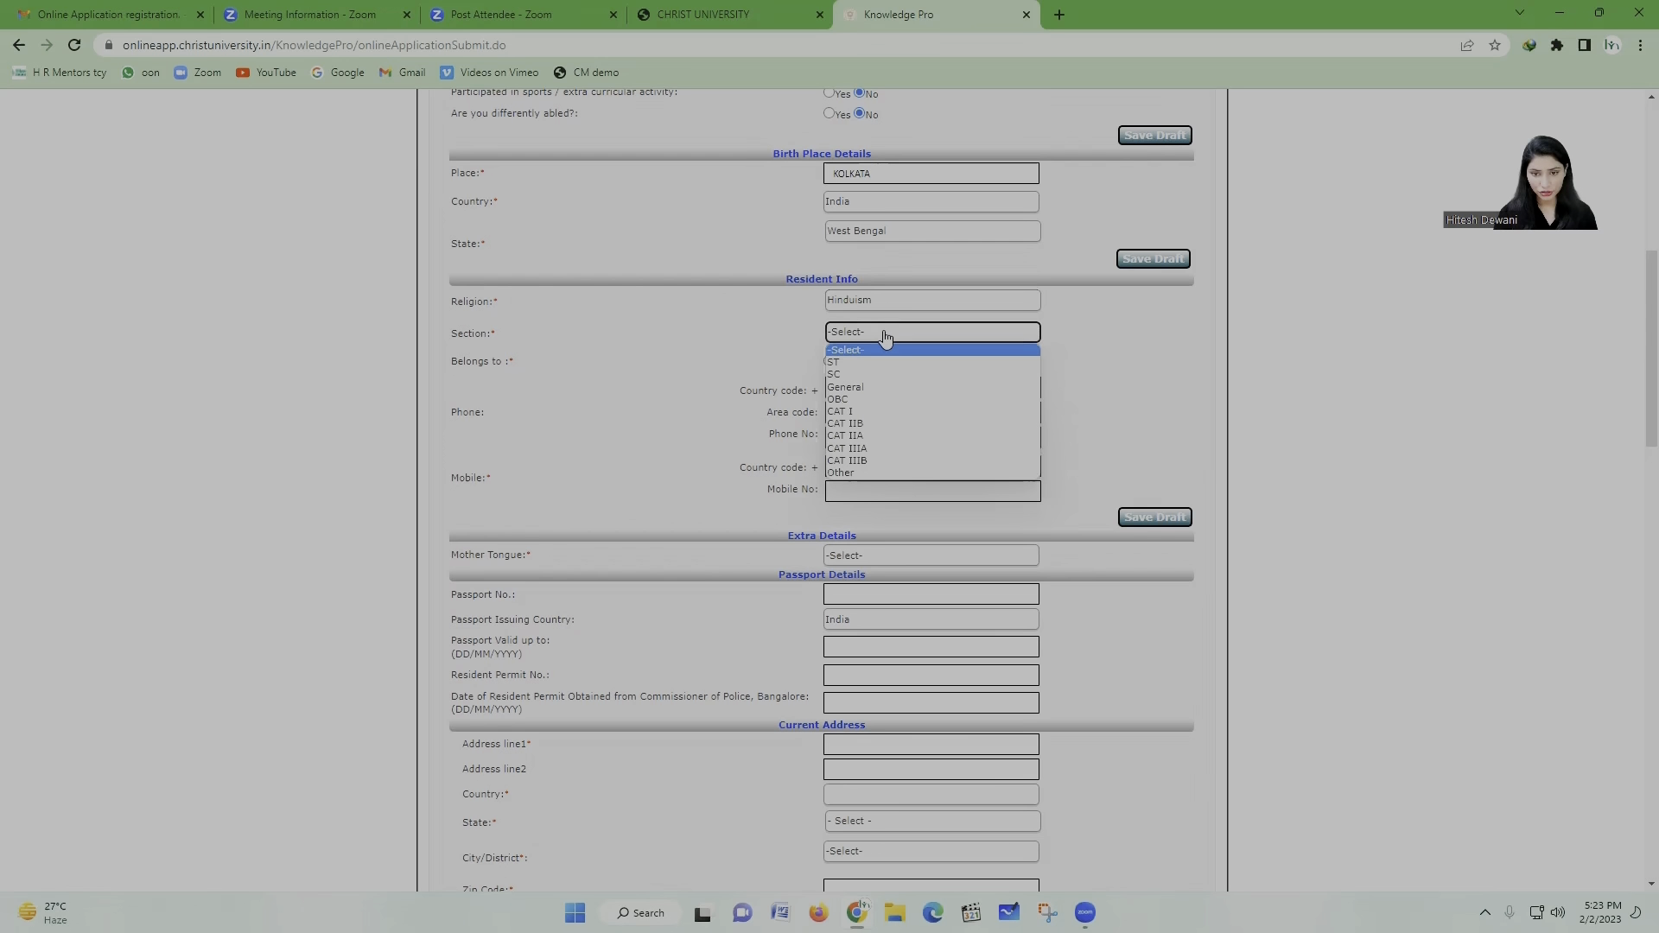
click(880, 388)
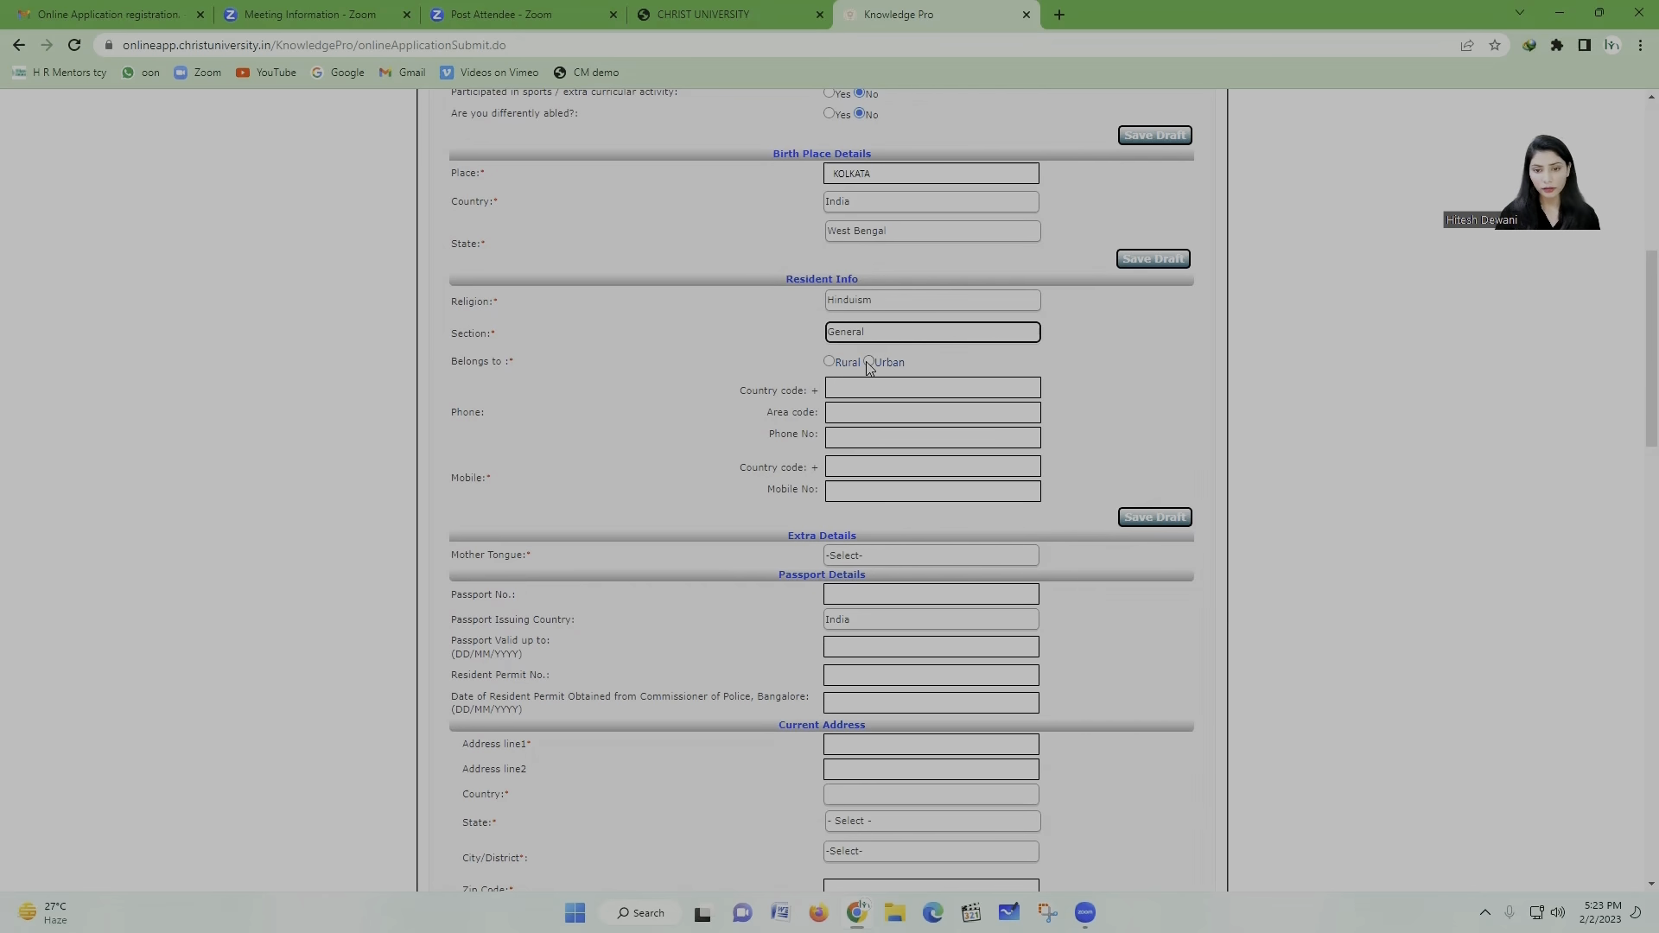
click(869, 362)
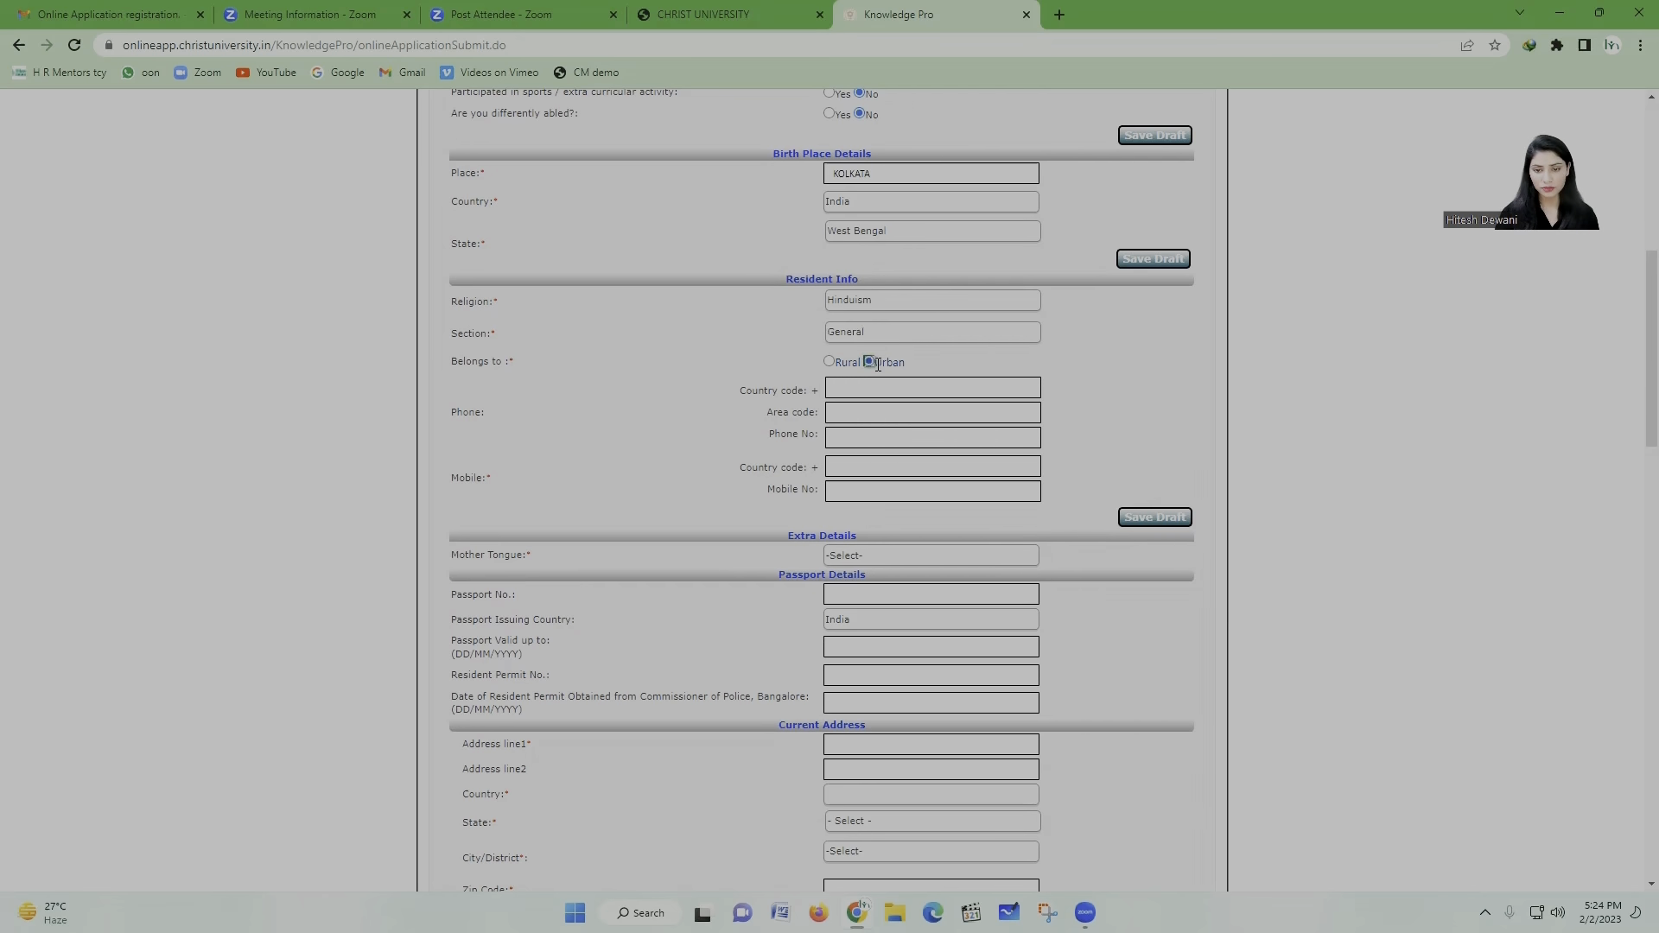
scroll(637, 438, down, 1)
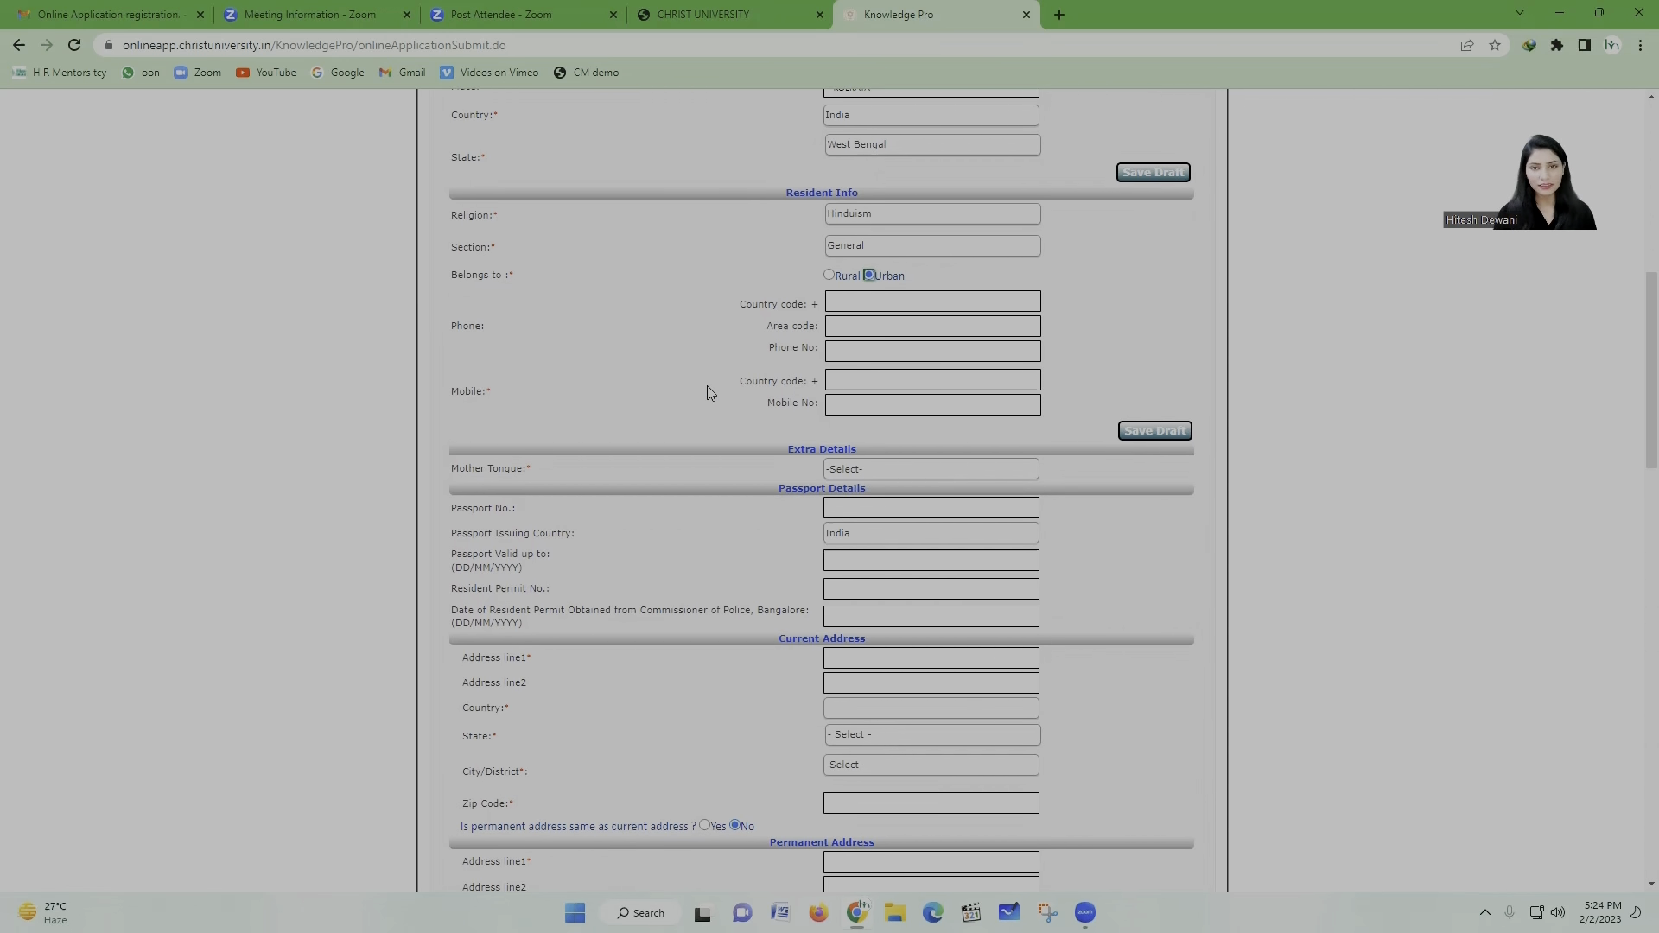
Step: Enter mobile country code 91 and start typing the mobile number
scroll(709, 384, down, 1)
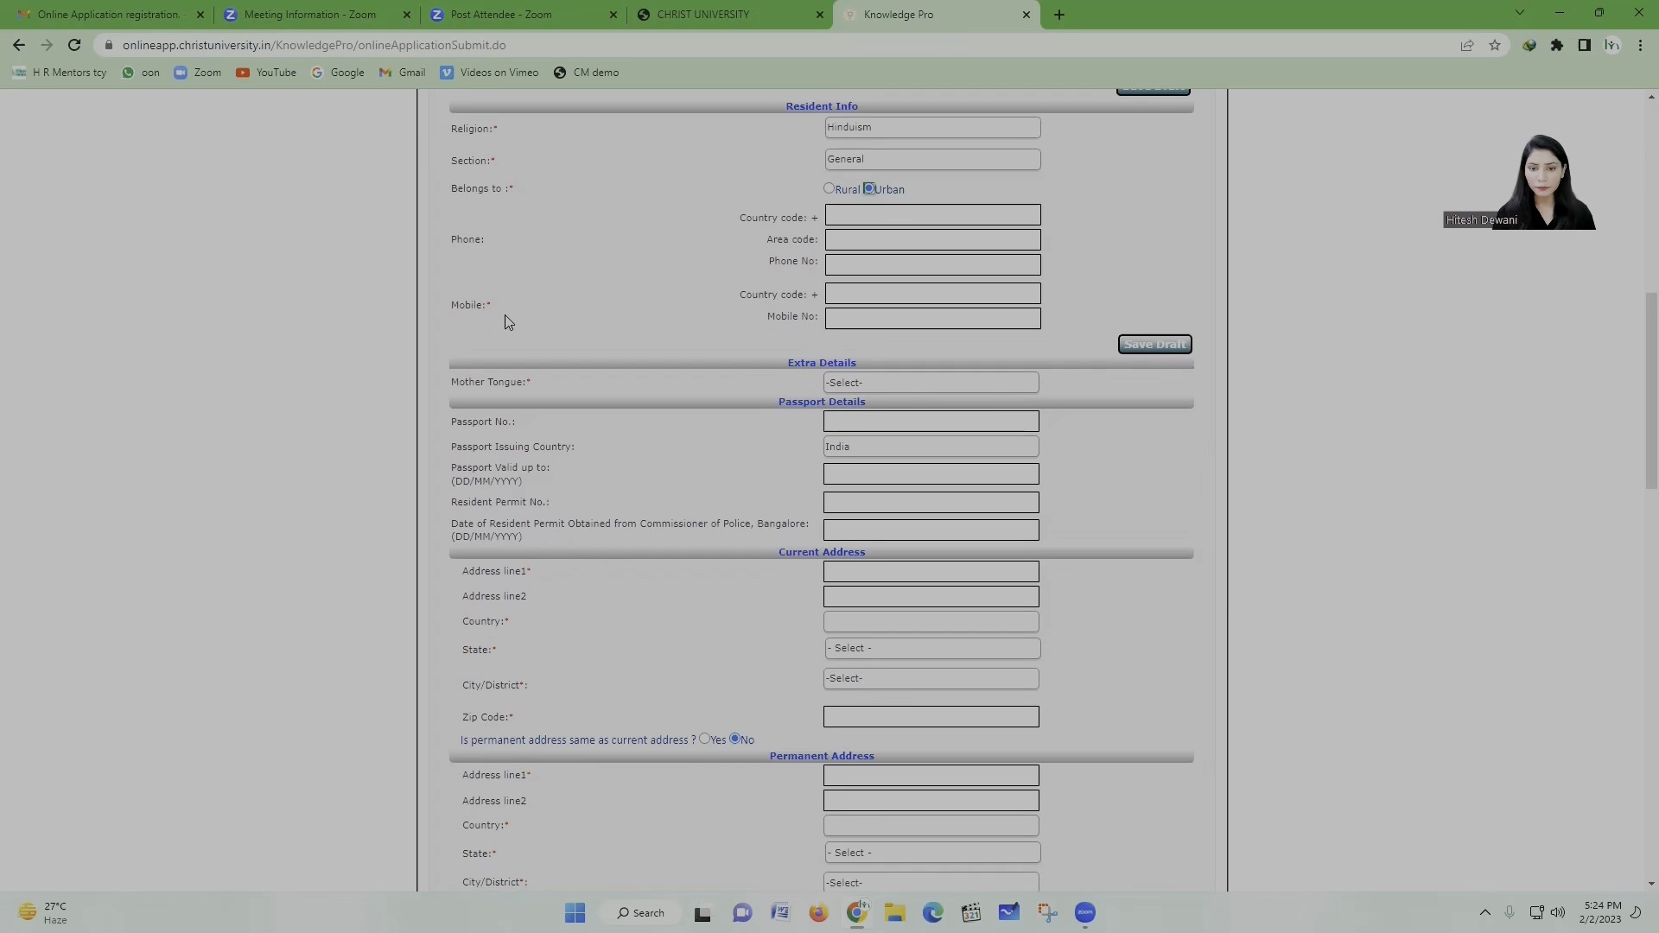
click(863, 294)
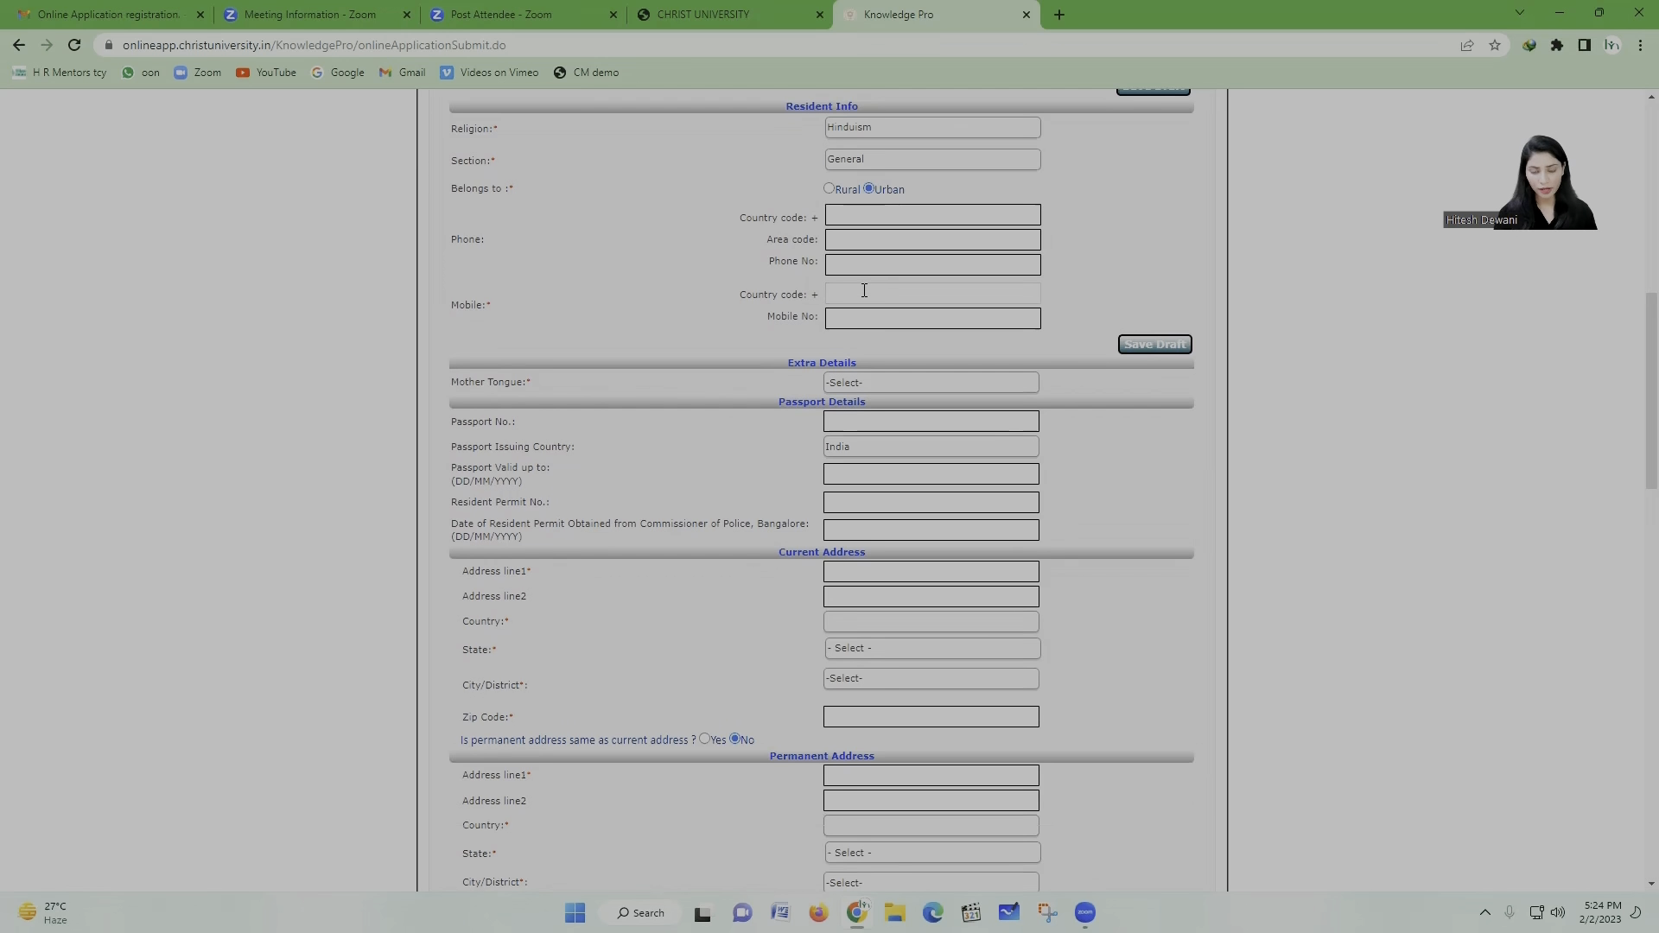
text(91)
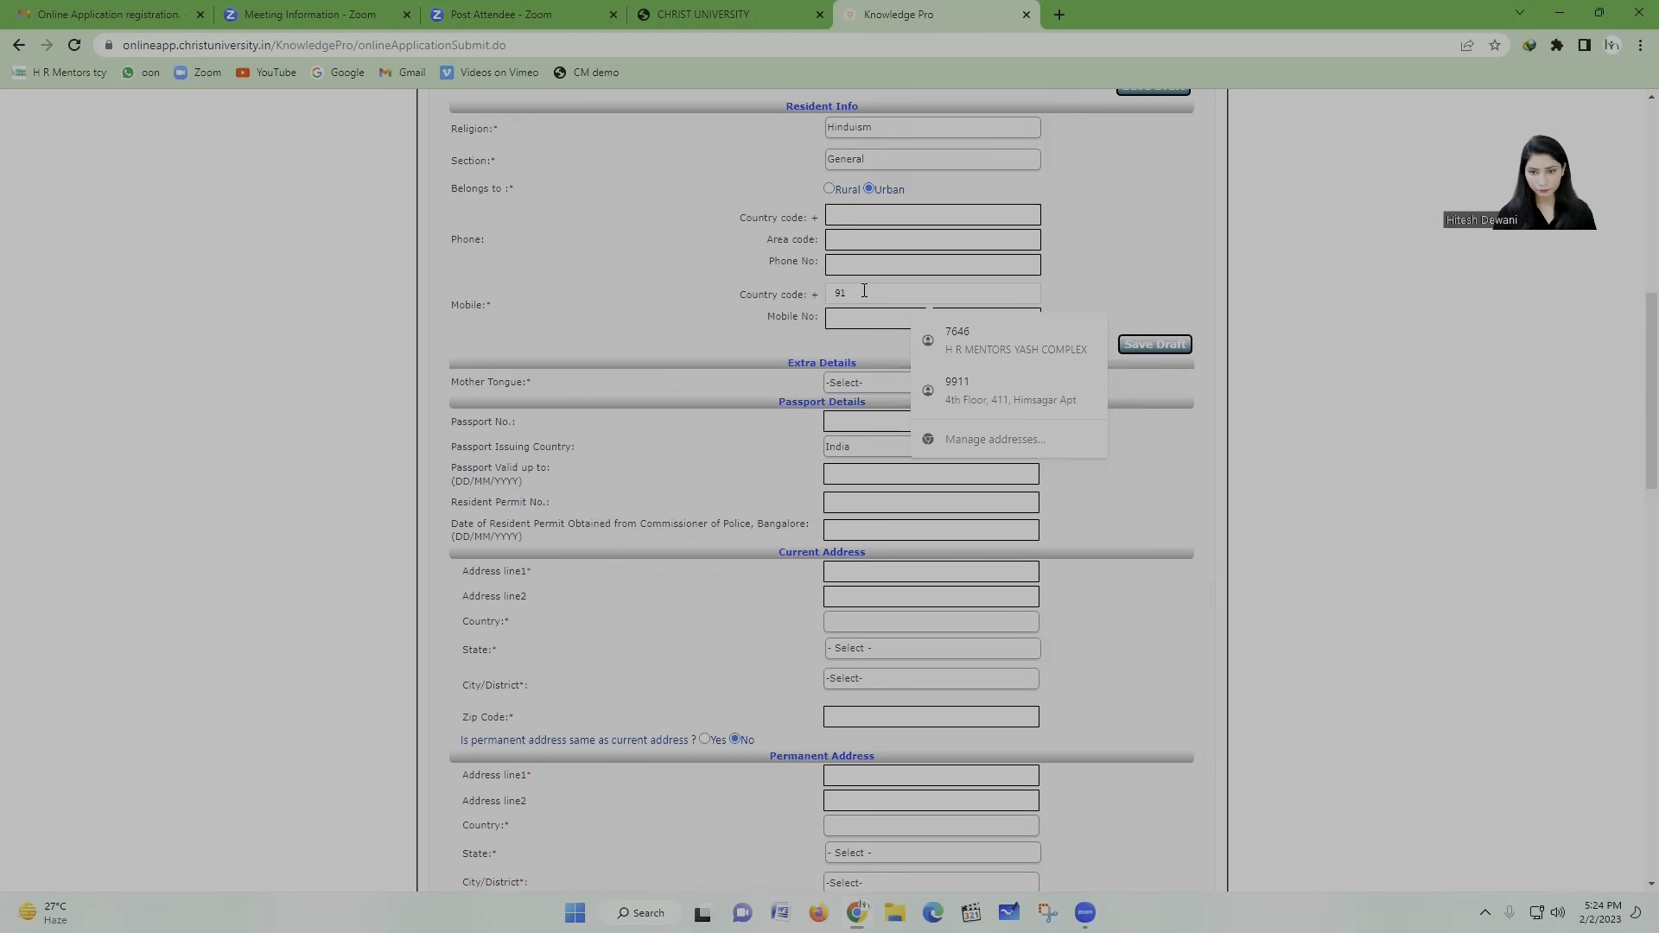
click(855, 315)
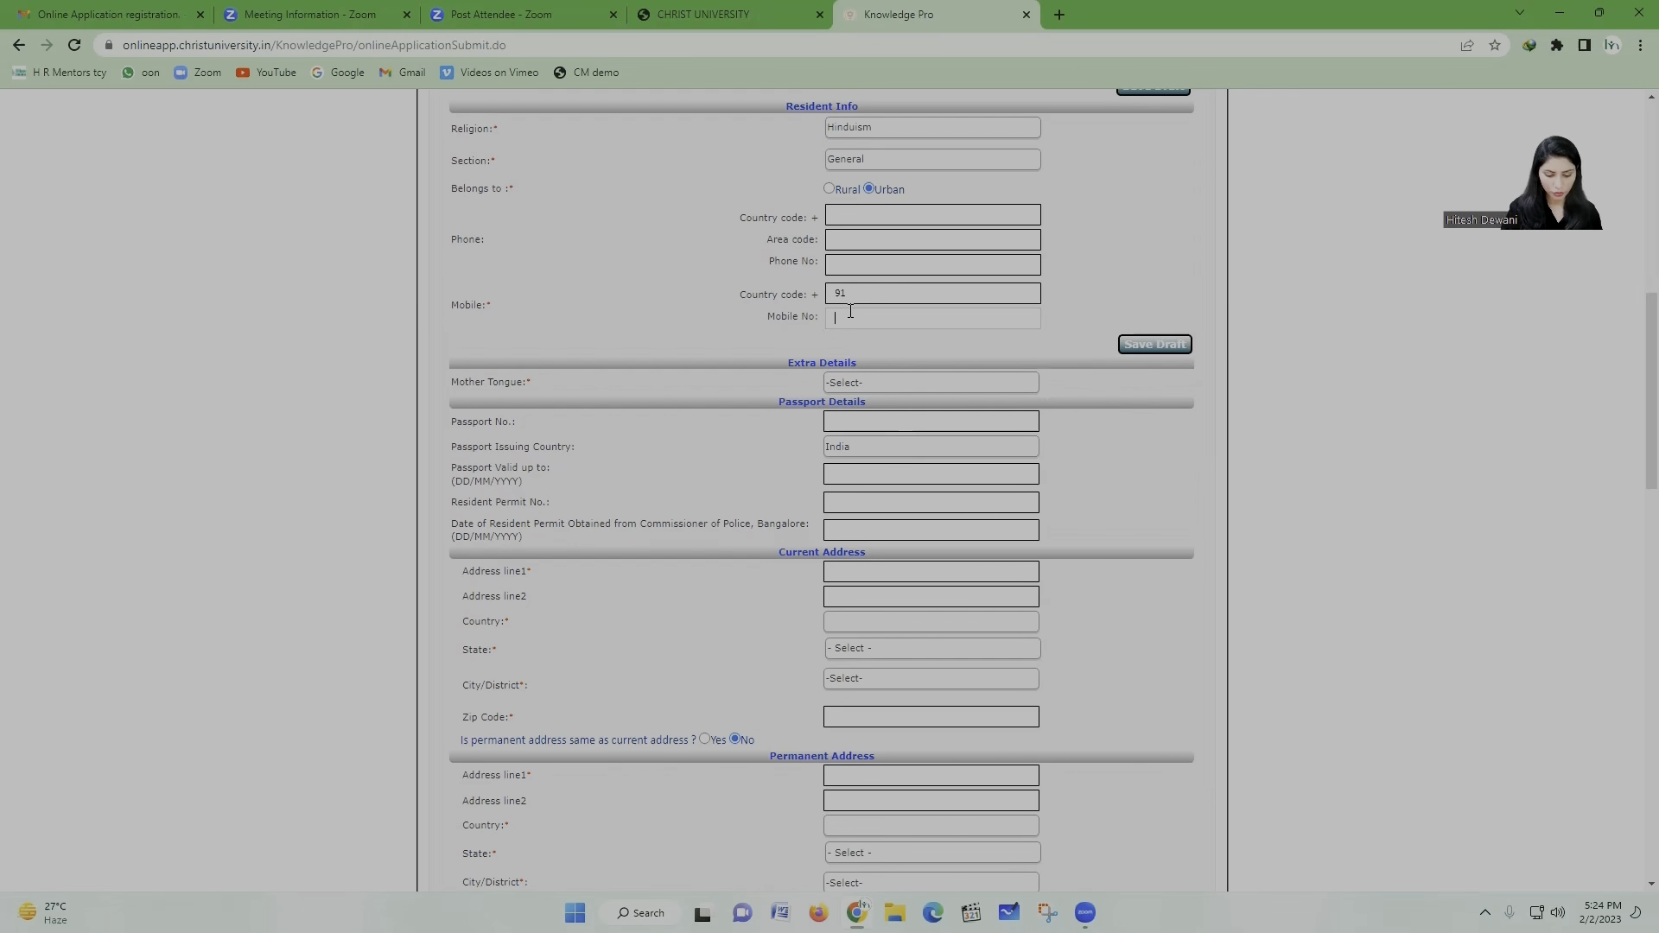
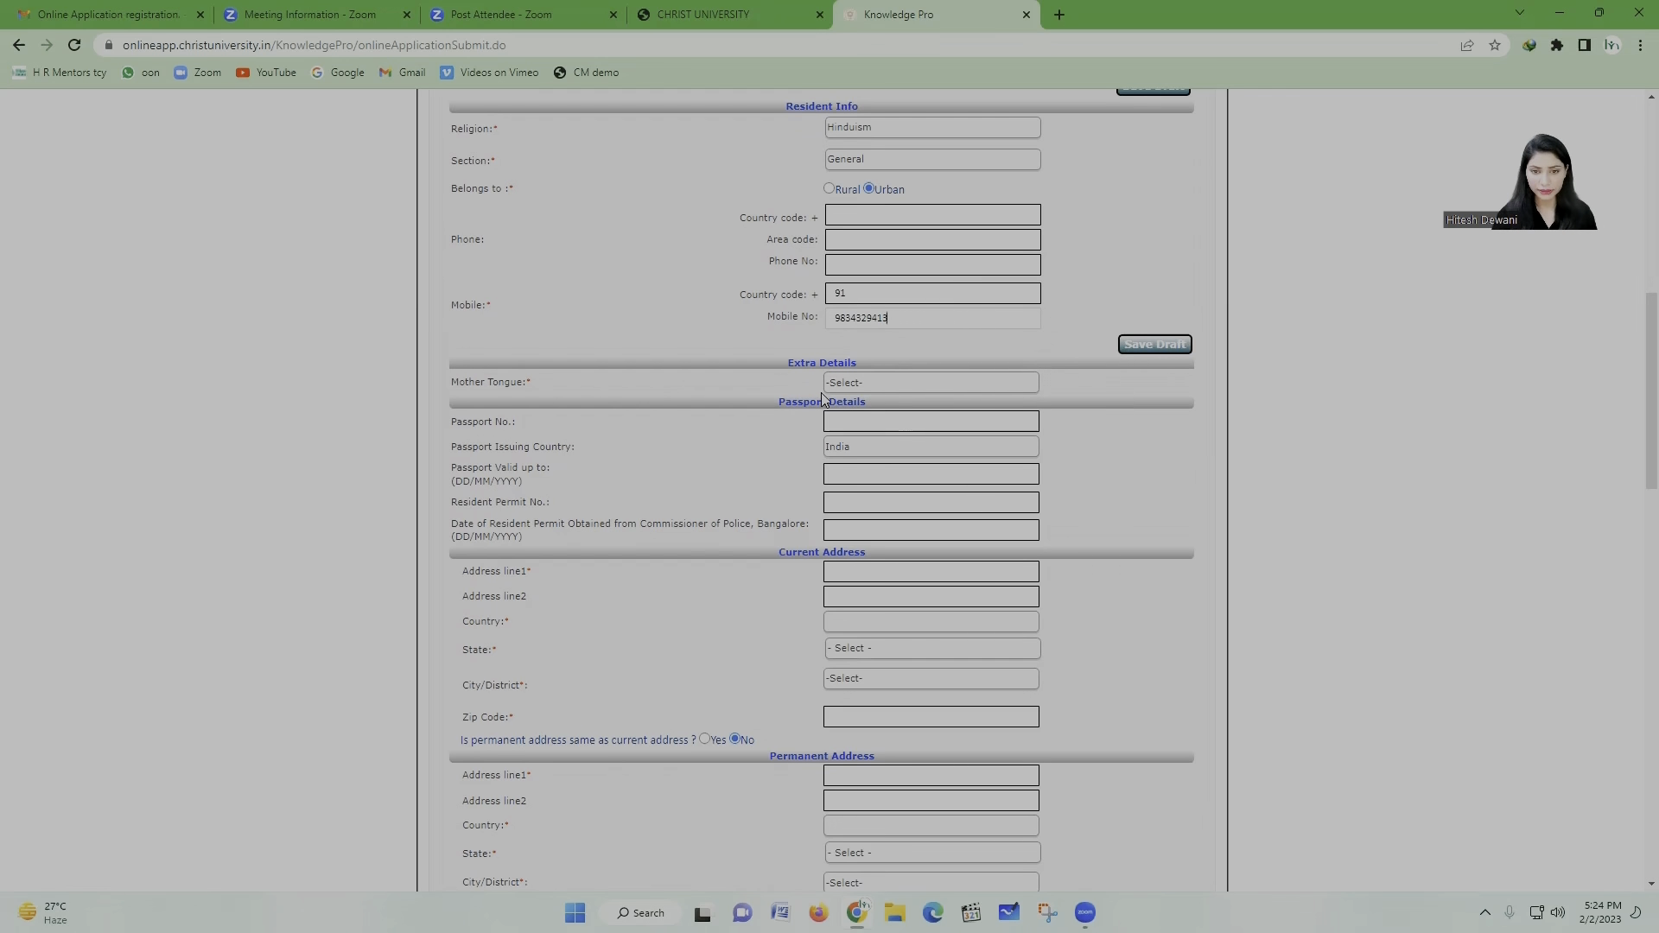
Step: Choose Bengali as the mother tongue
scroll(812, 391, down, 1)
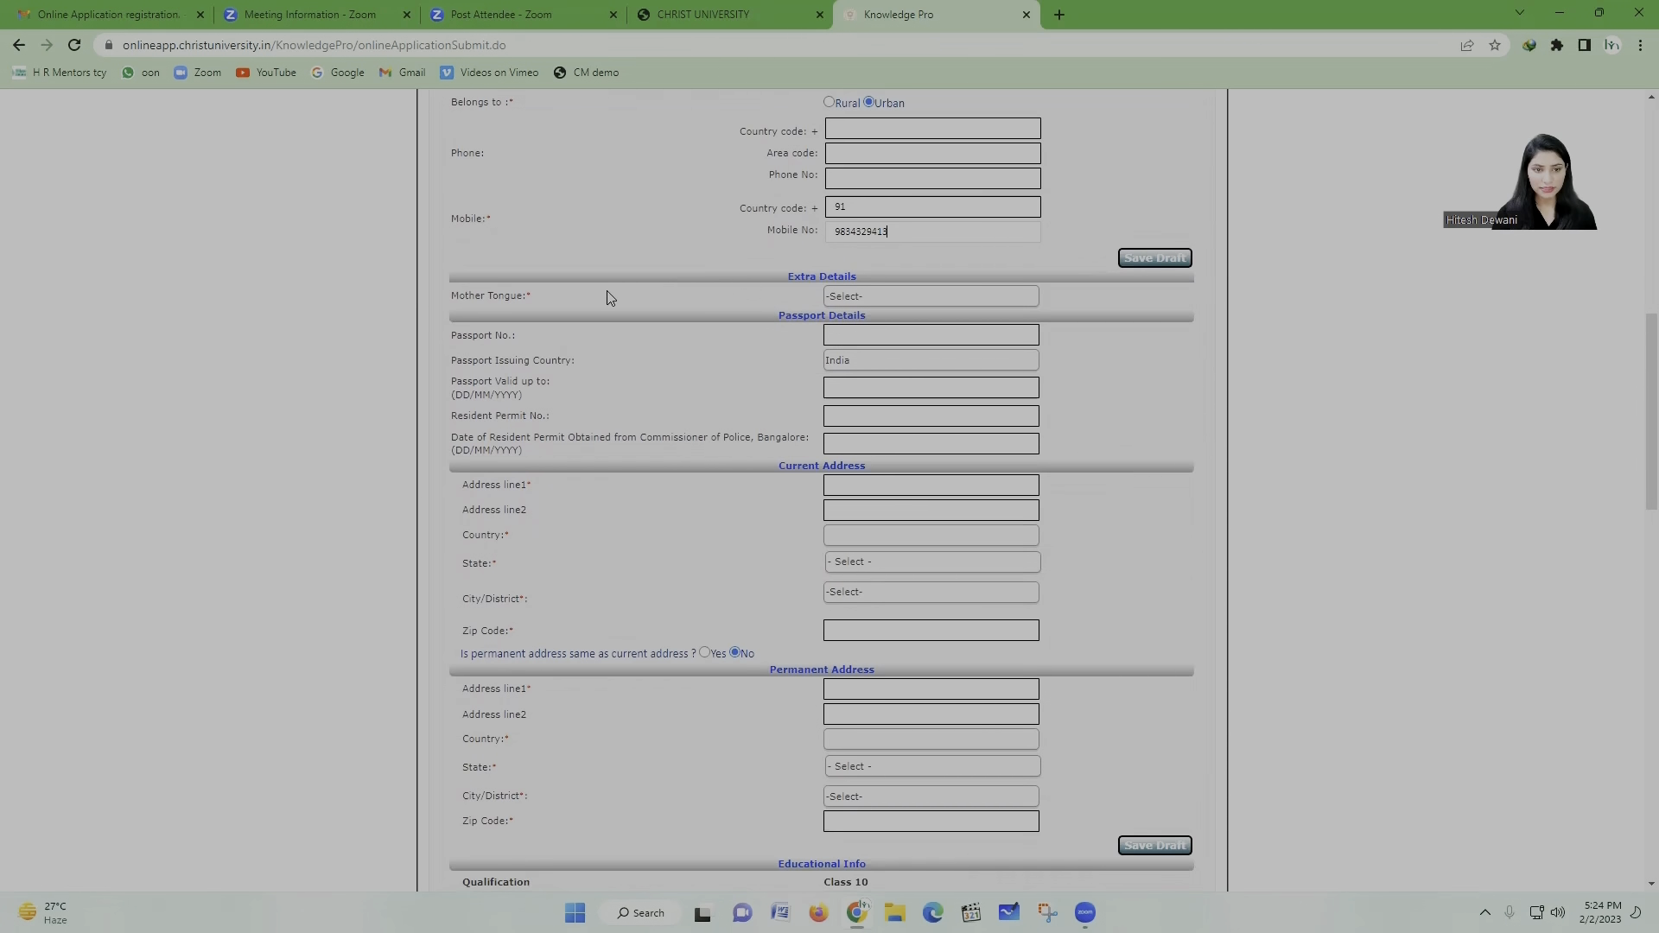
click(935, 298)
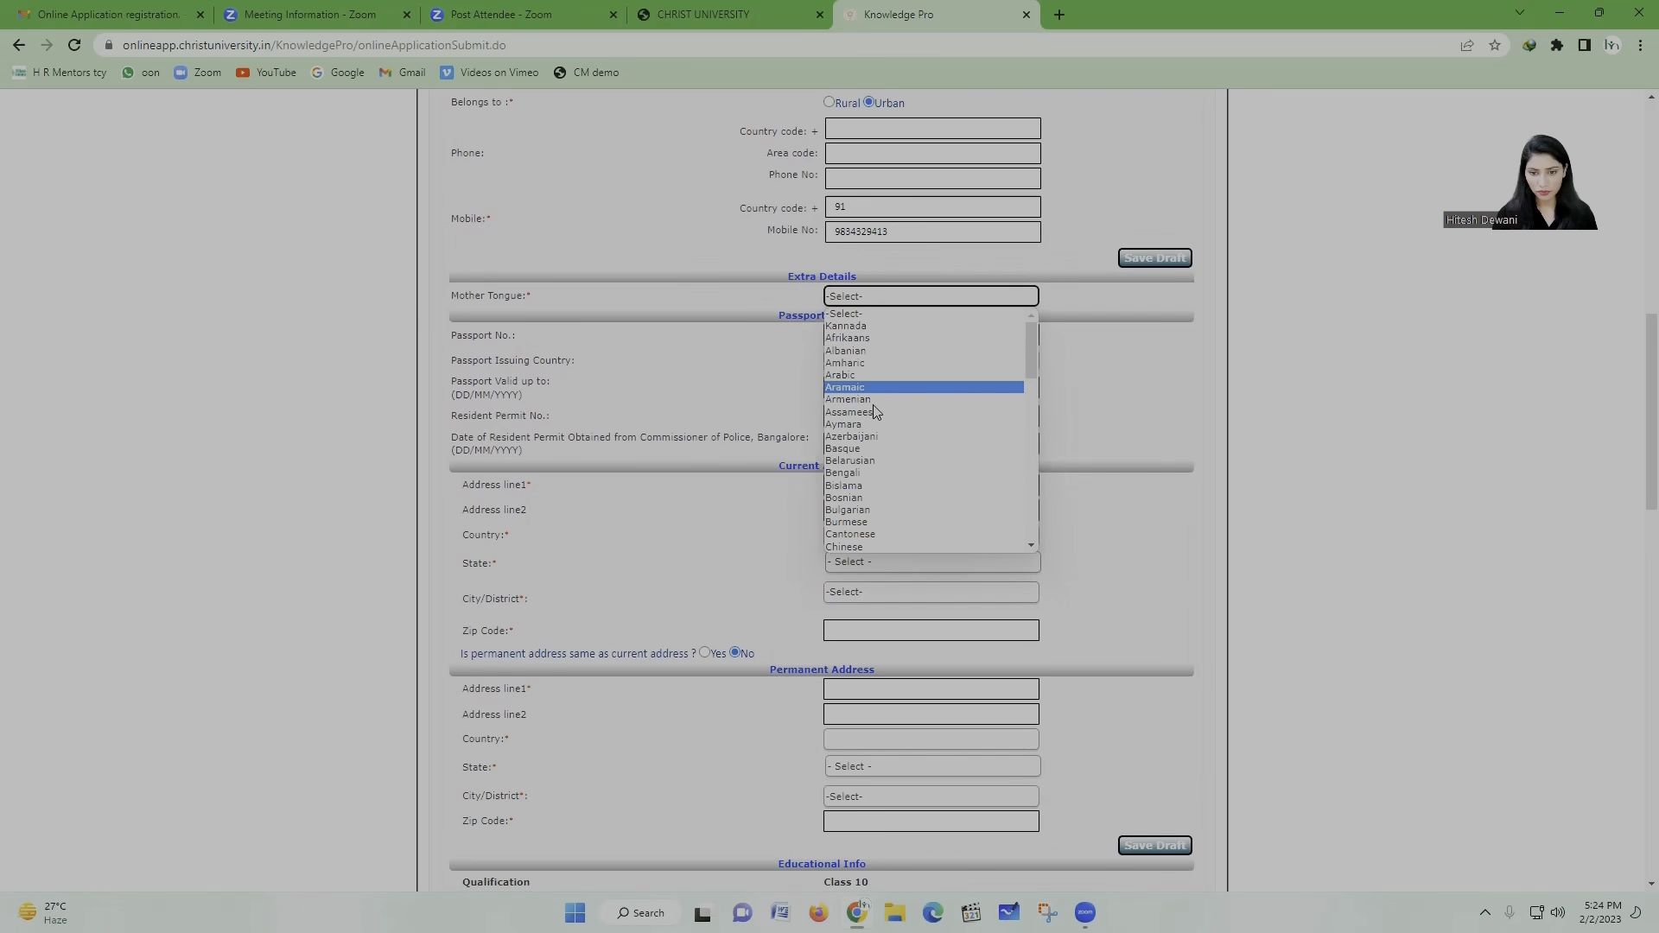
click(873, 473)
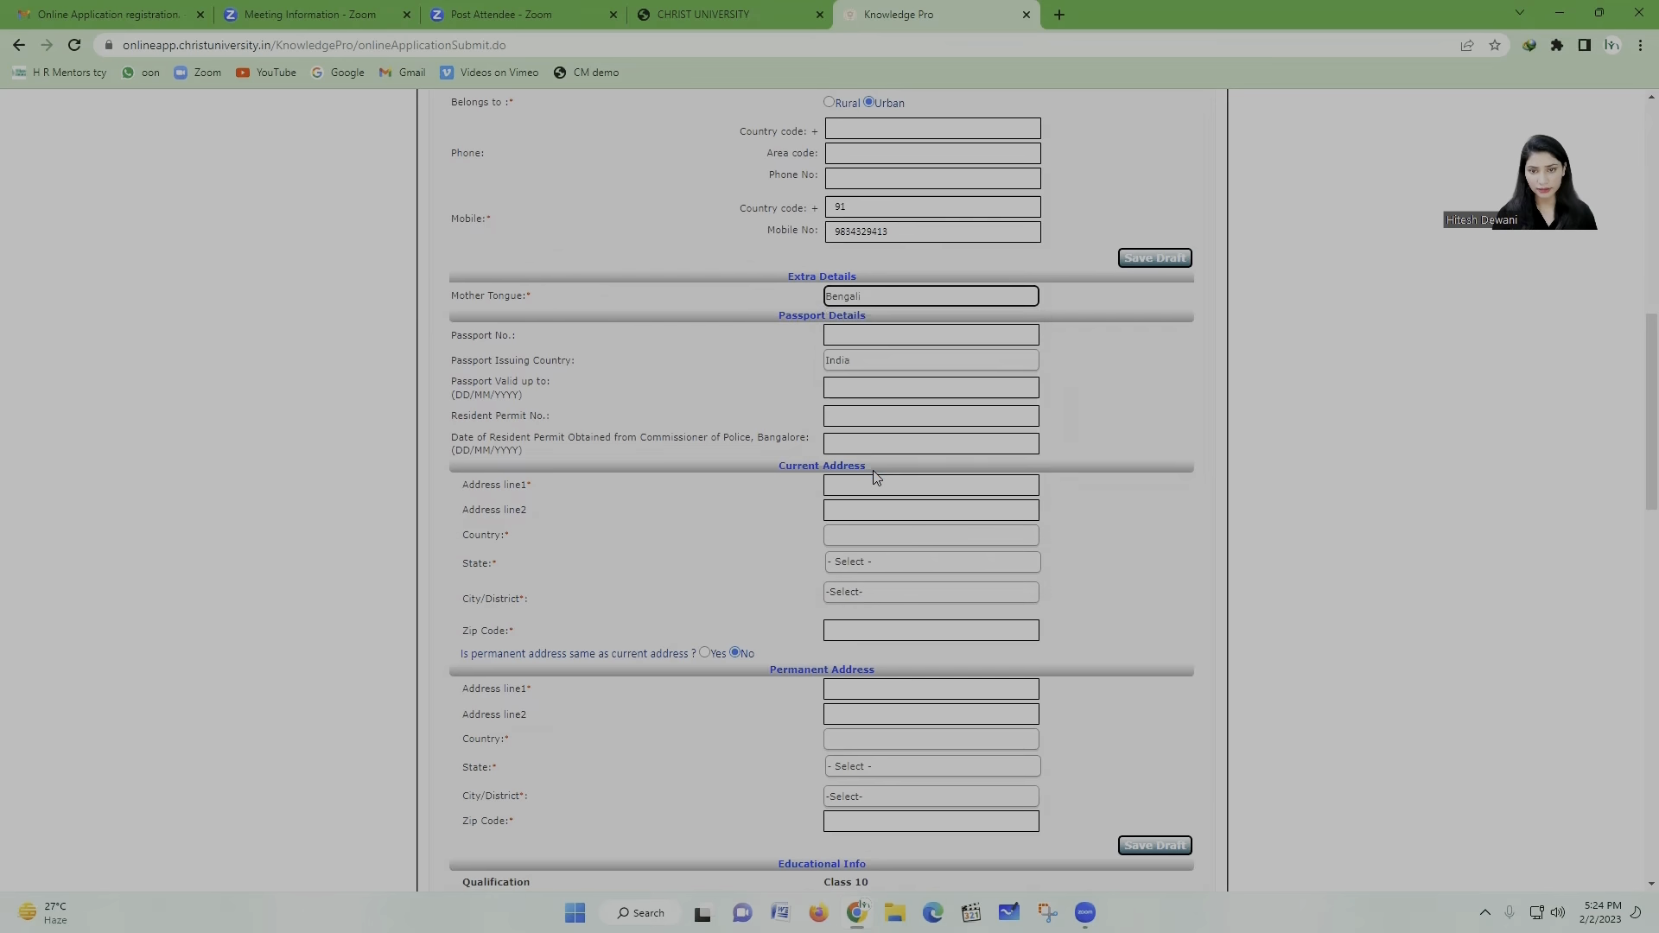
scroll(643, 419, down, 1)
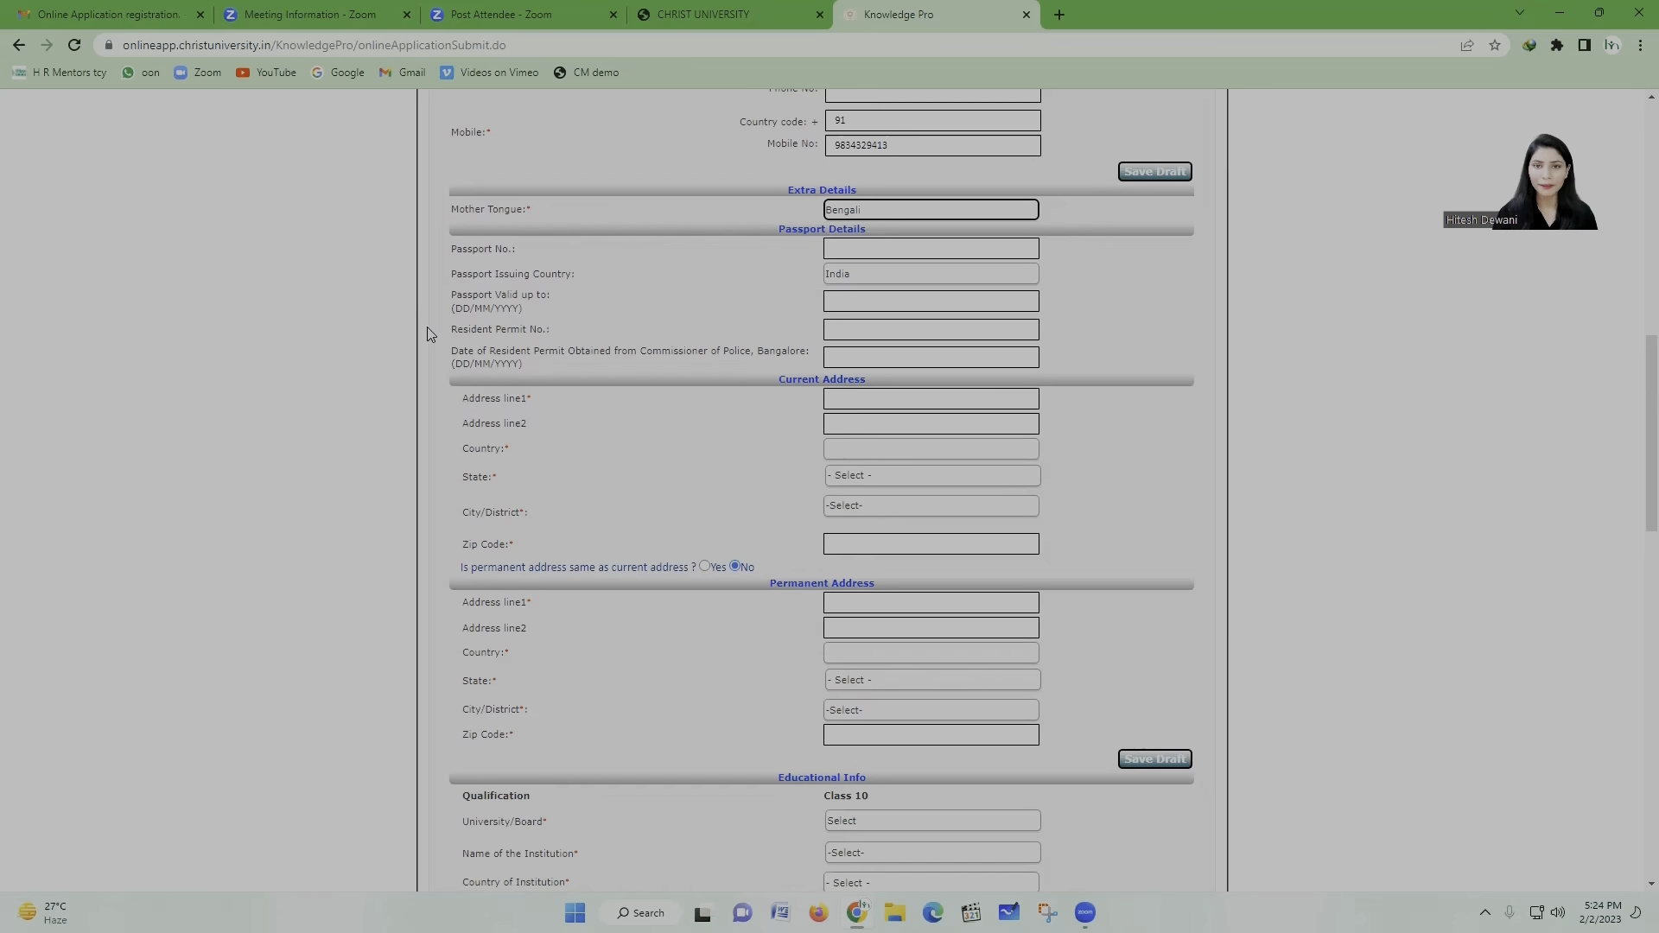
scroll(529, 432, down, 2)
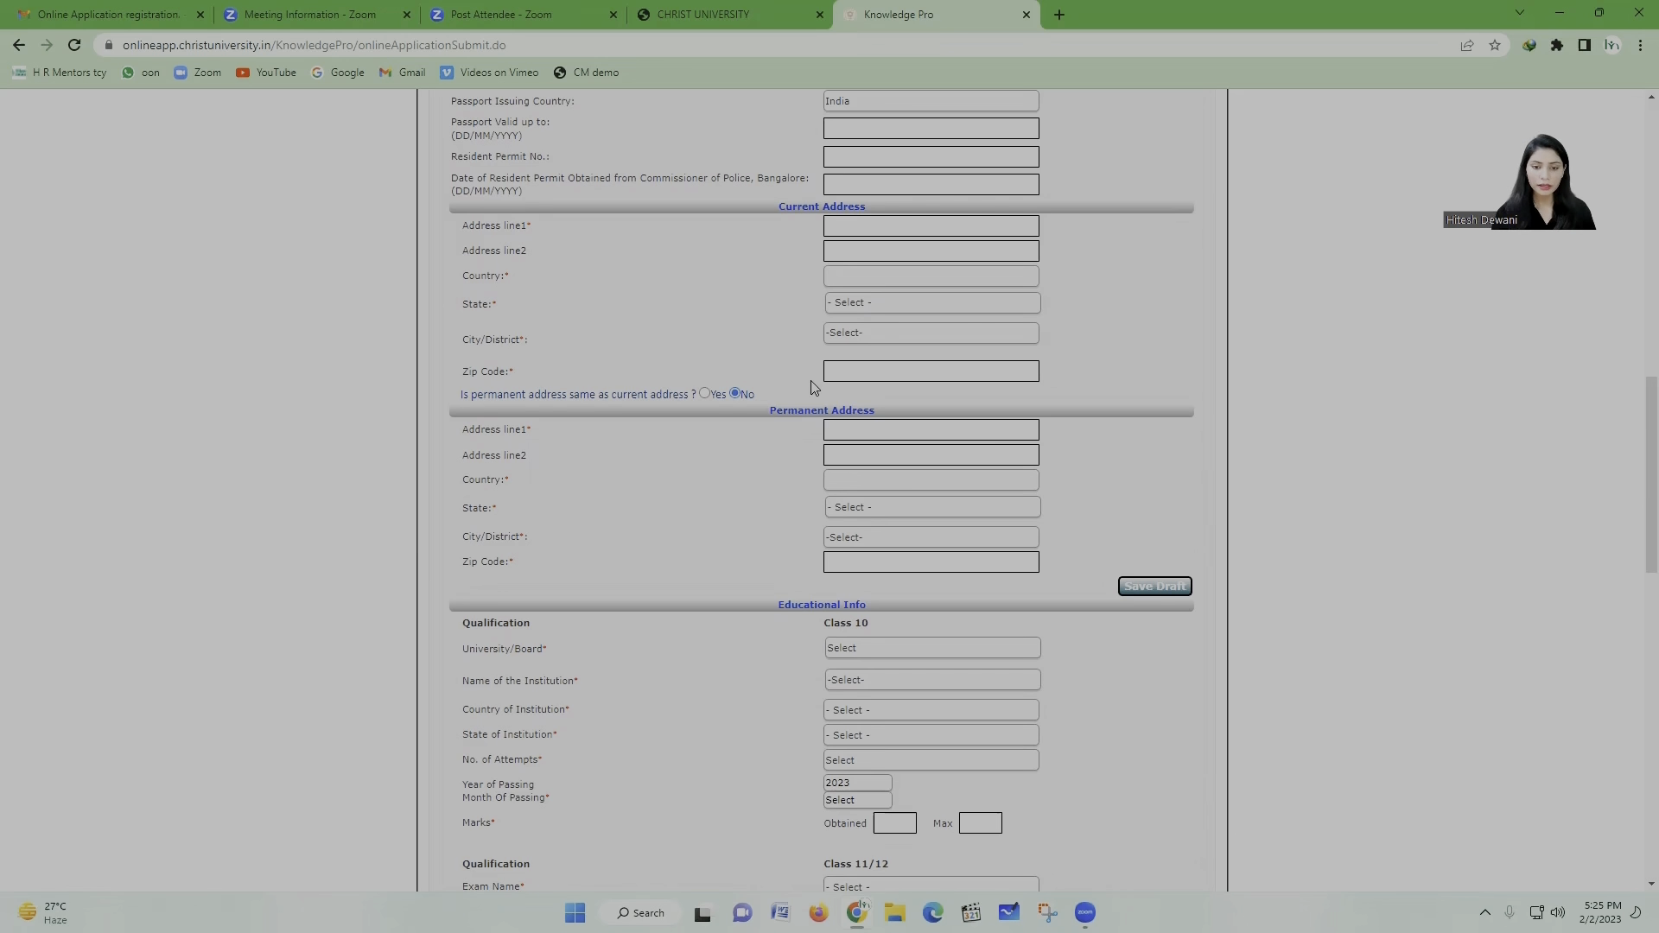
Step: Mark permanent address same as current and fill in the first two current address lines
click(705, 394)
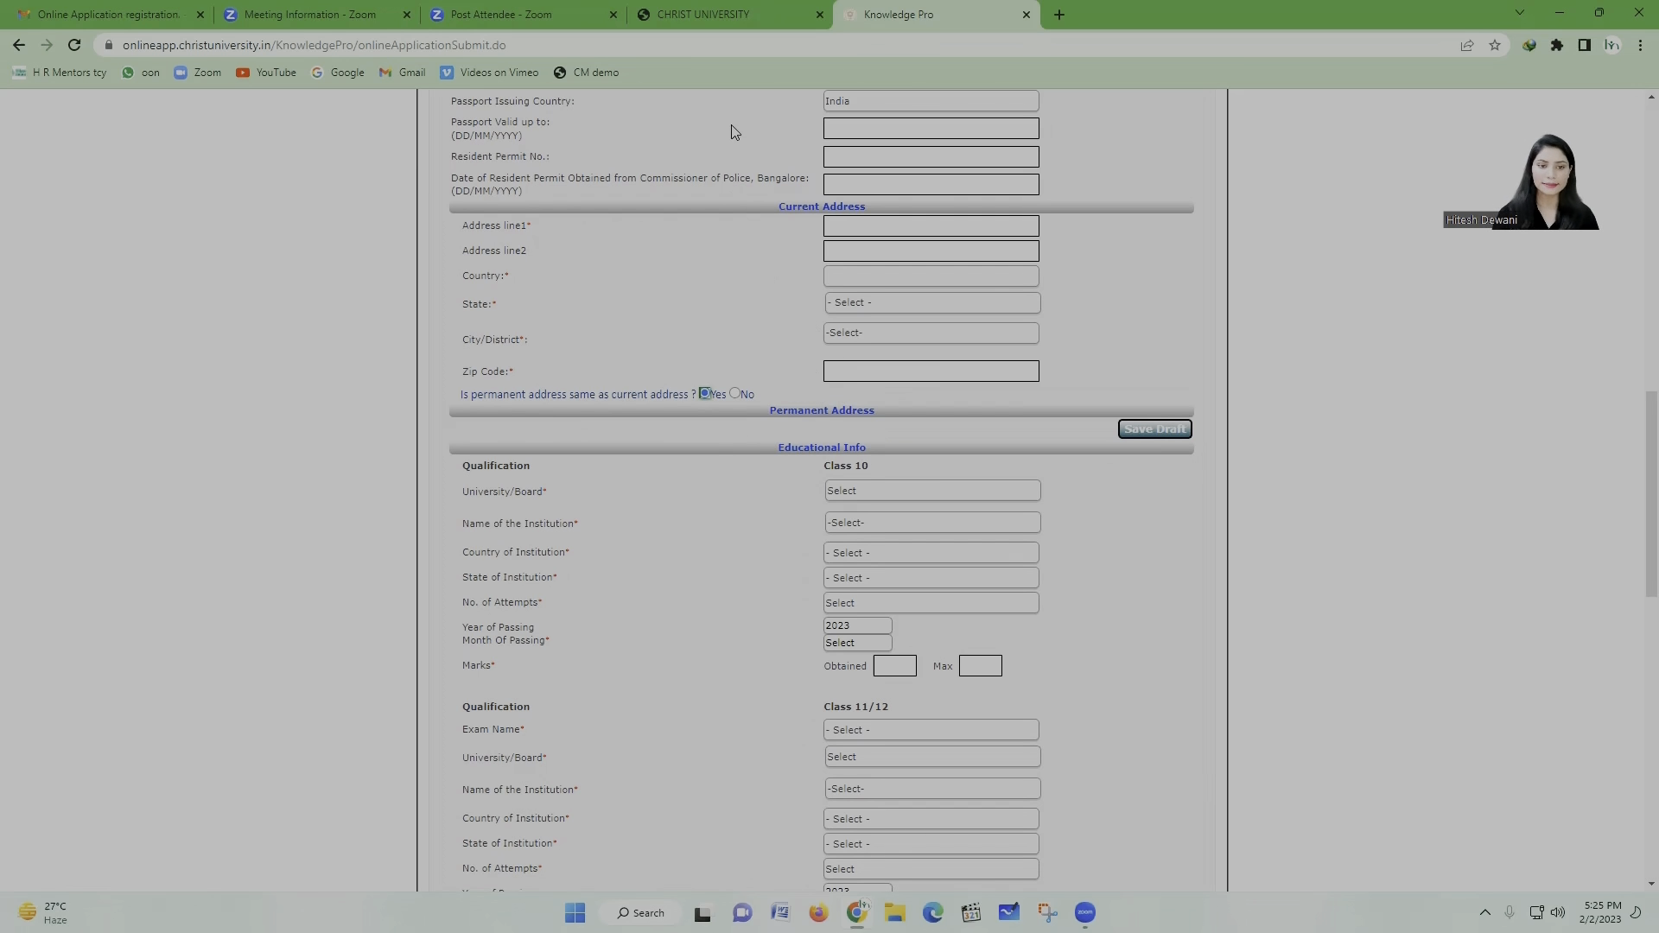
click(926, 225)
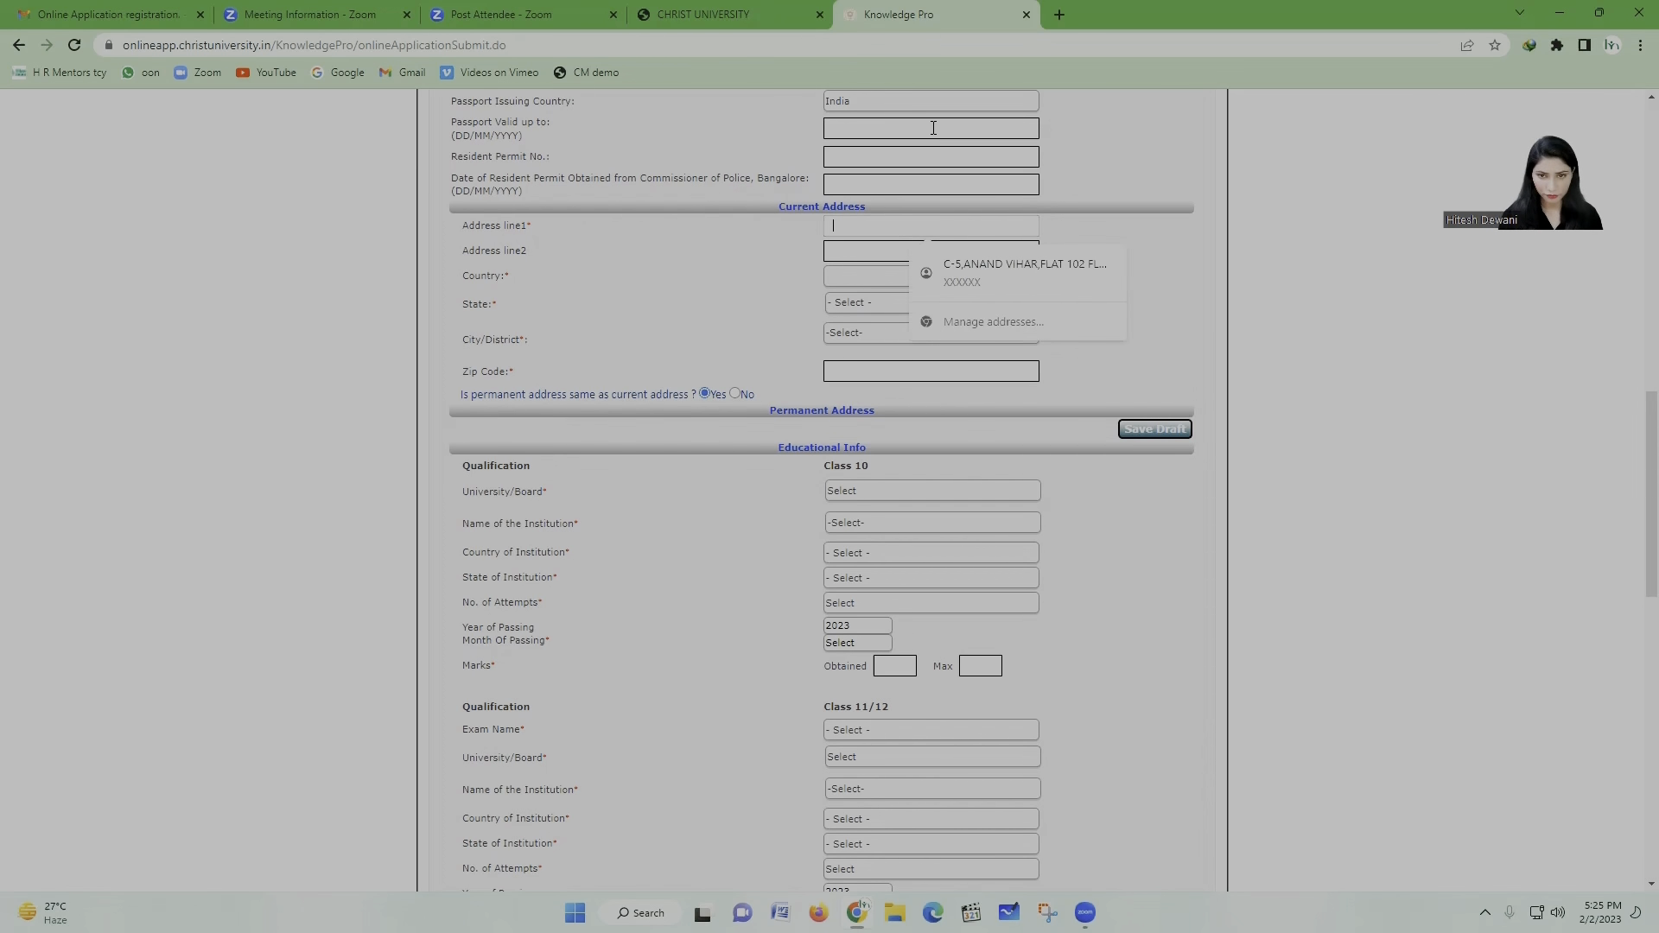
text(S)
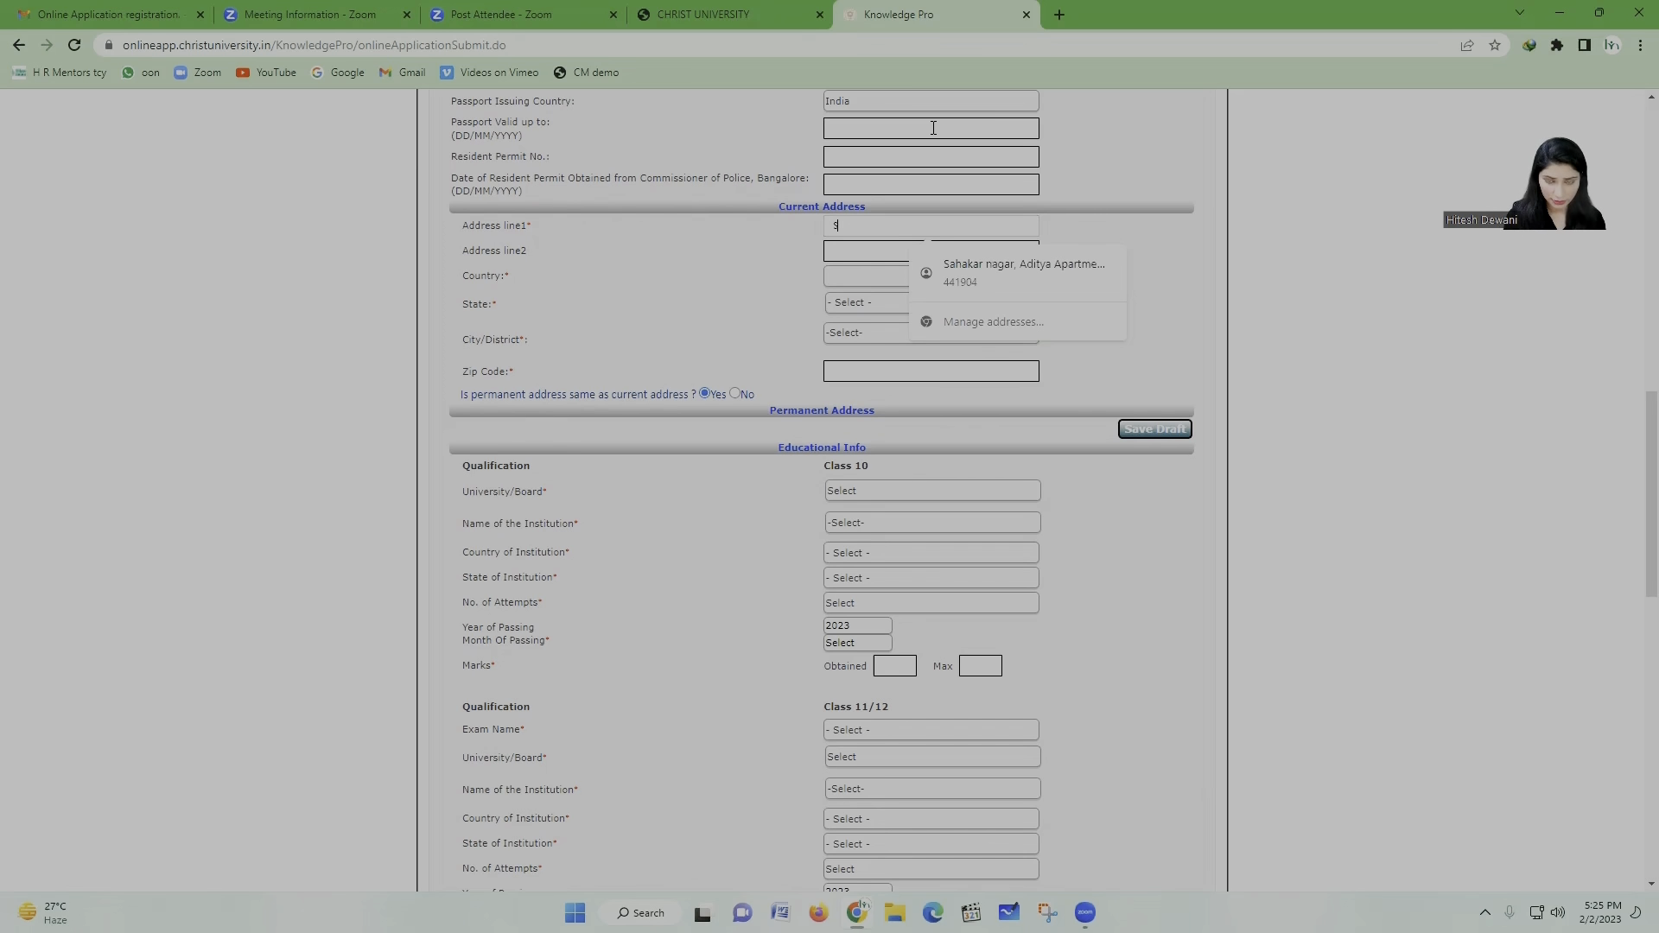
key(BackSpace)
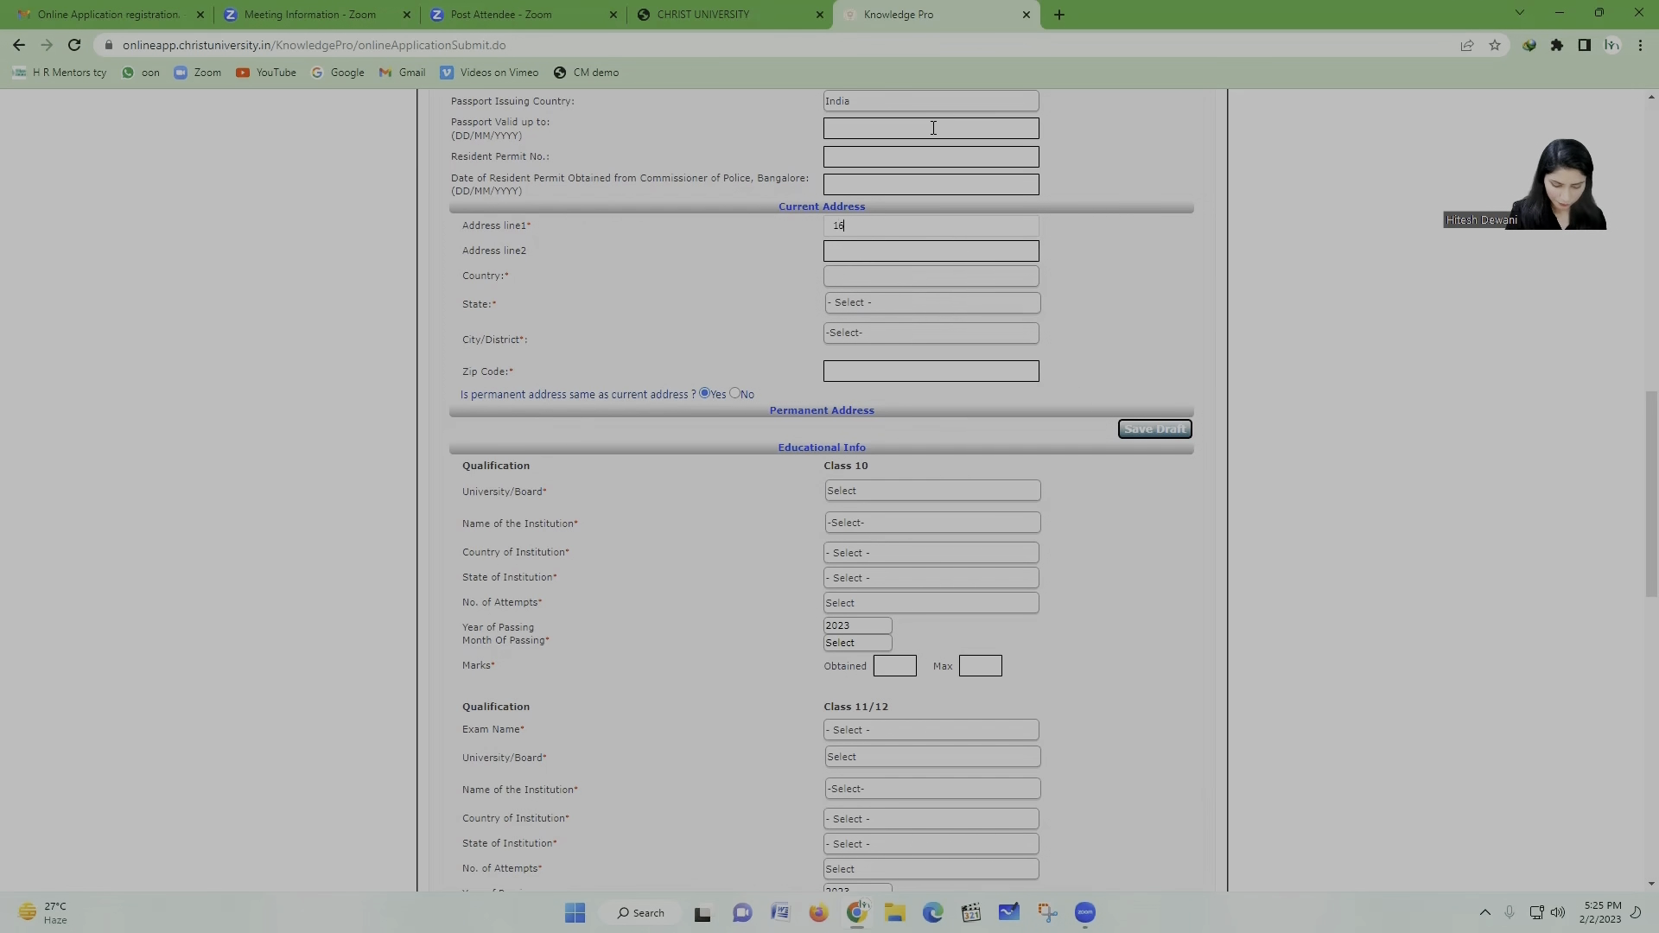
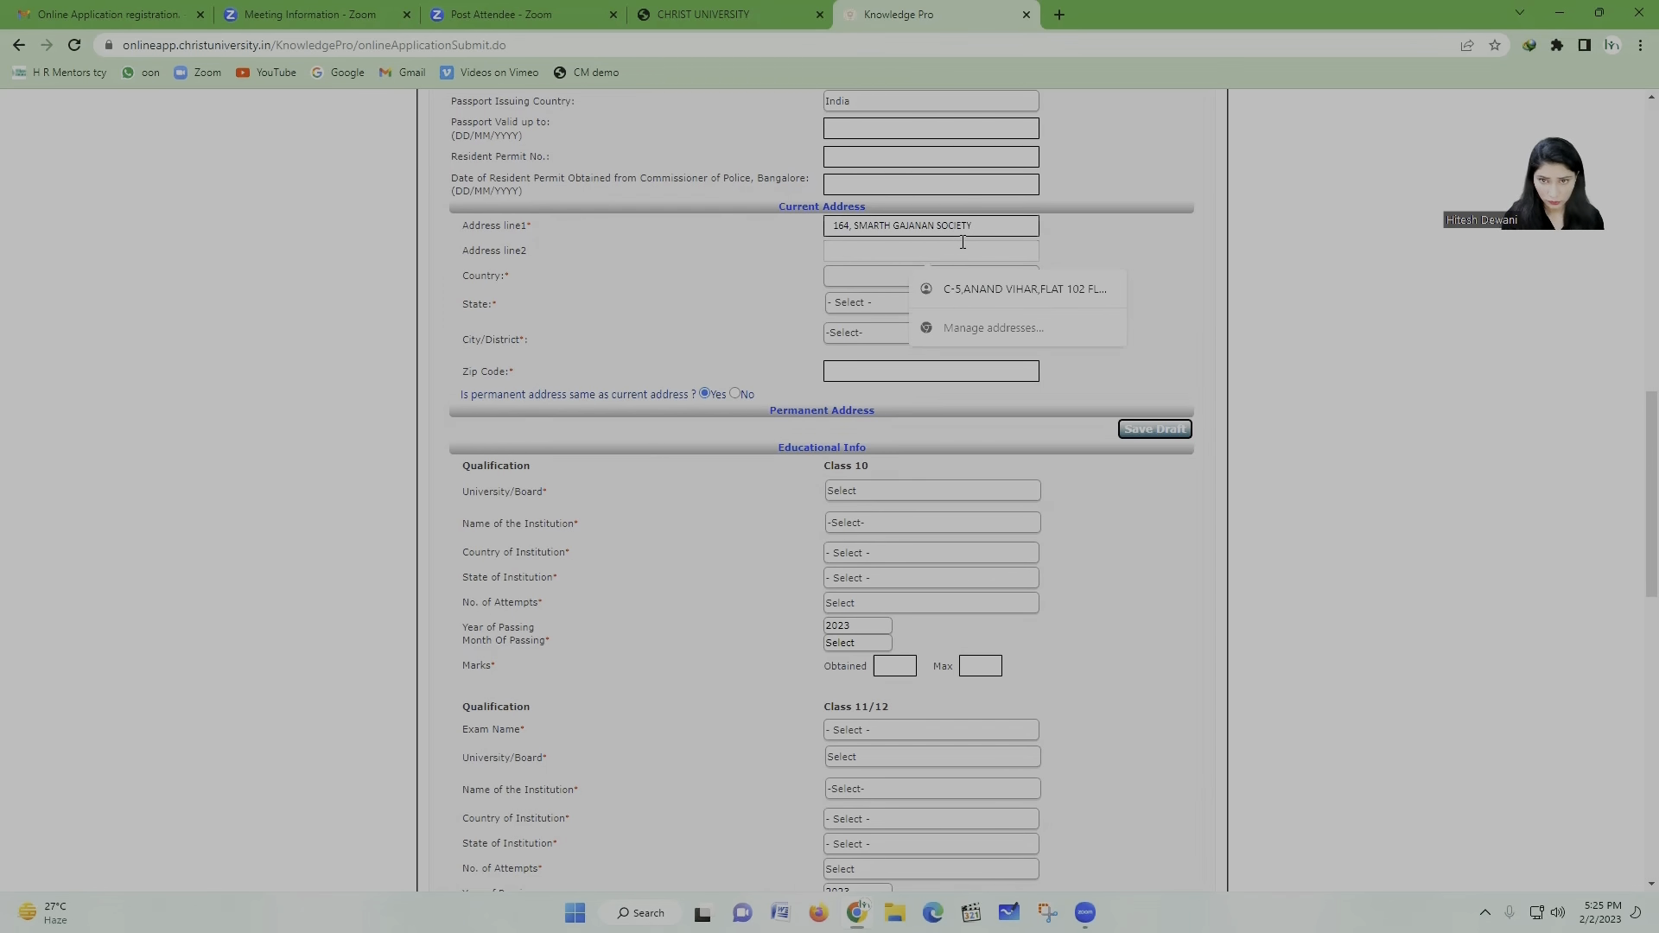
click(963, 243)
text(DATTAWADI)
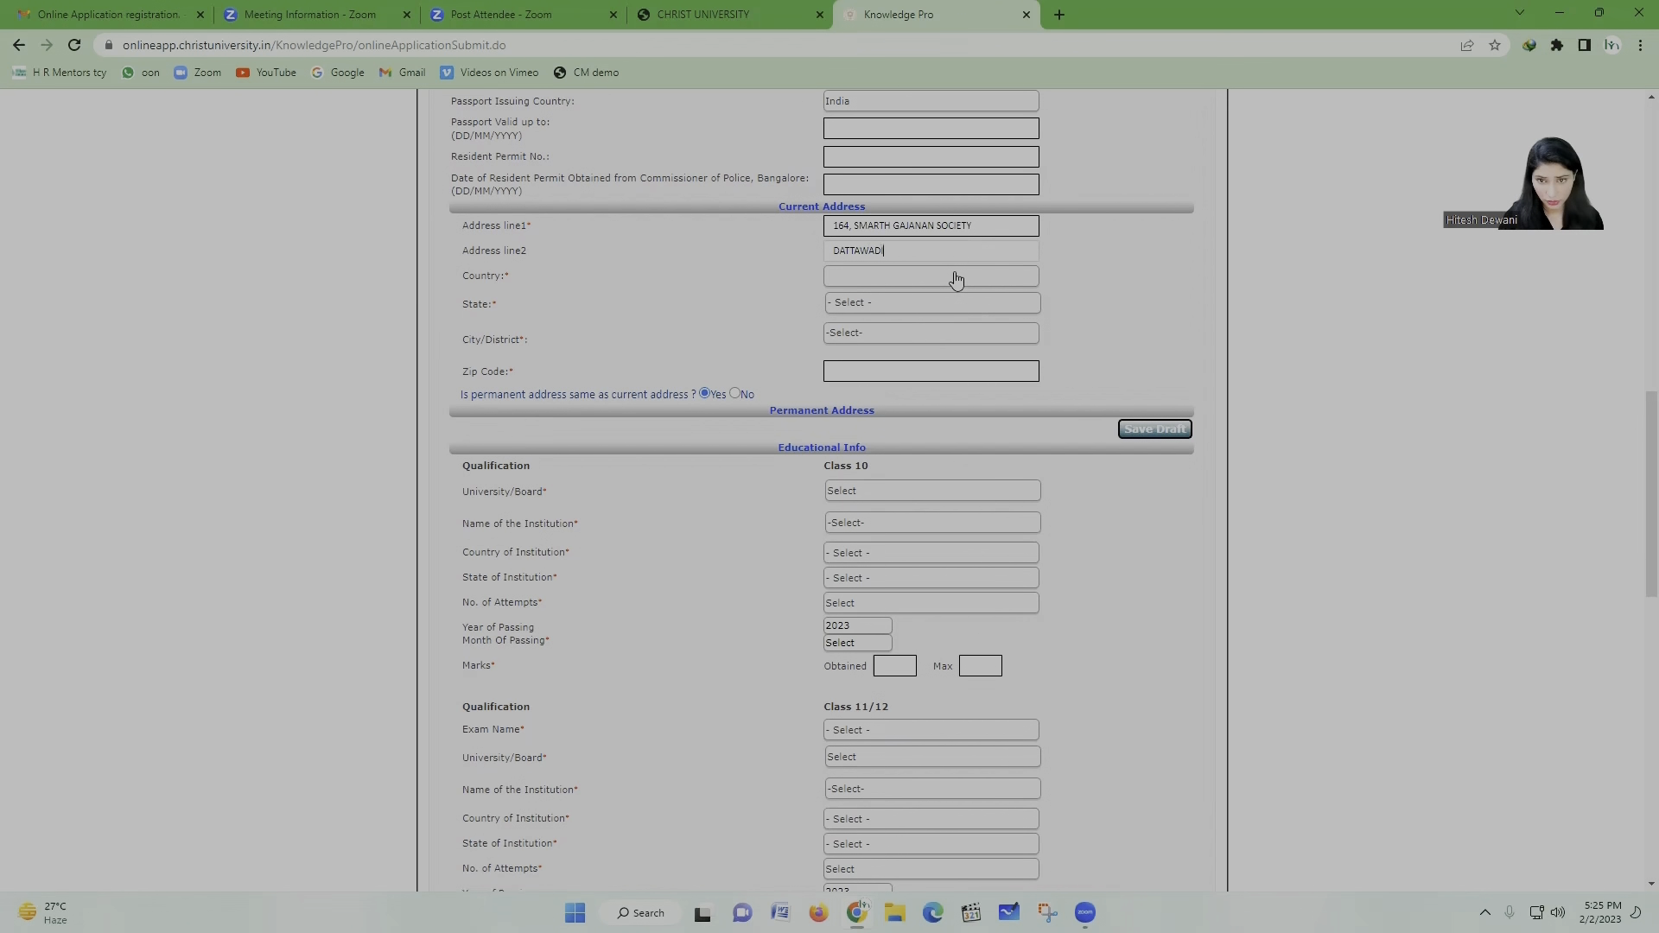
Step: Set the current address country to India
click(951, 275)
scroll(948, 493, down, 10)
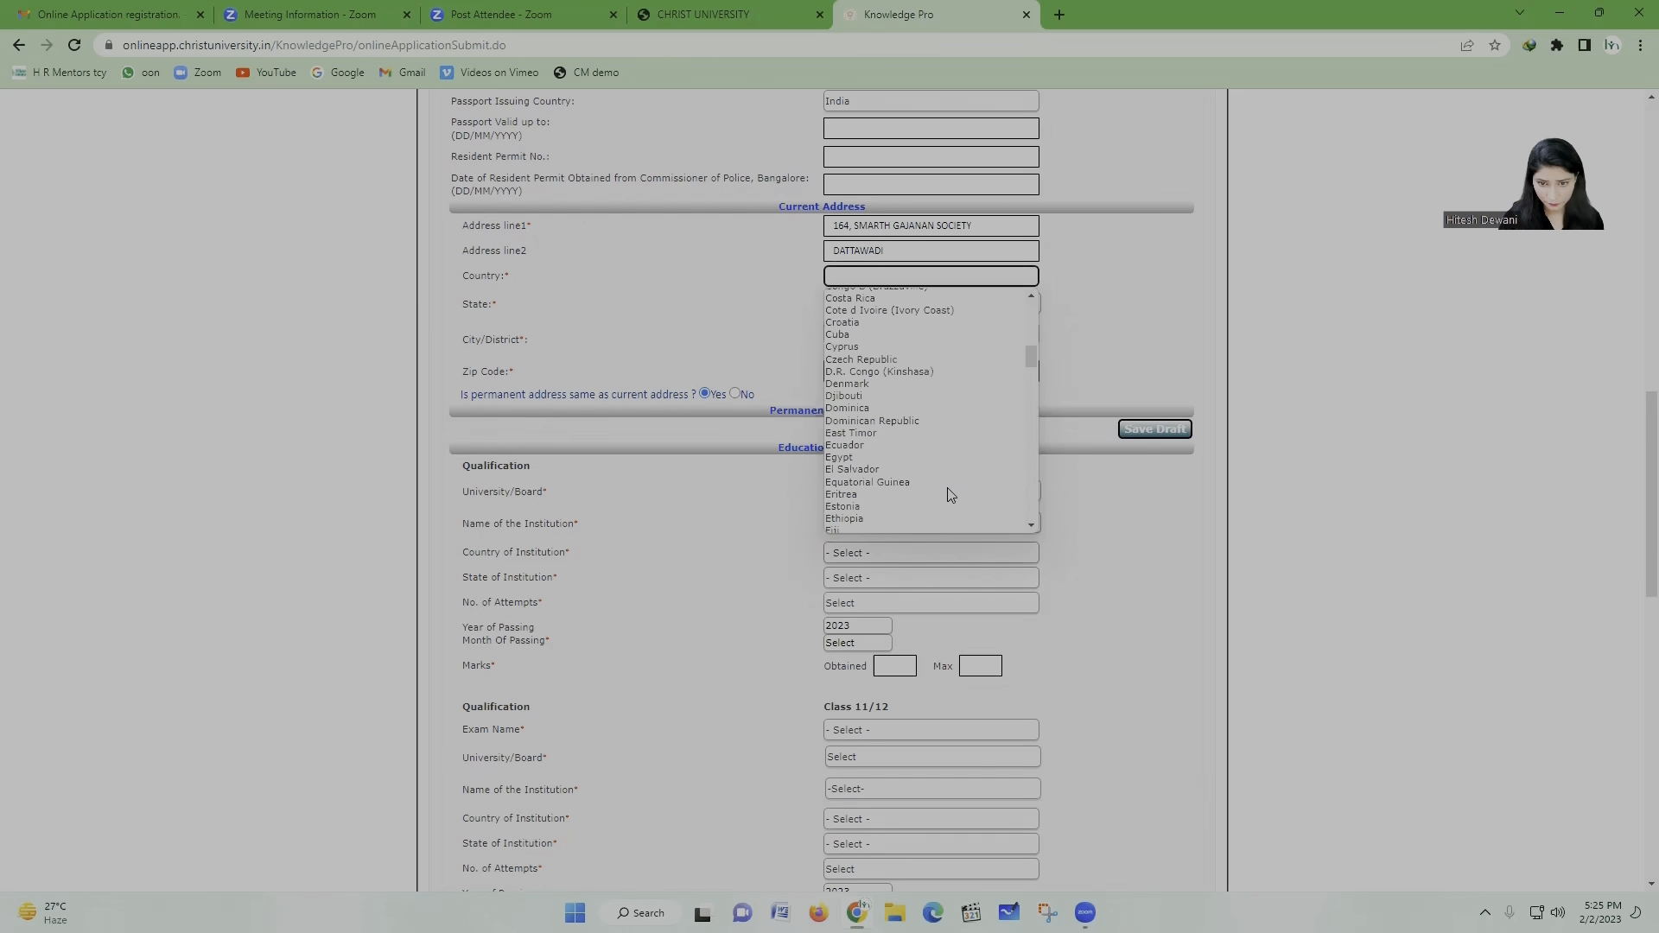
scroll(917, 434, down, 9)
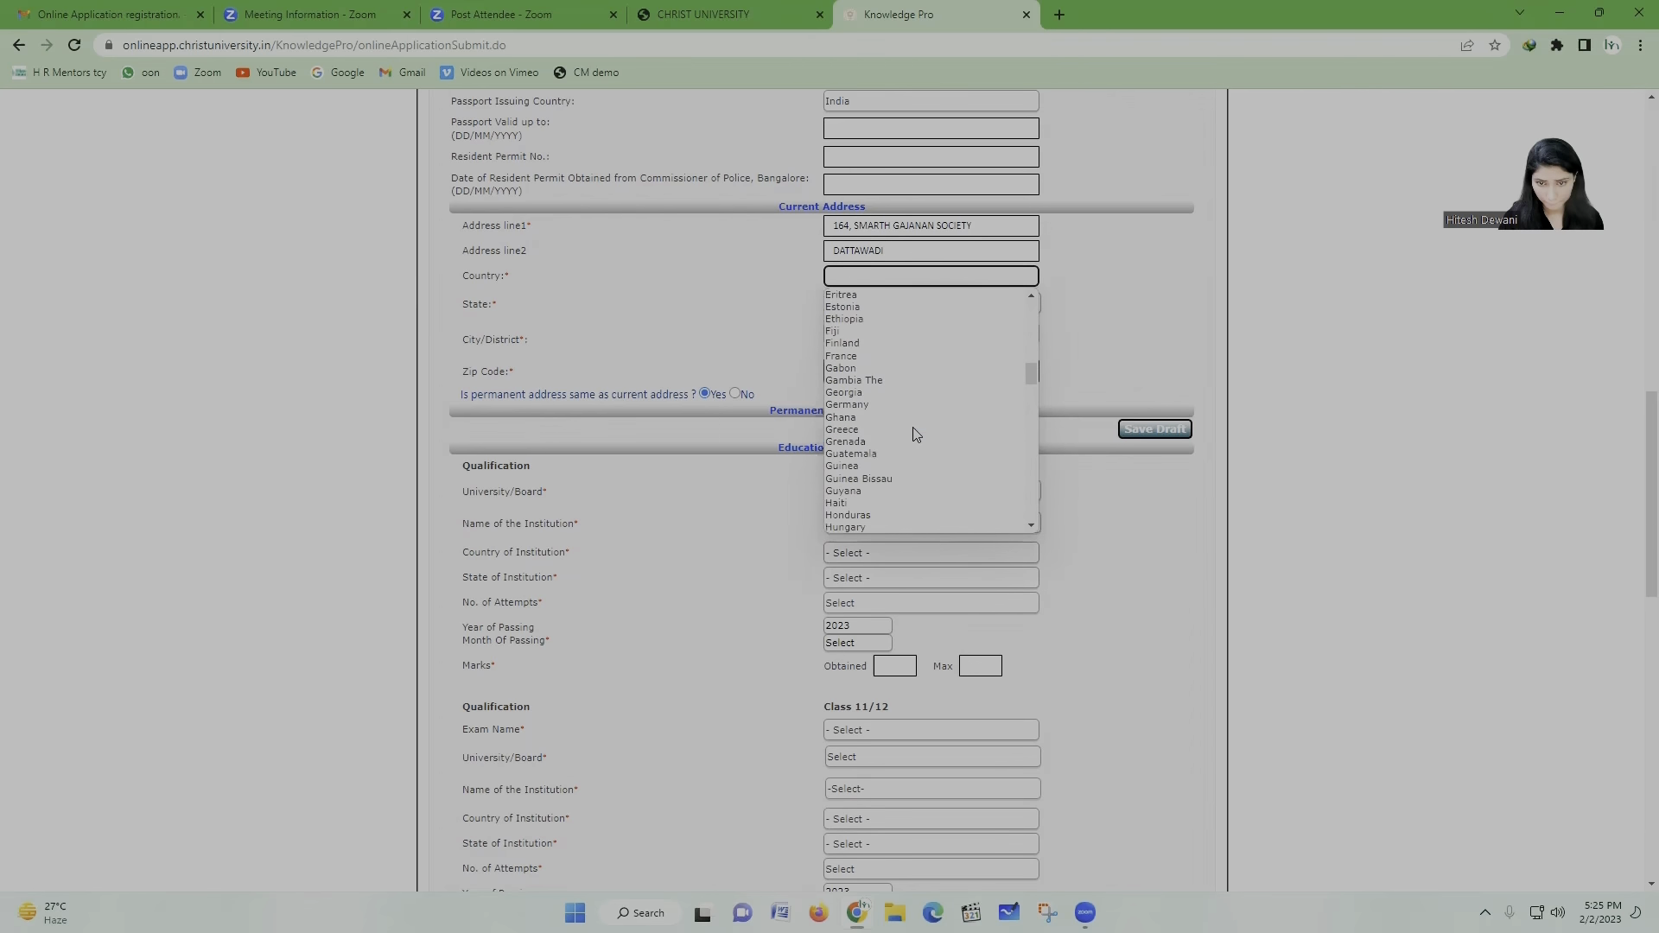
click(874, 386)
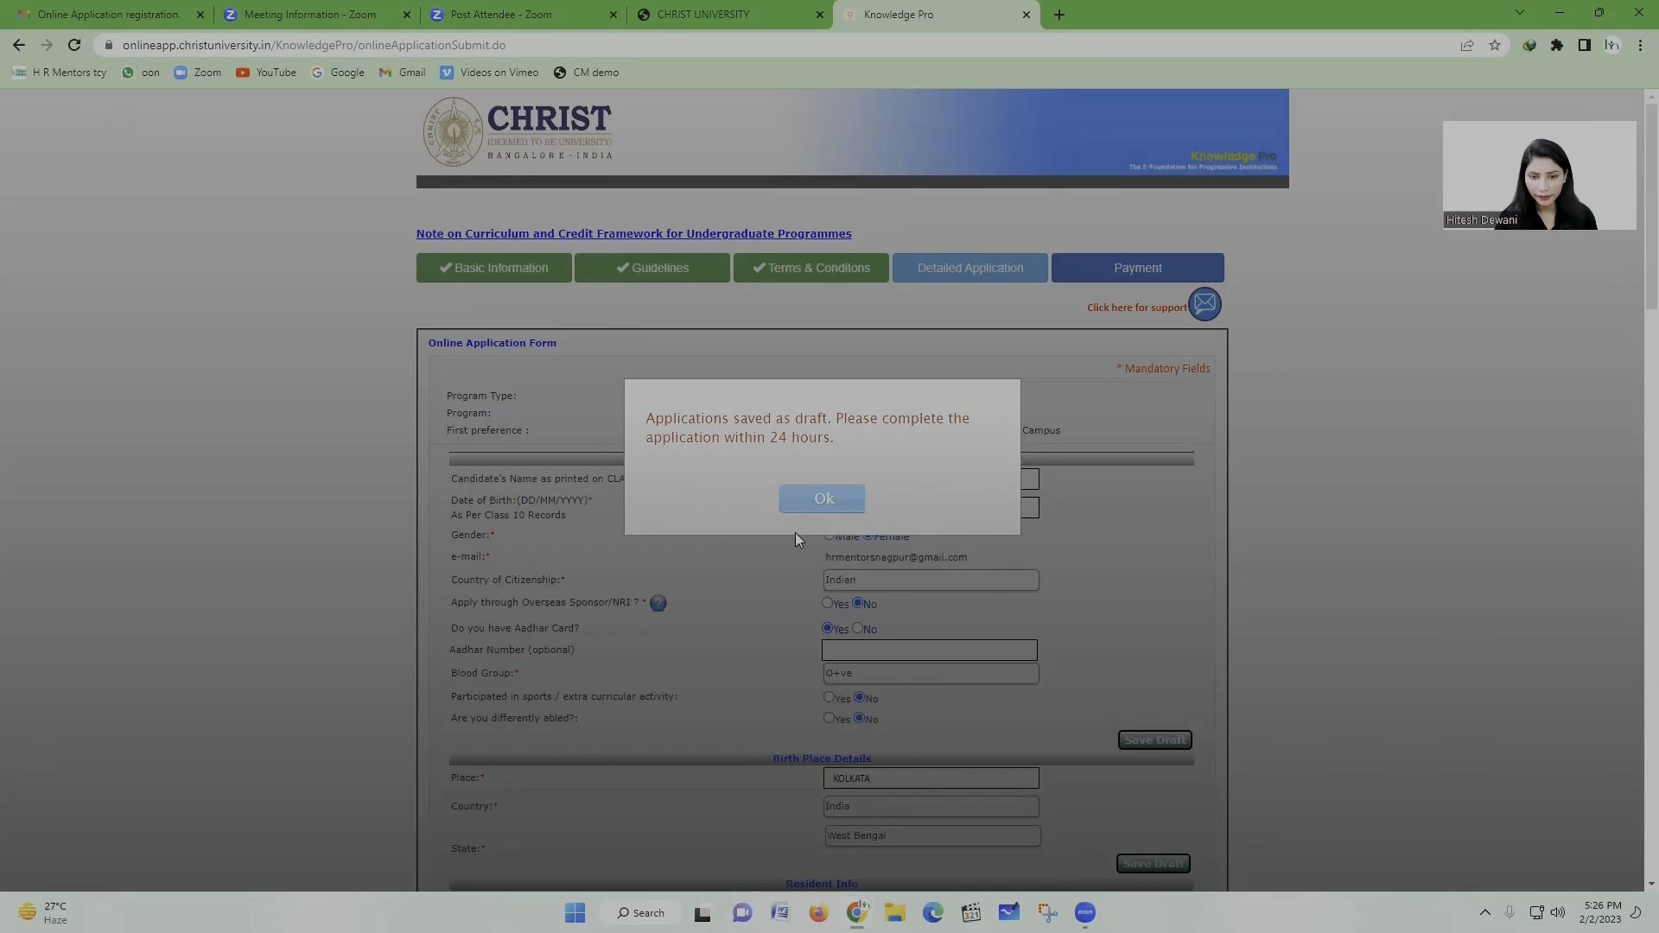
Step: Dismiss the draft-saved notice and choose Maharashtra as the address state
click(820, 503)
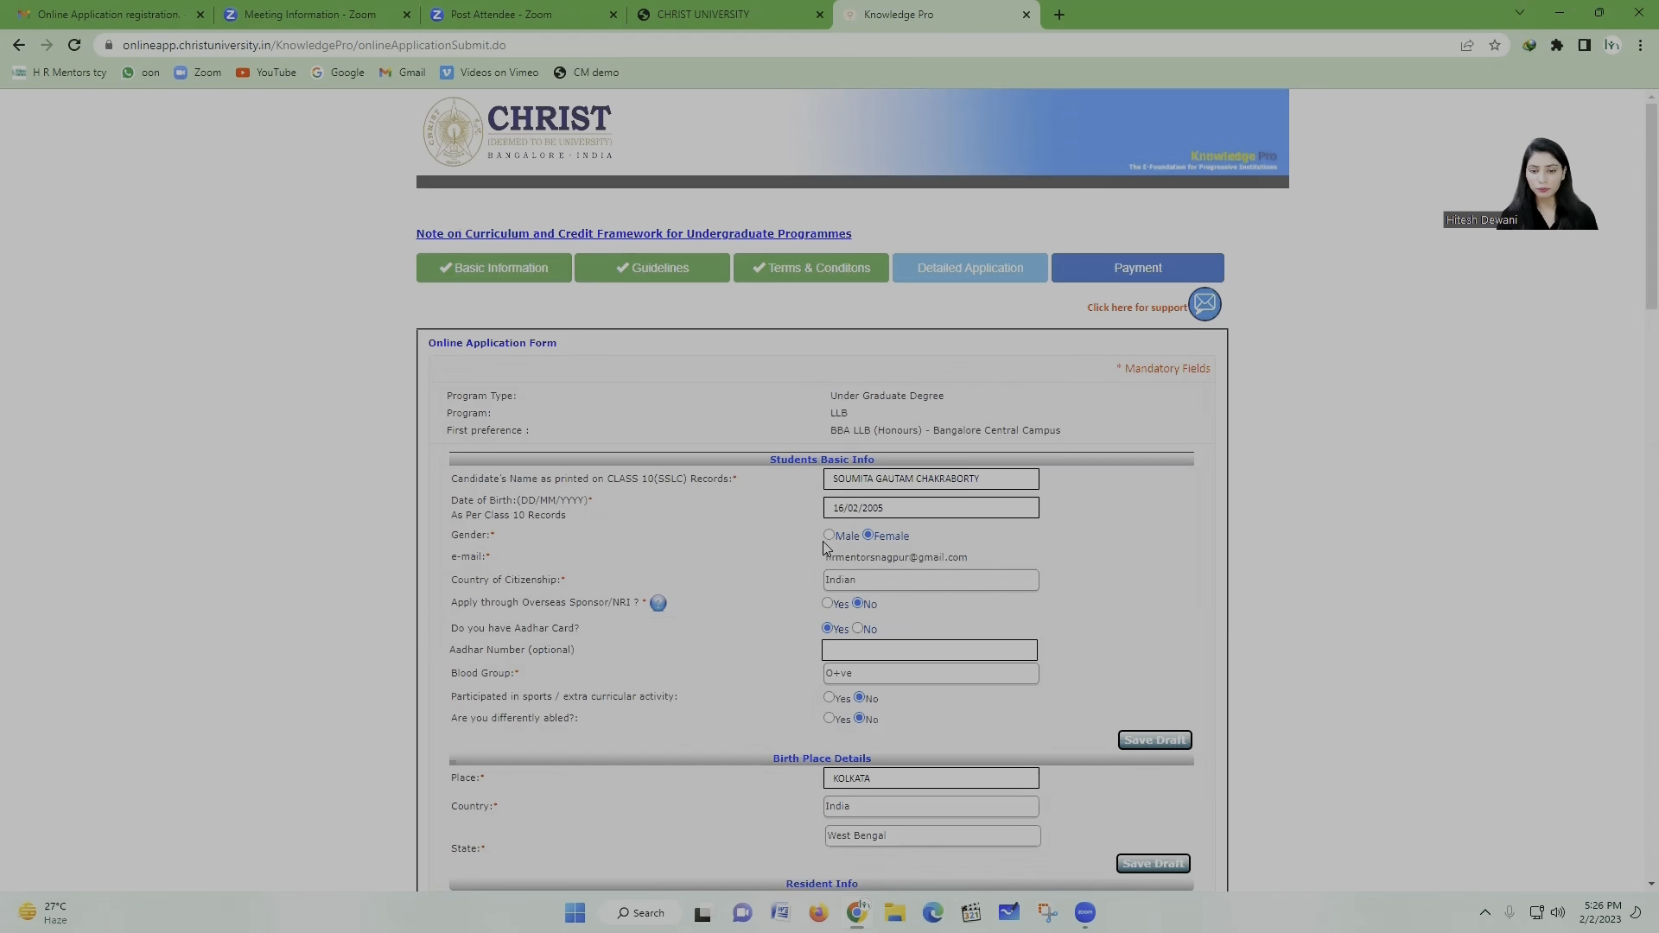
scroll(810, 595, down, 1)
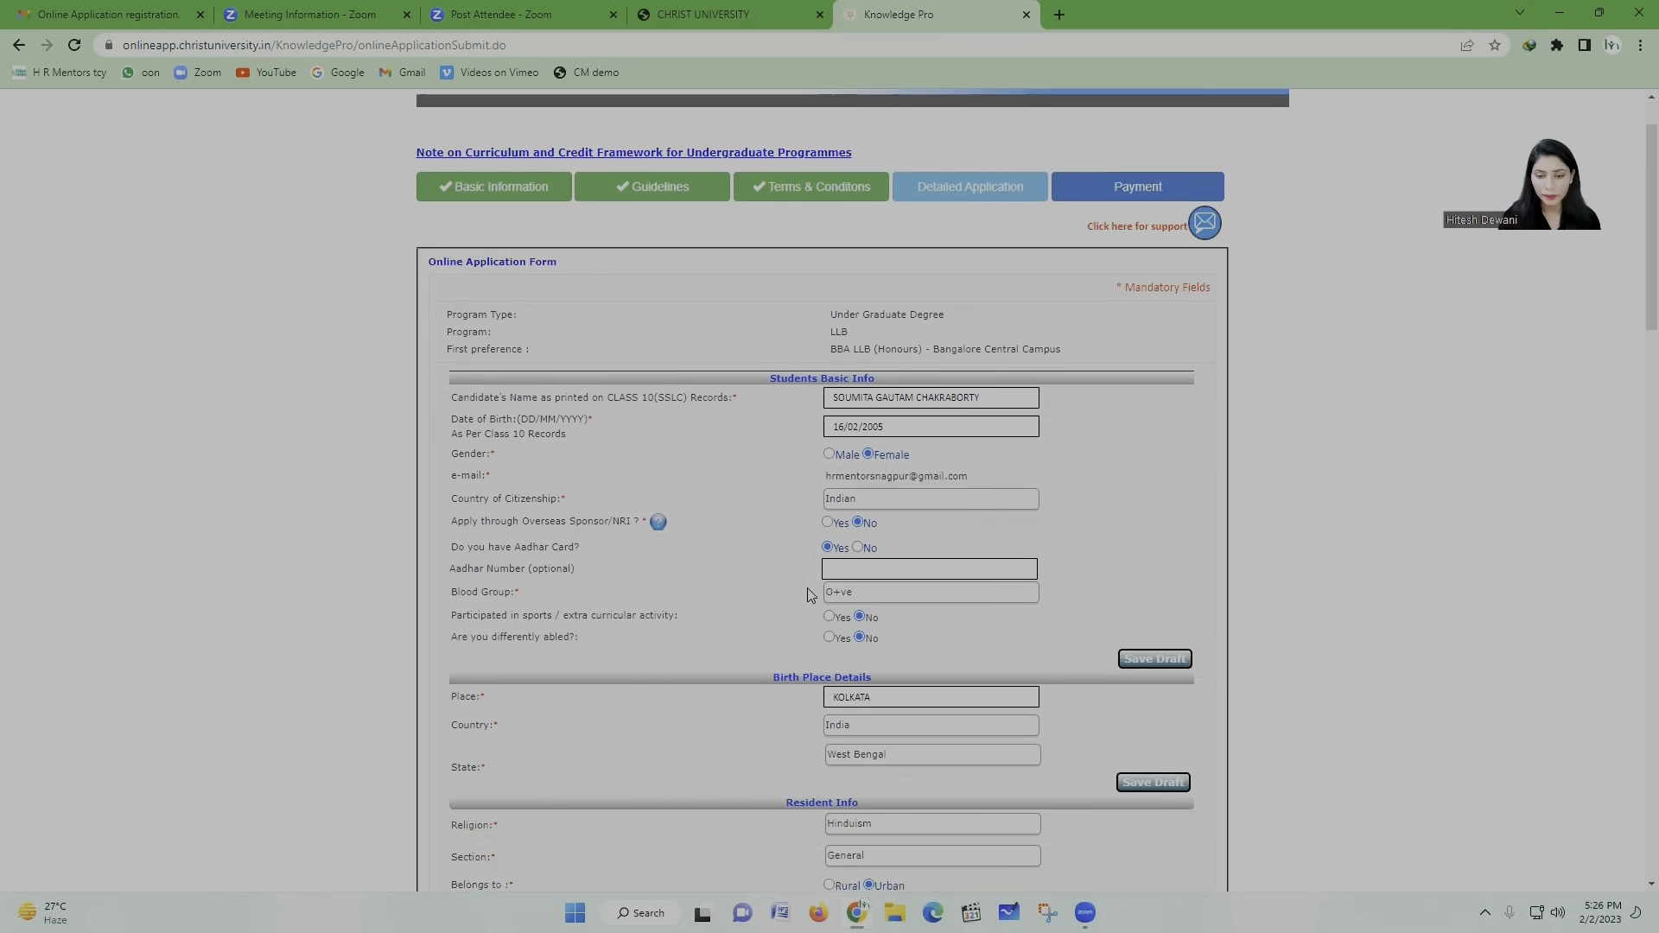
scroll(804, 595, down, 6)
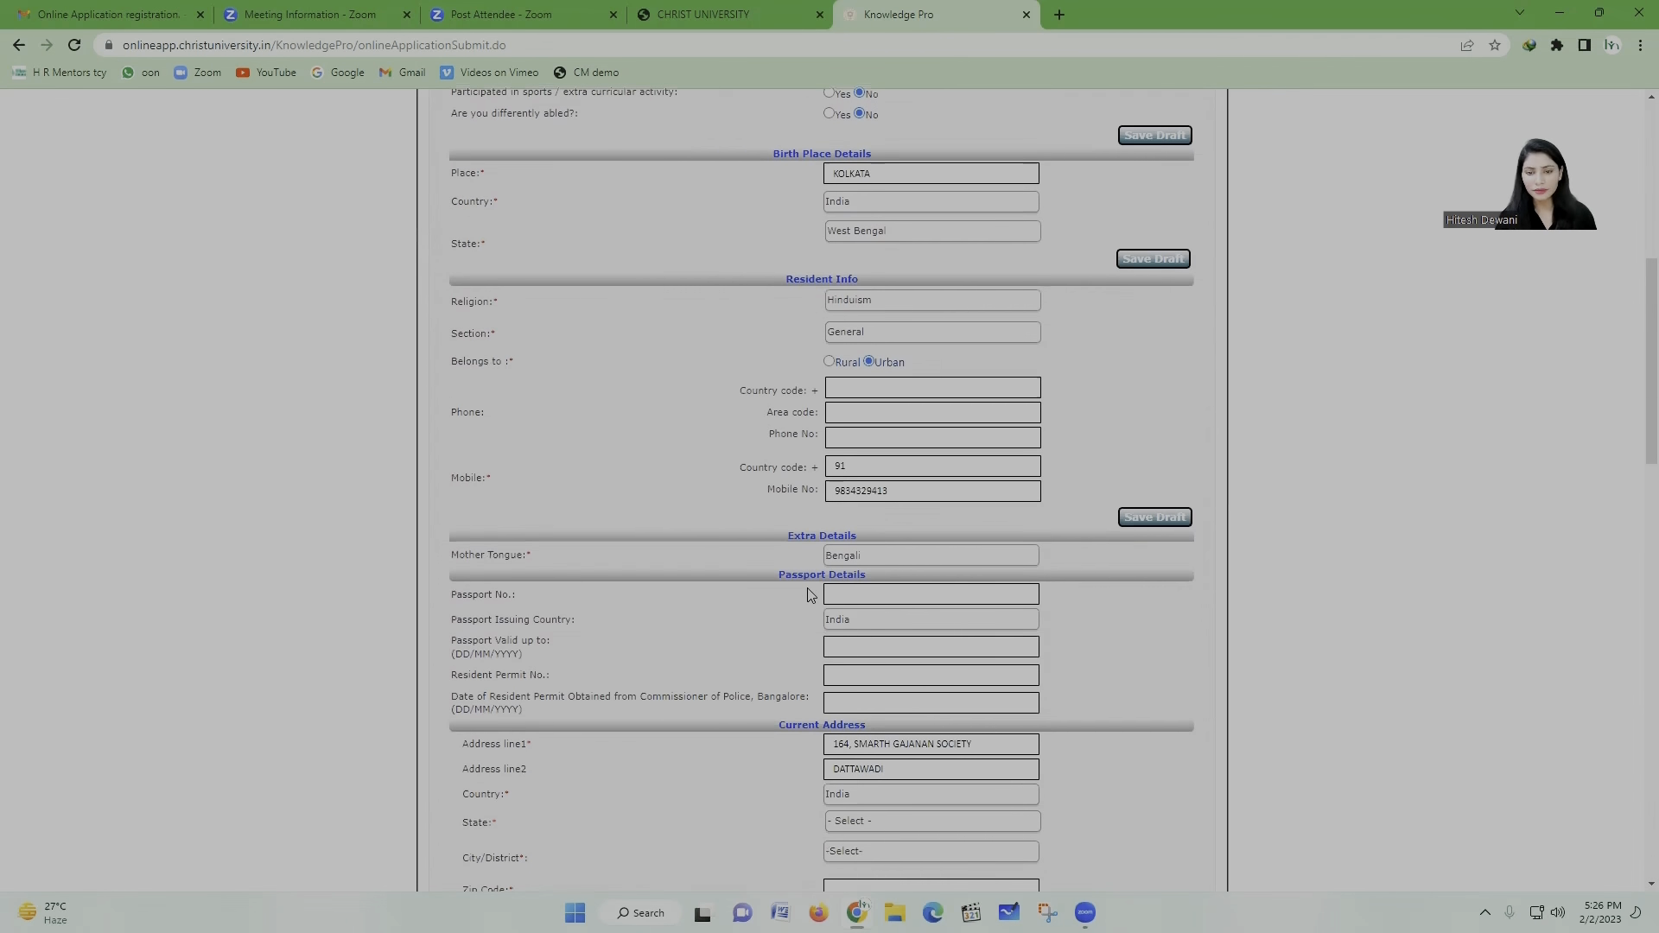
scroll(847, 588, down, 4)
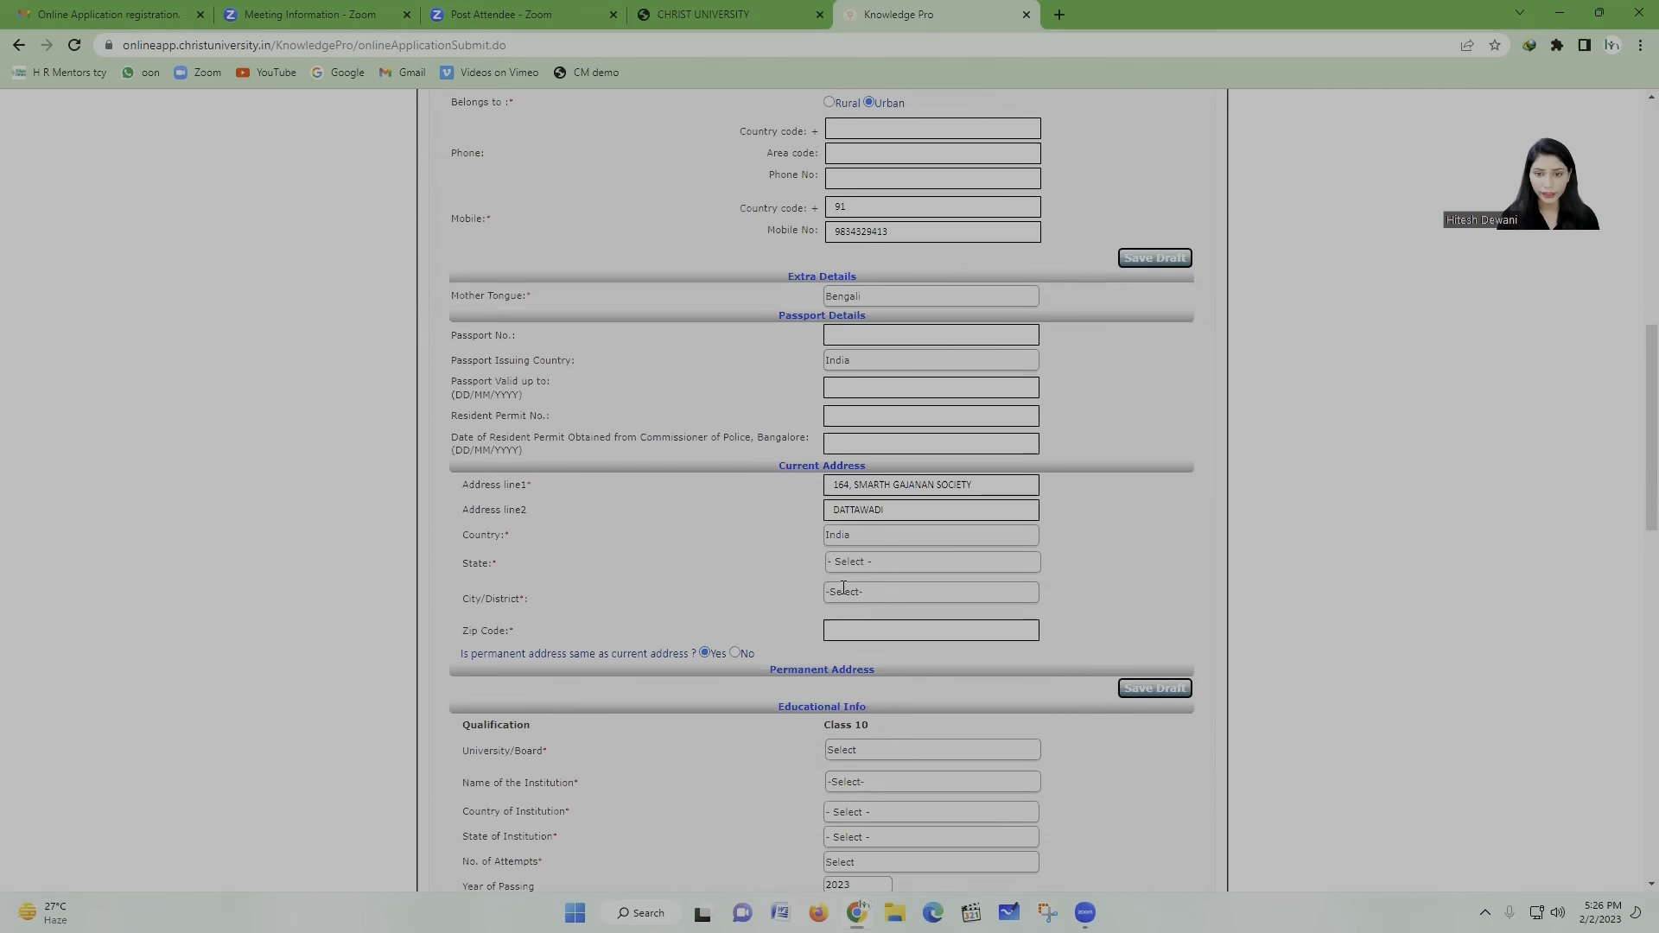
scroll(844, 593, down, 2)
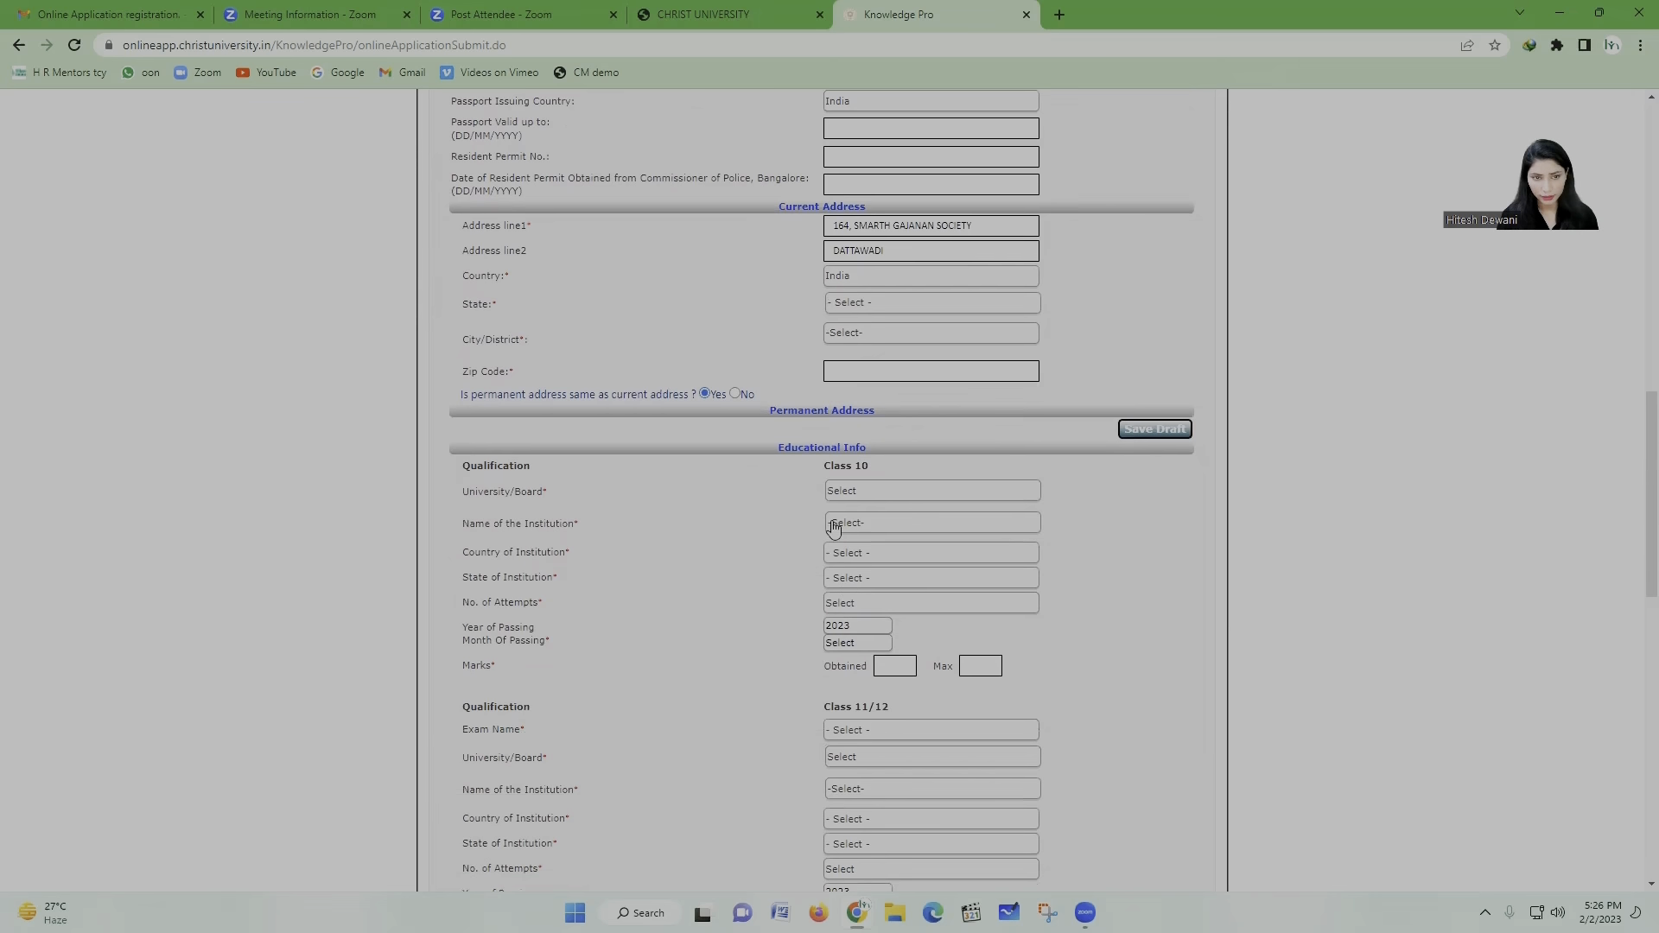
click(850, 304)
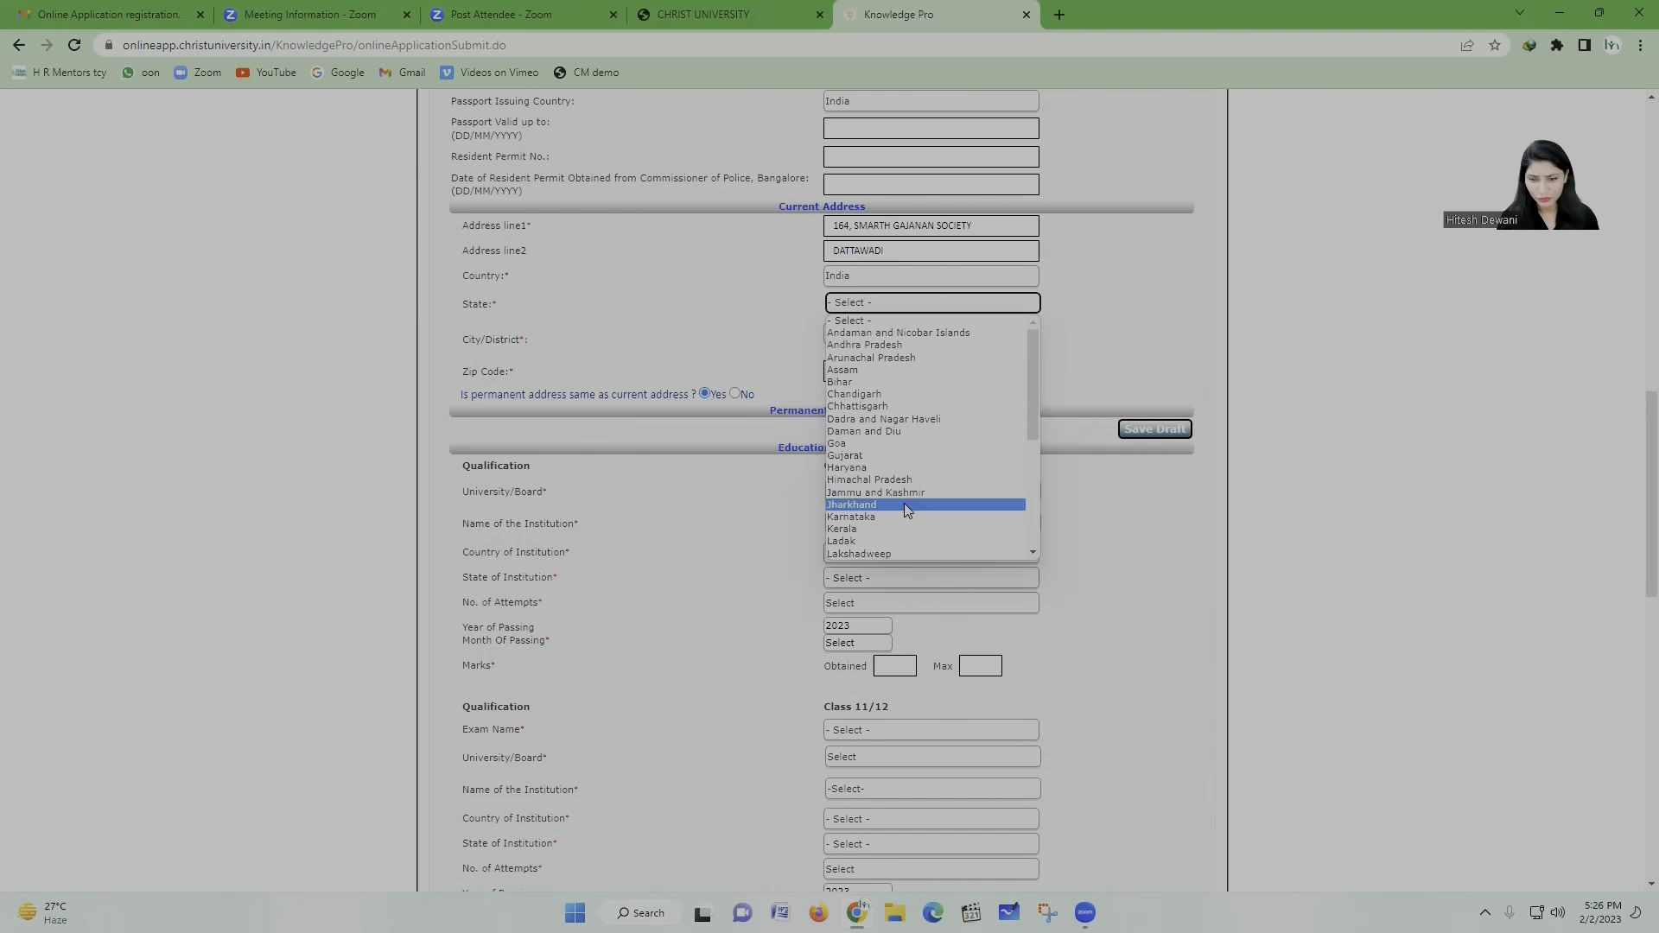
scroll(907, 501, down, 3)
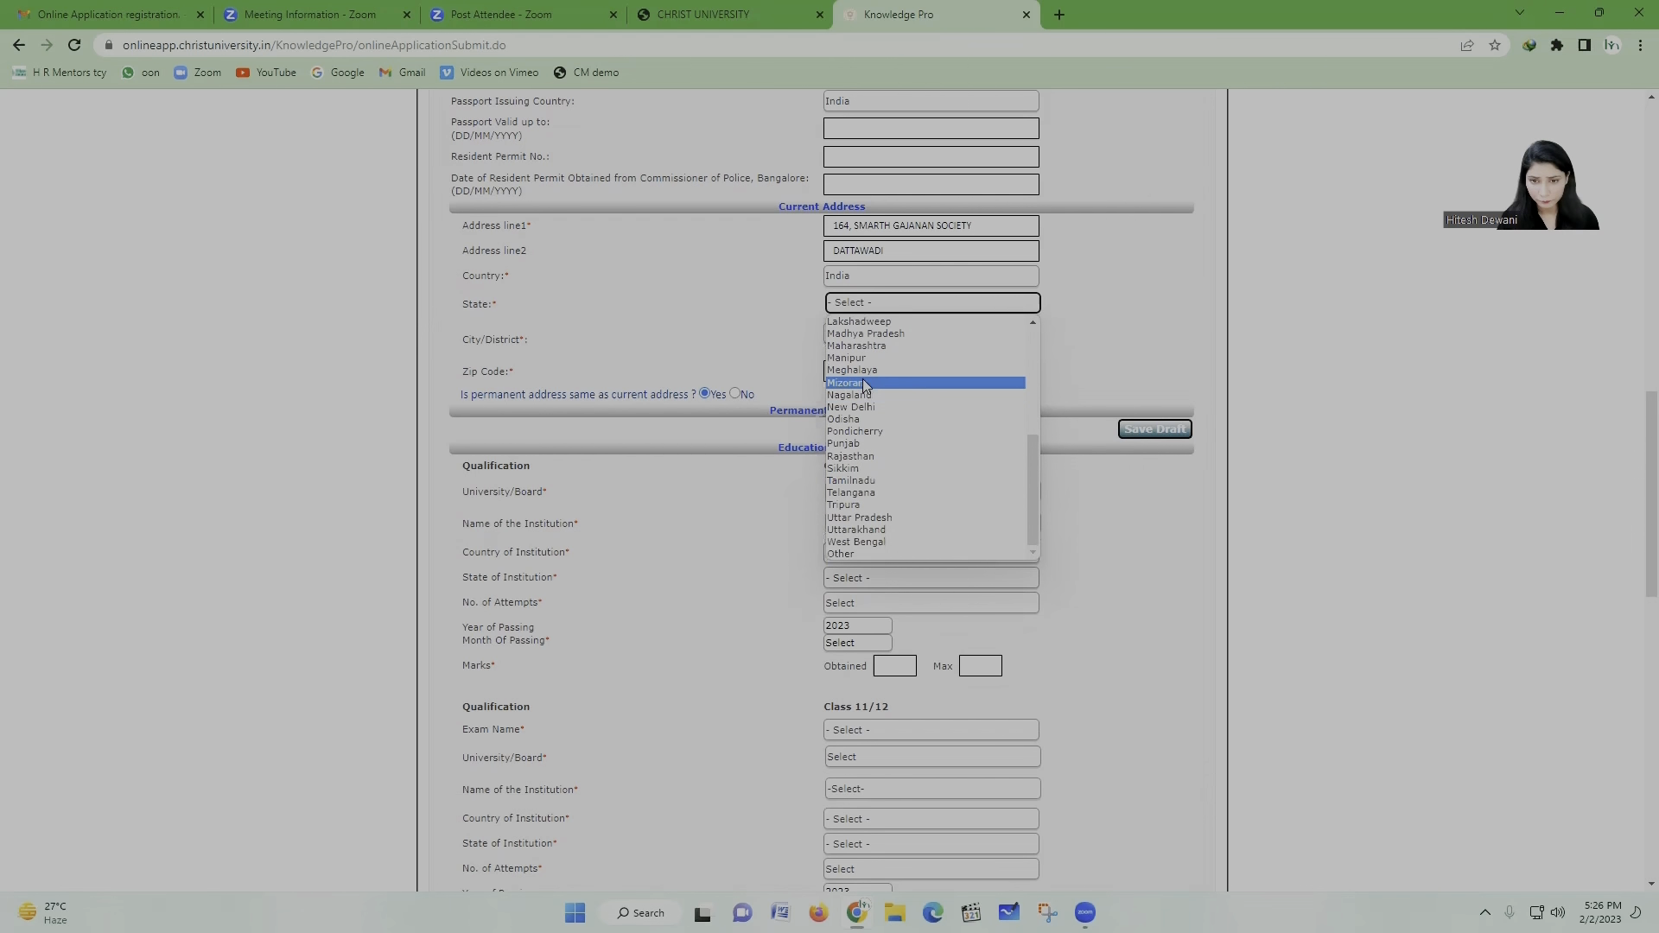
click(883, 346)
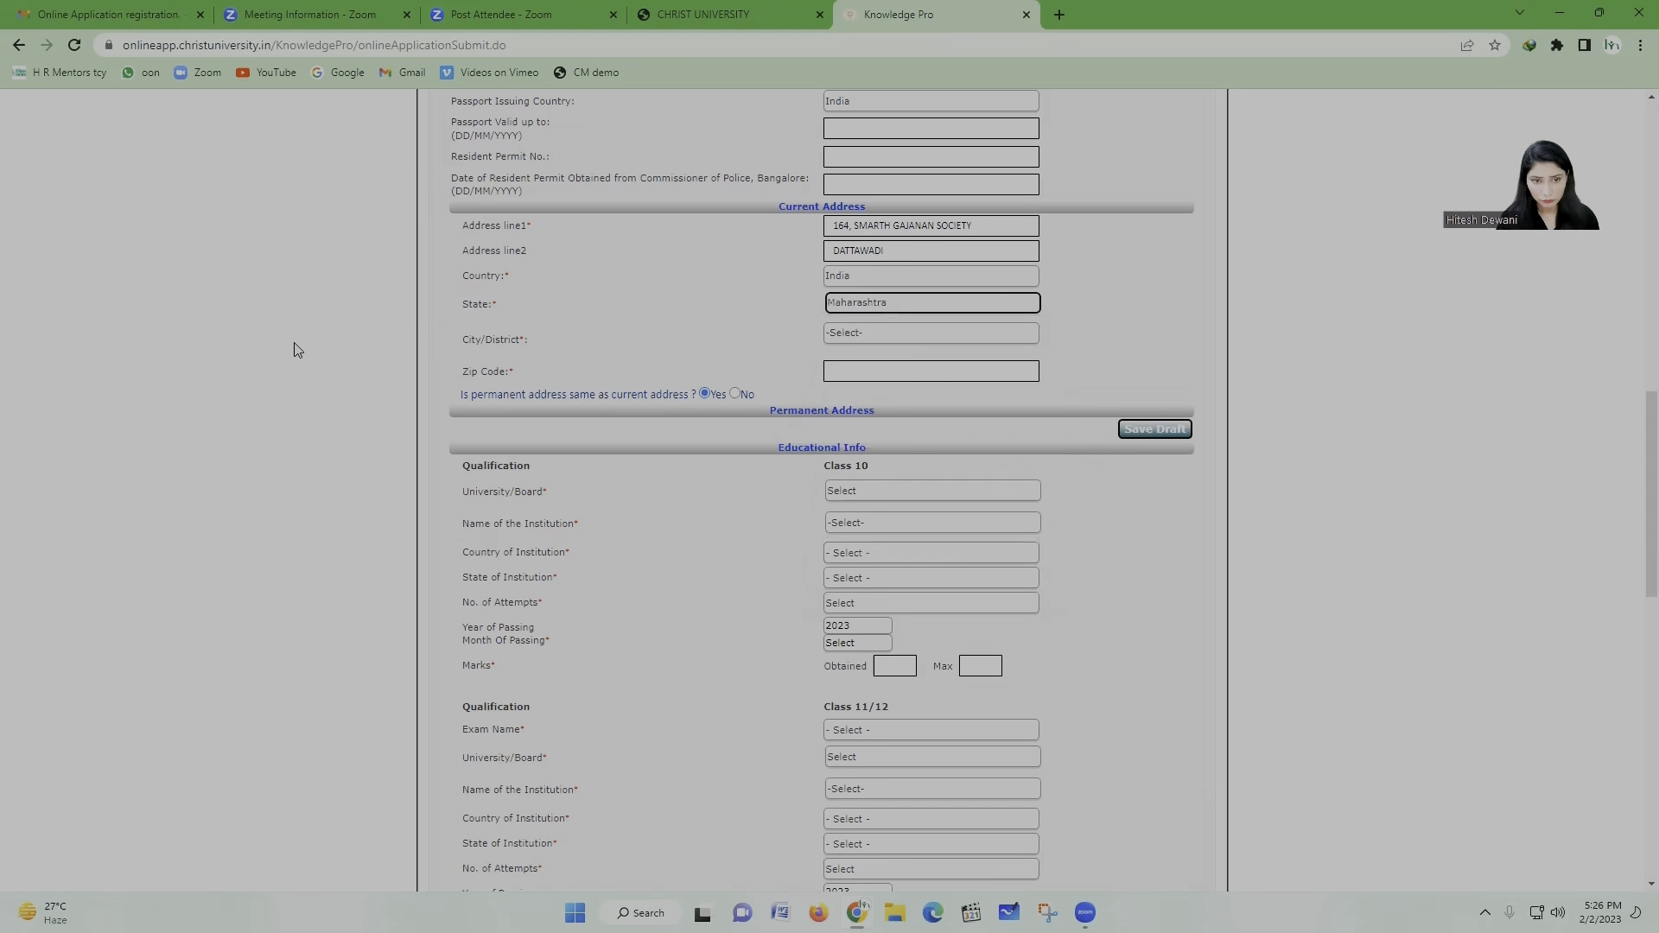
Step: Choose NAGPUR as the city and enter the zip code
click(966, 335)
click(938, 584)
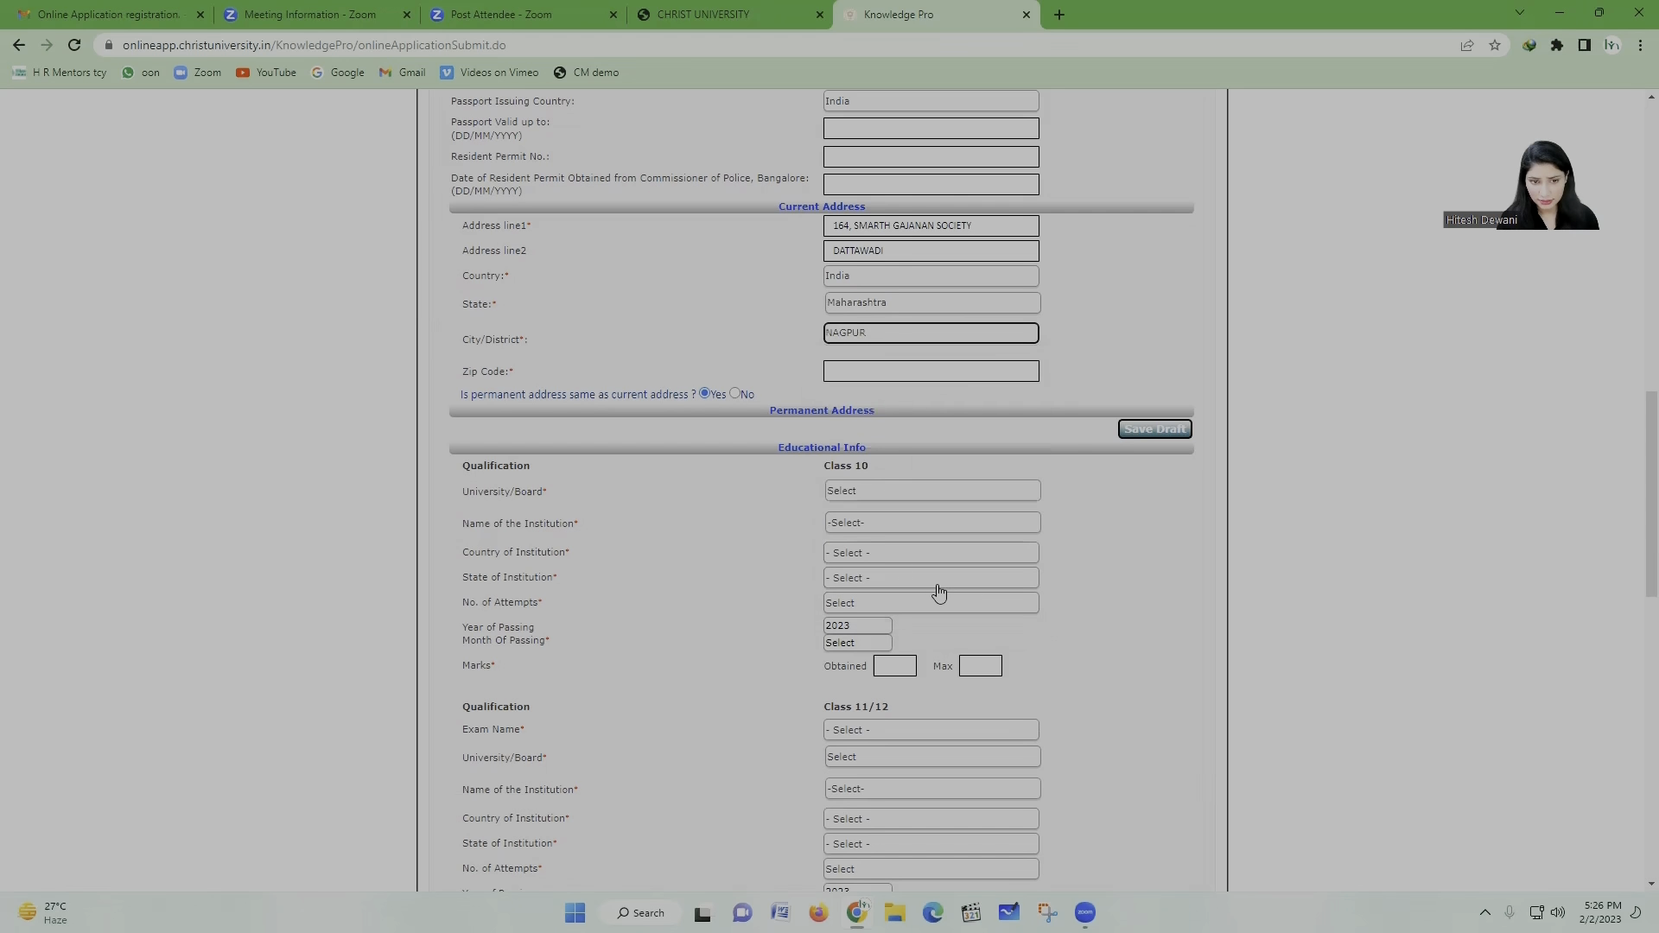
click(963, 379)
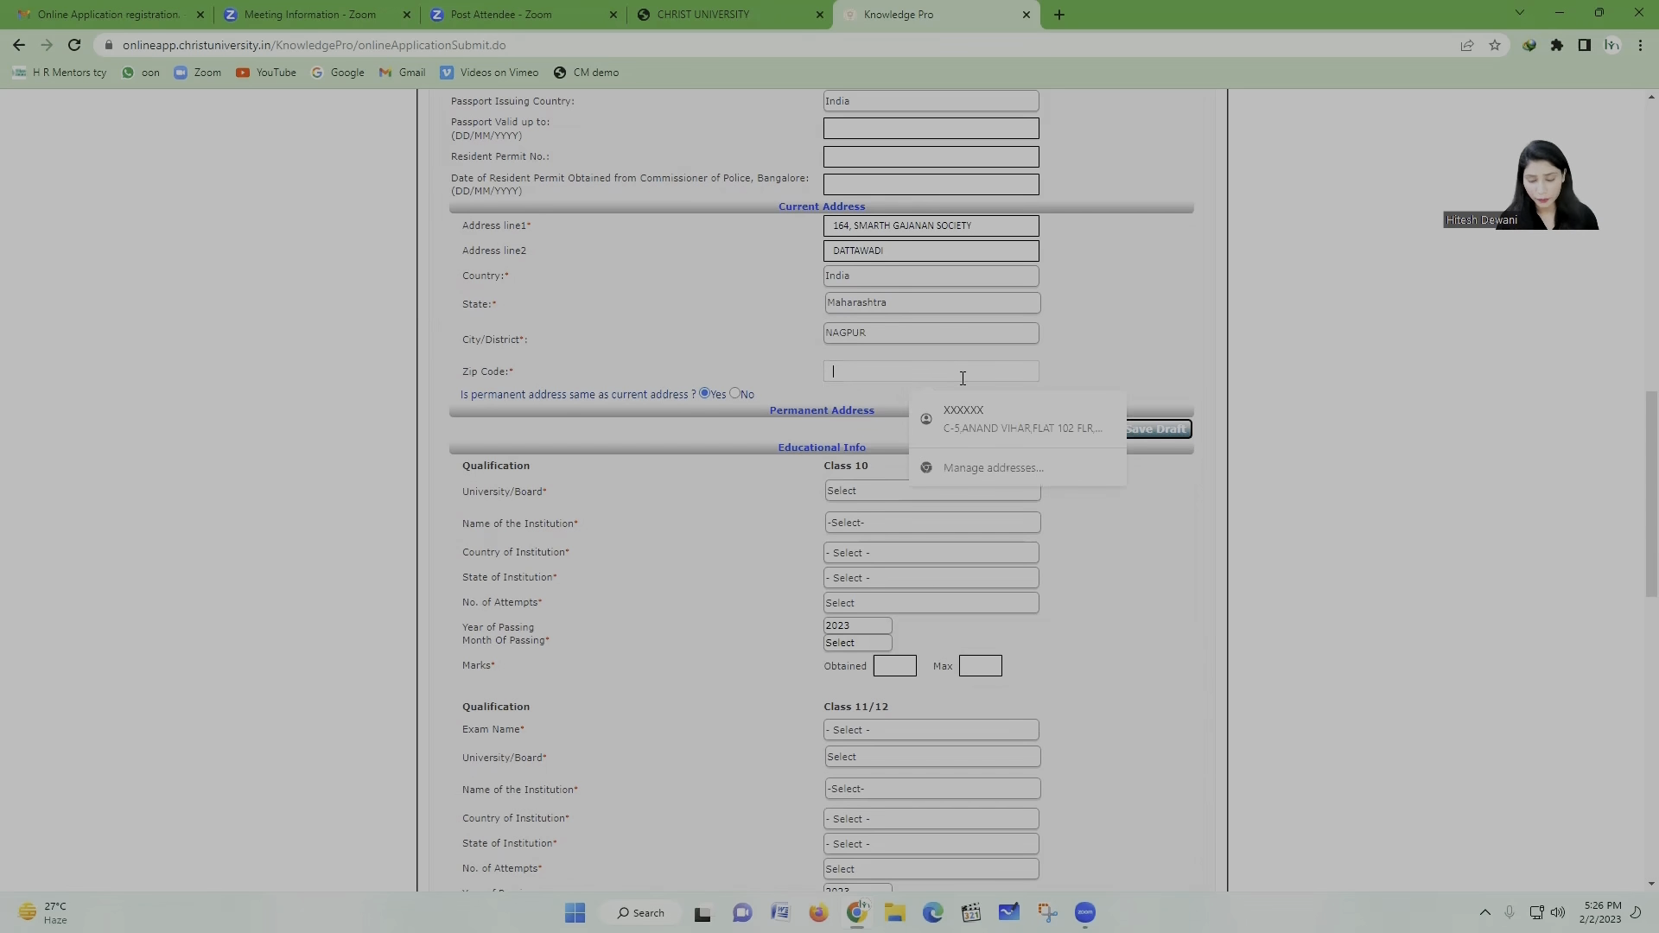
text(440023)
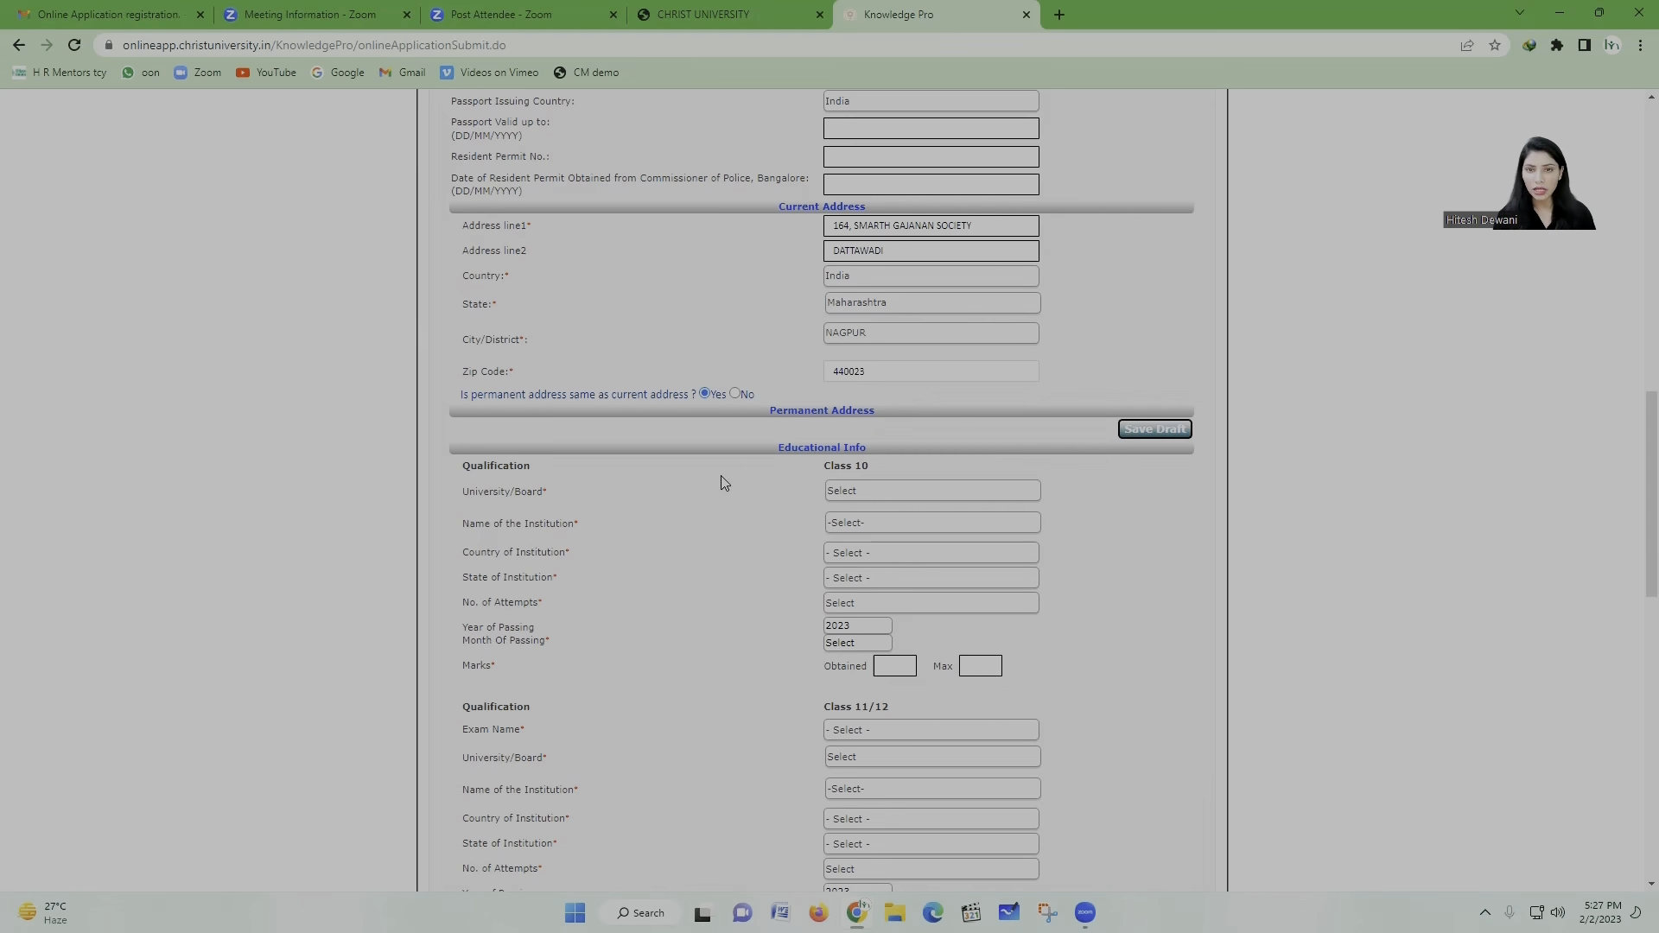
Step: Set the Class 10 board to CBSE and the institution to Other, named SCHOOL OF SCHOLARS
scroll(715, 494, down, 3)
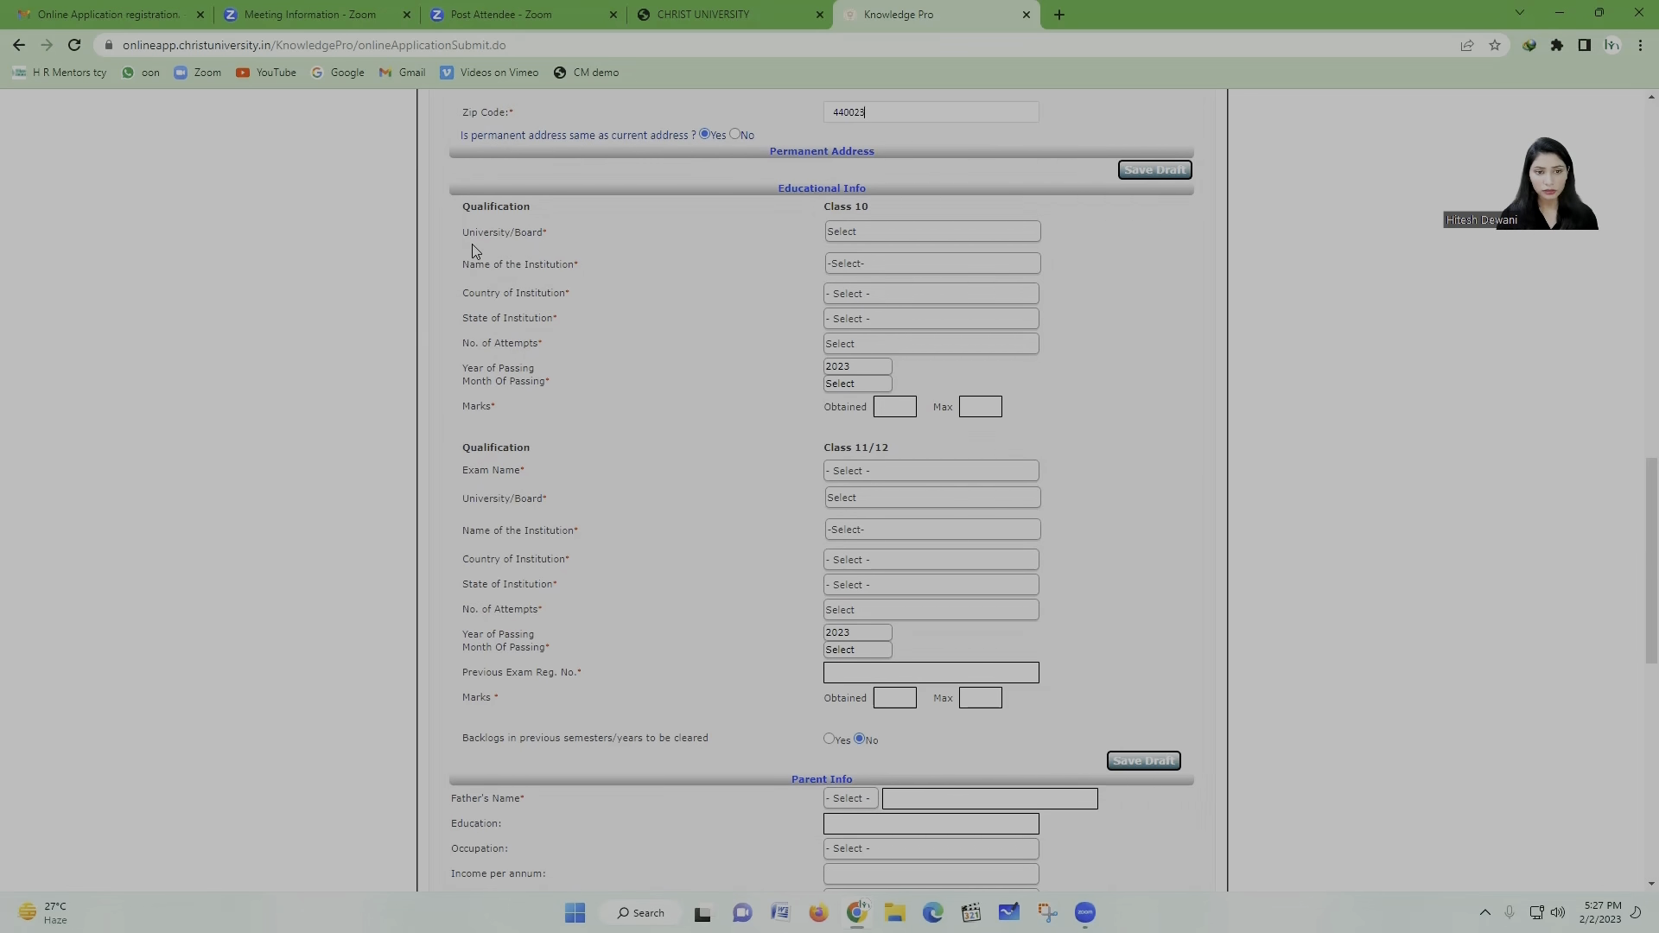
click(883, 235)
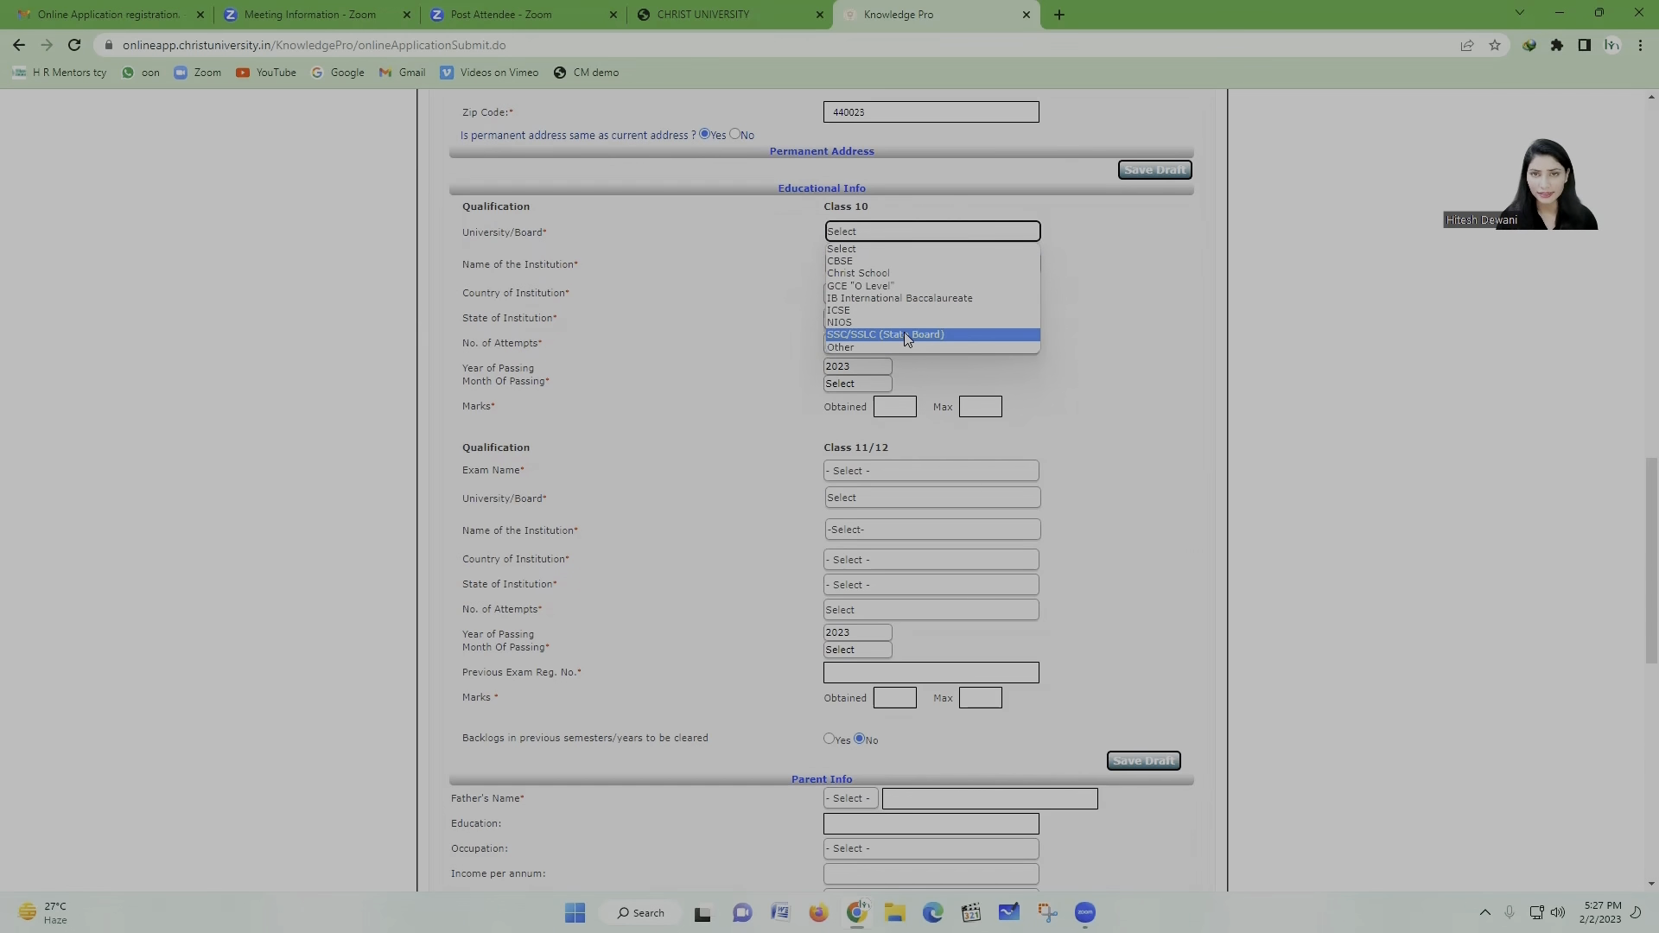
click(886, 260)
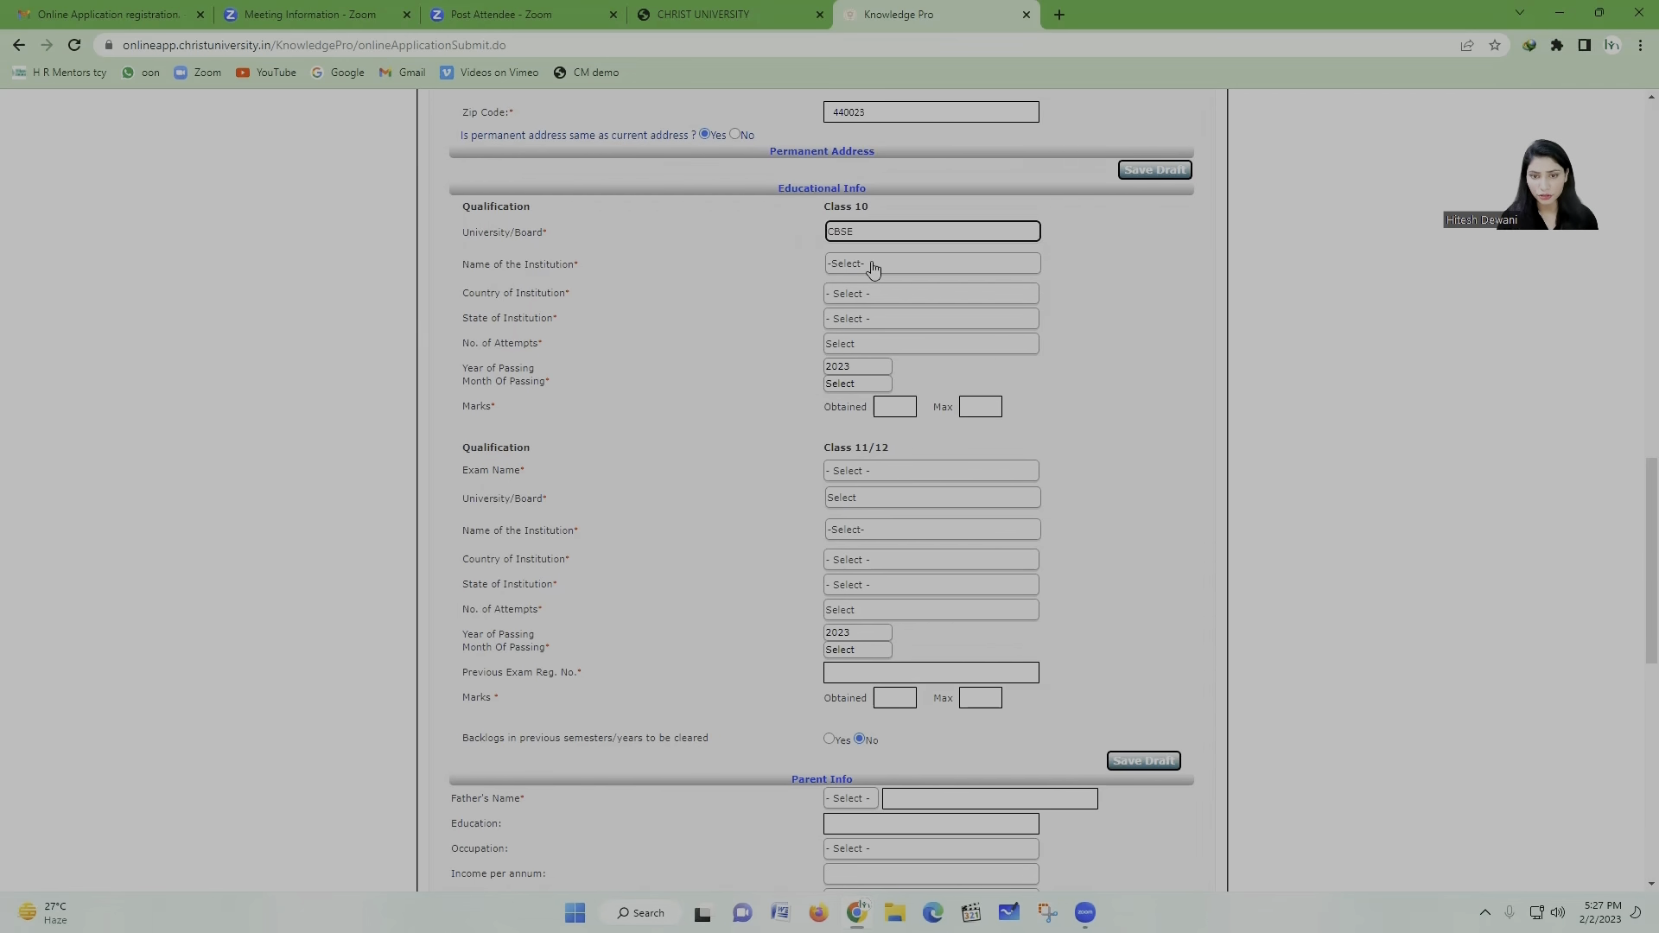
click(874, 270)
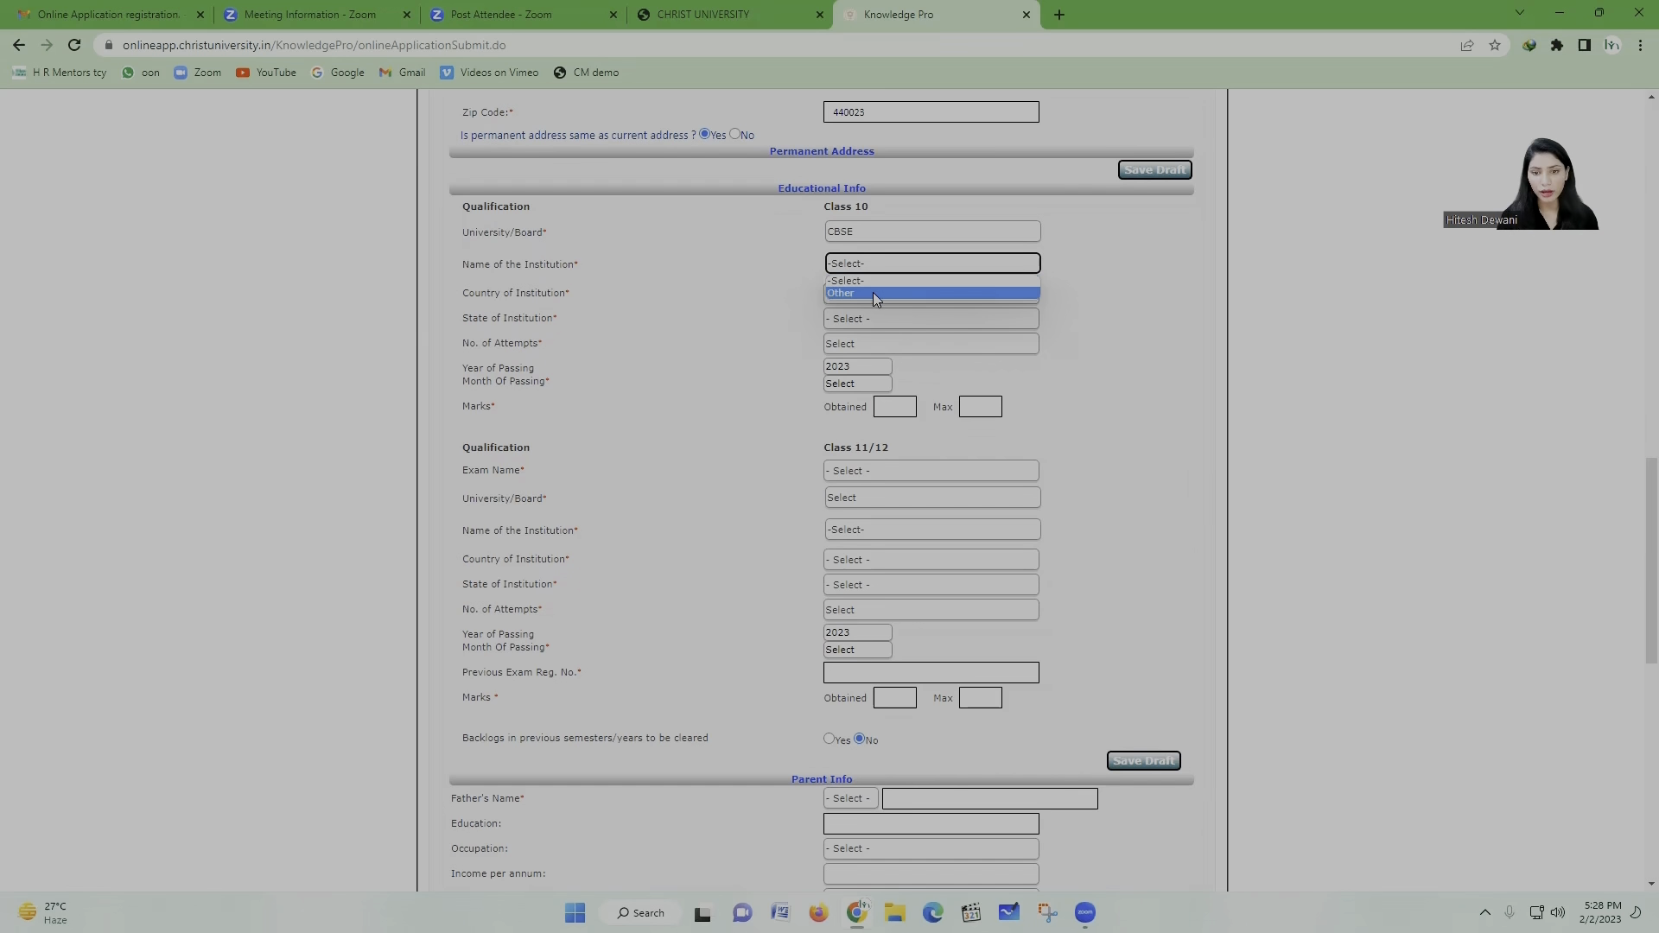
click(872, 292)
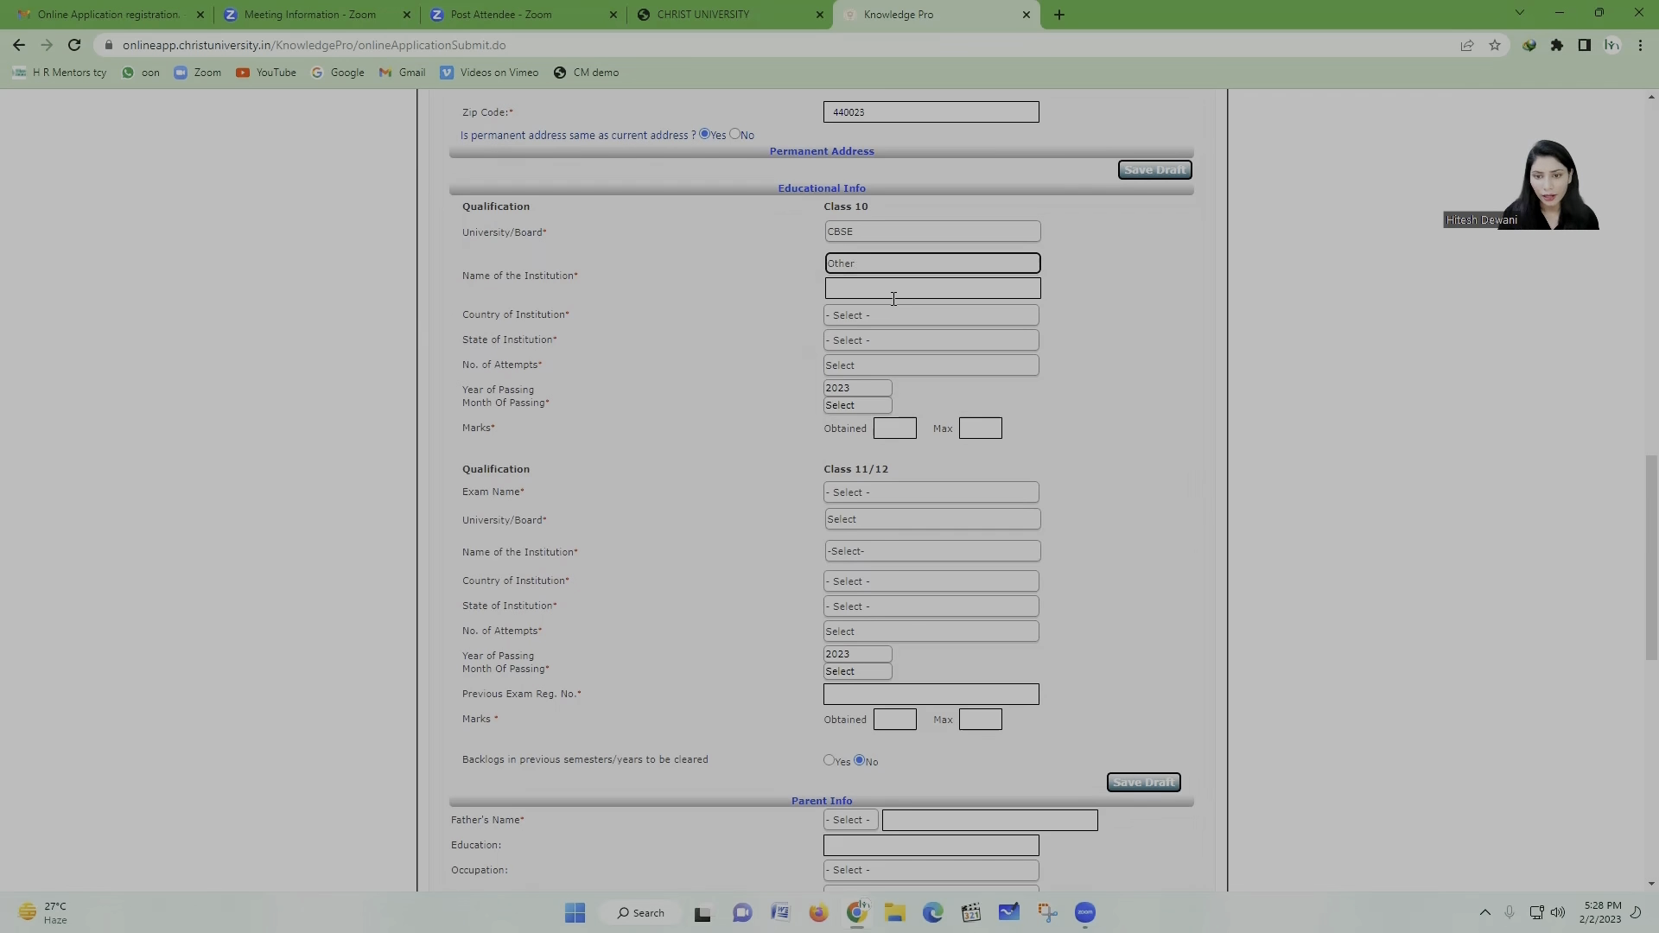
click(926, 292)
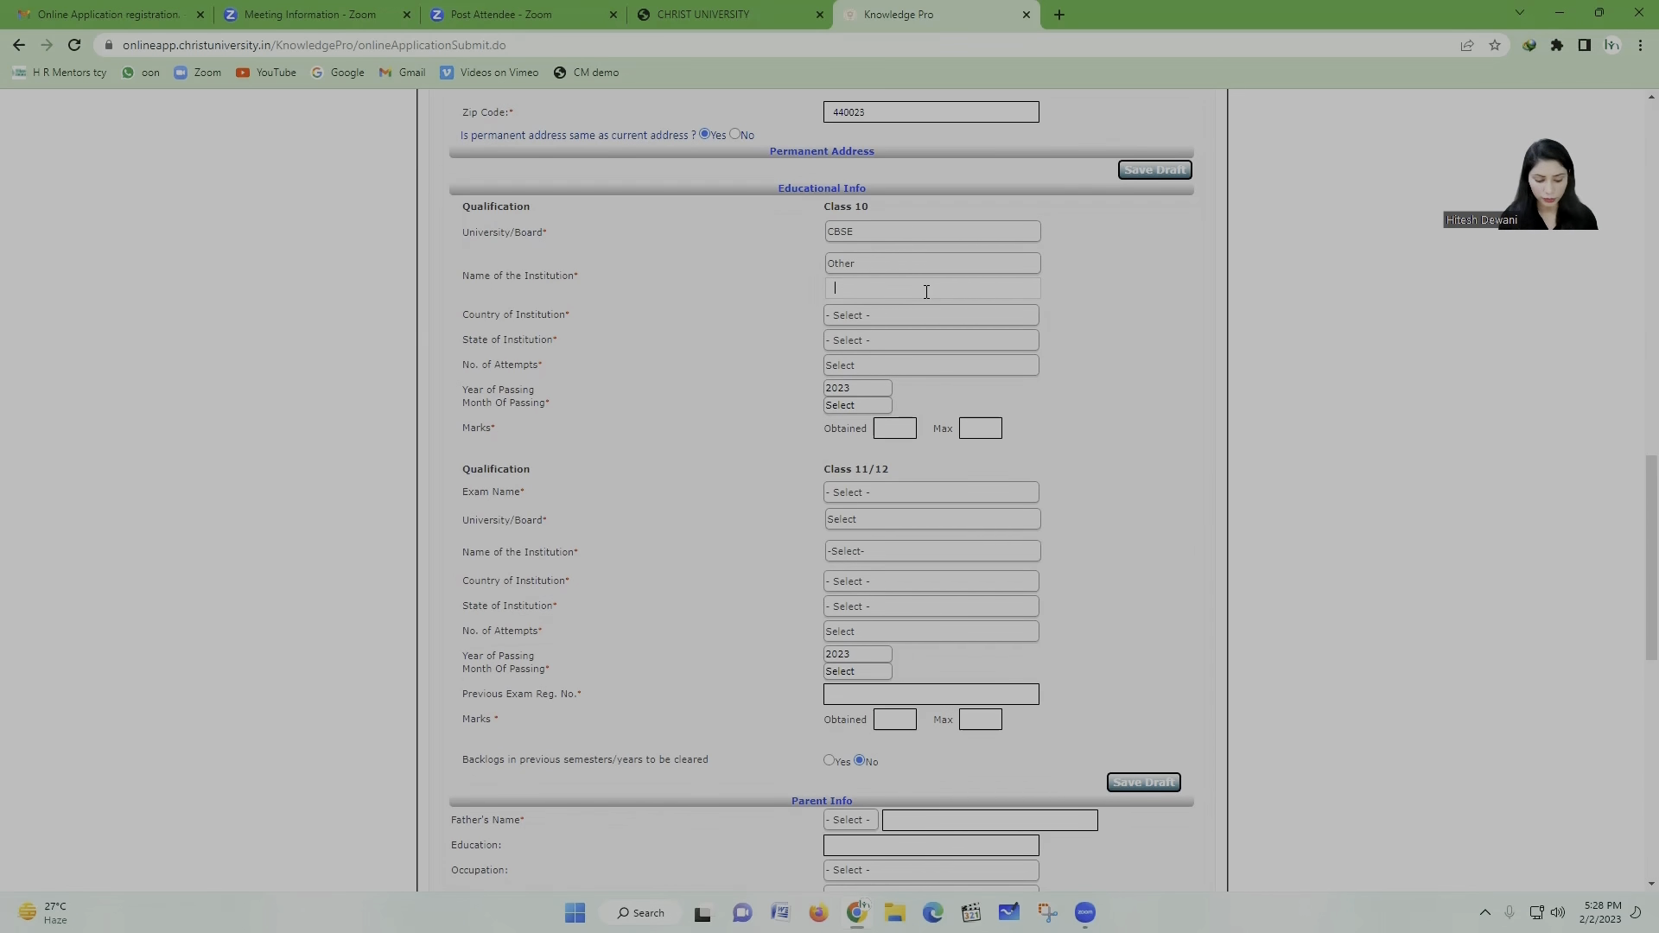
text(SCH)
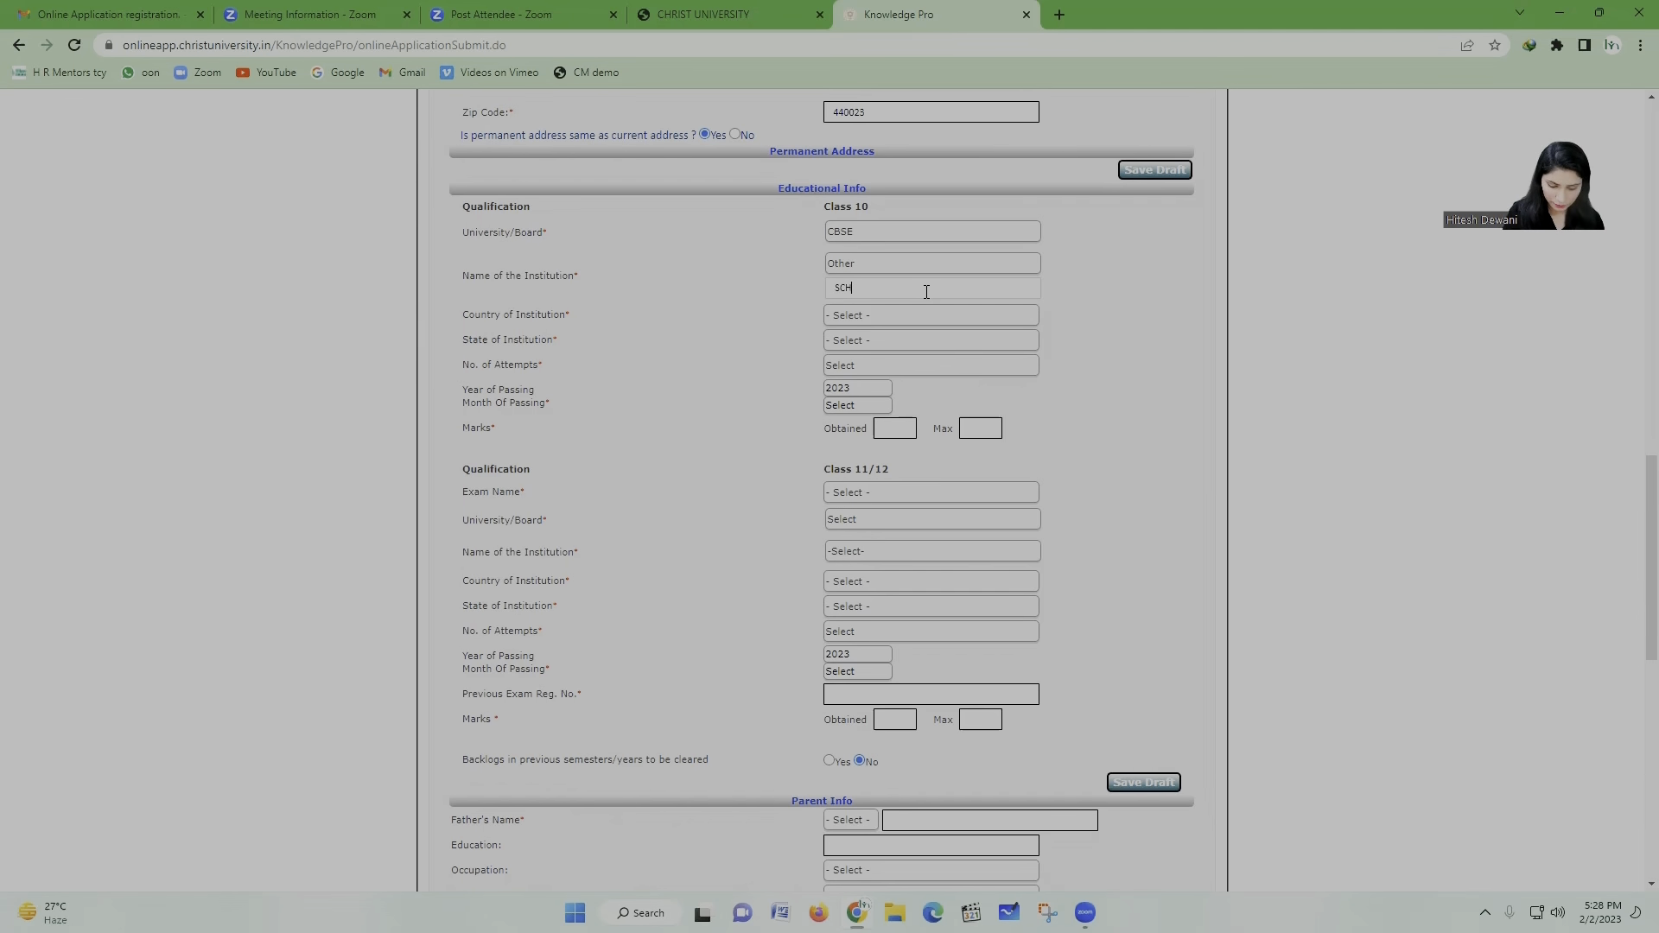
text(OOL OF SCH)
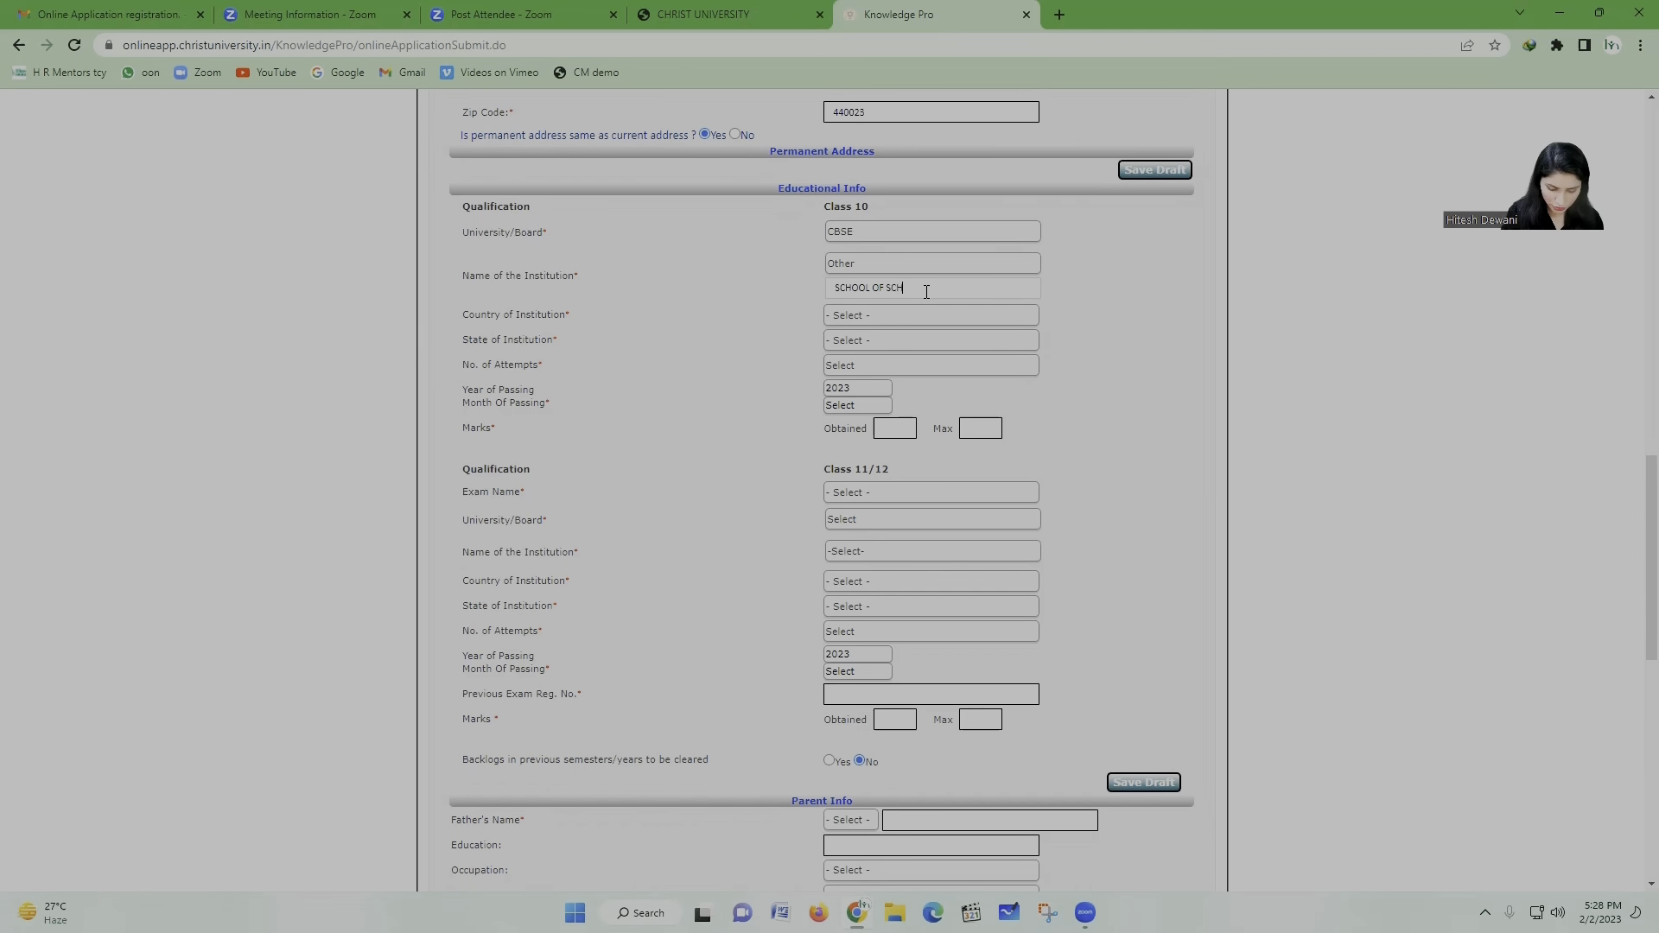
text(OLARS)
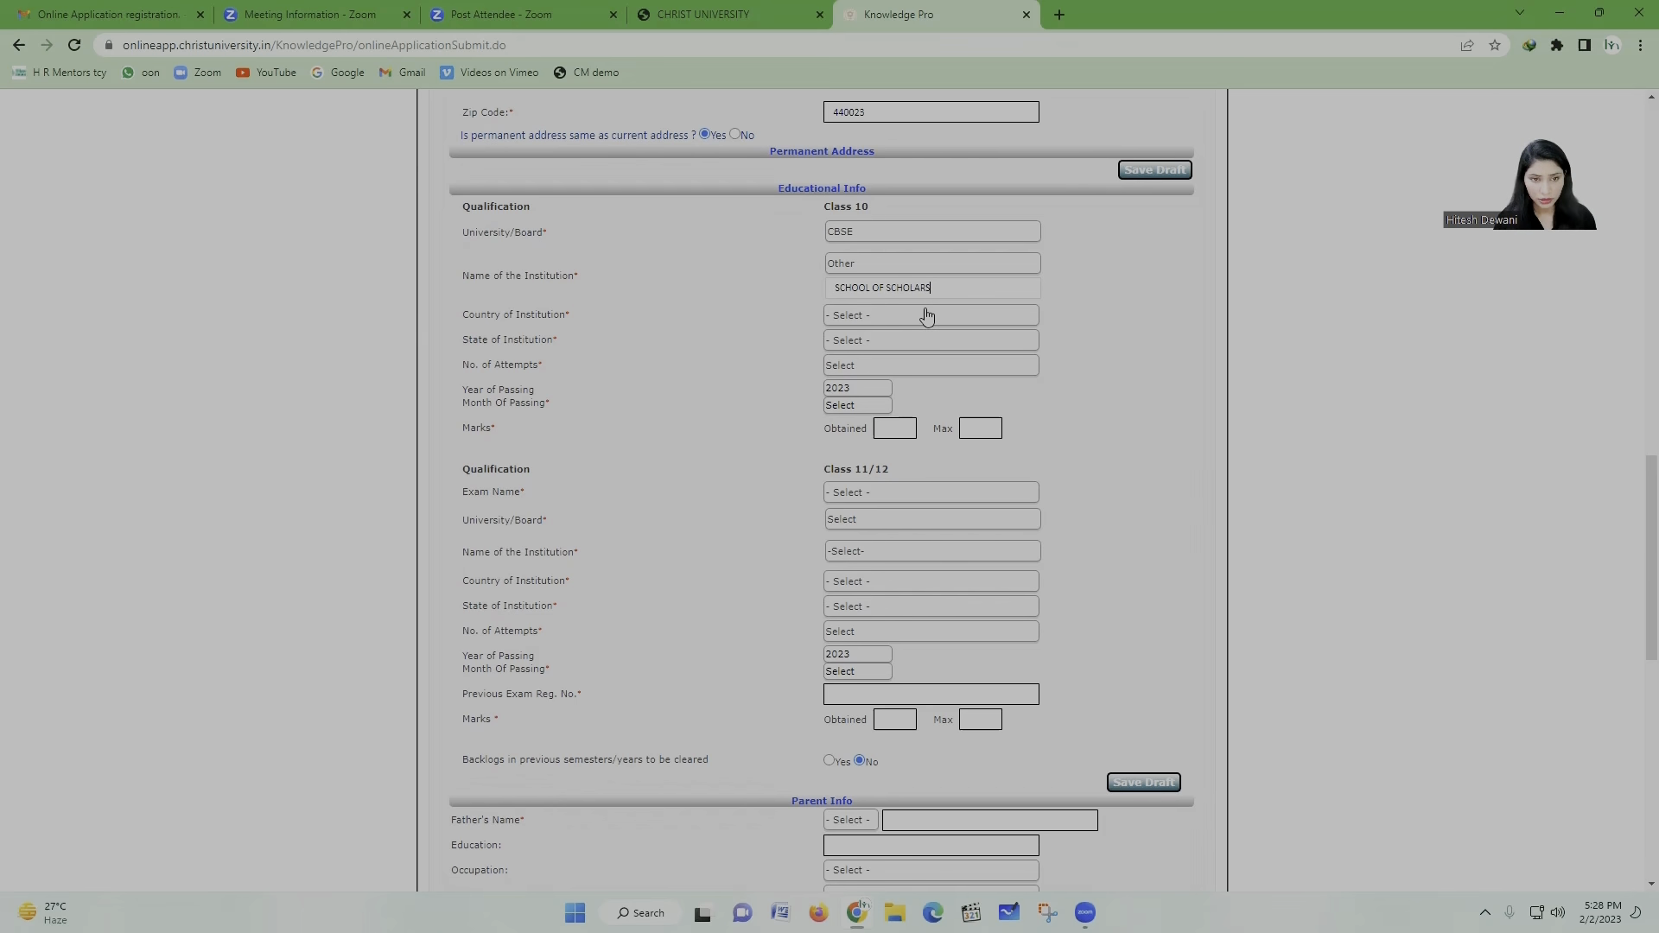
click(926, 316)
Step: Set the Class 10 institution's country to India and its state to Maharashtra
scroll(942, 378, down, 4)
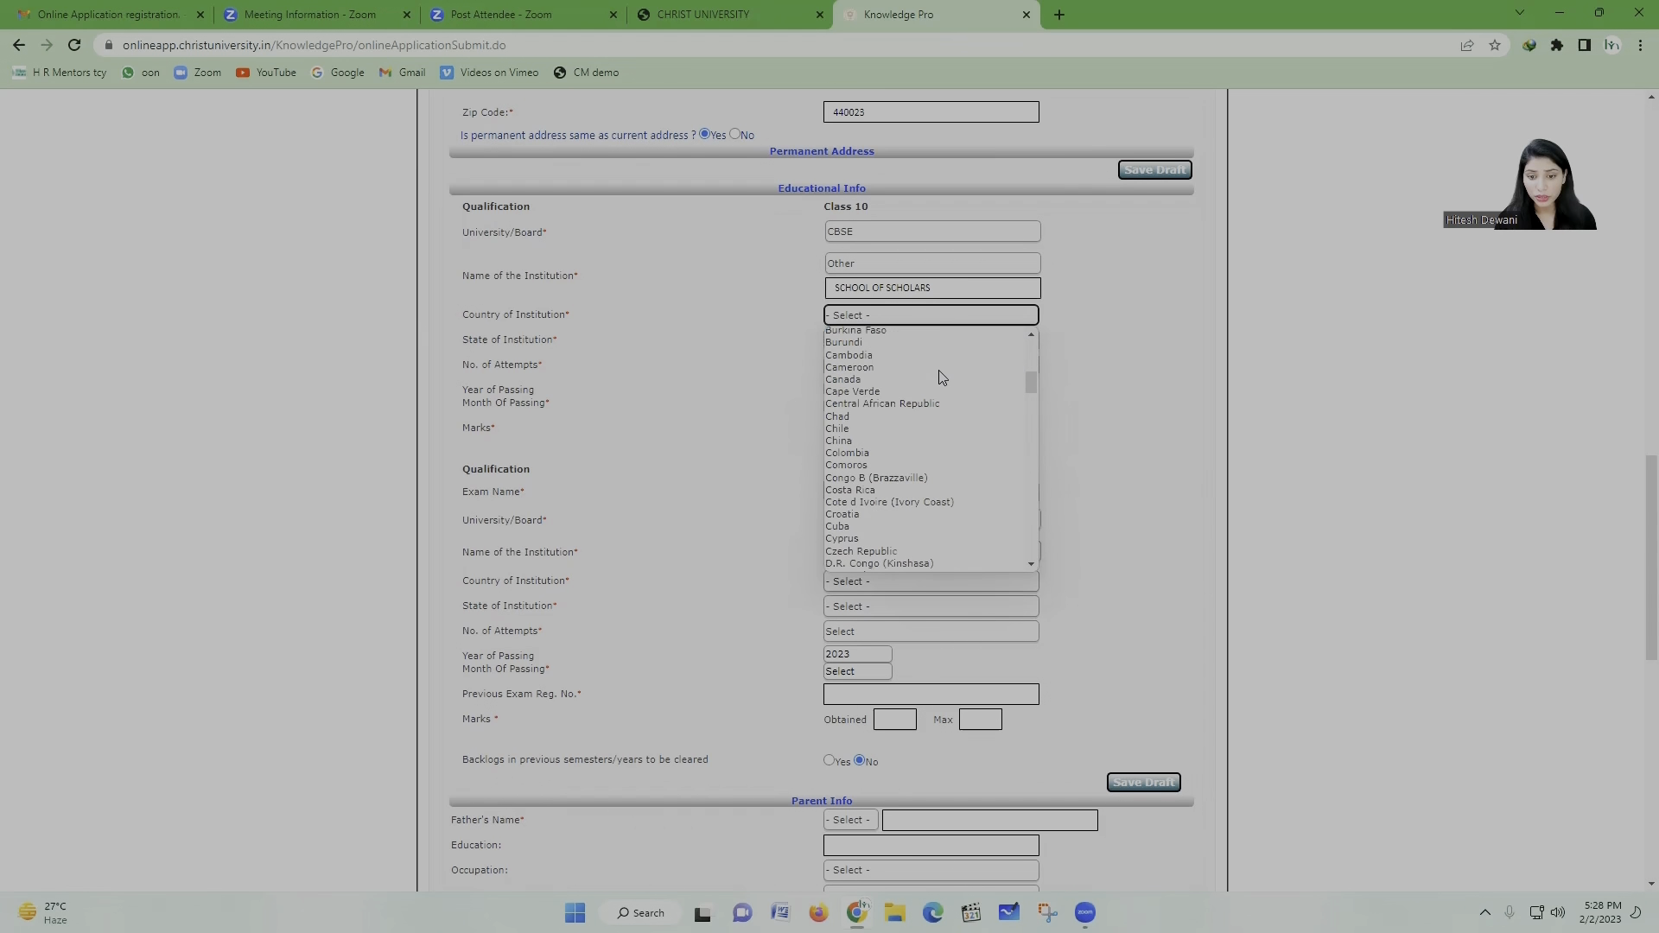
scroll(941, 377, down, 4)
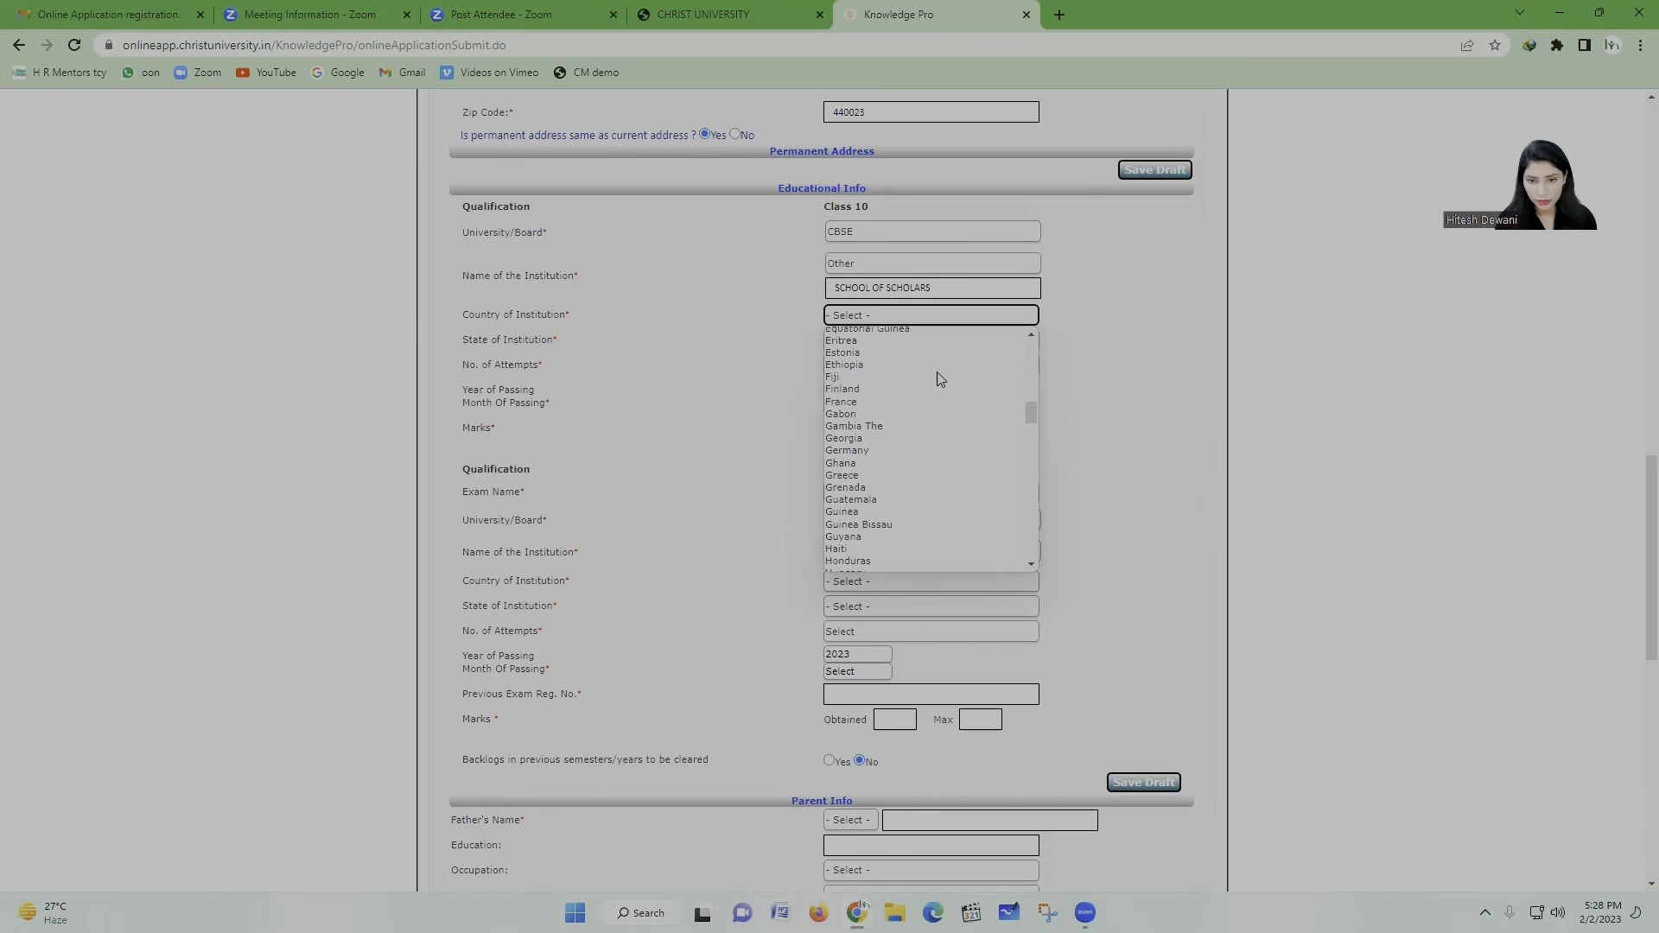
scroll(890, 393, down, 2)
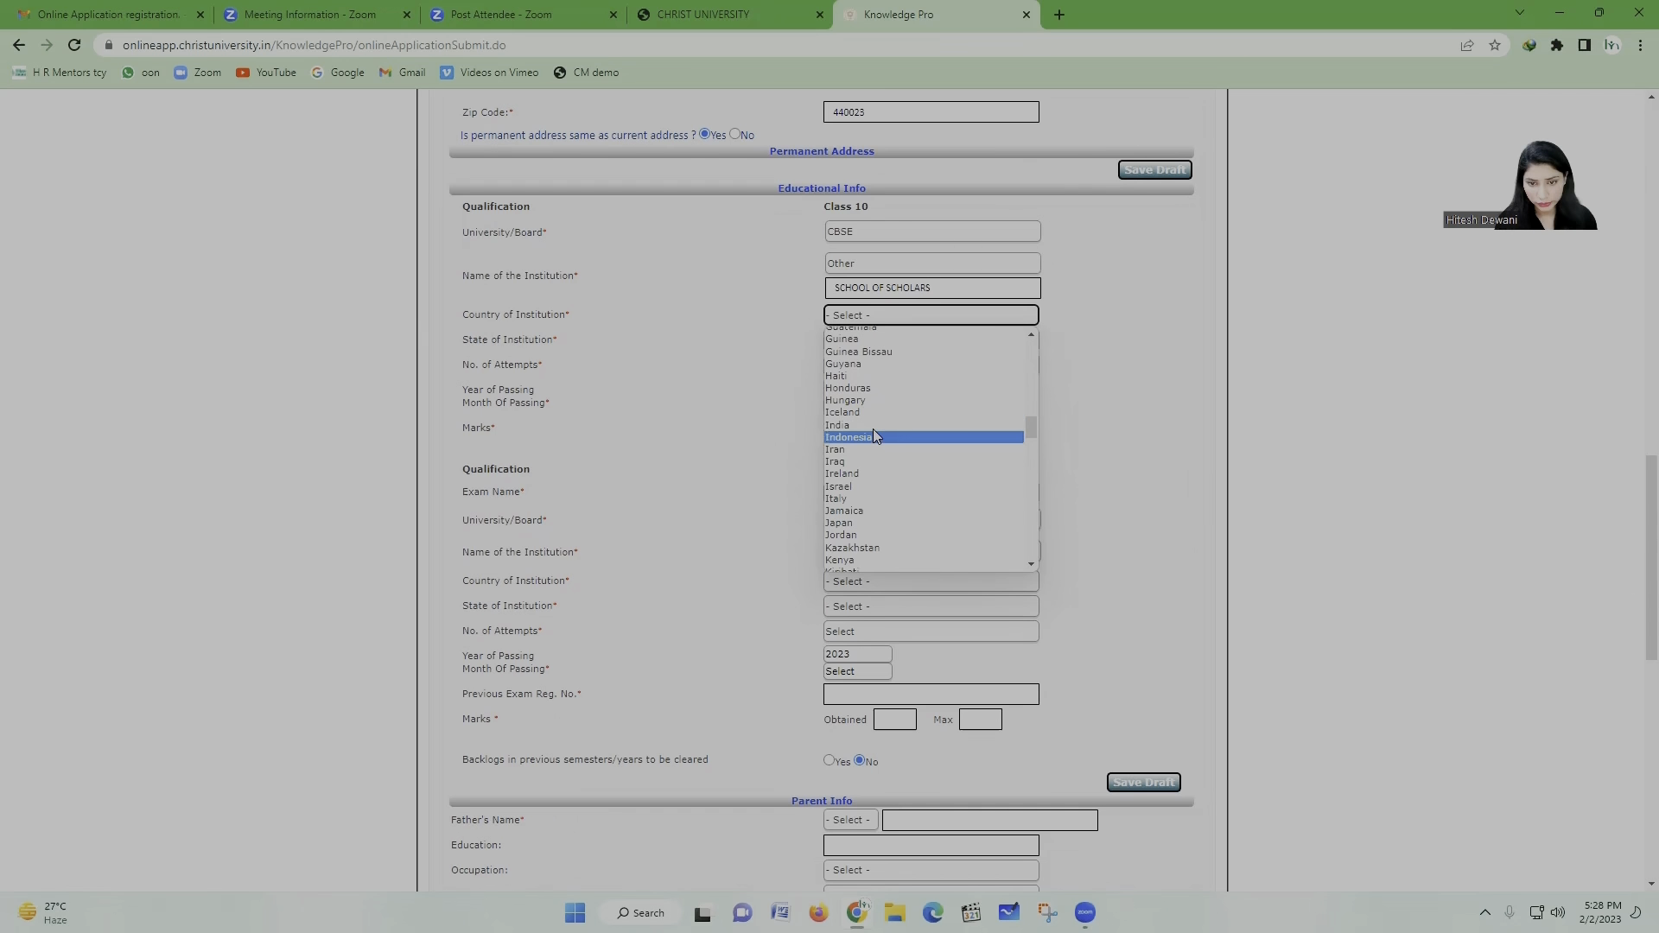
click(868, 423)
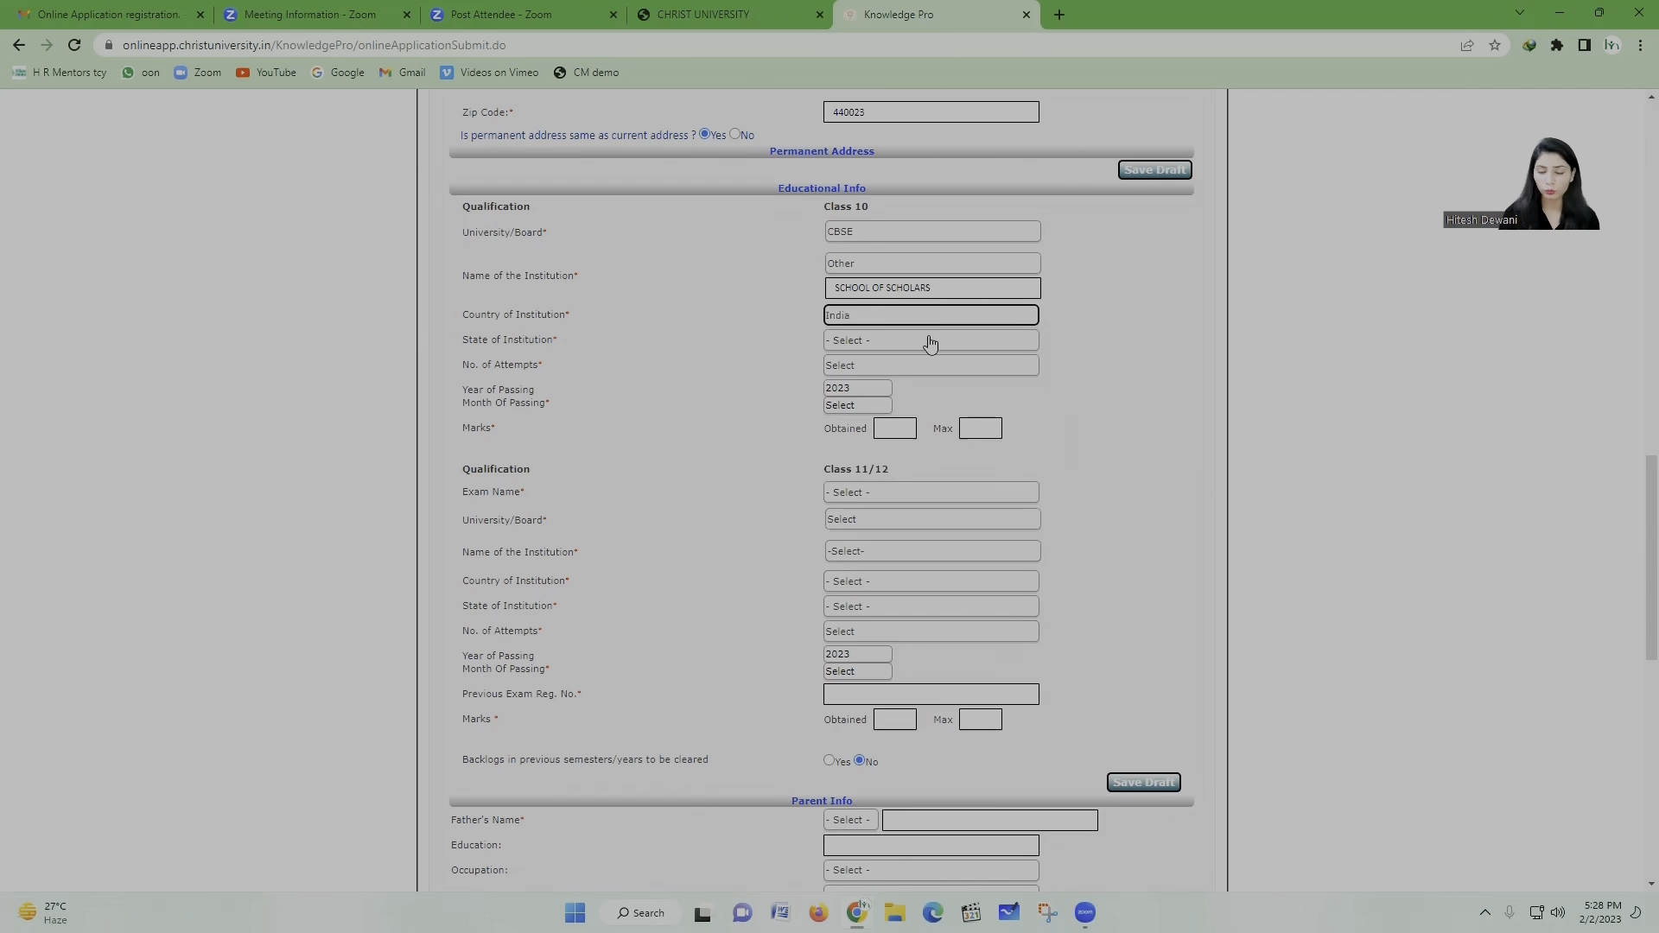
click(929, 344)
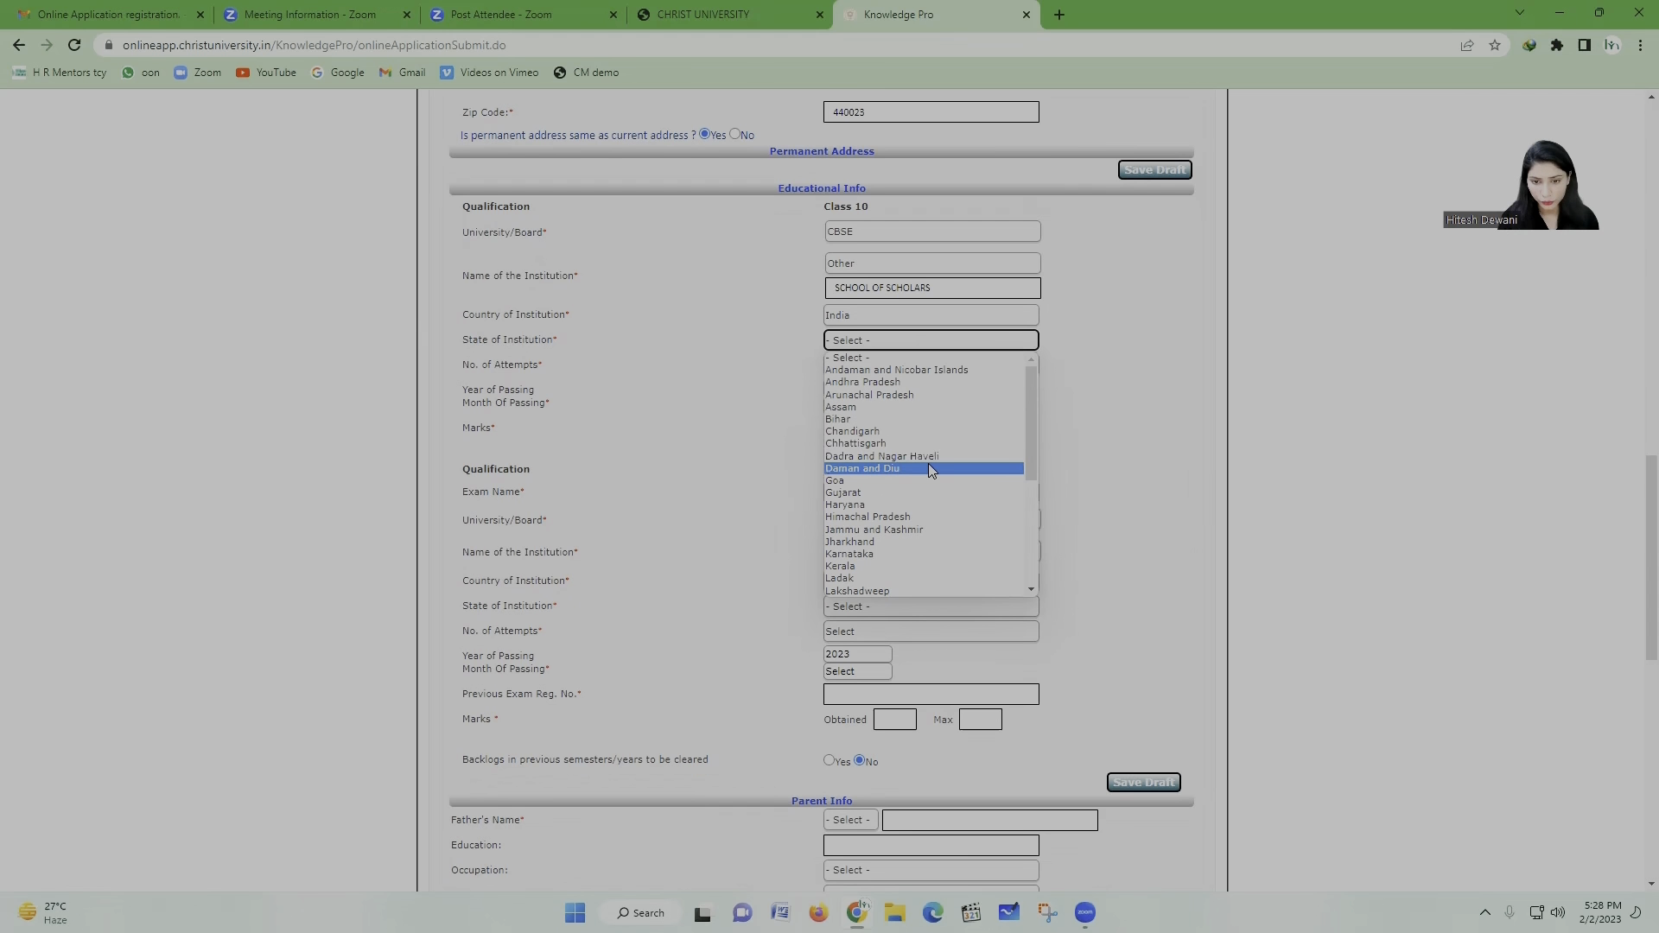
scroll(929, 465, down, 2)
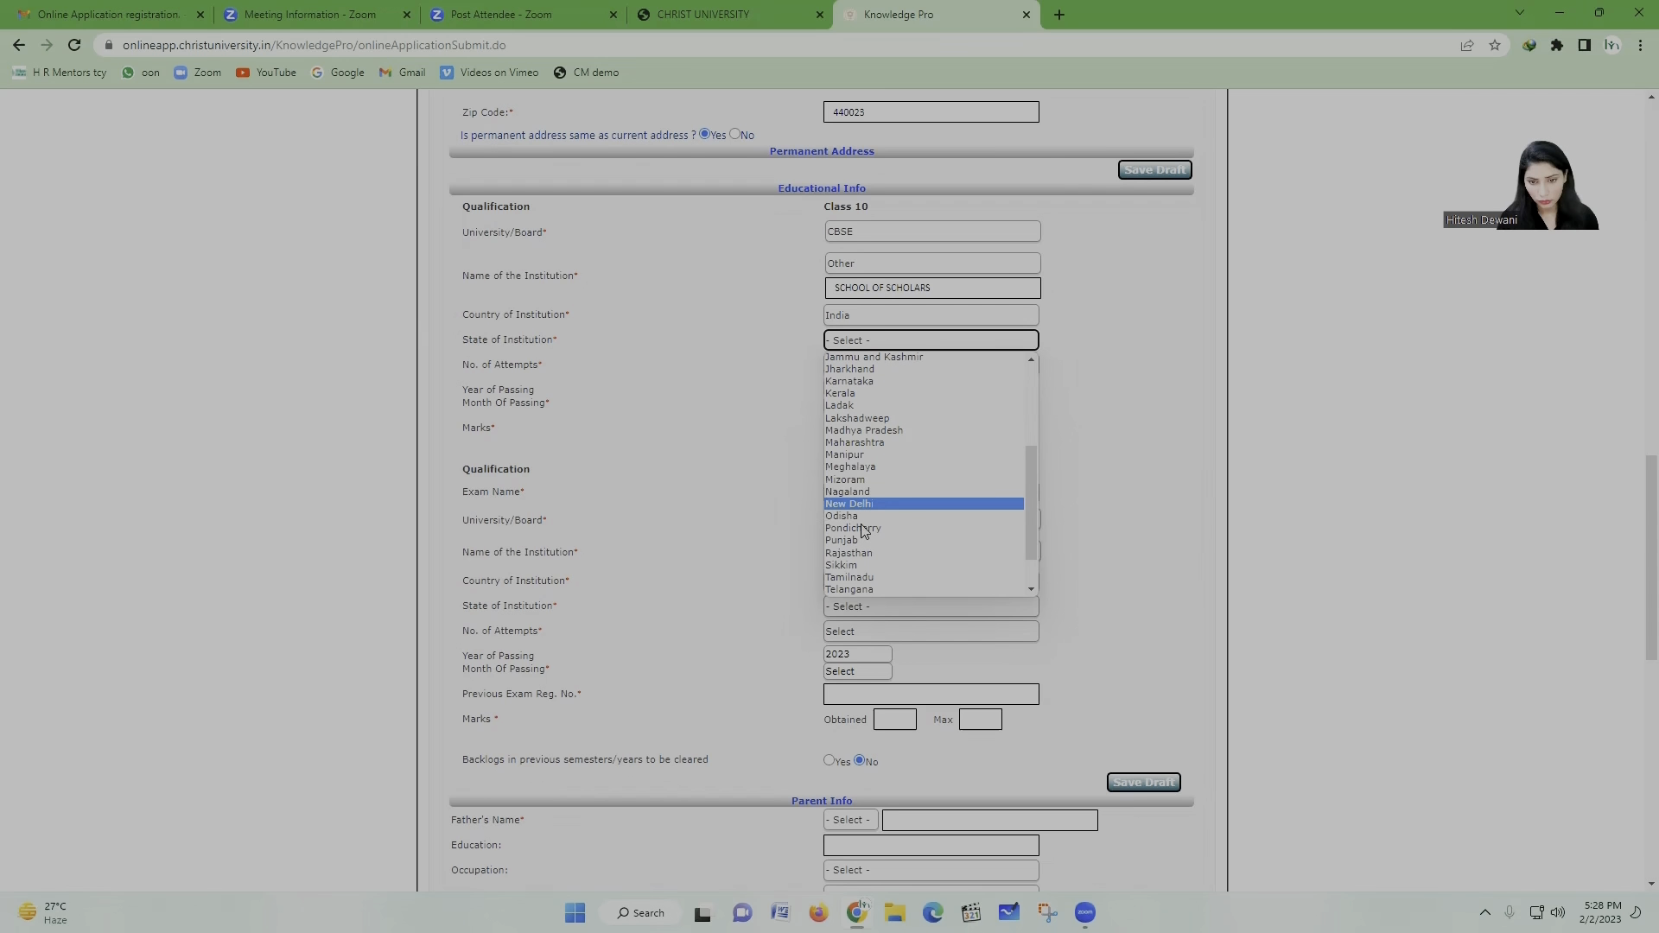
click(889, 442)
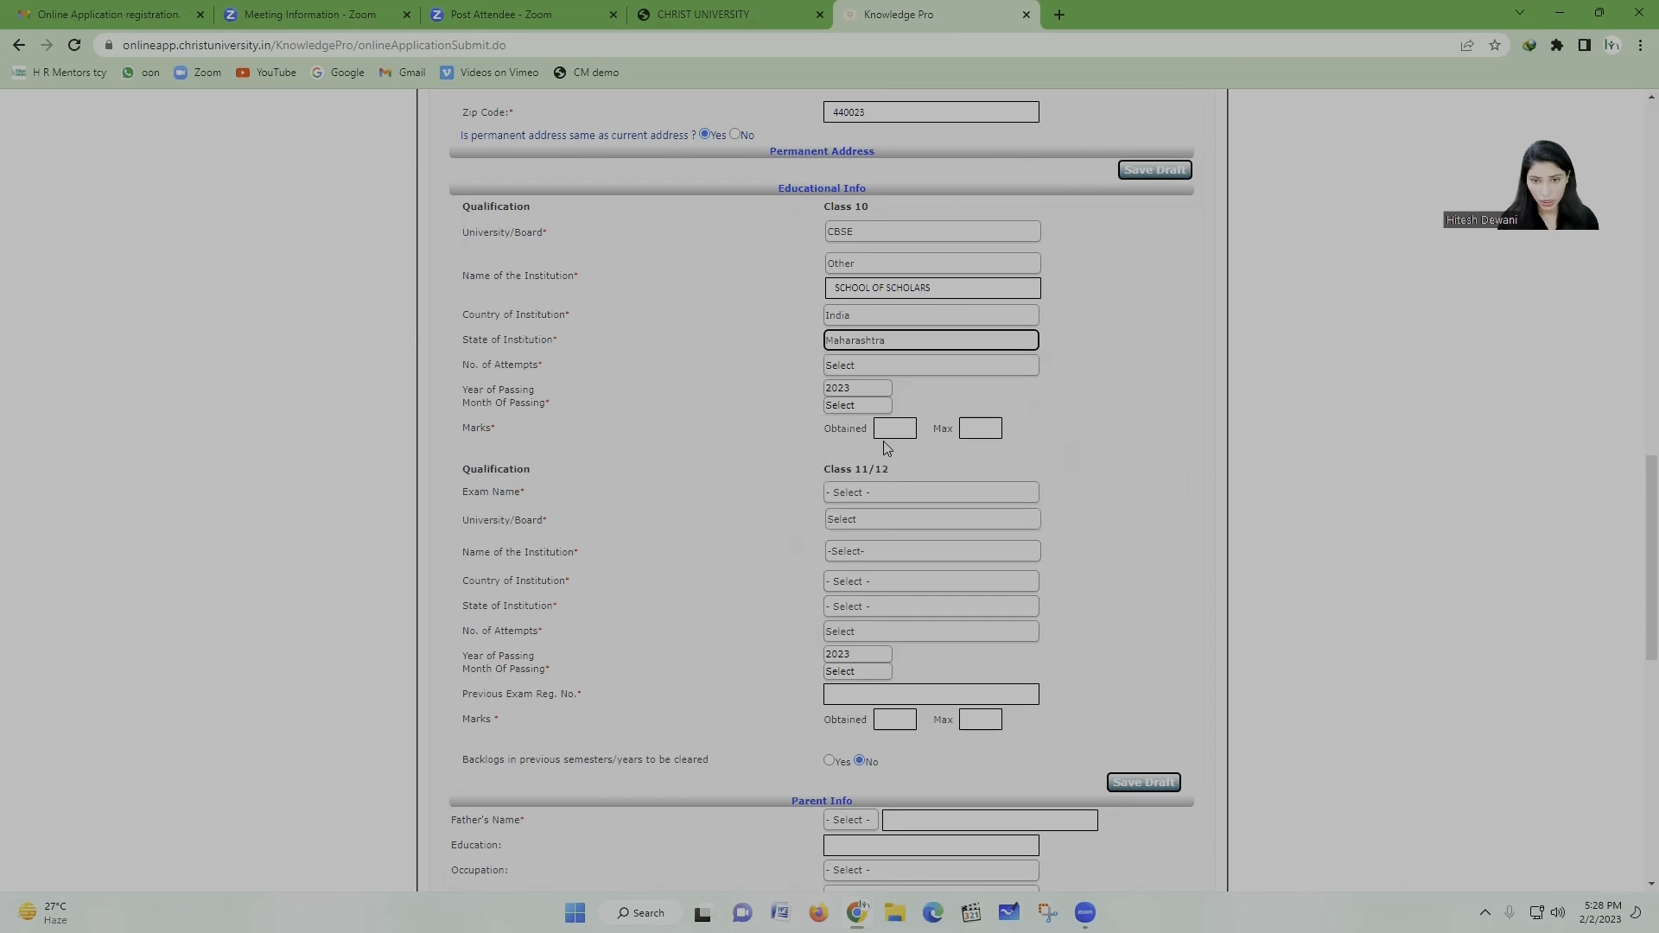
Step: Set Class 10 attempts to 1, year of passing 2021 and month of passing MAY
click(862, 375)
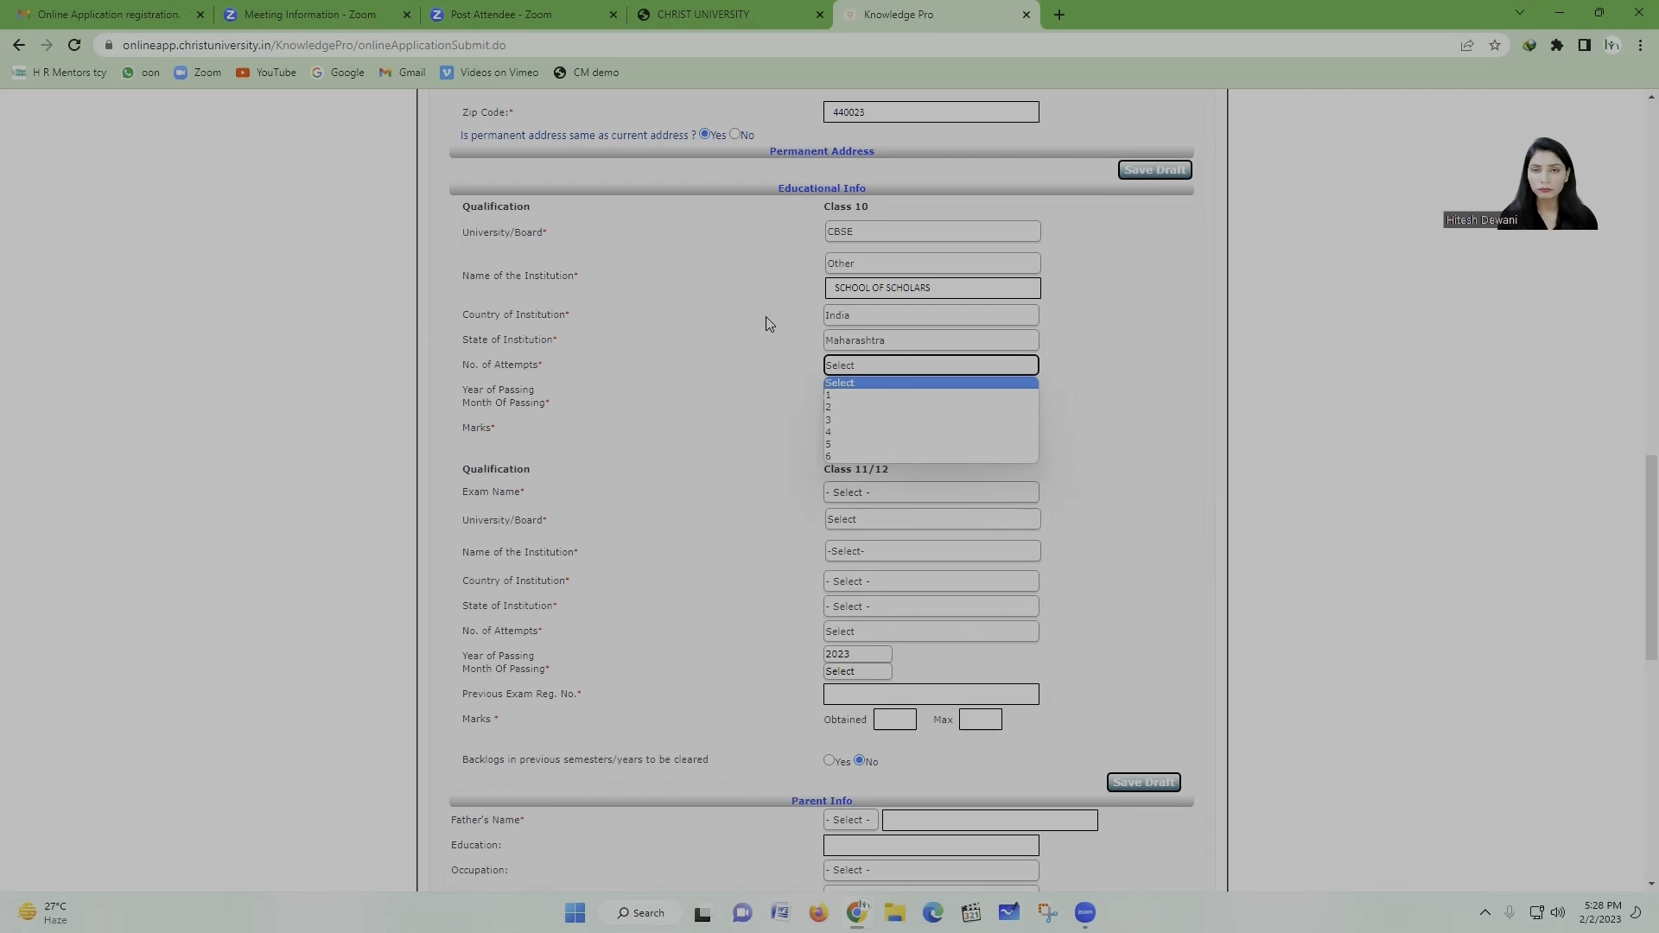
click(857, 397)
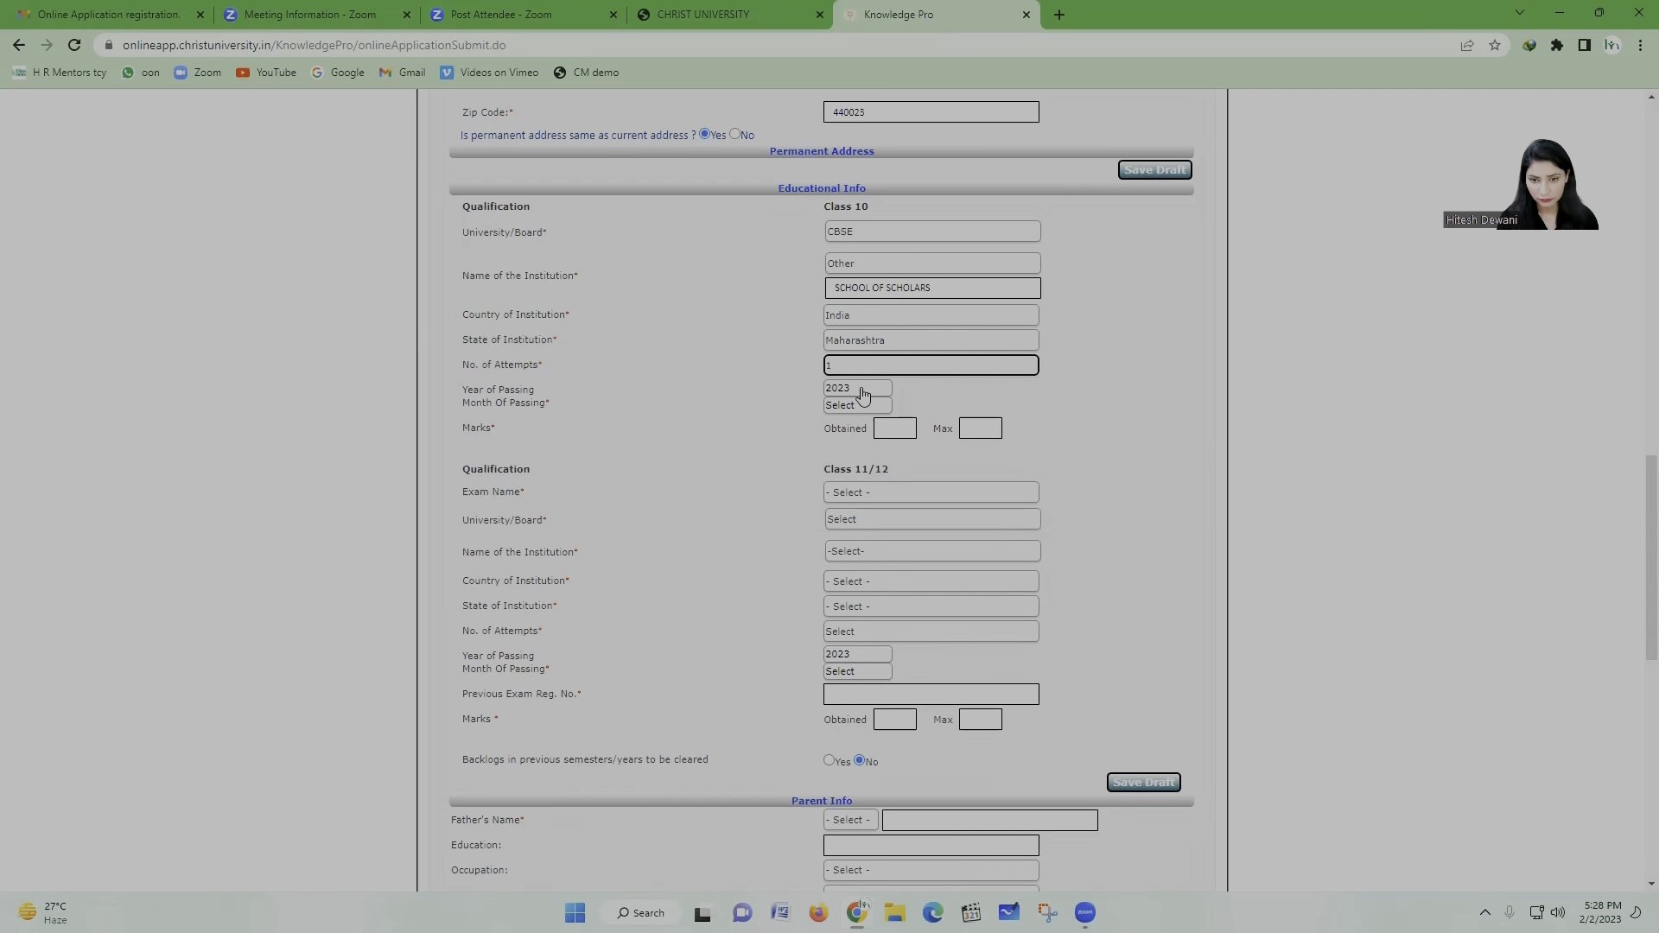
click(863, 391)
click(859, 389)
click(859, 389)
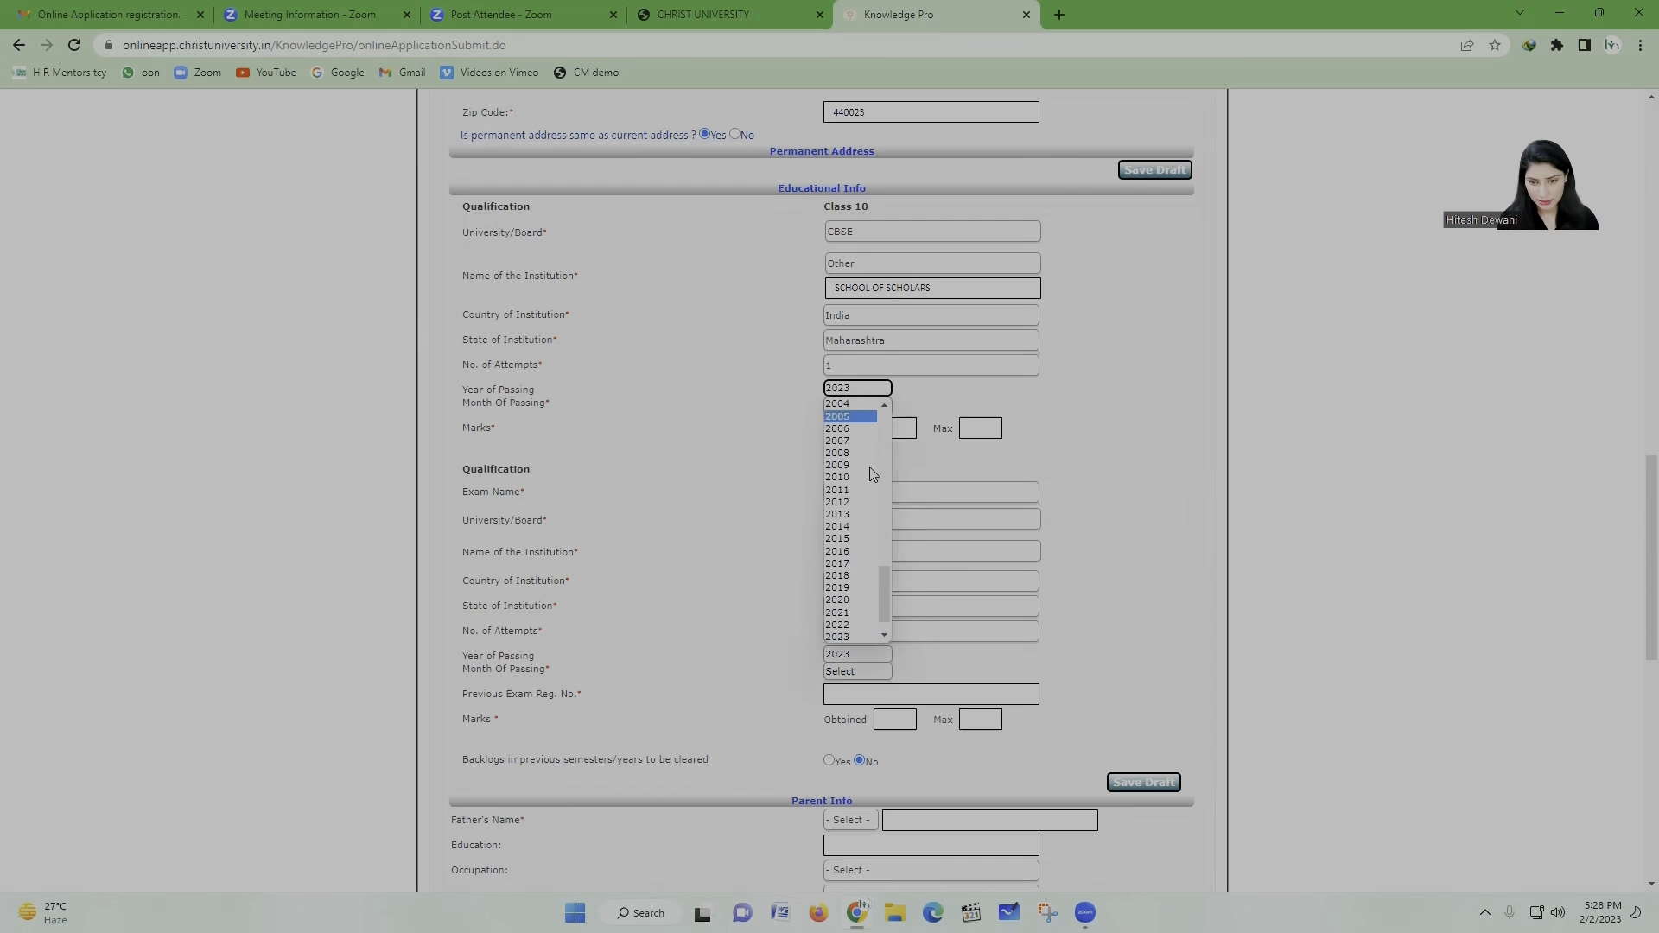
click(860, 612)
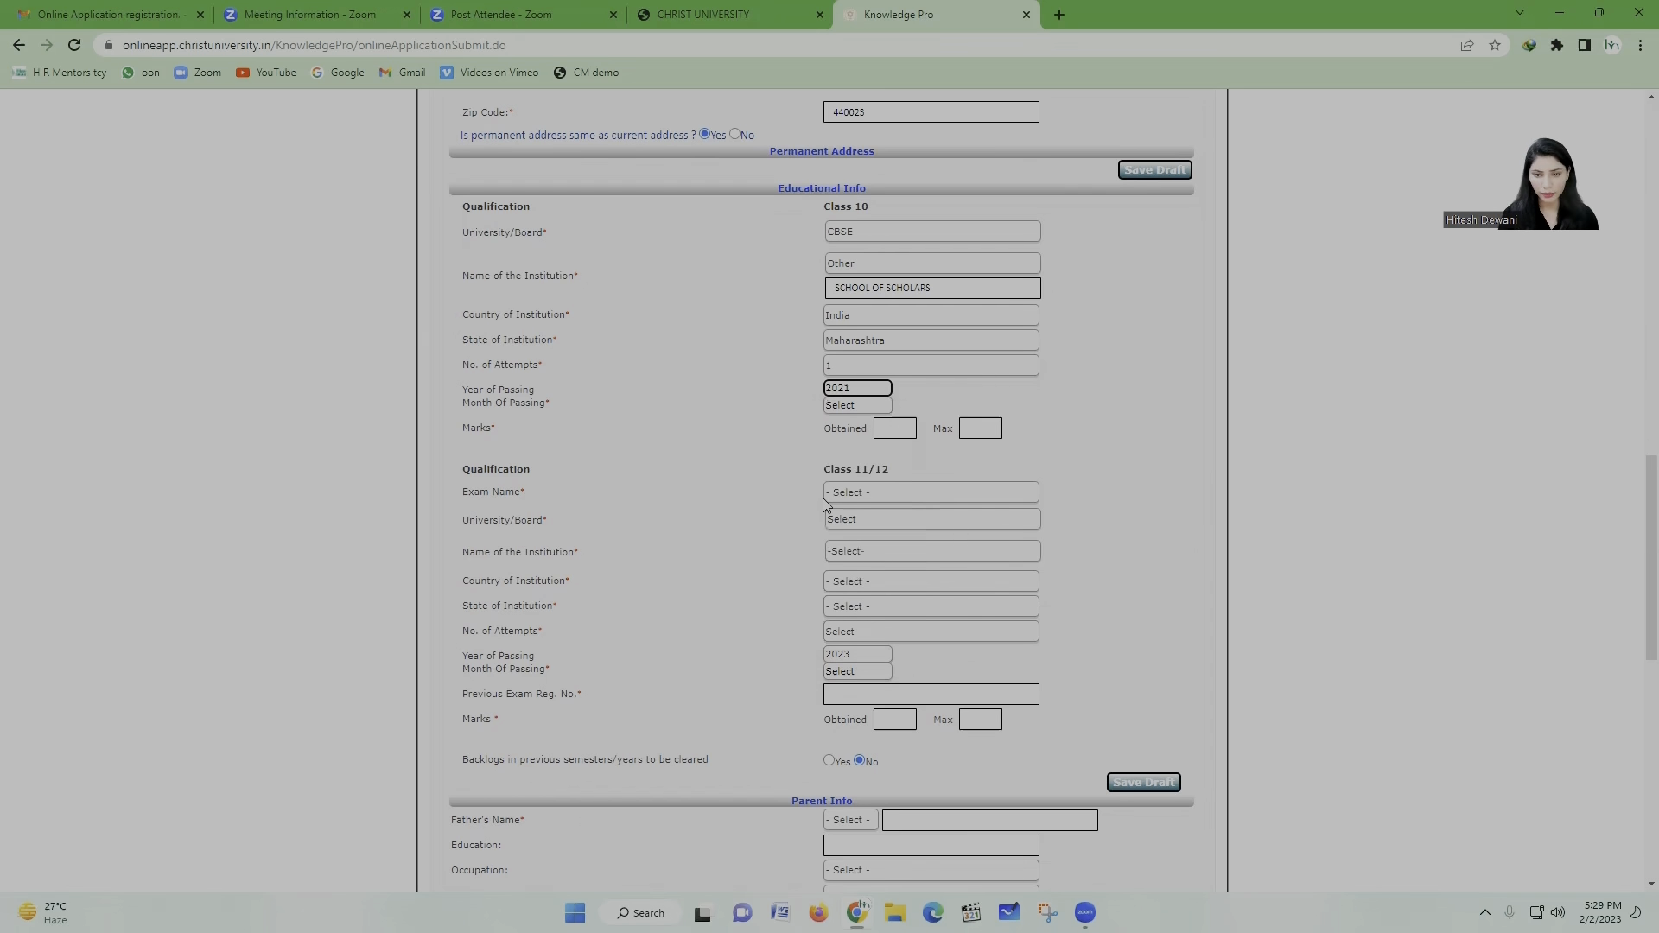
click(859, 407)
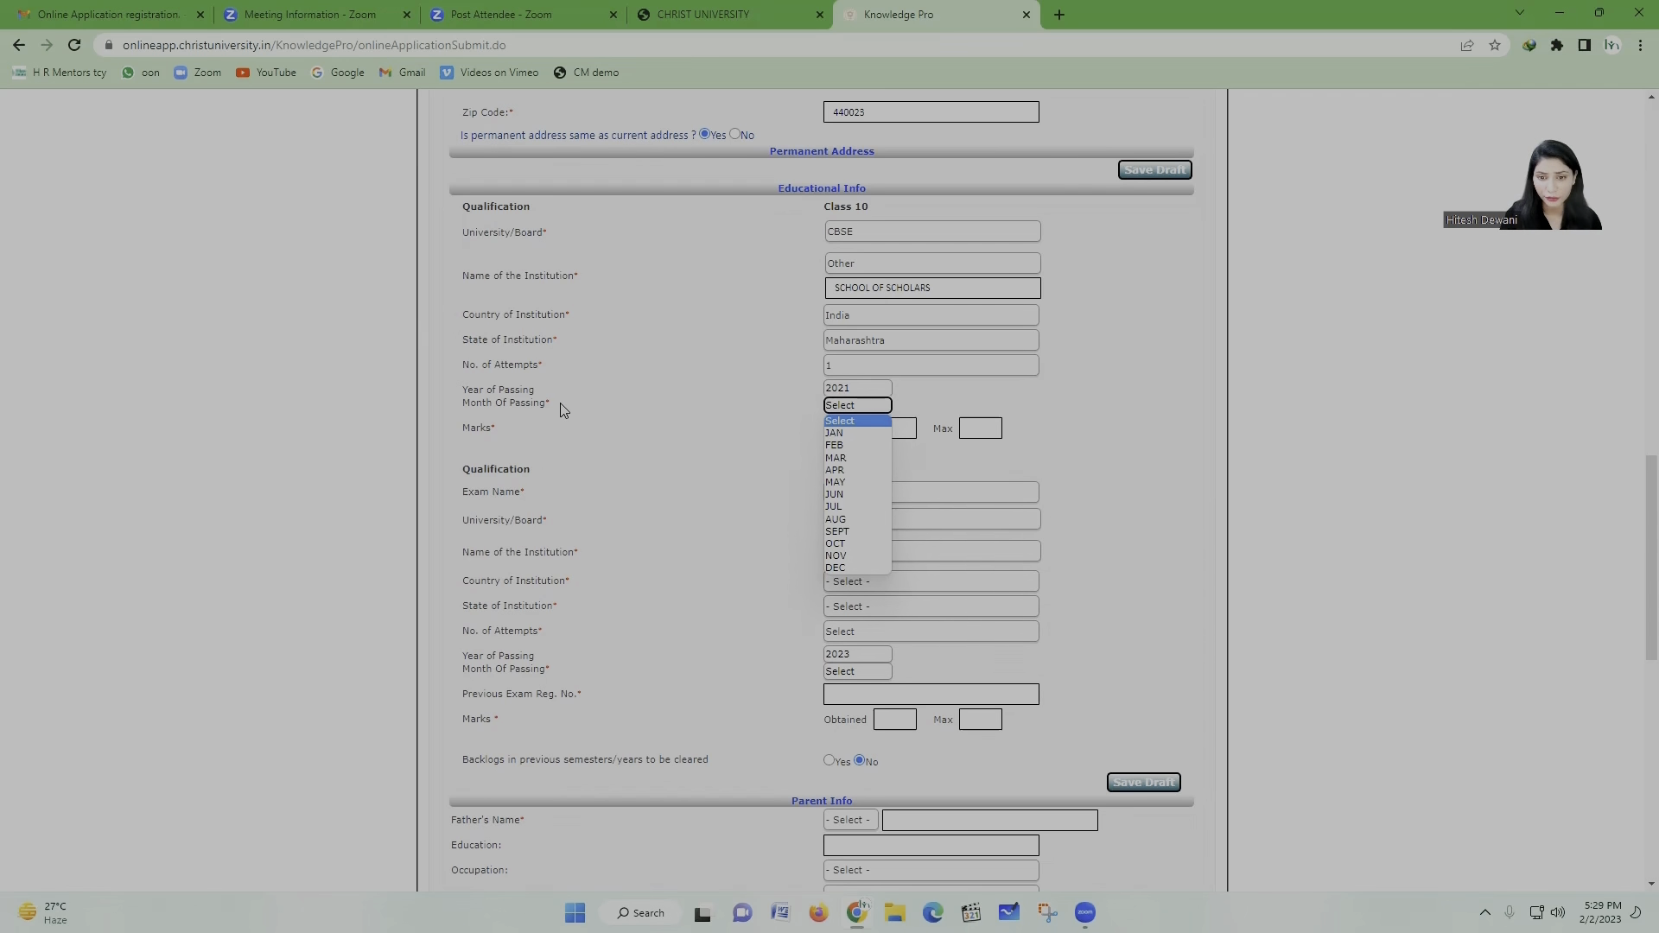
click(834, 481)
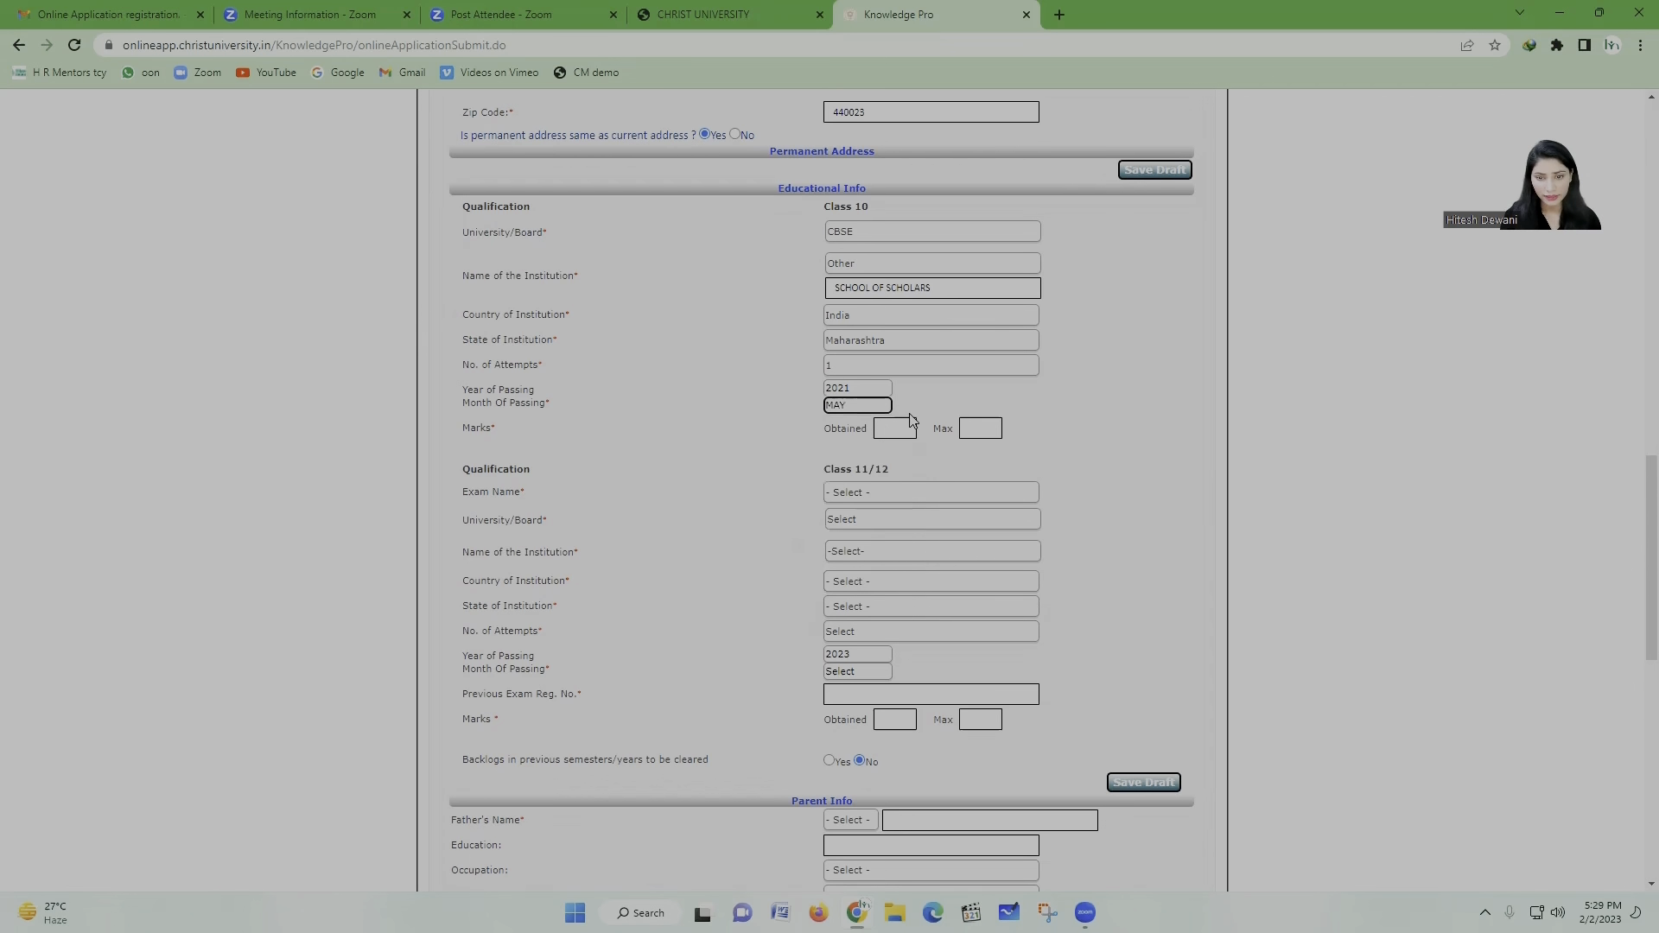
click(897, 428)
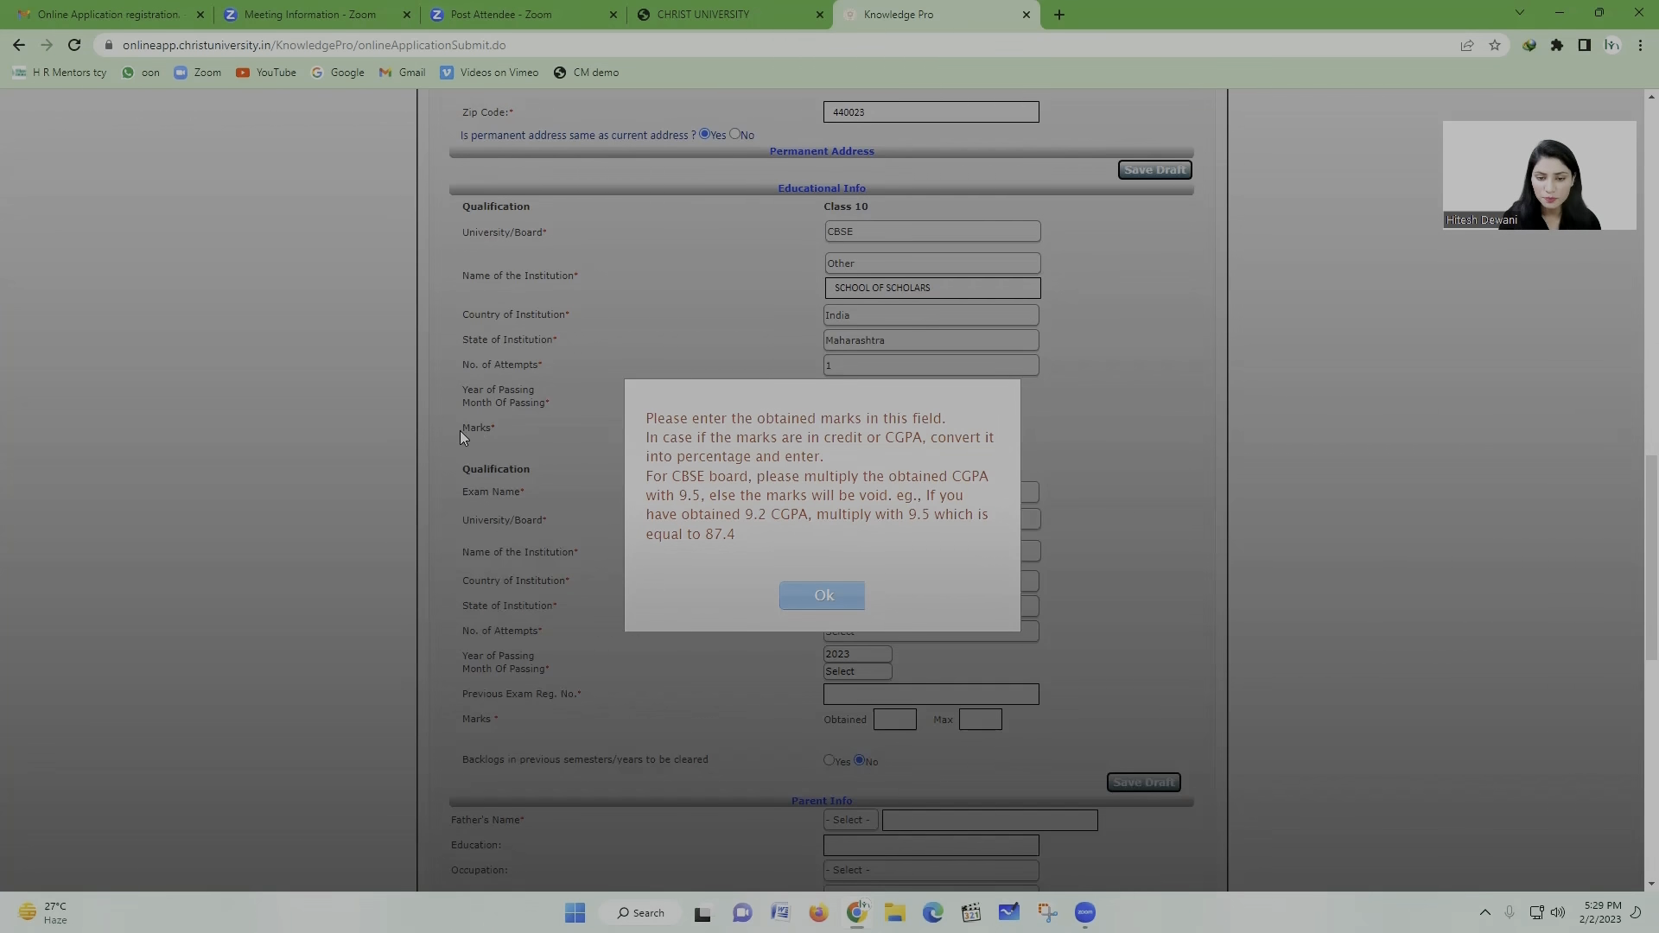
Step: Acknowledge the marks guidance and enter 475 as the Class 10 obtained marks
click(813, 594)
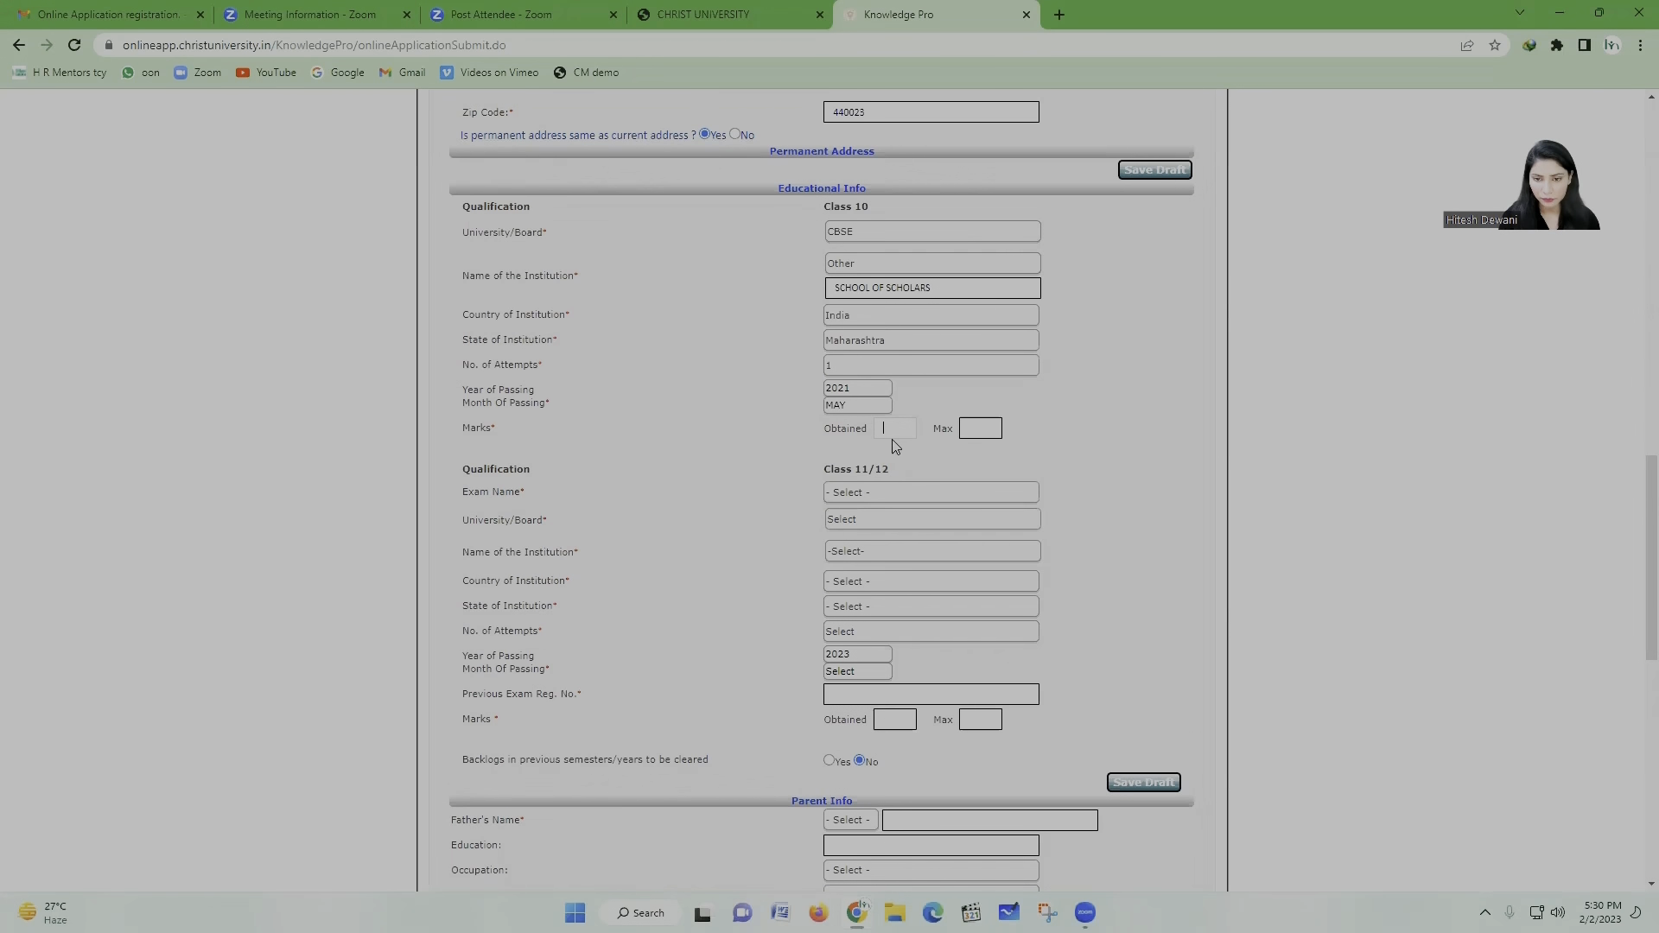
text(475)
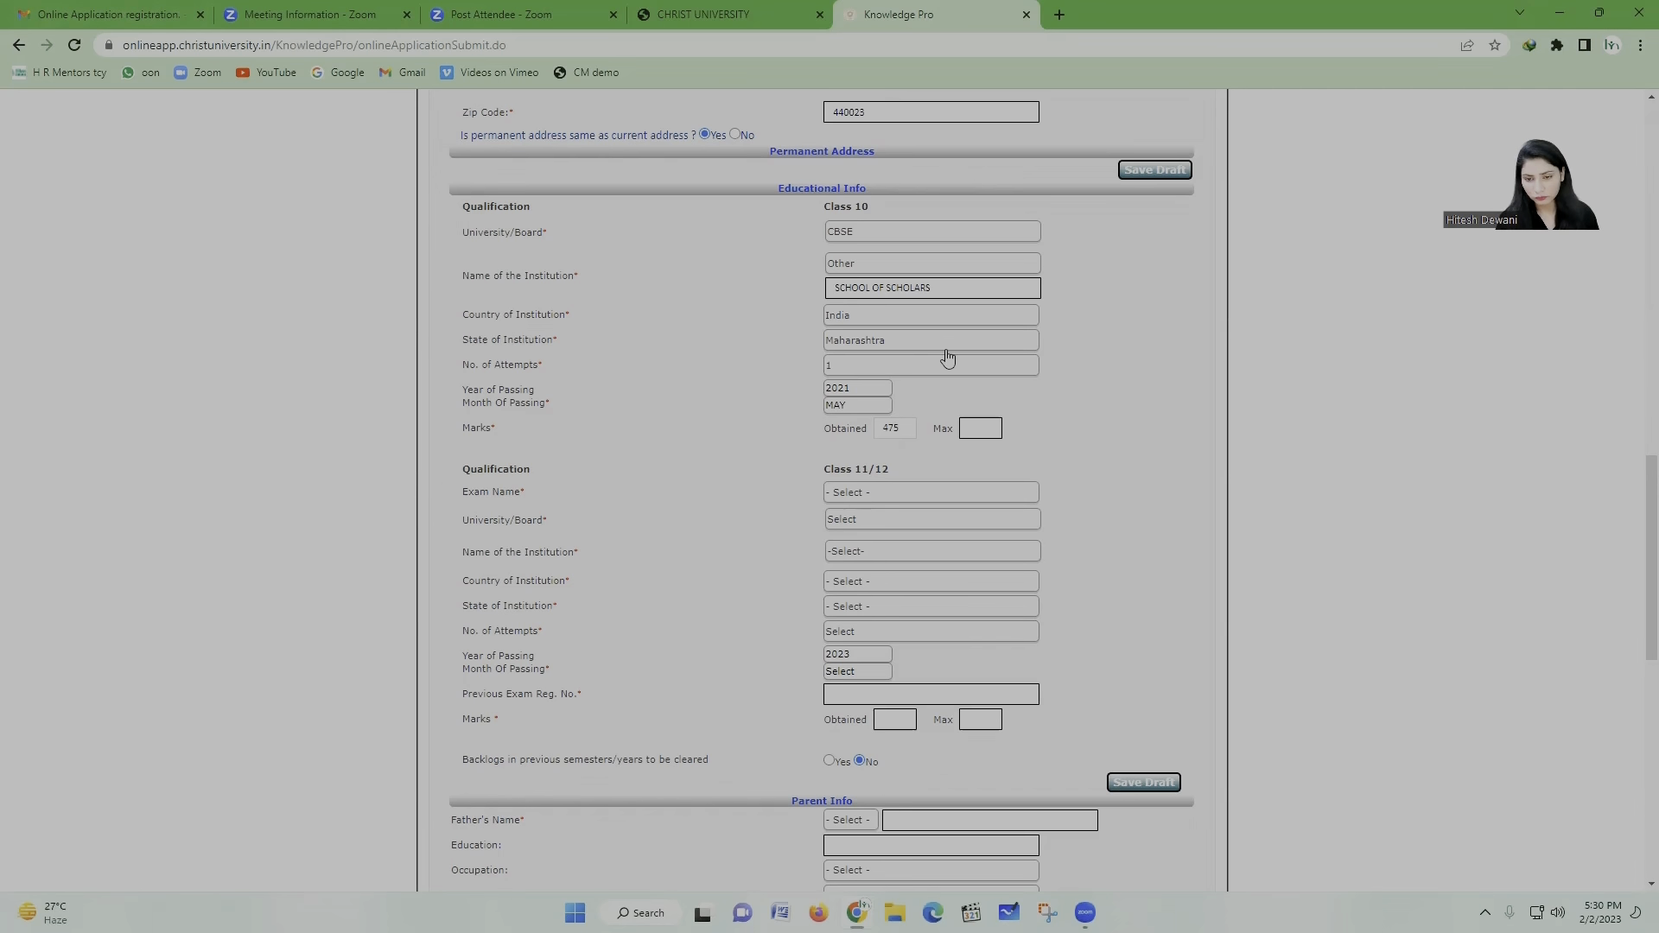
click(979, 427)
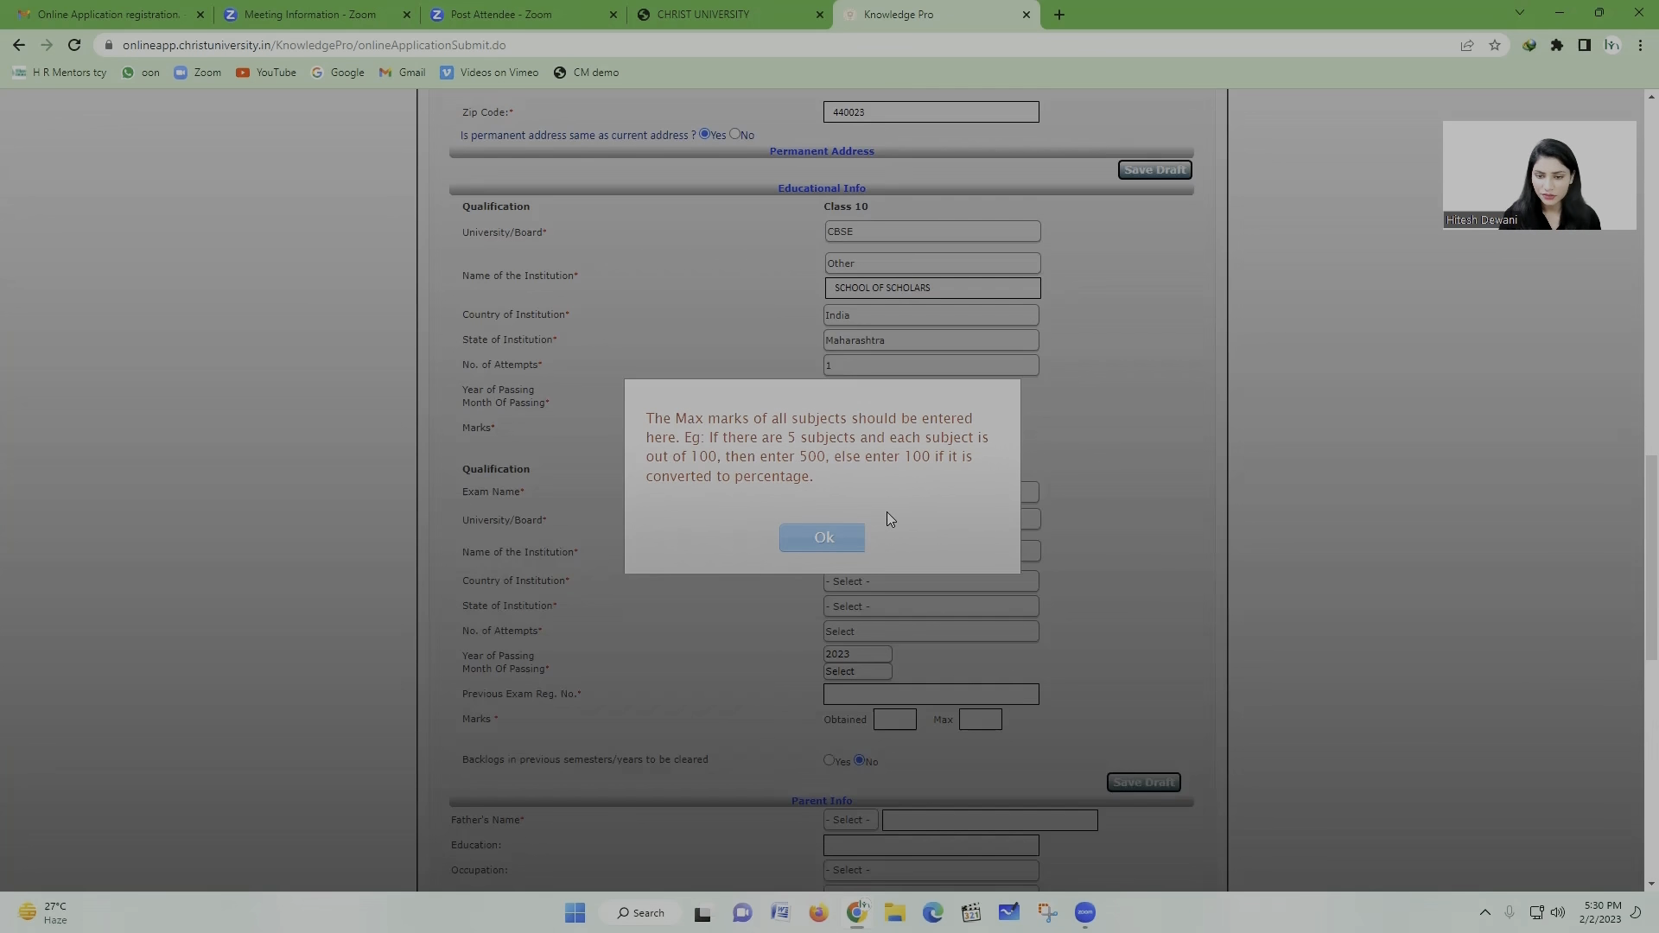
Step: Dismiss the Class 10 maximum-marks guidance popups, after which the draft saves and the form reloads
click(818, 540)
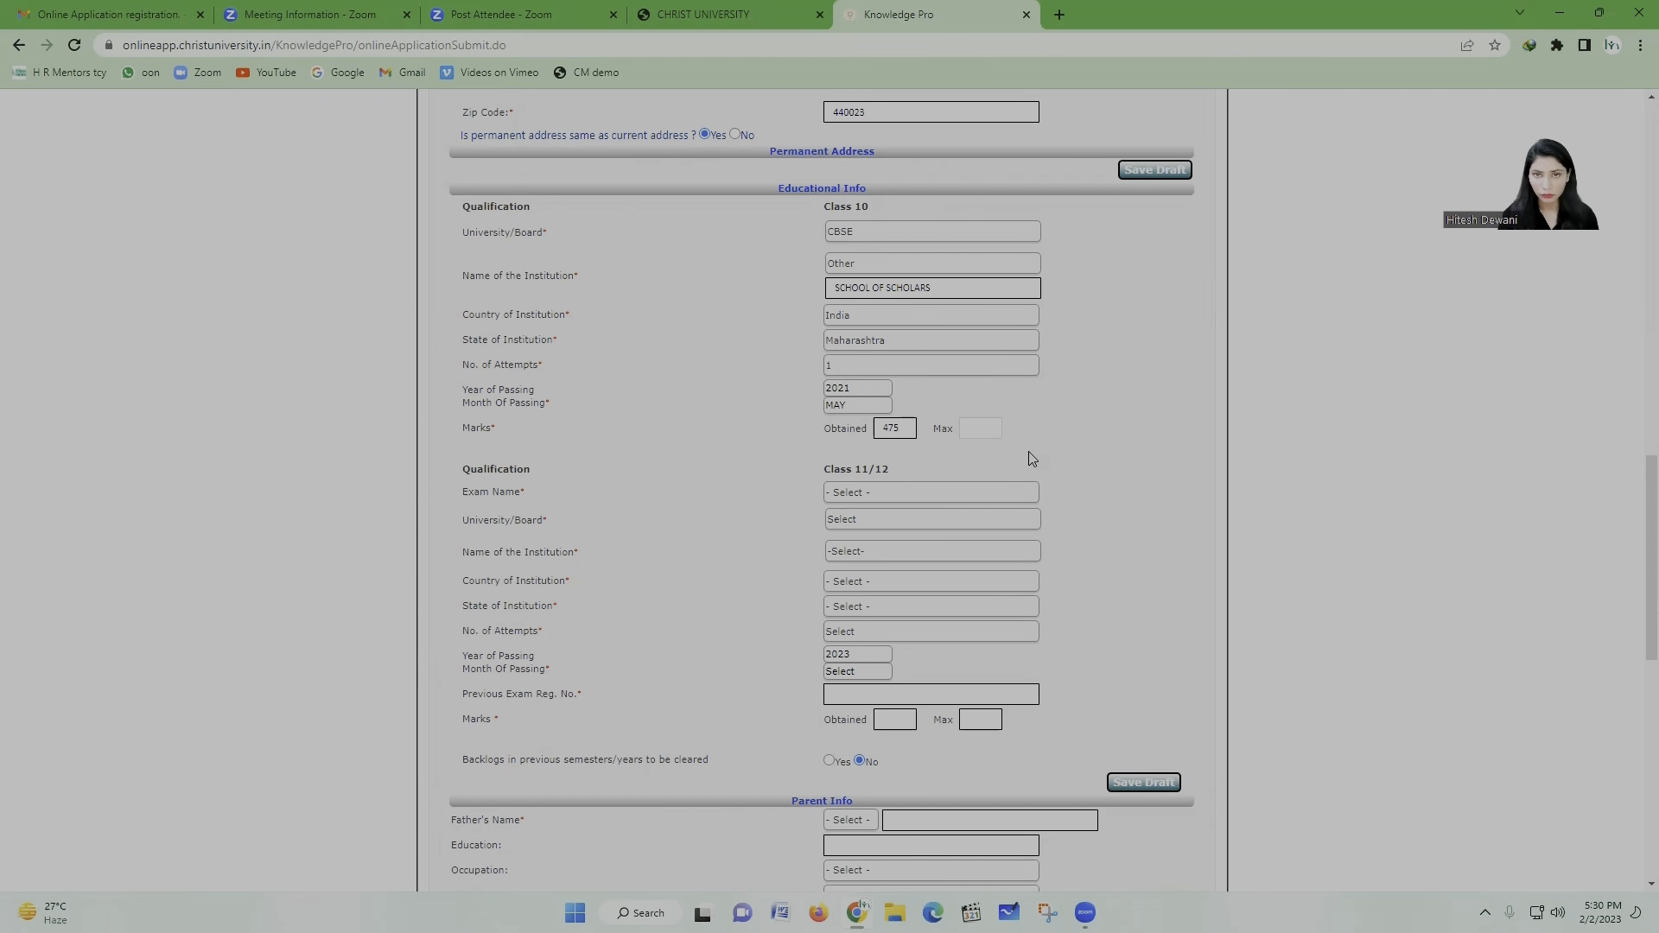
click(965, 426)
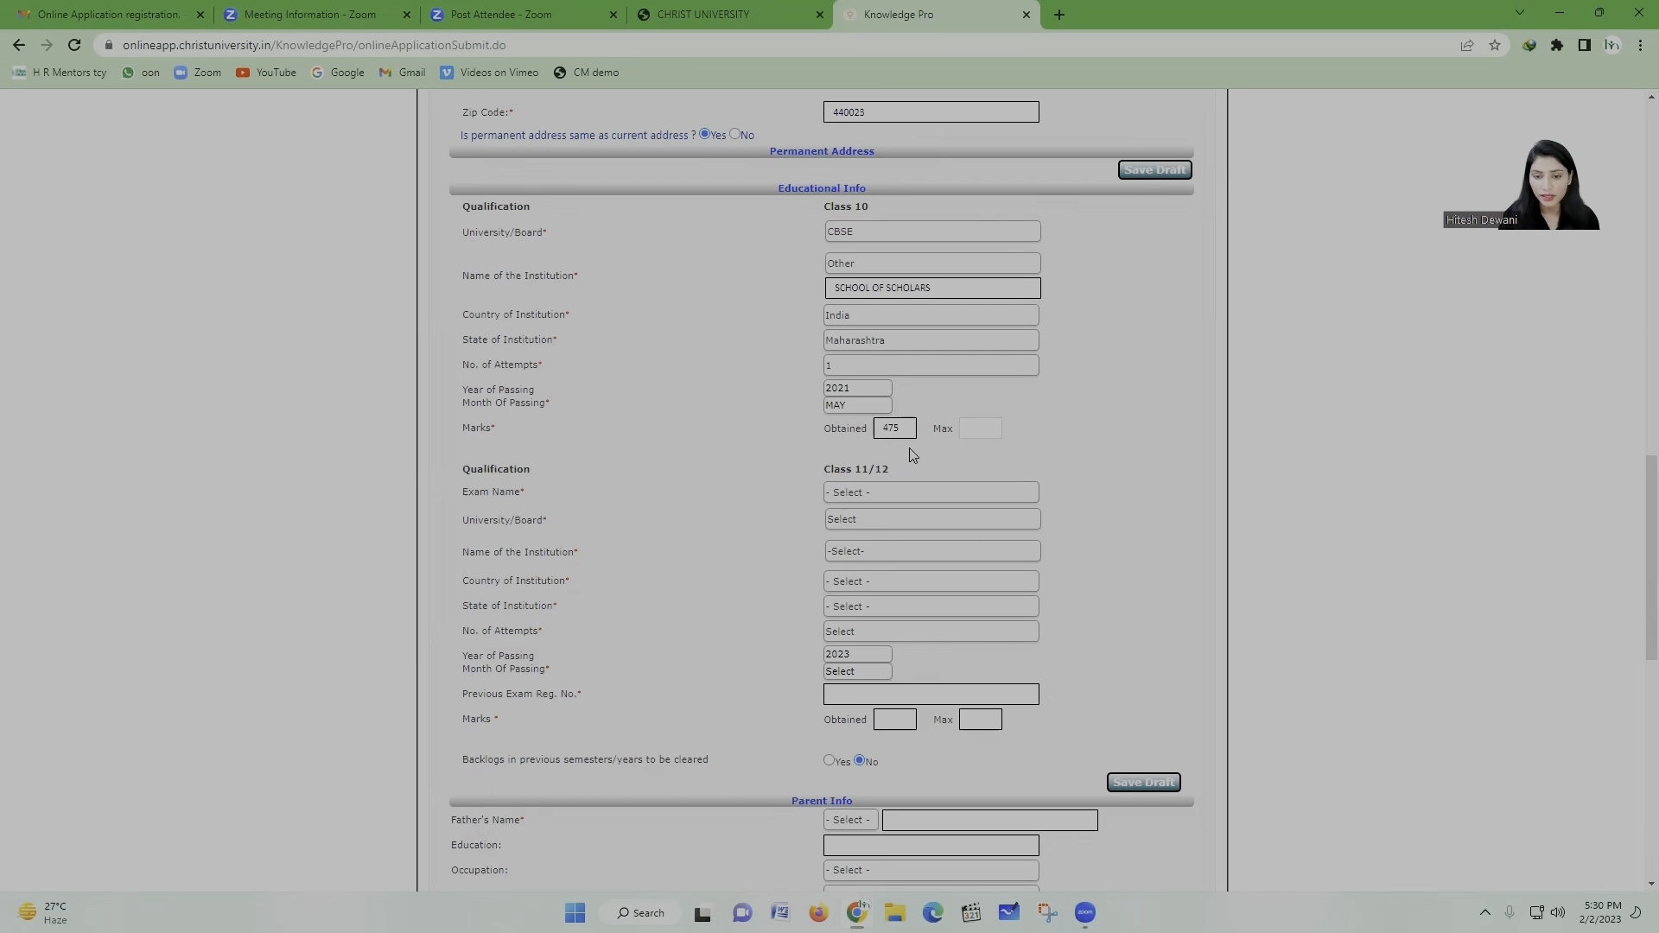
click(982, 423)
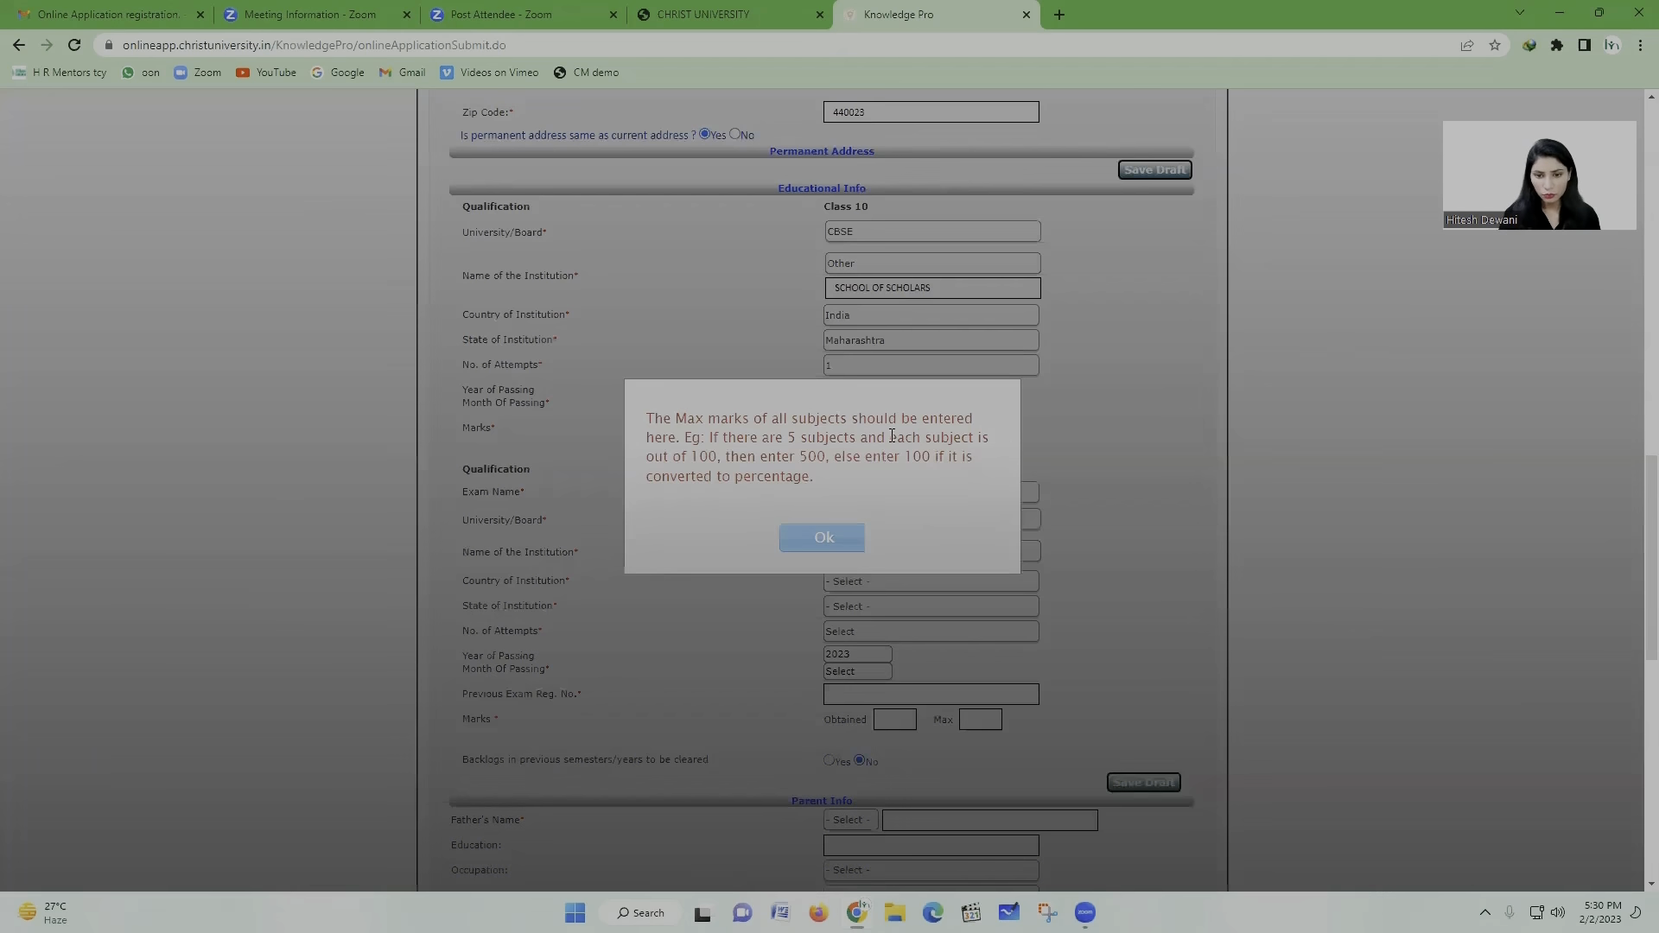
click(845, 554)
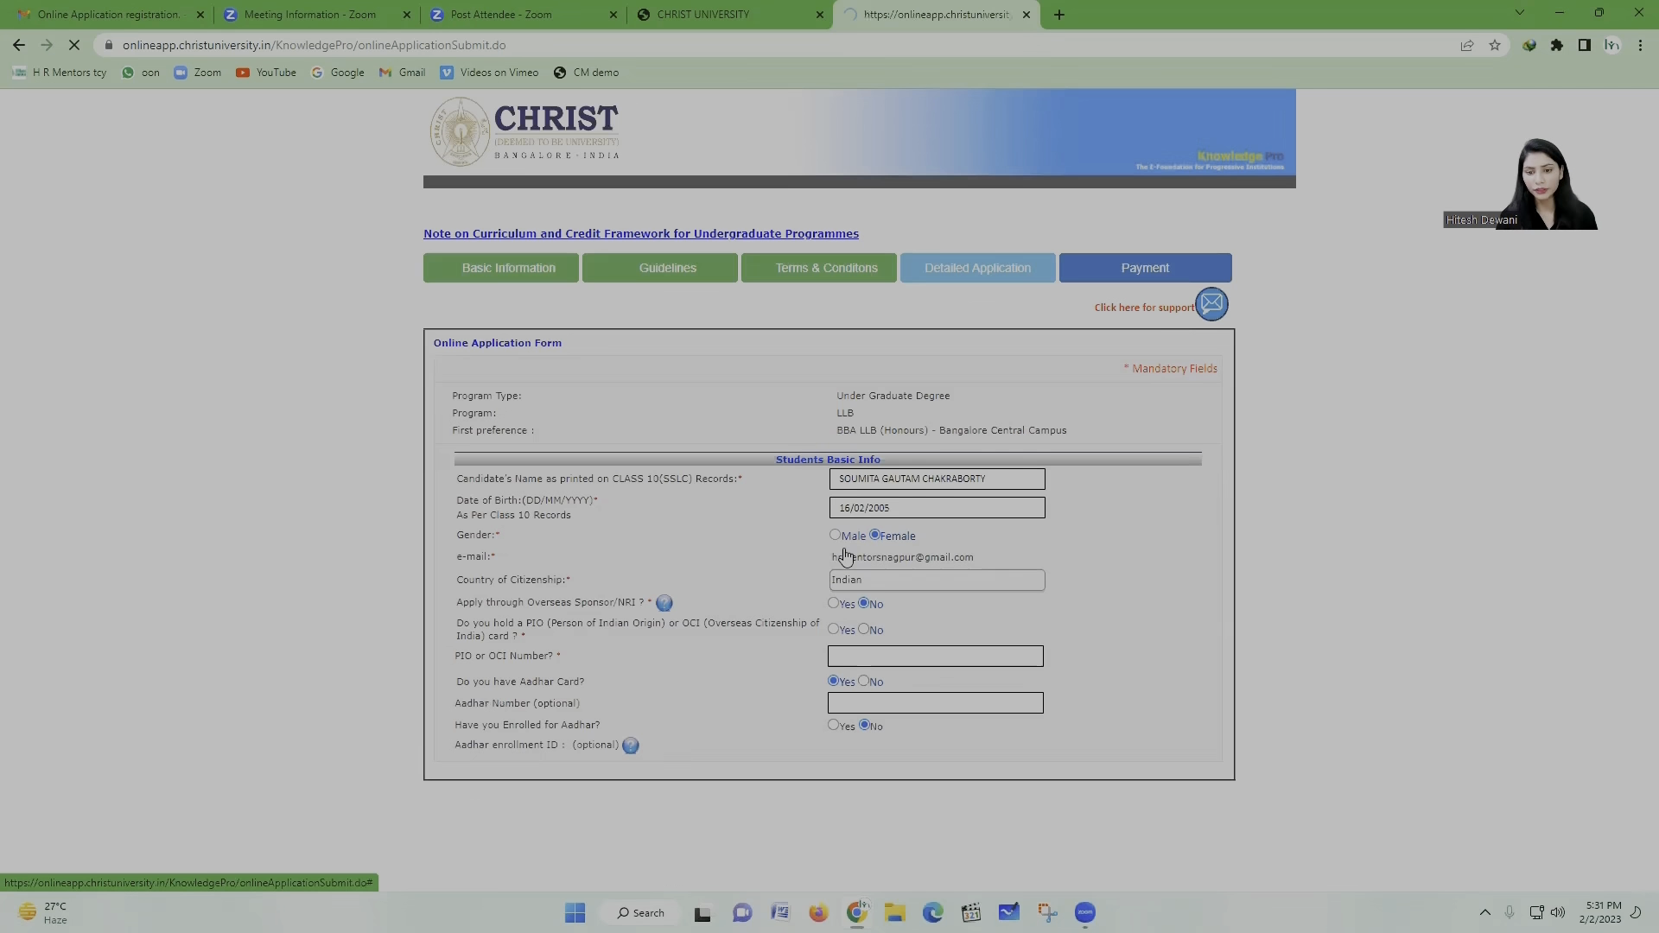
Step: Close the draft-saved alert and enter 500 as the Class 10 maximum marks
key(Return)
scroll(887, 582, down, 12)
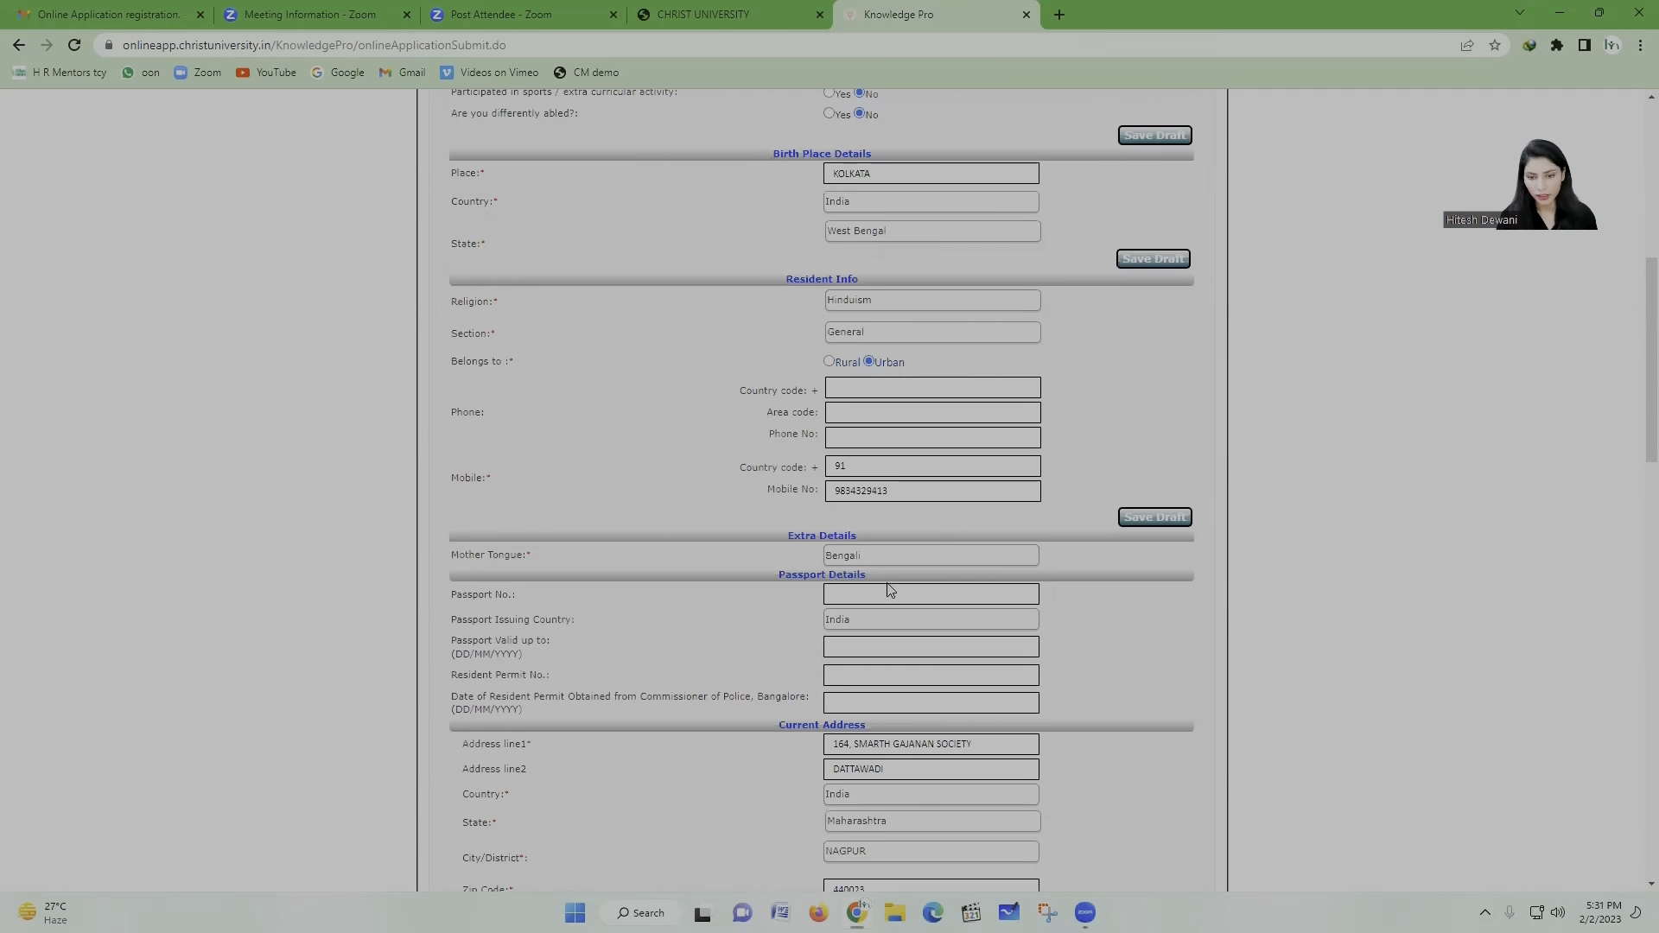
scroll(889, 590, down, 7)
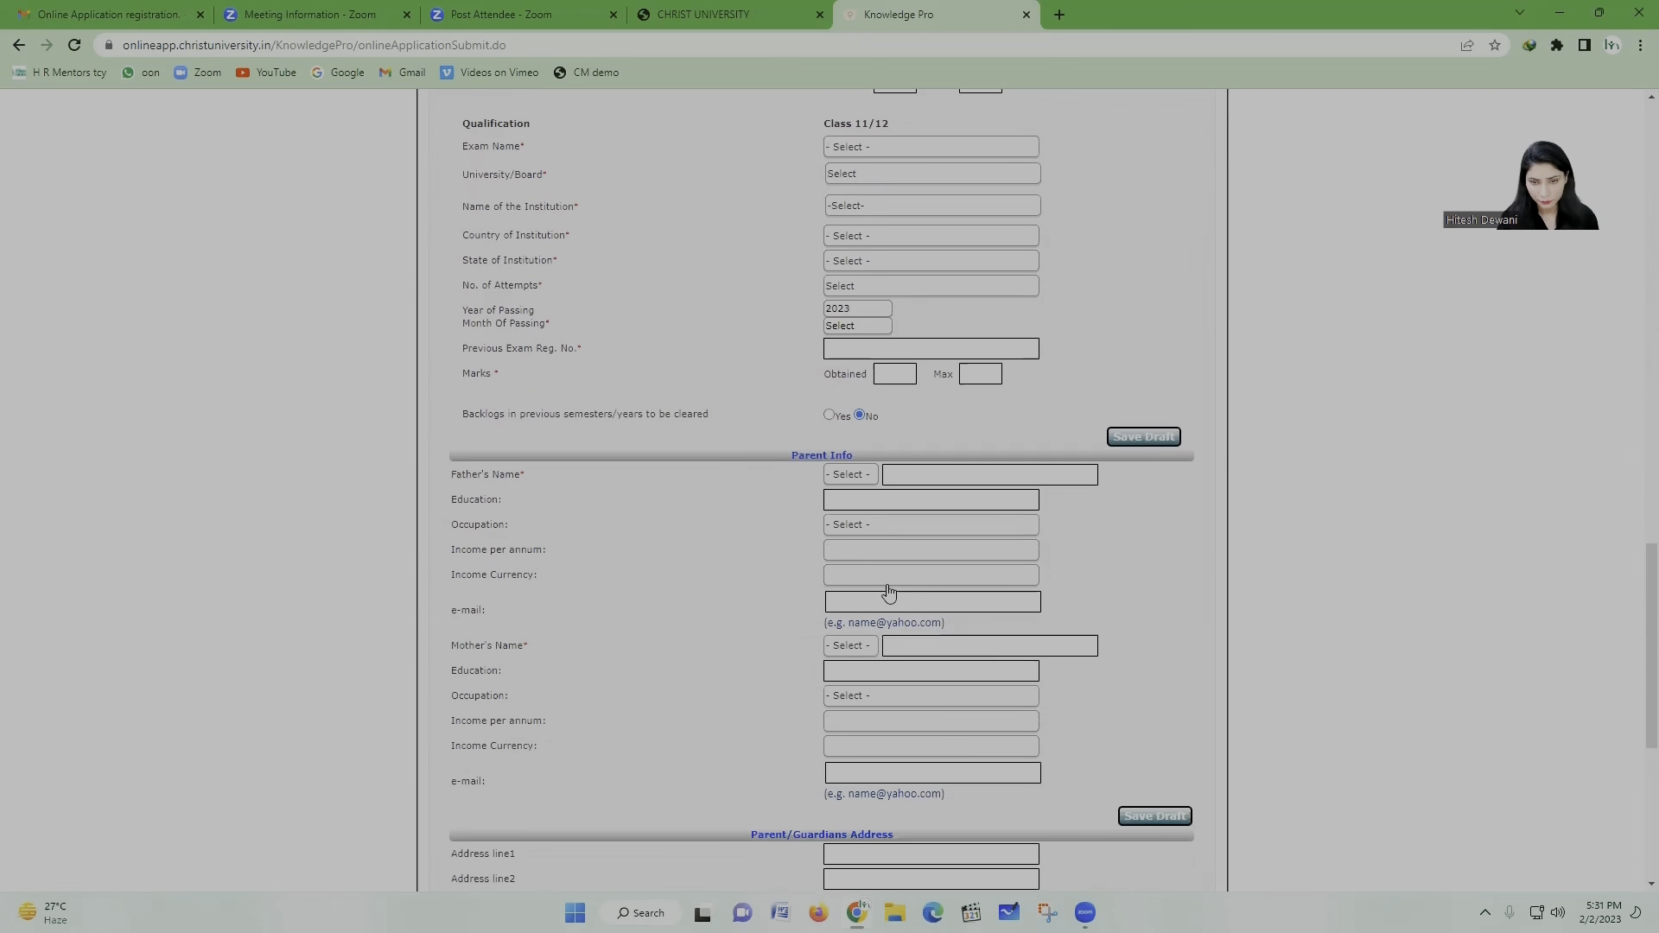
scroll(845, 583, up, 6)
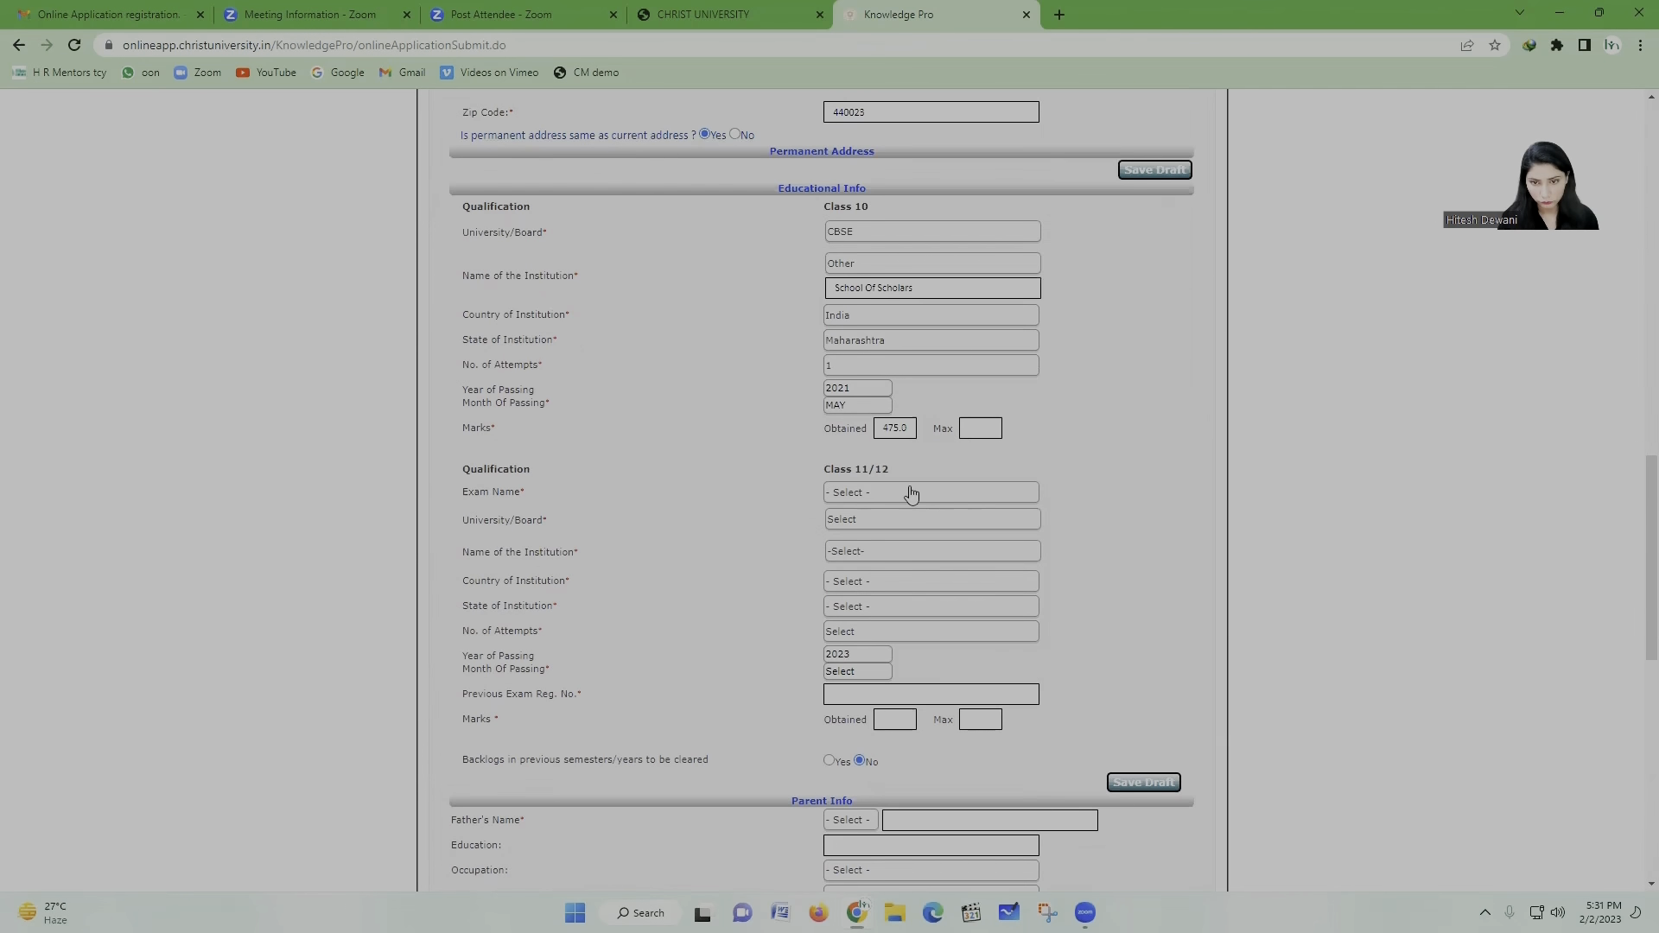
click(982, 602)
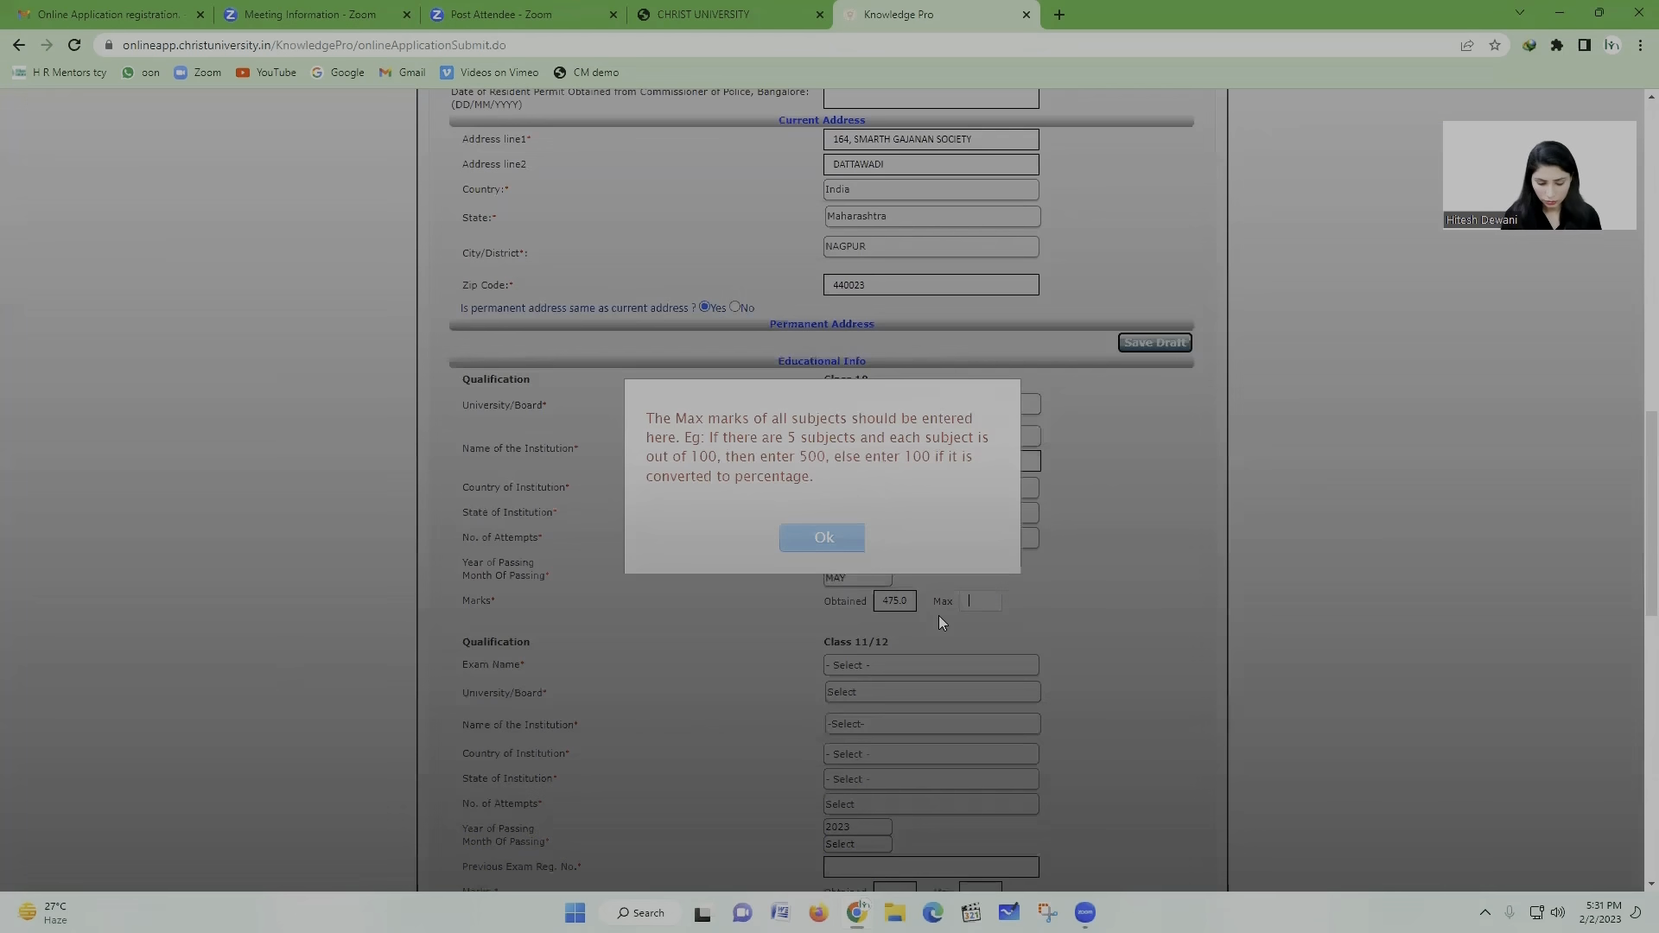
click(849, 551)
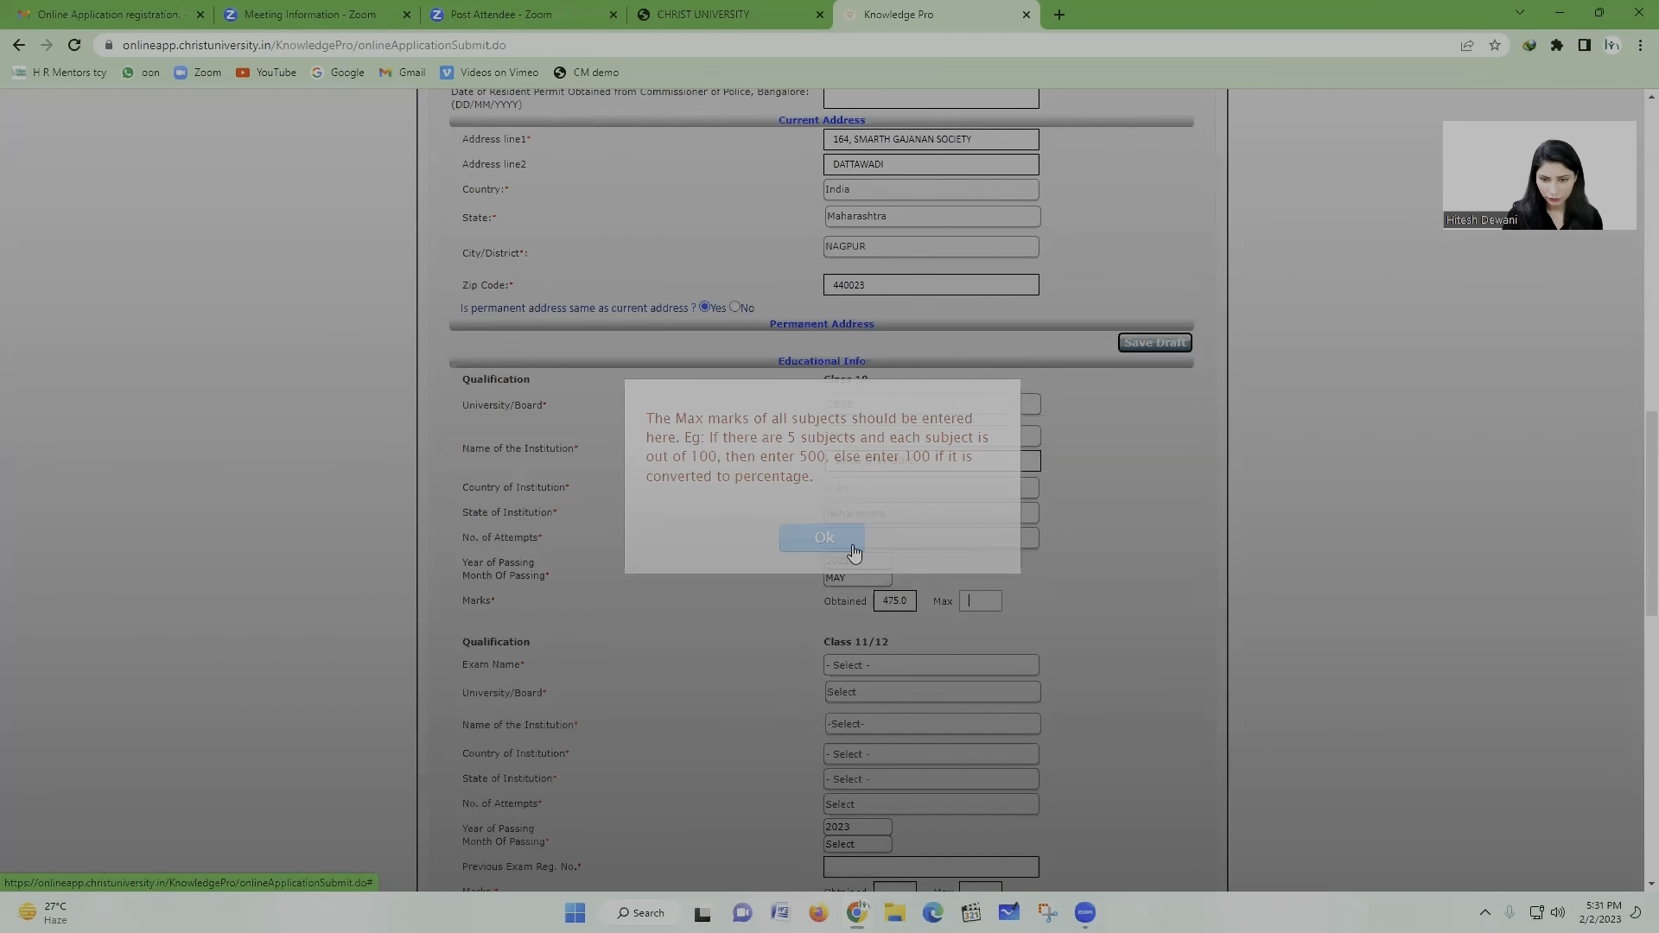
text(5)
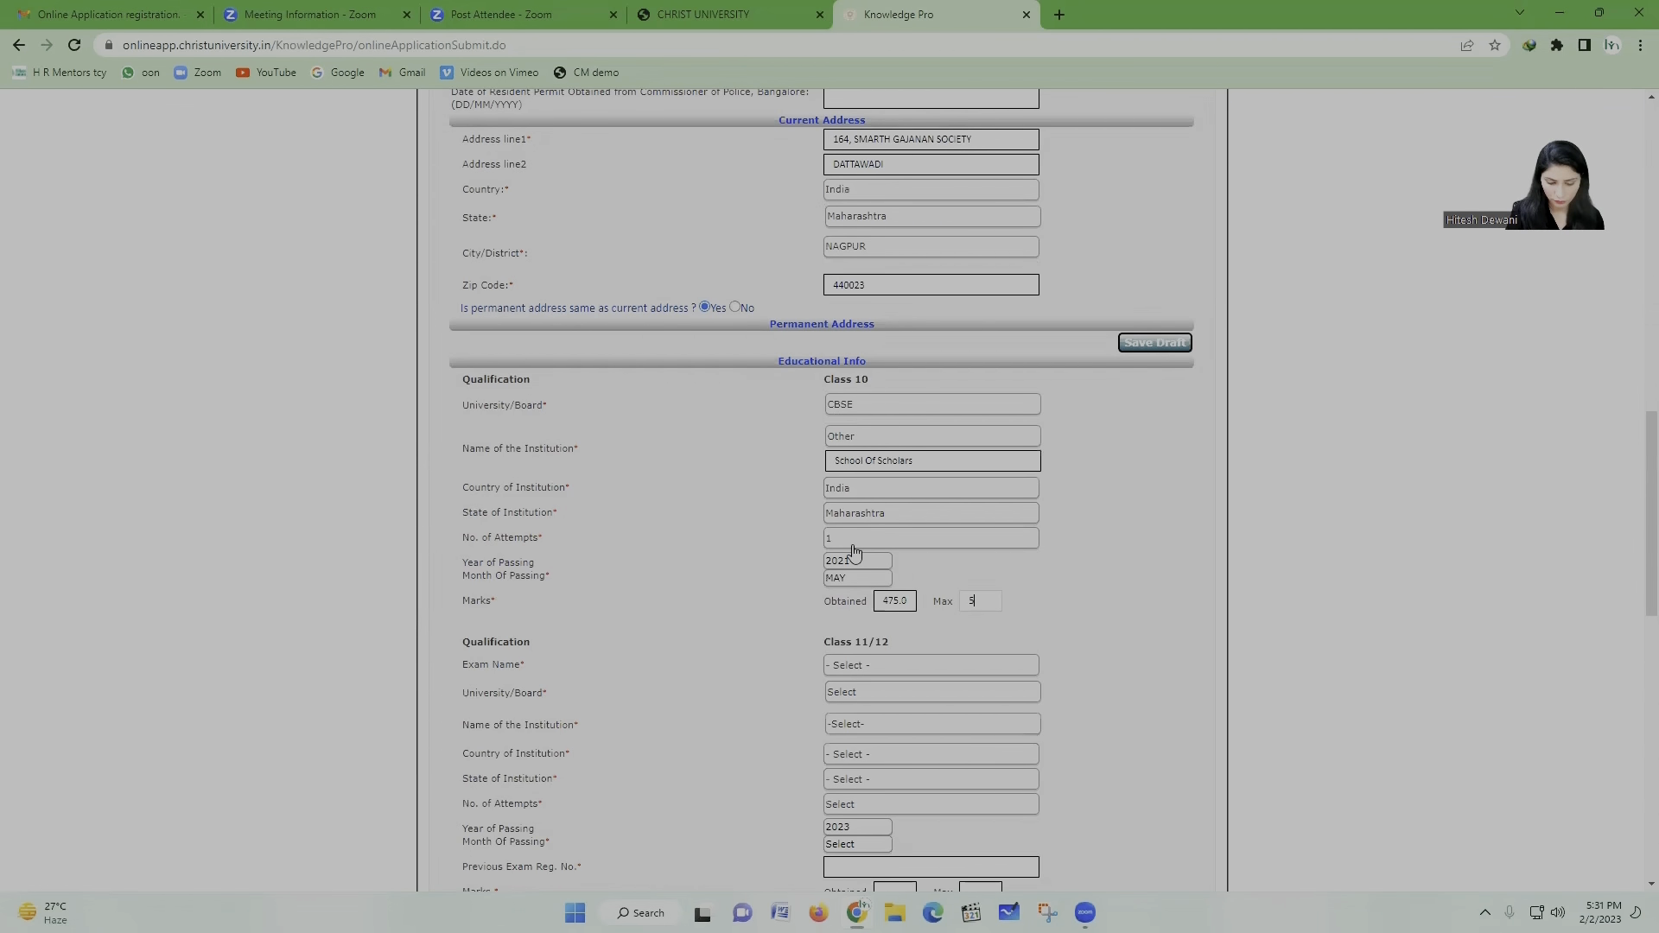
text(00)
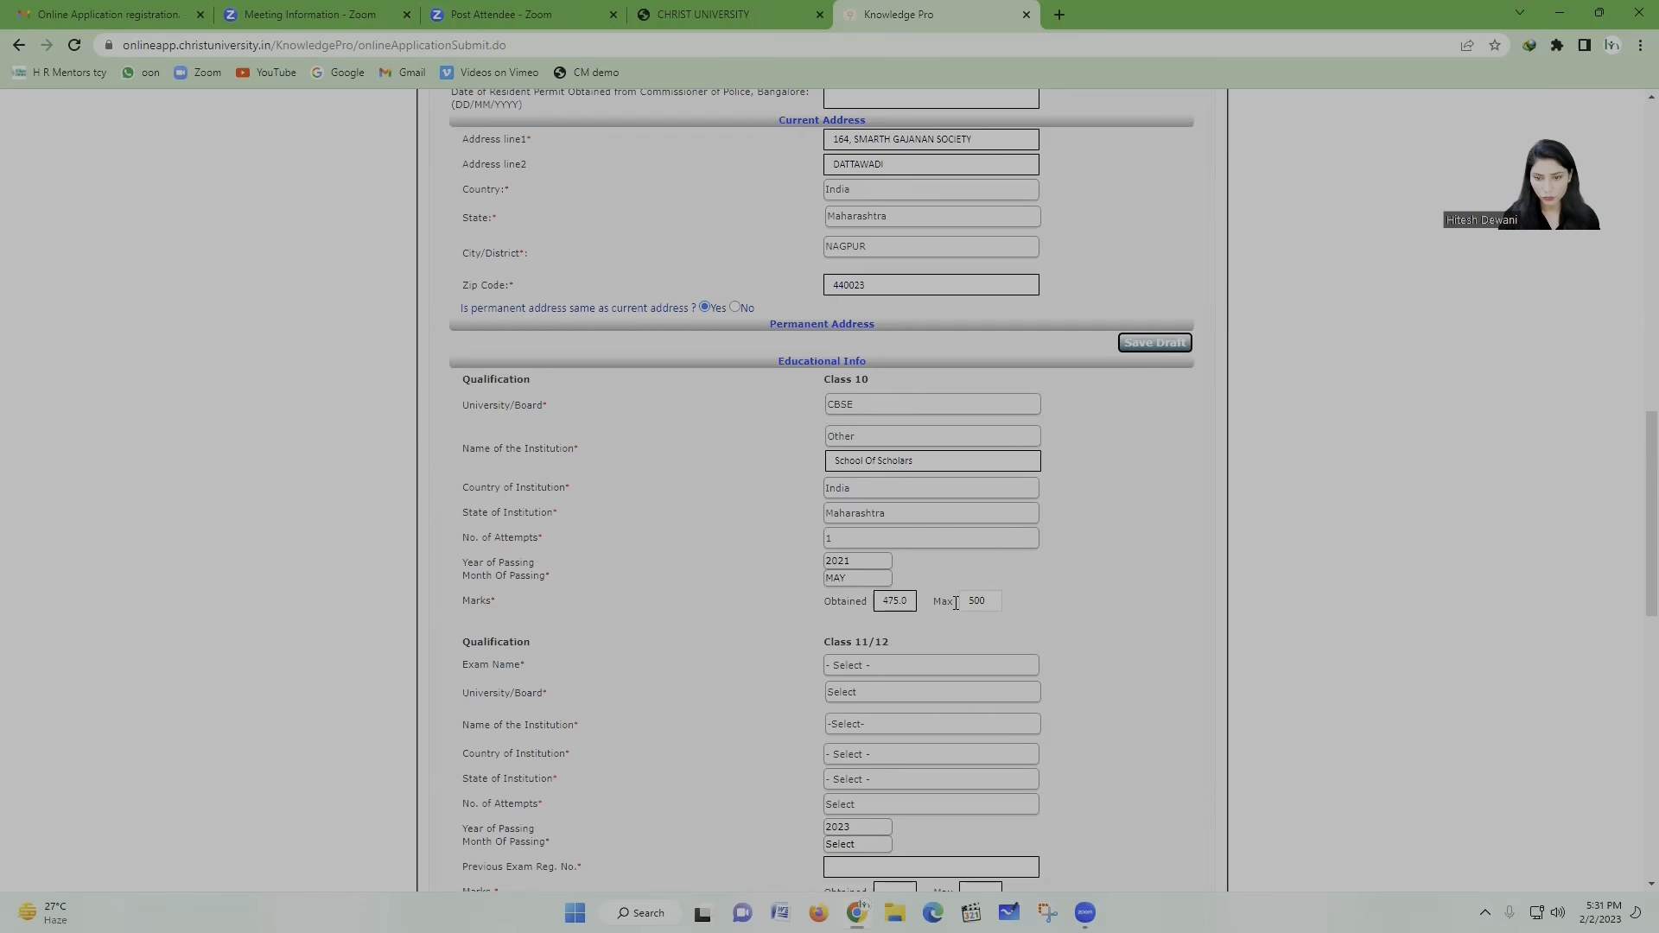
scroll(951, 601, down, 1)
click(910, 520)
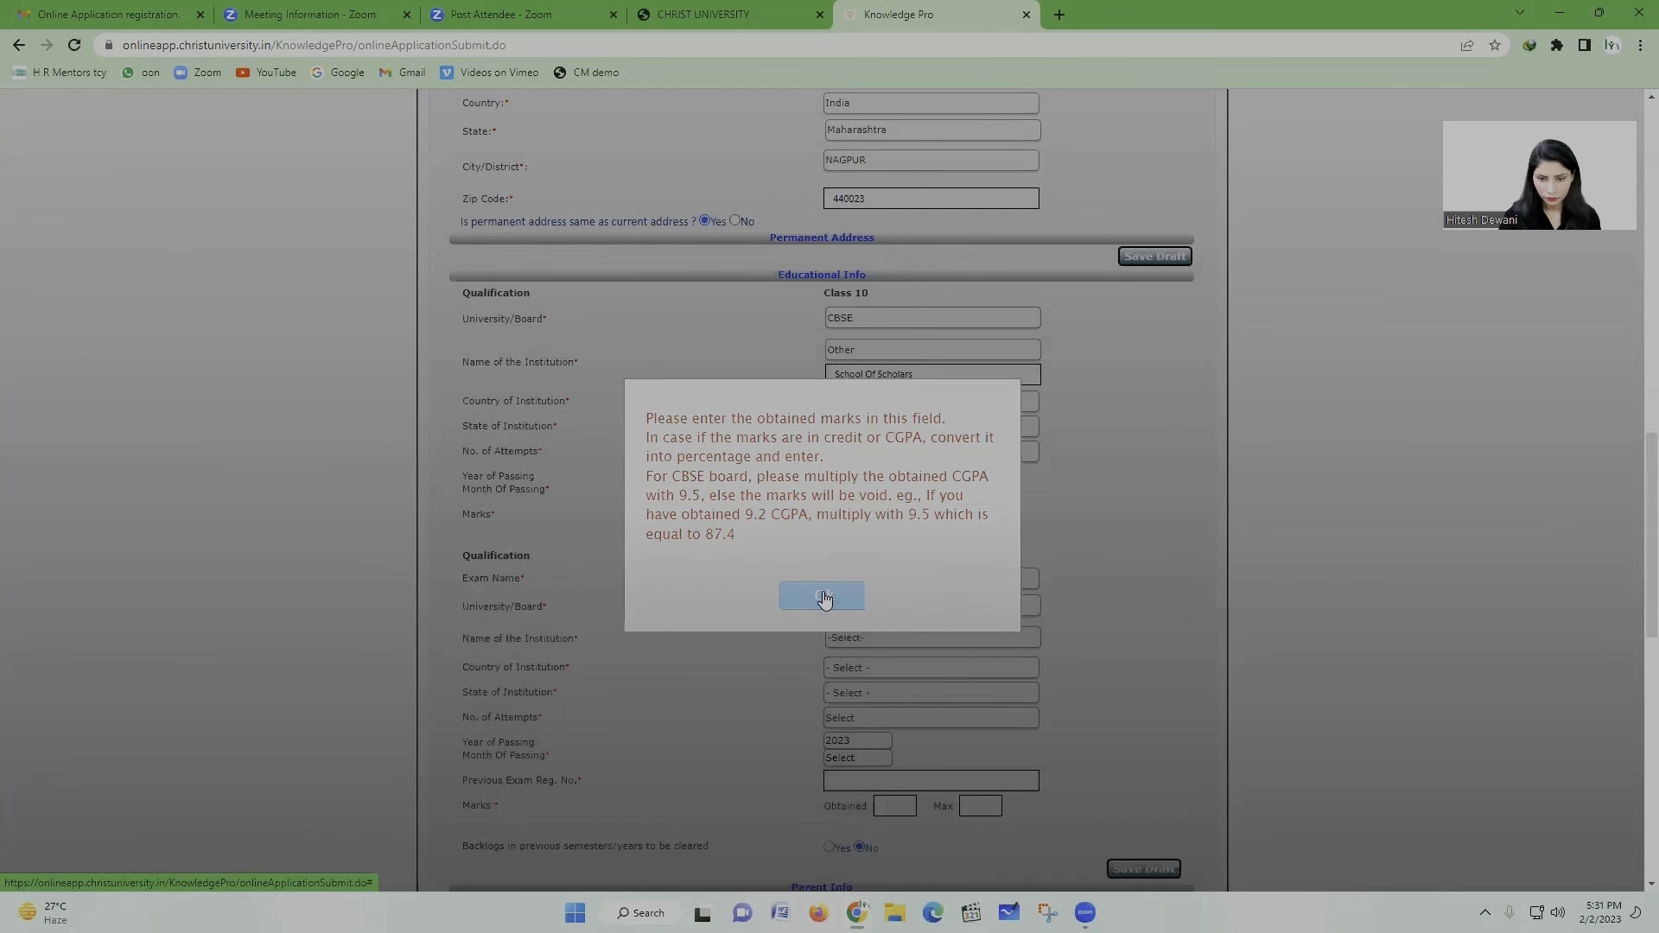
click(824, 597)
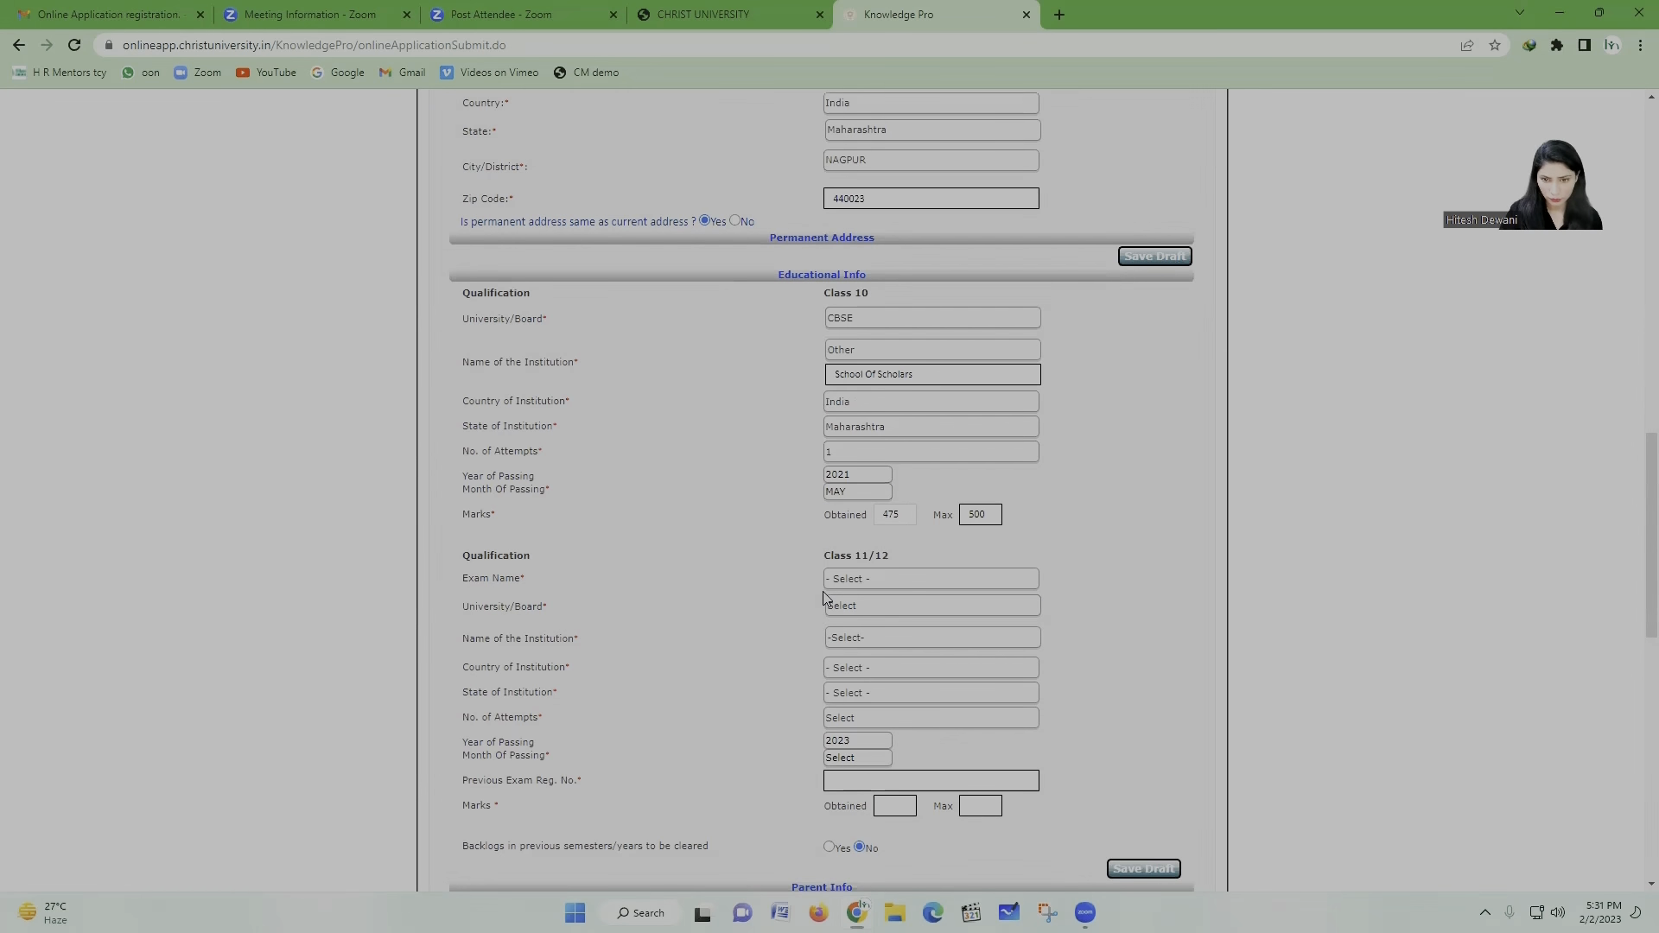
scroll(915, 596, down, 1)
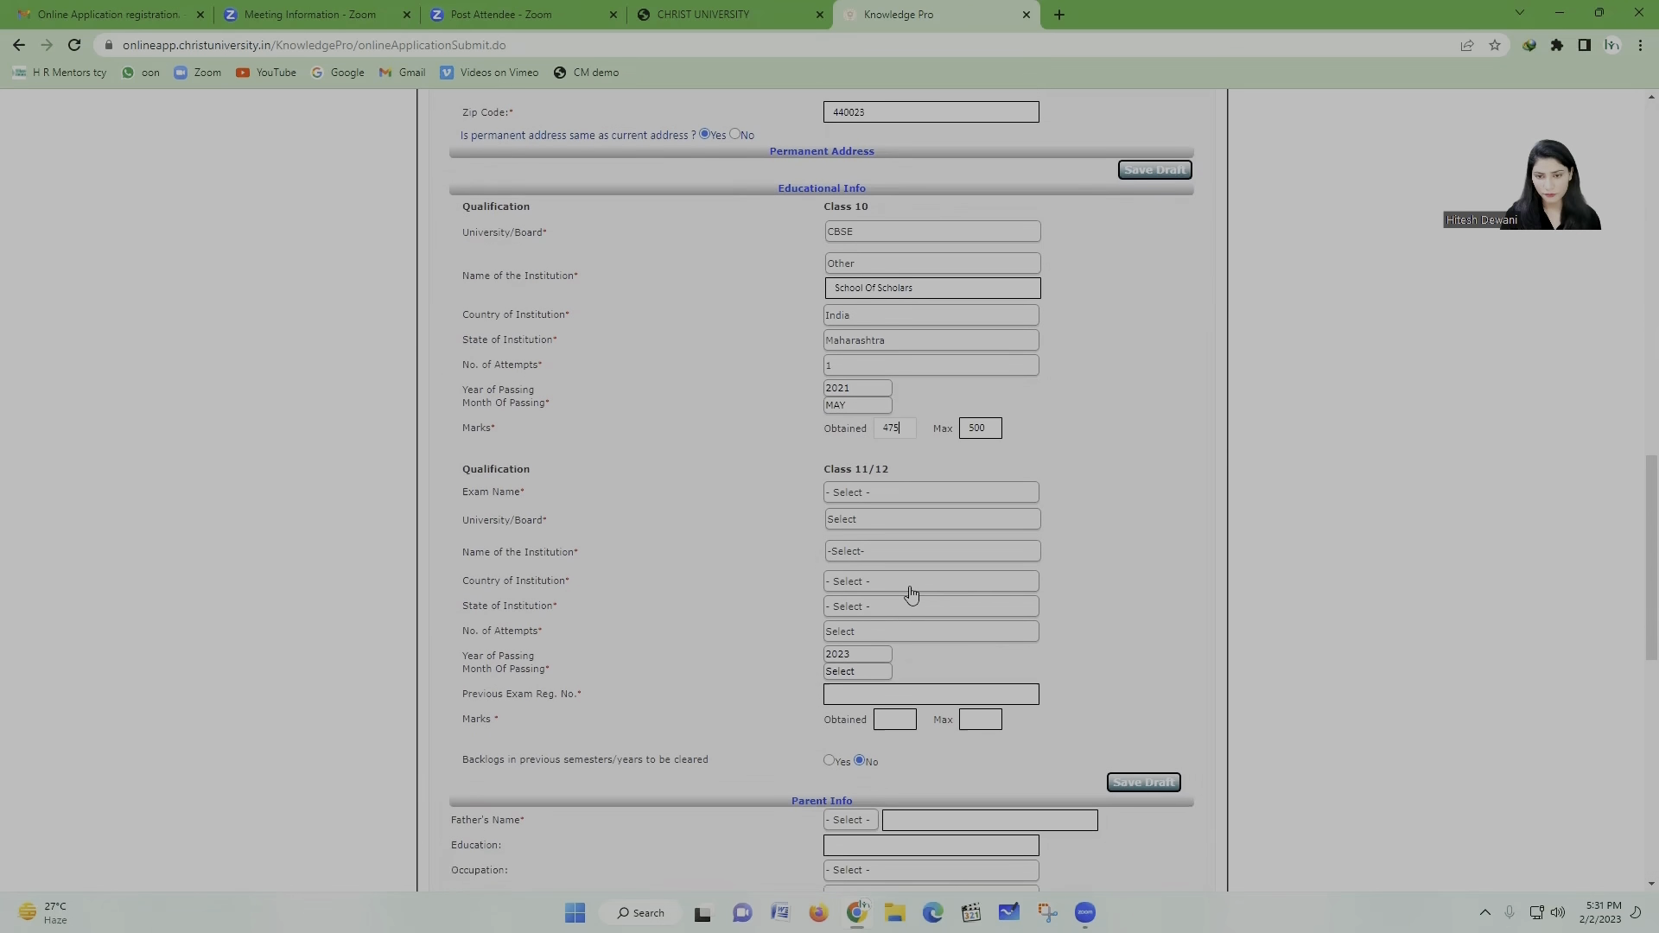
scroll(981, 546, down, 1)
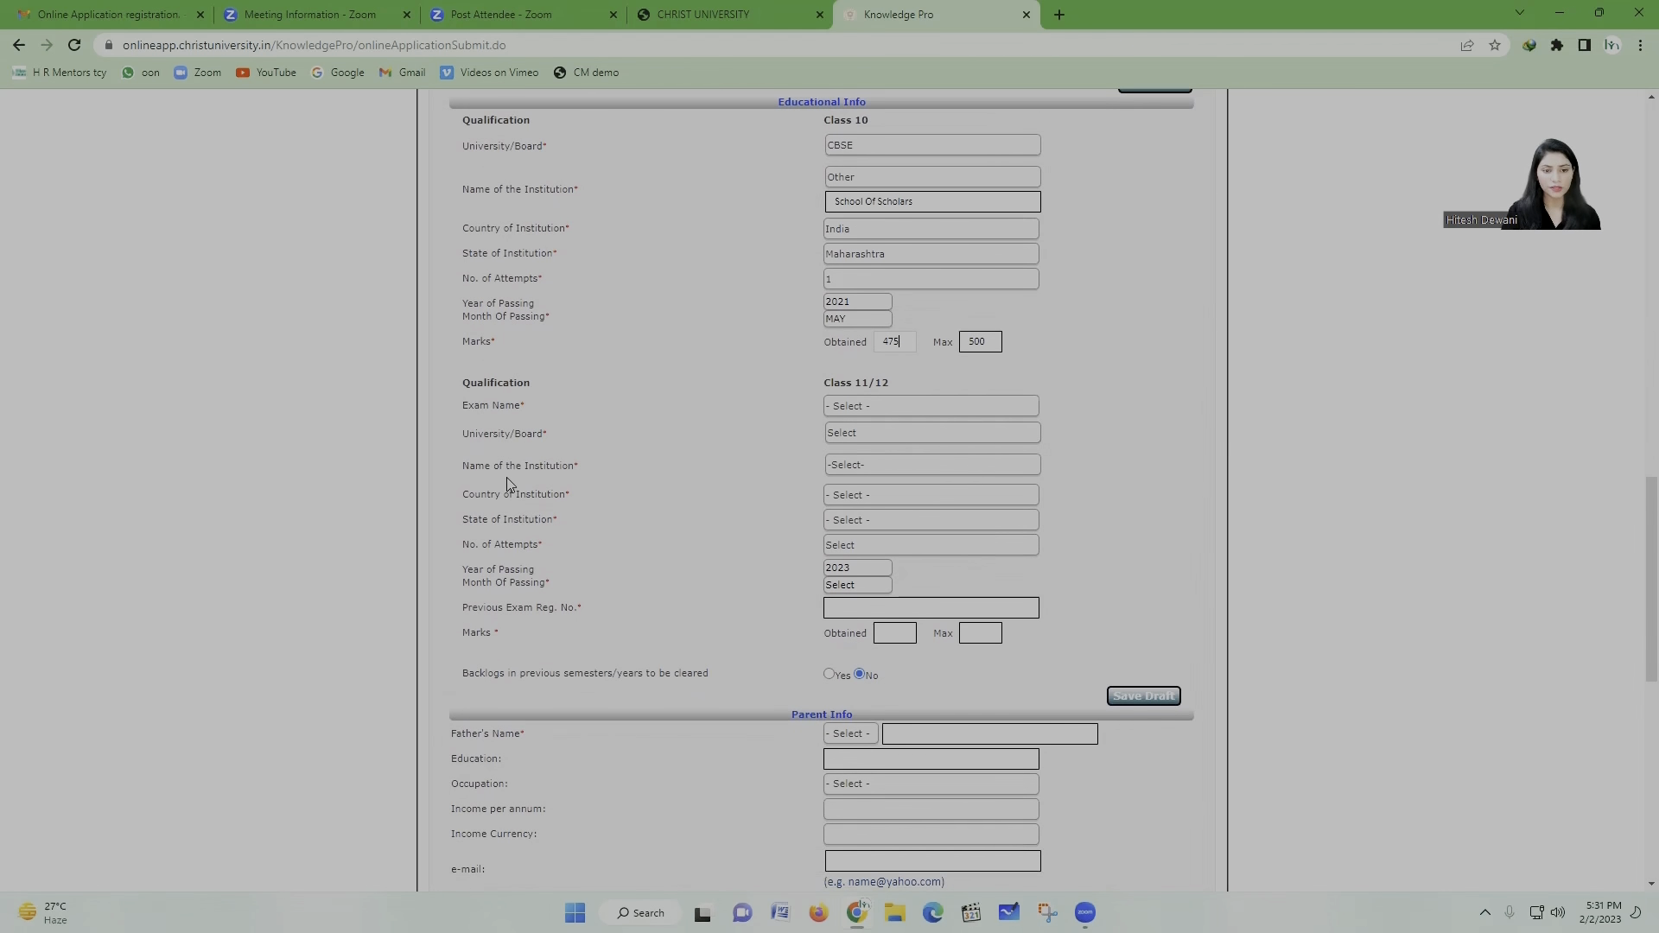
scroll(762, 598, down, 1)
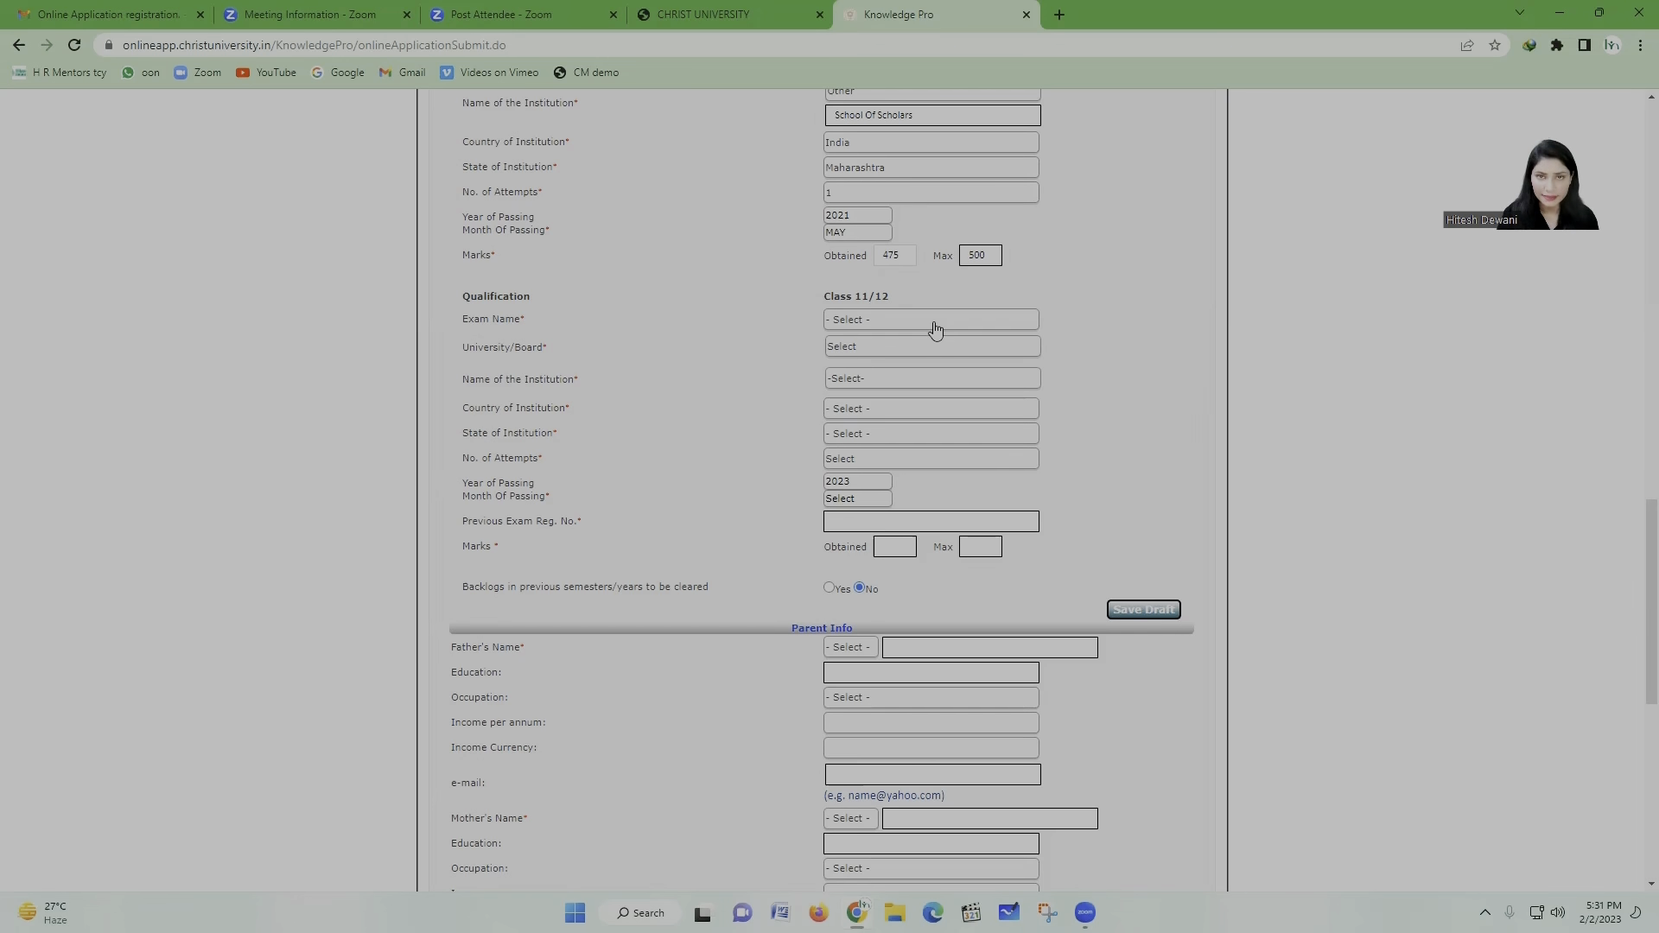
Step: Set both the Class 11/12 exam name and university/board to CBSE
click(852, 322)
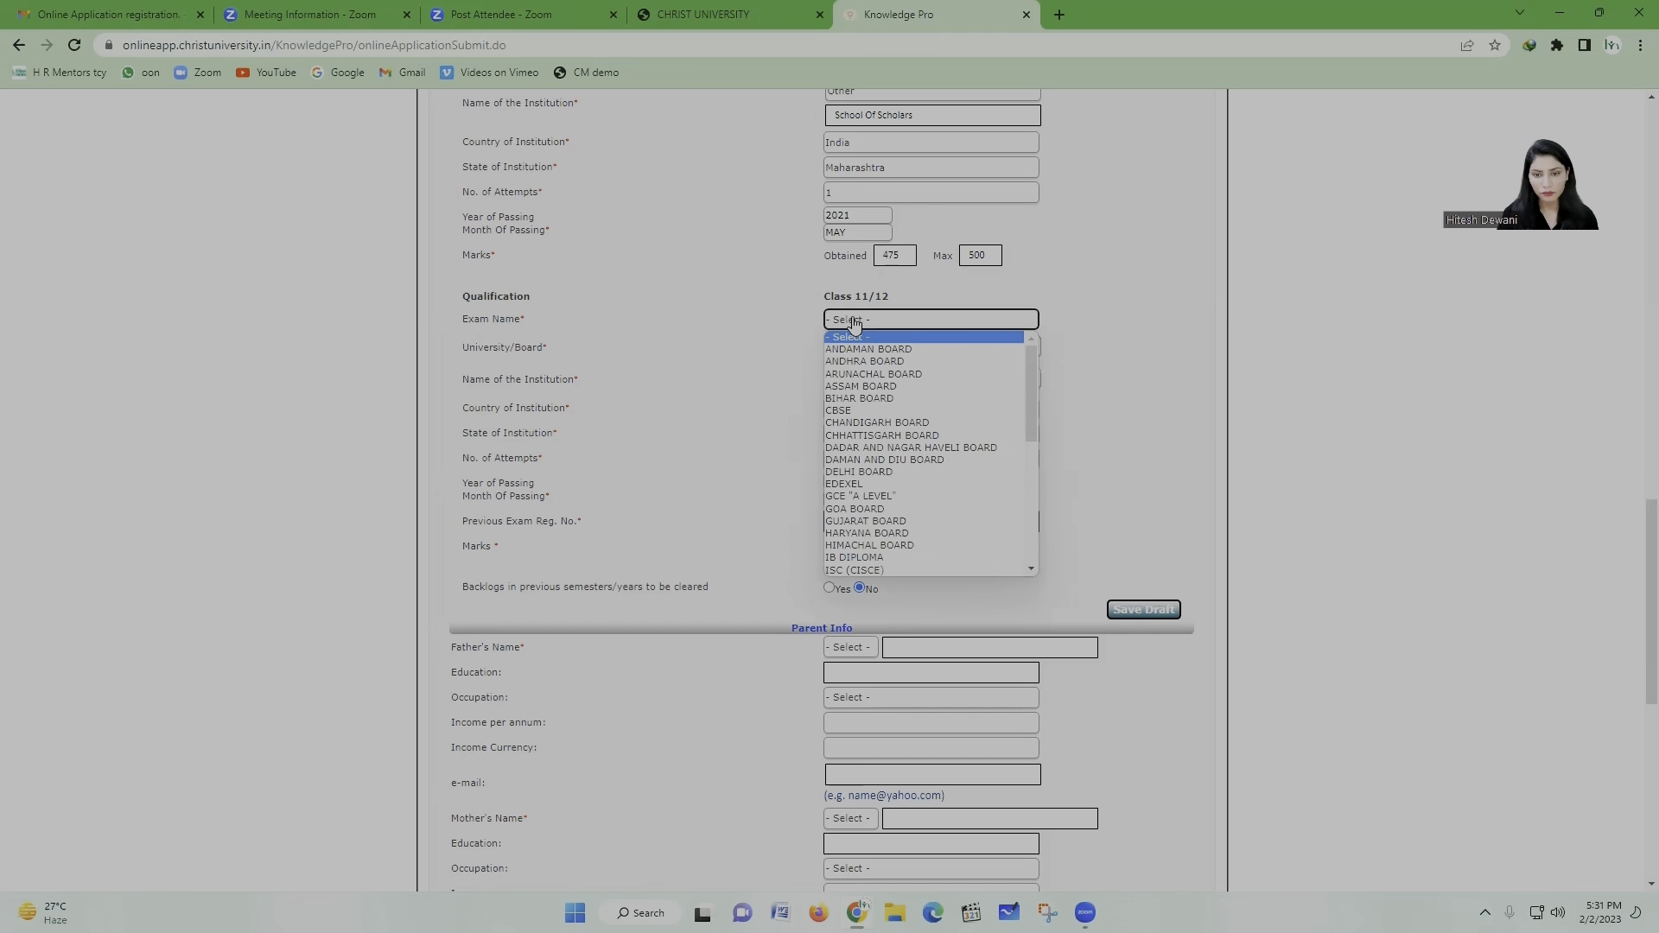
click(882, 413)
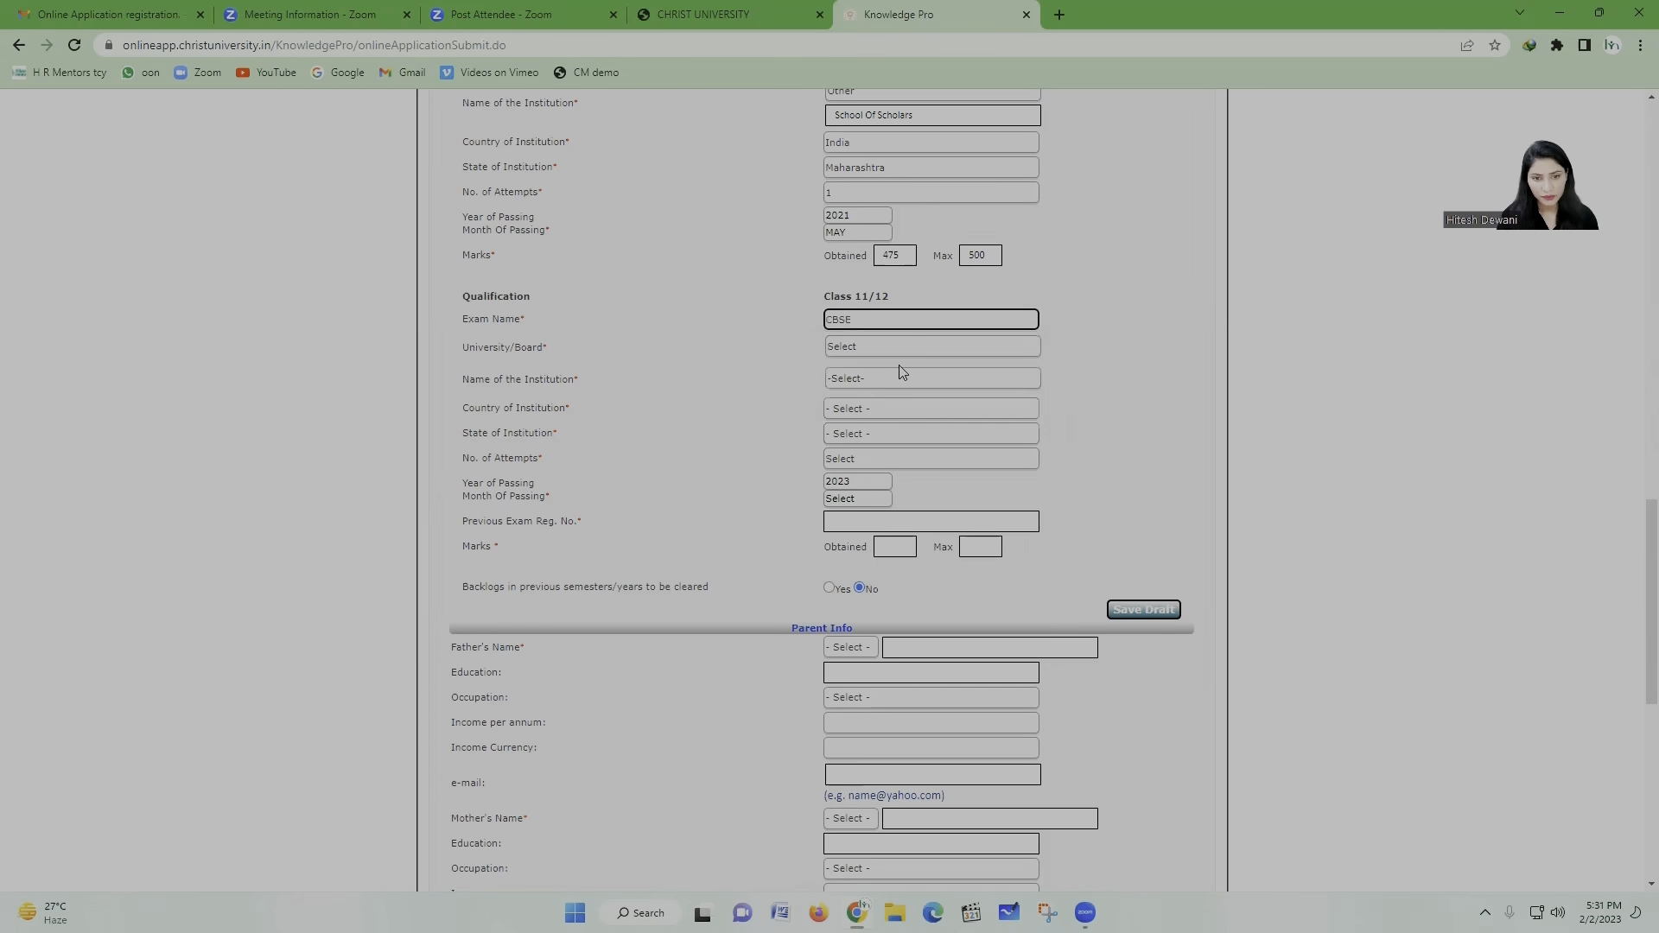
click(900, 349)
click(867, 438)
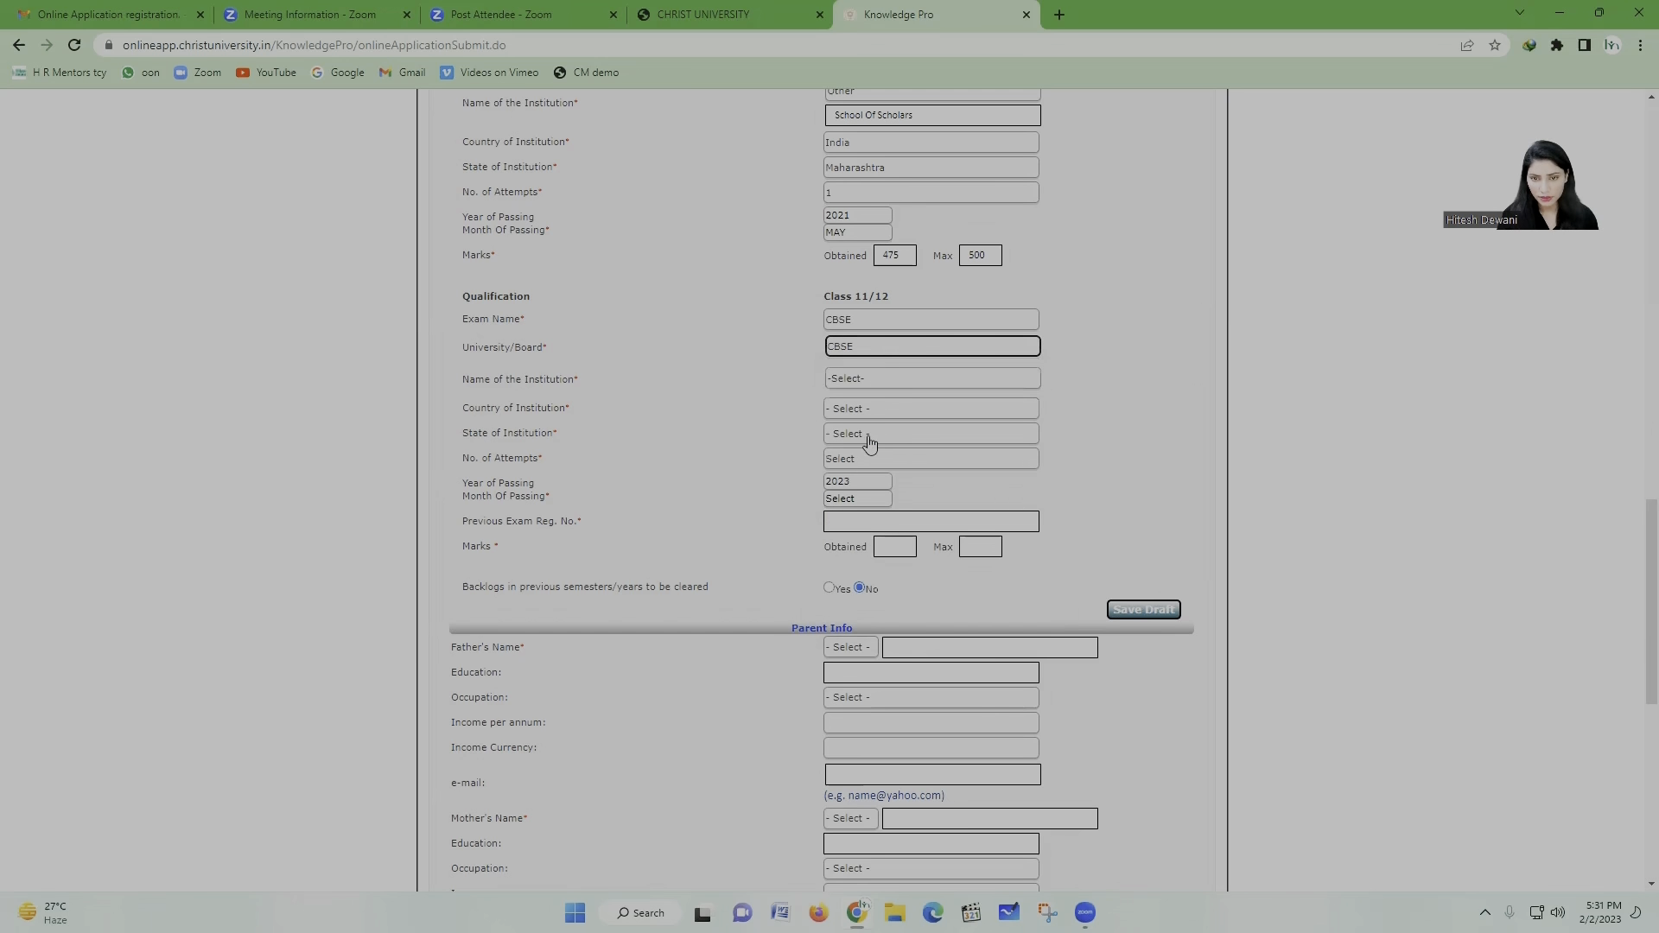
click(907, 327)
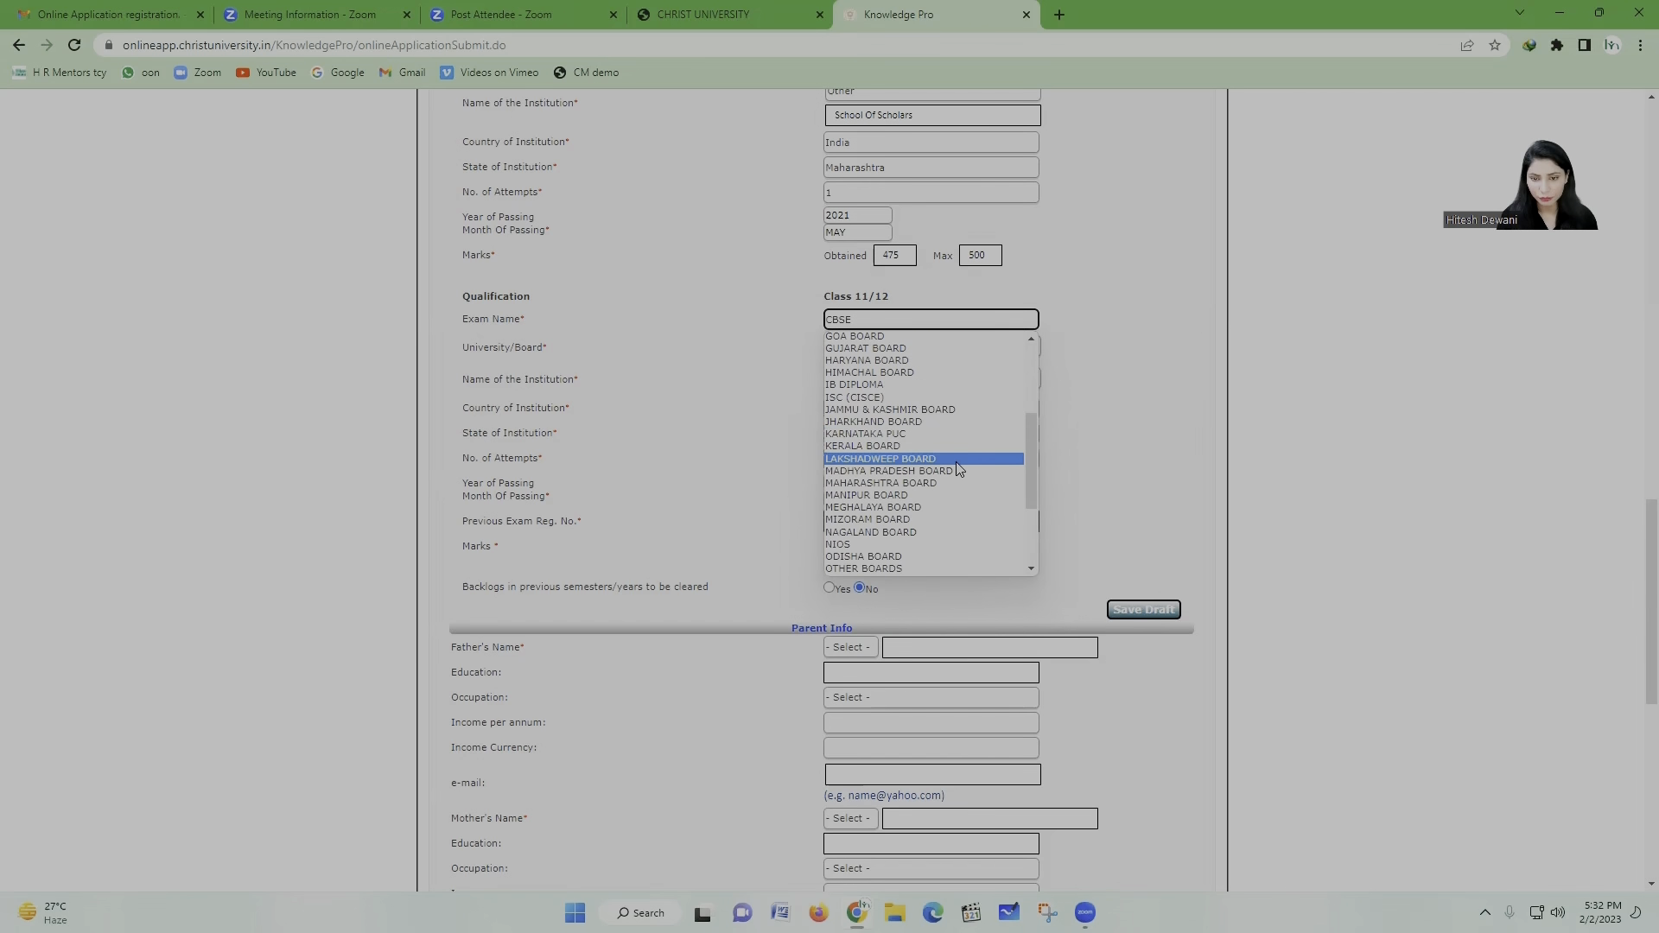
scroll(950, 455, down, 5)
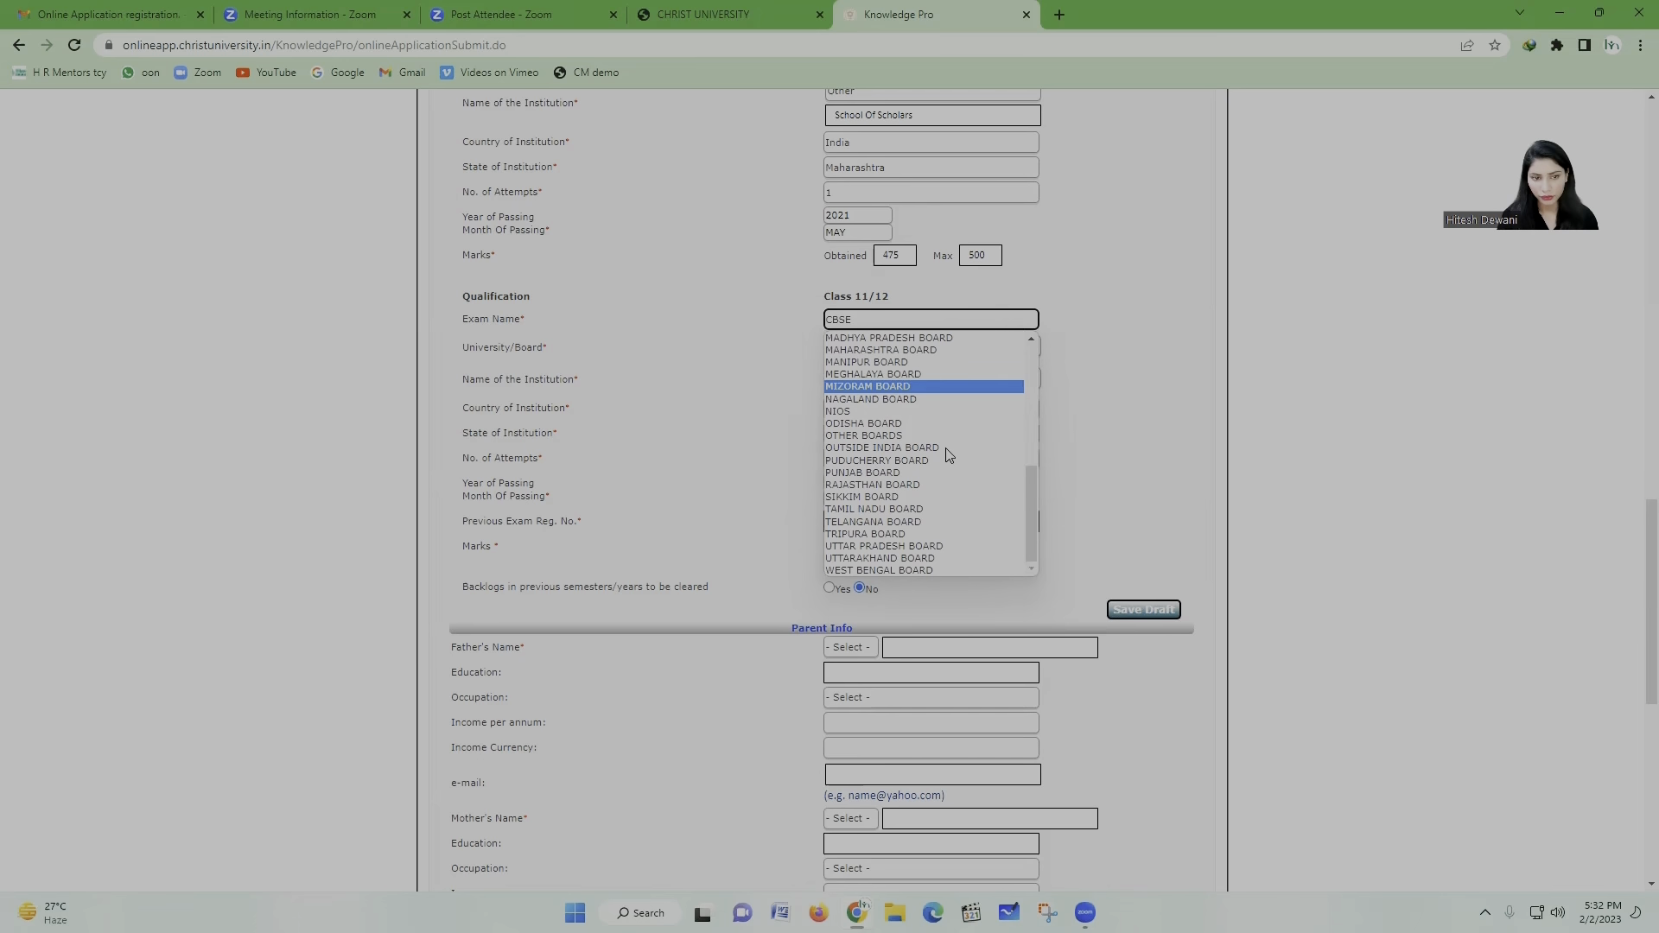
scroll(949, 455, up, 5)
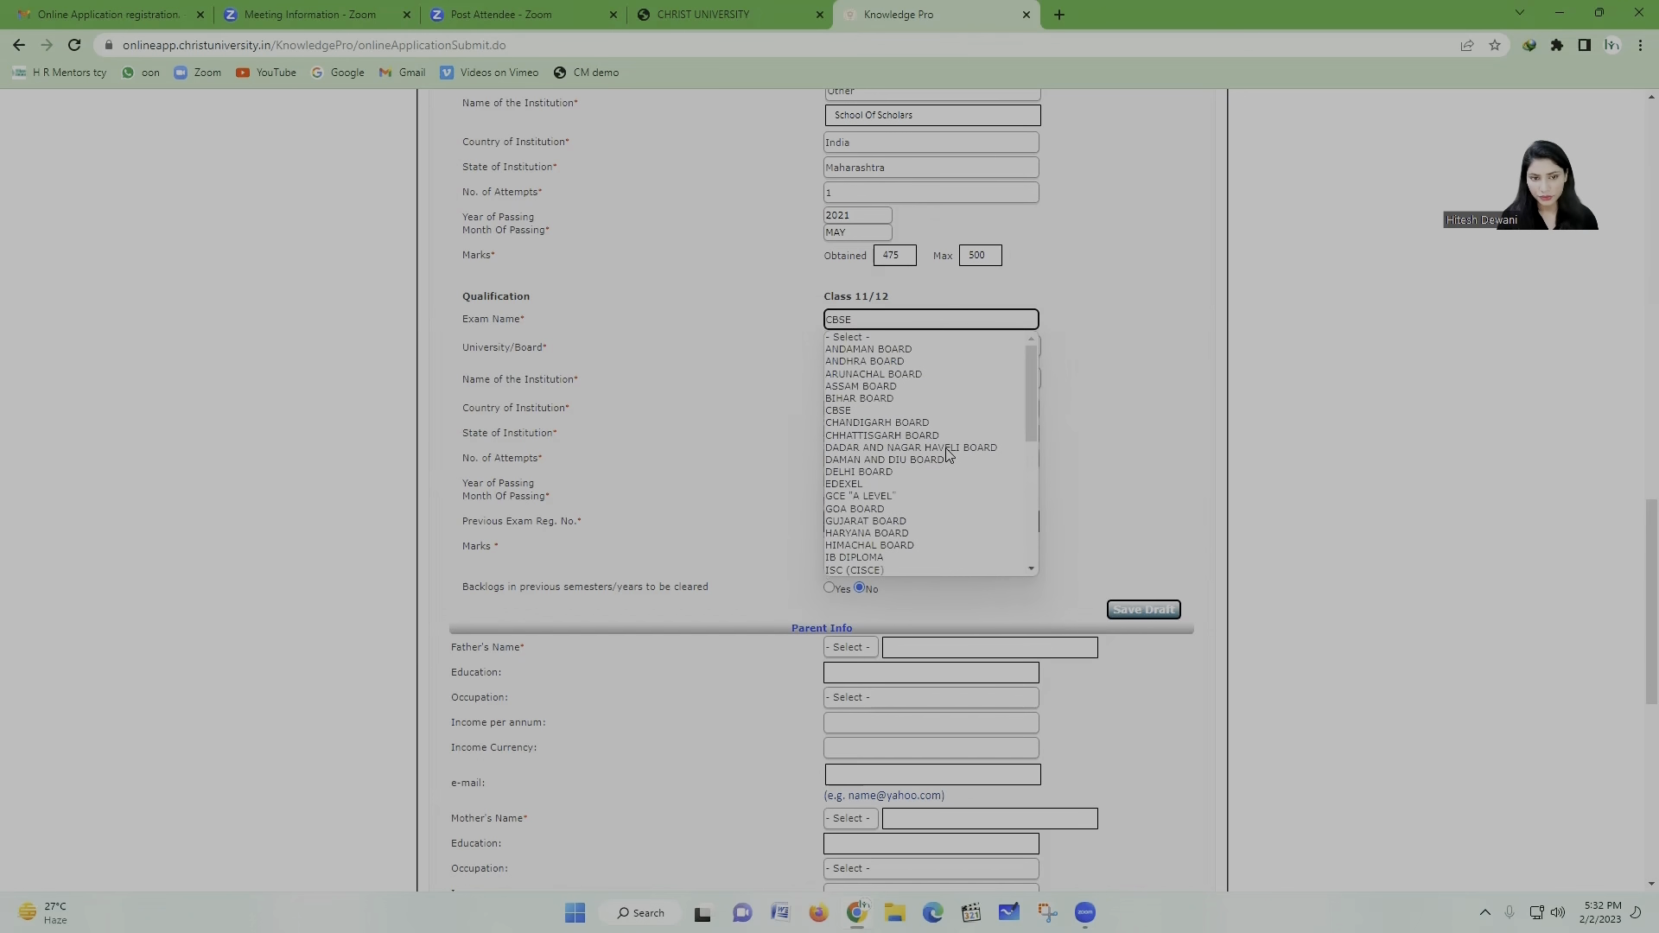
click(825, 410)
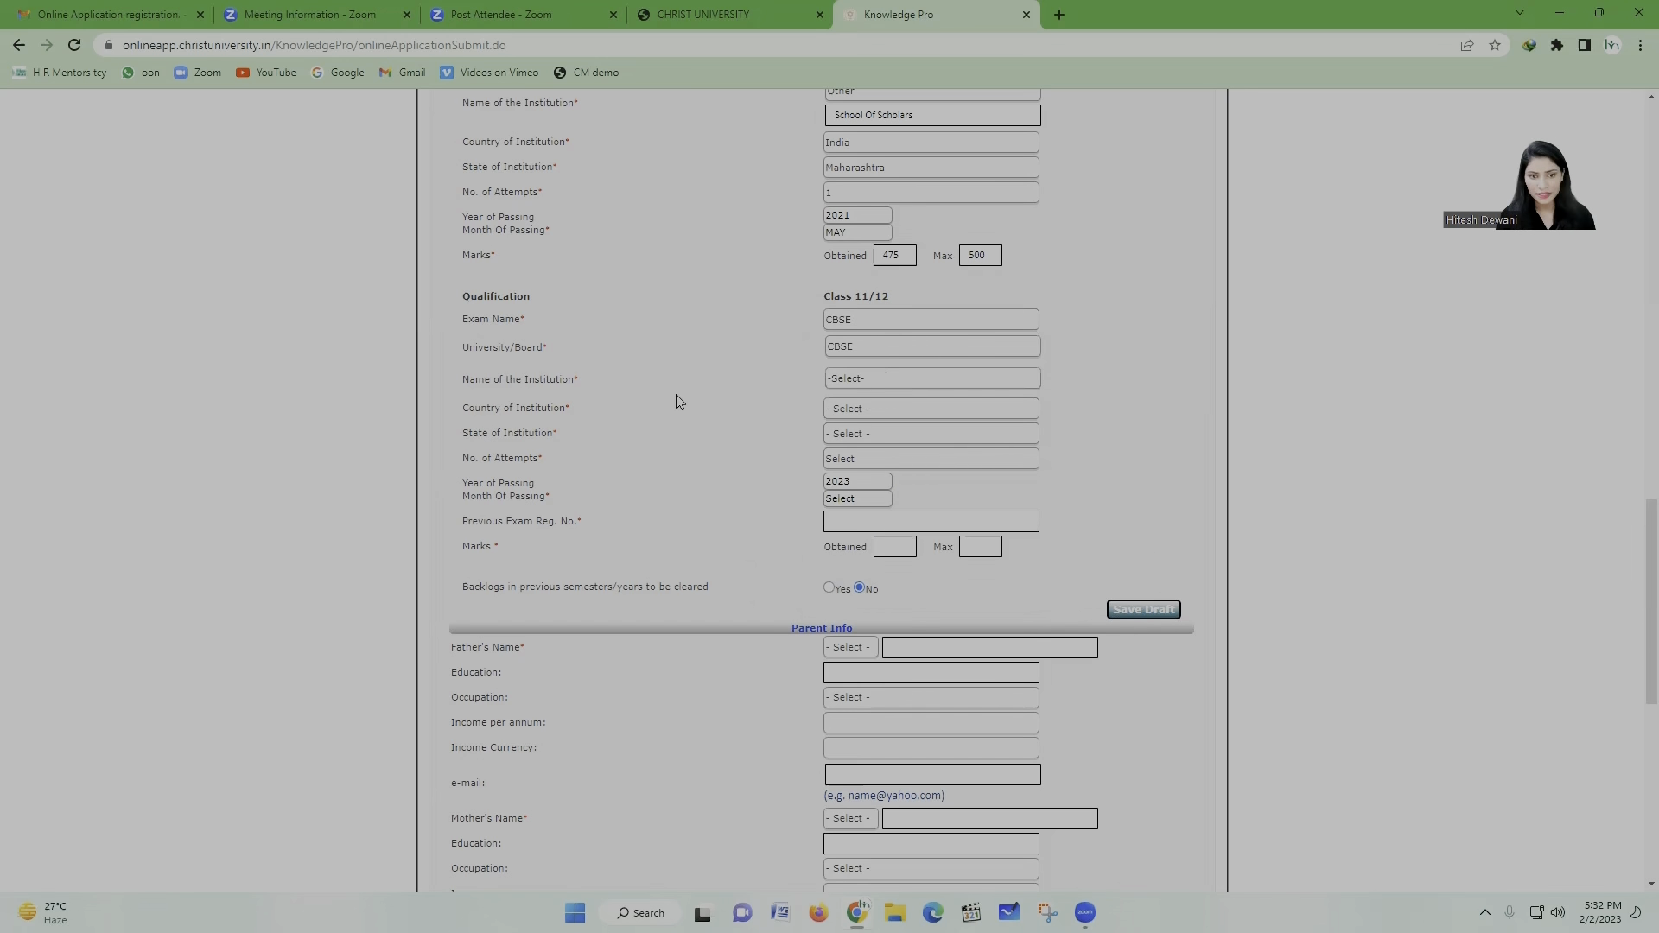
Step: Choose Other as the Class 11/12 institution and name it SCHOOL OF SCHOLARS
click(905, 383)
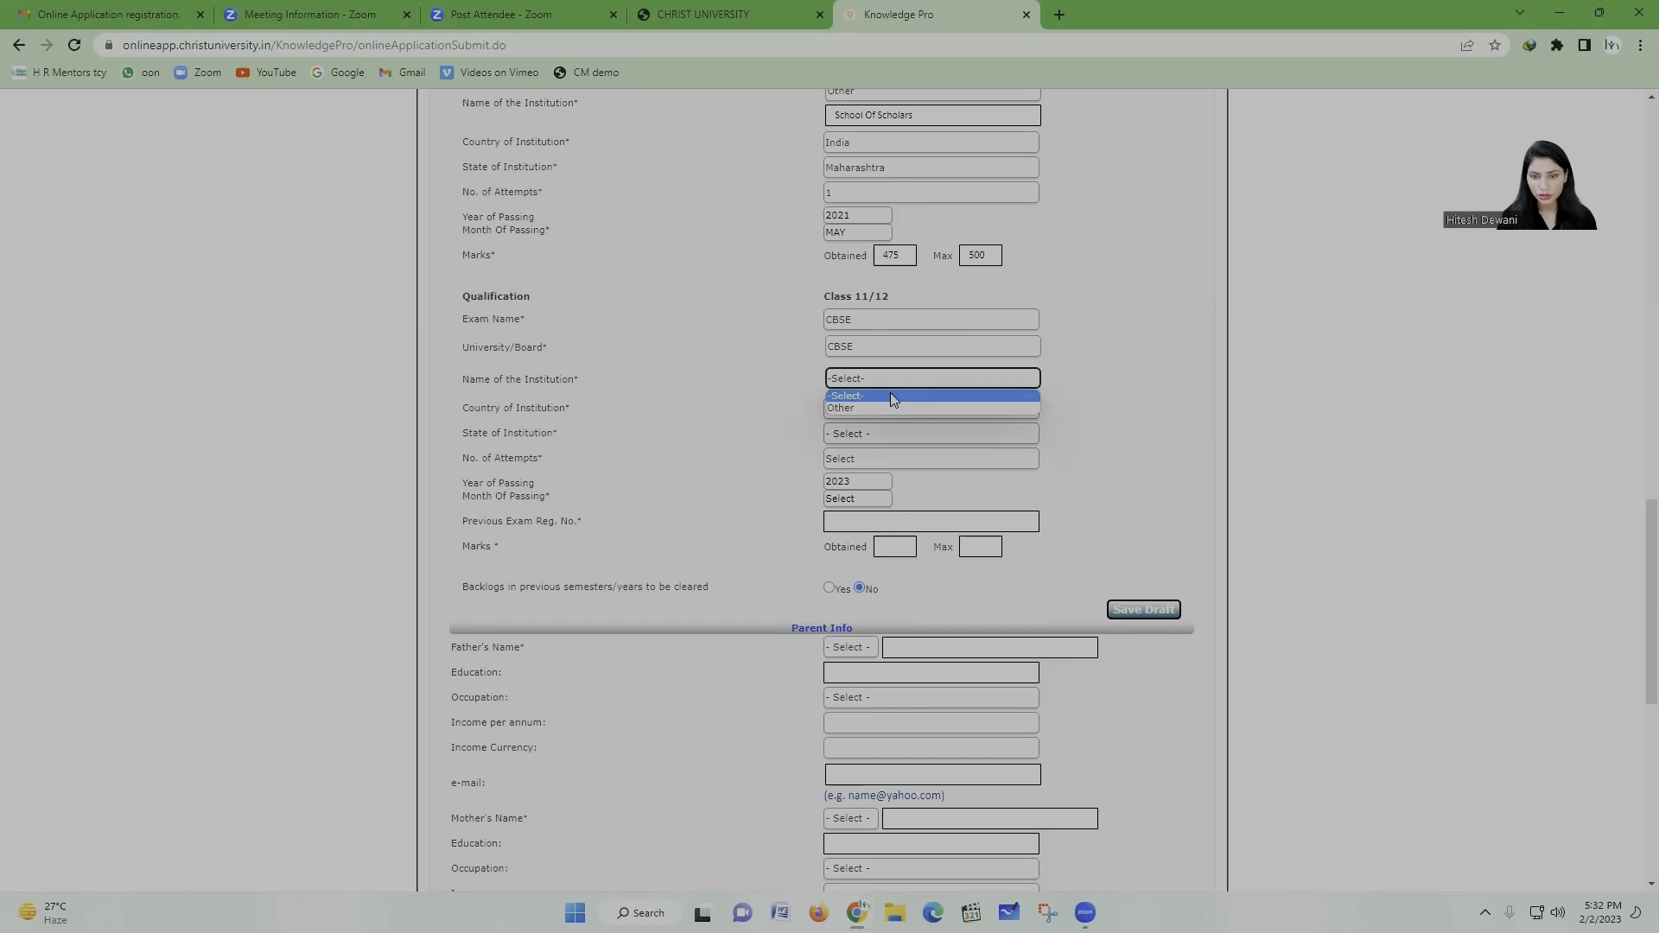
click(869, 406)
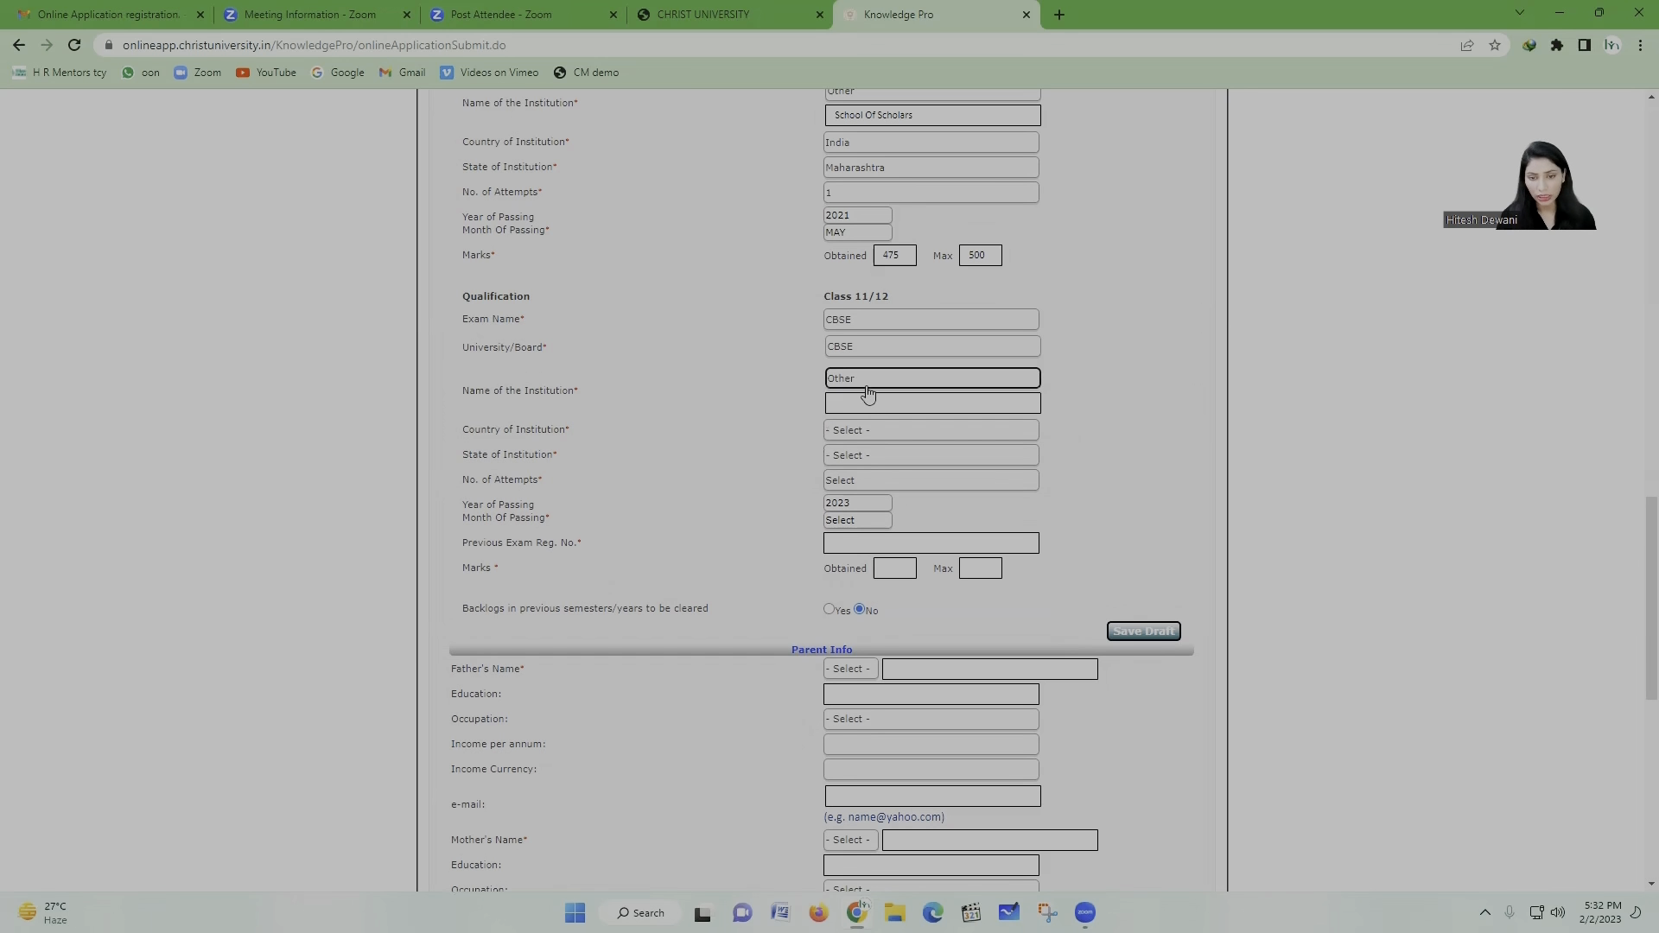
click(868, 378)
click(887, 406)
click(881, 402)
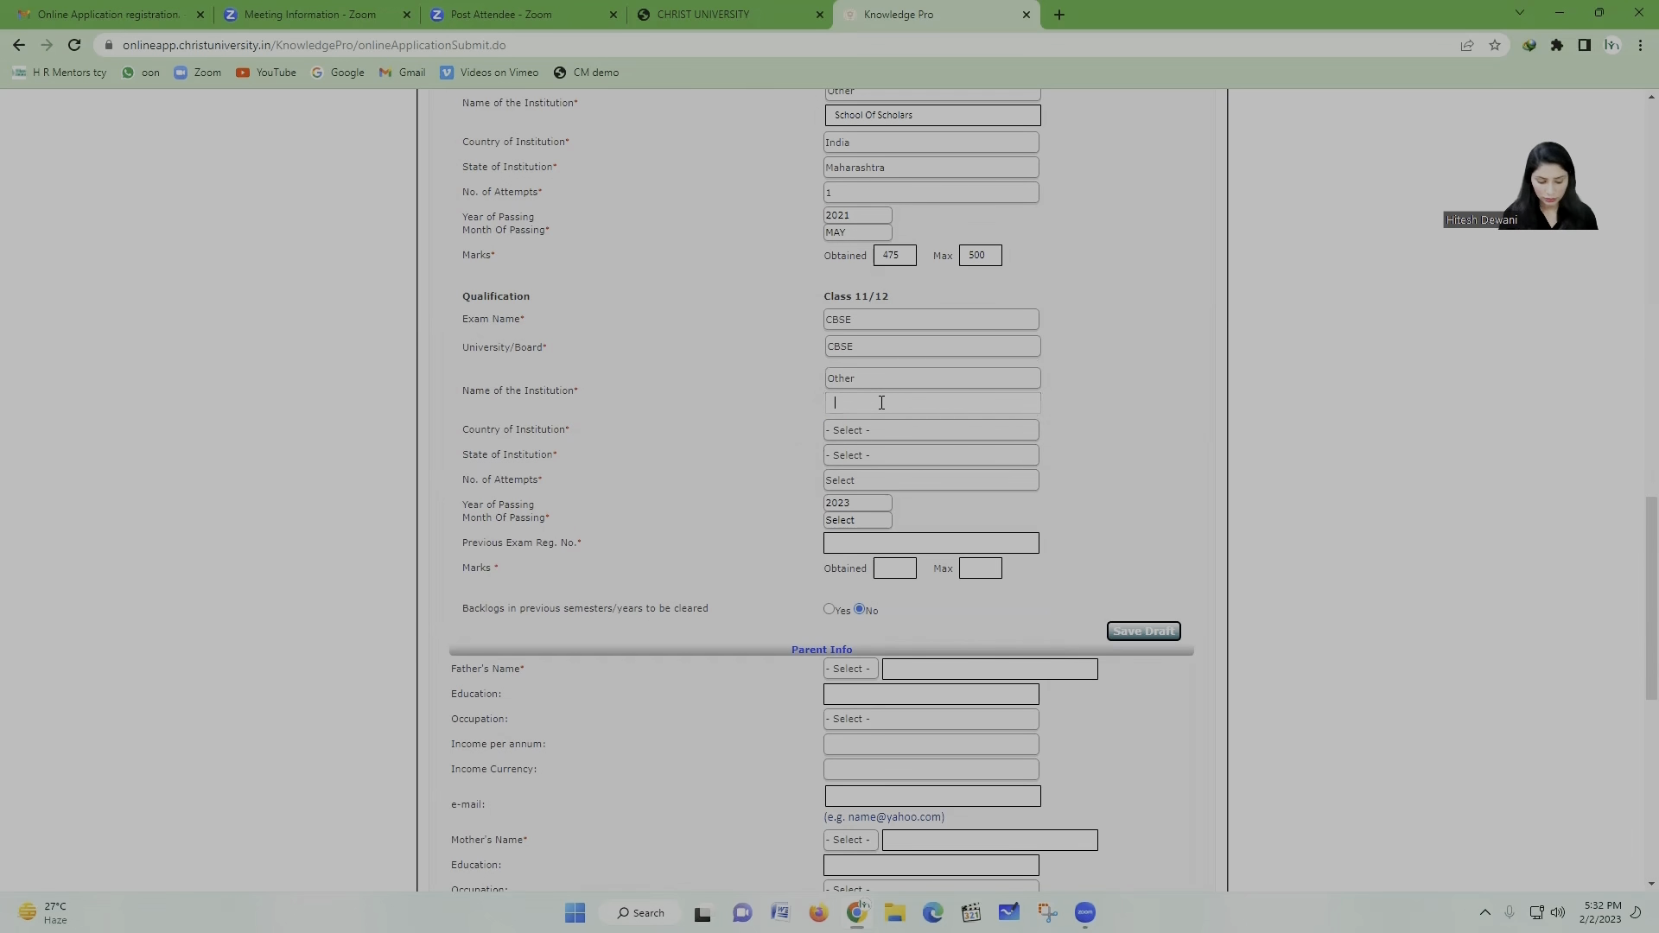
text(Sc)
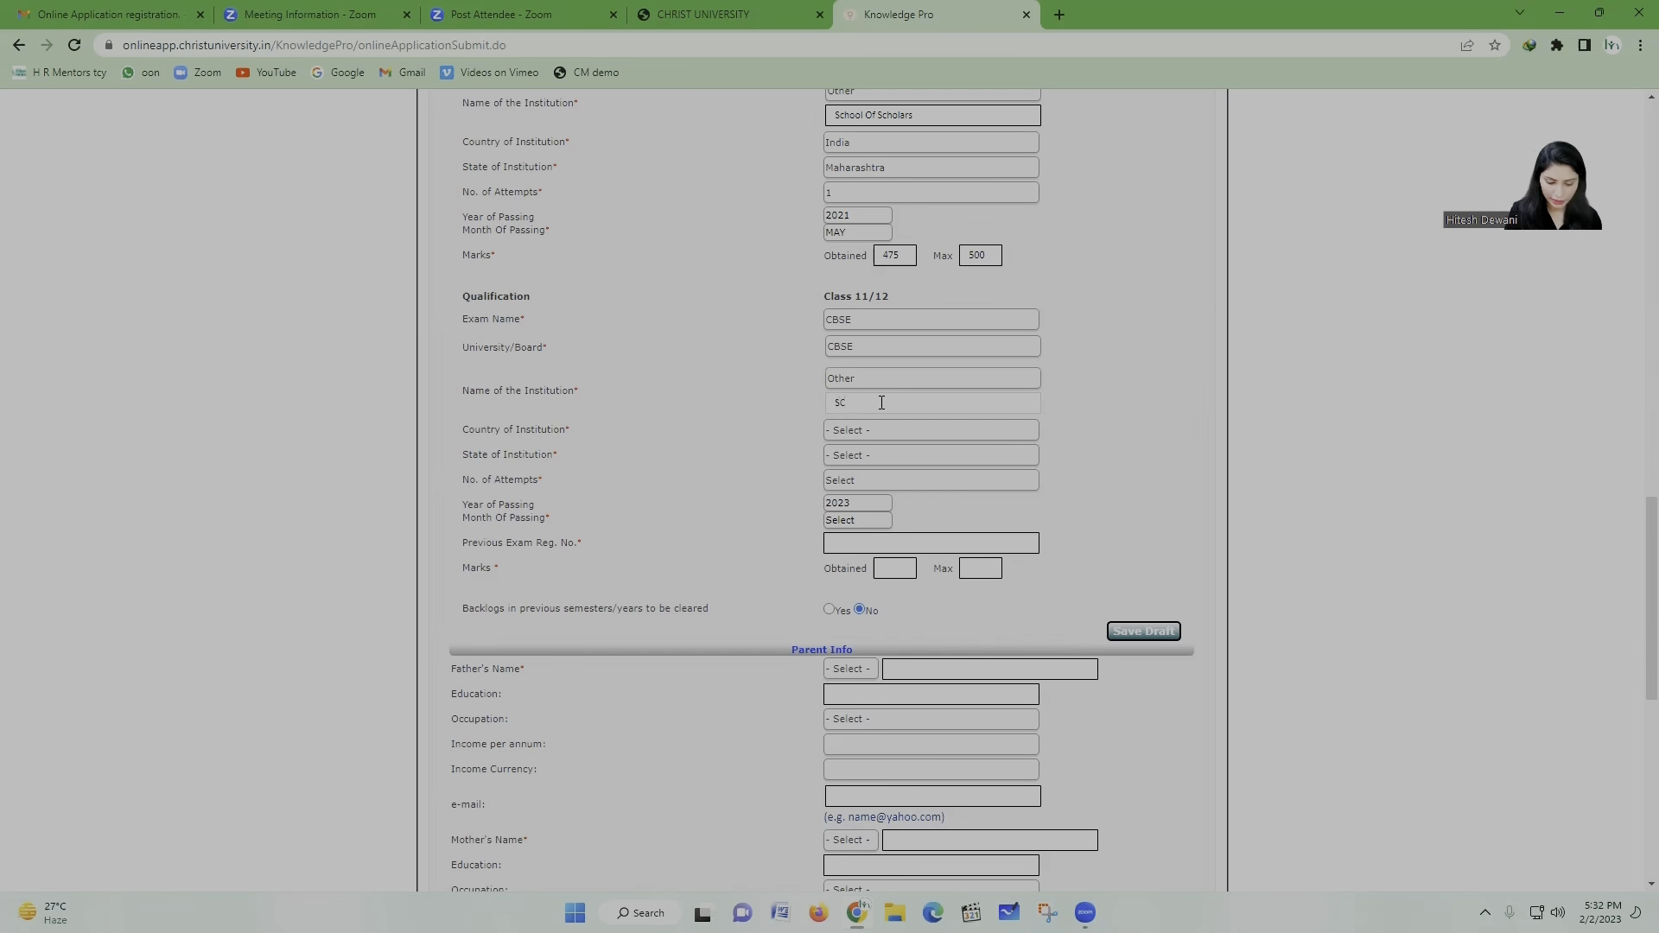
text(HOOL OF SCH)
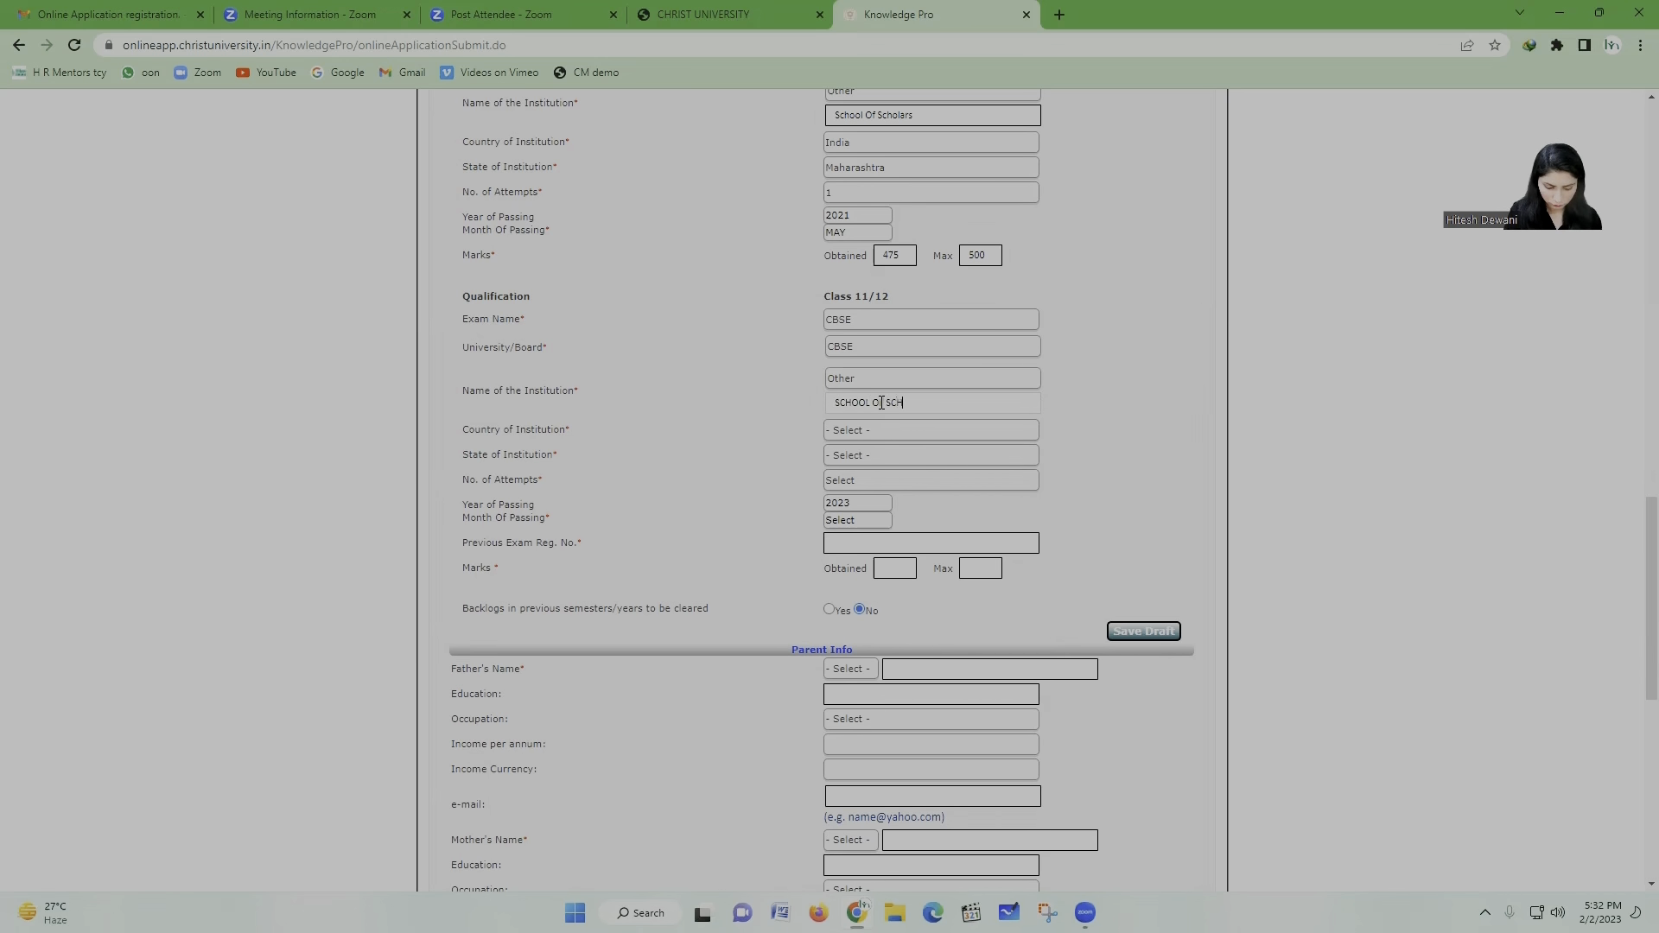
text(OLARS)
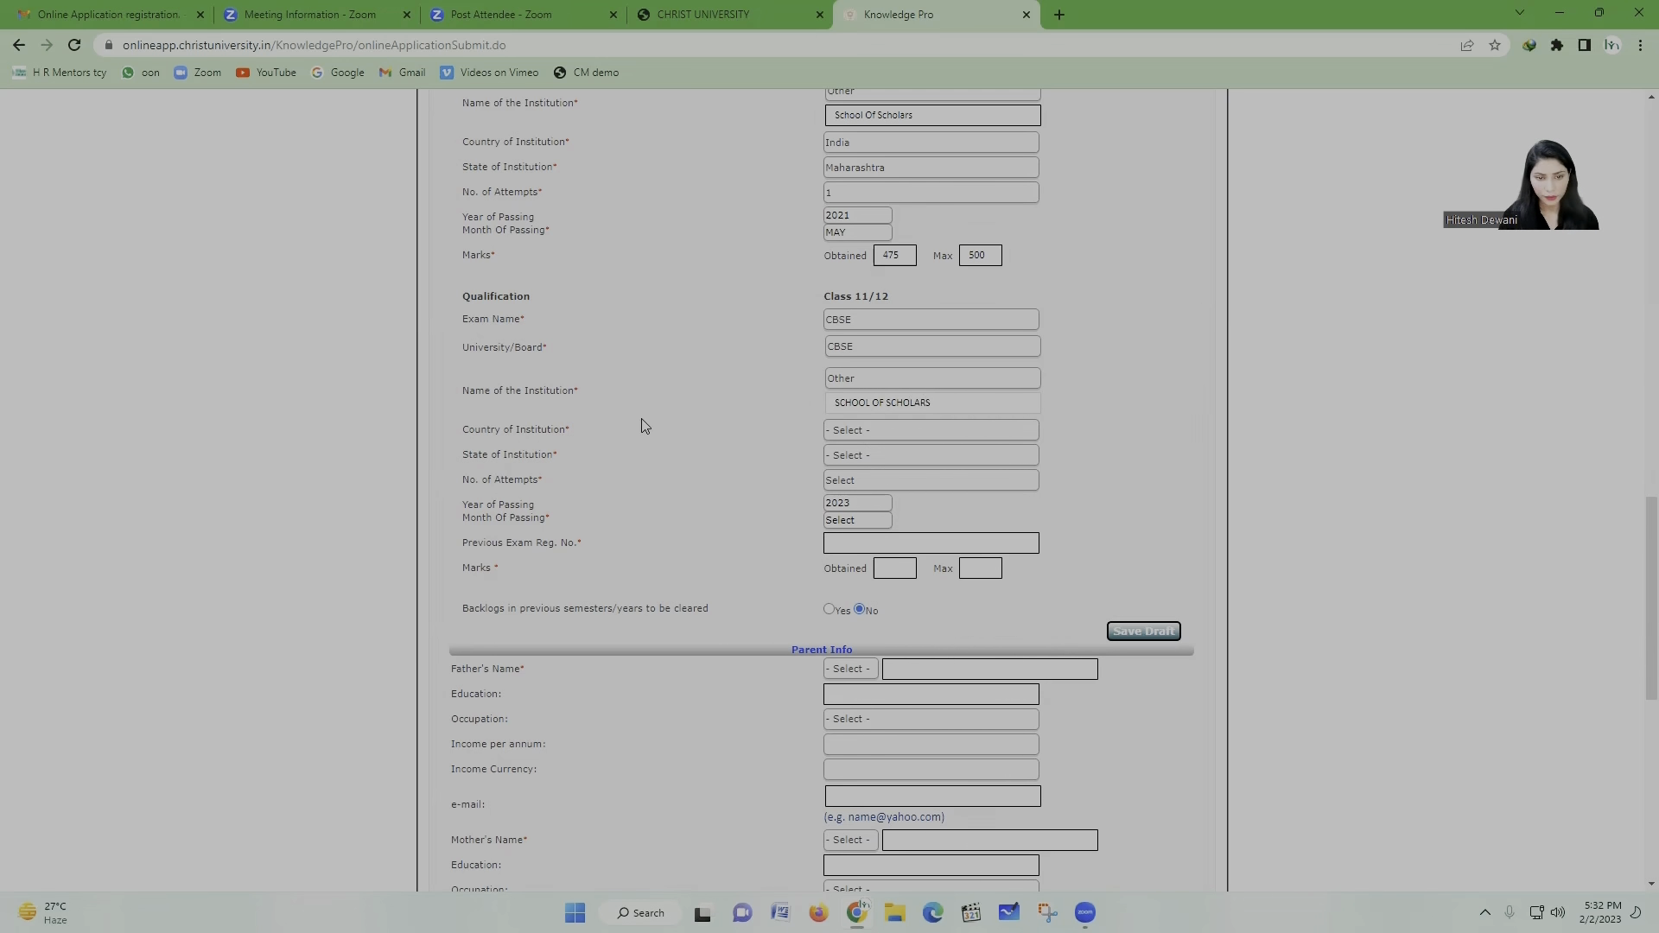
click(855, 434)
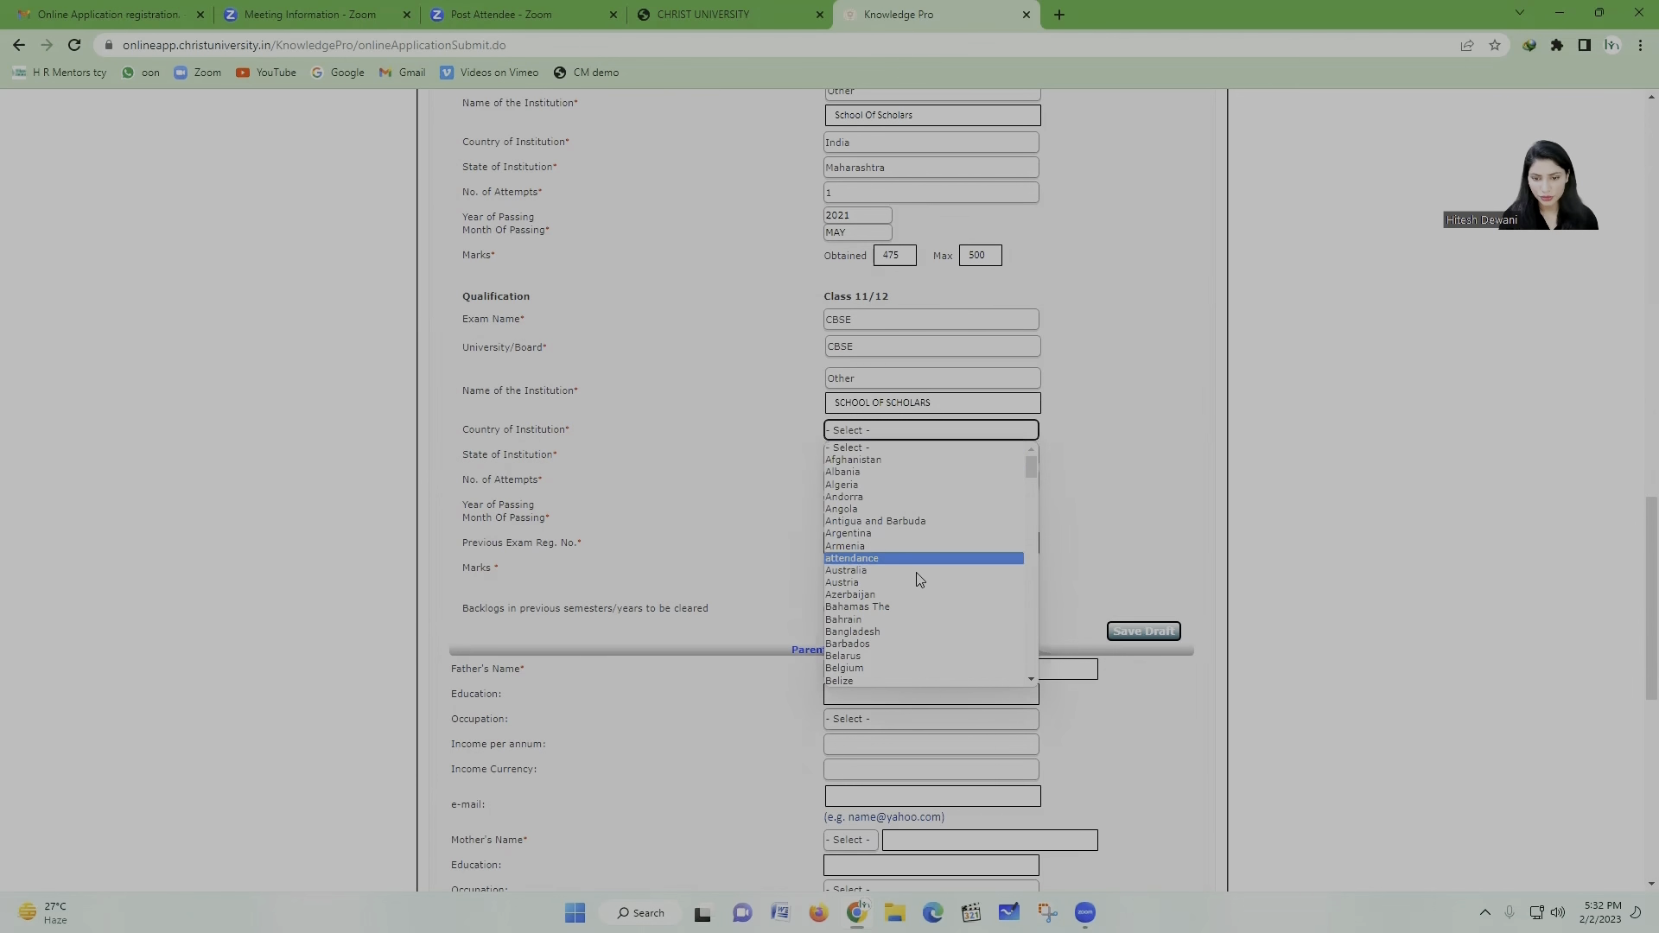
Step: Set the Class 11/12 institution to India, Maharashtra, with 1 attempt
scroll(923, 579, down, 18)
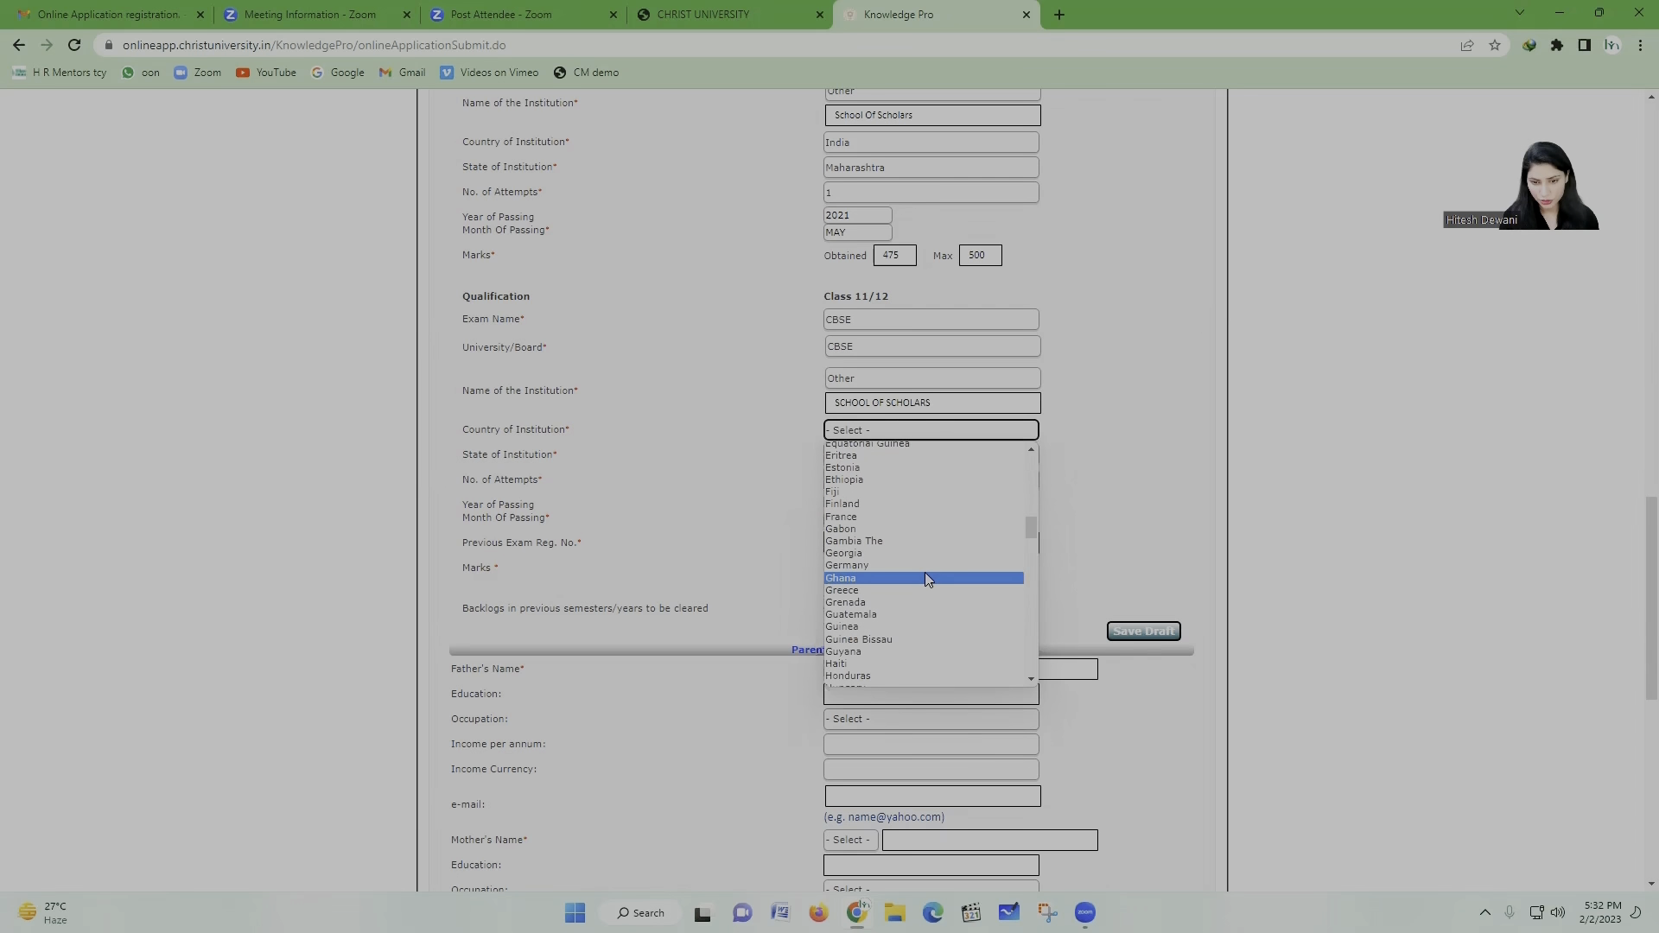
scroll(871, 553, down, 4)
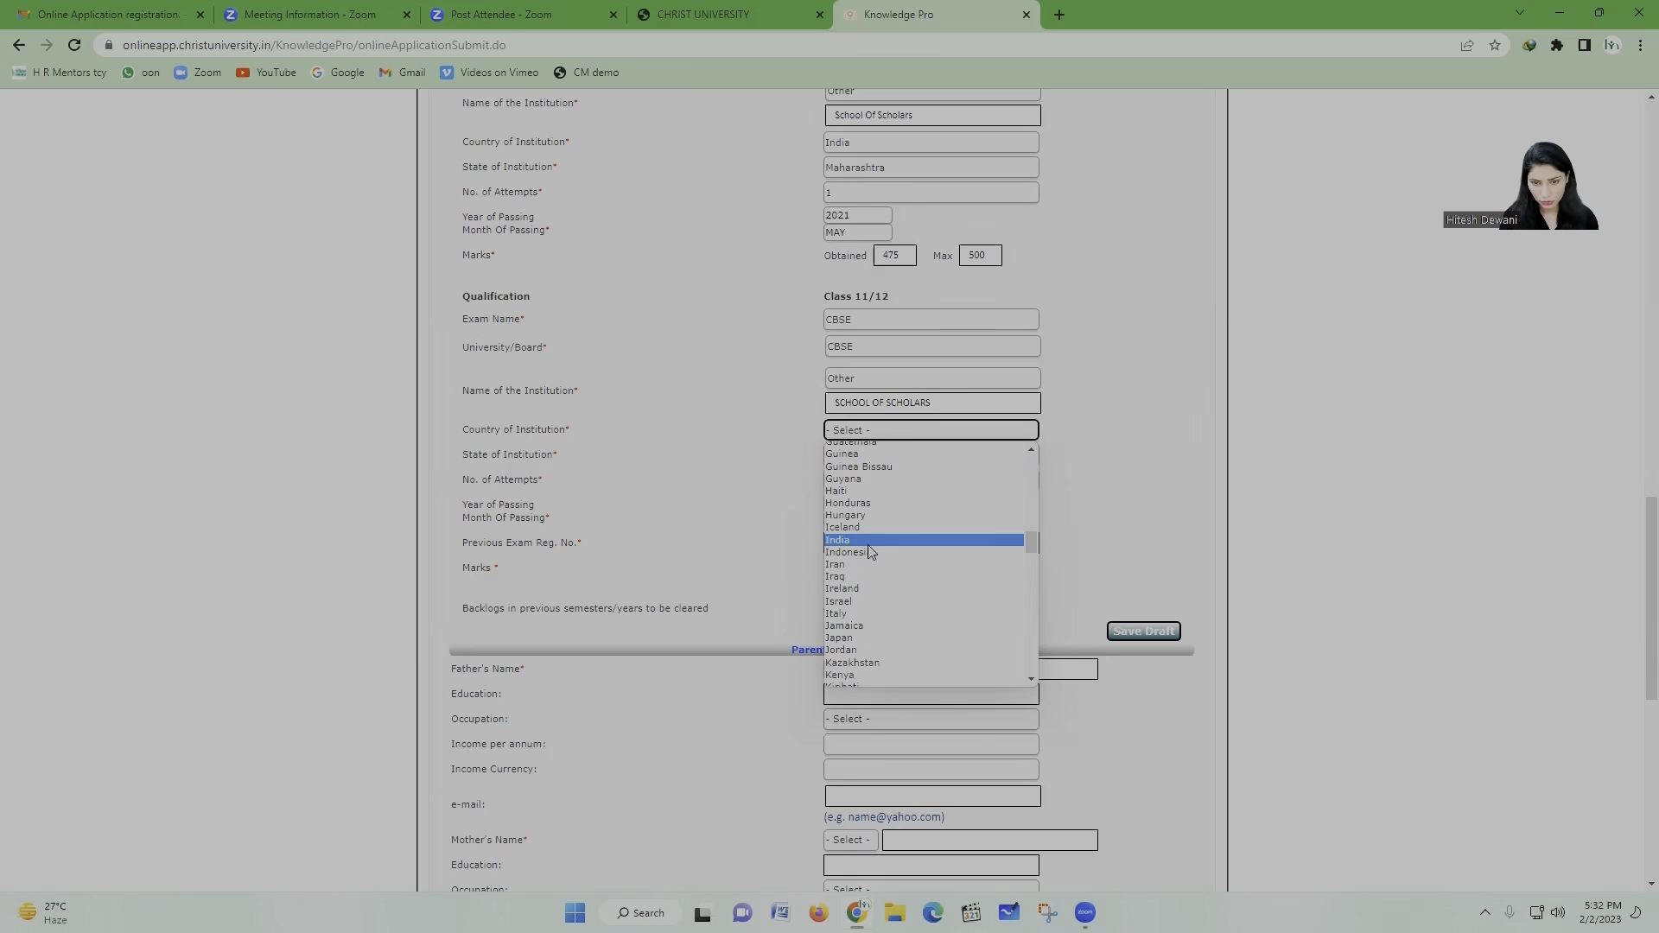
click(869, 542)
click(918, 455)
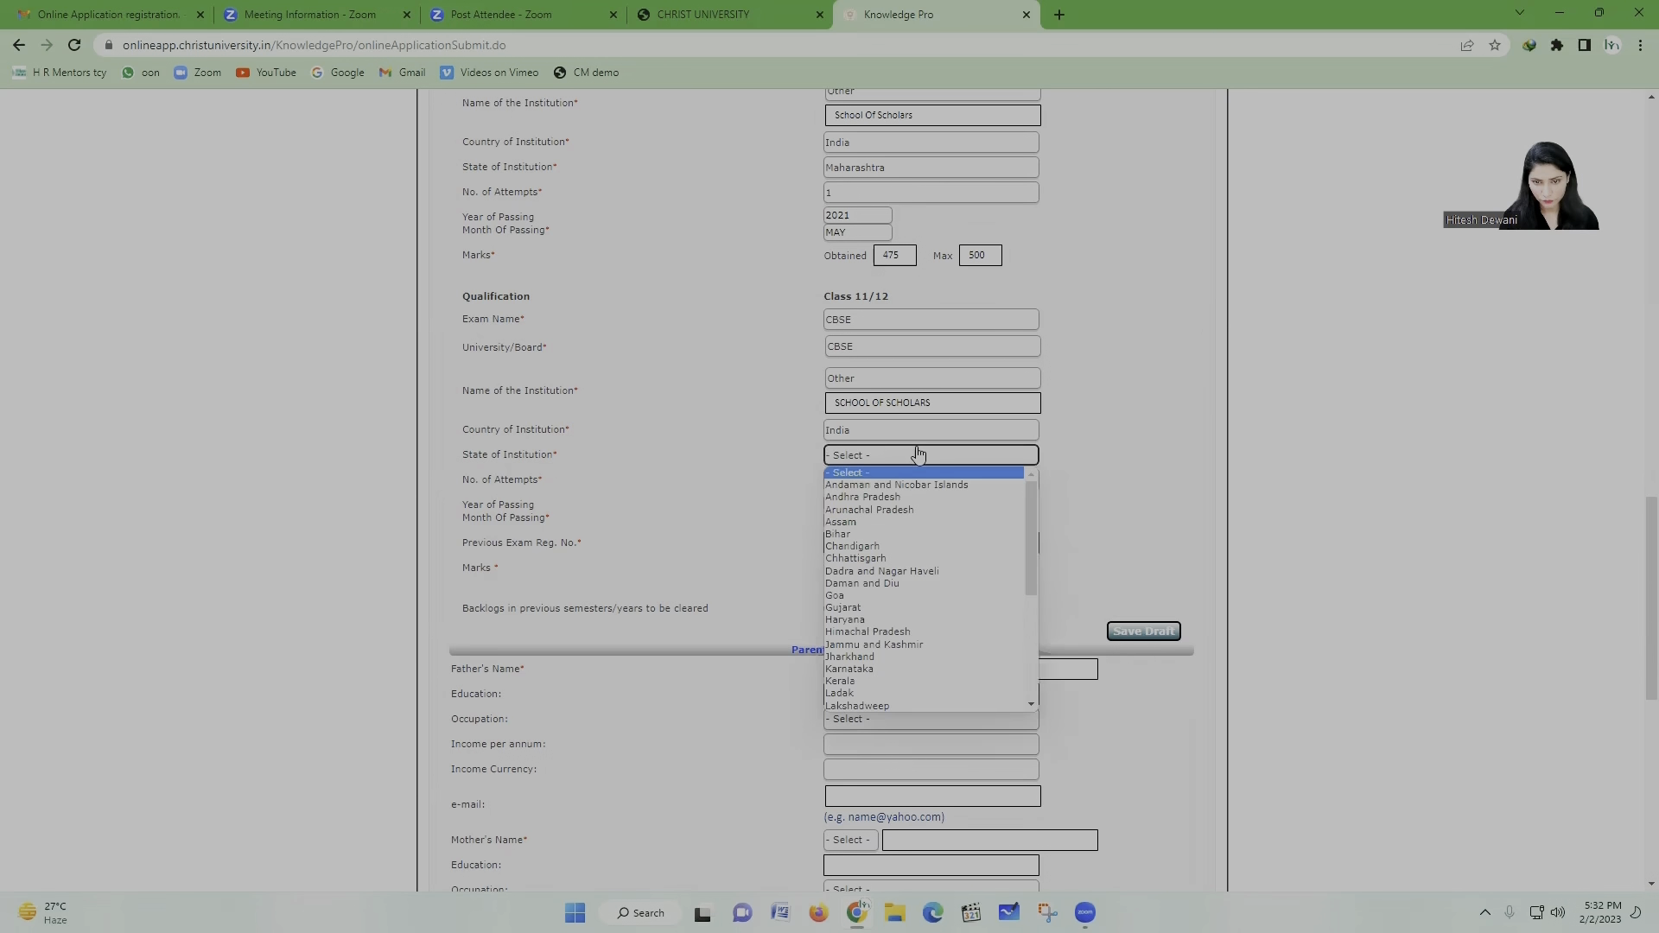
scroll(907, 593, down, 6)
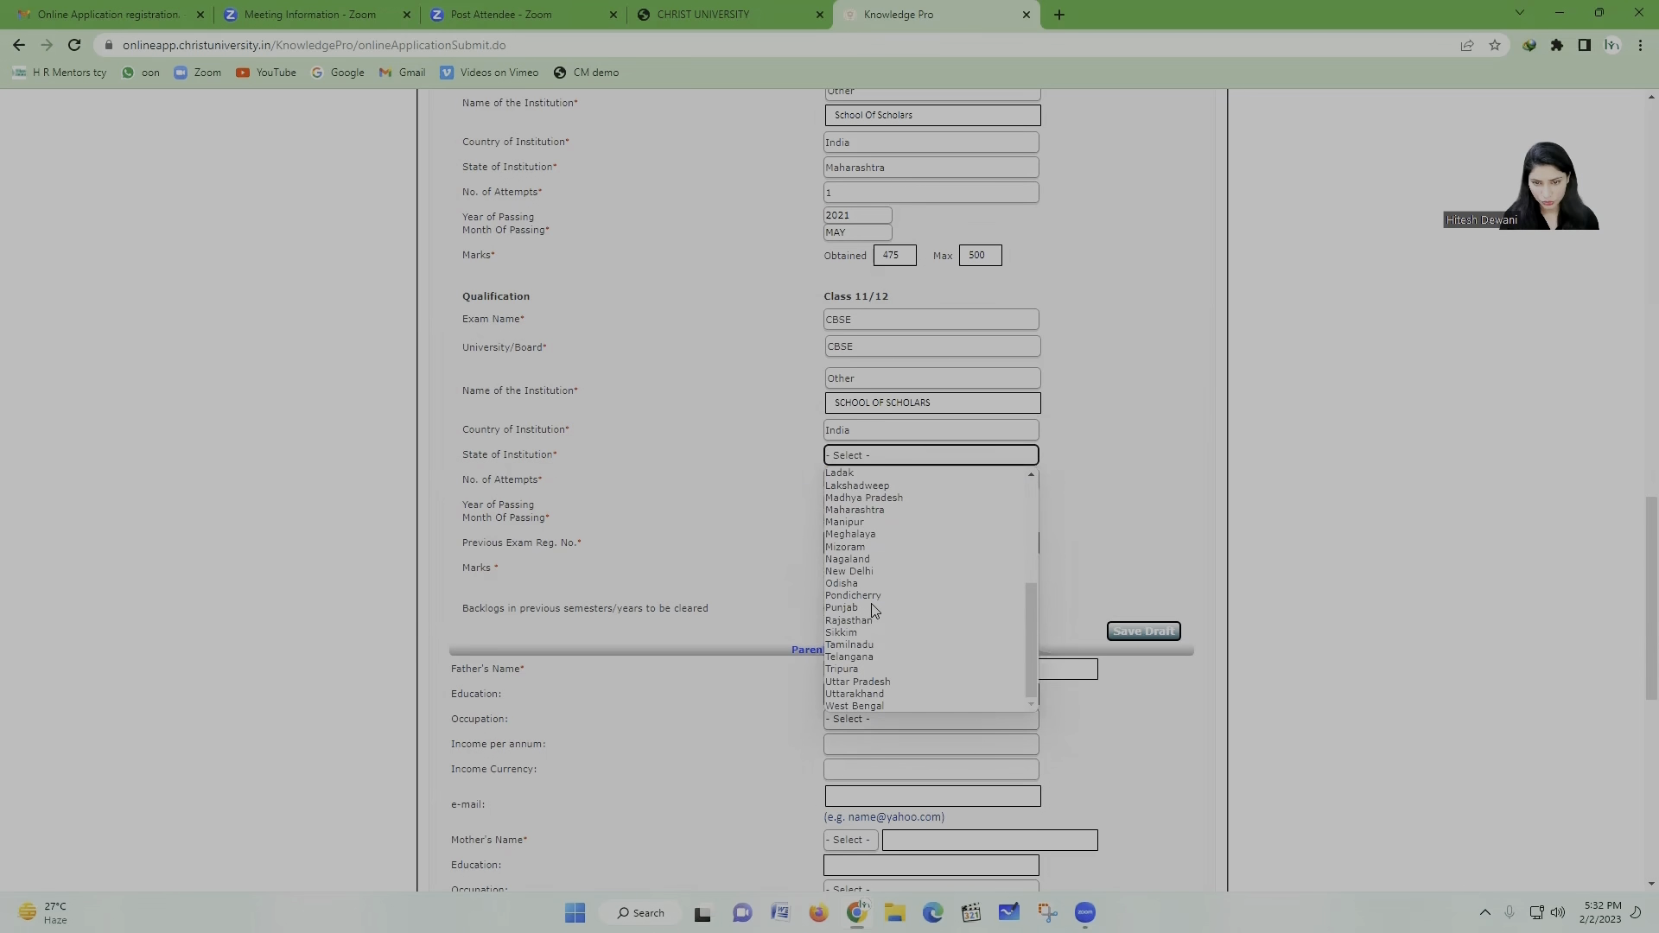
click(914, 510)
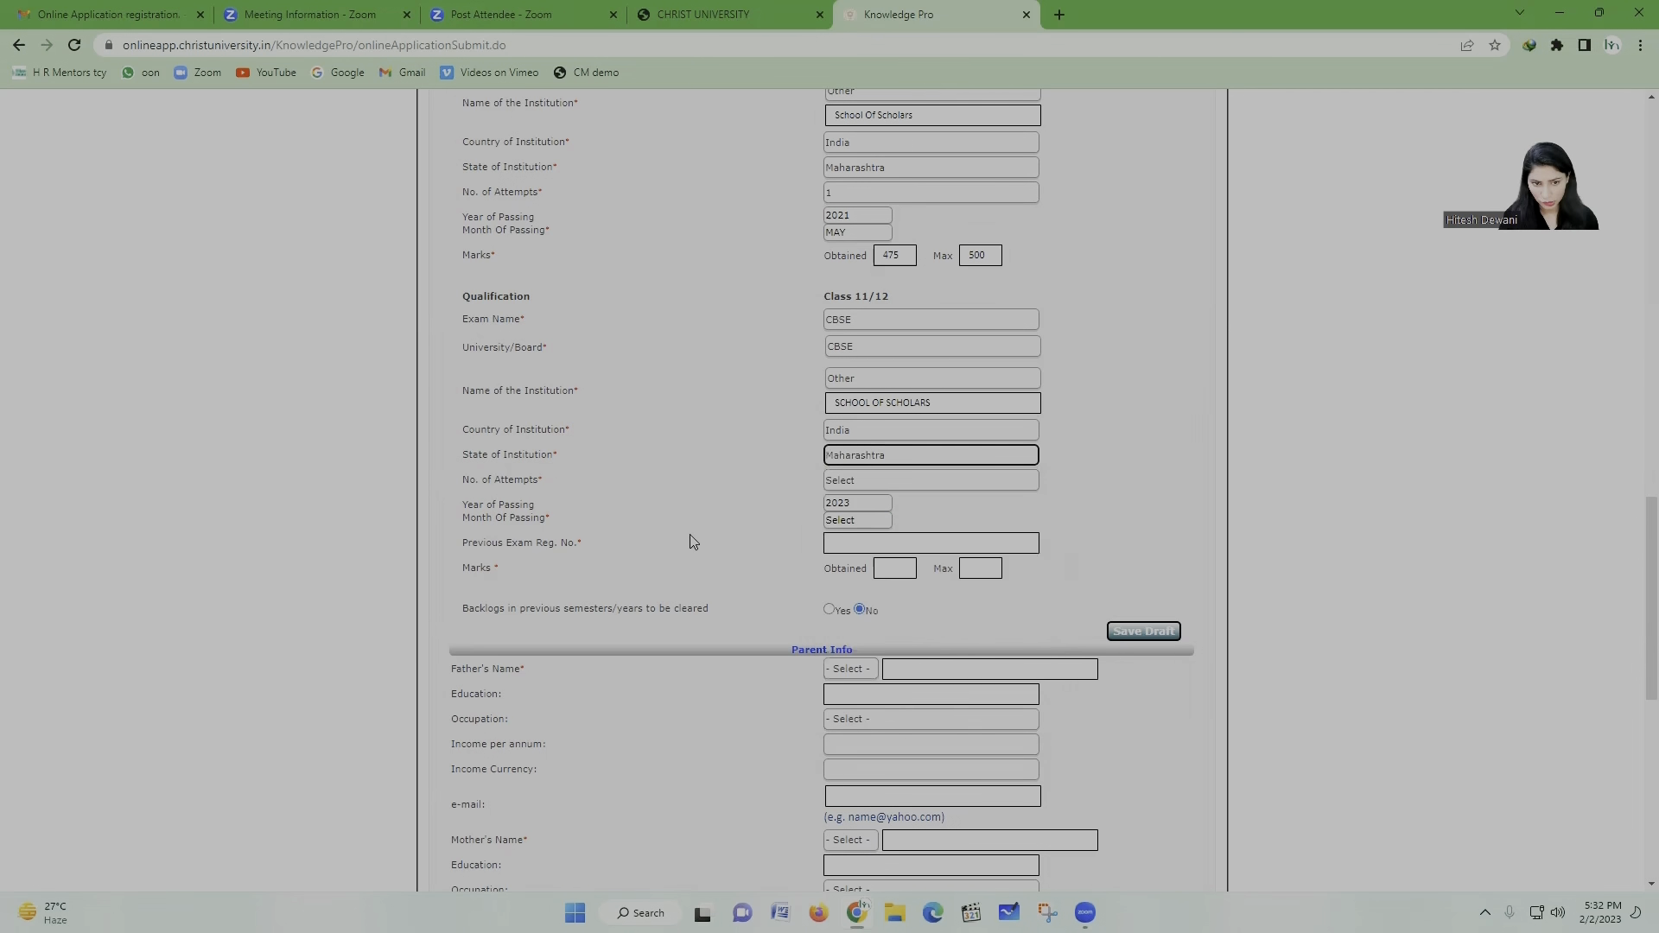
click(875, 489)
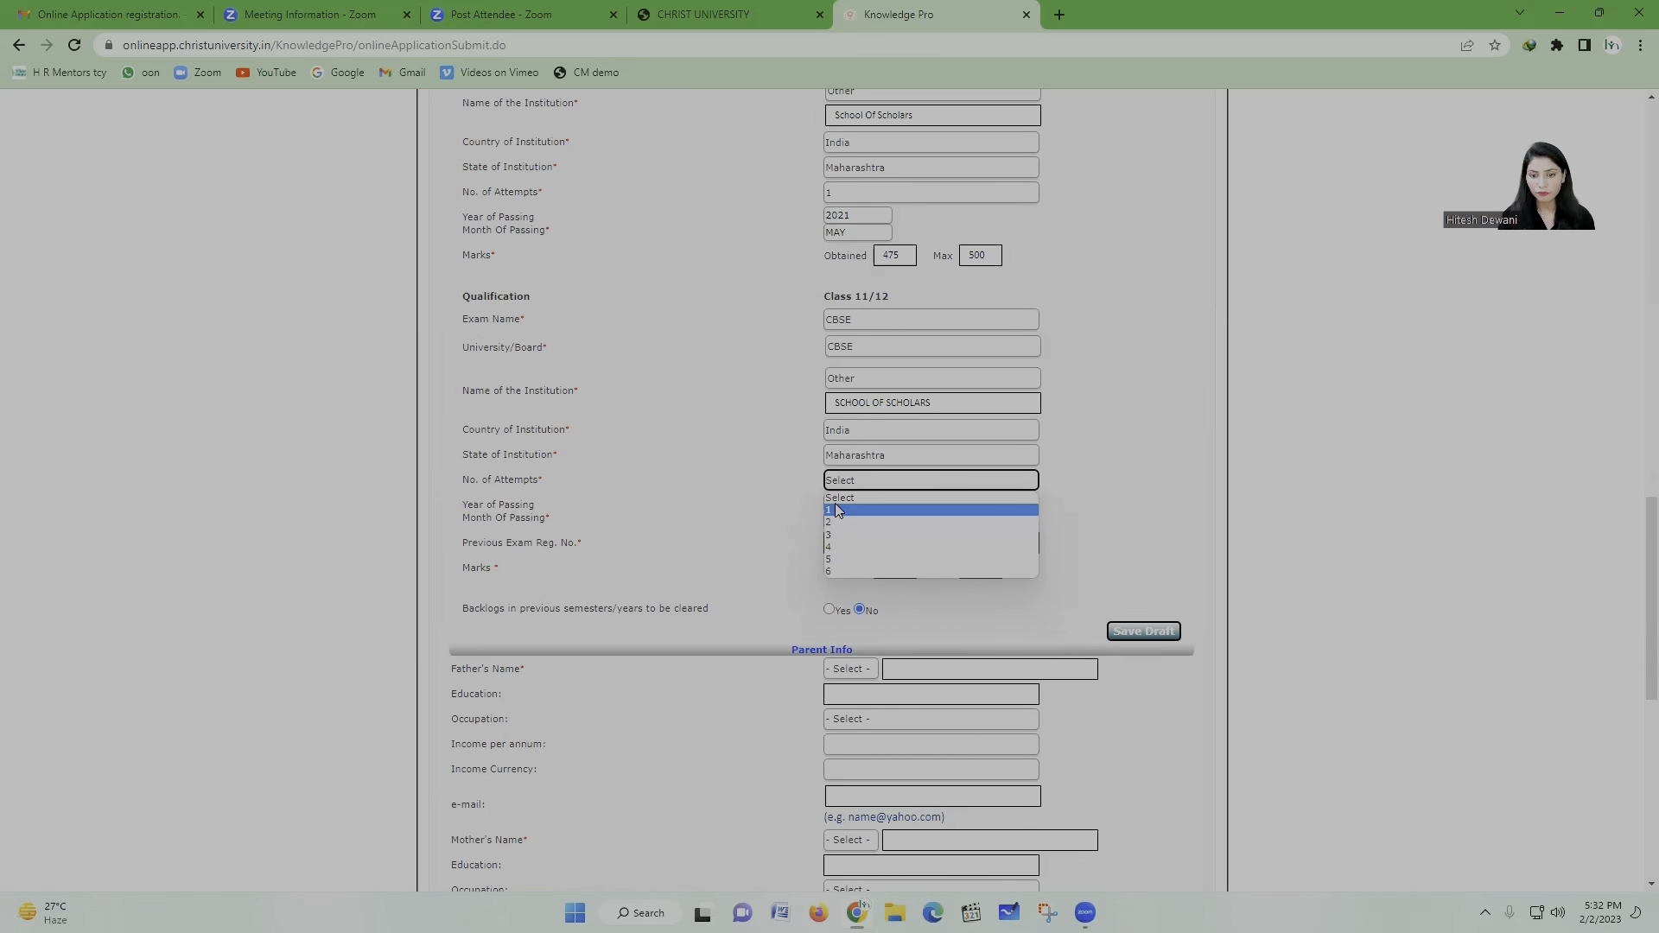
click(834, 509)
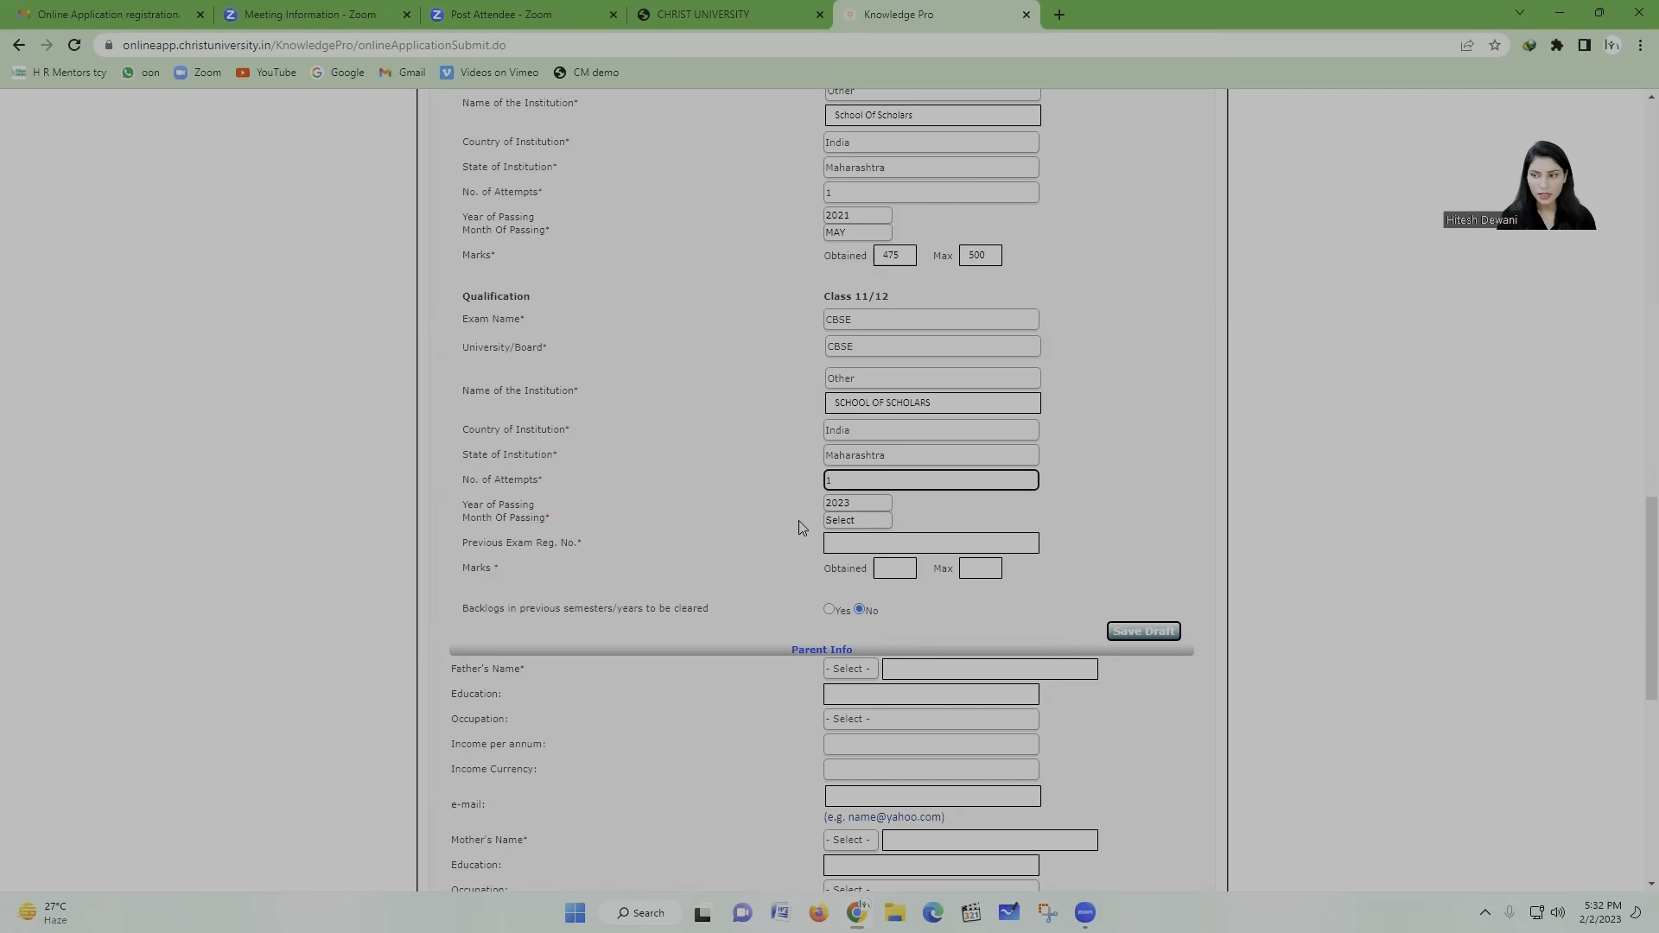
Step: Keep 2023 as the Class 11/12 passing year and set the passing month to MAY
scroll(801, 526, down, 1)
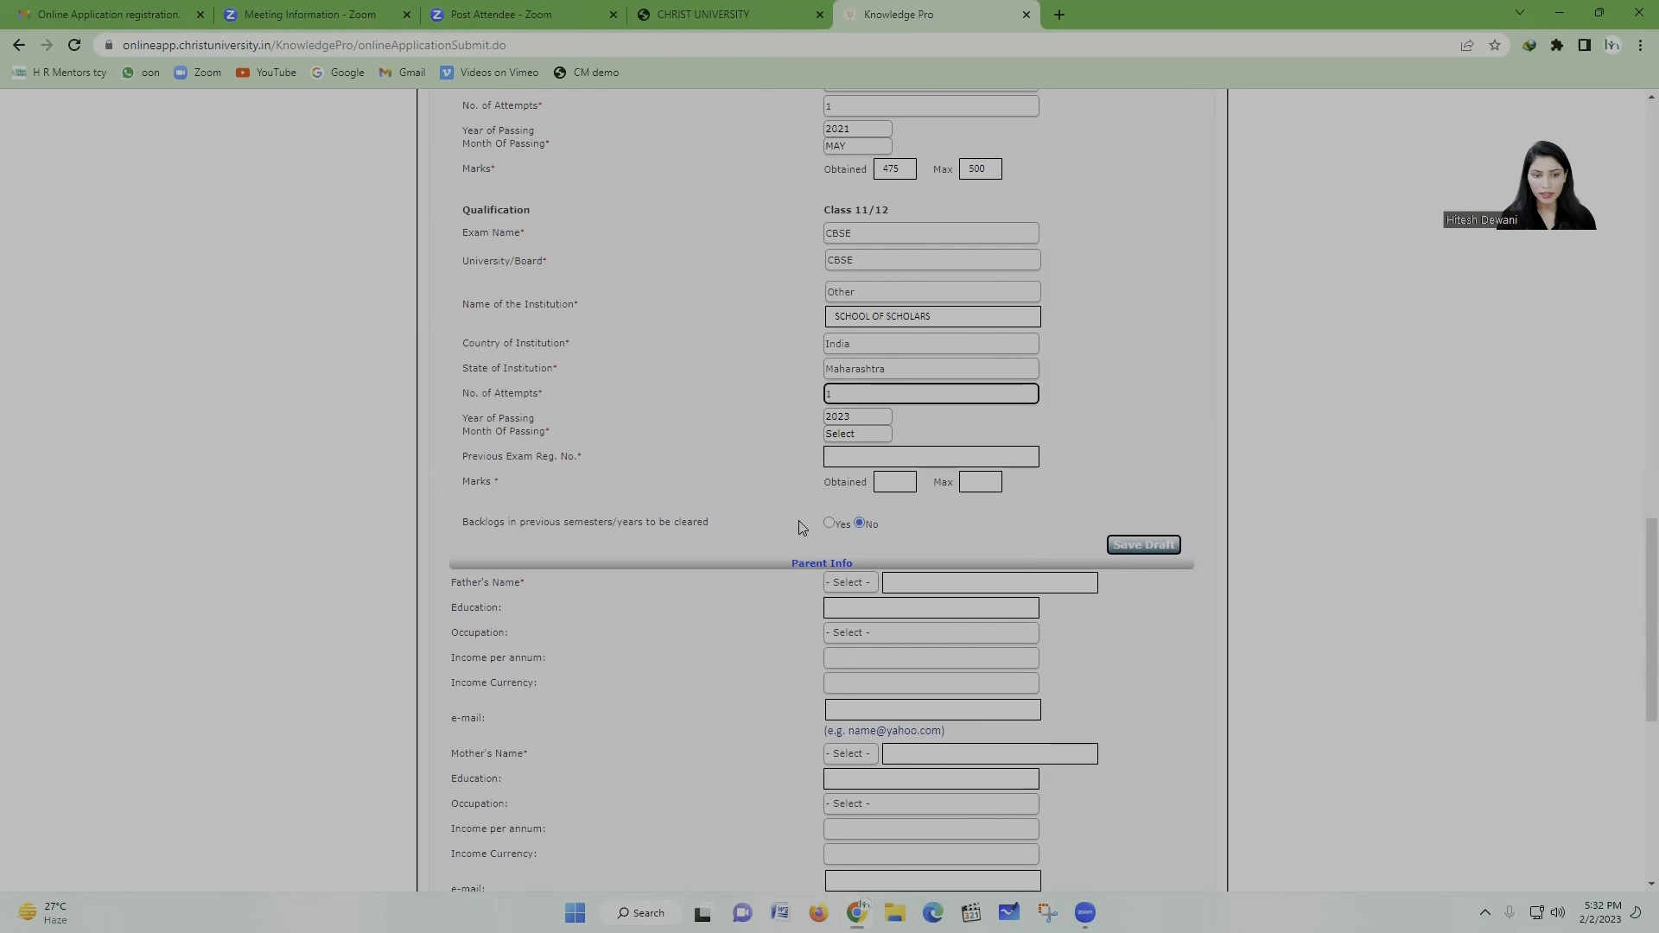
click(858, 417)
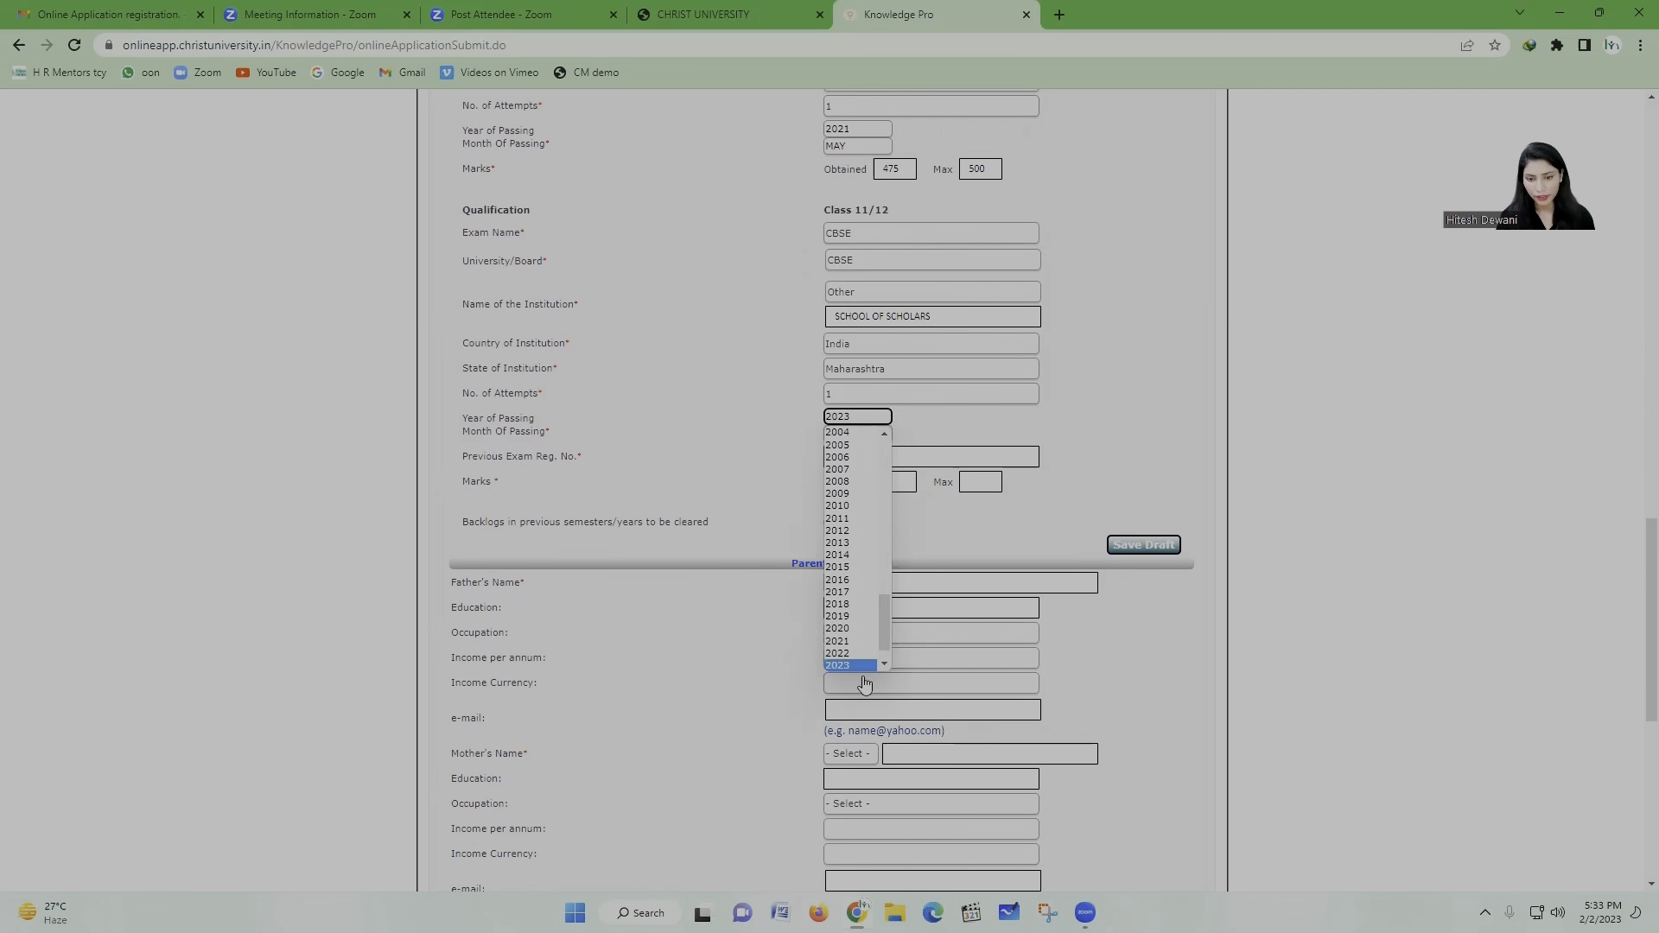
click(774, 549)
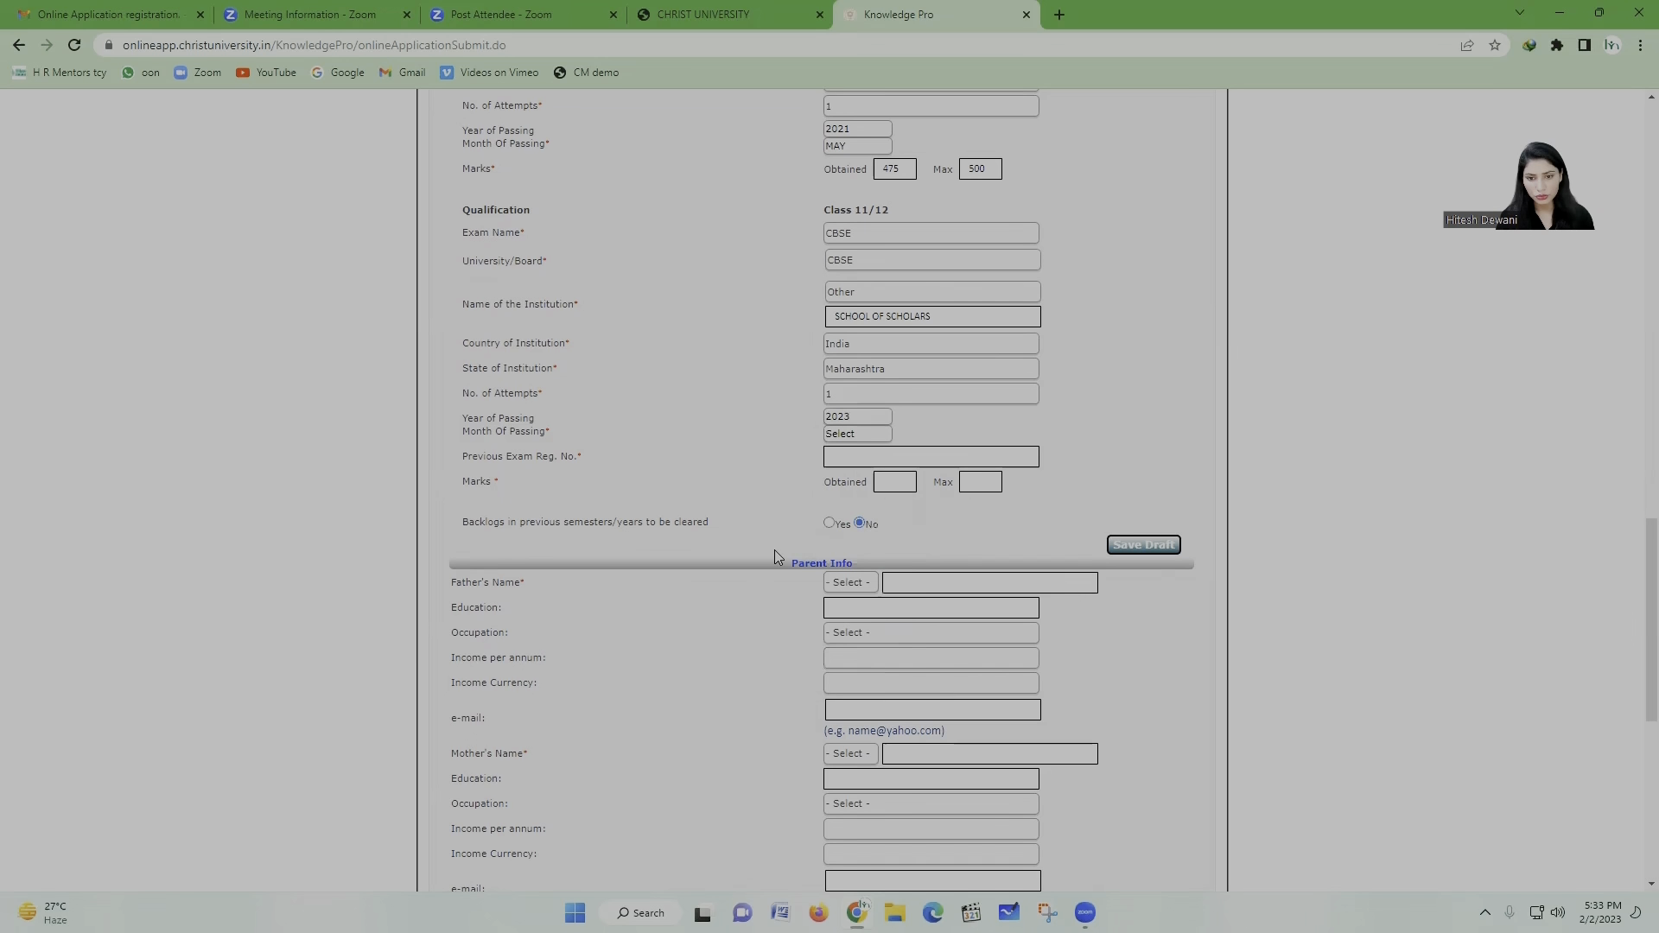
click(873, 432)
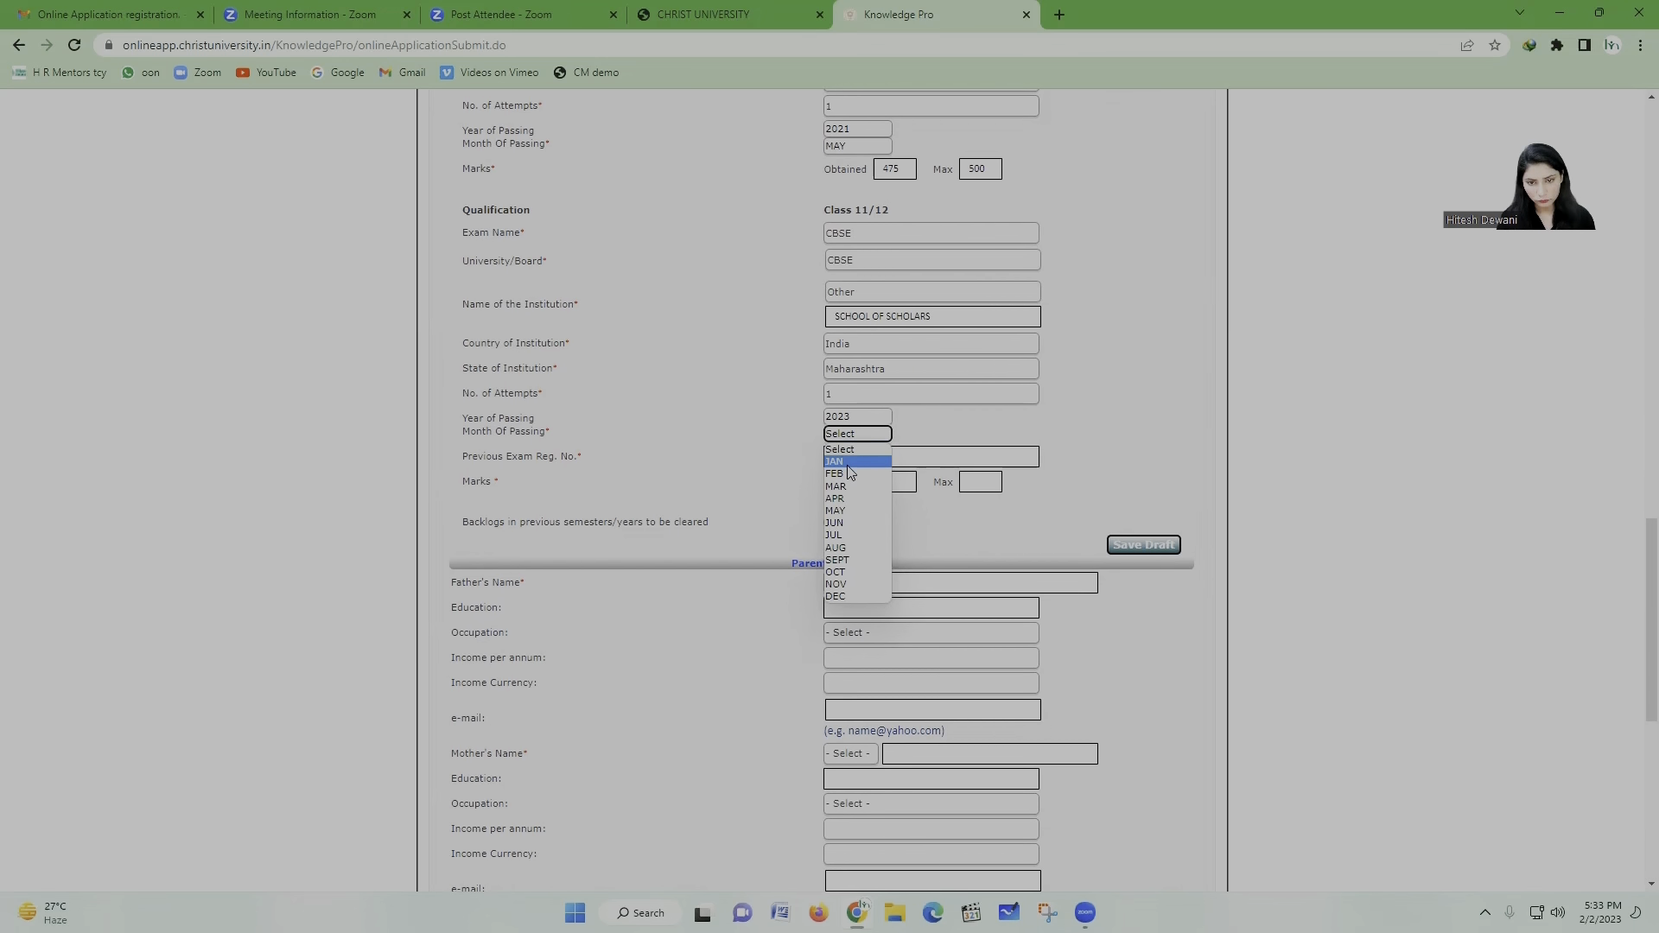
click(859, 508)
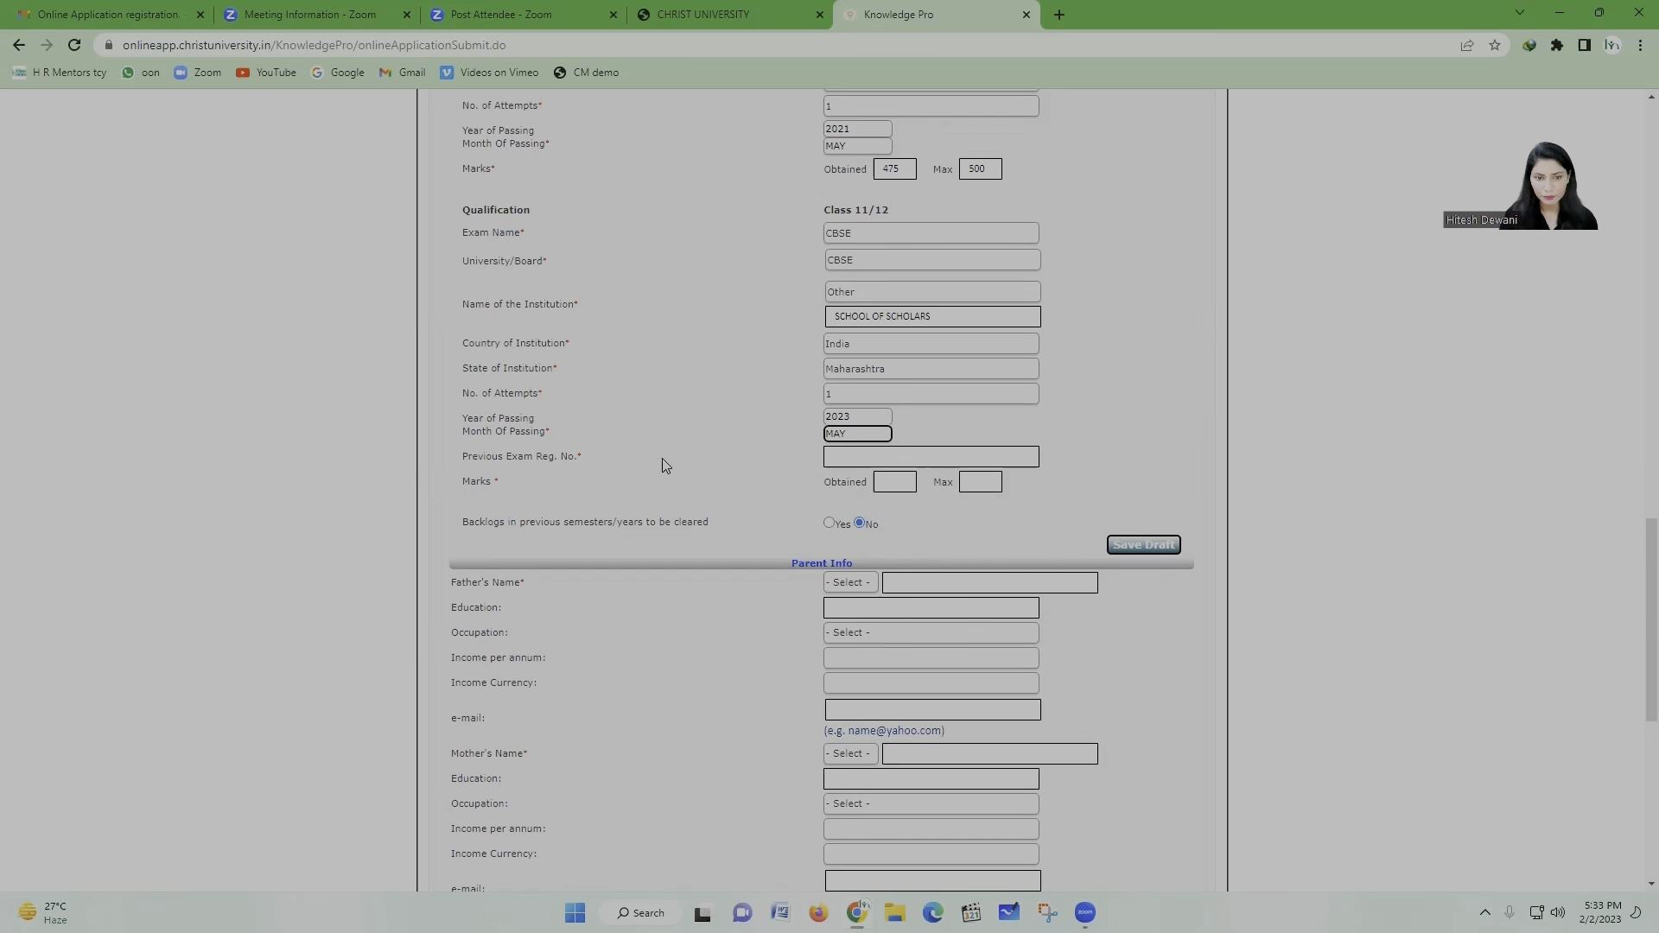
click(886, 455)
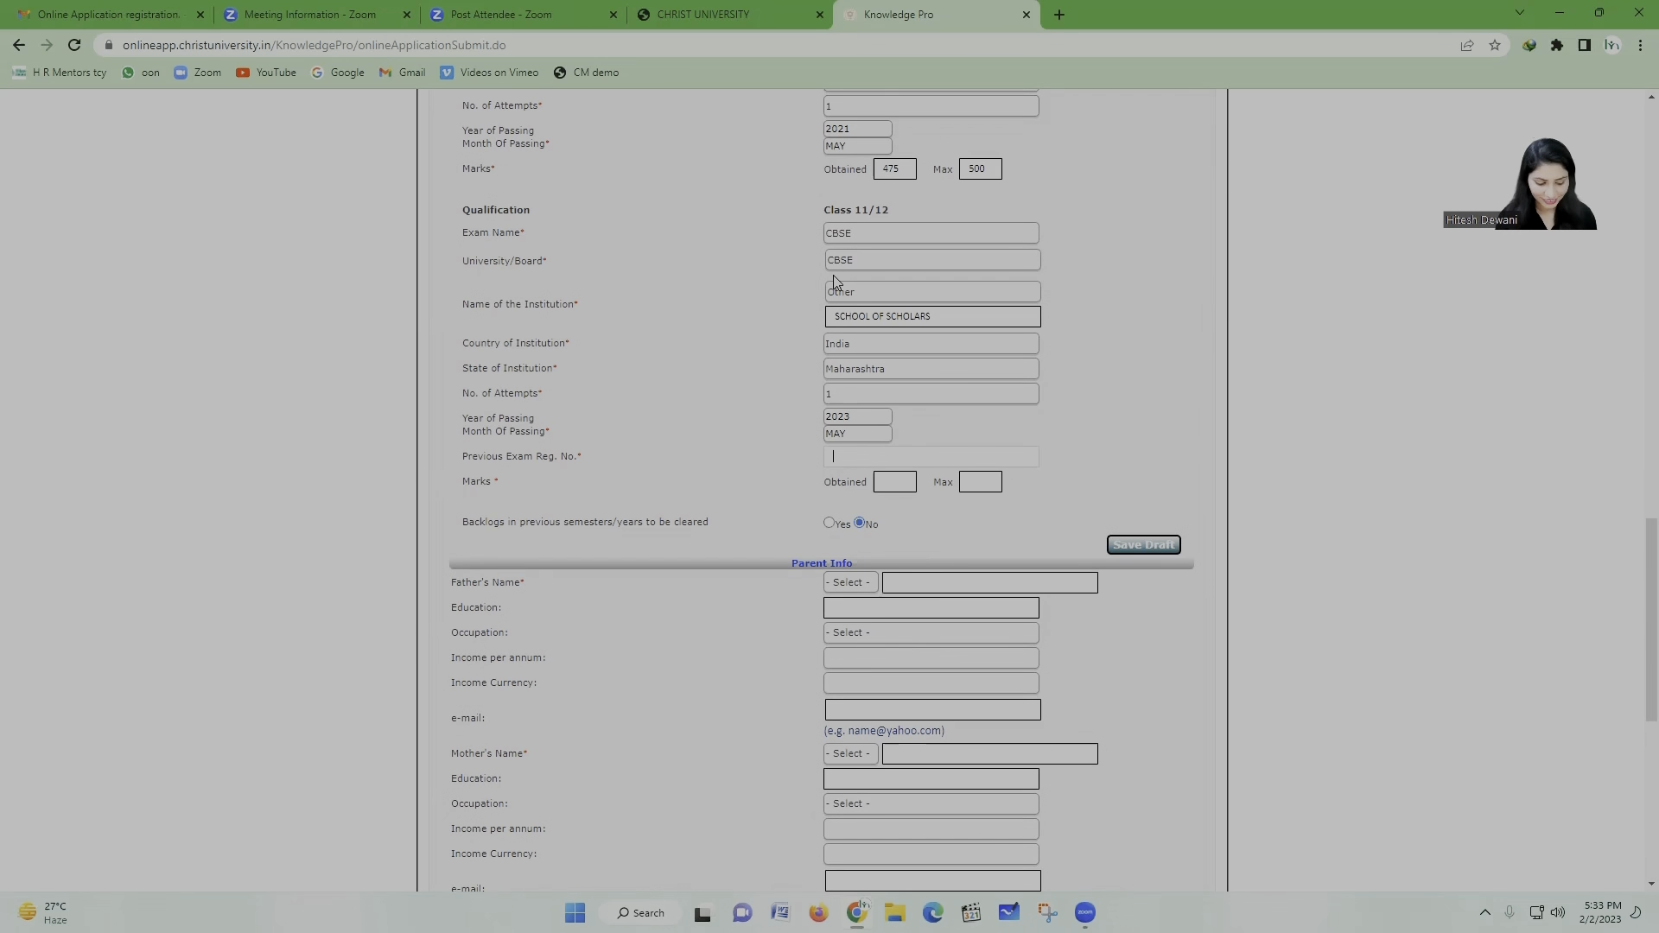
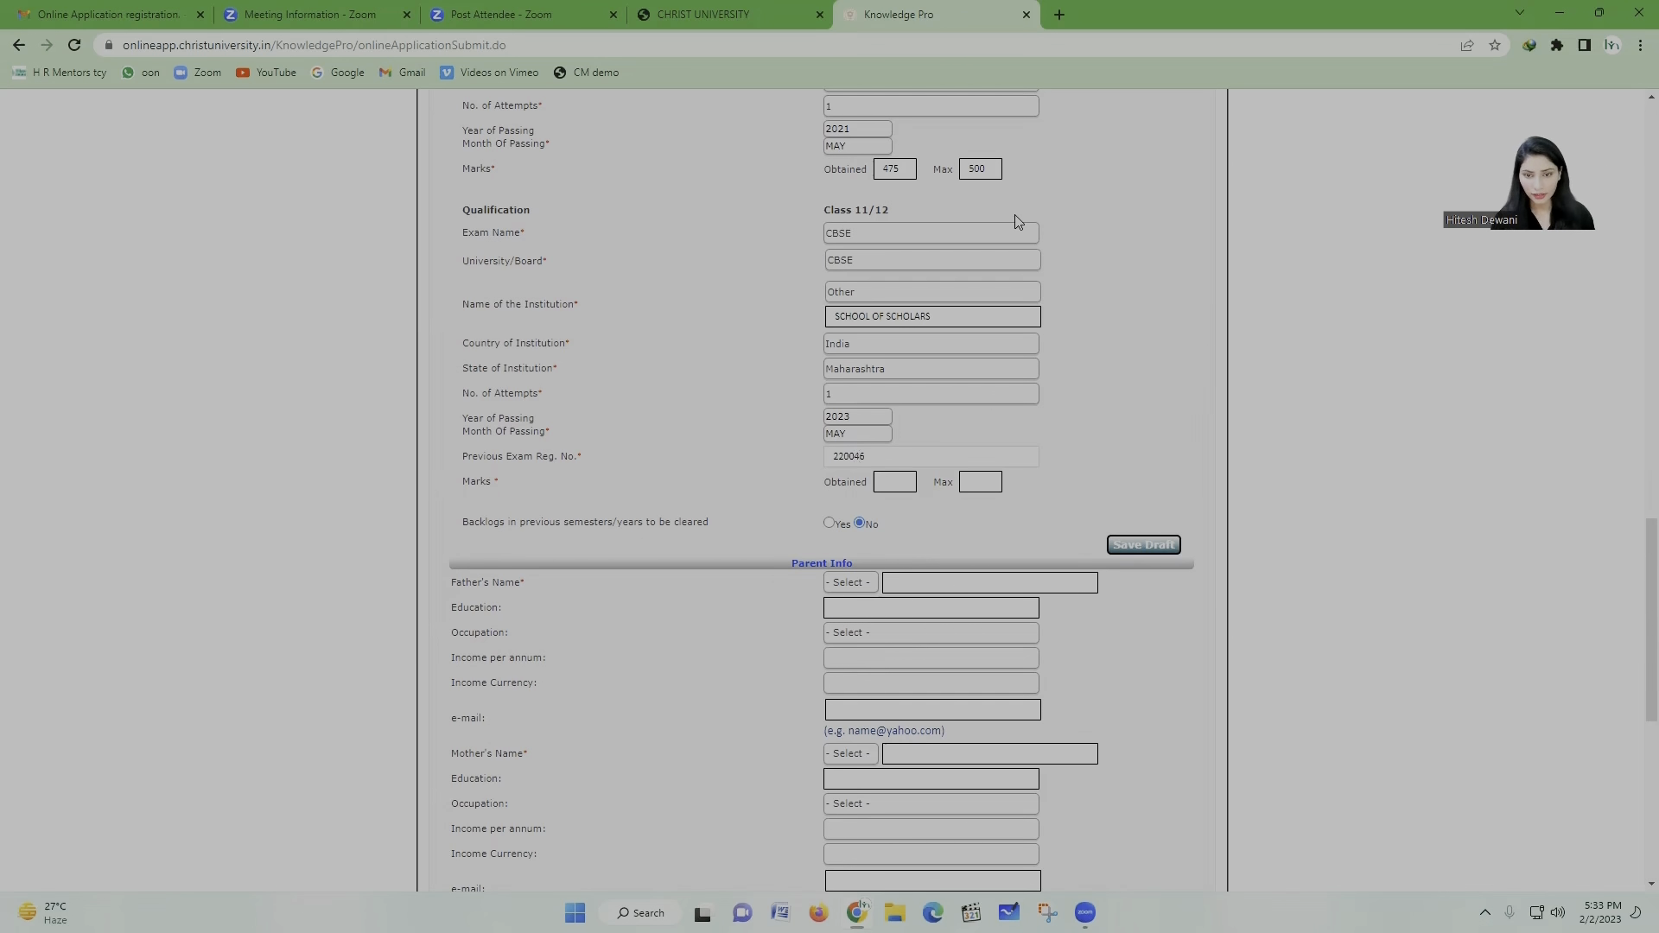
Step: Enter the Class 11/12 previous exam registration number
scroll(985, 481, down, 1)
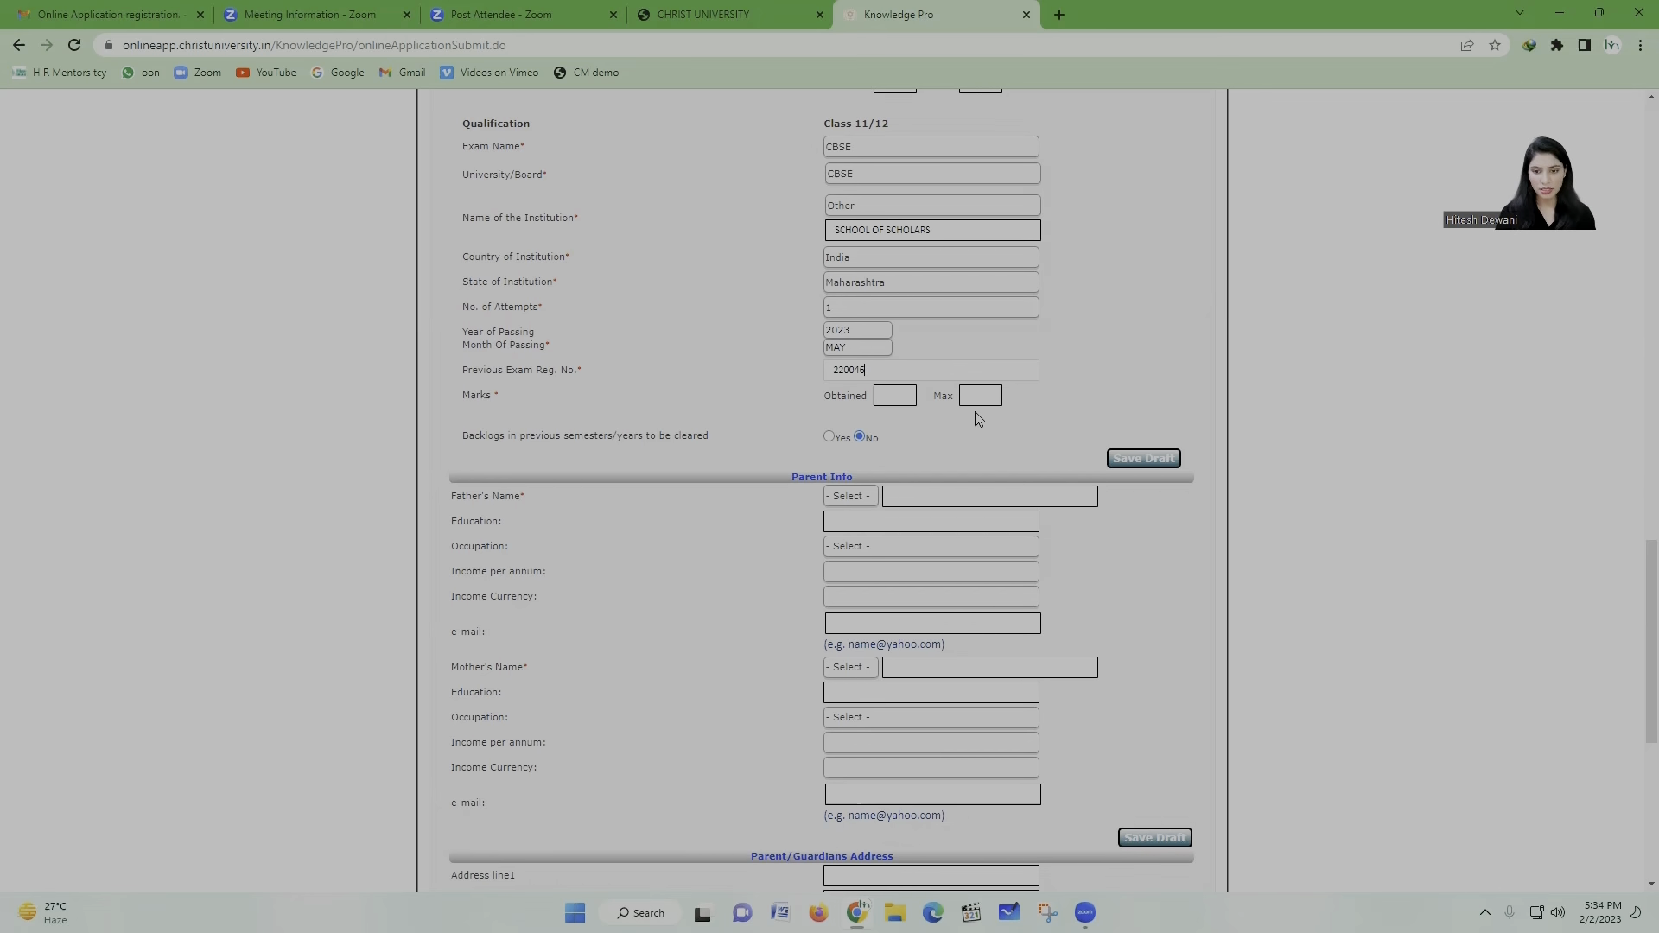
Step: Enter Class 11/12 marks as 415 out of 500 and answer No to backlogs
click(899, 395)
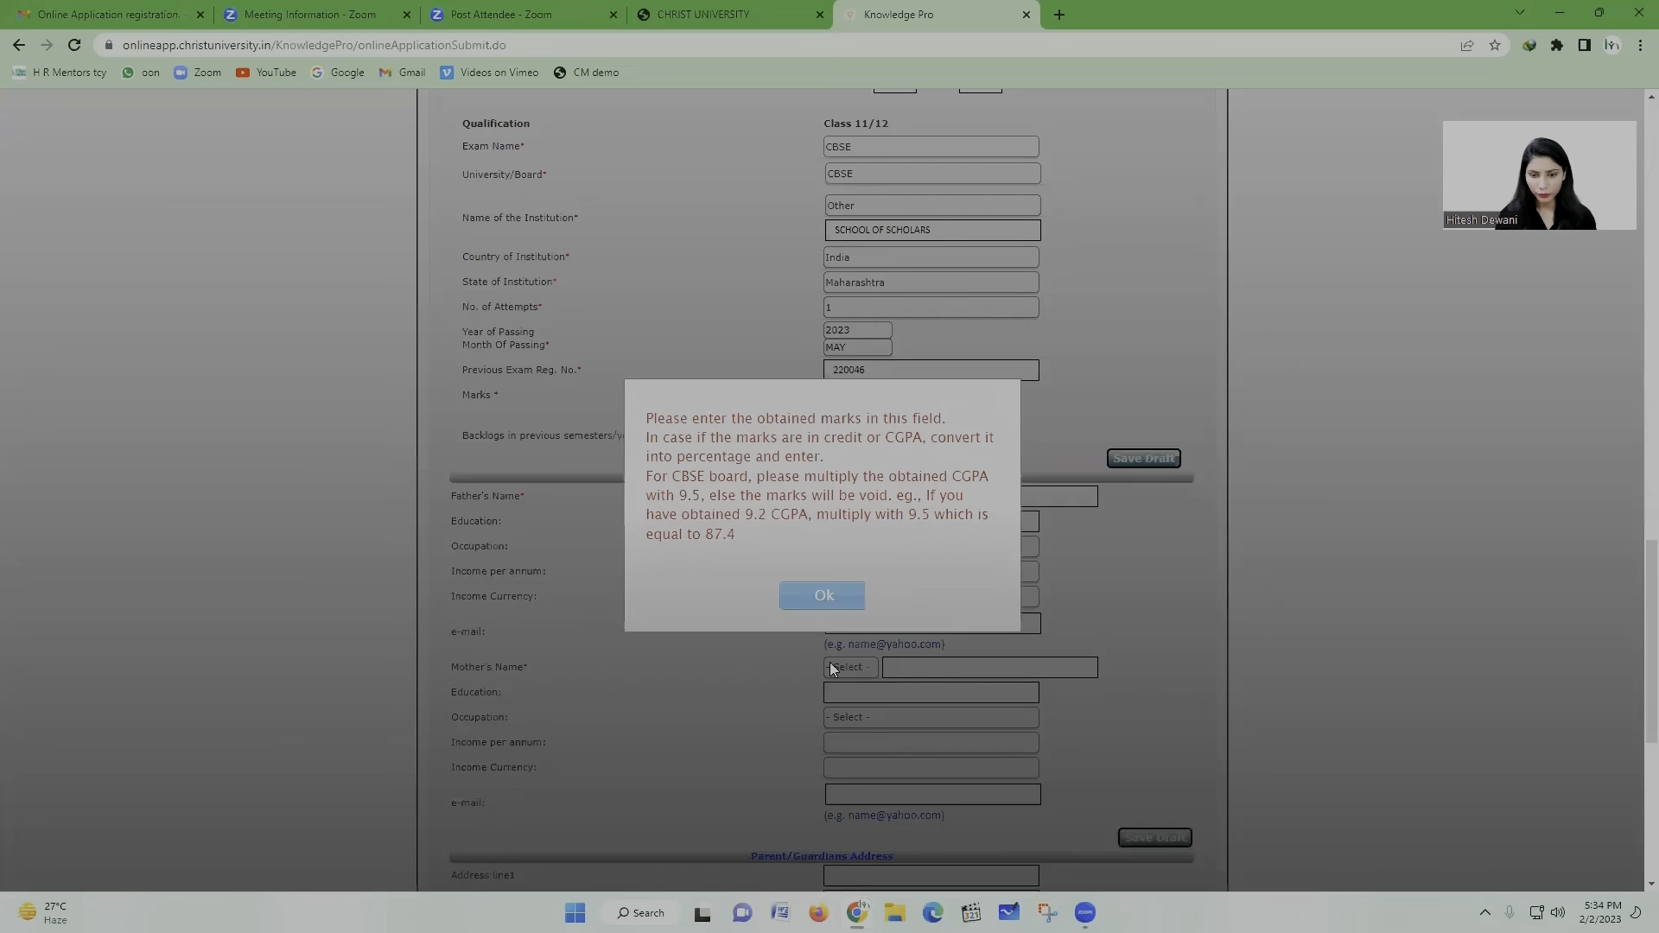
click(821, 595)
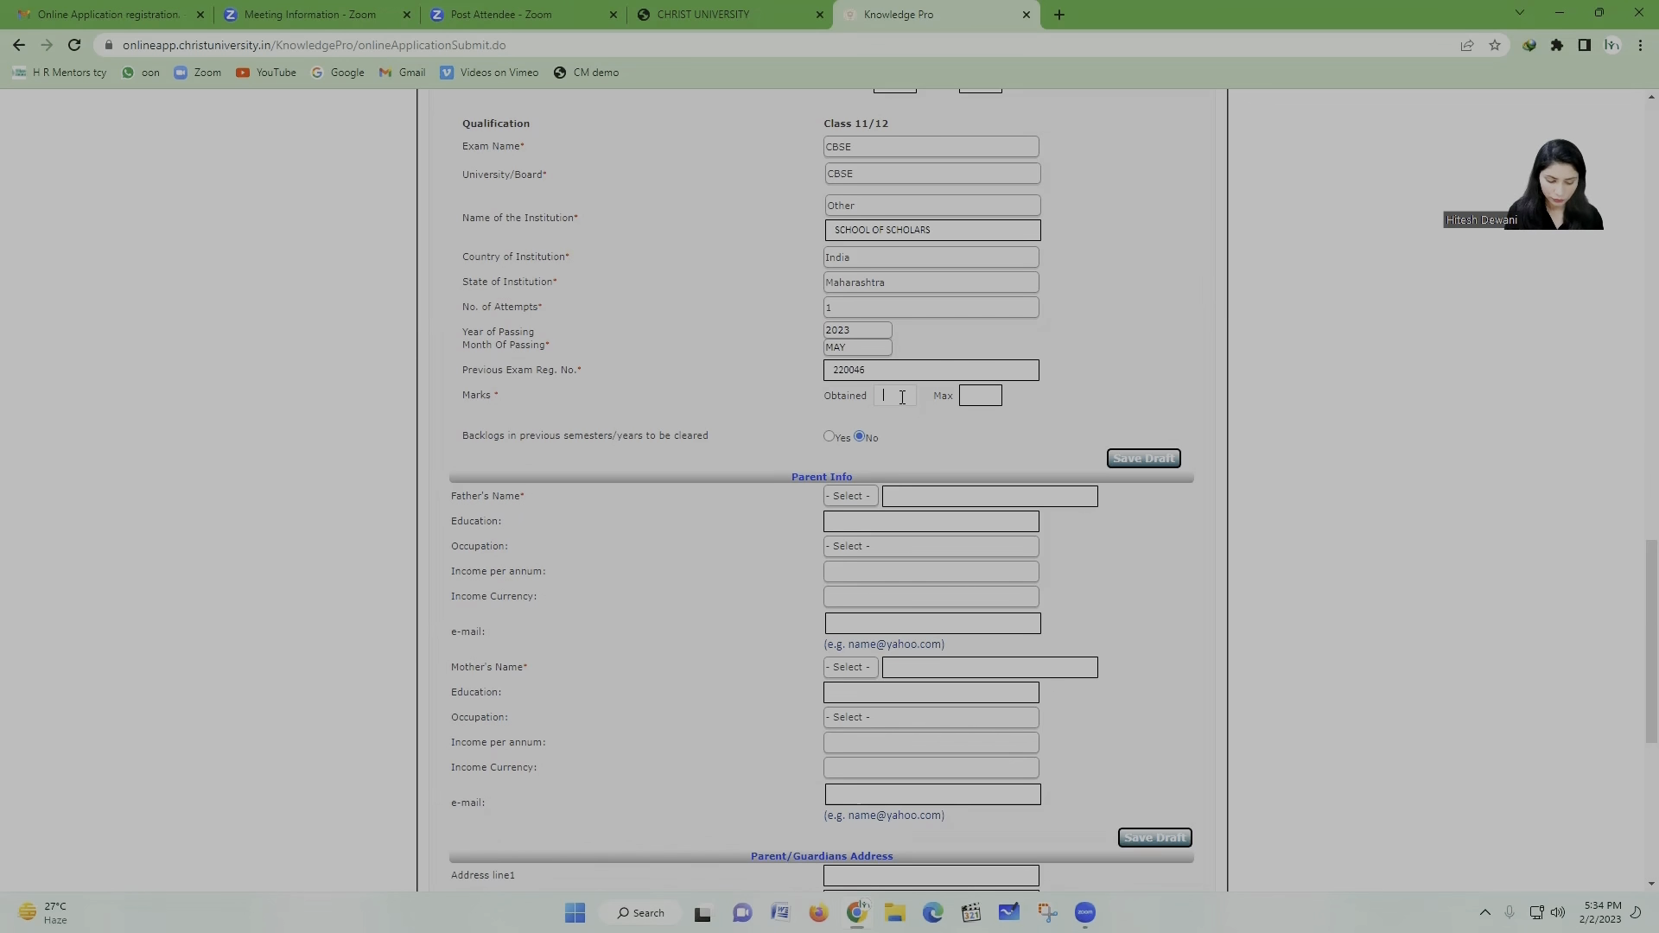
text(4)
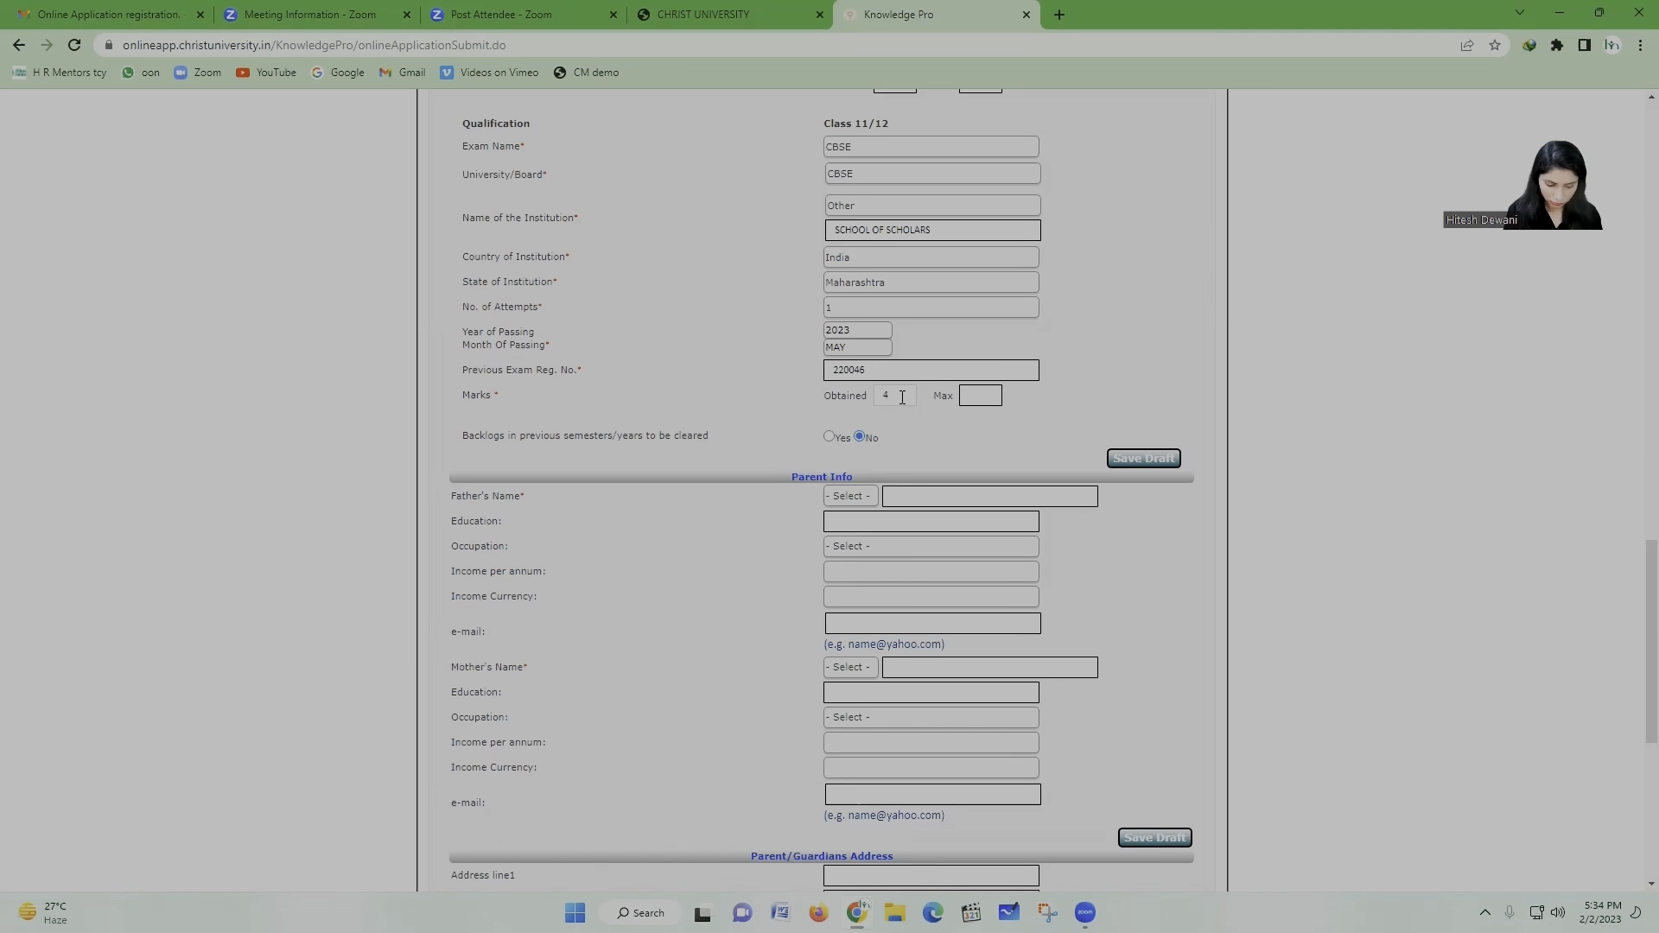
text(15)
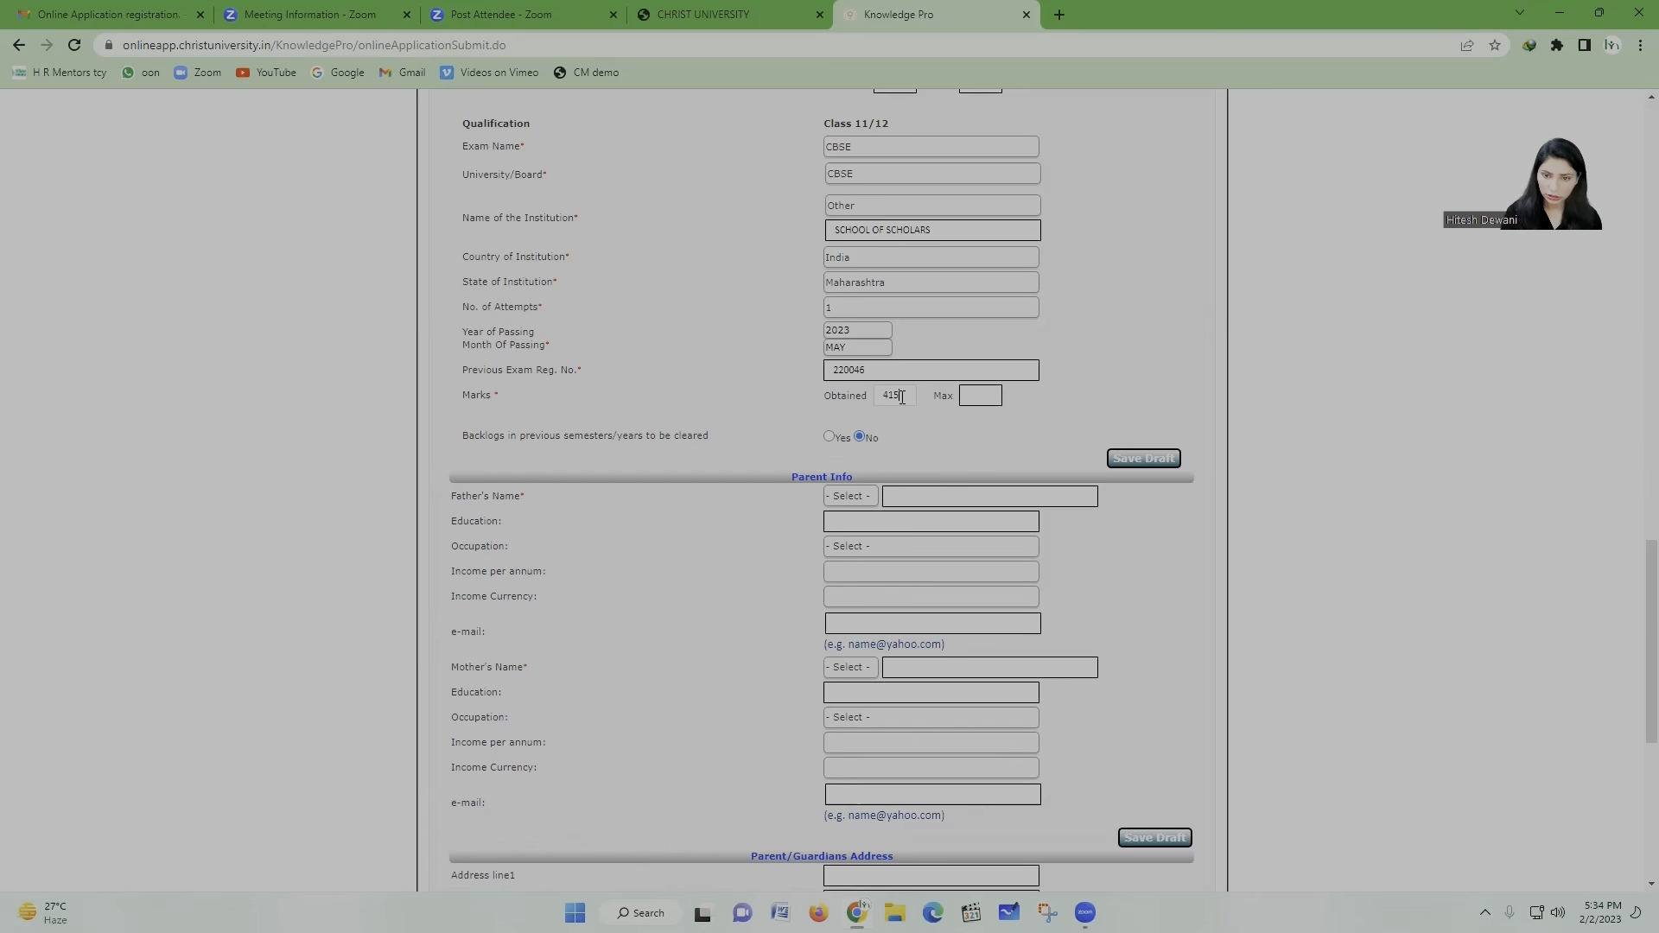
click(985, 397)
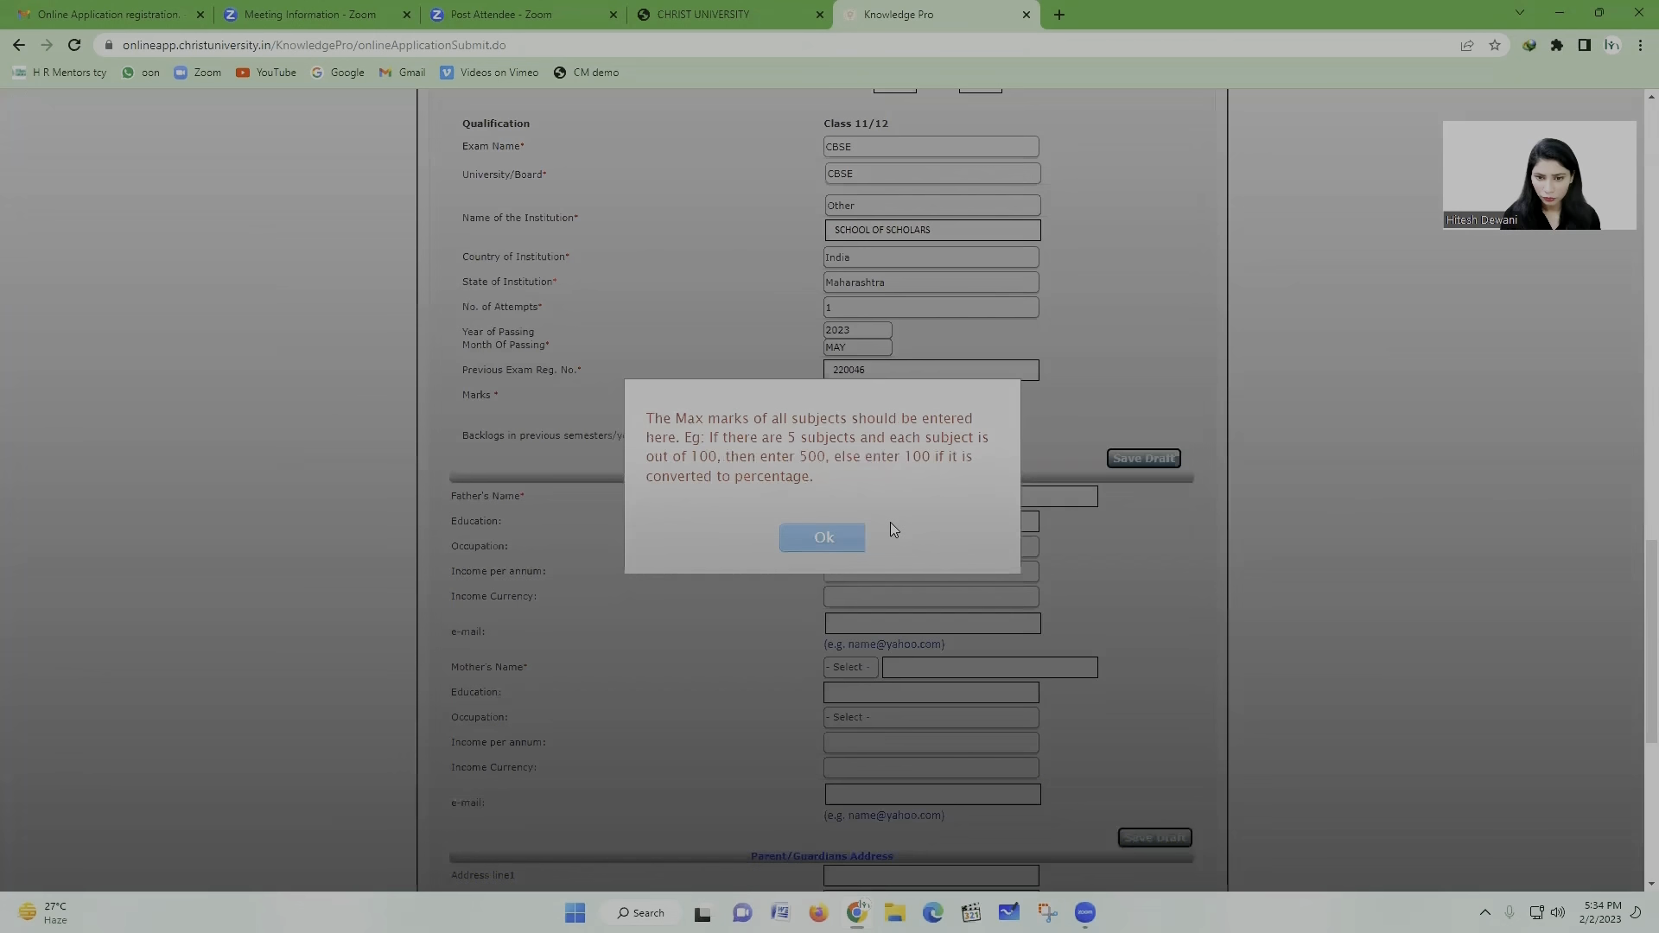
click(847, 536)
text(5)
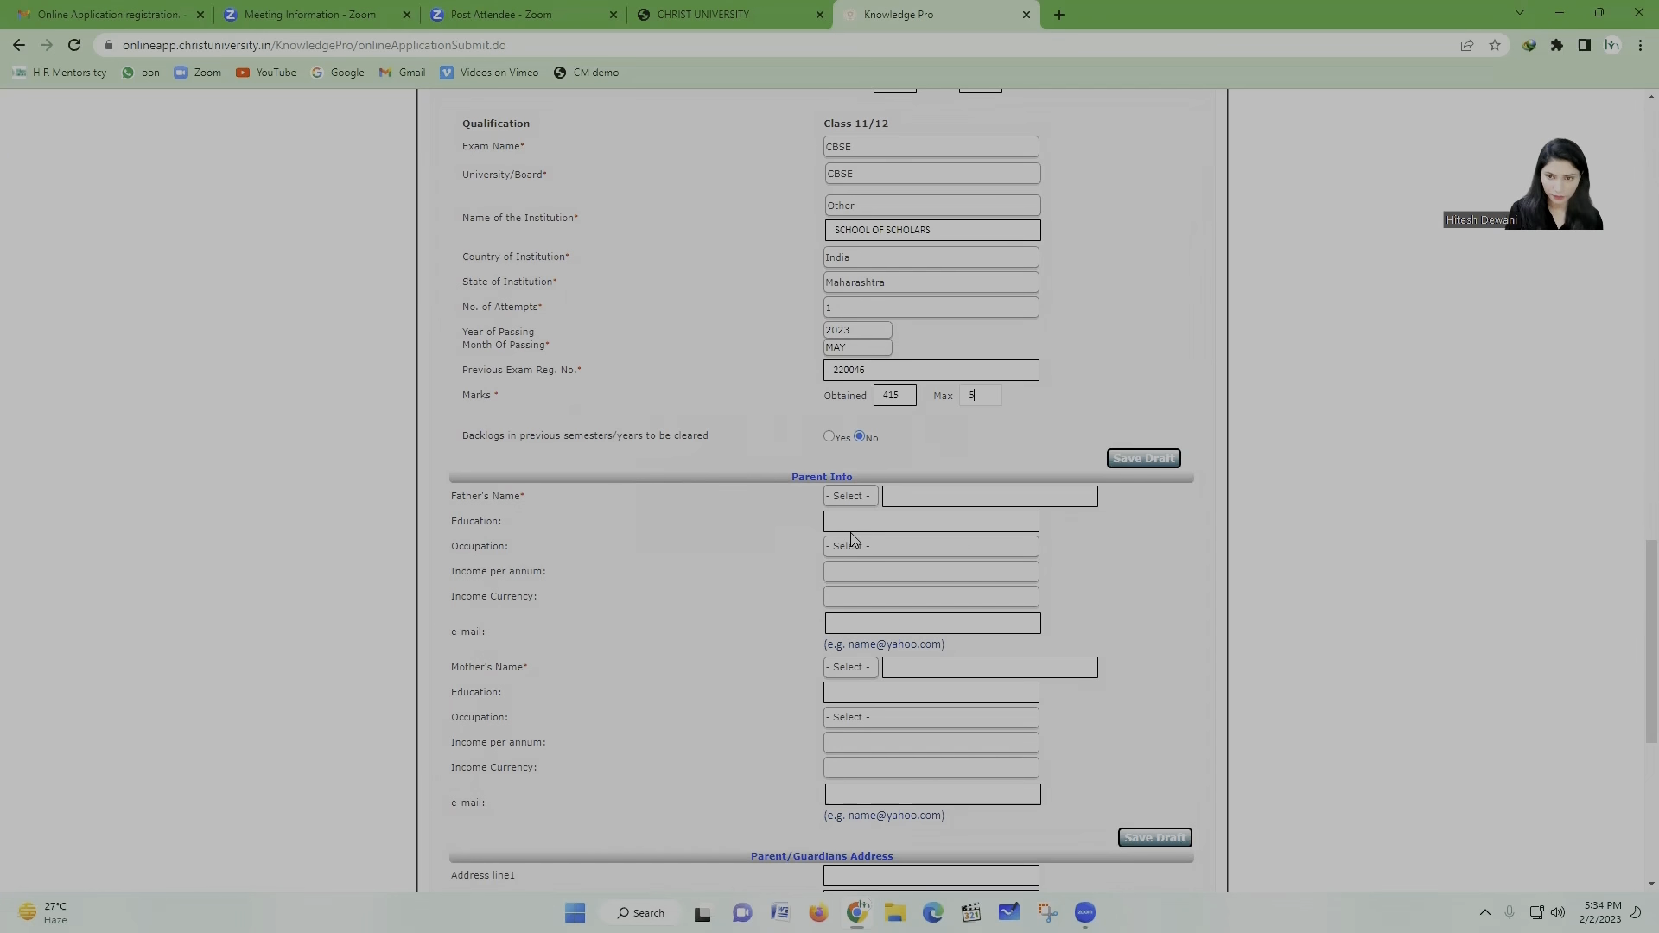
text(00)
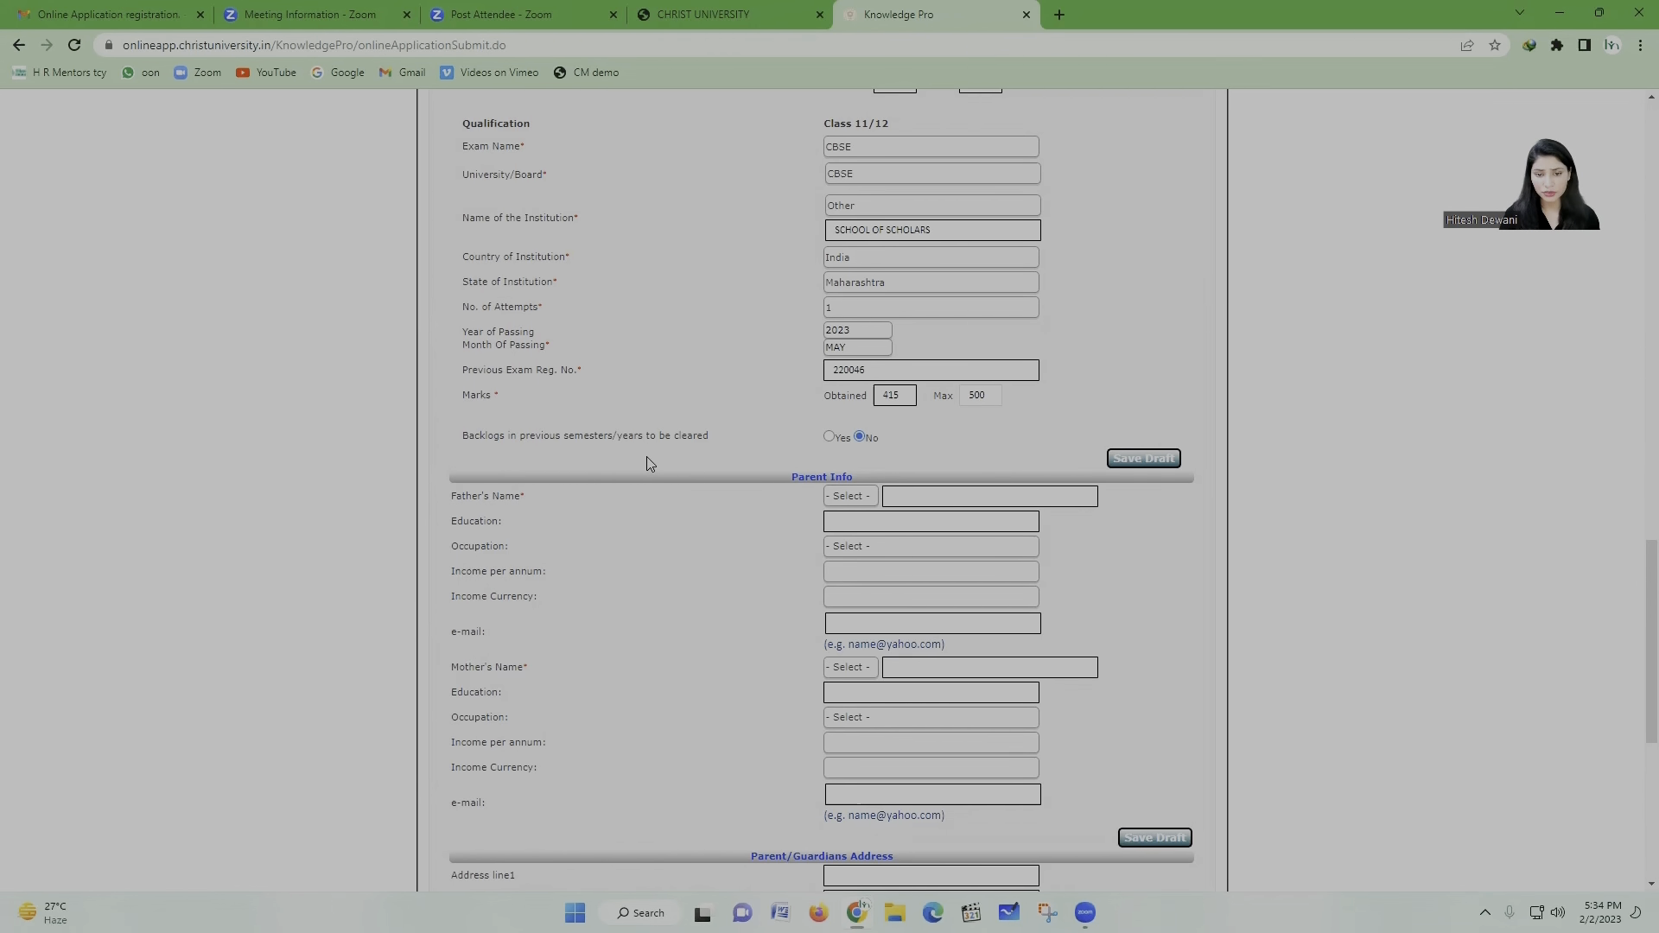
click(860, 437)
Step: Set the father's title to Mr. and enter the father's full name
scroll(864, 441, down, 3)
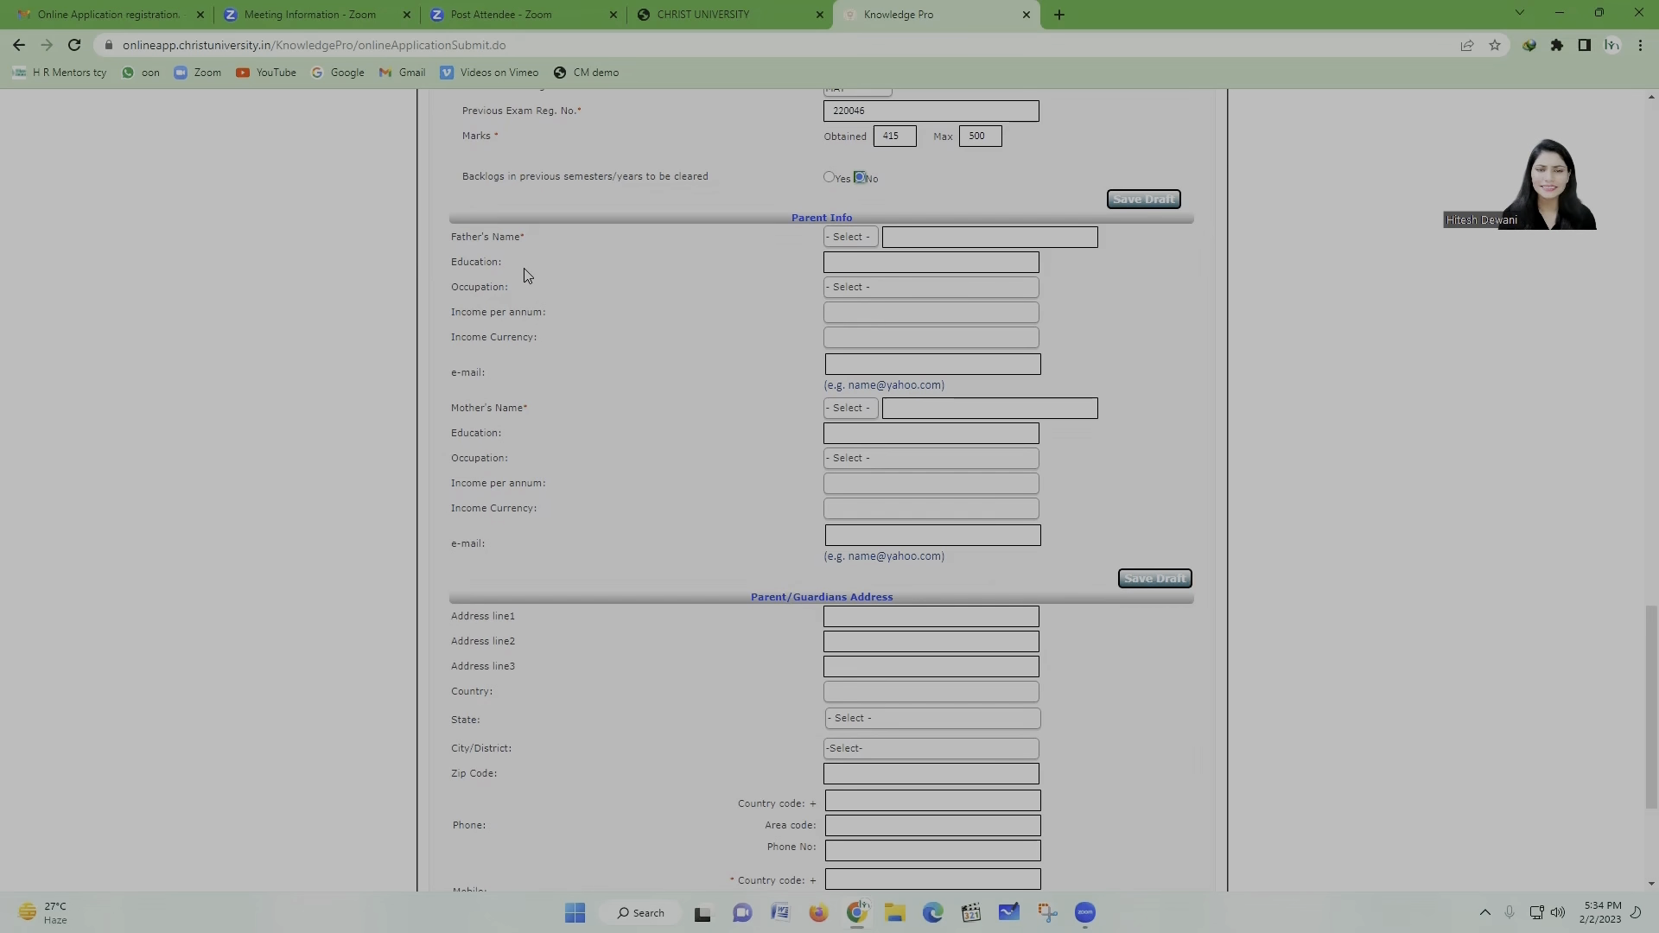
click(867, 238)
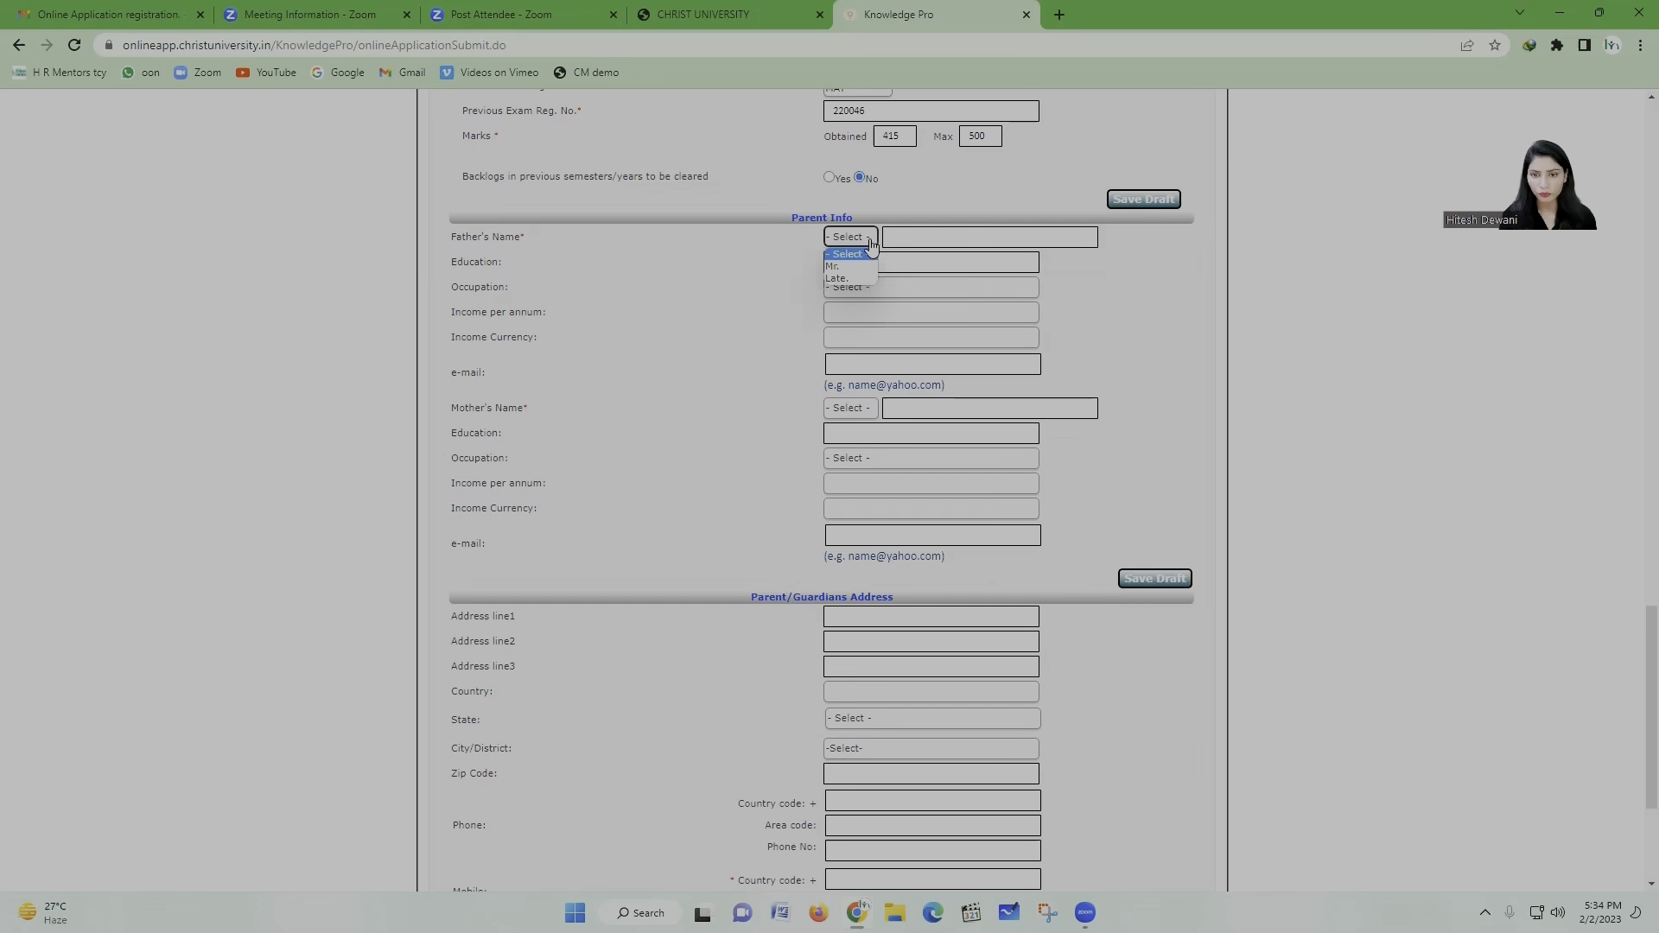
click(841, 279)
click(947, 233)
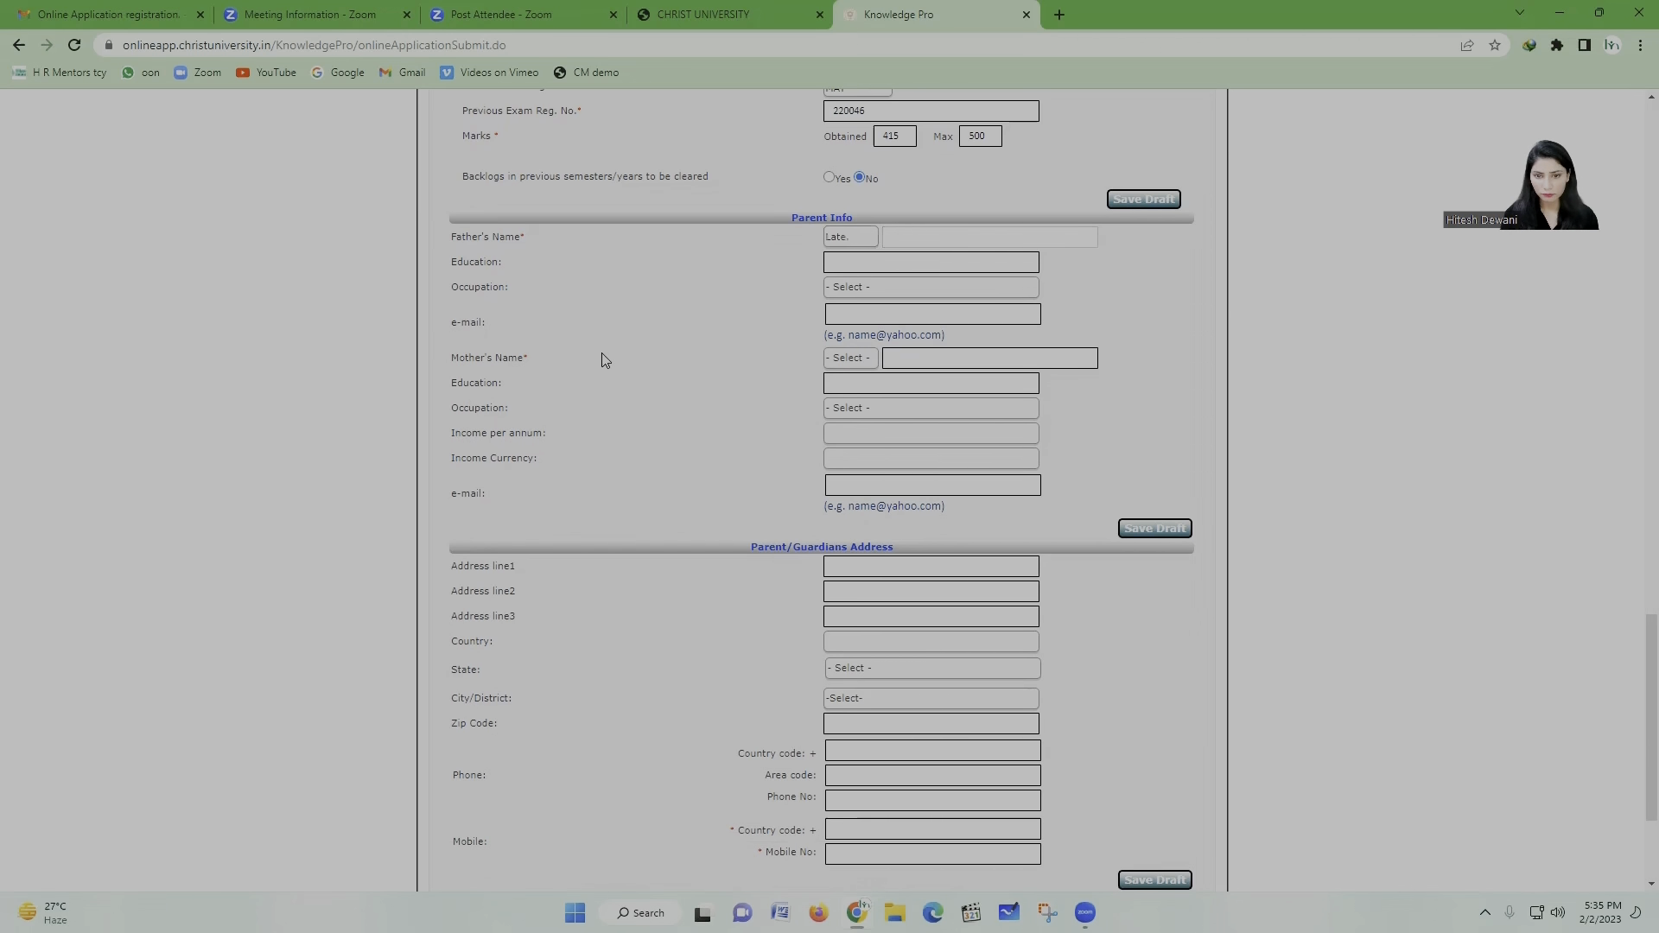
click(867, 236)
click(851, 265)
click(936, 240)
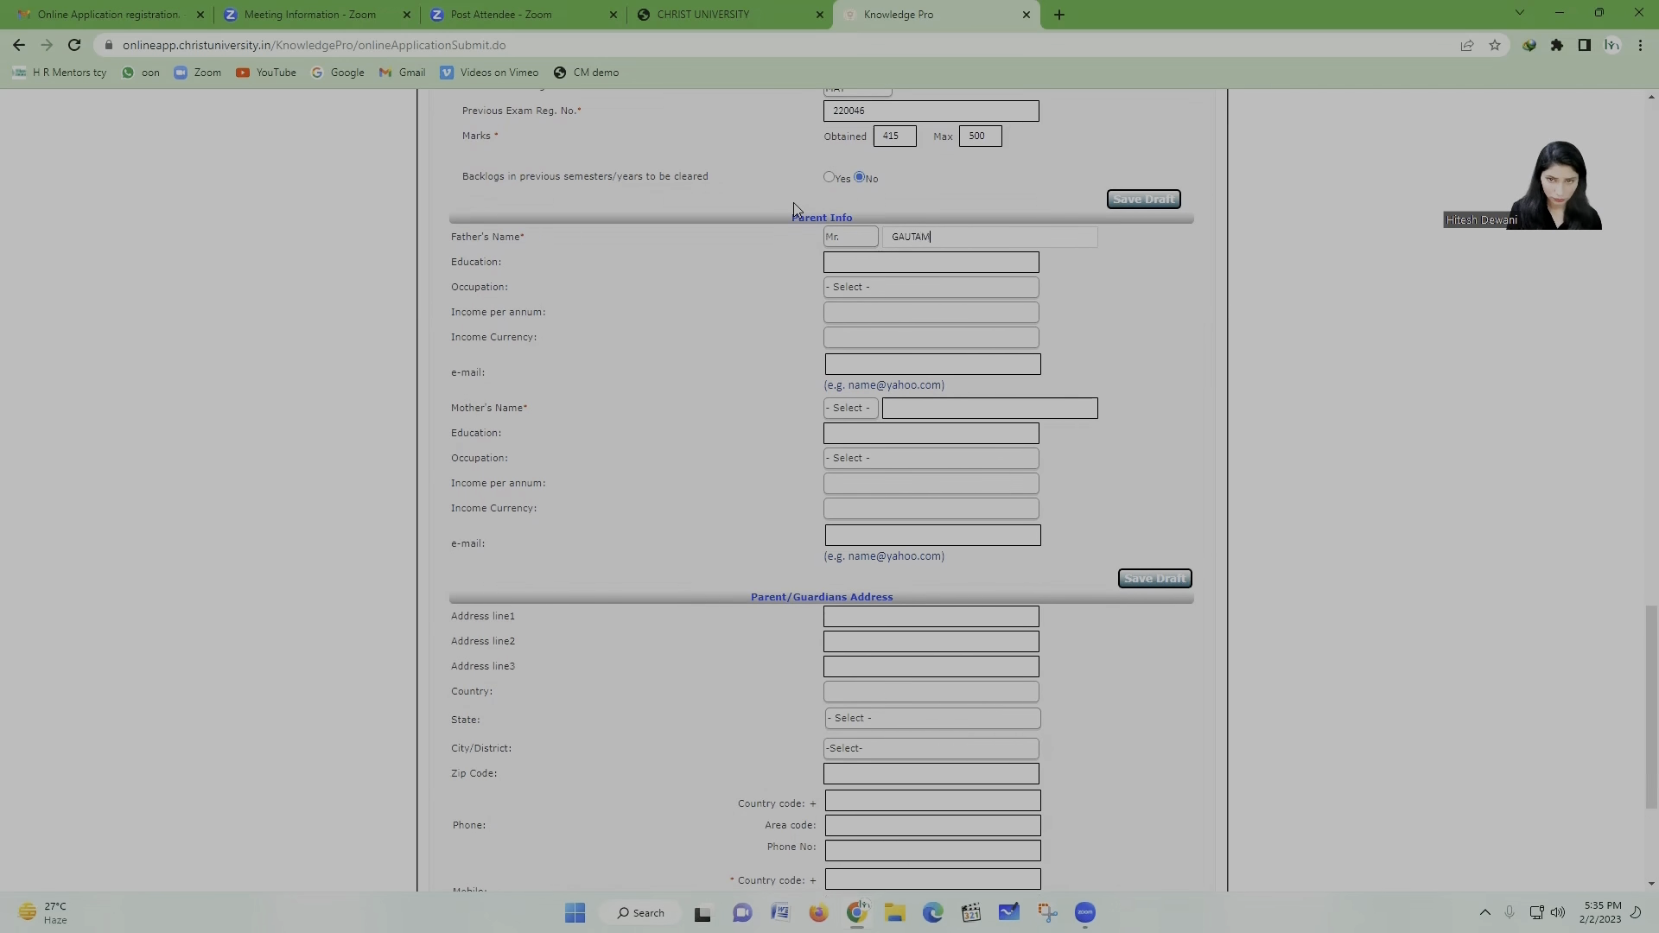
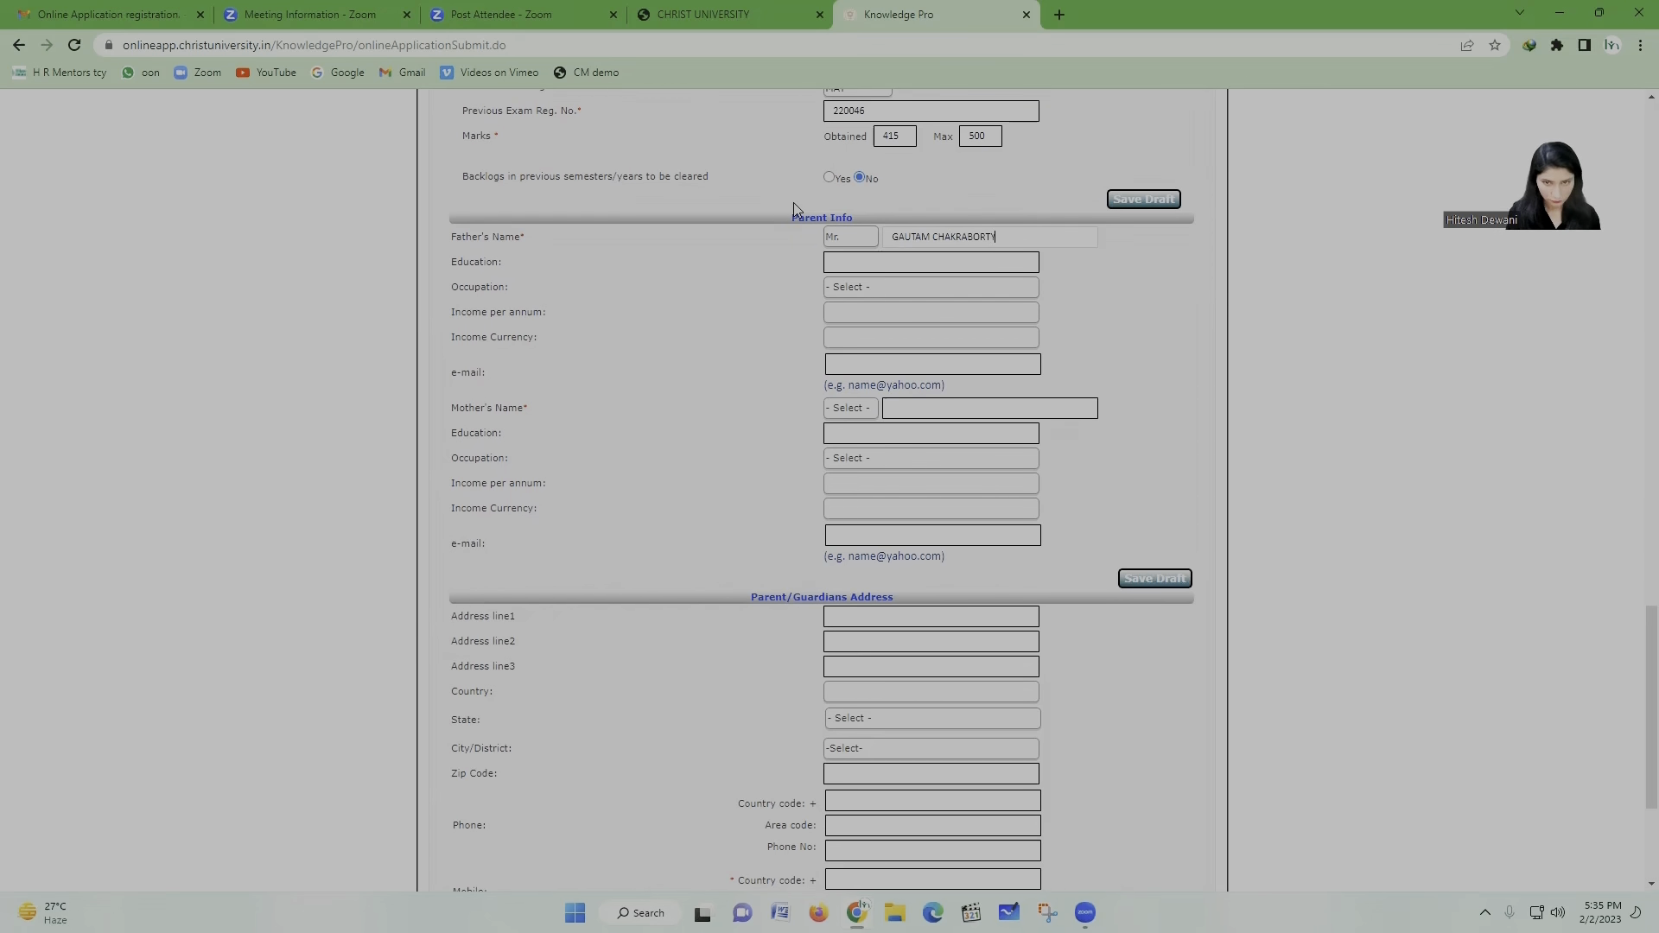
Step: Set the mother's title to Mrs. and enter the mother's name
click(860, 409)
click(847, 441)
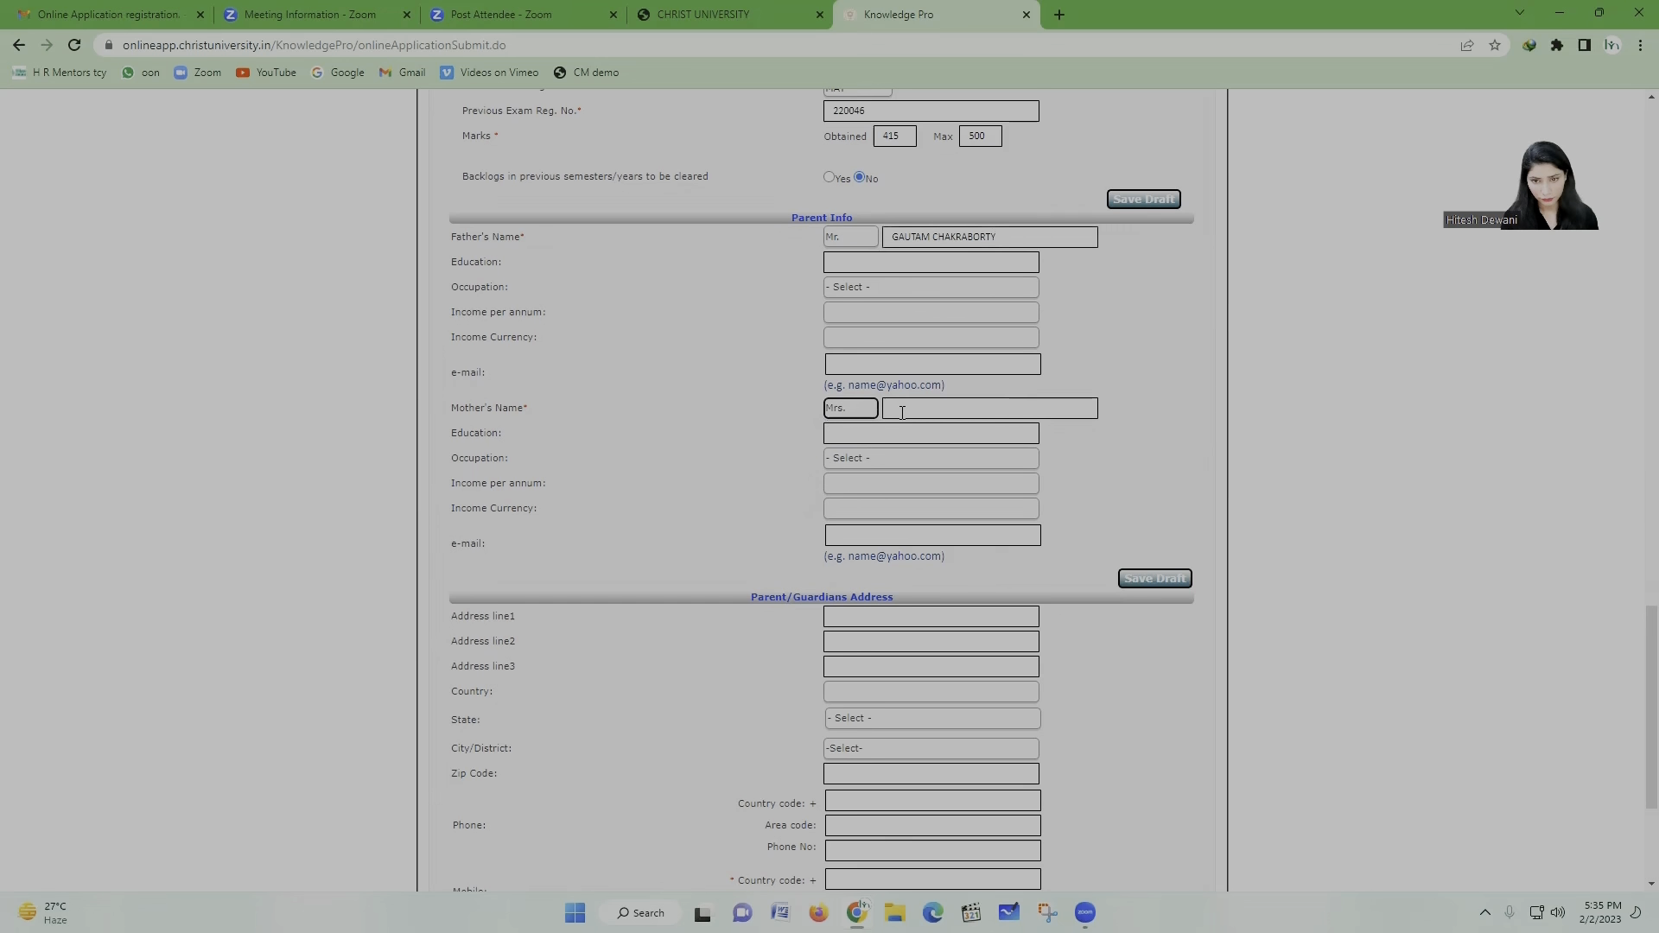
click(902, 412)
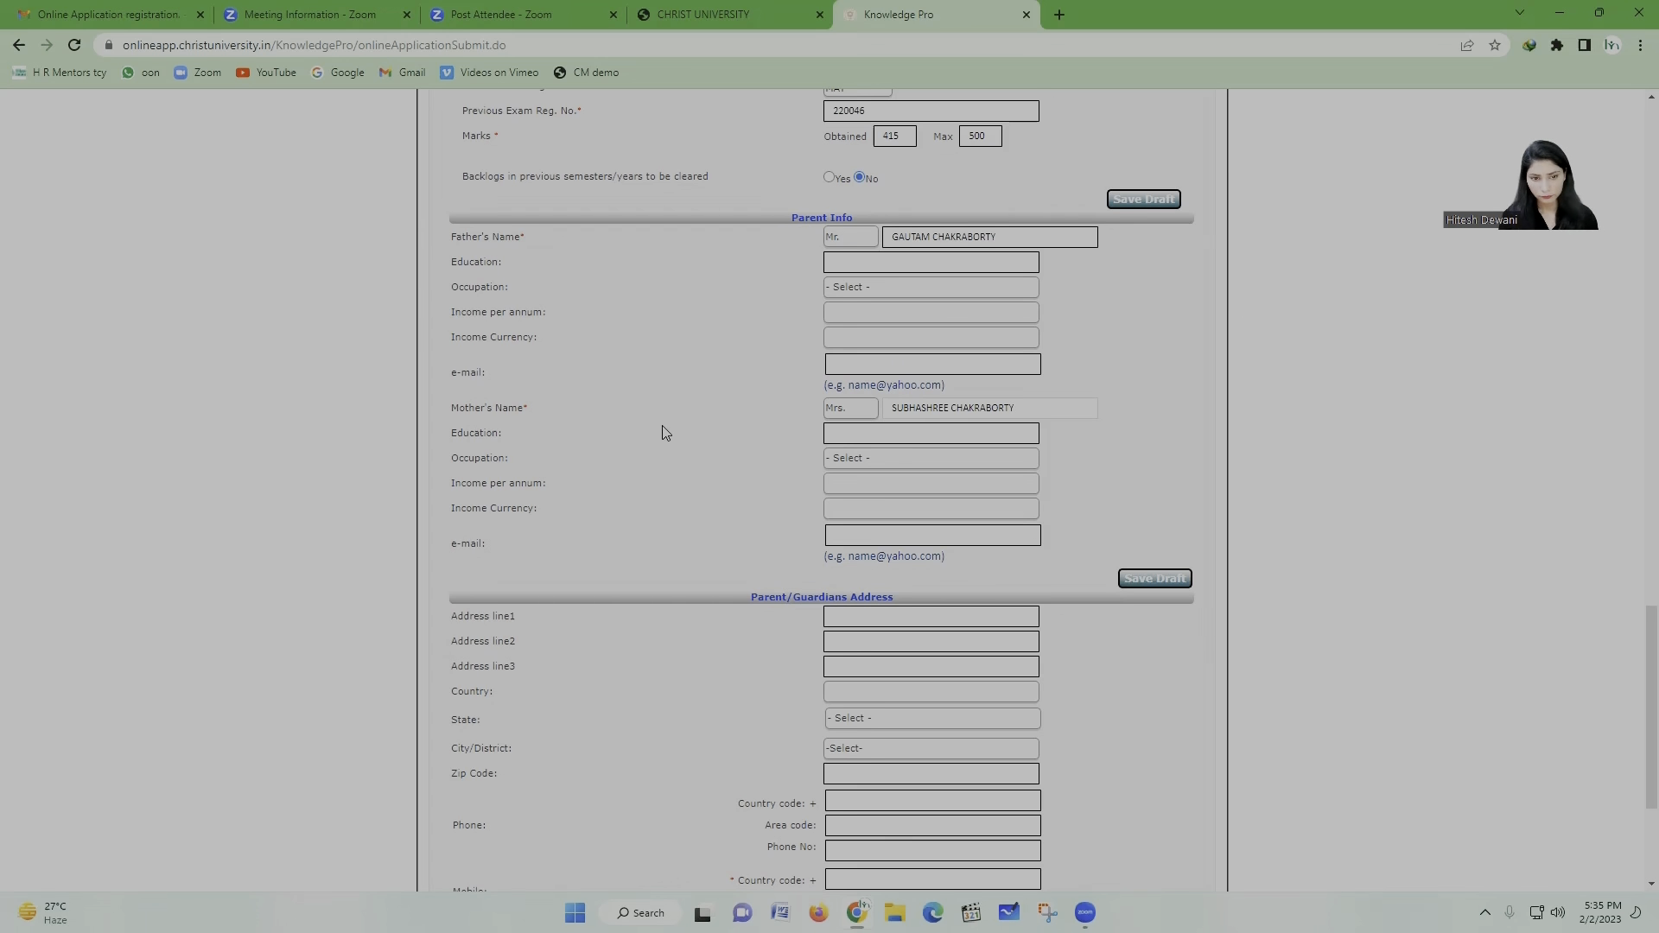
scroll(661, 428, down, 2)
scroll(592, 307, up, 3)
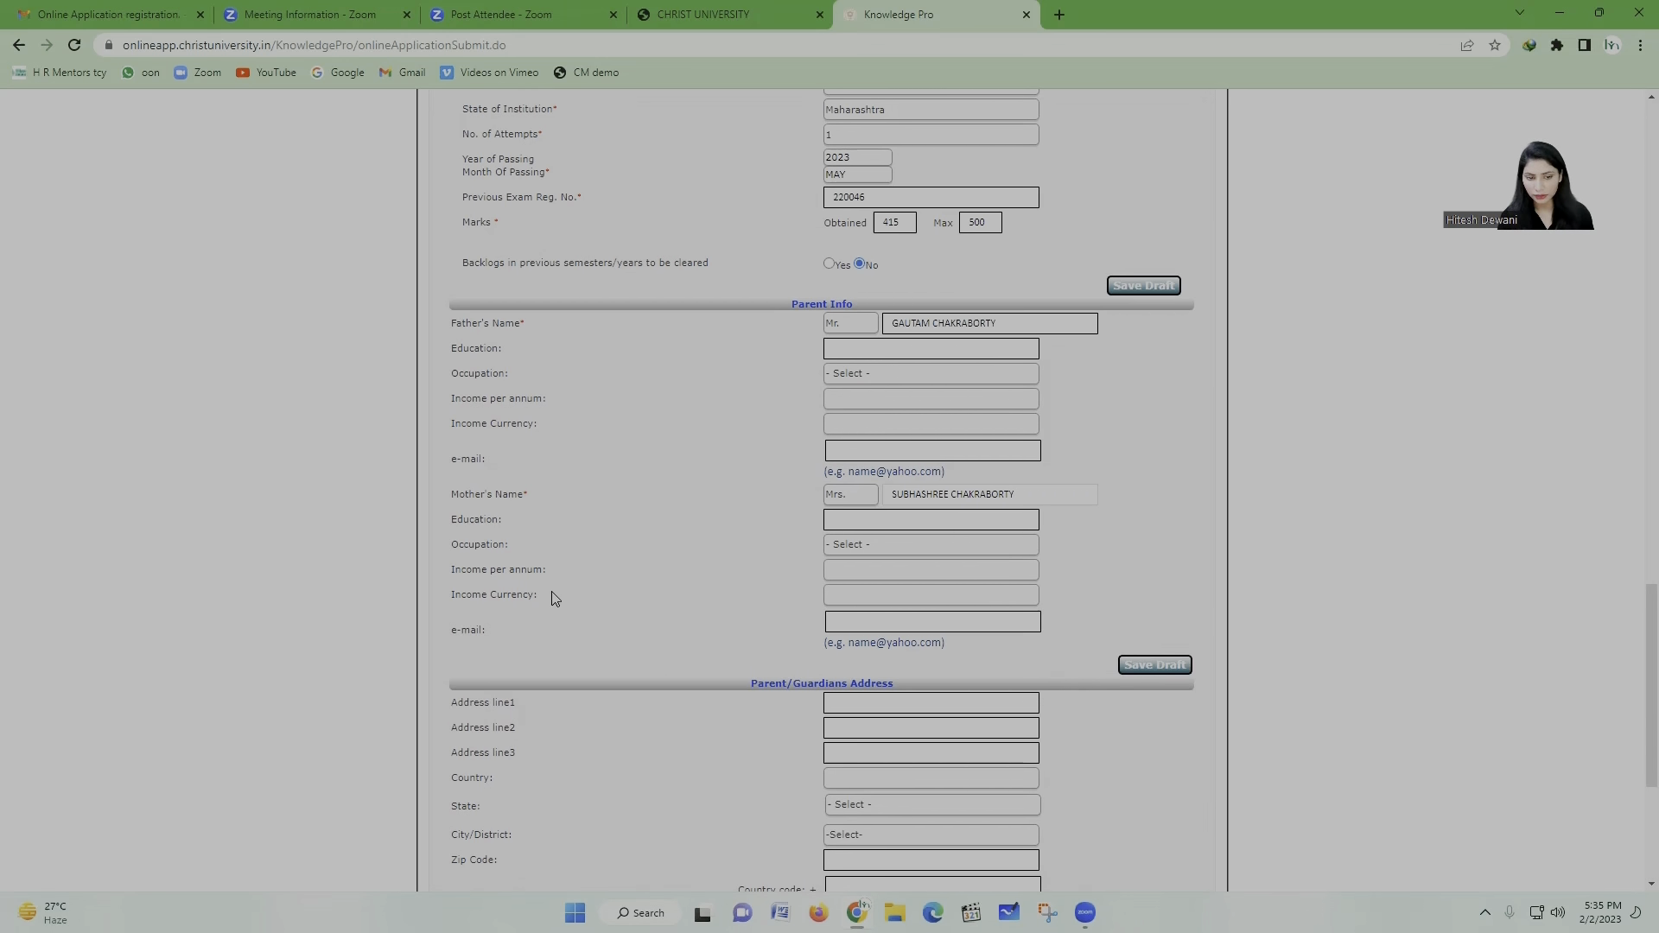
scroll(551, 563, down, 3)
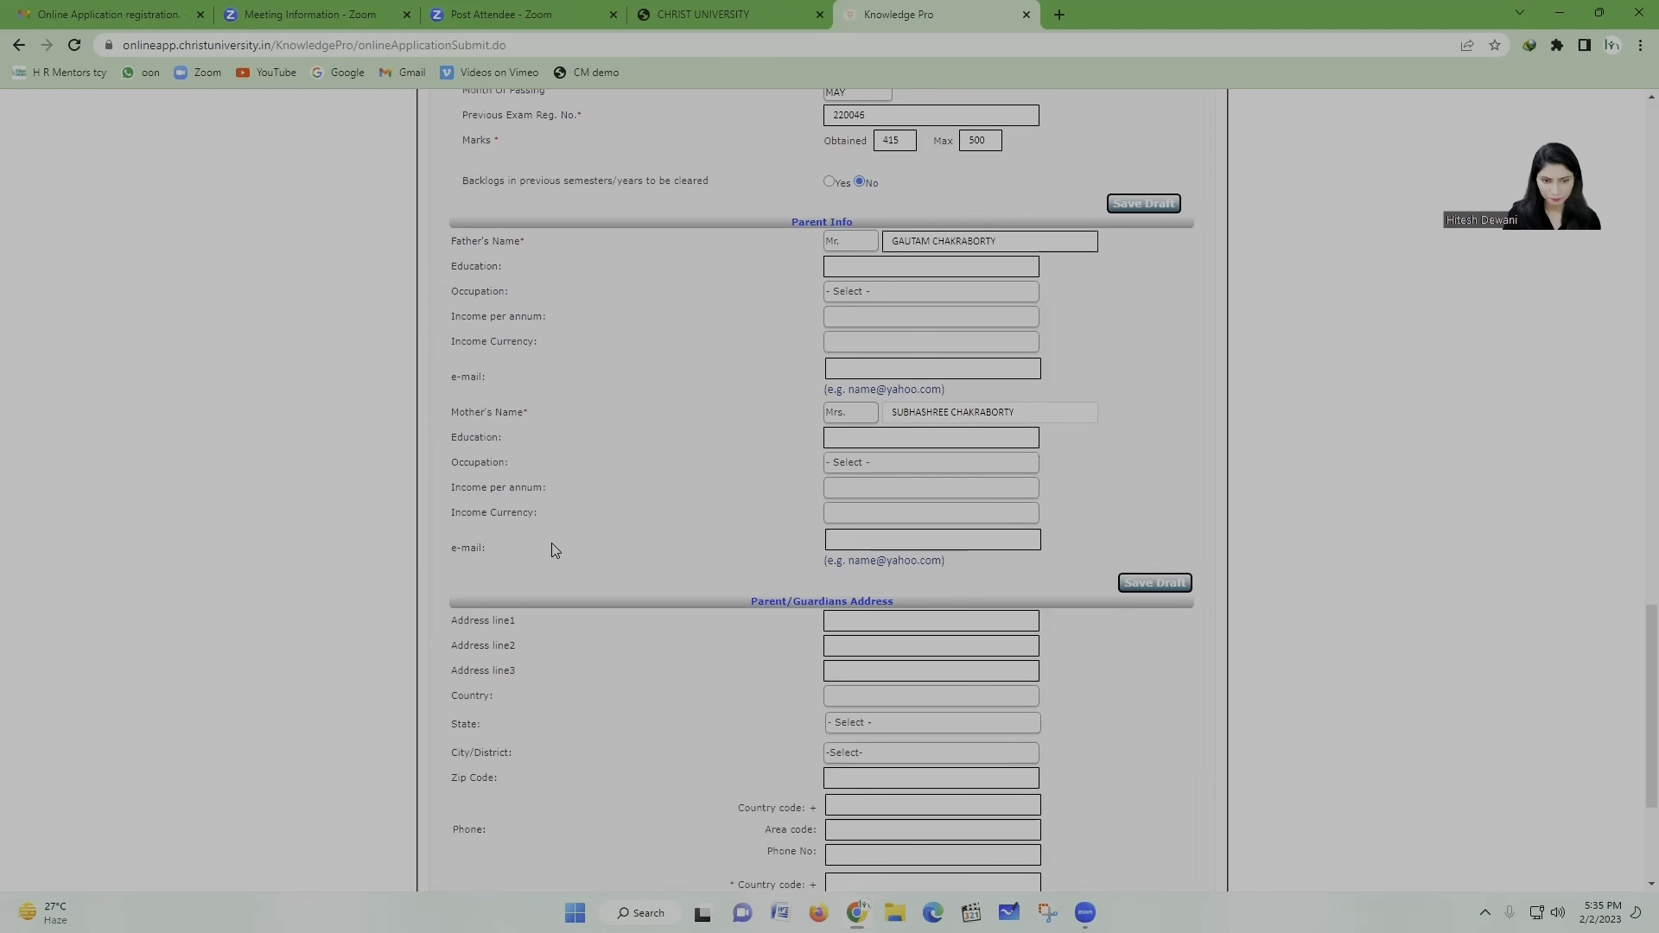
Step: Fill the parent's address lines with the street address and locality
scroll(556, 550, down, 1)
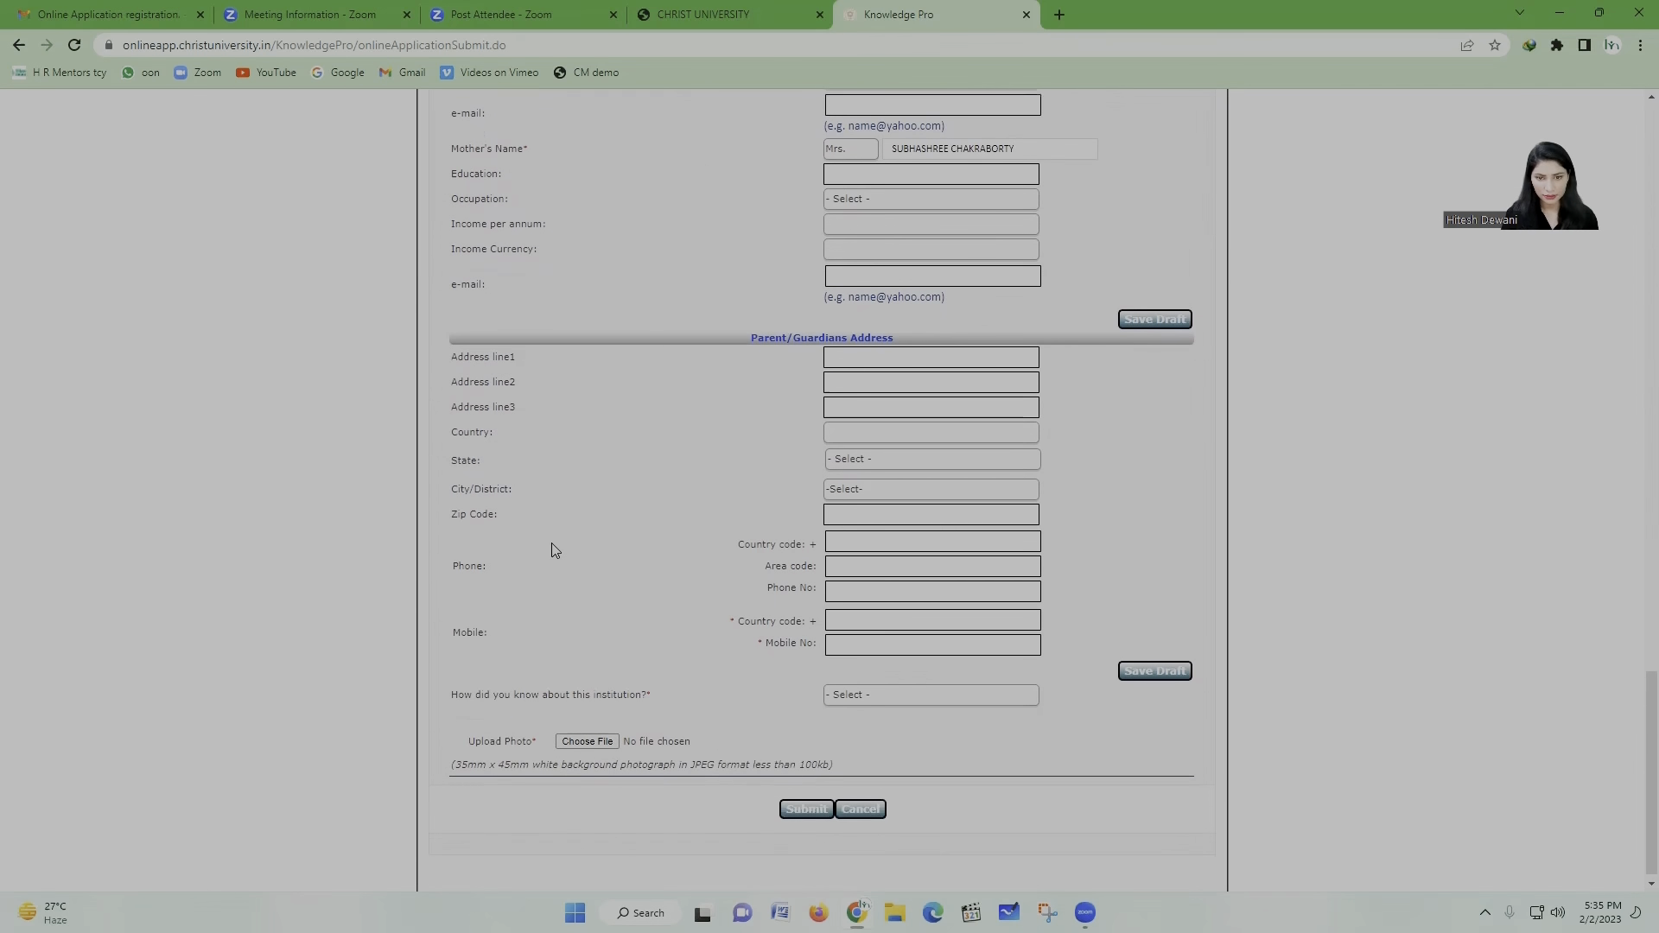
click(878, 346)
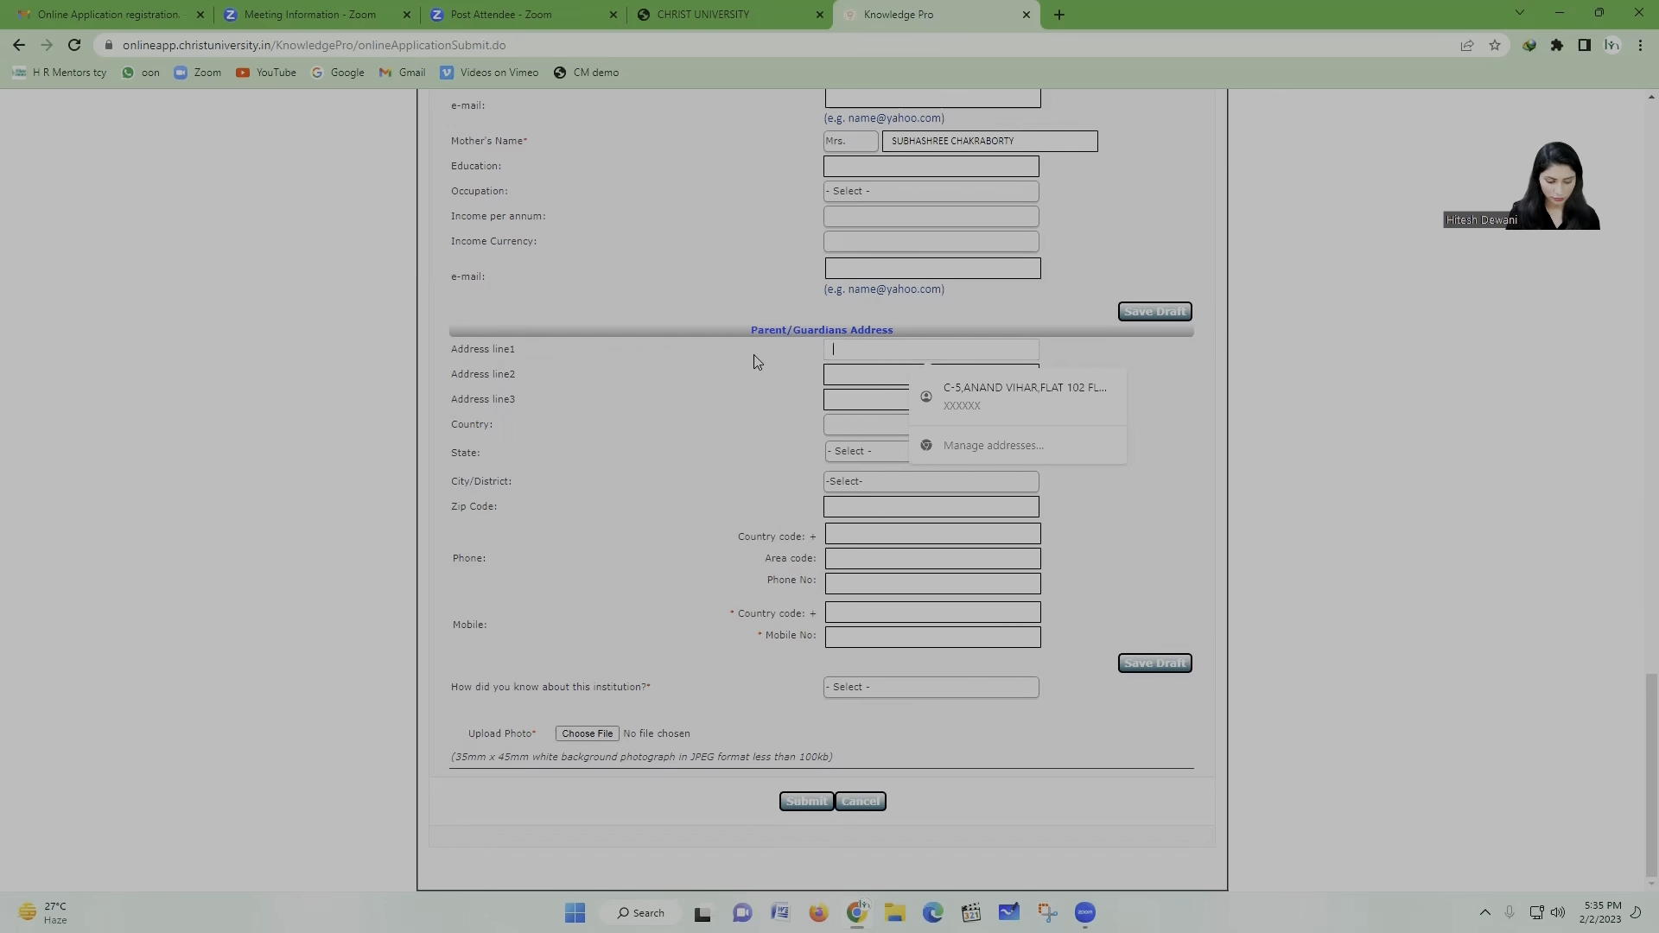
text(S)
key(BackSpace)
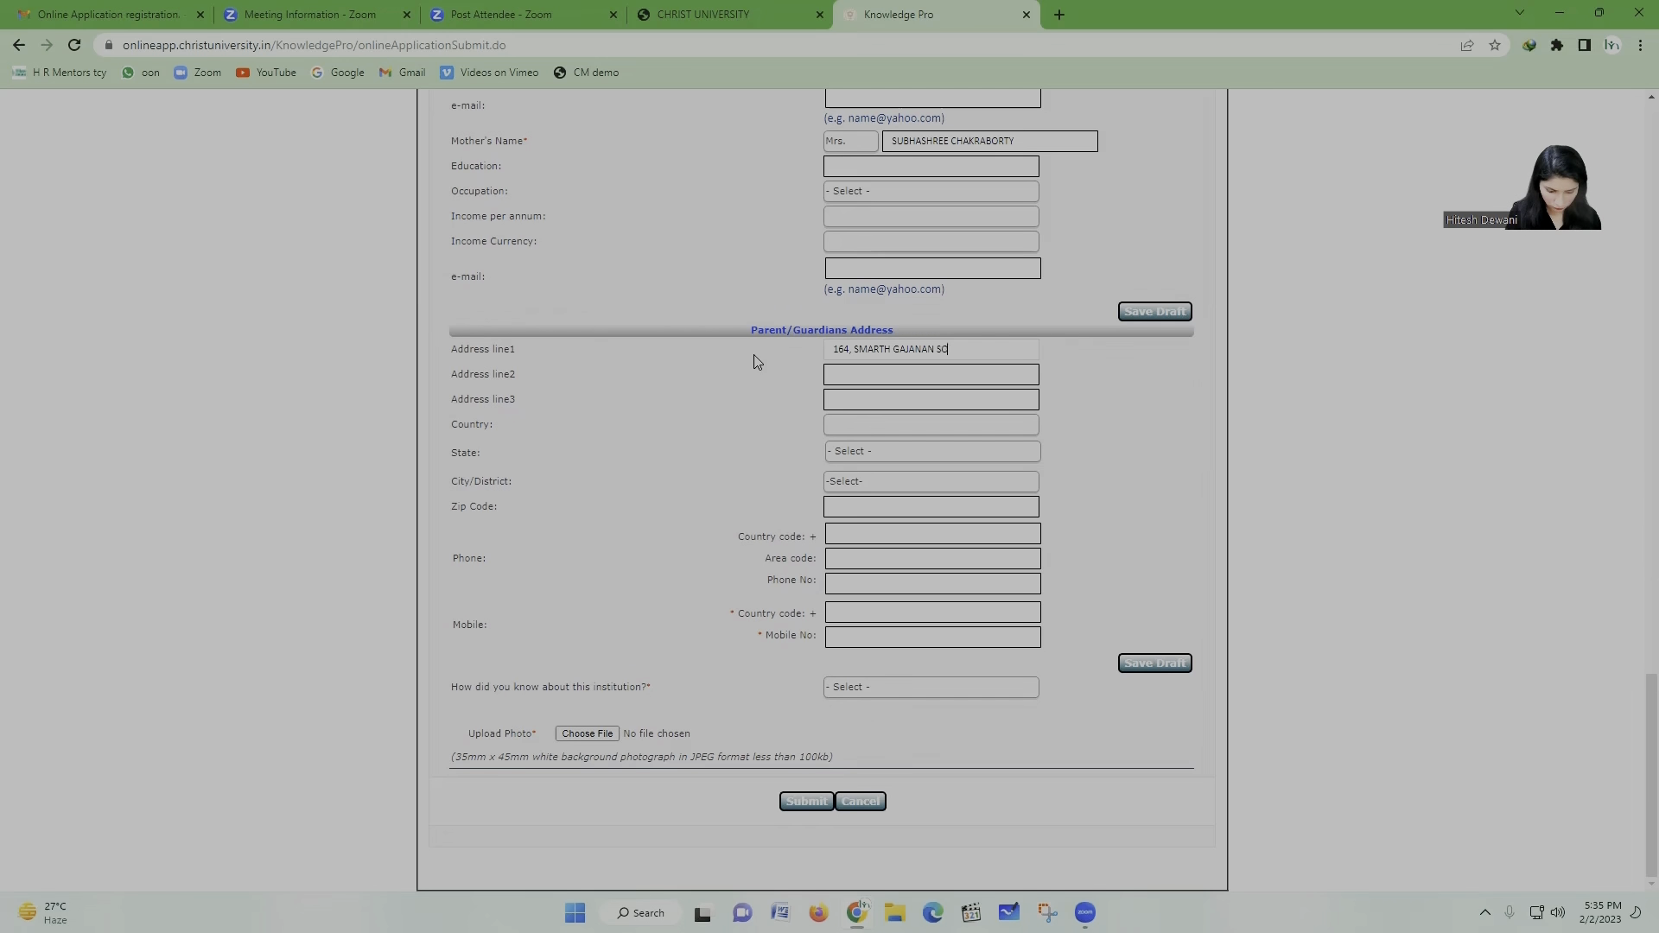
click(896, 377)
text(DATTAWADI)
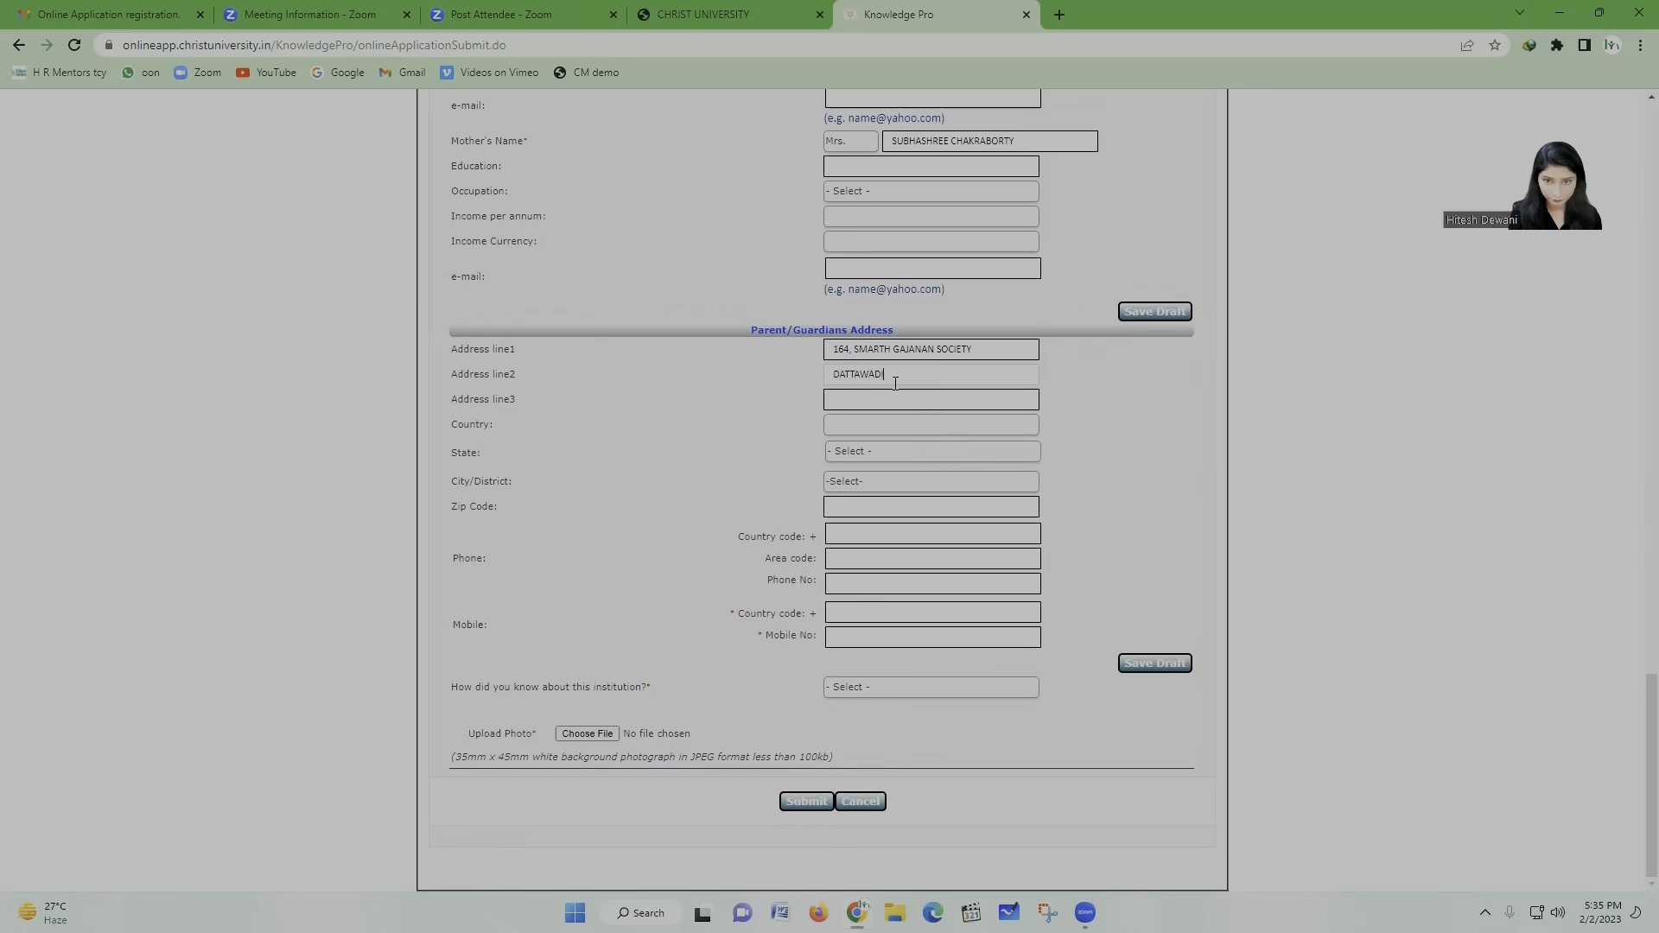
click(903, 397)
text(N)
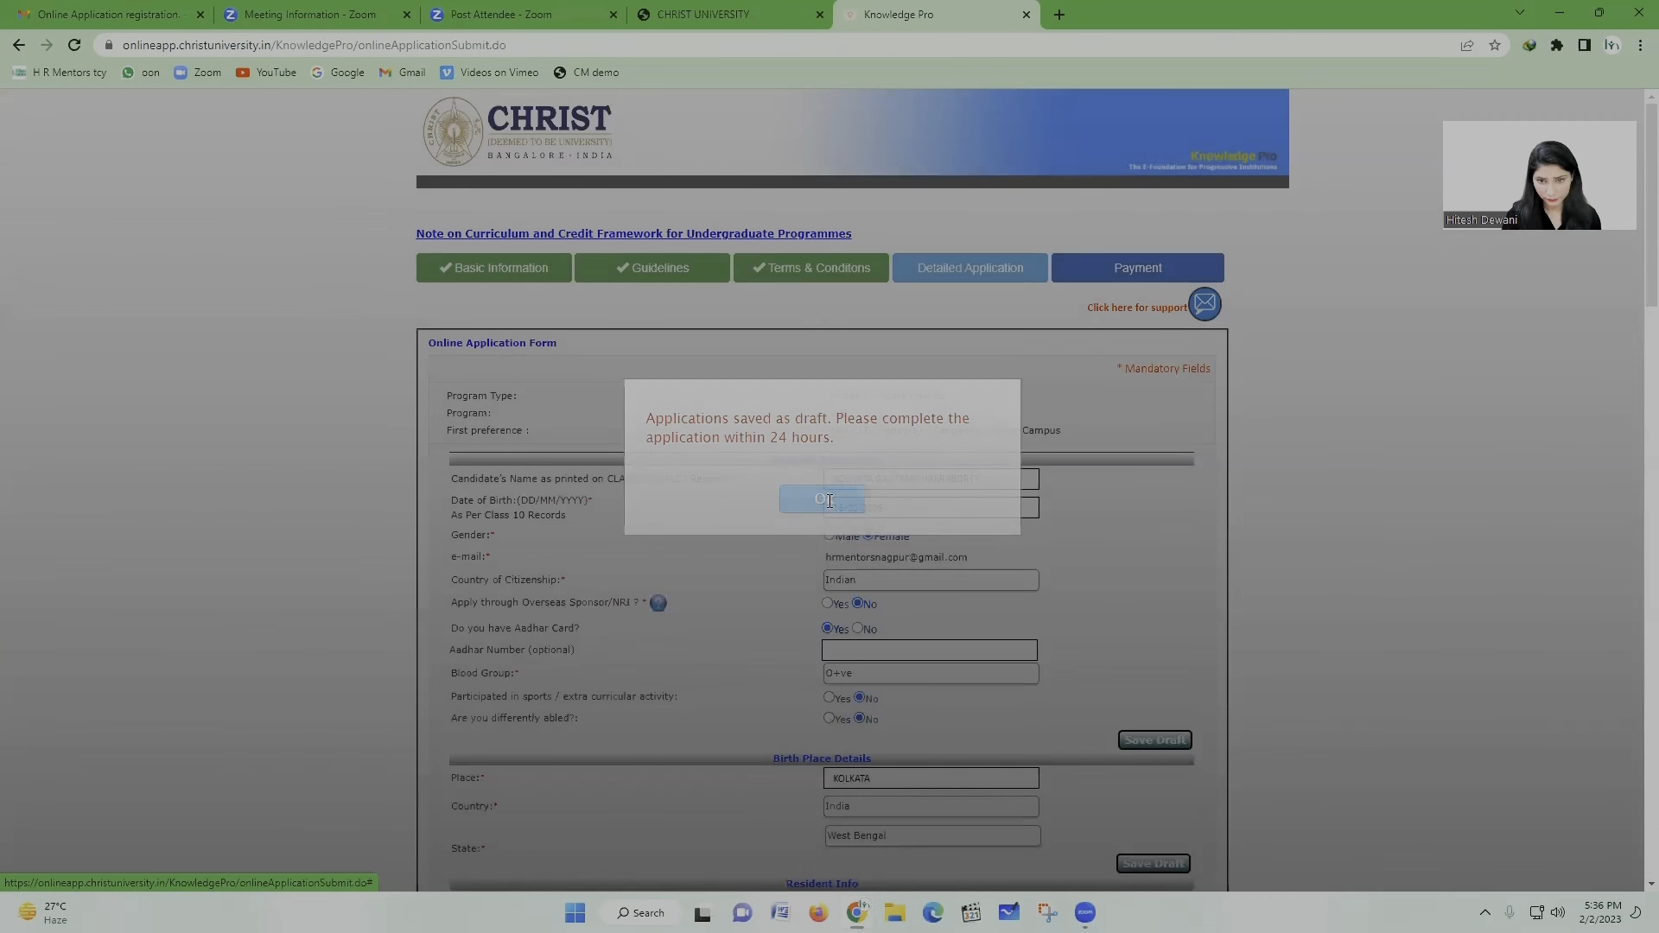
Step: Dismiss the draft-saved alert and select India as the parent address country
click(829, 495)
scroll(830, 500, down, 3)
scroll(829, 500, down, 12)
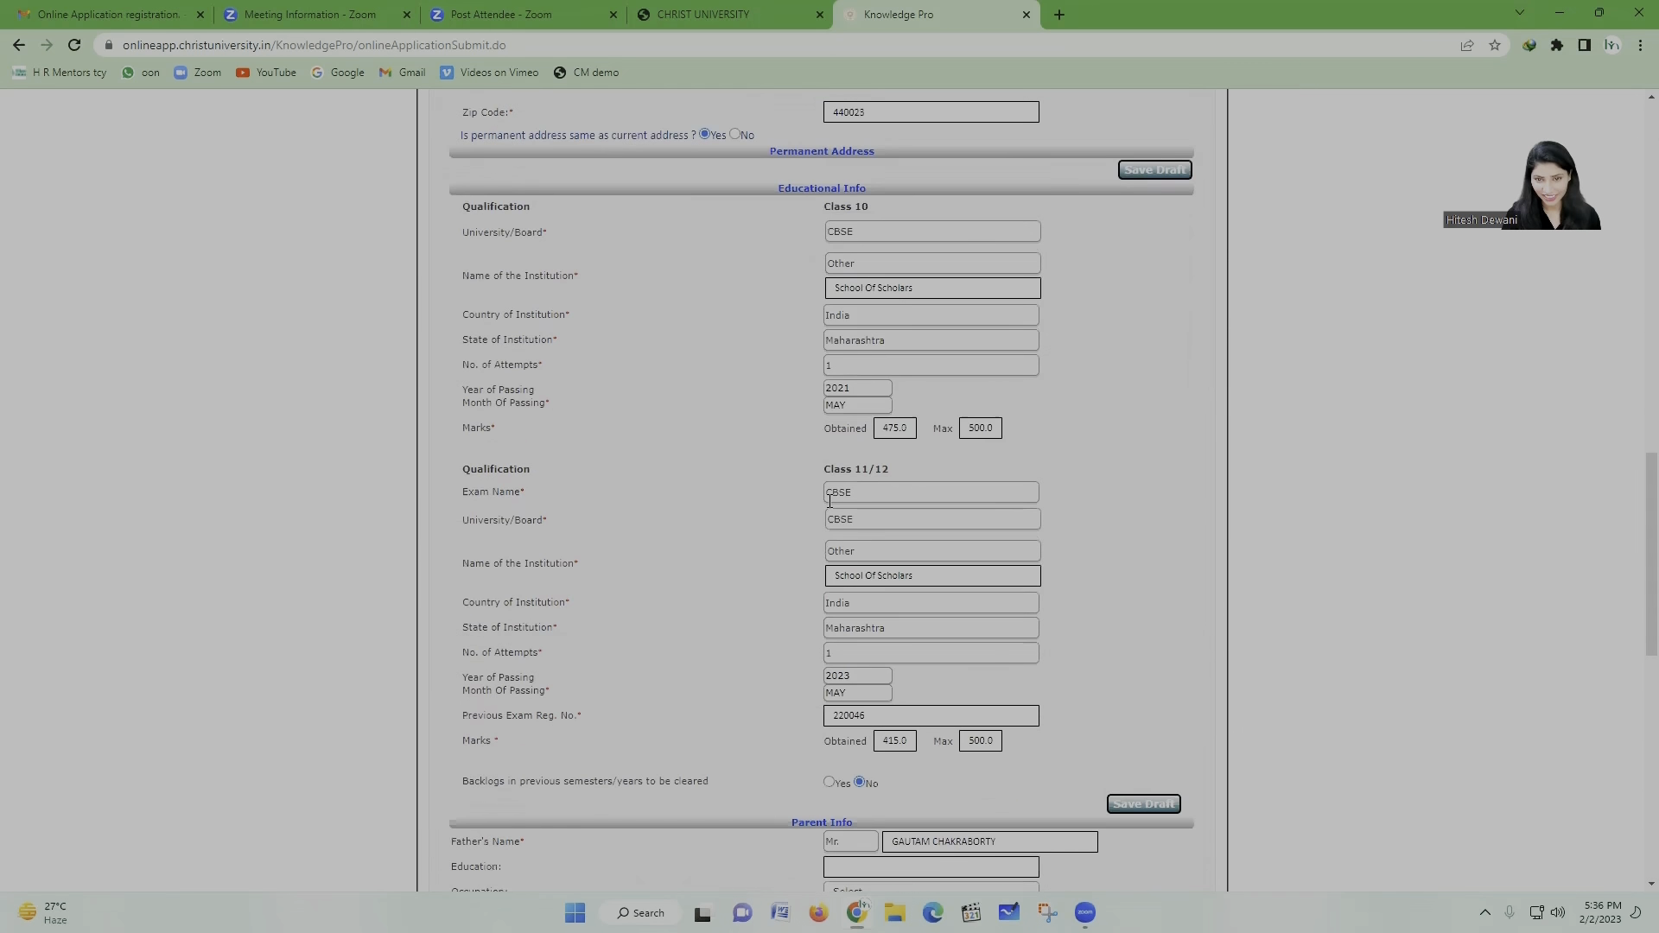
scroll(830, 507, down, 10)
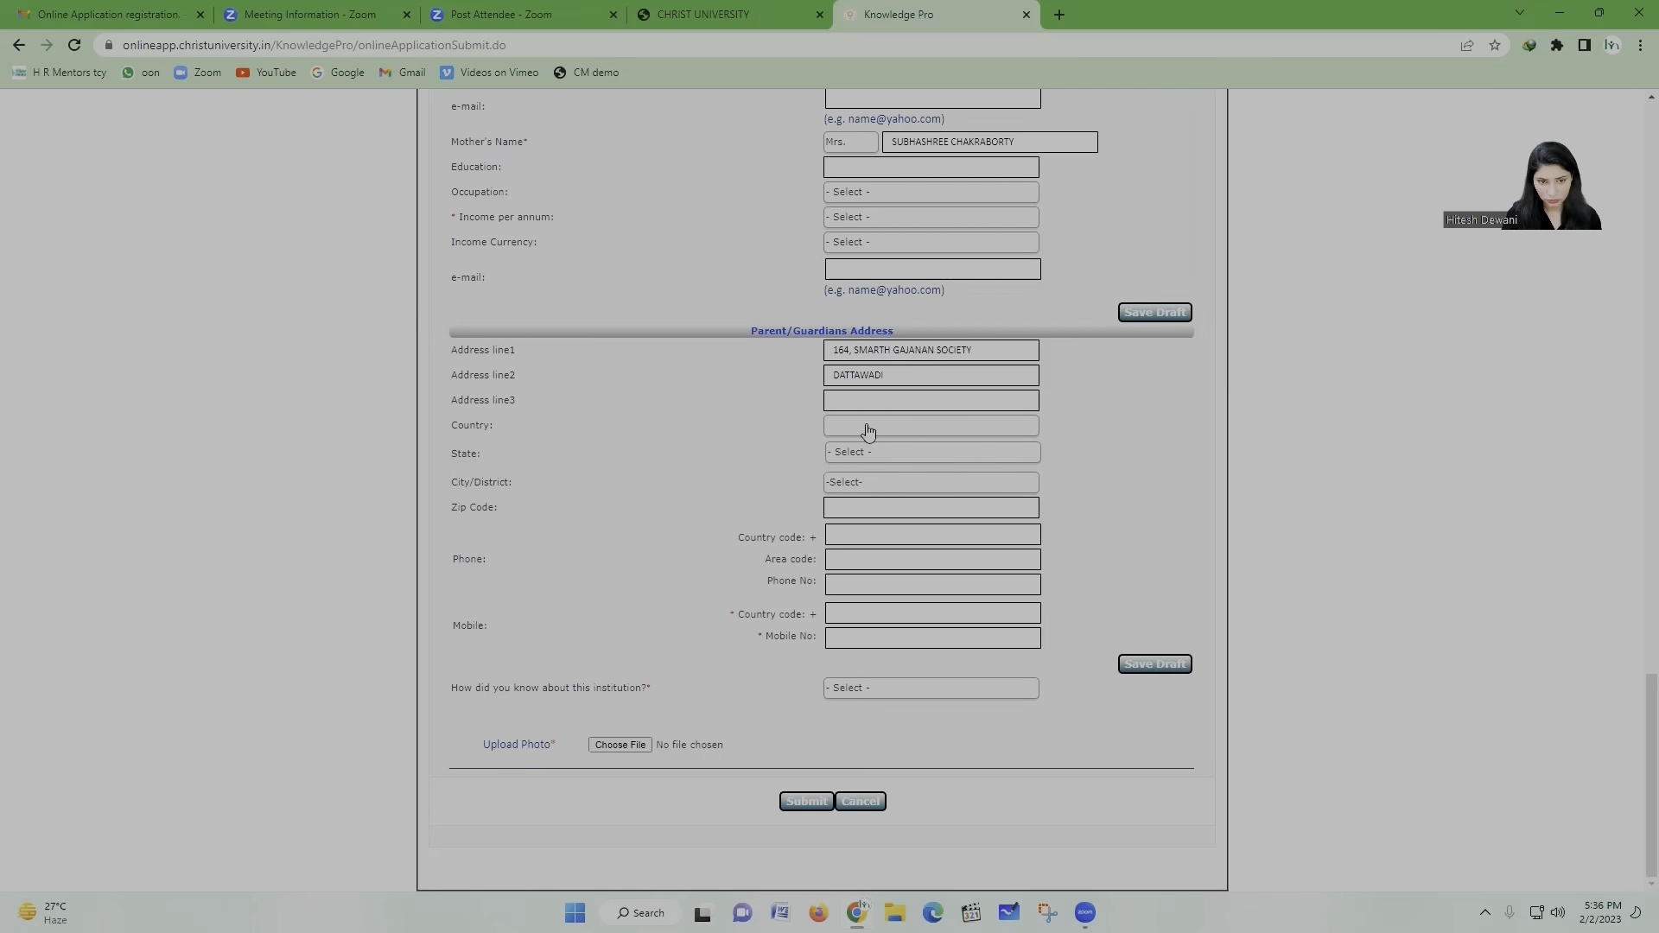
click(868, 430)
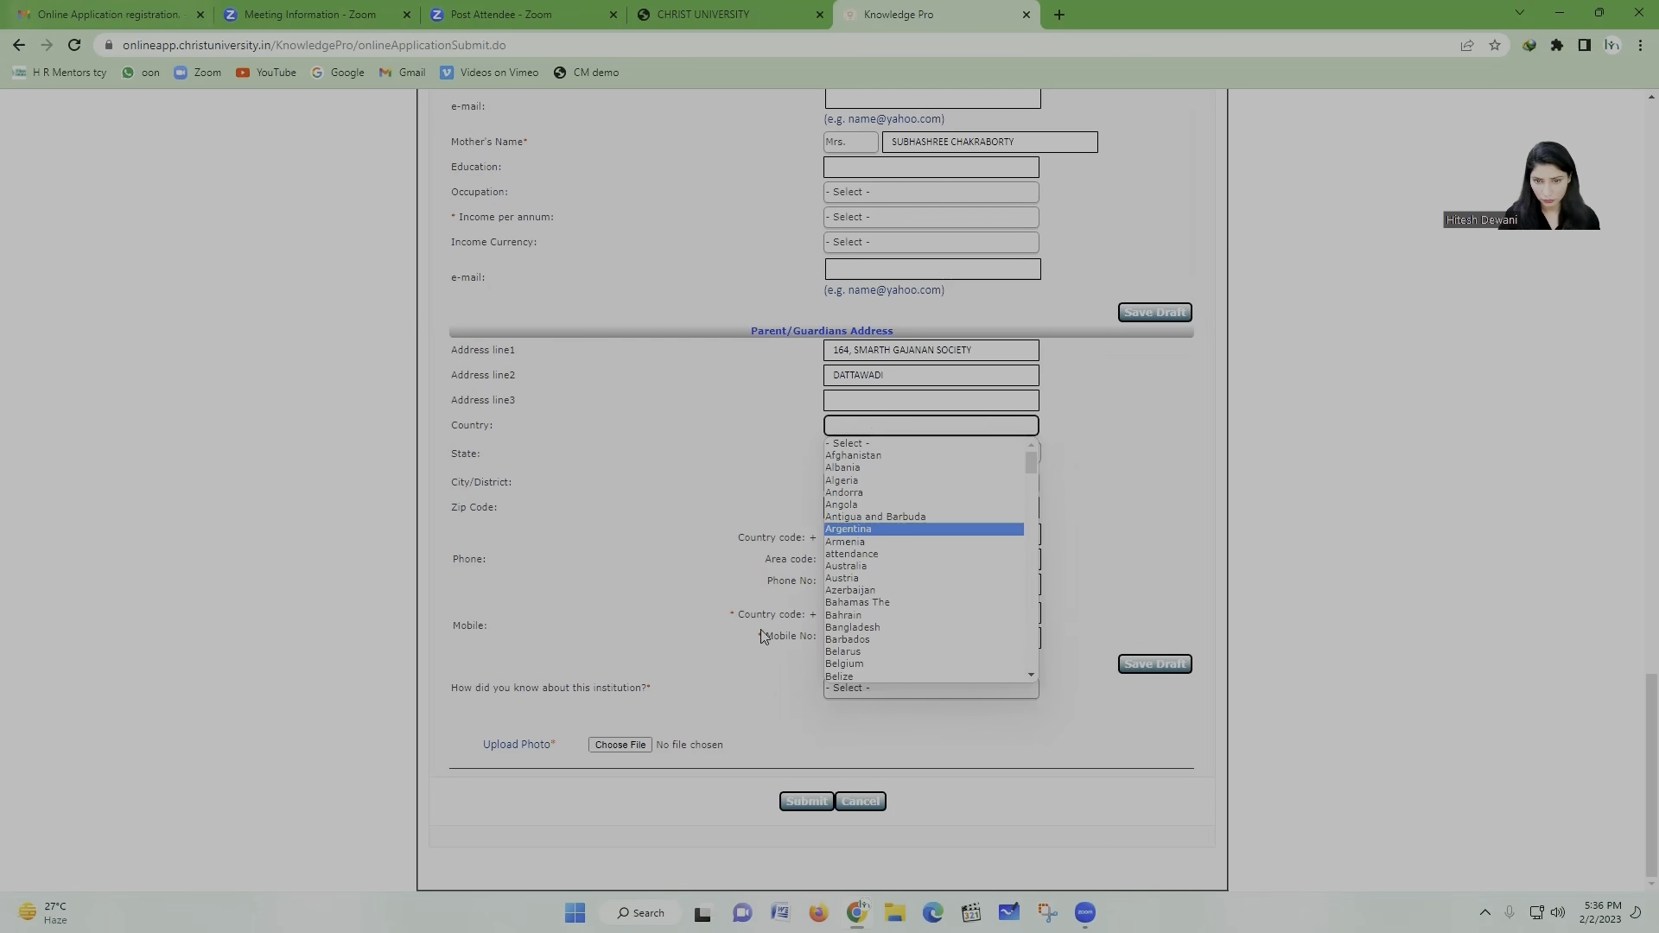
scroll(979, 629, down, 10)
scroll(979, 630, up, 6)
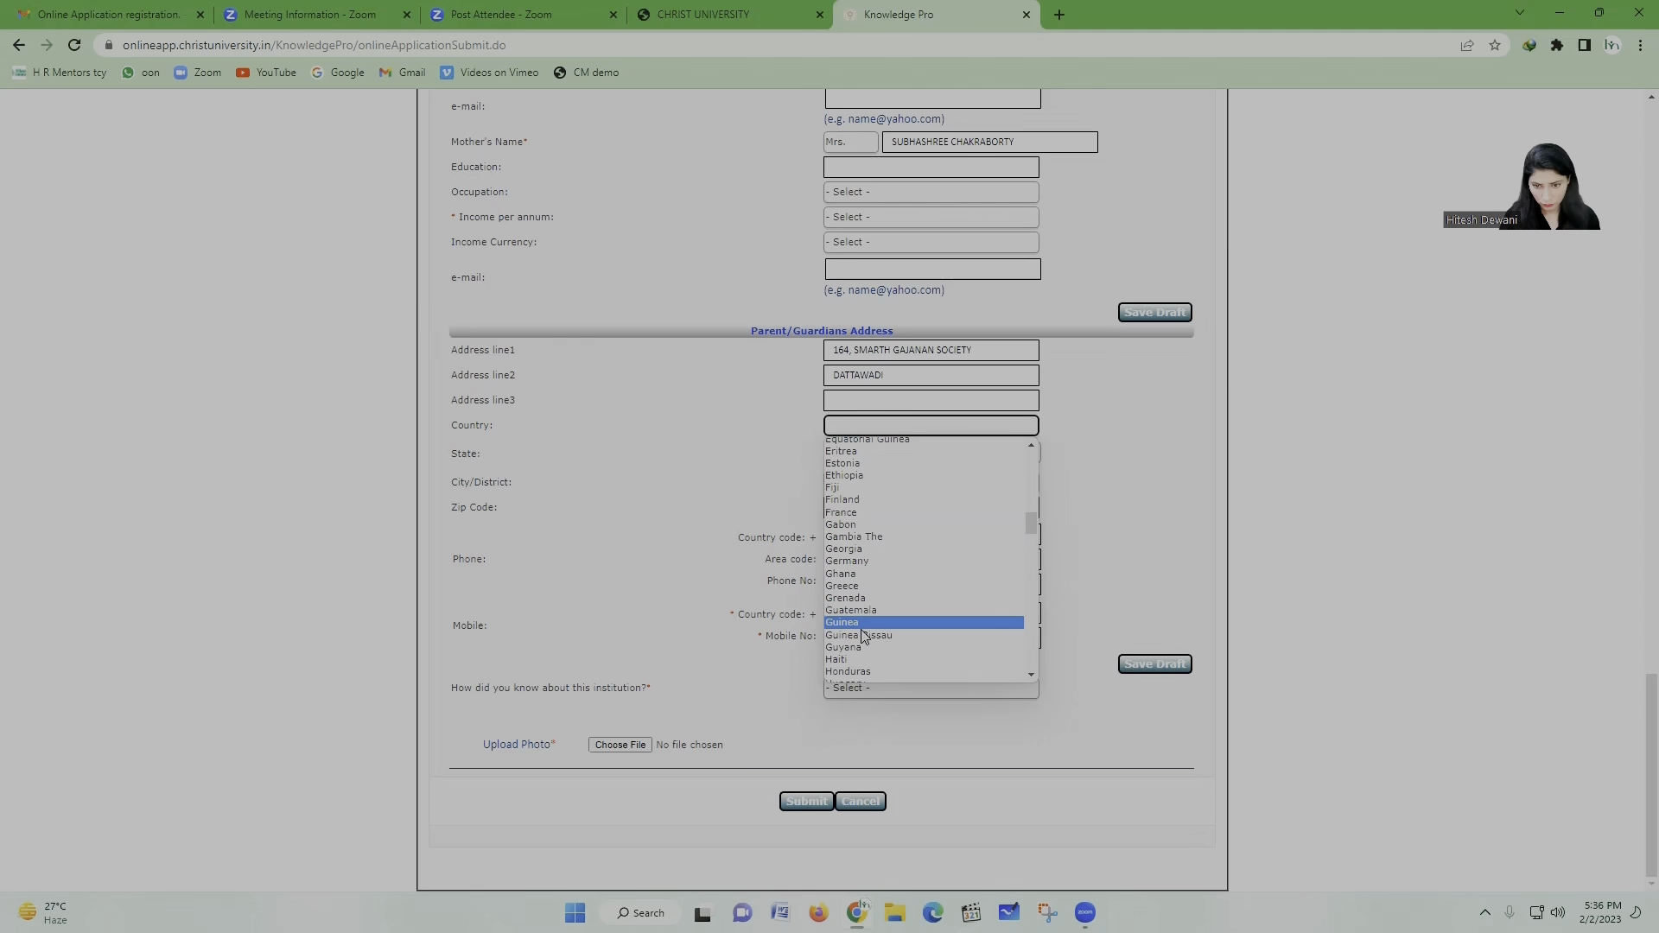
scroll(866, 655, down, 3)
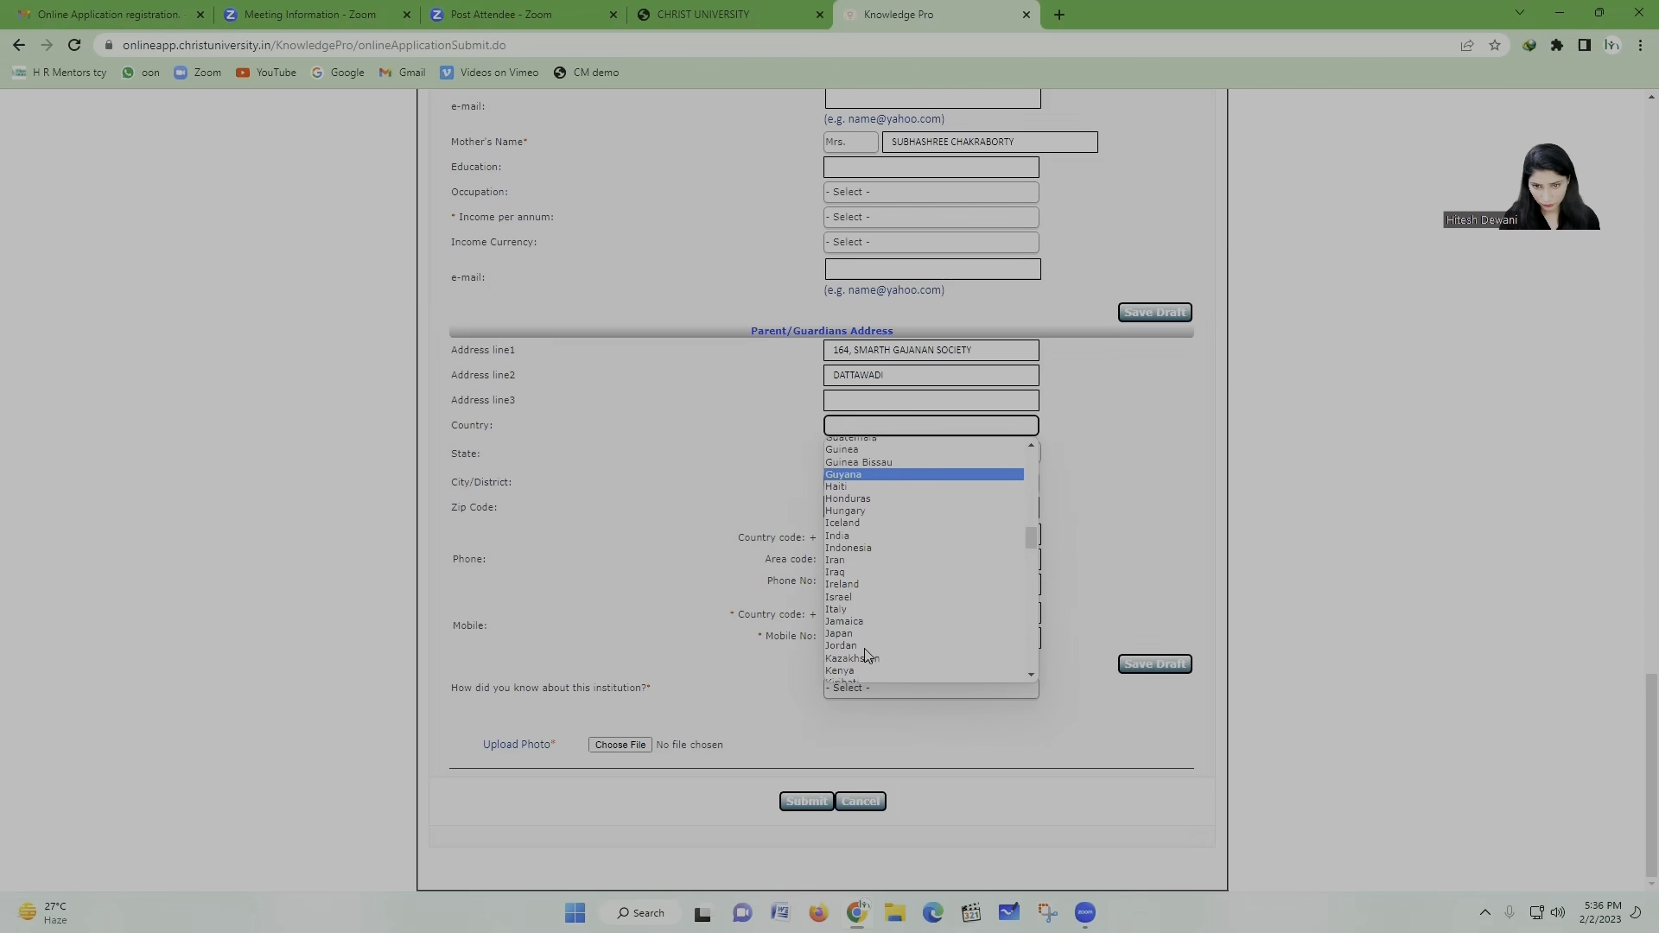
click(851, 538)
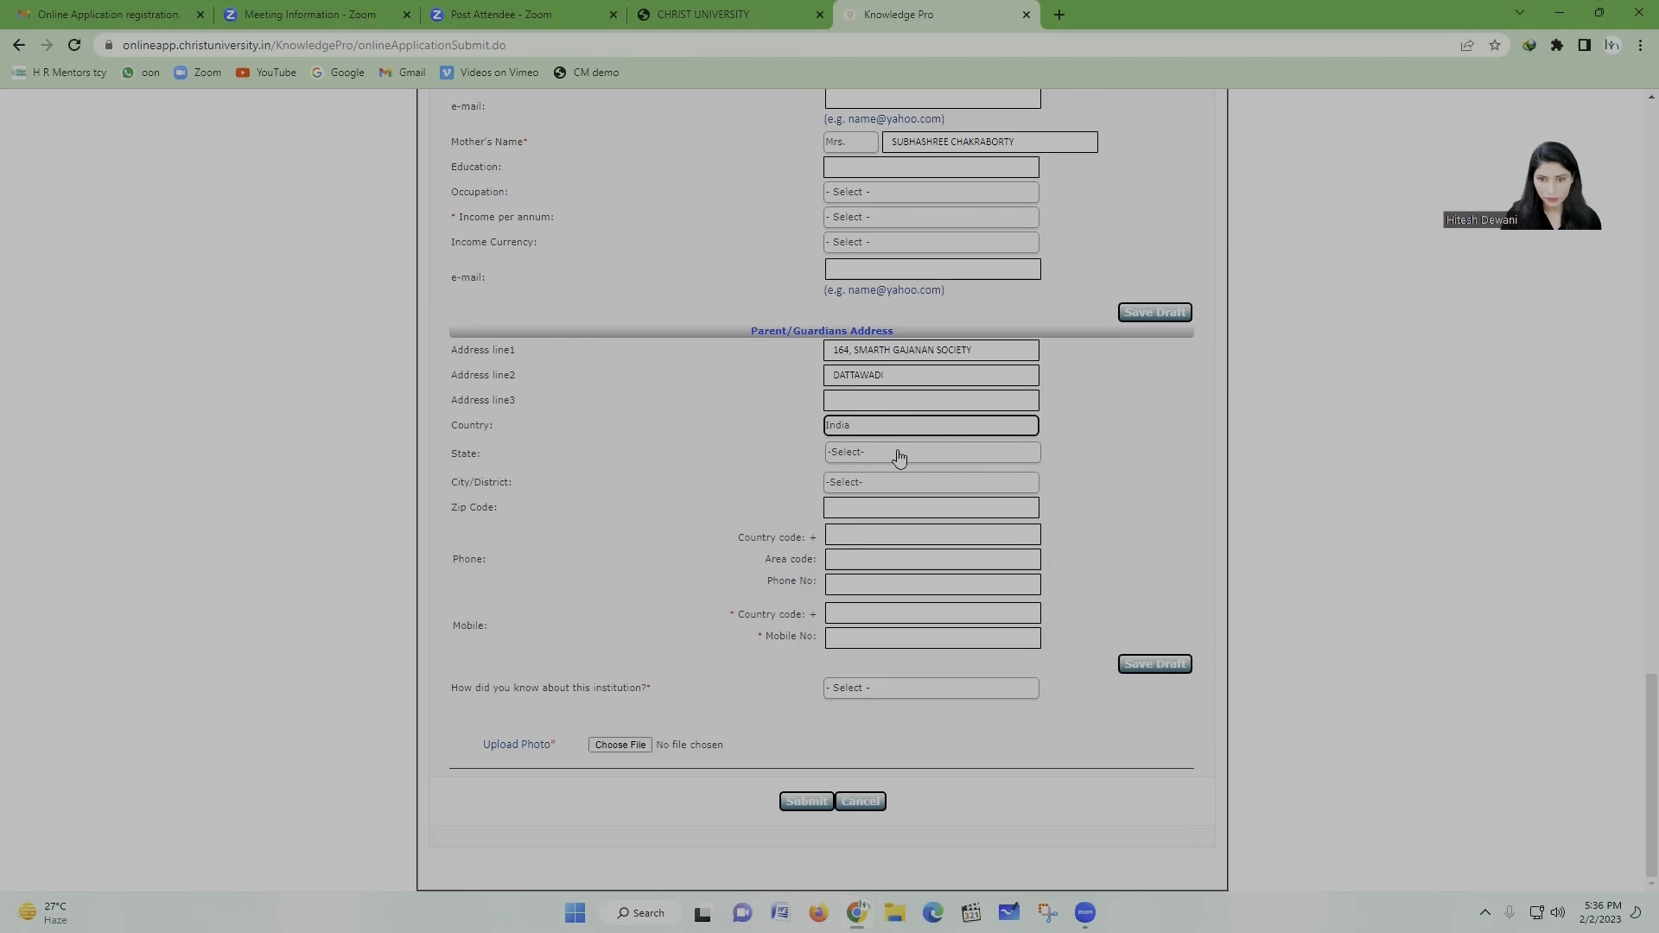
Step: Set the state to Maharashtra and the city to NAGPUR, and enter the zip code
click(896, 454)
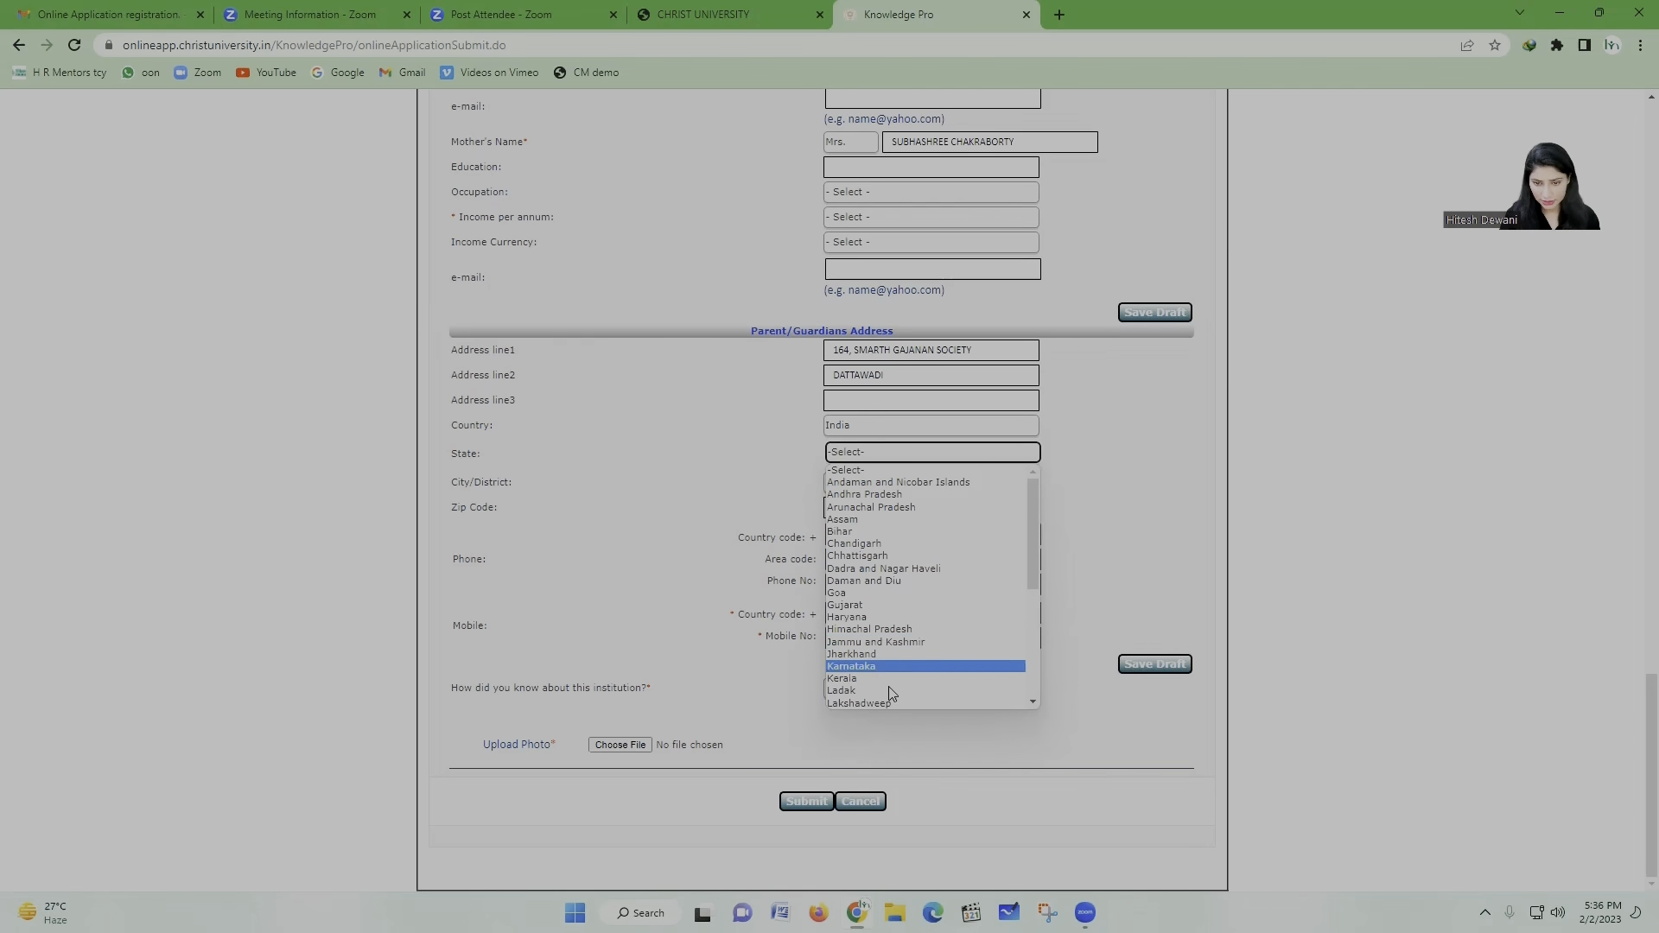
scroll(884, 644, down, 2)
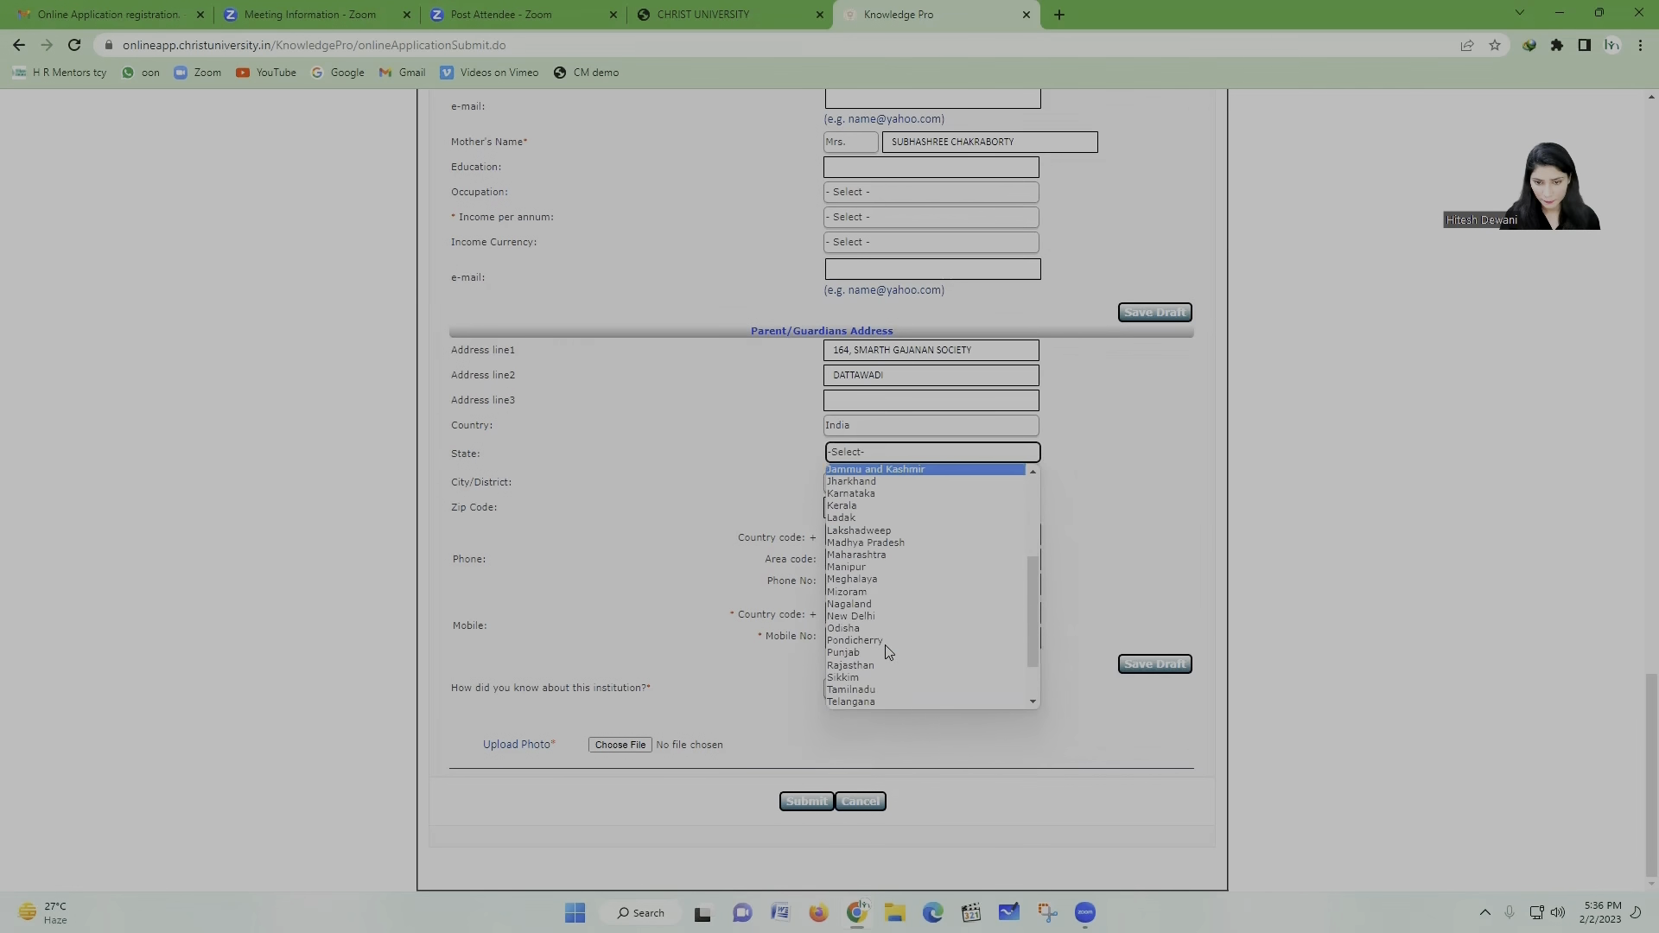
click(885, 554)
click(851, 492)
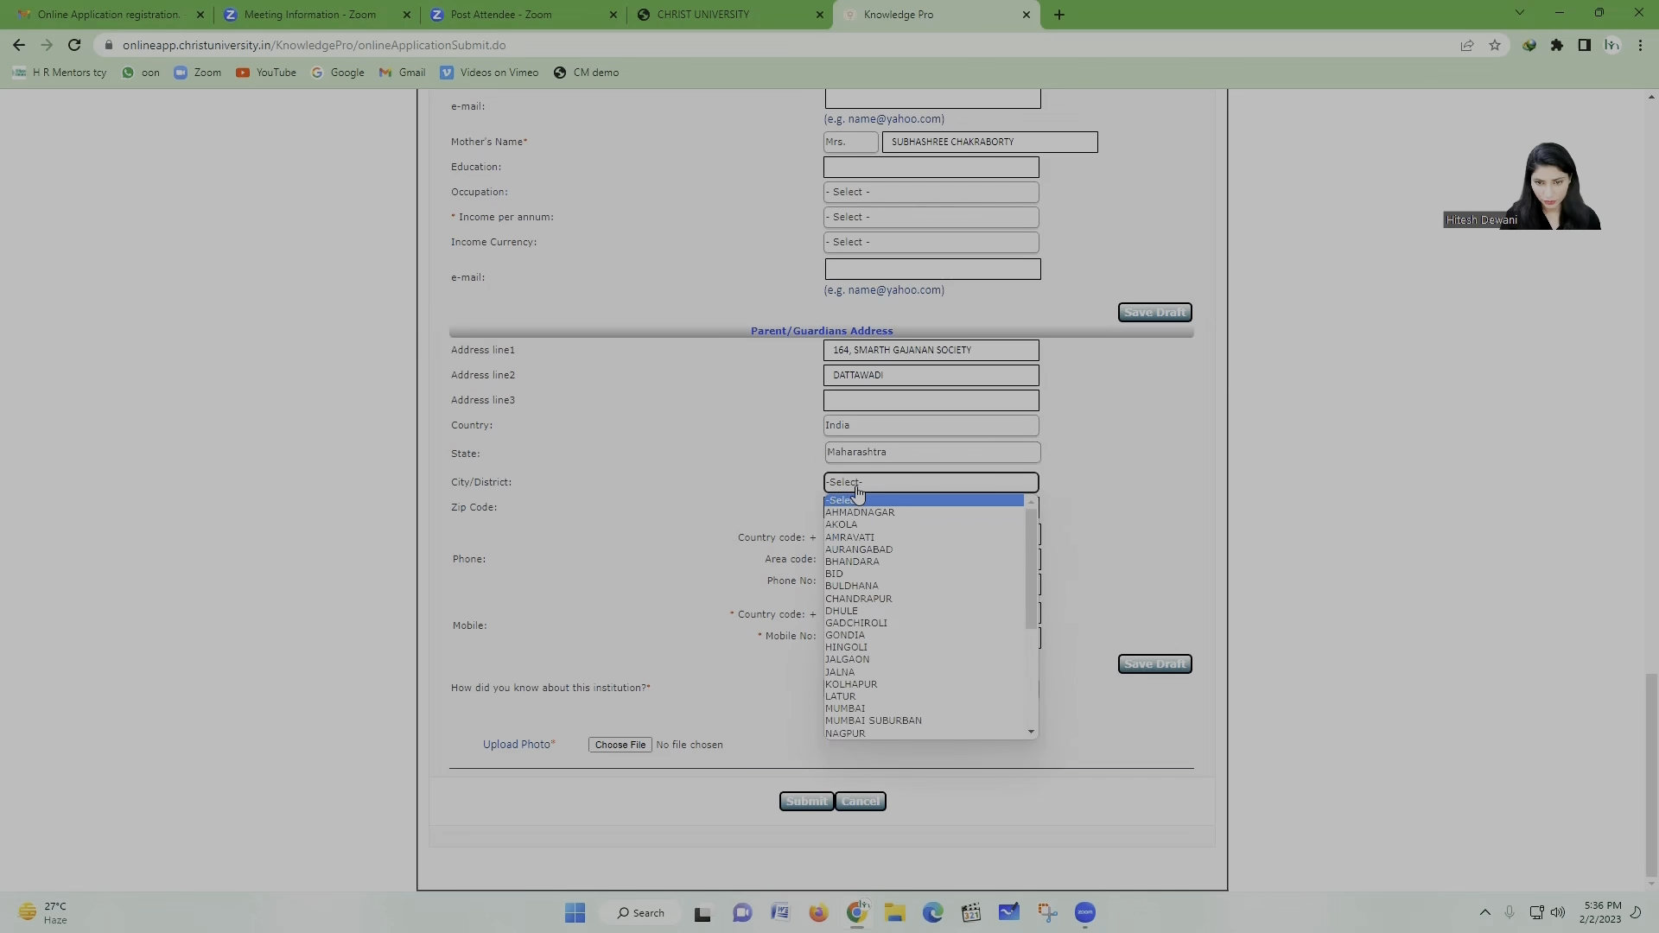
click(887, 736)
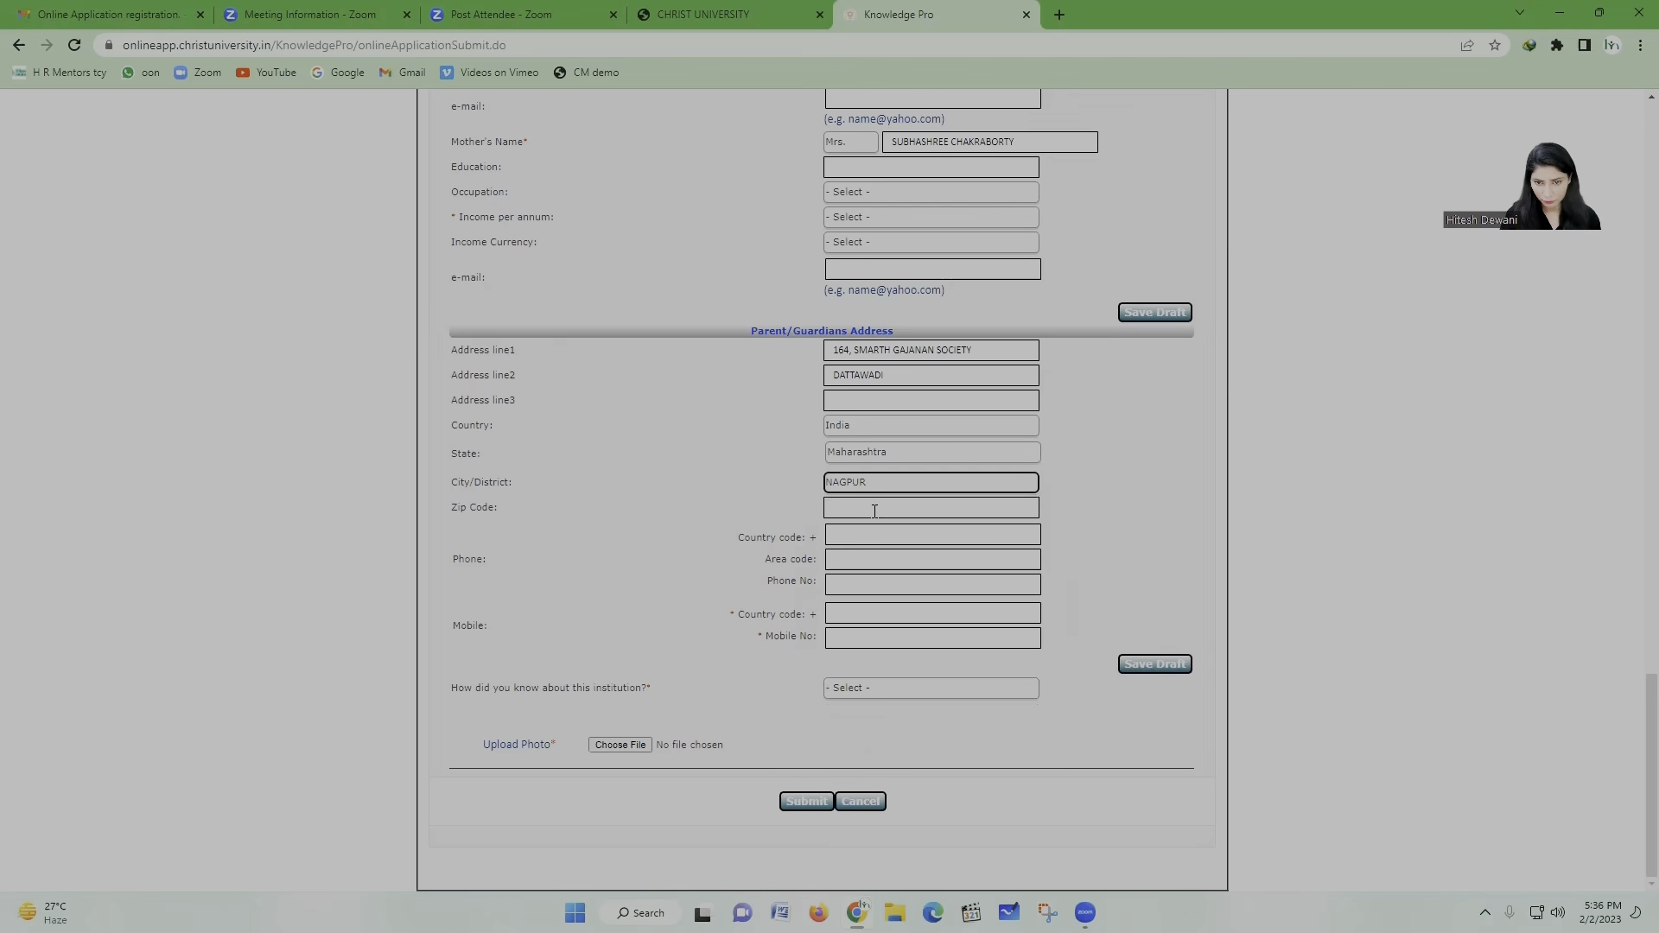
click(876, 509)
text(440025)
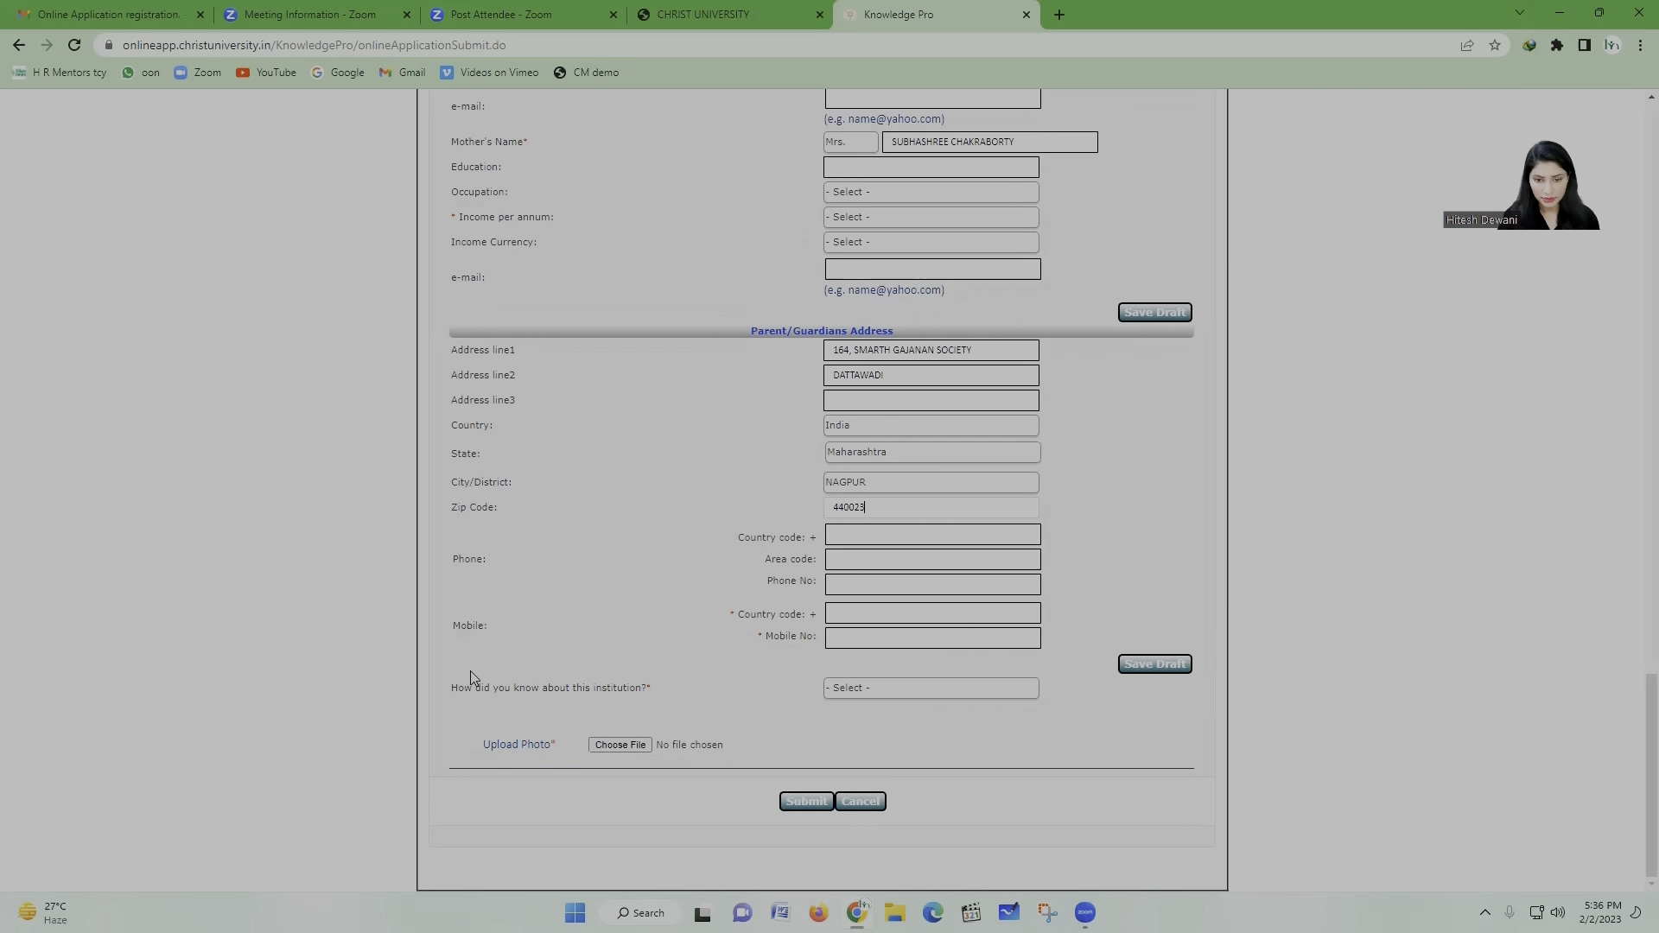
Step: Enter the parent's mobile number with country code 91
click(905, 621)
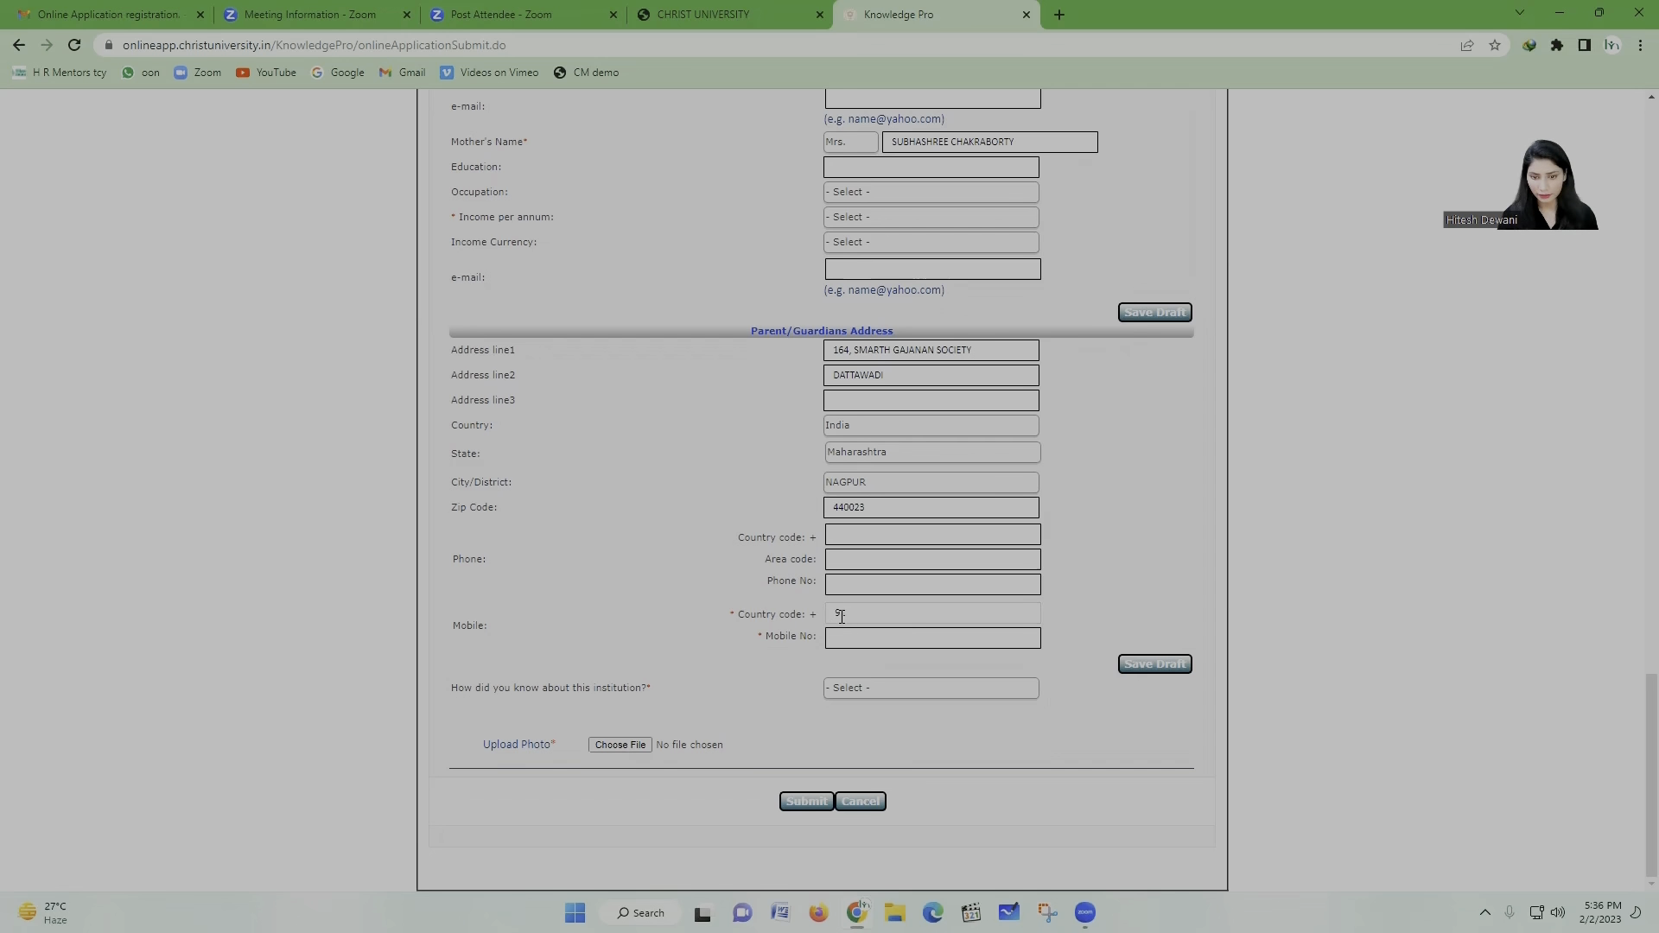
click(848, 641)
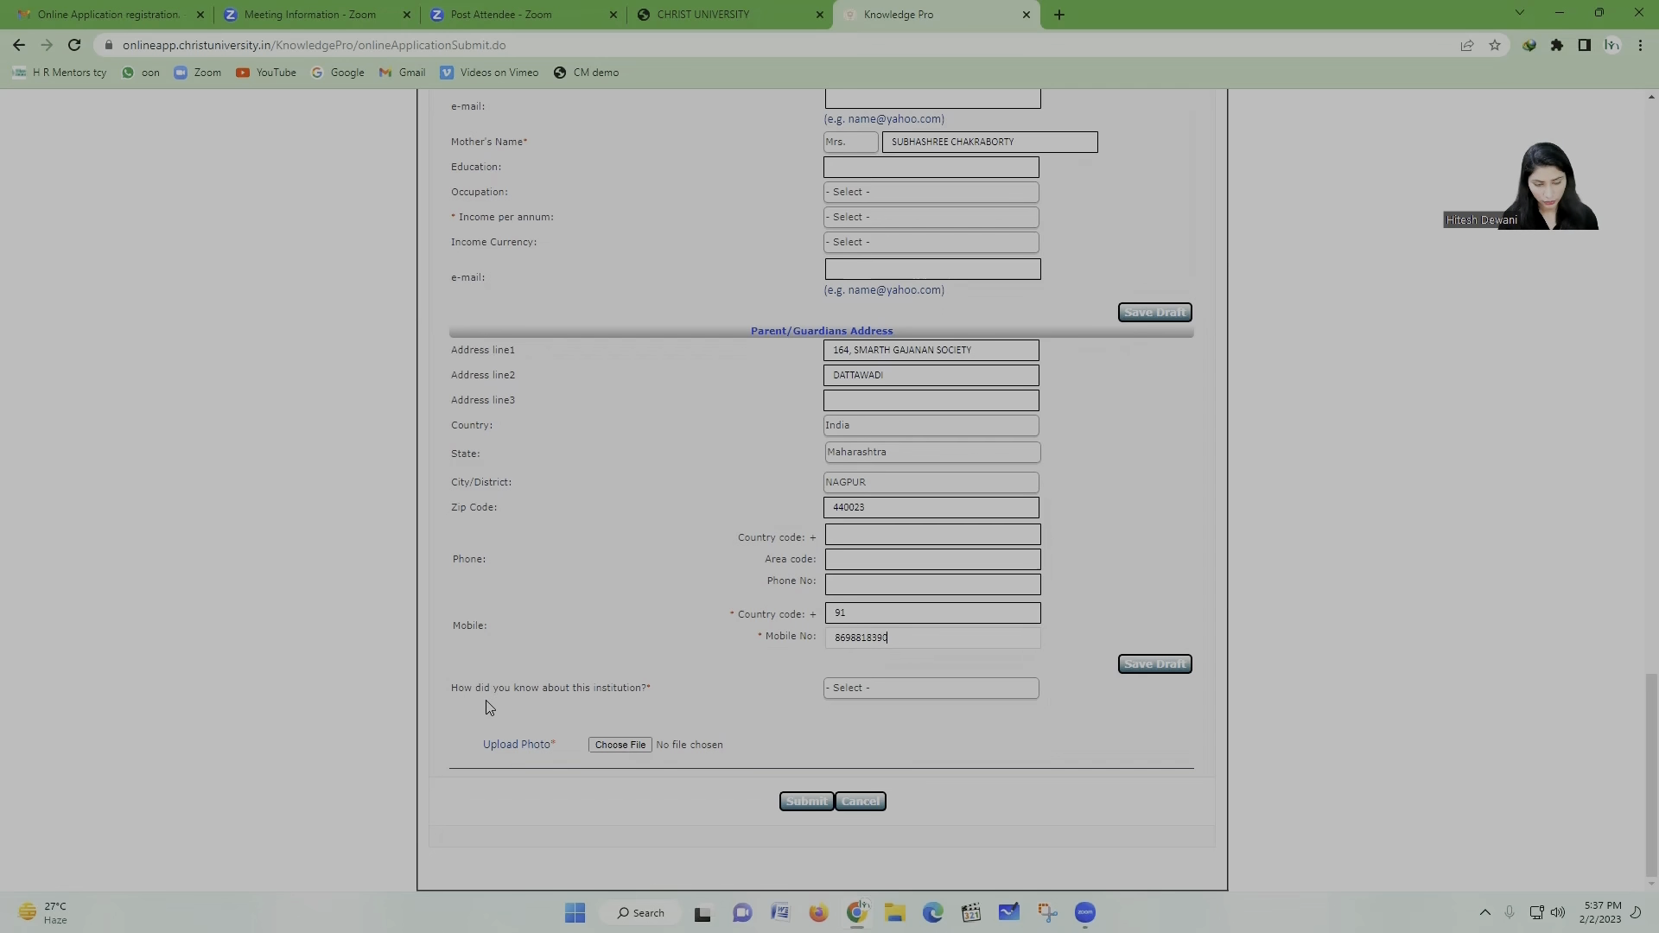
click(966, 696)
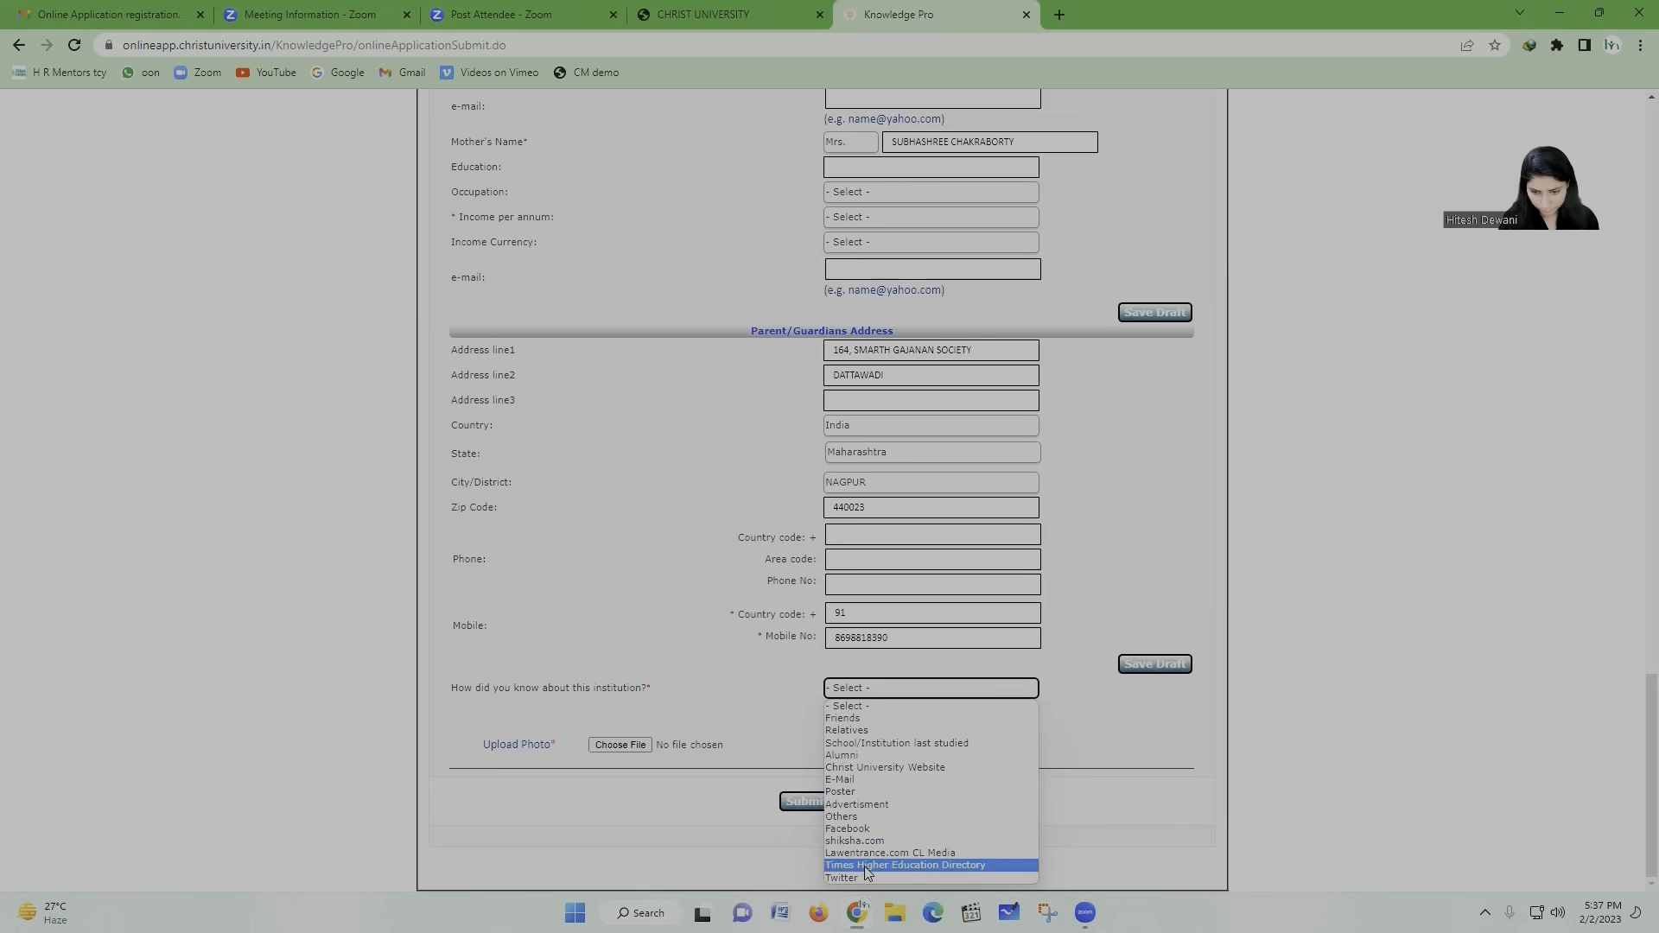
Step: Answer 'How did you know about this institution?' with Advertisment
click(881, 804)
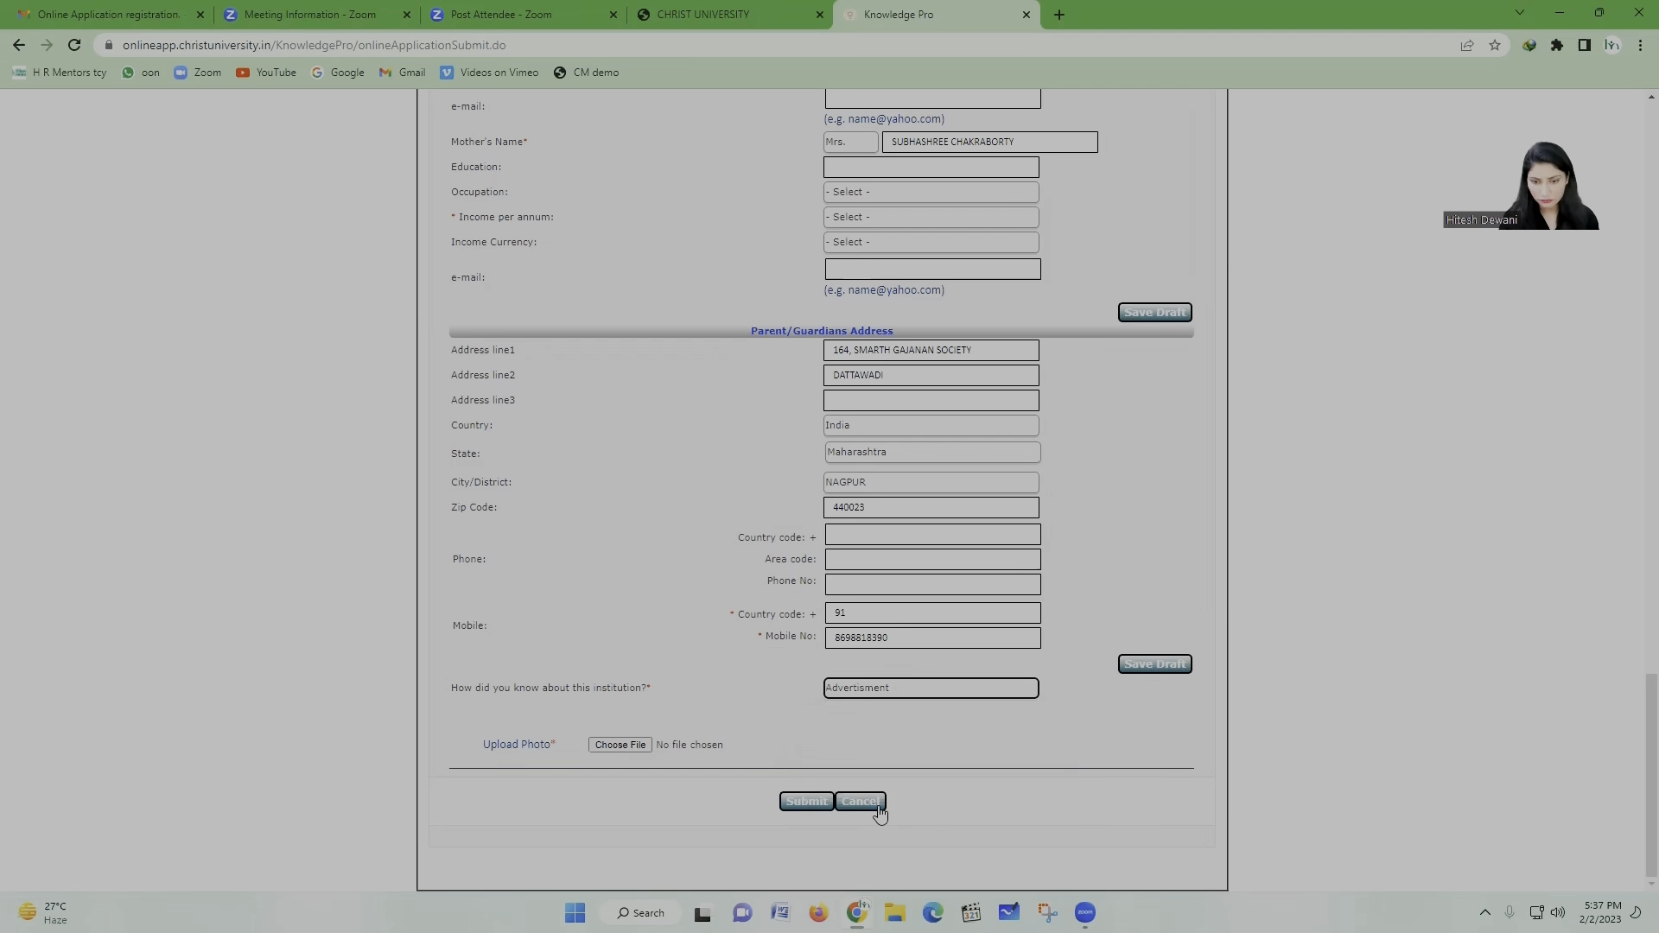
click(984, 694)
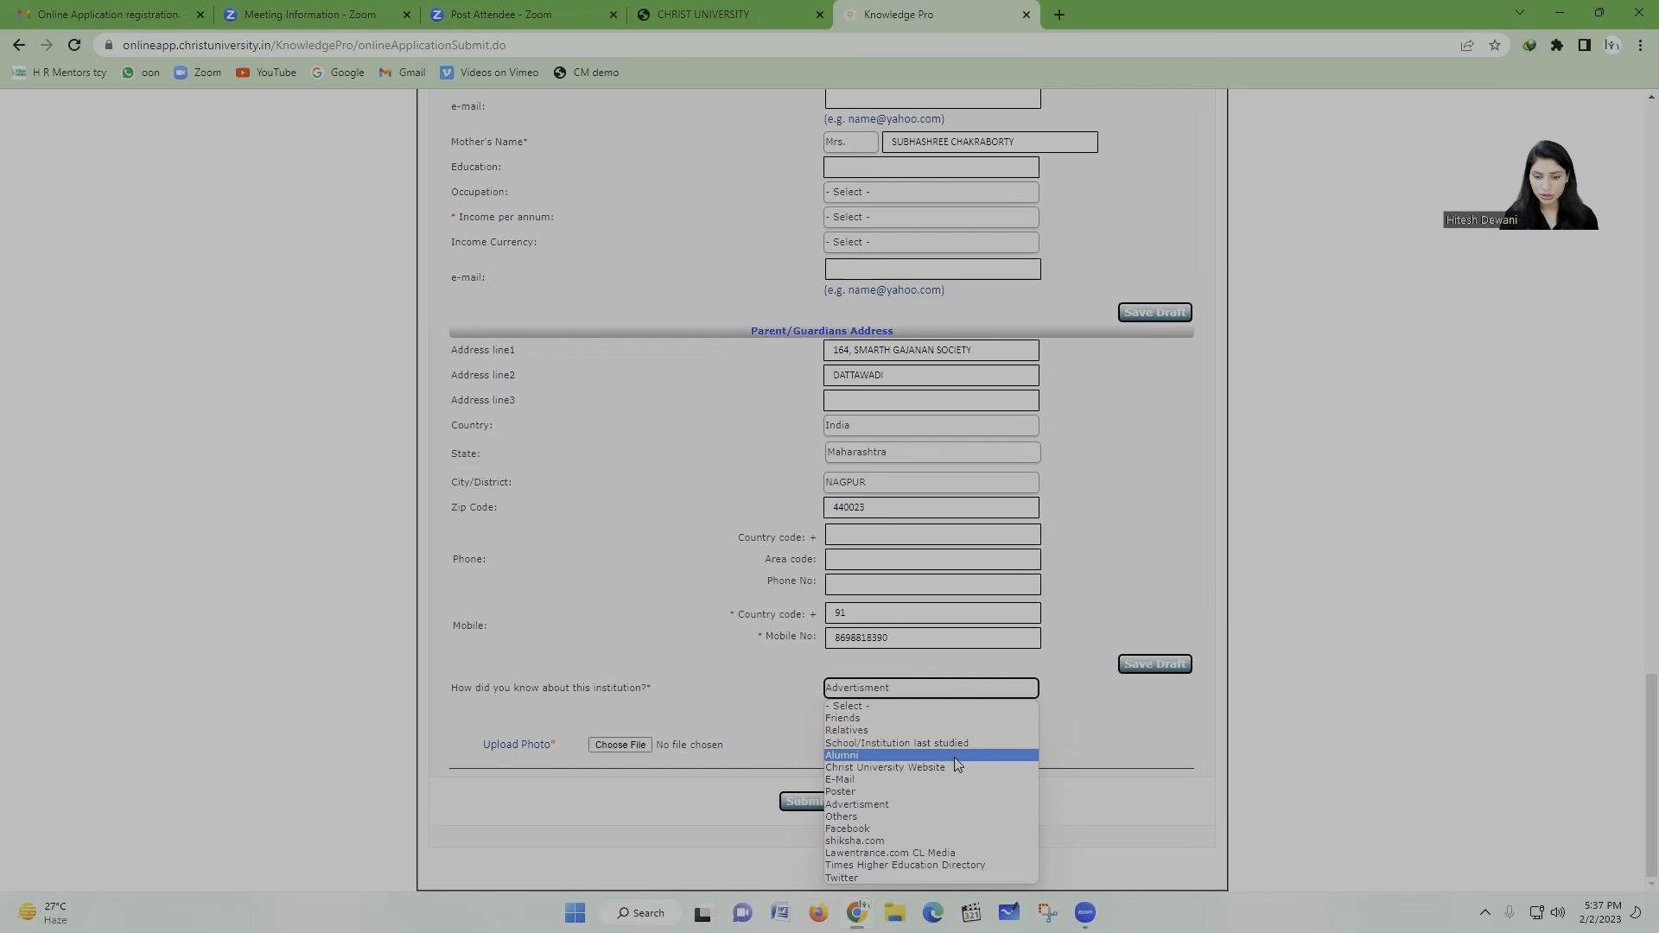
click(869, 807)
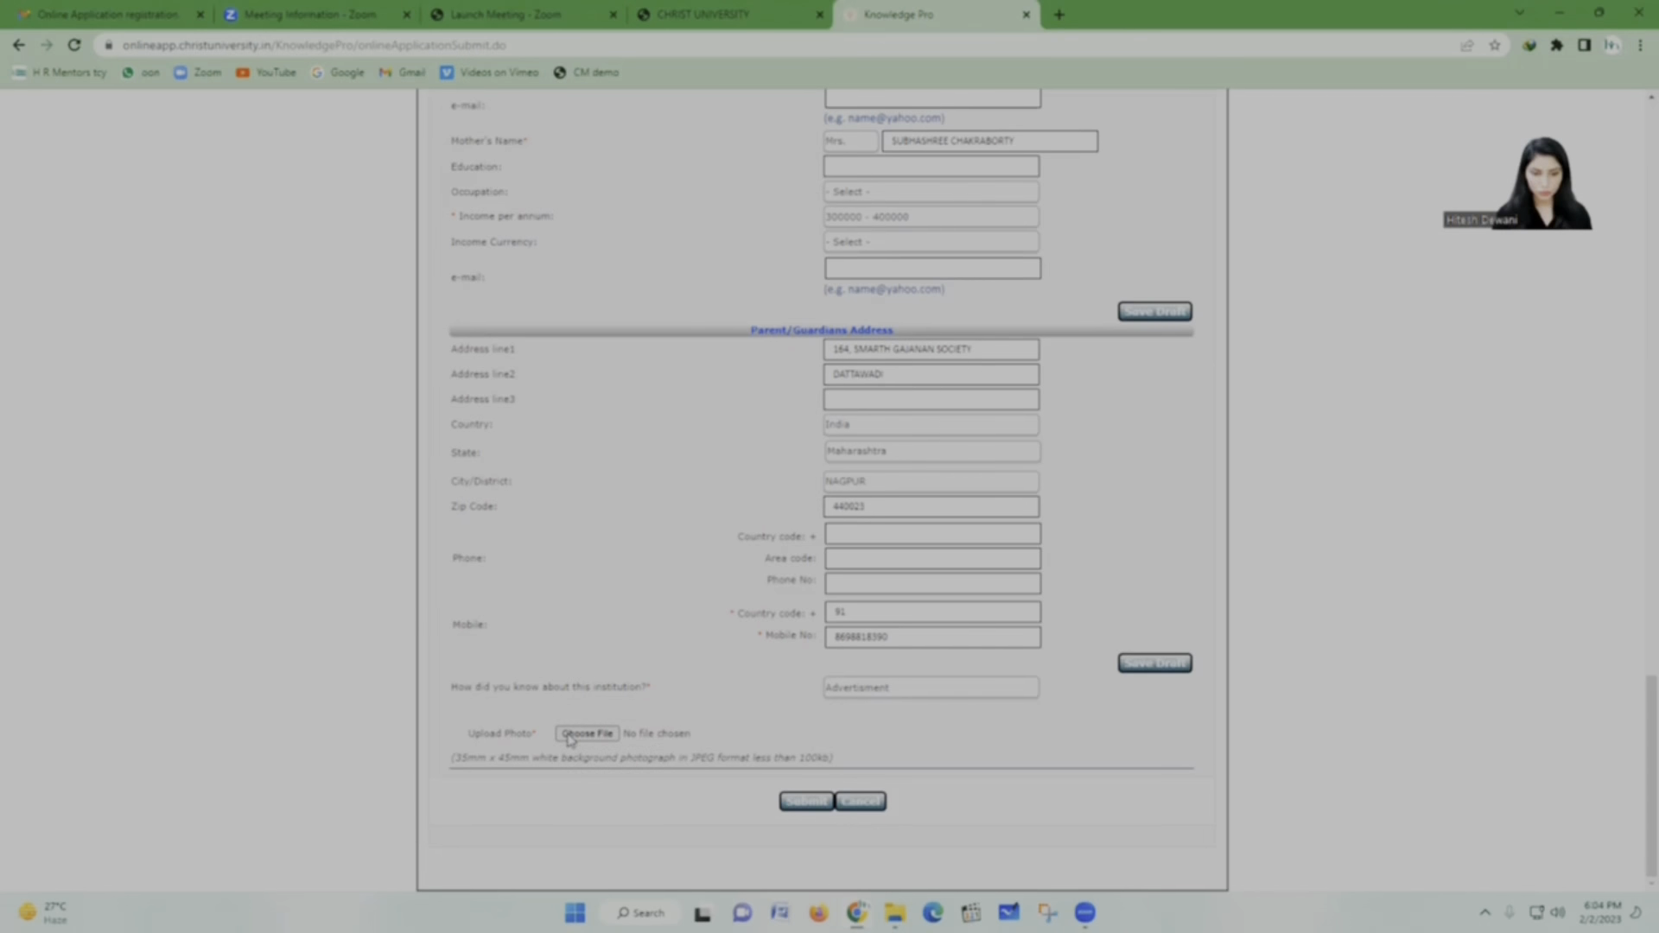
Step: Attach PASSPORT PHOTO.jpg from Downloads as the applicant photo and submit the form
click(587, 733)
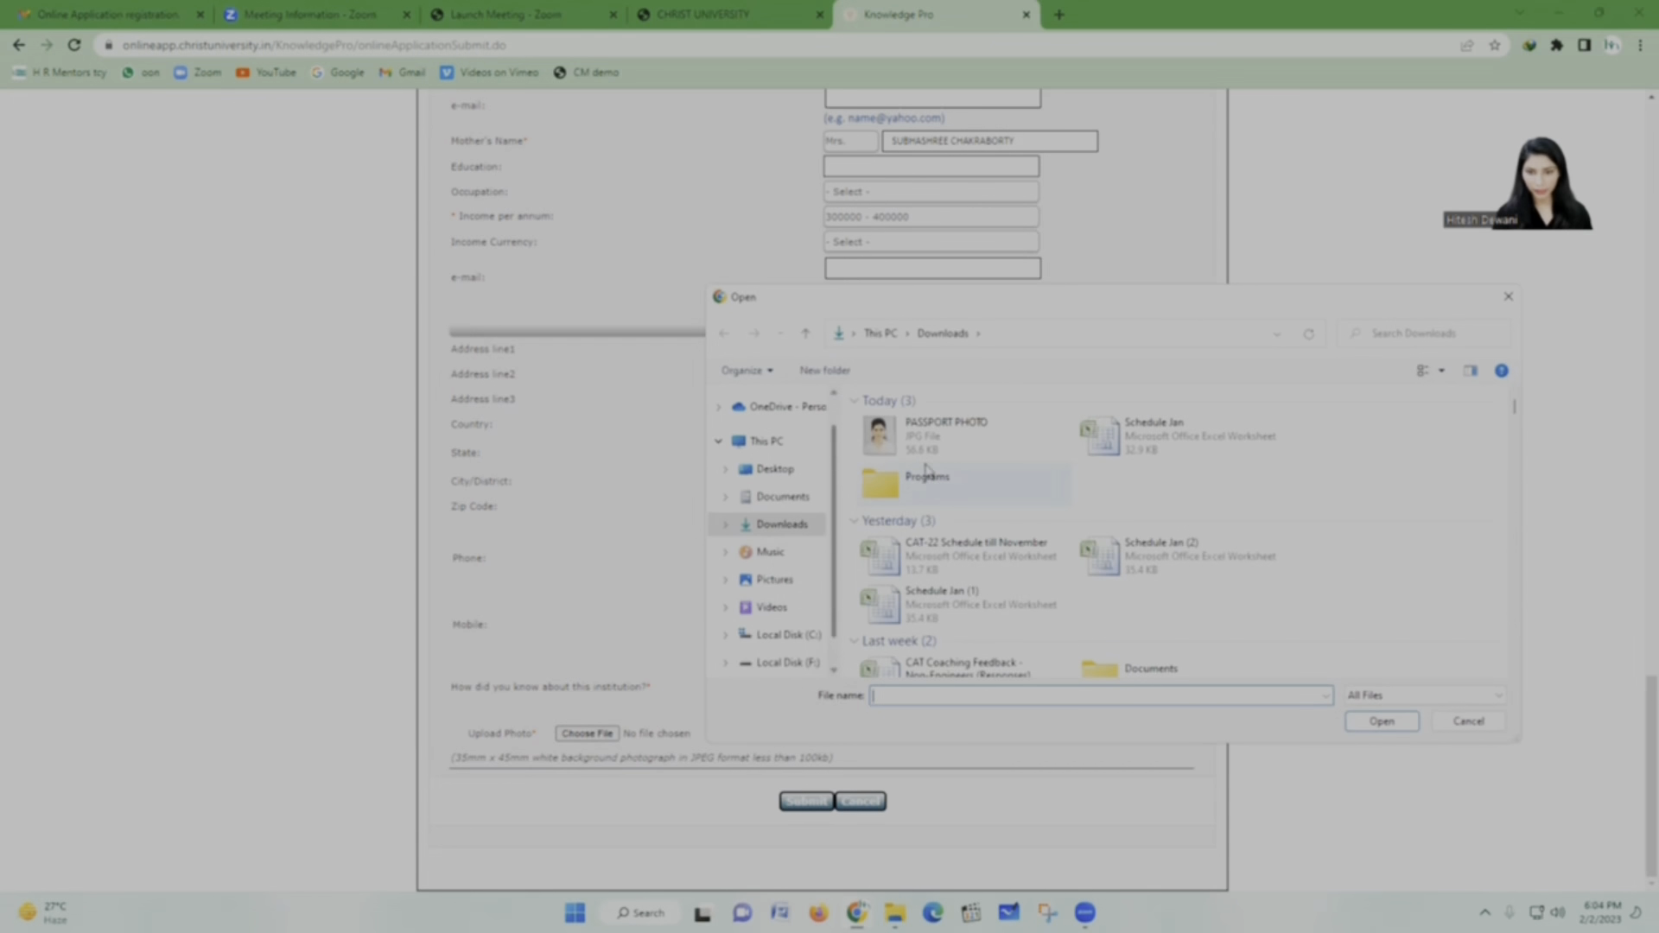
click(926, 445)
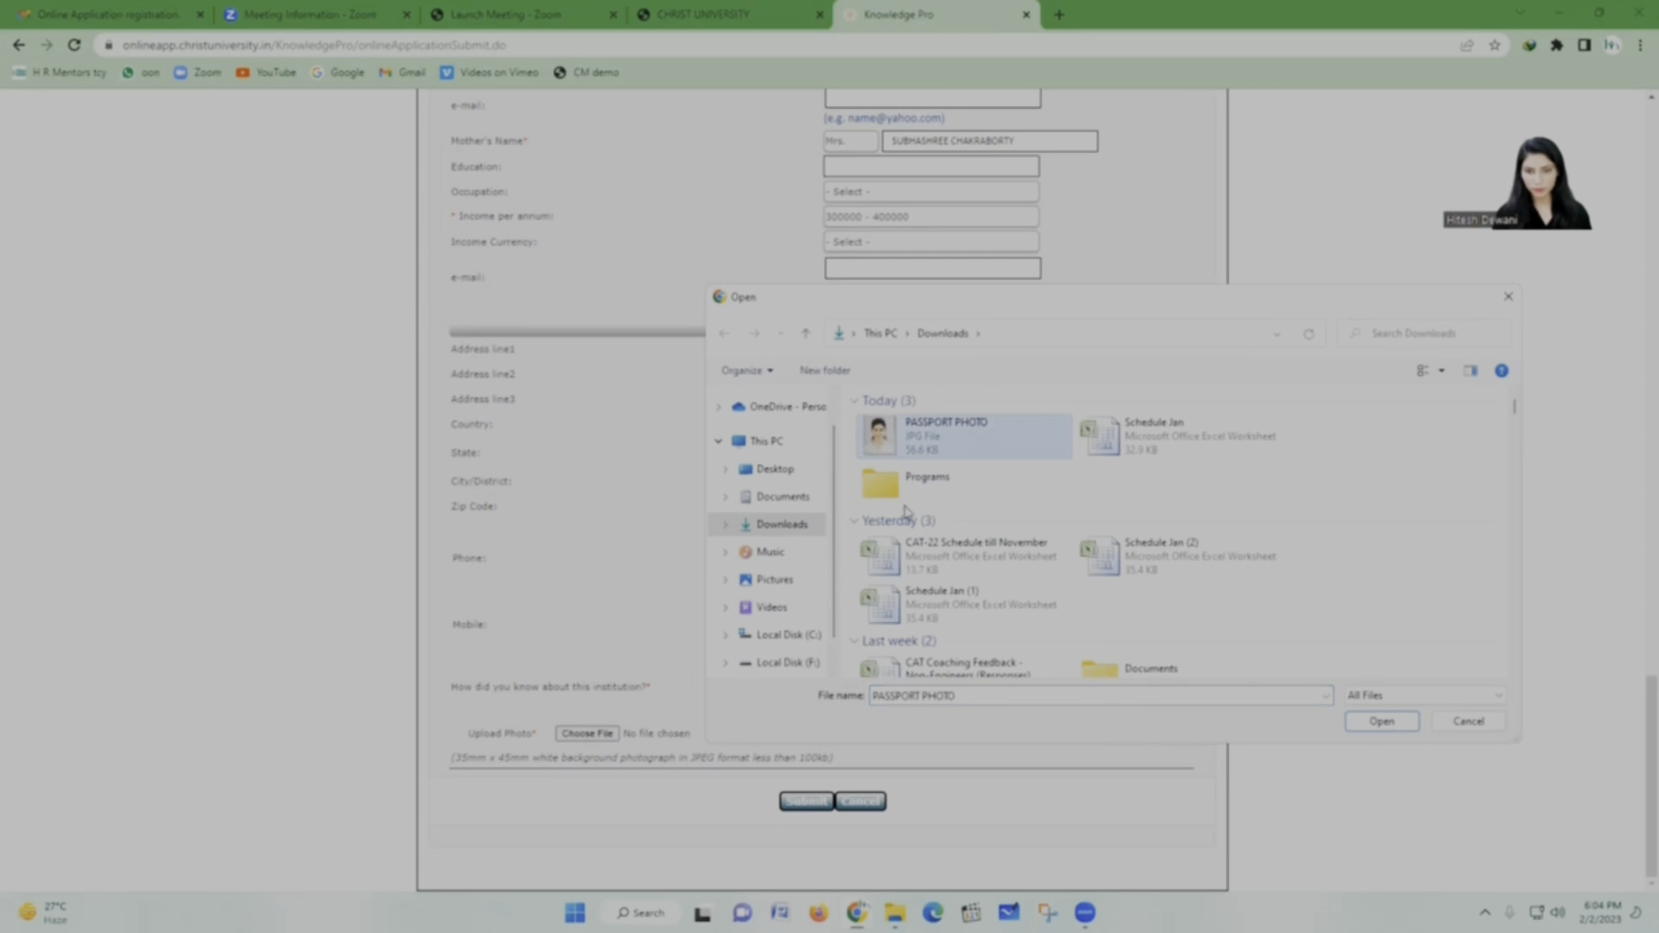
click(1380, 722)
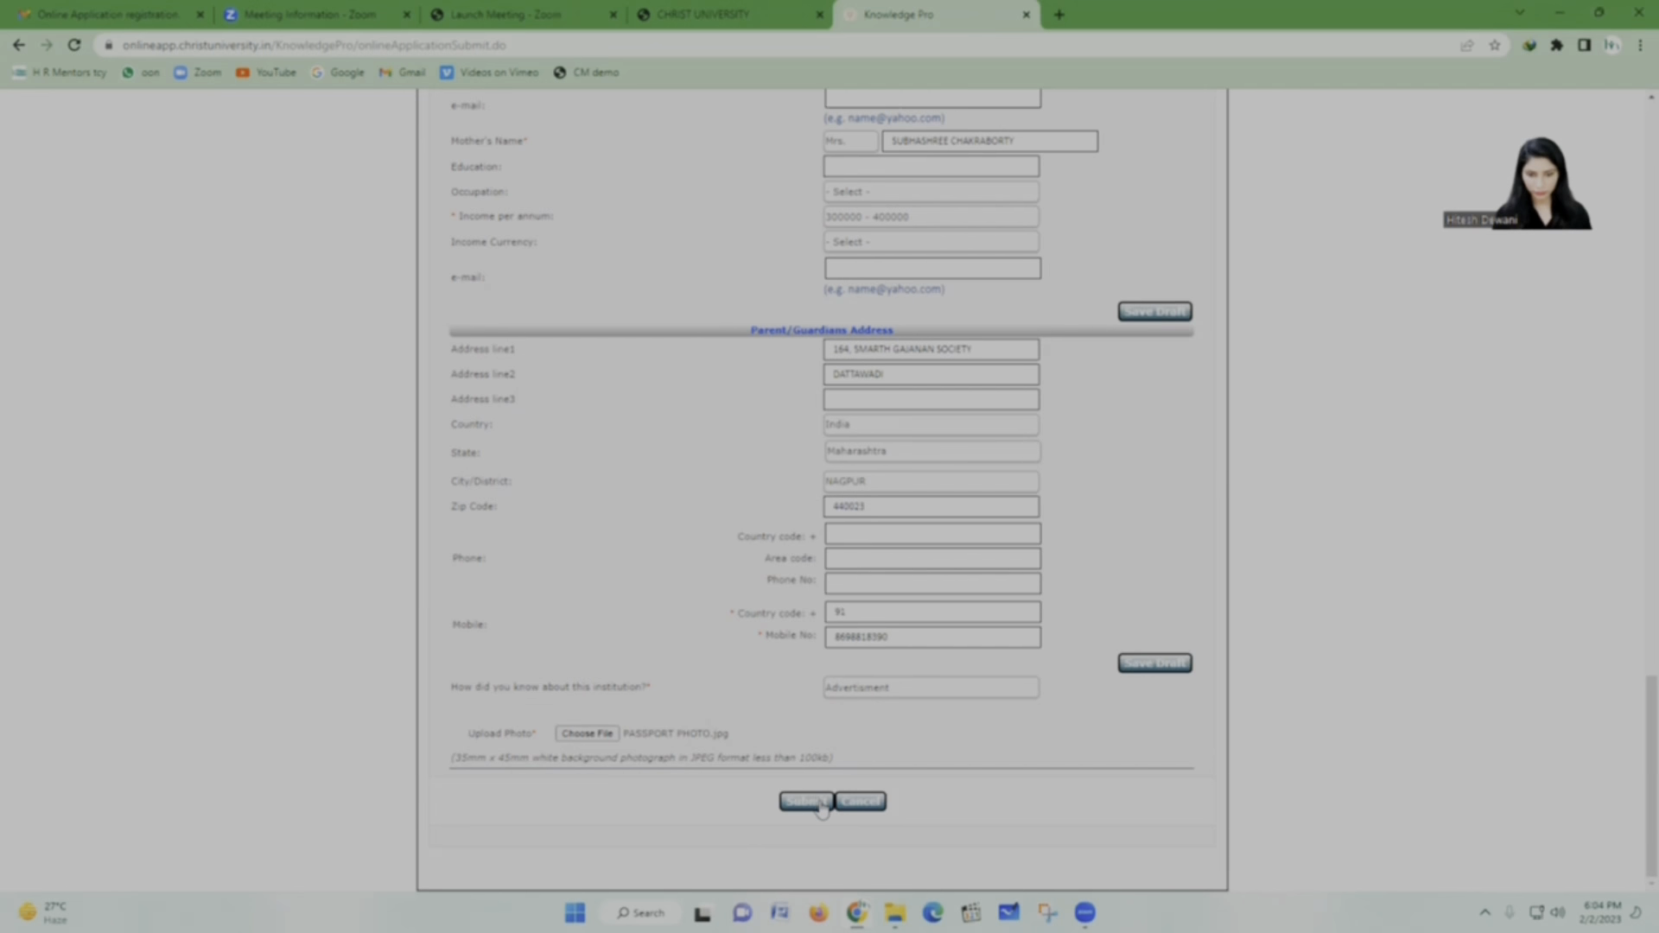
click(820, 802)
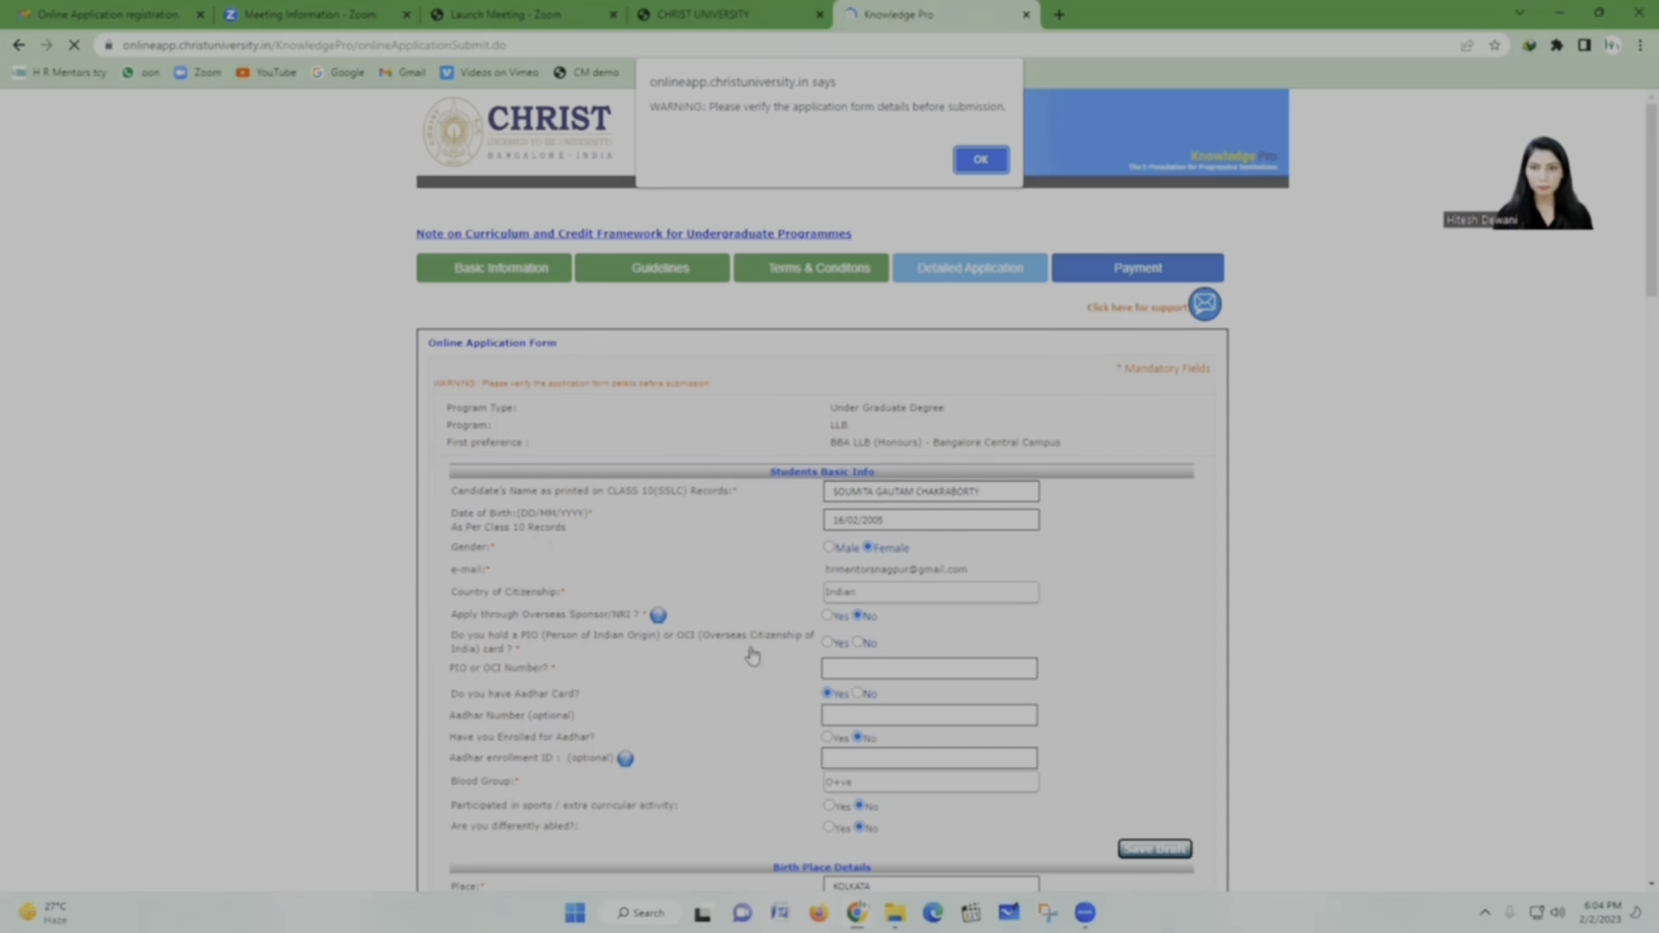
Step: Acknowledge the verify-details warning, check the uploaded photo, and resubmit the application
click(993, 168)
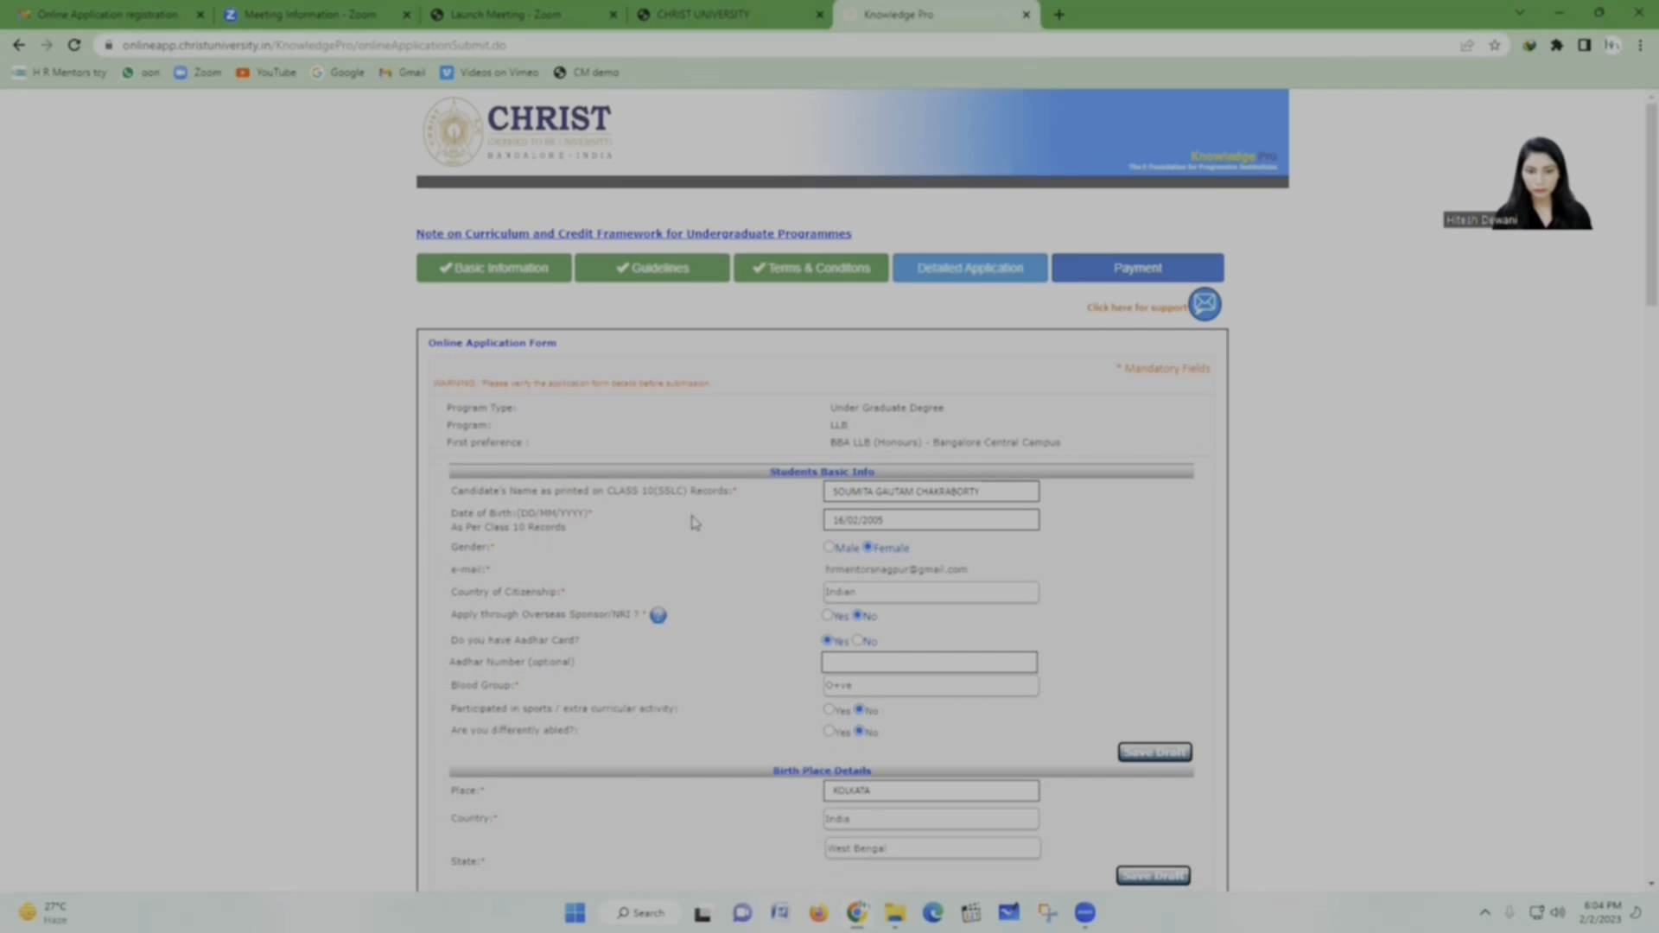
scroll(612, 531, down, 2)
scroll(612, 532, down, 7)
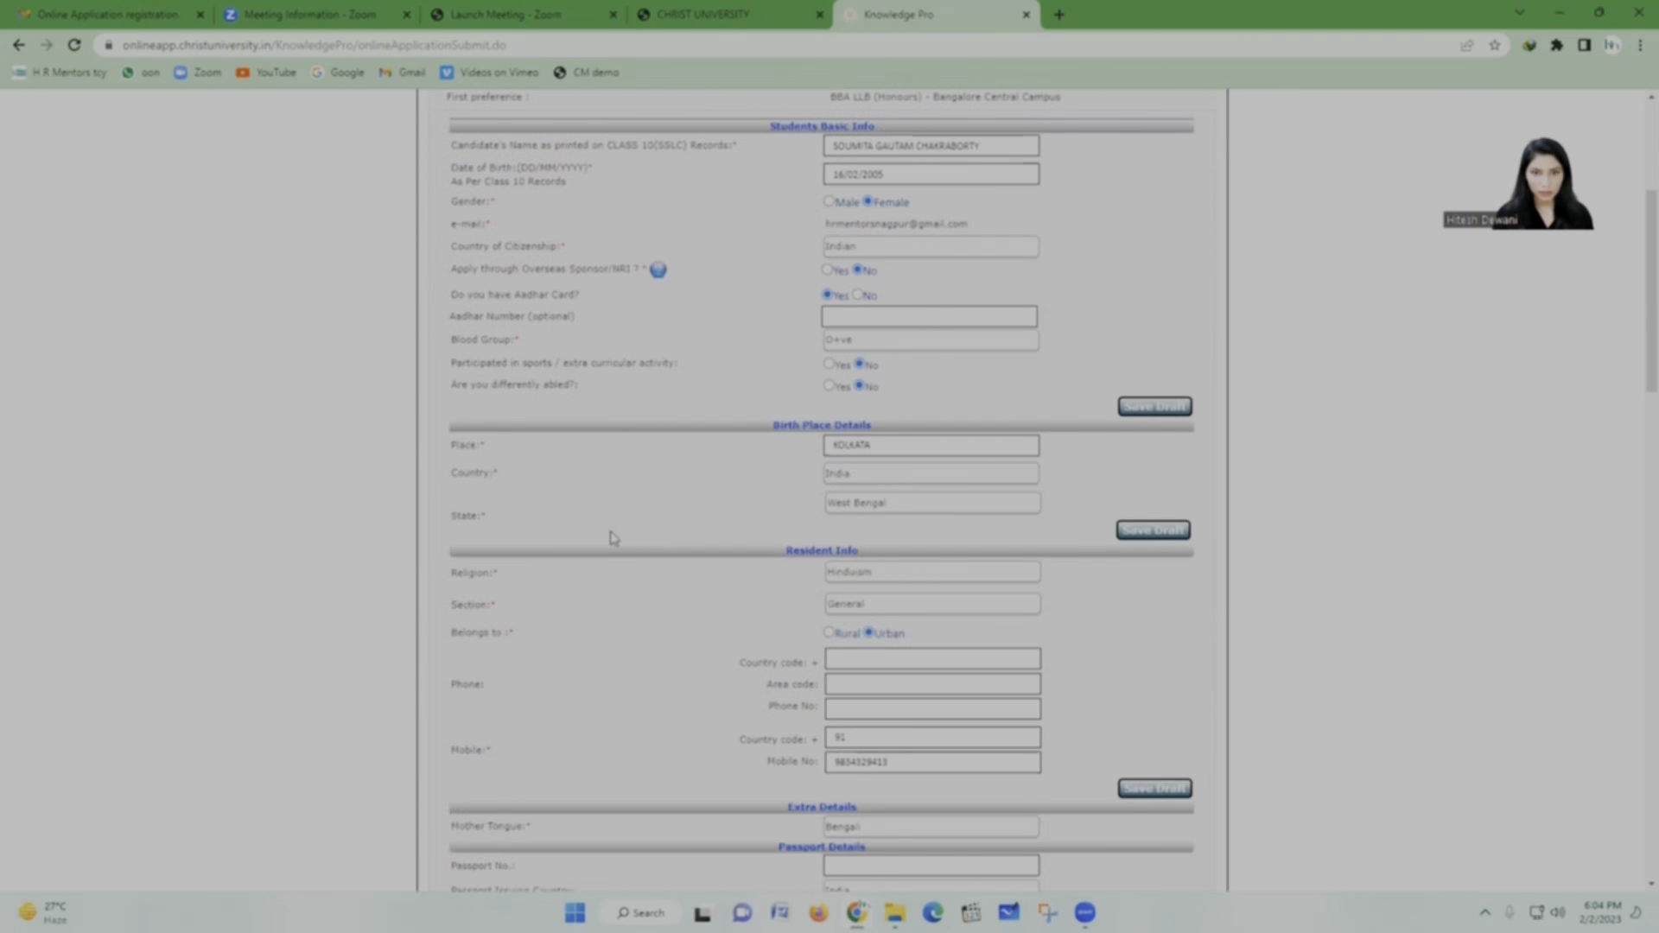
scroll(611, 537, down, 20)
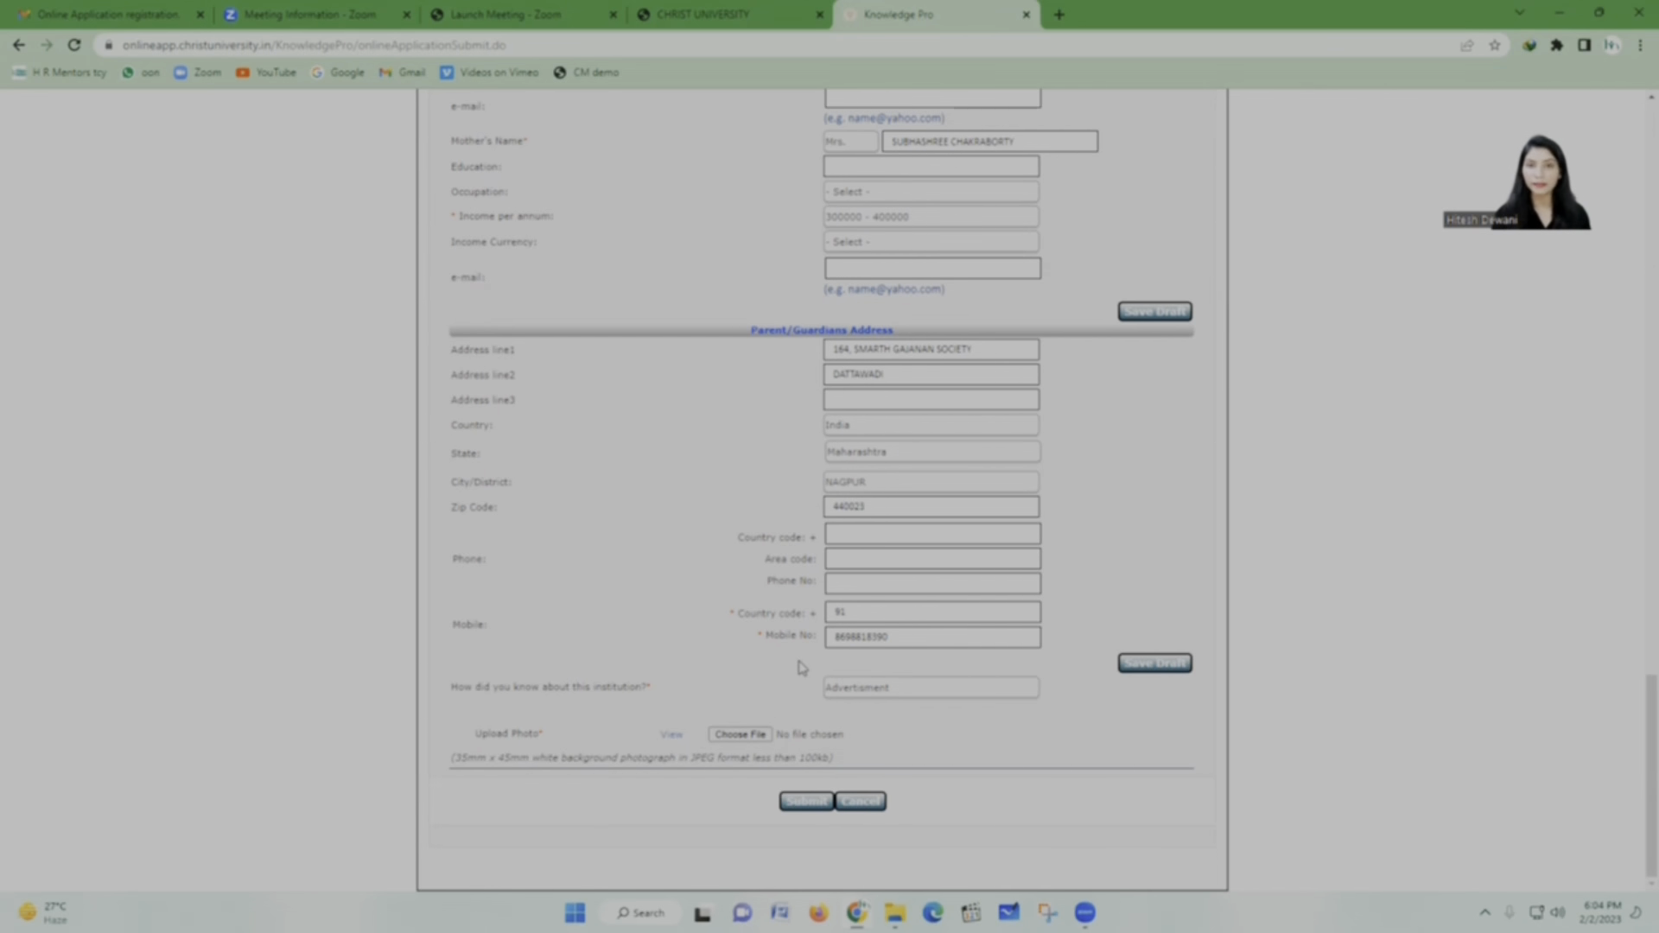
click(676, 736)
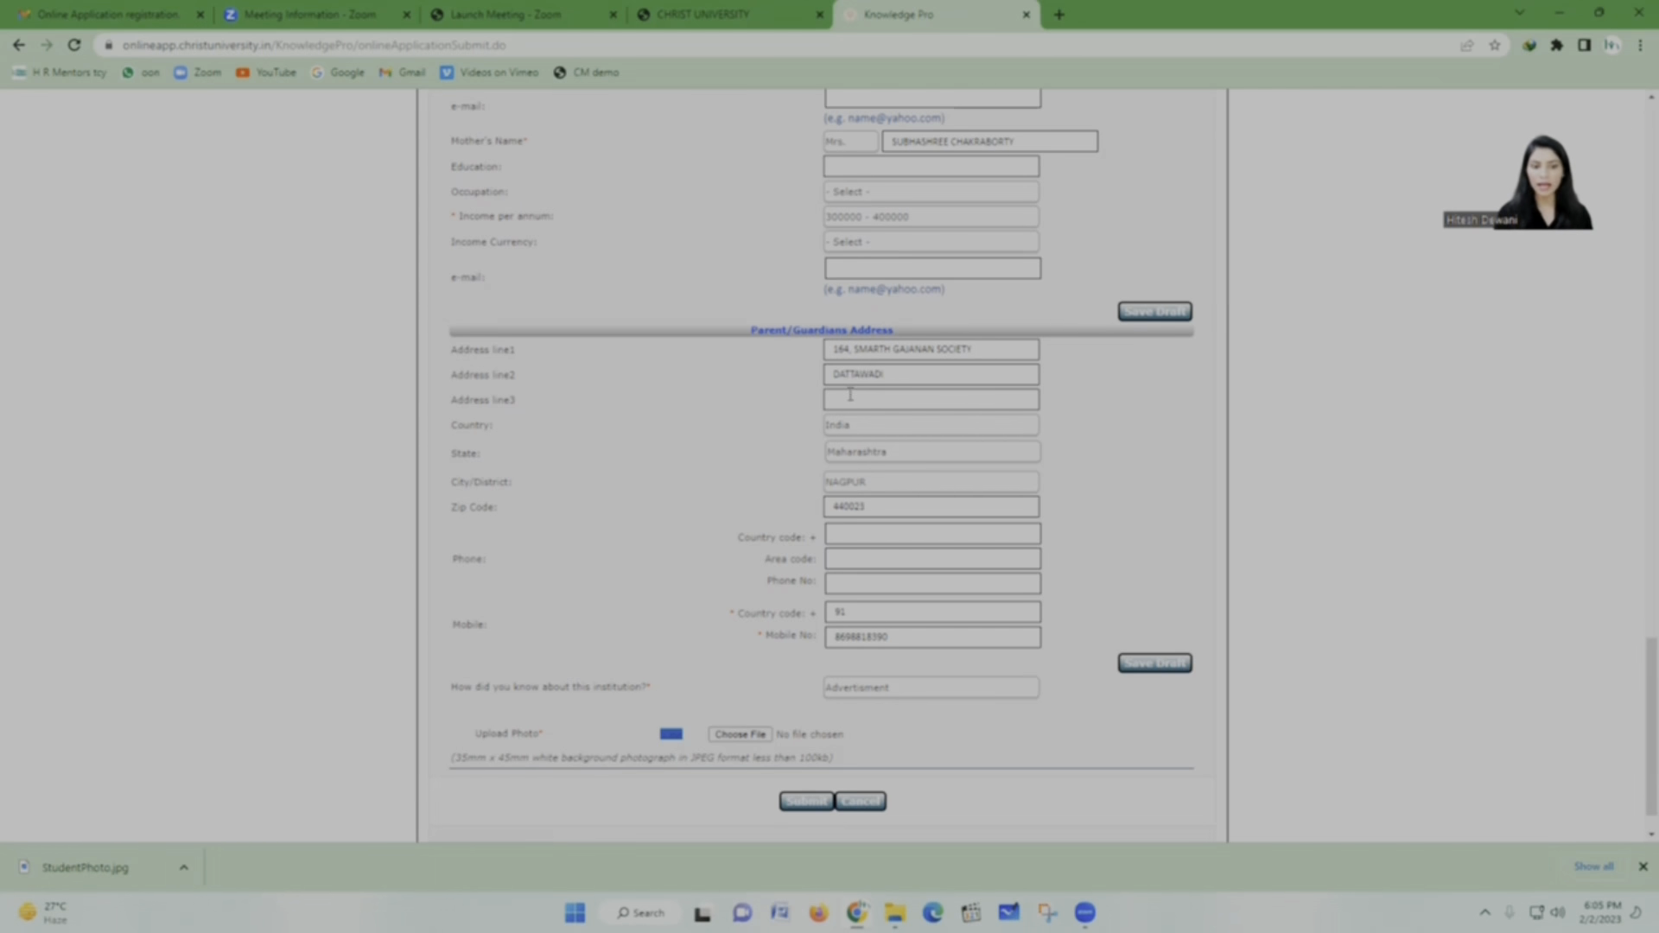
click(828, 806)
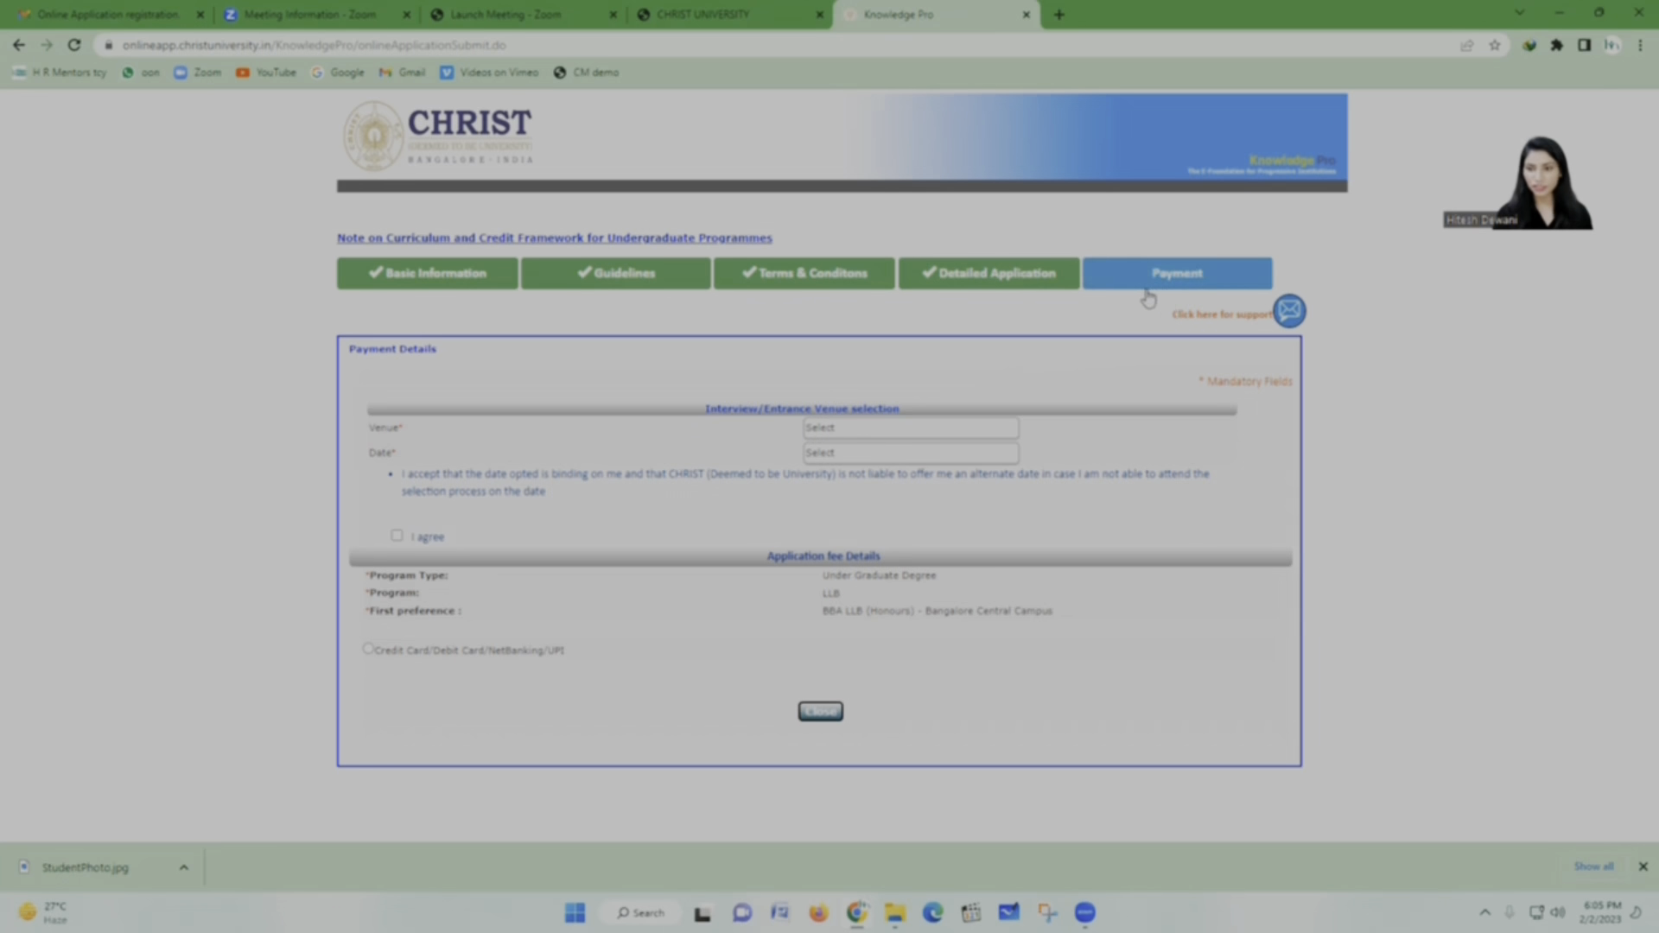
Step: Choose venue Online Selection Process and date 14/04/2023, and accept the binding-date agreement
click(908, 429)
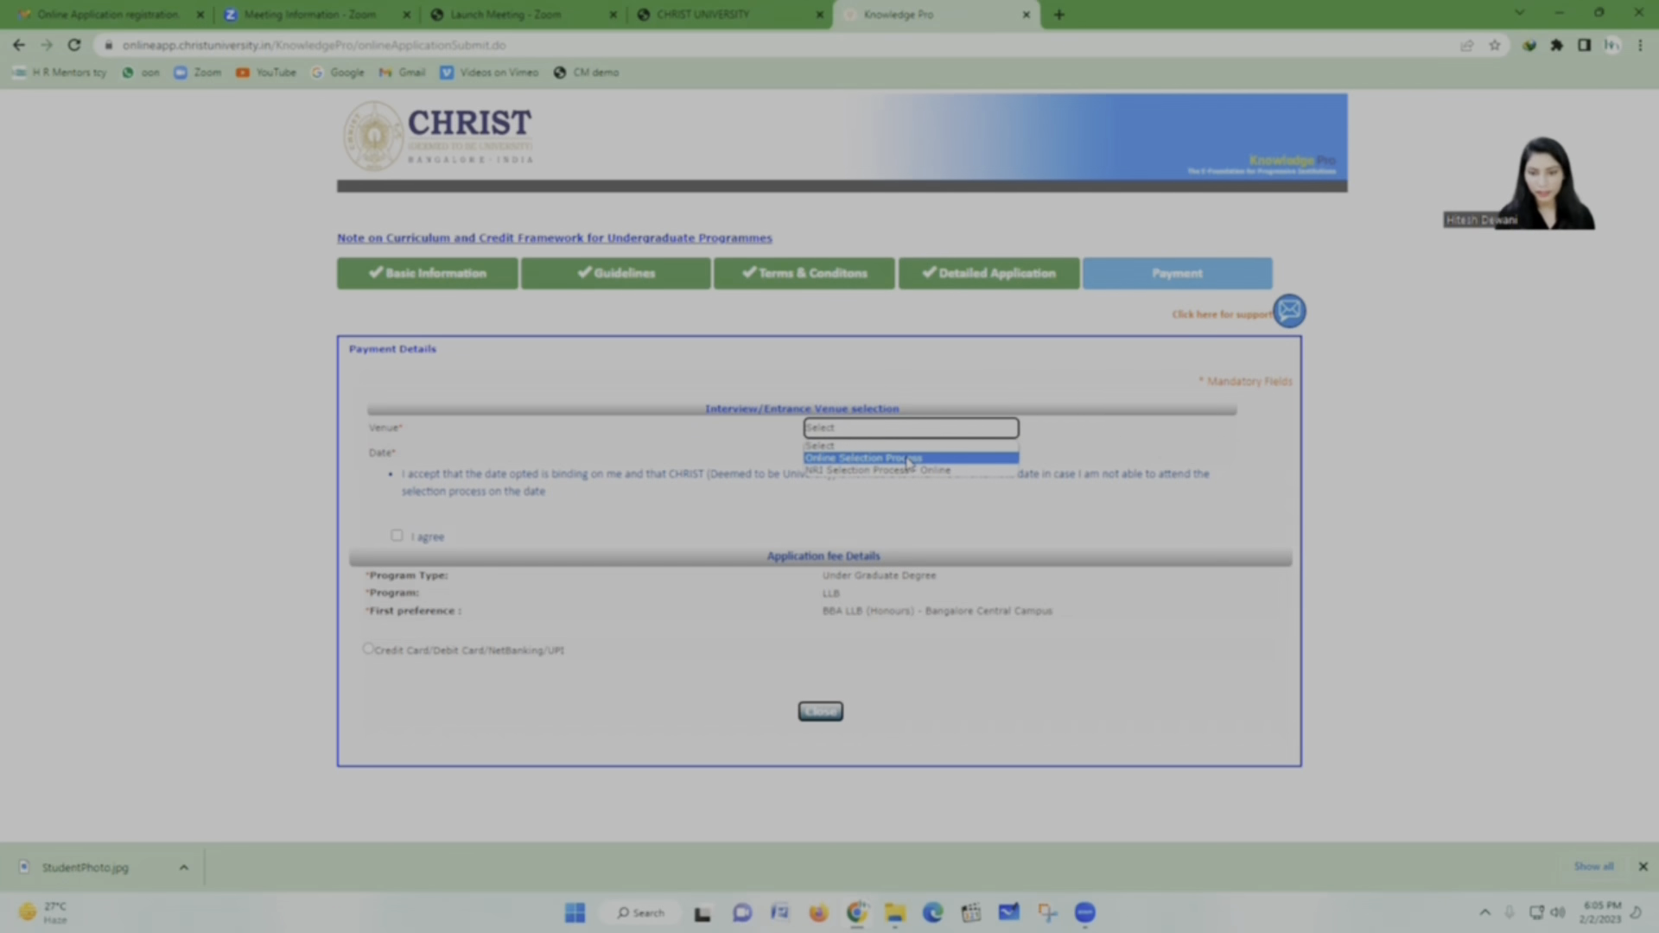
click(908, 458)
click(854, 454)
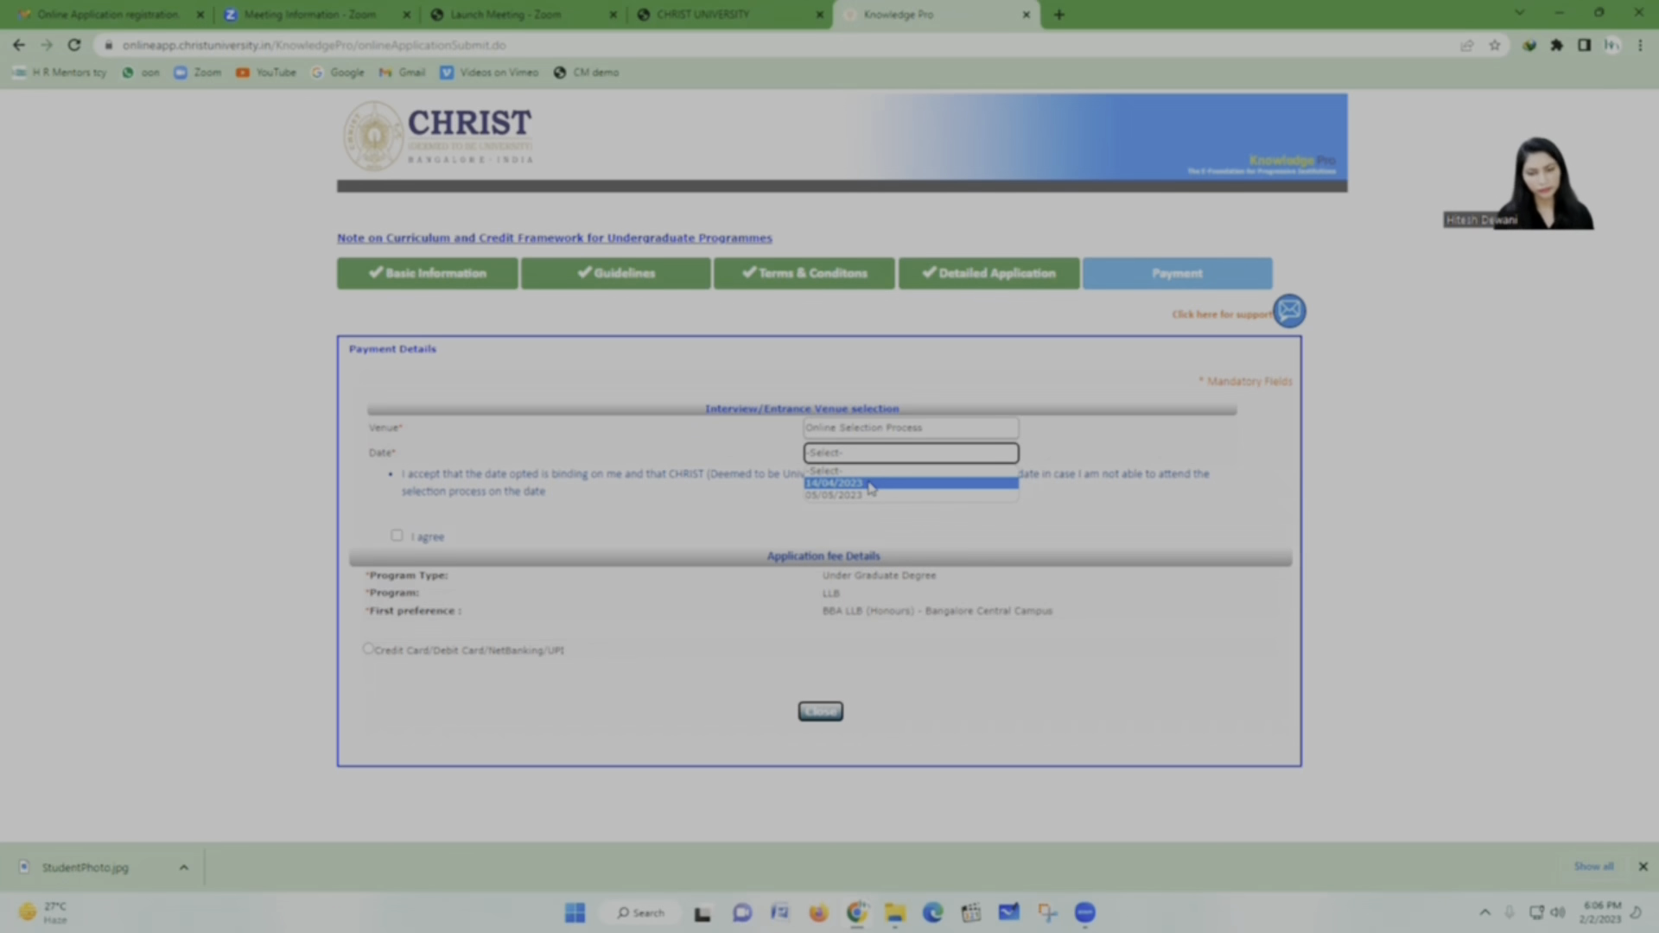
click(870, 485)
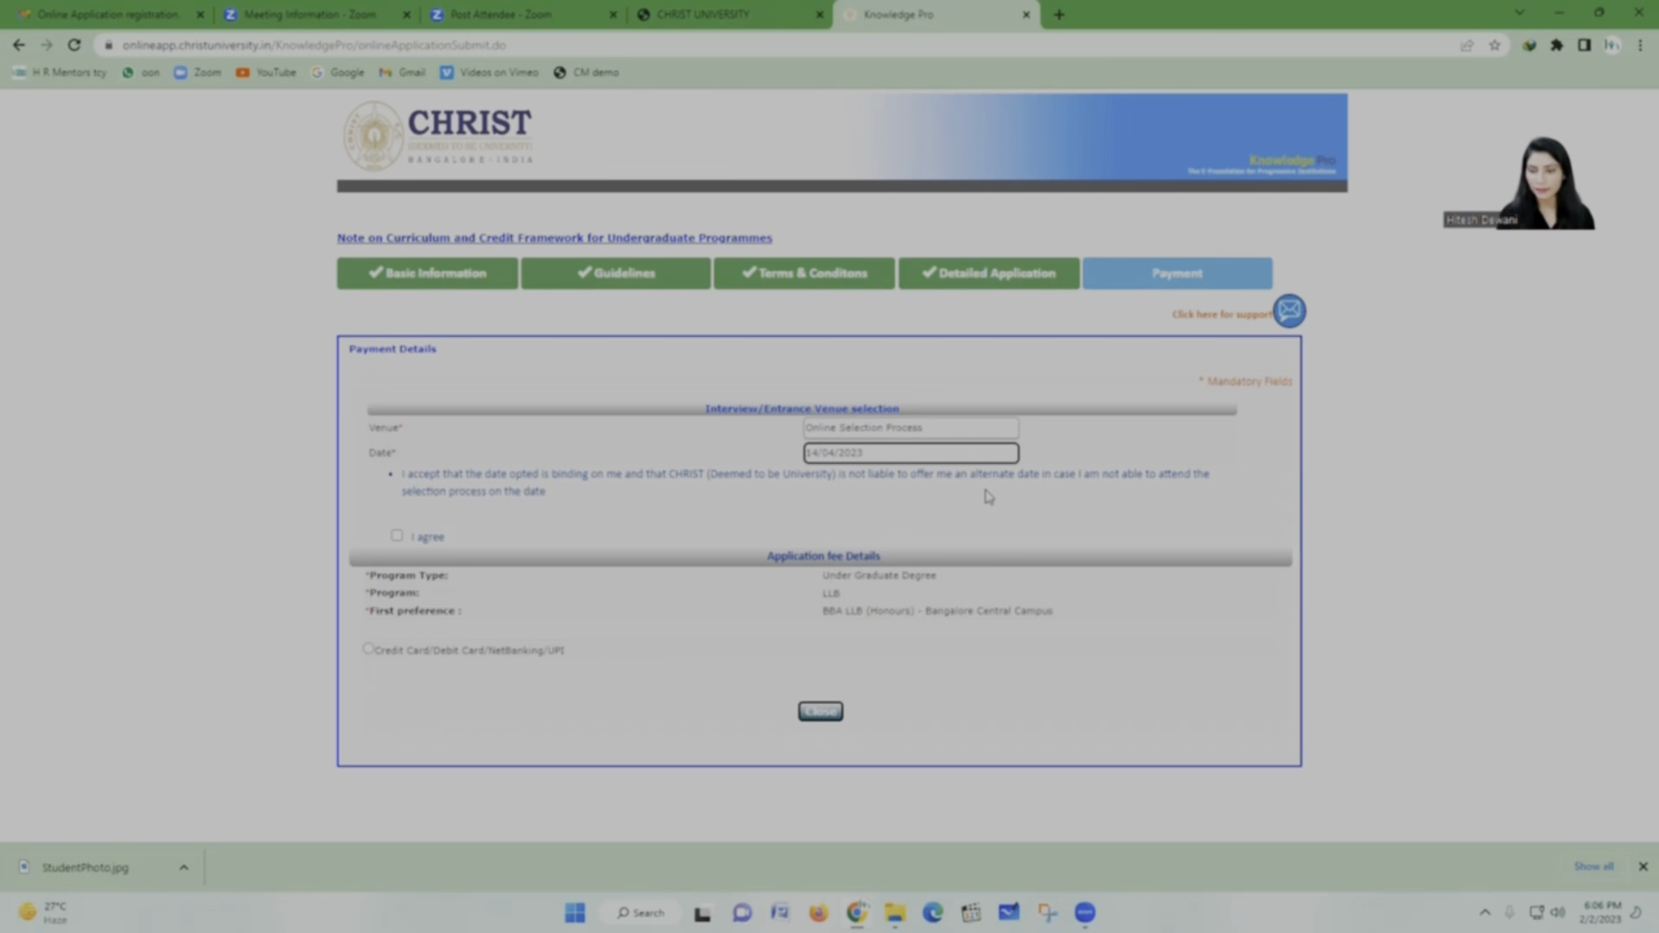
click(397, 539)
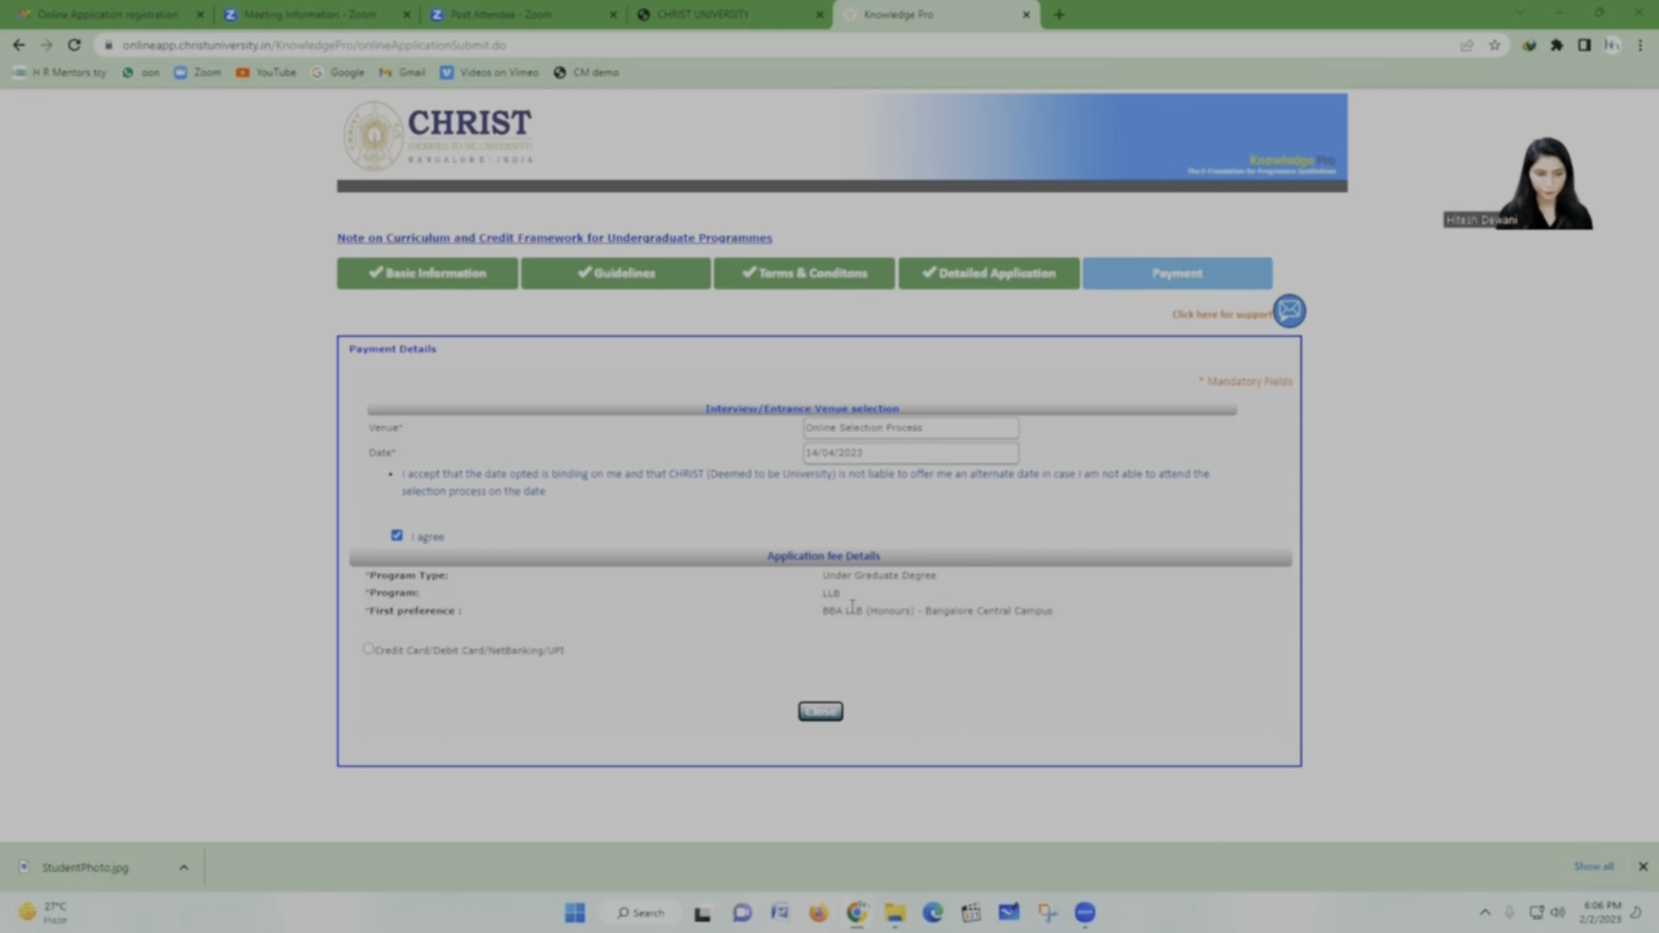
Step: Choose Credit Card/Debit Card/NetBanking/UPI payment, accept its terms, and proceed to Pay Online
click(369, 649)
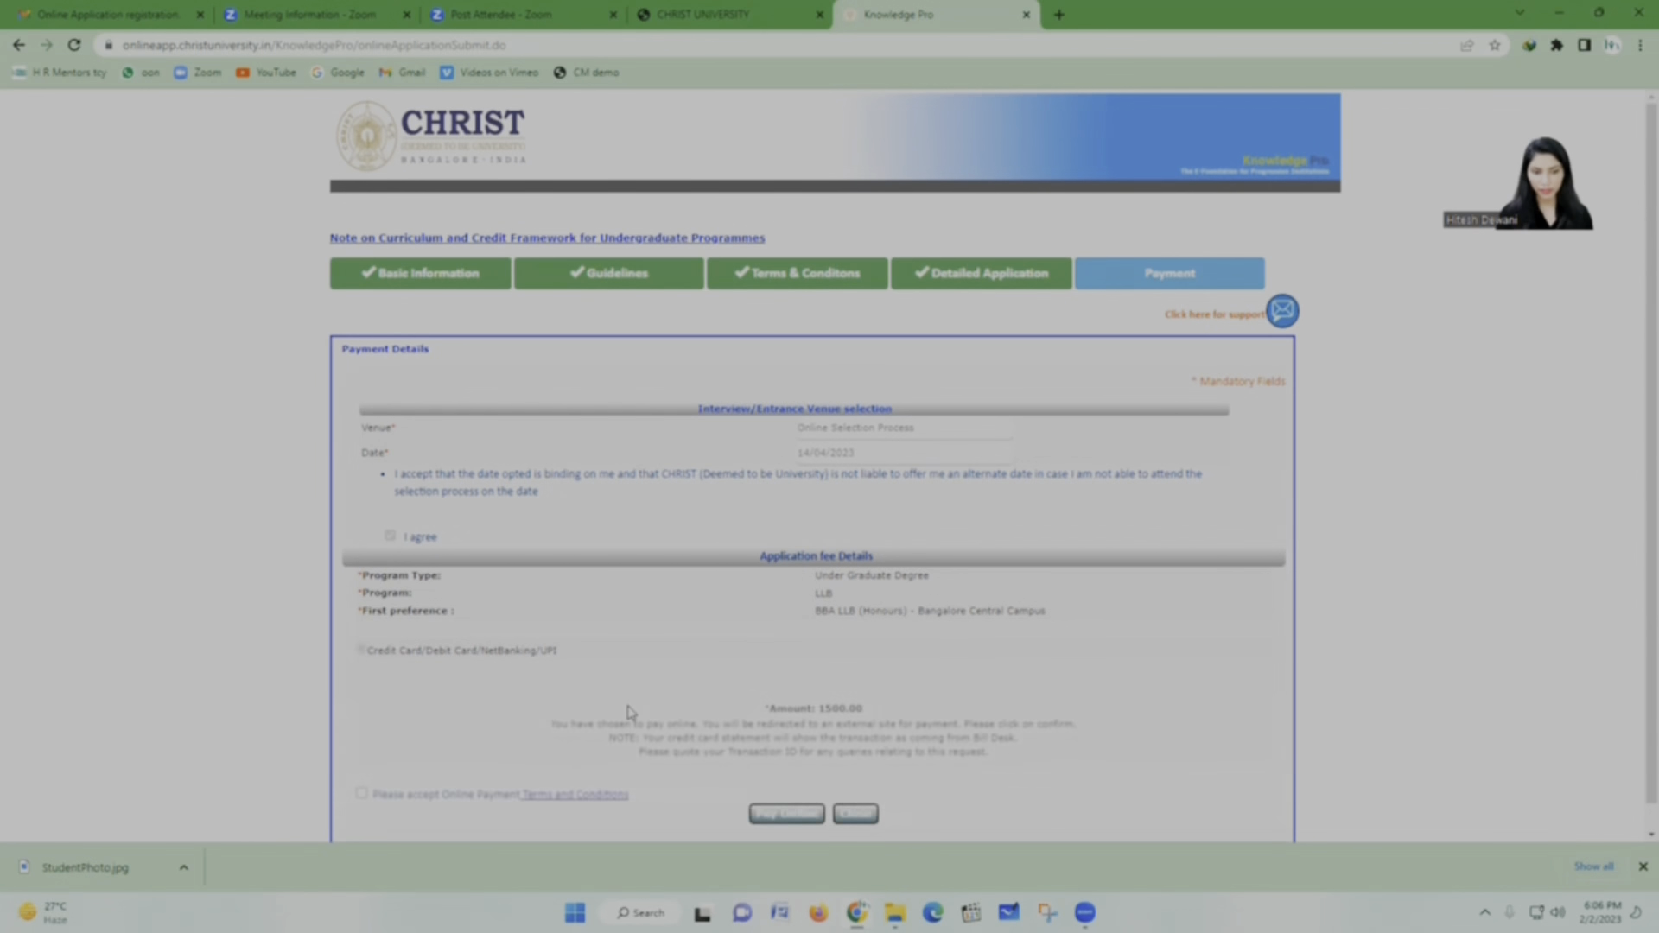
scroll(609, 693, down, 1)
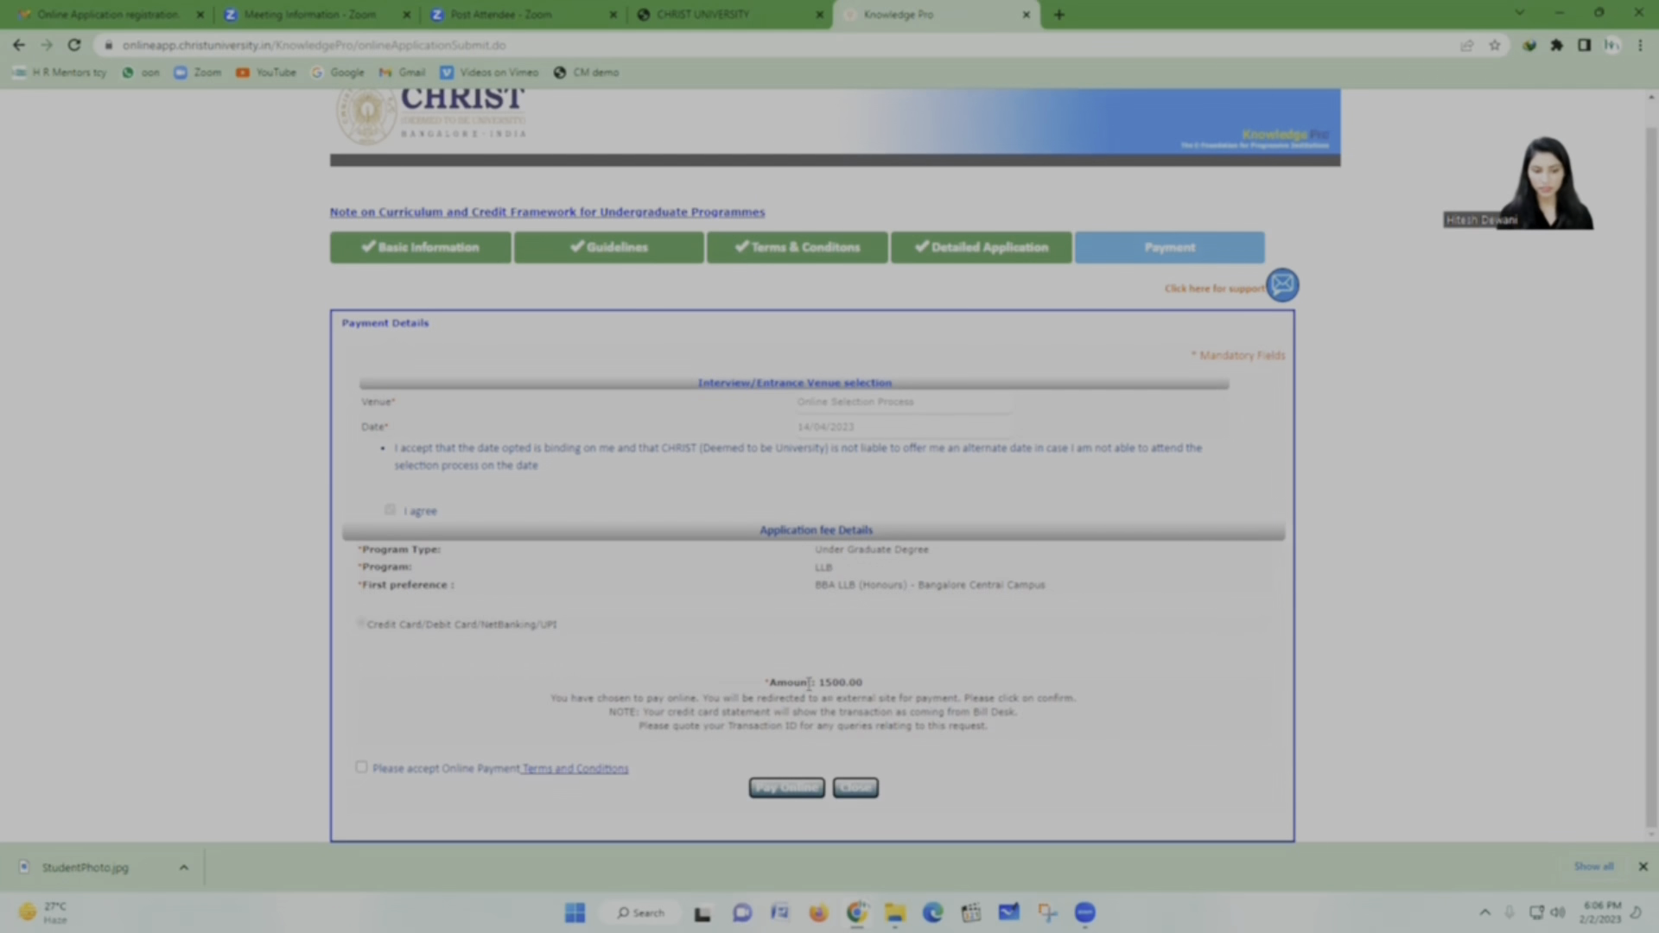
click(361, 769)
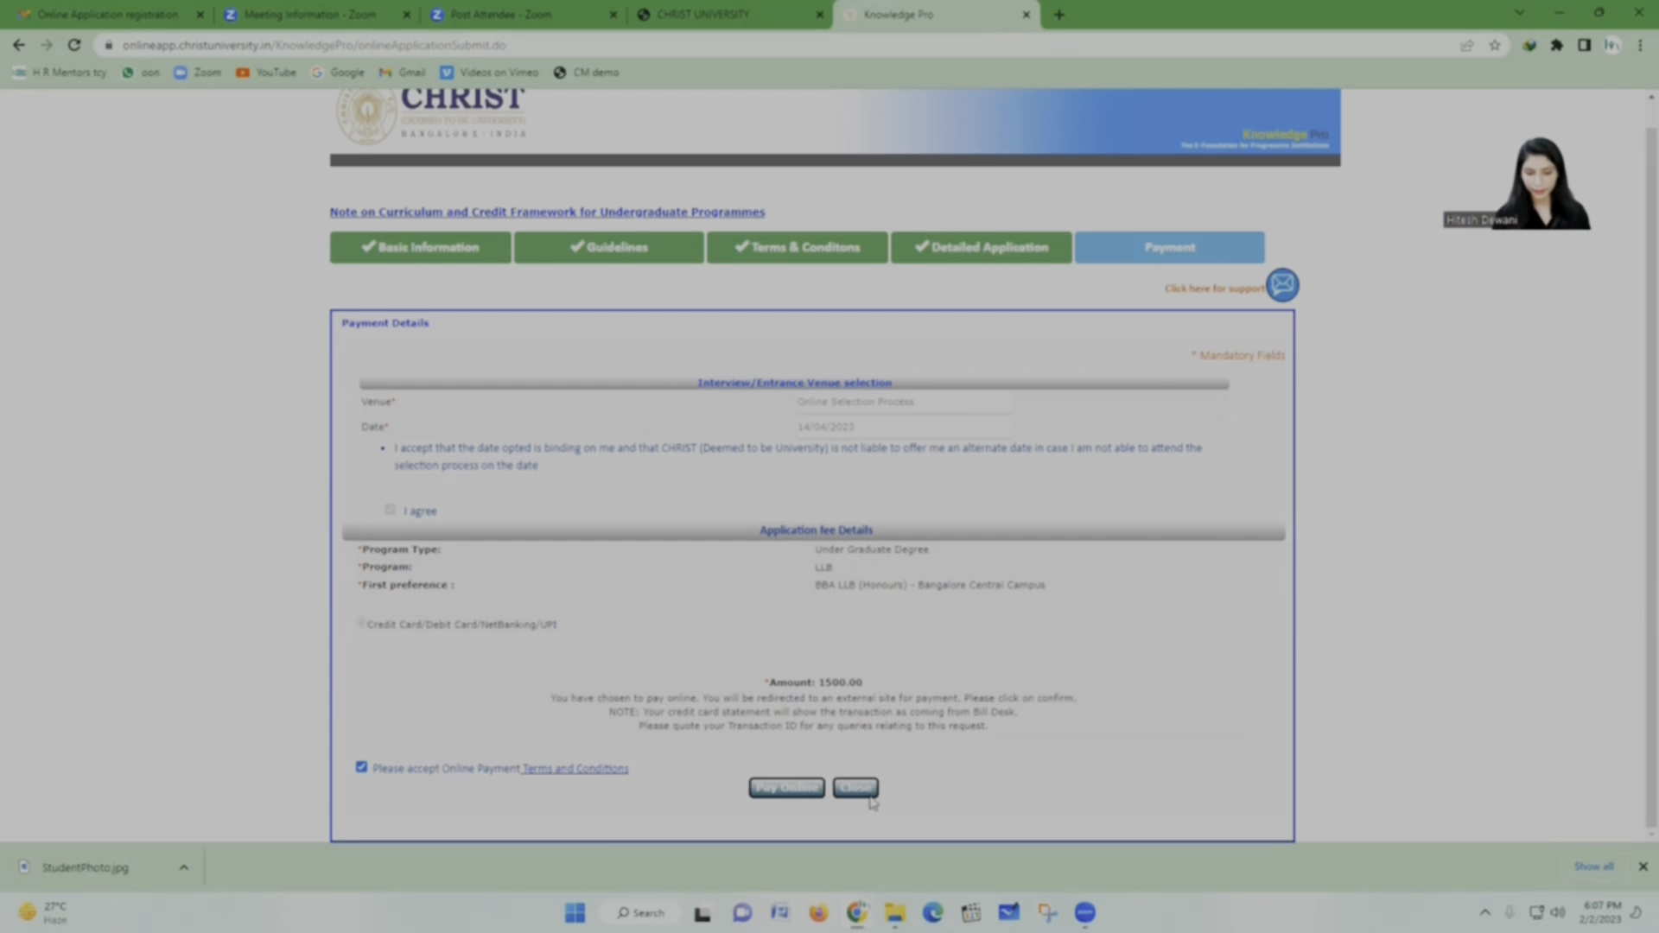
click(796, 788)
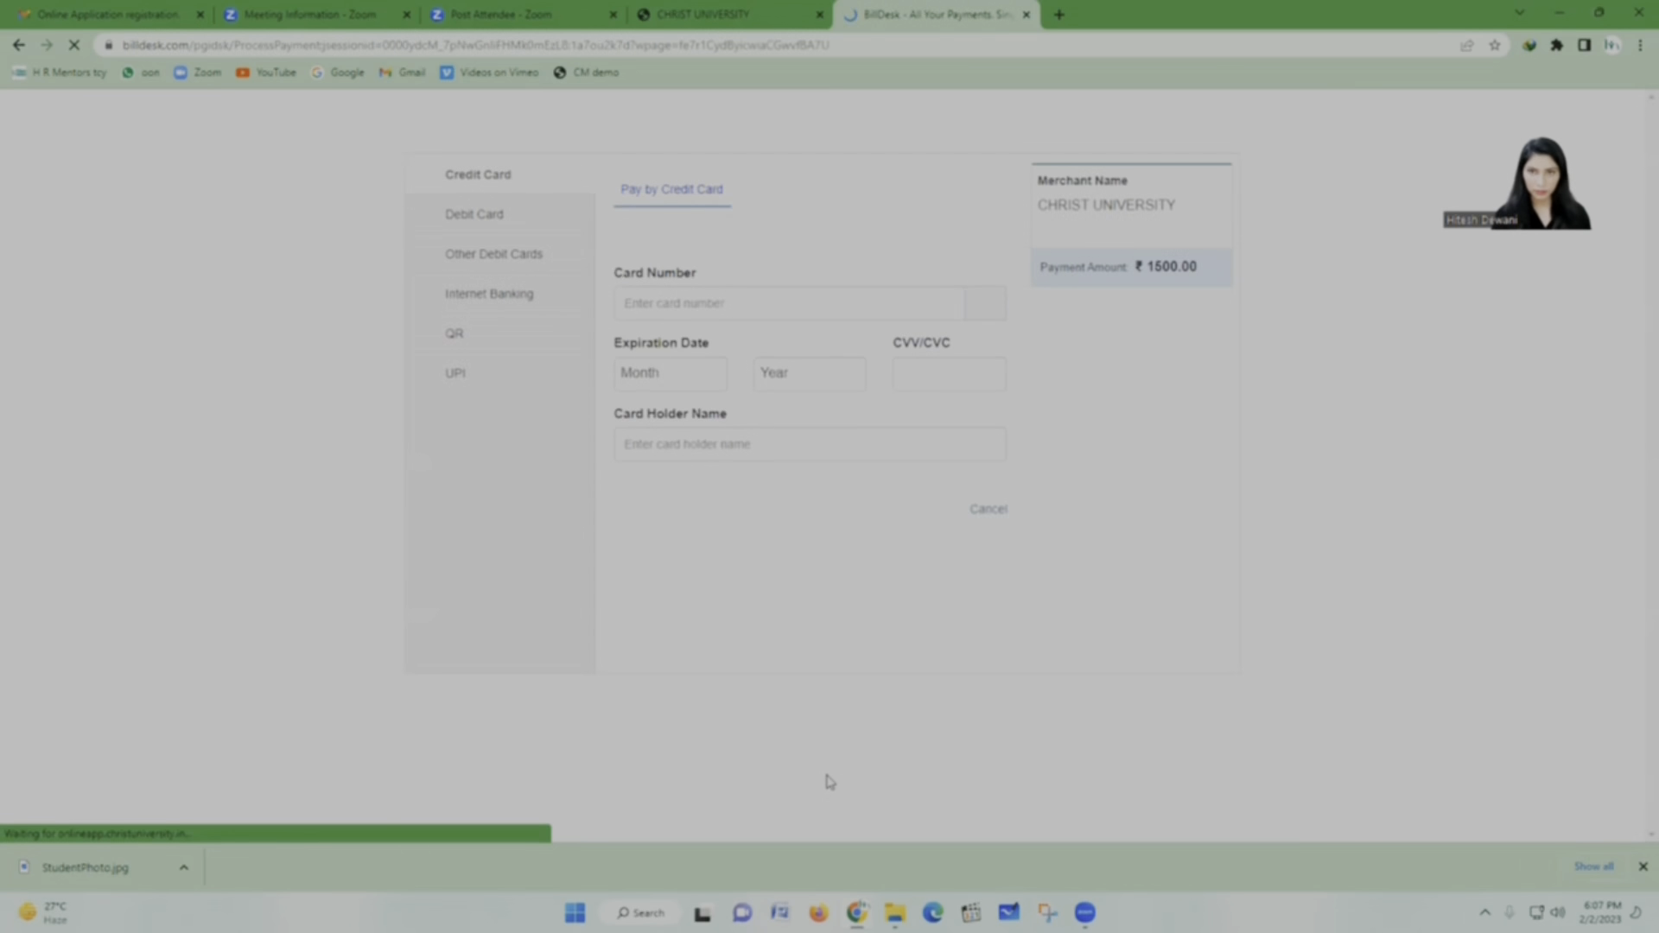